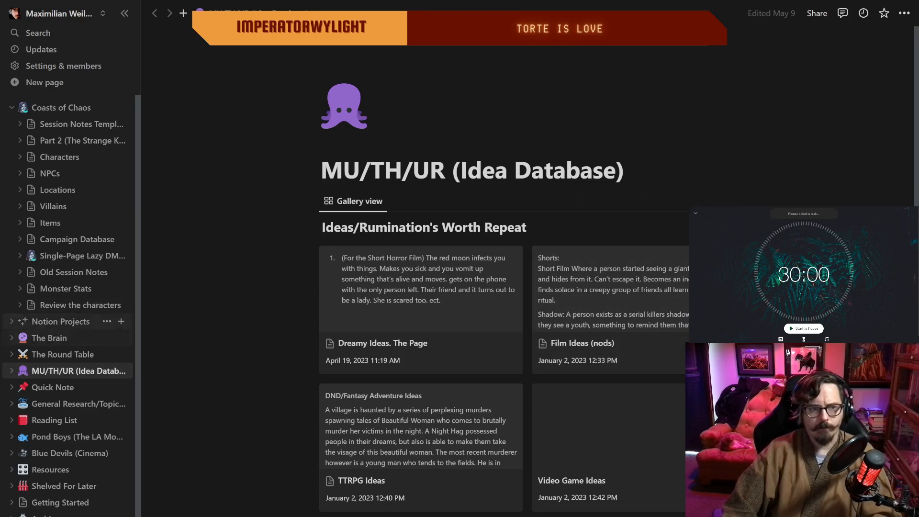
Step: Look through the idea cards in the MU/TH/UR (Idea Database) gallery
{"action": "scroll", "coordinate": [514, 360], "scroll_direction": "down", "scroll_amount": 6}
{"action": "scroll", "coordinate": [514, 359], "scroll_direction": "up", "scroll_amount": 6}
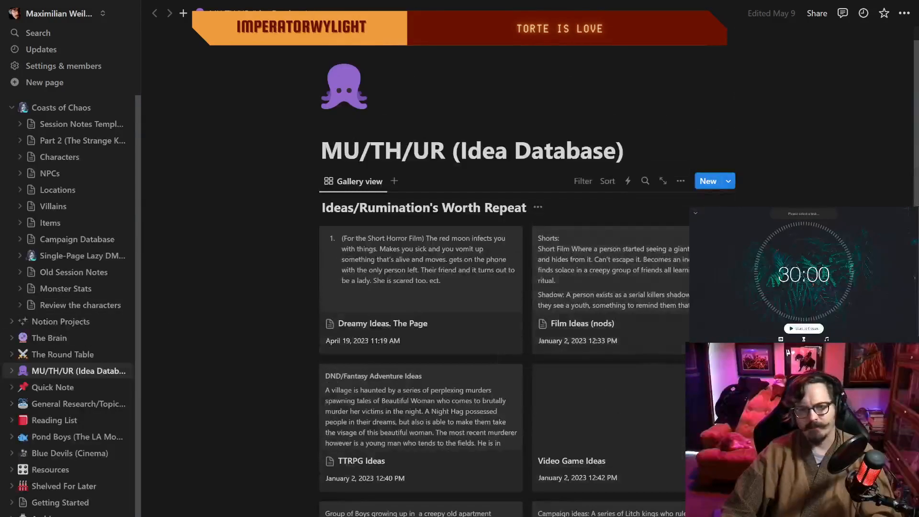
{"action": "scroll", "coordinate": [514, 360], "scroll_direction": "down", "scroll_amount": 6}
{"action": "scroll", "coordinate": [515, 360], "scroll_direction": "up", "scroll_amount": 6}
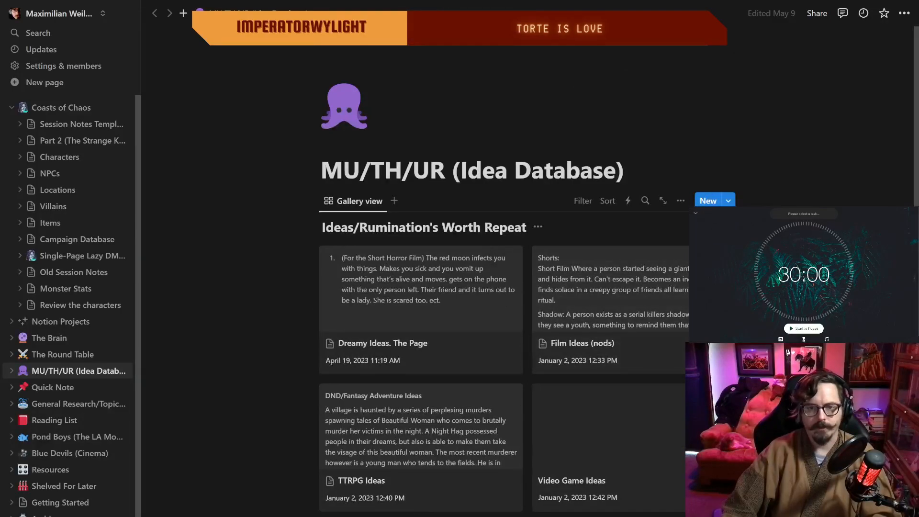
{"action": "scroll", "coordinate": [514, 360], "scroll_direction": "down", "scroll_amount": 6}
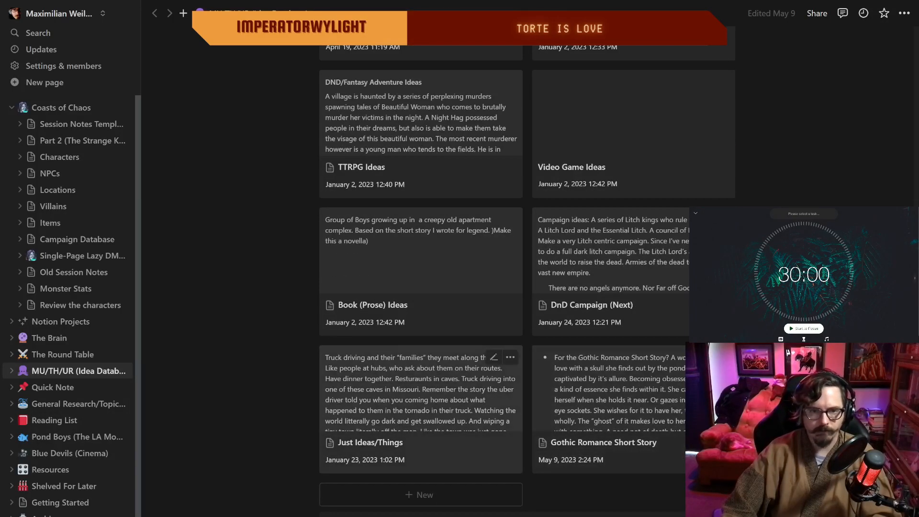
{"action": "scroll", "coordinate": [526, 268], "scroll_direction": "up", "scroll_amount": 5}
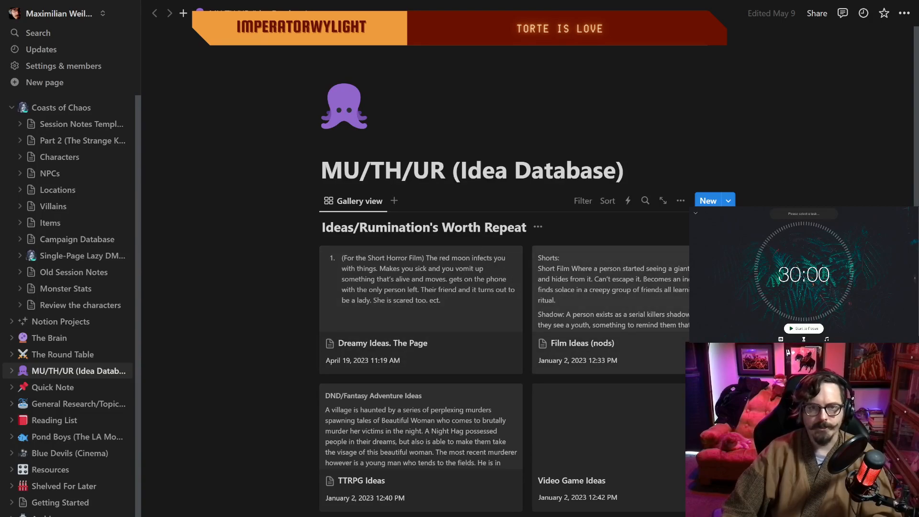
{"action": "scroll", "coordinate": [526, 287], "scroll_direction": "down", "scroll_amount": 4}
{"action": "scroll", "coordinate": [526, 287], "scroll_direction": "up", "scroll_amount": 4}
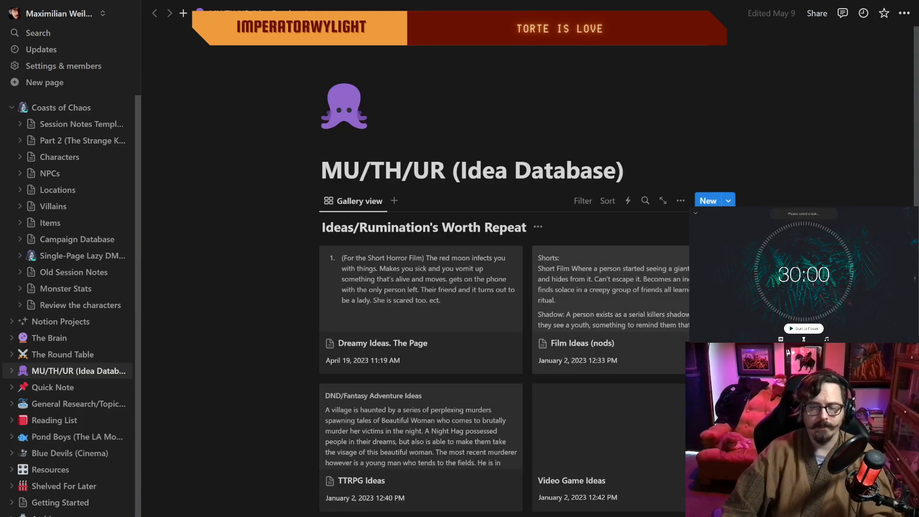
Step: Open the Film Ideas (nods) page and read through its numbered list of film concepts
{"action": "left_click", "coordinate": [584, 329]}
{"action": "scroll", "coordinate": [569, 335], "scroll_direction": "down", "scroll_amount": 10}
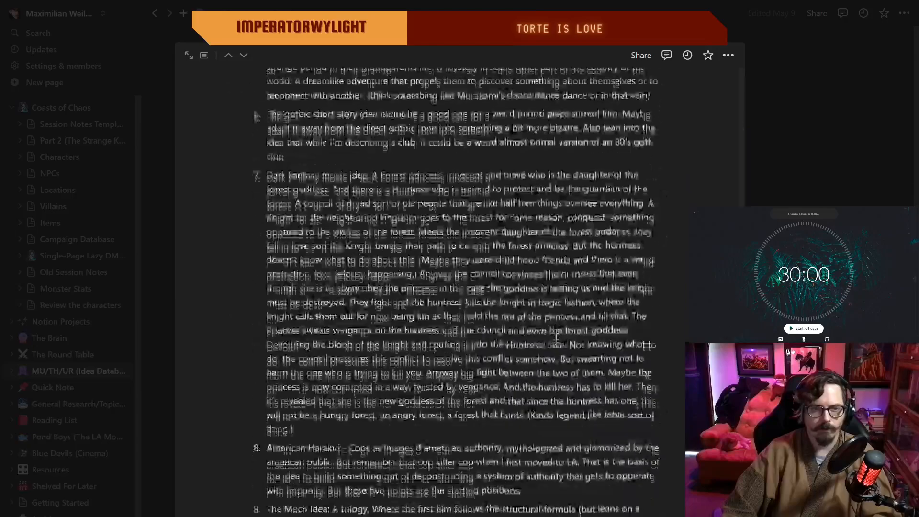
{"action": "scroll", "coordinate": [557, 337], "scroll_direction": "down", "scroll_amount": 7}
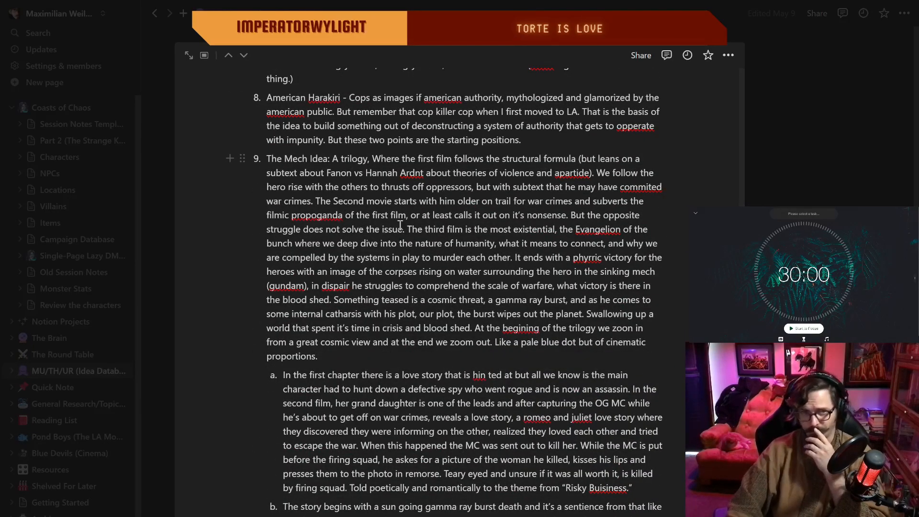
{"action": "scroll", "coordinate": [412, 229], "scroll_direction": "up", "scroll_amount": 2}
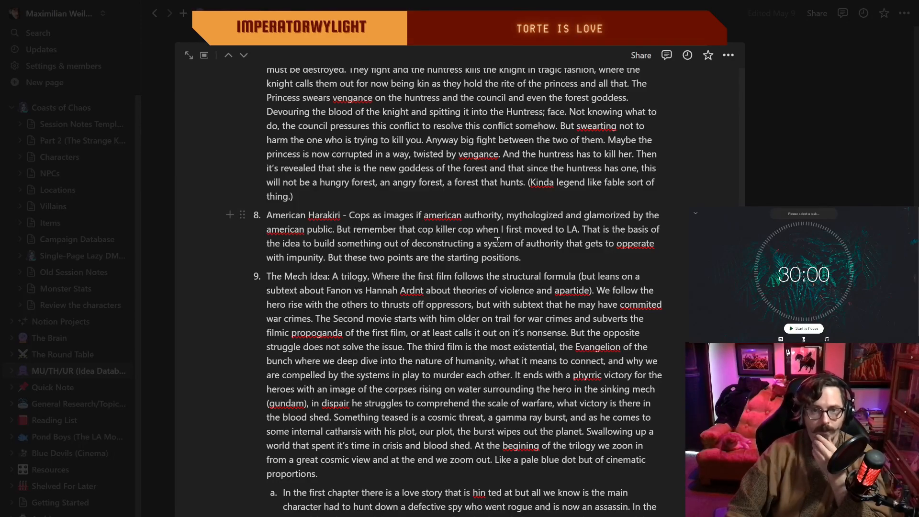
{"action": "scroll", "coordinate": [492, 239], "scroll_direction": "up", "scroll_amount": 4}
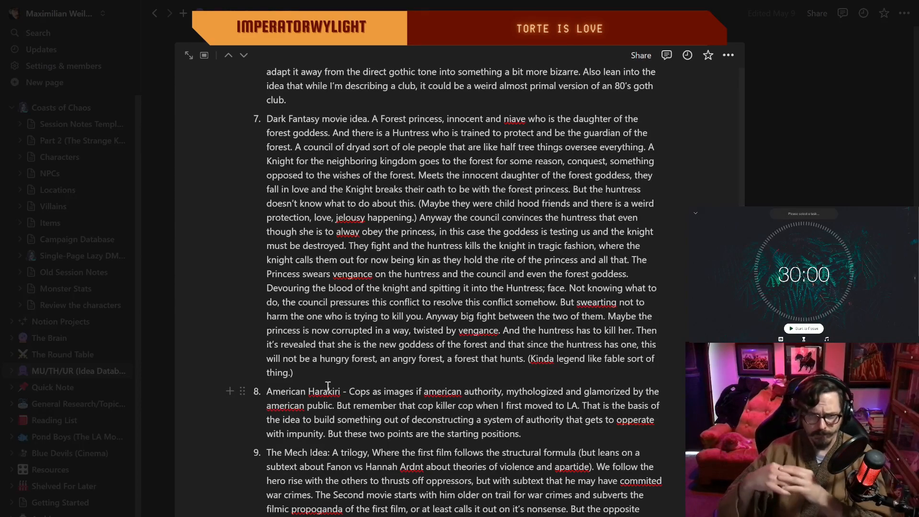
{"action": "scroll", "coordinate": [383, 420], "scroll_direction": "up", "scroll_amount": 5}
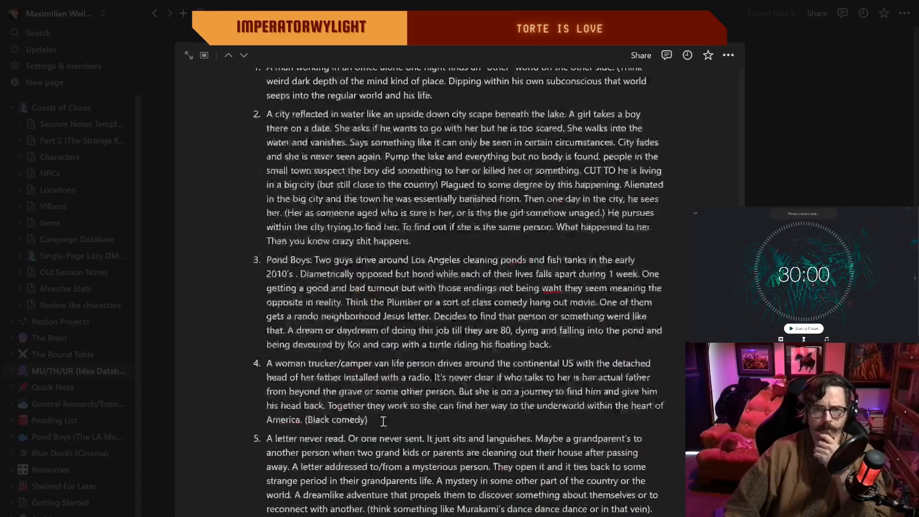
{"action": "scroll", "coordinate": [383, 420], "scroll_direction": "down", "scroll_amount": 10}
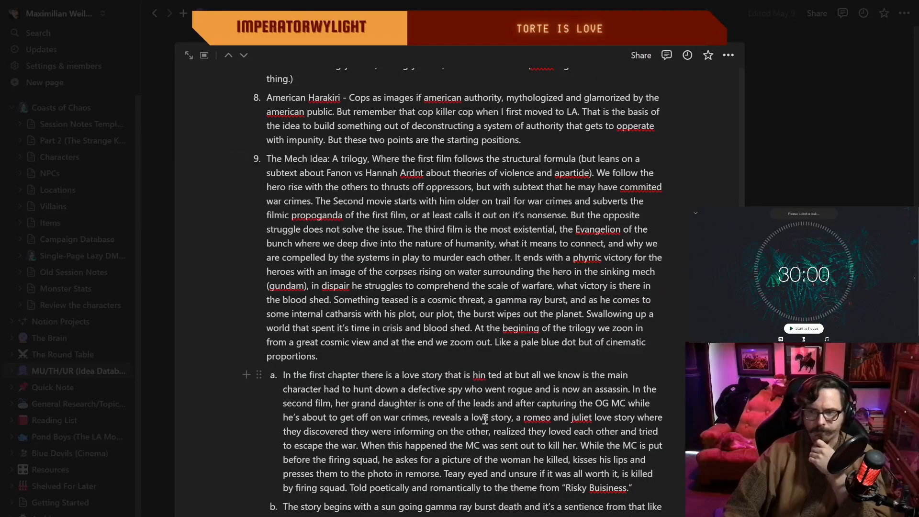
{"action": "scroll", "coordinate": [485, 419], "scroll_direction": "up", "scroll_amount": 9}
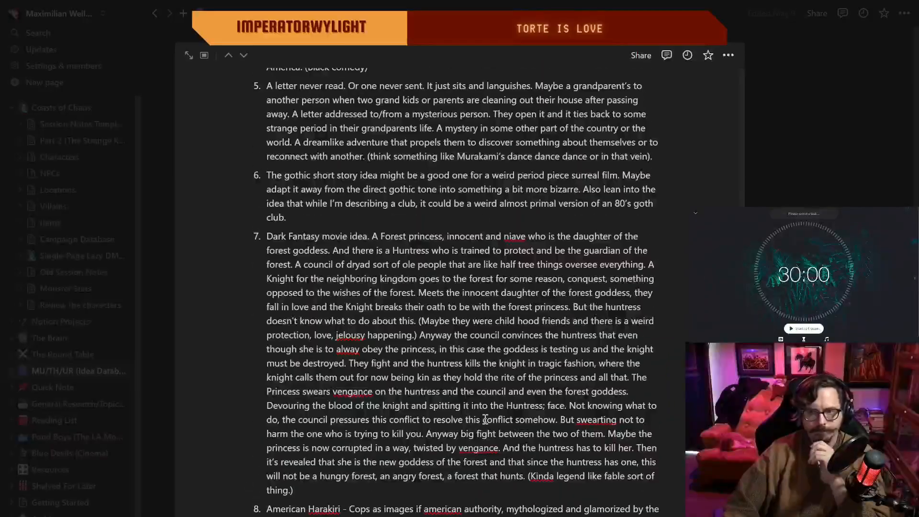
{"action": "scroll", "coordinate": [484, 419], "scroll_direction": "up", "scroll_amount": 6}
{"action": "scroll", "coordinate": [485, 419], "scroll_direction": "up", "scroll_amount": 4}
{"action": "scroll", "coordinate": [485, 420], "scroll_direction": "down", "scroll_amount": 20}
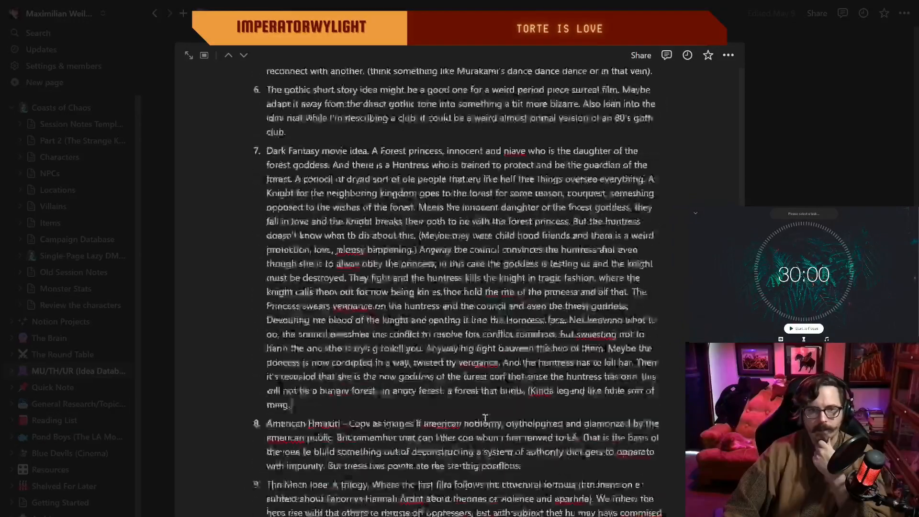
{"action": "scroll", "coordinate": [485, 419], "scroll_direction": "up", "scroll_amount": 8}
{"action": "scroll", "coordinate": [484, 419], "scroll_direction": "down", "scroll_amount": 6}
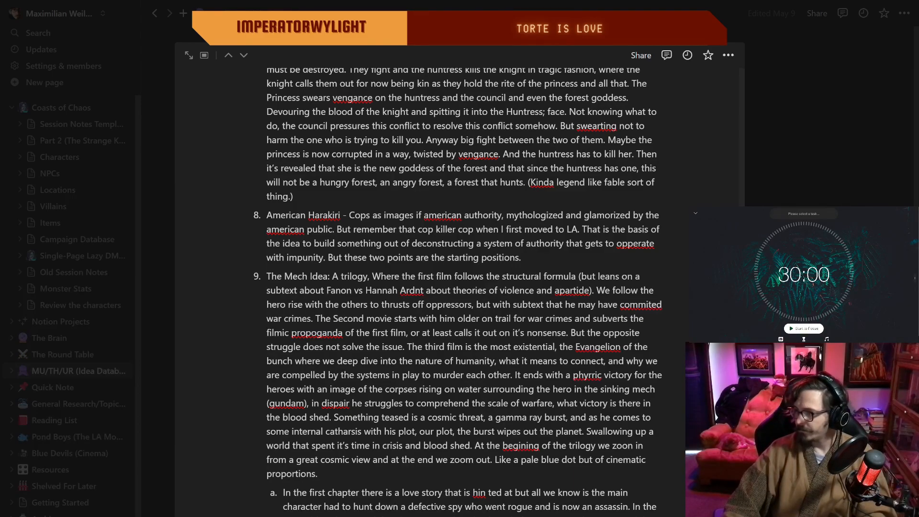
Step: Switch to the screenplay document and start the 30:00 focus timer
{"action": "key", "text": "alt+Tab"}
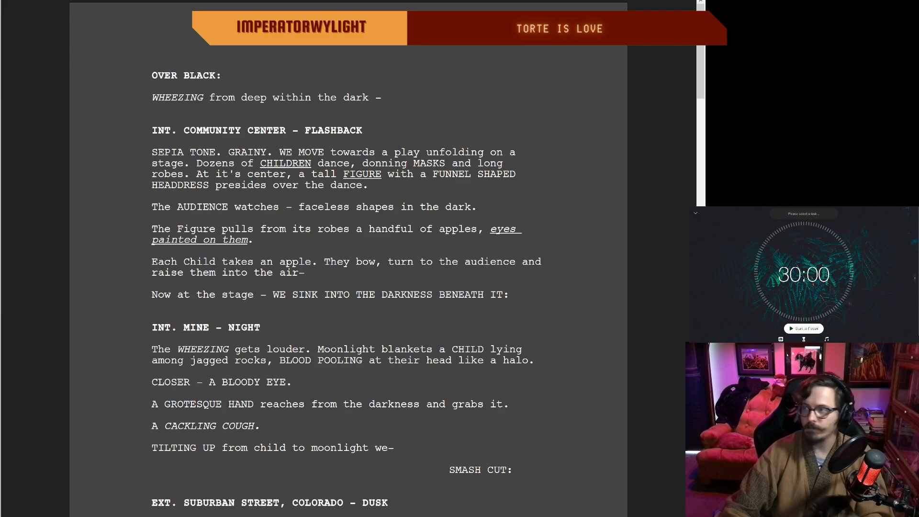
{"action": "left_click", "coordinate": [804, 329]}
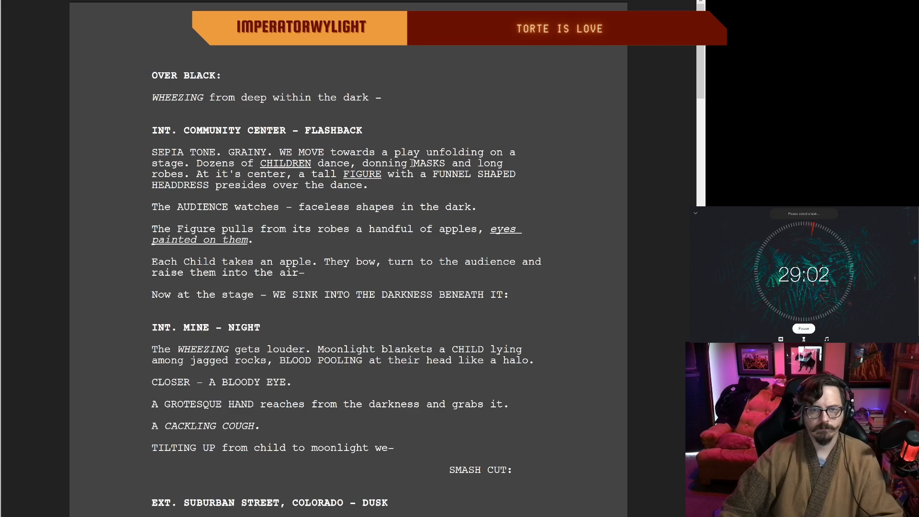
Step: In the community center flashback, replace ", donning" with "in" so the sentence reads "CHILDREN dance in MASKS"
{"action": "key", "text": "Delete"}
{"action": "key", "text": "Delete"}
{"action": "key", "text": "Delete"}
{"action": "key", "text": "Delete"}
{"action": "key", "text": "Delete"}
{"action": "key", "text": "Delete"}
{"action": "key", "text": "Delete"}
{"action": "key", "text": "Delete"}
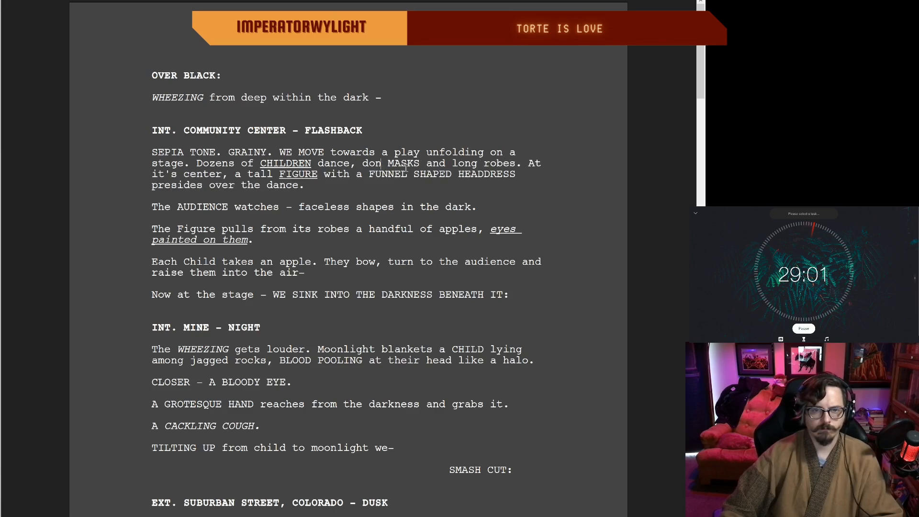
{"action": "key", "text": "BackSpace"}
{"action": "type", "text": "un"}
{"action": "key", "text": "BackSpace"}
{"action": "key", "text": "BackSpace"}
{"action": "type", "text": "in"}
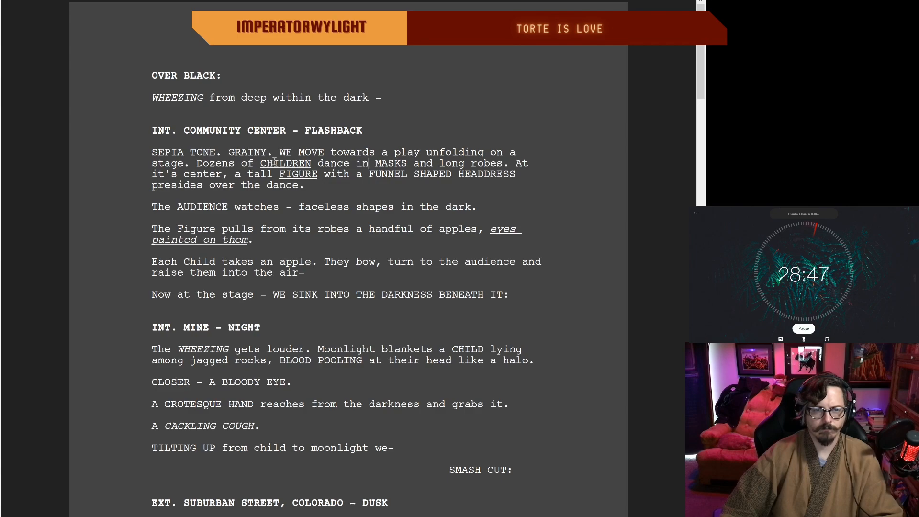
Step: Delete "long" before "robes" and replace "in" before "MASKS" with "donning"
{"action": "left_click_drag", "start_coordinate": [468, 163], "coordinate": [440, 162]}
{"action": "key", "text": "BackSpace"}
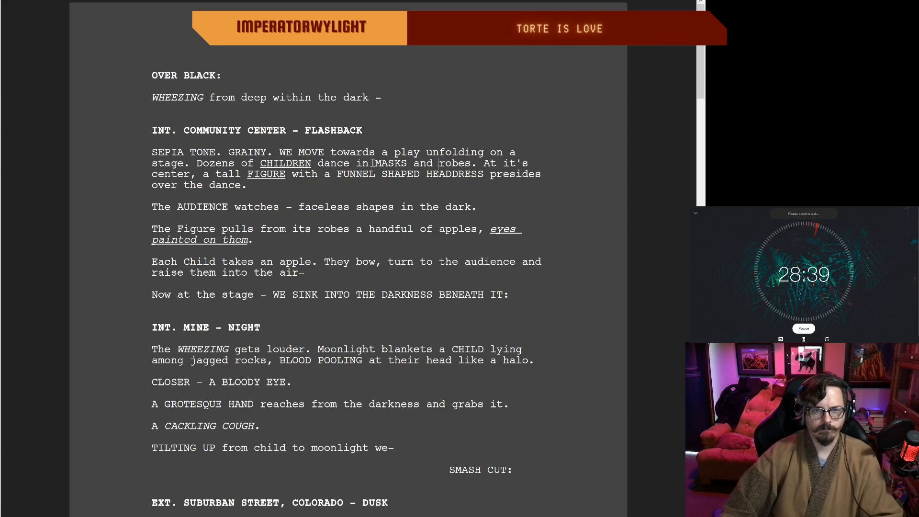
{"action": "key", "text": "BackSpace"}
{"action": "key", "text": "BackSpace"}
{"action": "type", "text": "d"}
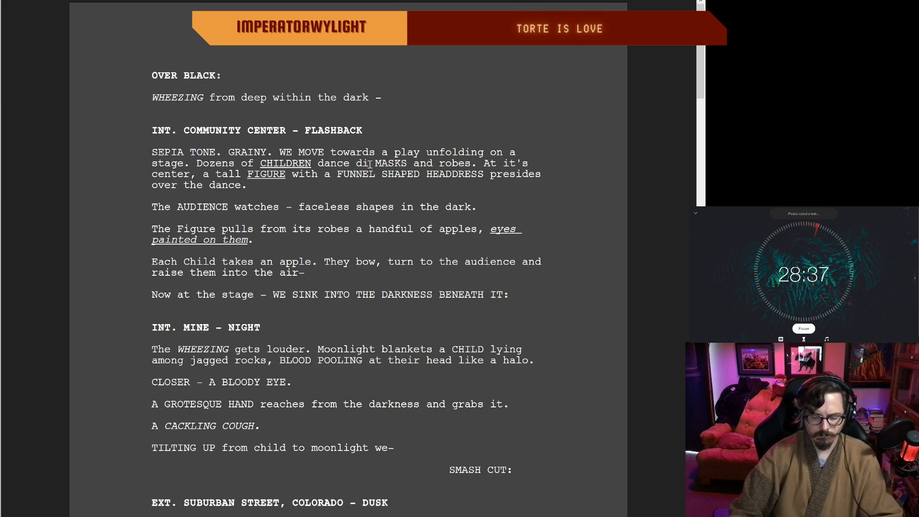
{"action": "type", "text": "onning"}
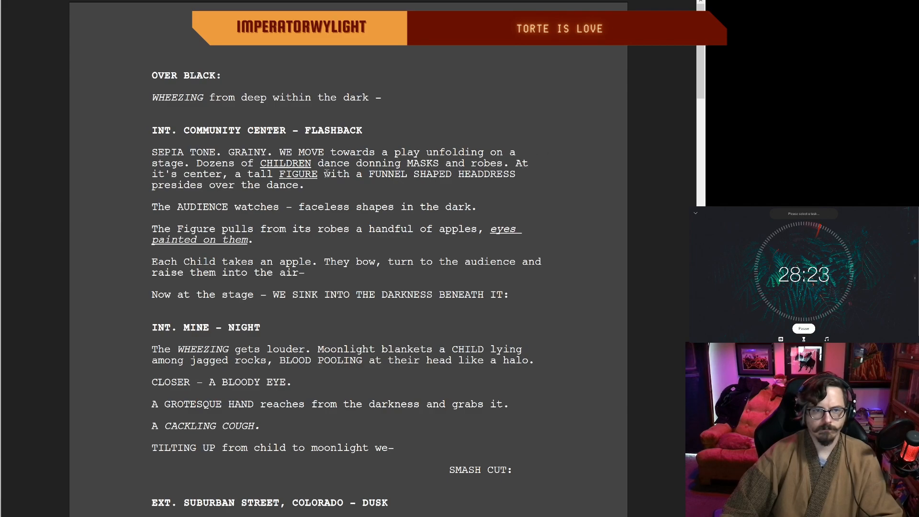
Step: Shorten "At it's center, a tall FIGURE" to "A tall FIGURE" in the community center flashback
{"action": "left_click", "coordinate": [176, 175]}
{"action": "key", "text": "BackSpace"}
{"action": "key", "text": "BackSpace"}
{"action": "key", "text": "BackSpace"}
{"action": "key", "text": "BackSpace"}
{"action": "key", "text": "BackSpace"}
{"action": "key", "text": "BackSpace"}
{"action": "key", "text": "BackSpace"}
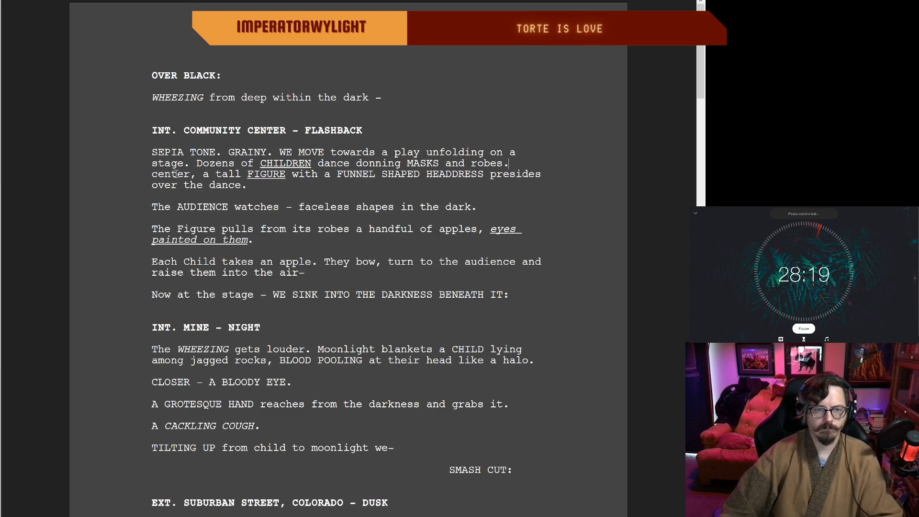
{"action": "left_click", "coordinate": [212, 175]}
{"action": "key", "text": "BackSpace"}
{"action": "key", "text": "BackSpace"}
{"action": "key", "text": "BackSpace"}
{"action": "key", "text": "BackSpace"}
{"action": "key", "text": "BackSpace"}
{"action": "key", "text": "BackSpace"}
{"action": "key", "text": "BackSpace"}
{"action": "key", "text": "BackSpace"}
{"action": "key", "text": "BackSpace"}
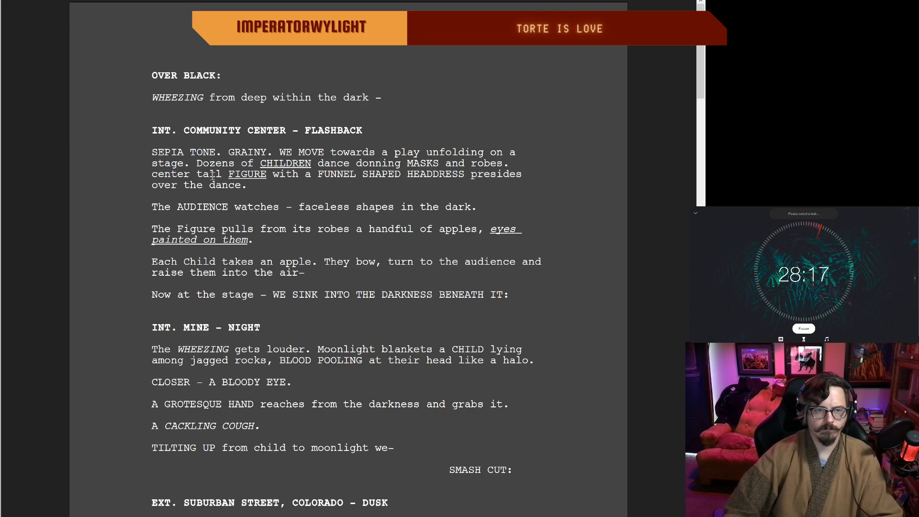
{"action": "type", "text": "A"}
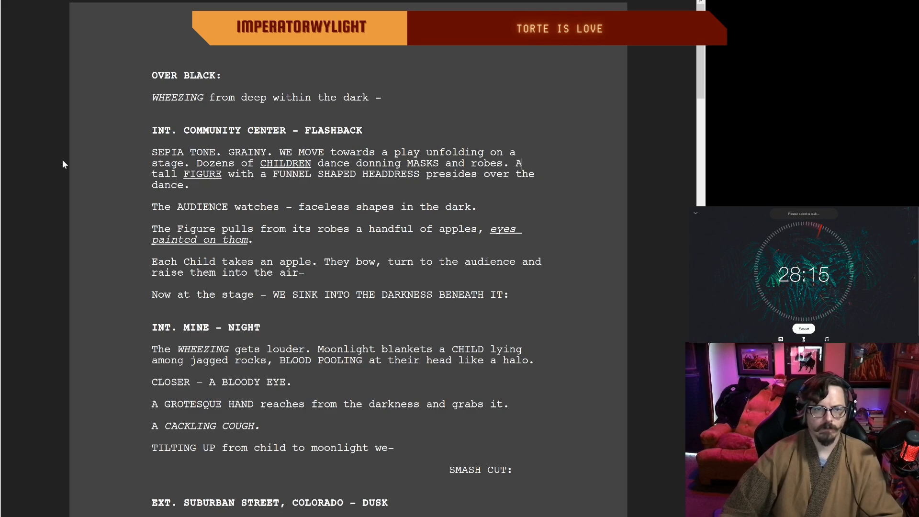
Step: Extend the end of the FIGURE sentence to read "presides over the dance from the center."
{"action": "left_click", "coordinate": [201, 189]}
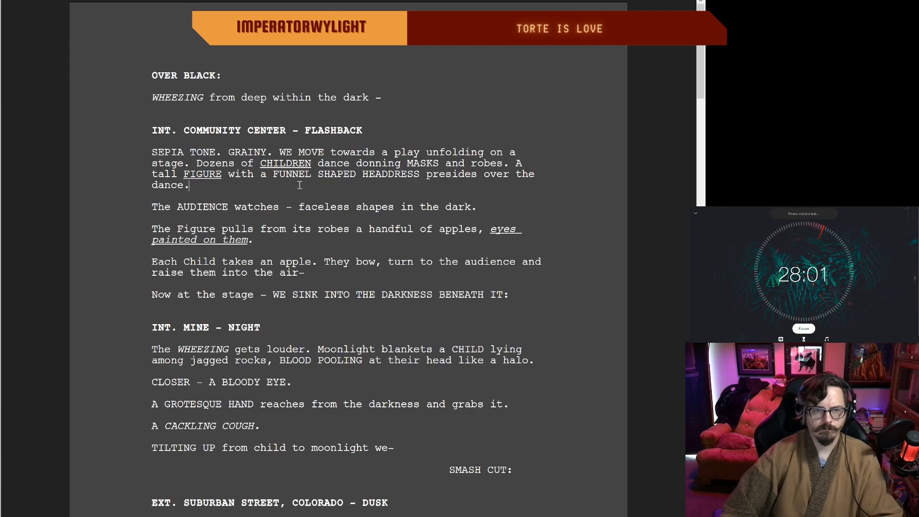
{"action": "key", "text": "BackSpace"}
{"action": "type", "text": "from the center."}
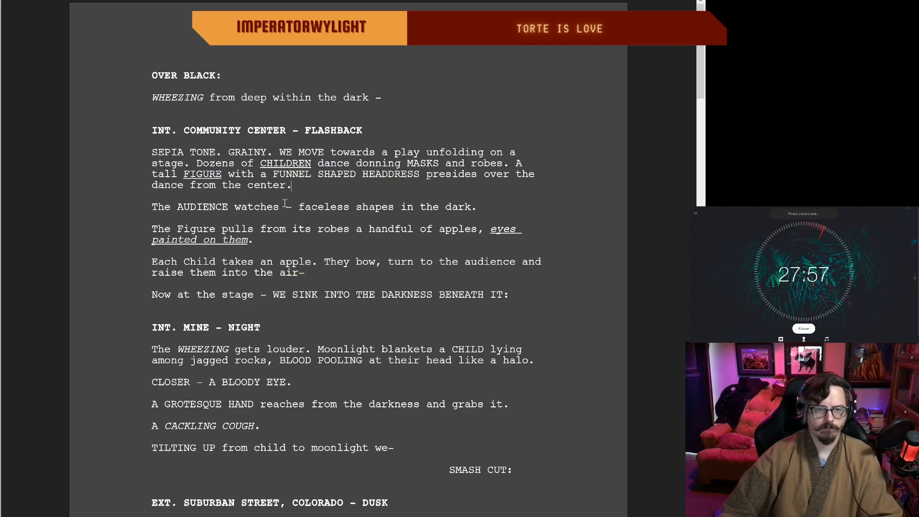
{"action": "left_click", "coordinate": [296, 59]}
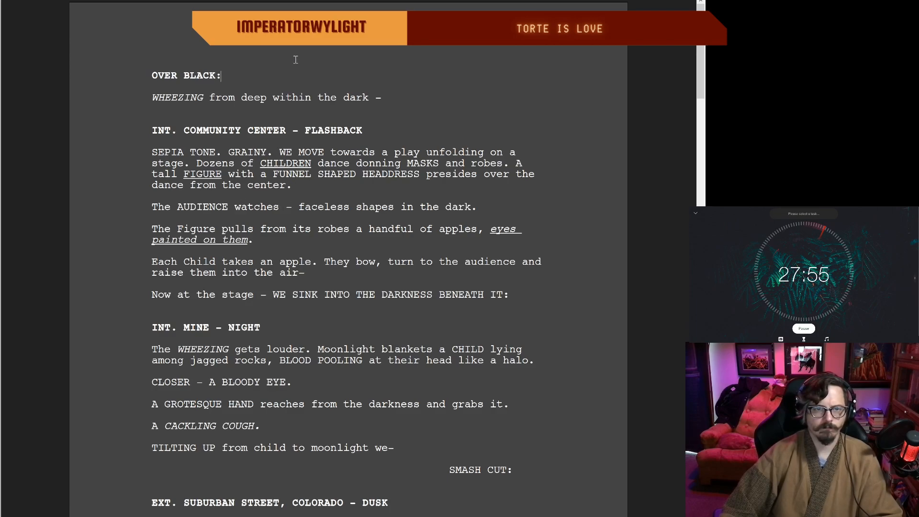
{"action": "left_click", "coordinate": [279, 151]}
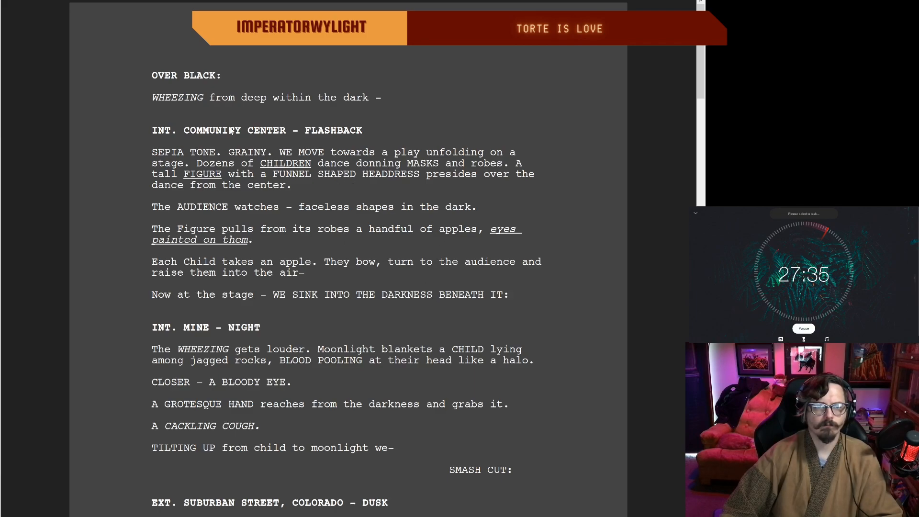
{"action": "left_click", "coordinate": [153, 76]}
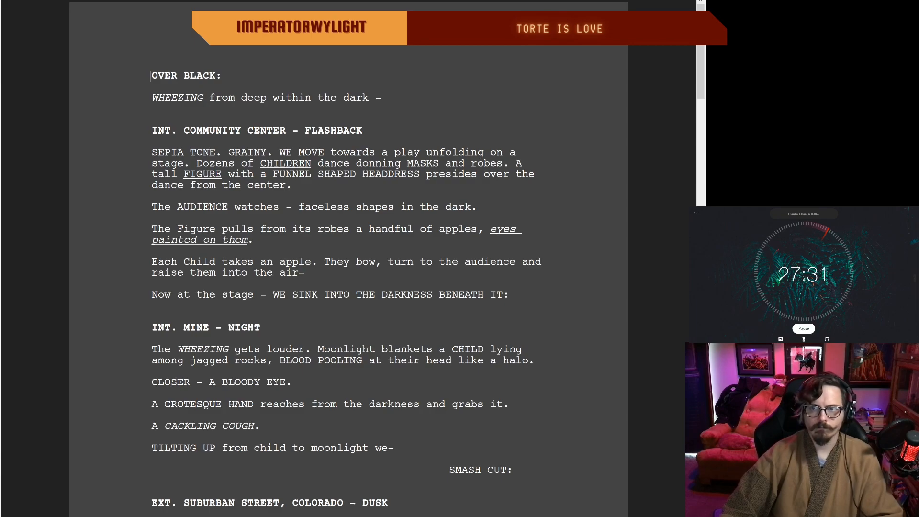
{"action": "double_click", "coordinate": [503, 76]}
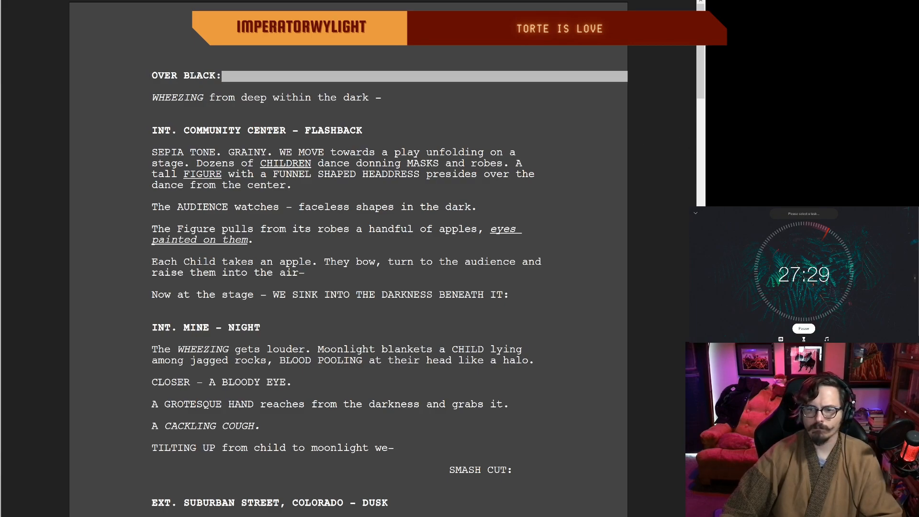
{"action": "left_click", "coordinate": [153, 75]}
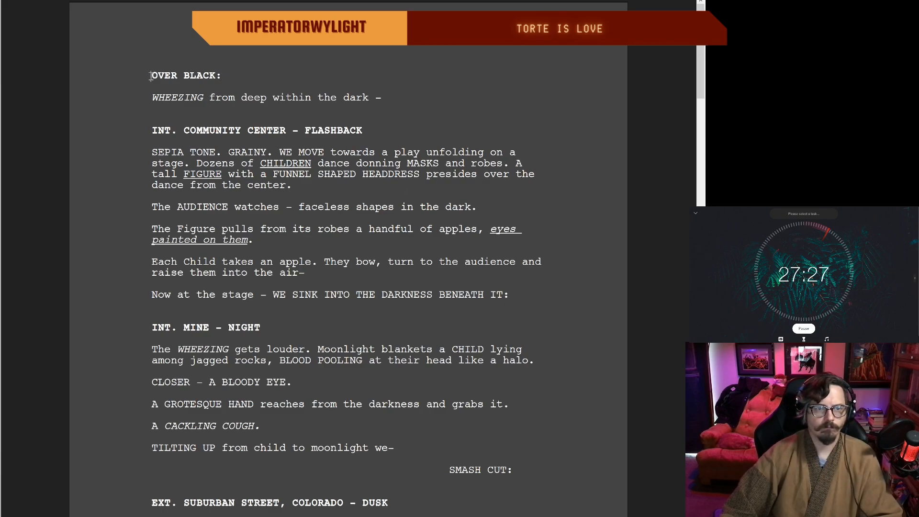
Step: Try a bolder font on the entire screenplay, and undo the formatting change
{"action": "key", "text": "ctrl+a"}
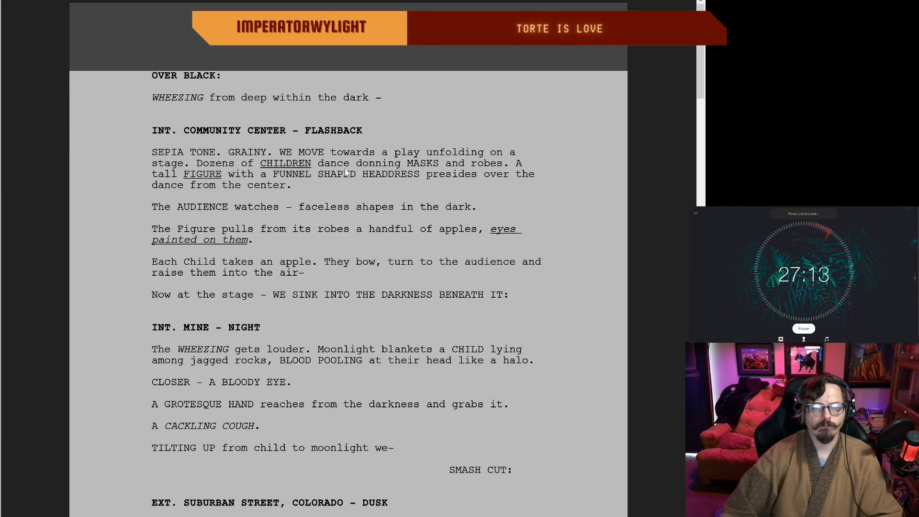
{"action": "left_click", "coordinate": [427, 291]}
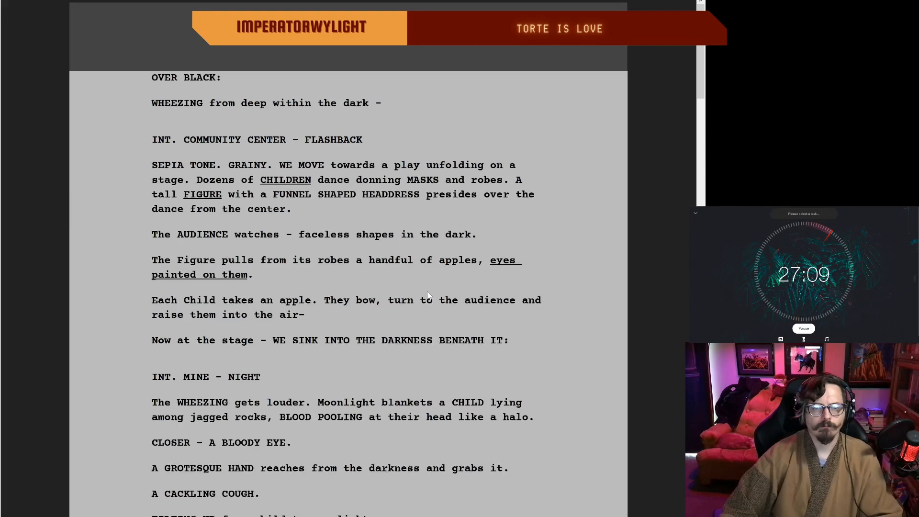
{"action": "left_click", "coordinate": [426, 292]}
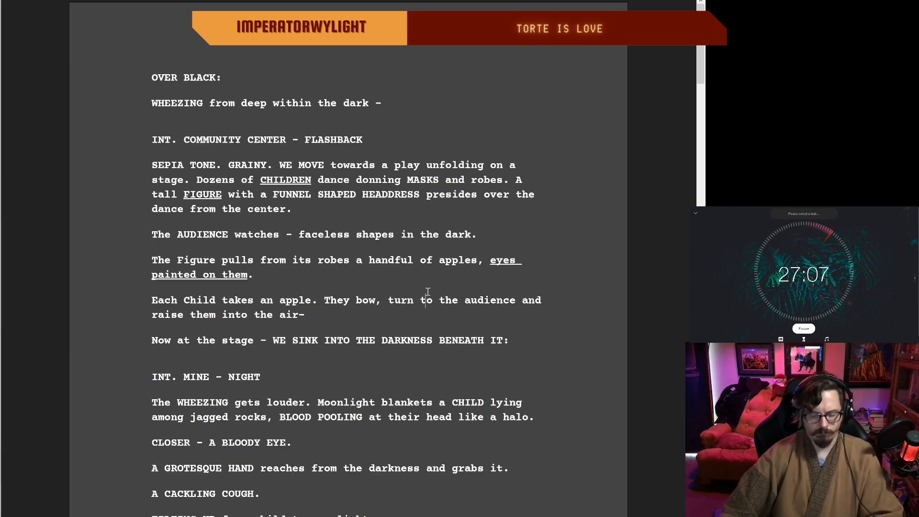
{"action": "key", "text": "ctrl+z"}
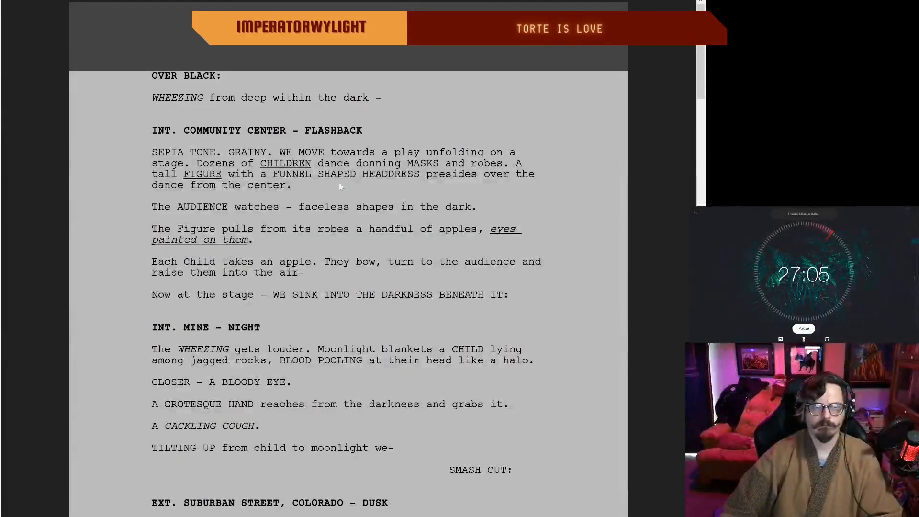
Step: Read through the opening pages from OVER BLACK to the suburban street scene
{"action": "scroll", "coordinate": [330, 176], "scroll_direction": "down", "scroll_amount": 4}
{"action": "scroll", "coordinate": [308, 159], "scroll_direction": "up", "scroll_amount": 3}
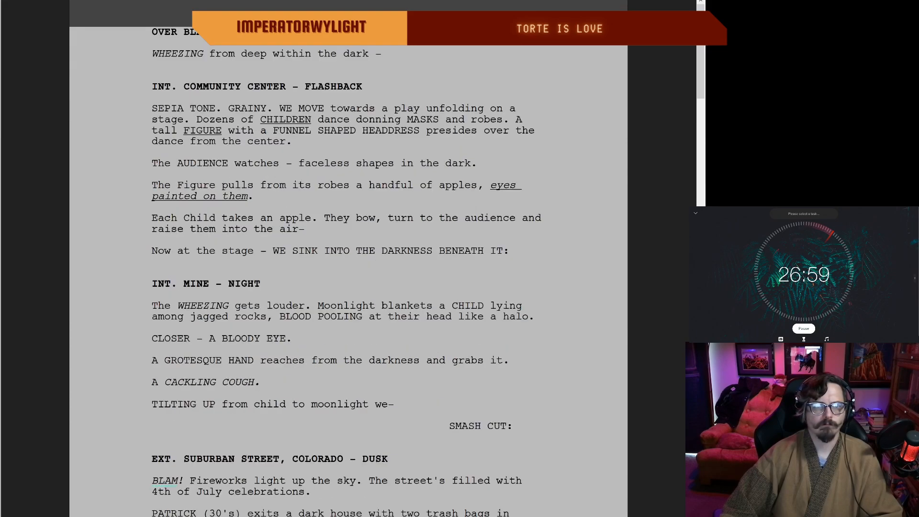
{"action": "double_click", "coordinate": [207, 32]}
{"action": "left_click", "coordinate": [241, 83]}
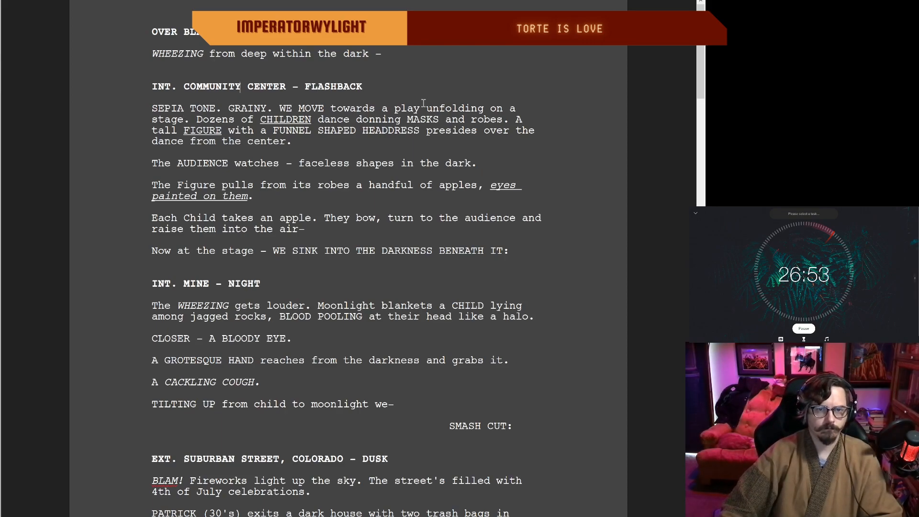
{"action": "scroll", "coordinate": [483, 137], "scroll_direction": "up", "scroll_amount": 1}
{"action": "scroll", "coordinate": [482, 137], "scroll_direction": "down", "scroll_amount": 2}
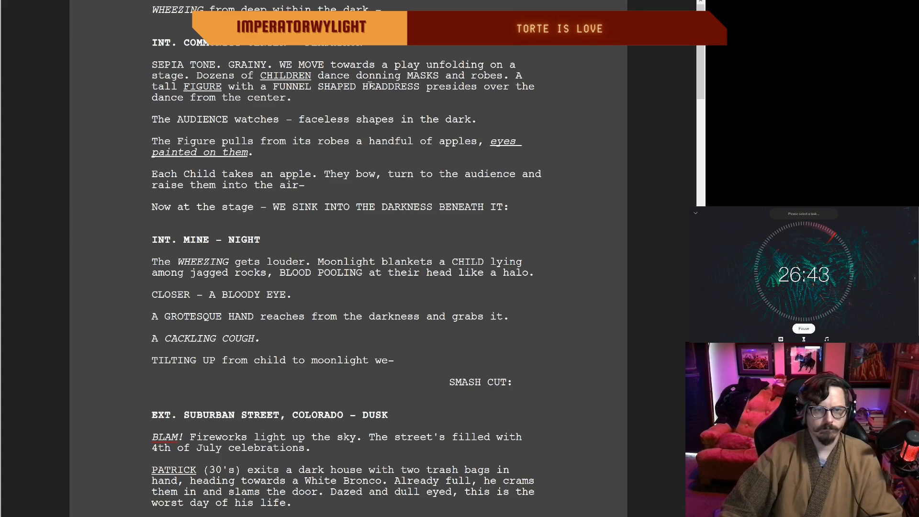
{"action": "scroll", "coordinate": [321, 119], "scroll_direction": "up", "scroll_amount": 1}
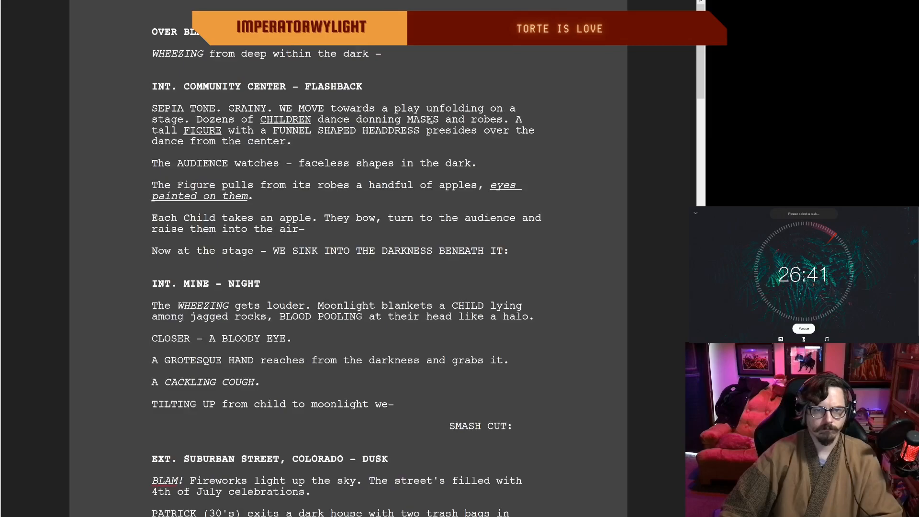
{"action": "left_click_drag", "start_coordinate": [700, 38], "coordinate": [701, 37]}
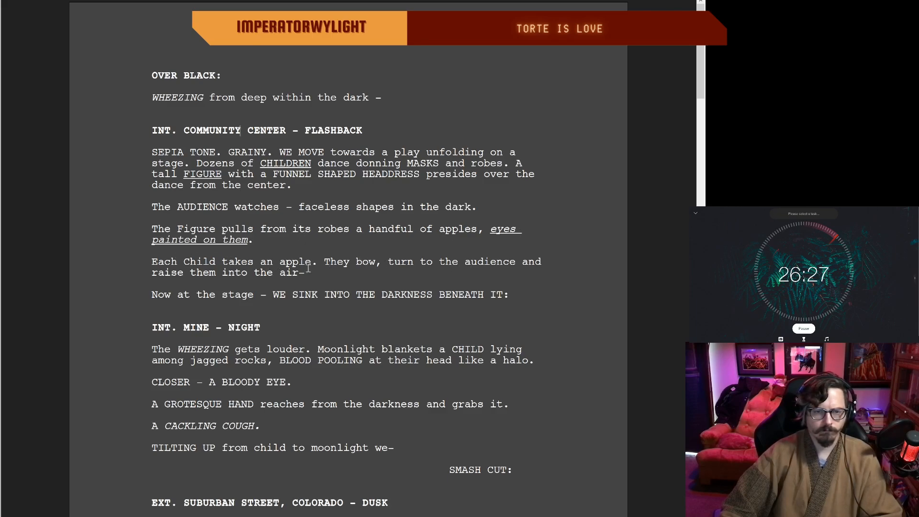
Step: Join the apple sentences in the flashback by replacing ". They" after "takes an apple" with a comma
{"action": "left_click_drag", "start_coordinate": [349, 261], "coordinate": [310, 261]}
{"action": "key", "text": "BackSpace"}
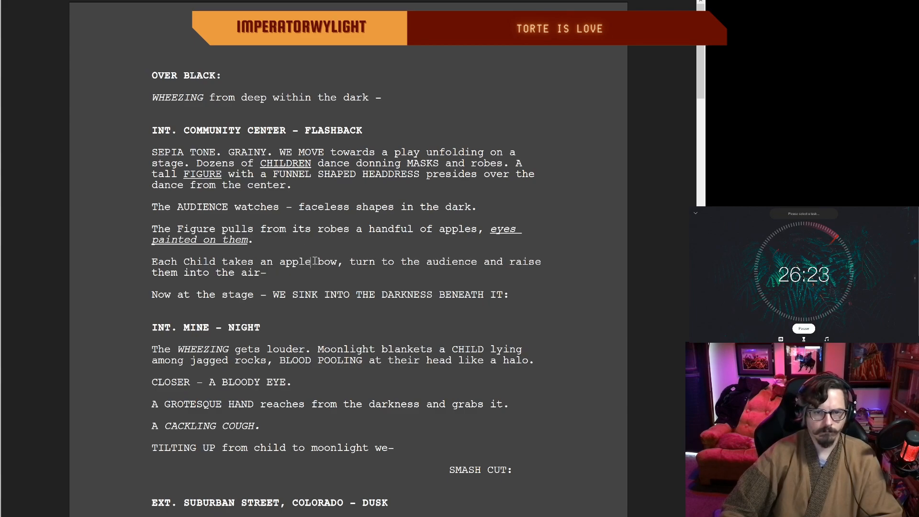
{"action": "type", "text": ","}
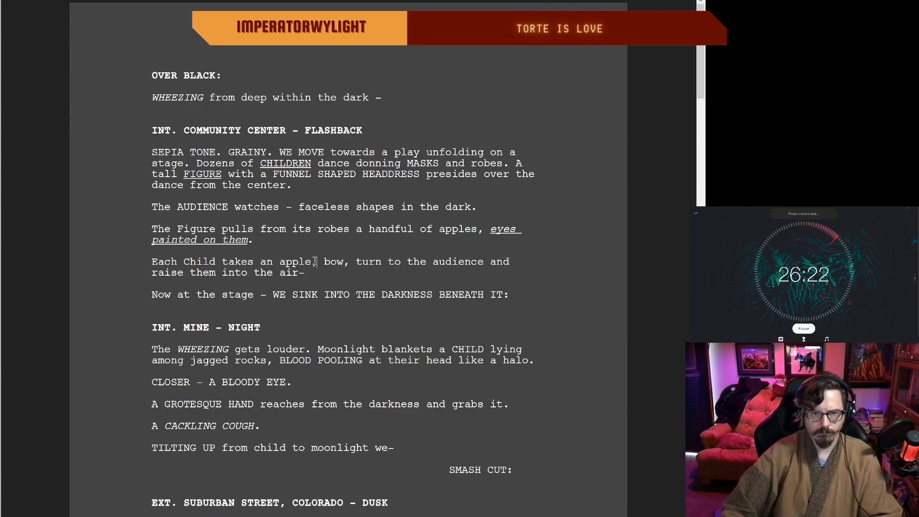
Step: Change "bow, turn to the audience" to "bows, and turns to the audience" in the Each Child sentence
{"action": "left_click", "coordinate": [345, 261]}
{"action": "type", "text": "s"}
{"action": "left_click", "coordinate": [363, 263]}
{"action": "type", "text": "abd"}
{"action": "key", "text": "BackSpace"}
{"action": "key", "text": "BackSpace"}
{"action": "key", "text": "BackSpace"}
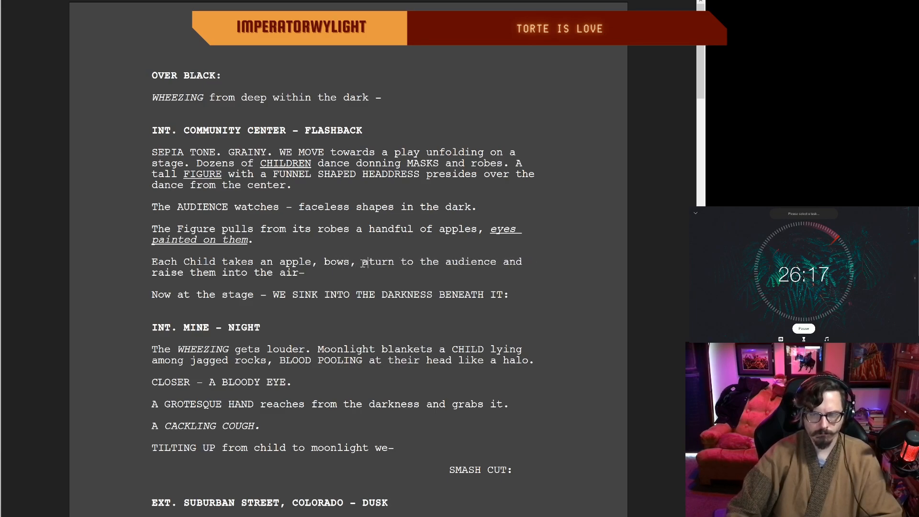
{"action": "type", "text": "nd"}
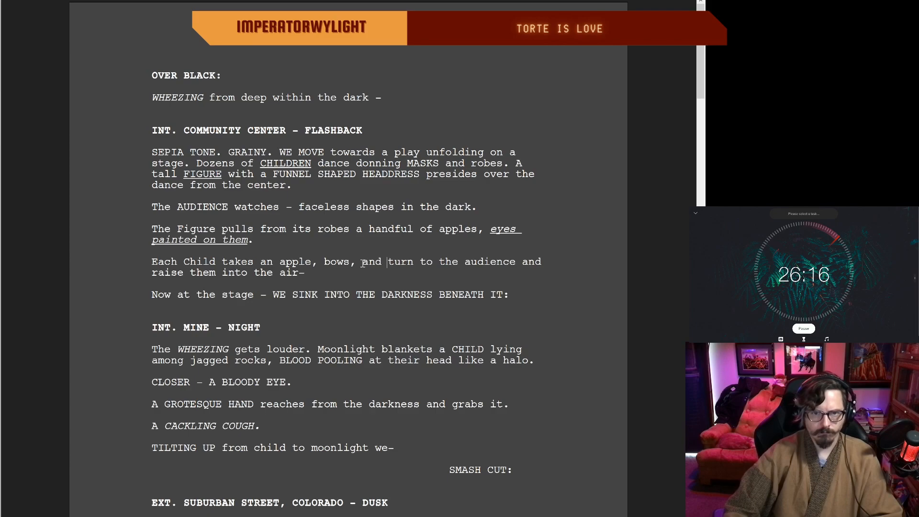
{"action": "left_click", "coordinate": [412, 263]}
{"action": "type", "text": "s"}
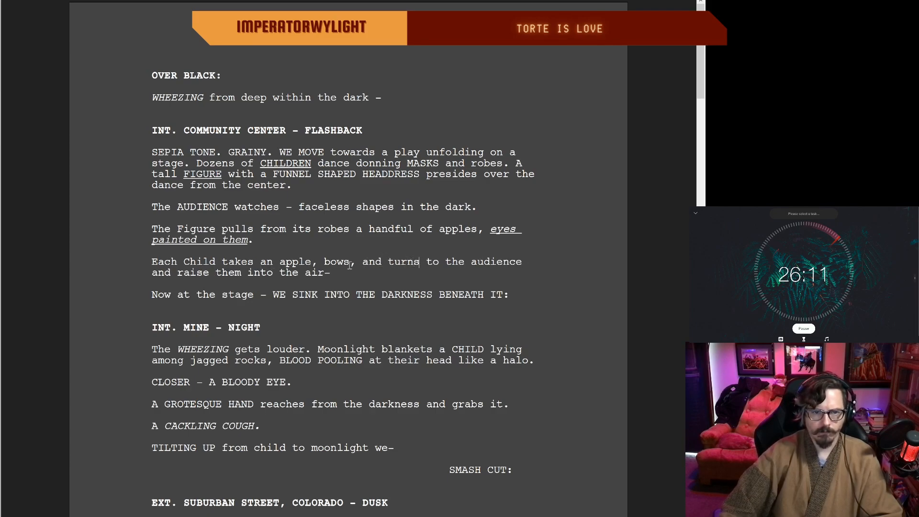
Step: Change "and raise them" after "audience" to ", raising them" and add a space before the dash after "air"
{"action": "left_click", "coordinate": [173, 272]}
{"action": "key", "text": "BackSpace"}
{"action": "key", "text": "BackSpace"}
{"action": "key", "text": "BackSpace"}
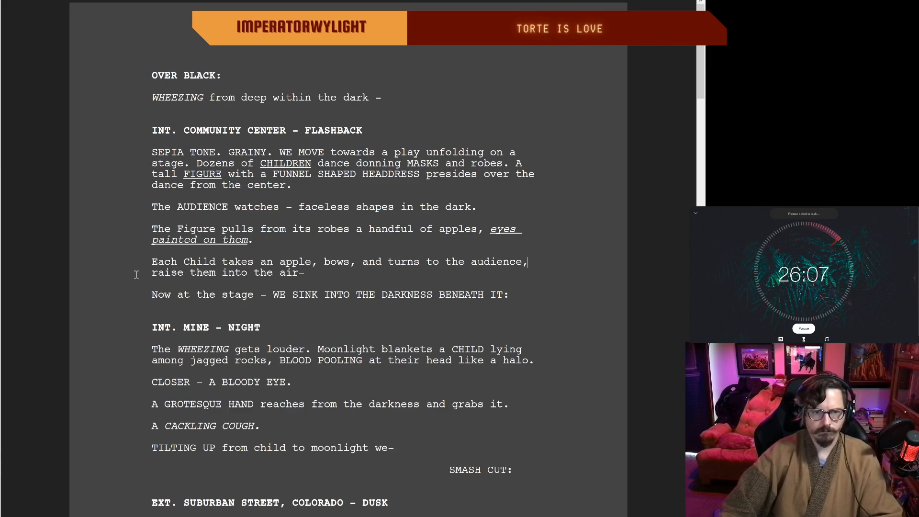
{"action": "left_click", "coordinate": [183, 273]}
{"action": "key", "text": "BackSpace"}
{"action": "type", "text": "ing"}
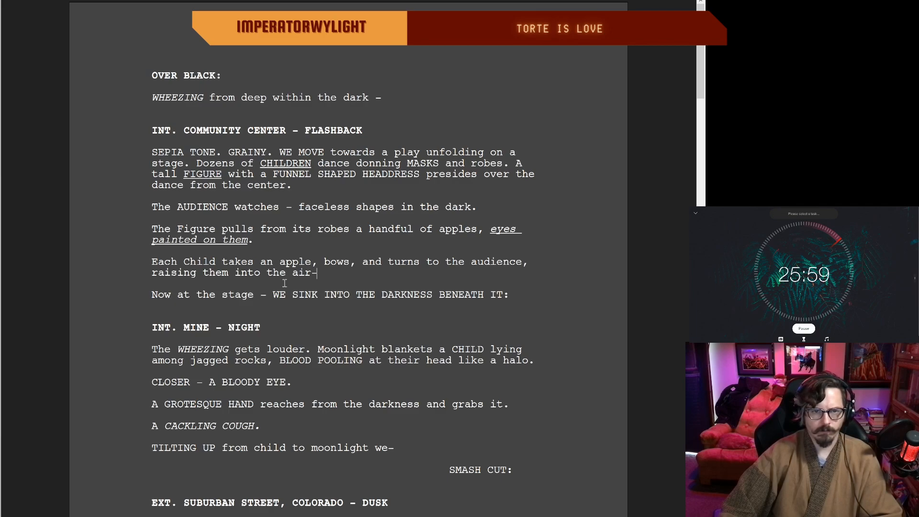
{"action": "left_click", "coordinate": [312, 273]}
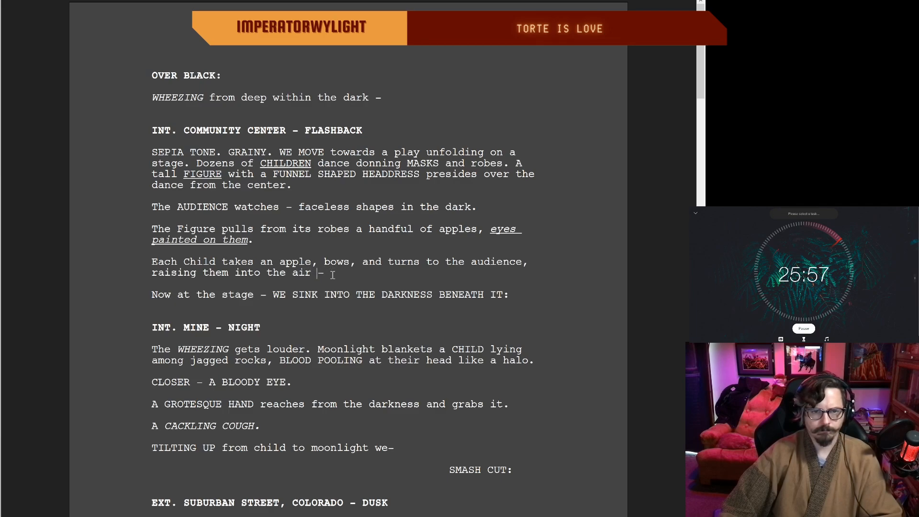
{"action": "double_click", "coordinate": [332, 274]}
{"action": "left_click", "coordinate": [293, 276]}
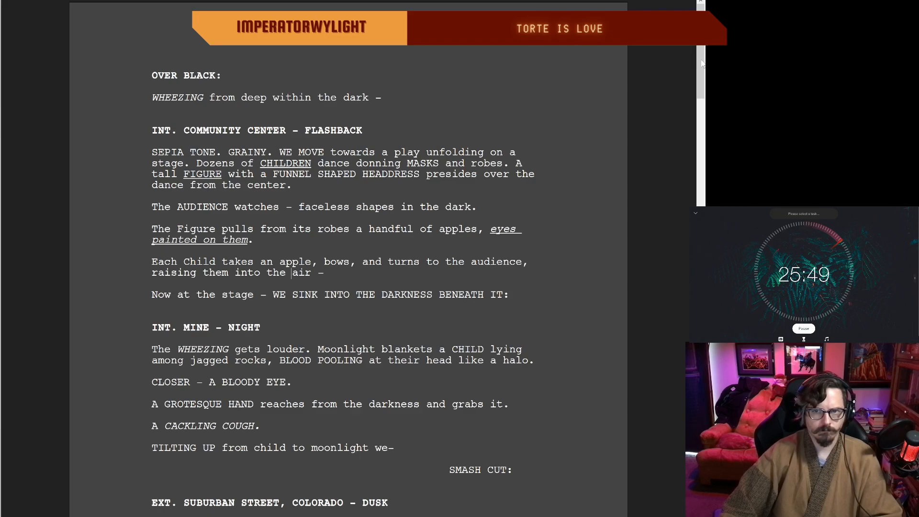
Step: Delete "gets" after "WHEEZING" in the first line of the mine scene
{"action": "scroll", "coordinate": [702, 64], "scroll_direction": "down", "scroll_amount": 5}
{"action": "scroll", "coordinate": [702, 64], "scroll_direction": "up", "scroll_amount": 4}
{"action": "scroll", "coordinate": [700, 66], "scroll_direction": "down", "scroll_amount": 12}
{"action": "scroll", "coordinate": [699, 65], "scroll_direction": "up", "scroll_amount": 6}
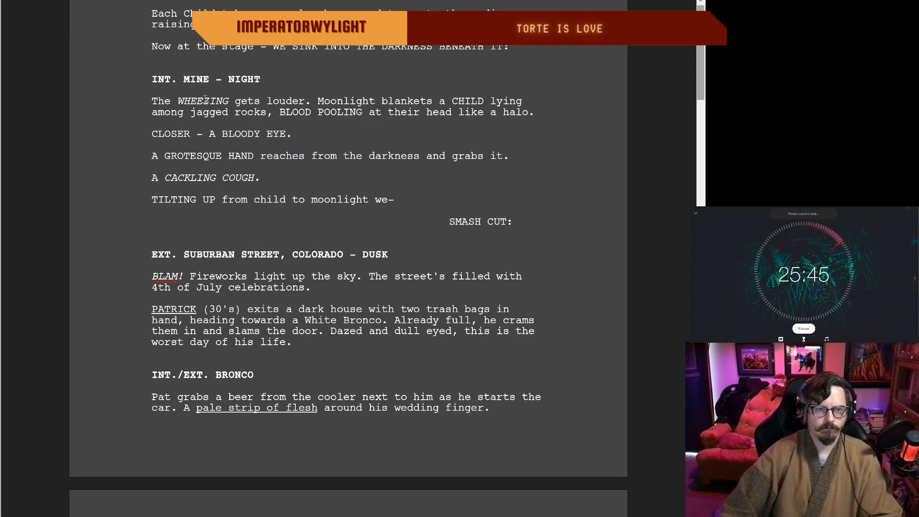
{"action": "scroll", "coordinate": [395, 84], "scroll_direction": "up", "scroll_amount": 1}
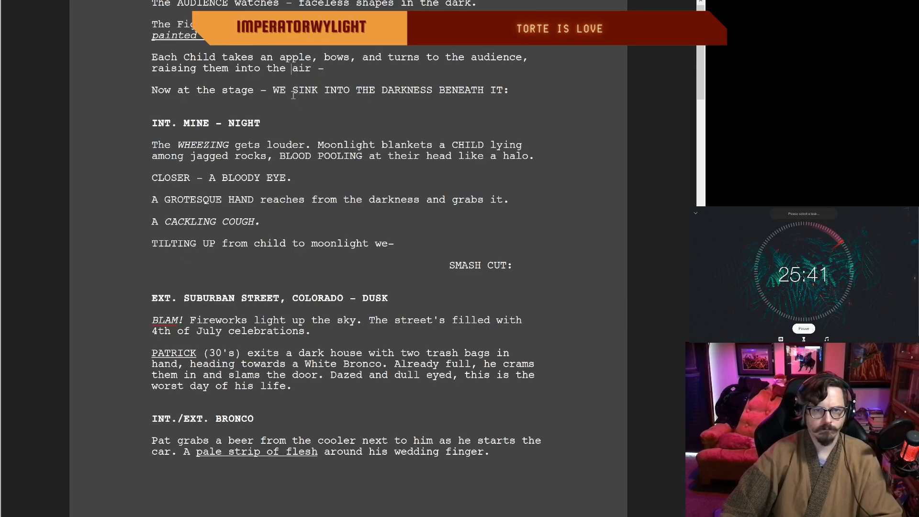
{"action": "left_click", "coordinate": [182, 91]}
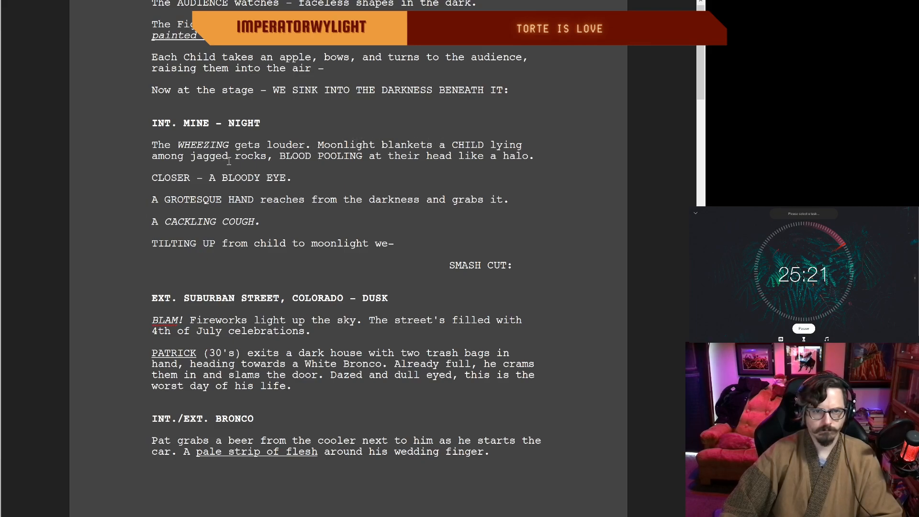
{"action": "scroll", "coordinate": [521, 149], "scroll_direction": "up", "scroll_amount": 1}
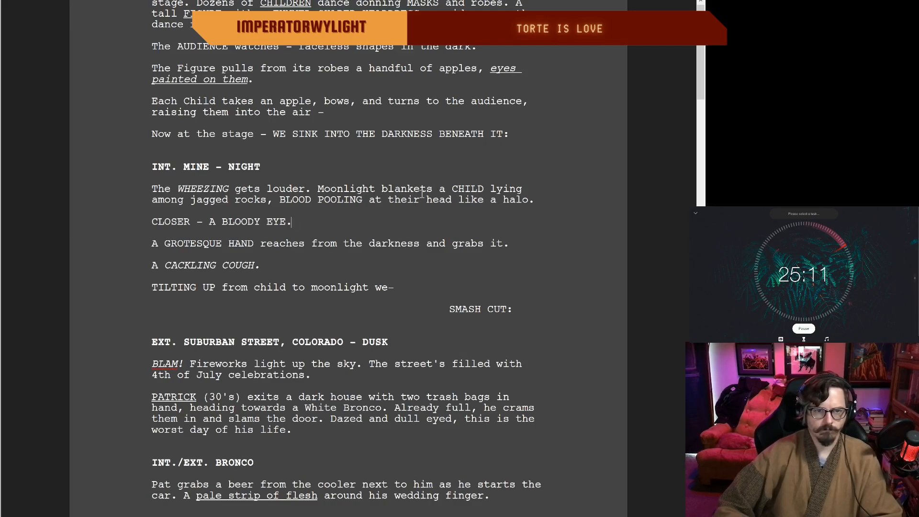
{"action": "left_click", "coordinate": [263, 188]}
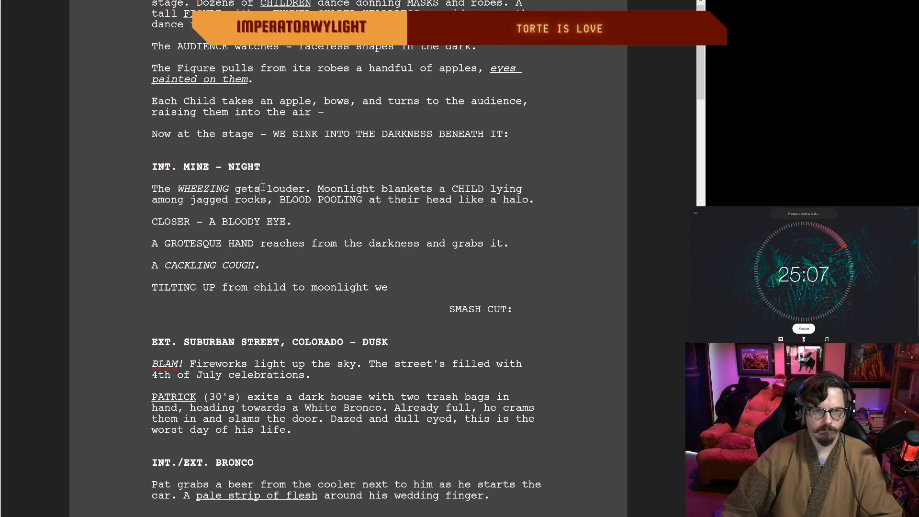
{"action": "key", "text": "BackSpace"}
{"action": "key", "text": "BackSpace"}
{"action": "key", "text": "BackSpace"}
{"action": "key", "text": "BackSpace"}
{"action": "key", "text": "BackSpace"}
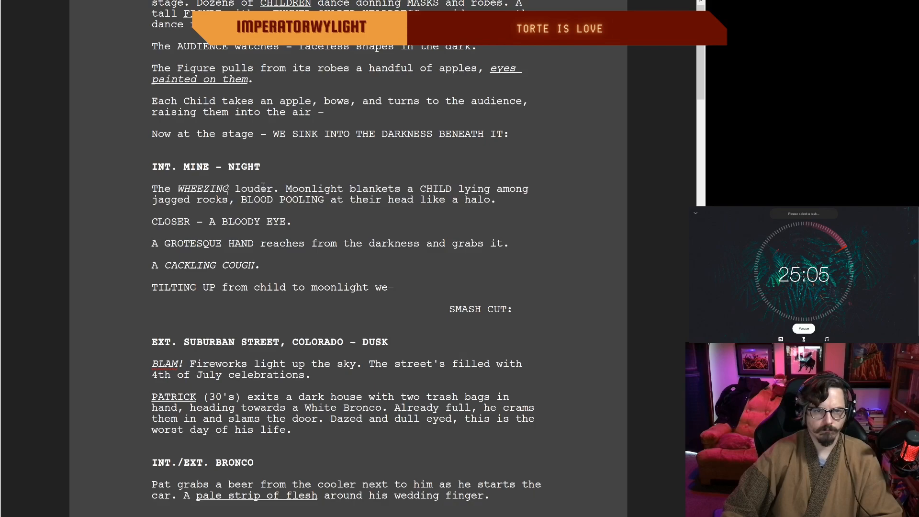
Step: Replace the period after "louder" with a comma and make "moonlight" lowercase
{"action": "left_click", "coordinate": [280, 189]}
{"action": "key", "text": "BackSpace"}
{"action": "type", "text": ","}
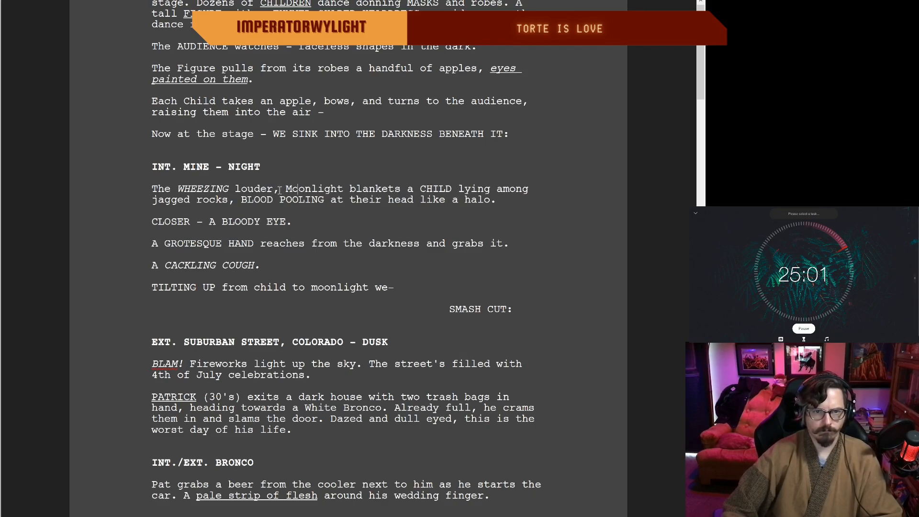
{"action": "key", "text": "BackSpace"}
{"action": "type", "text": "m"}
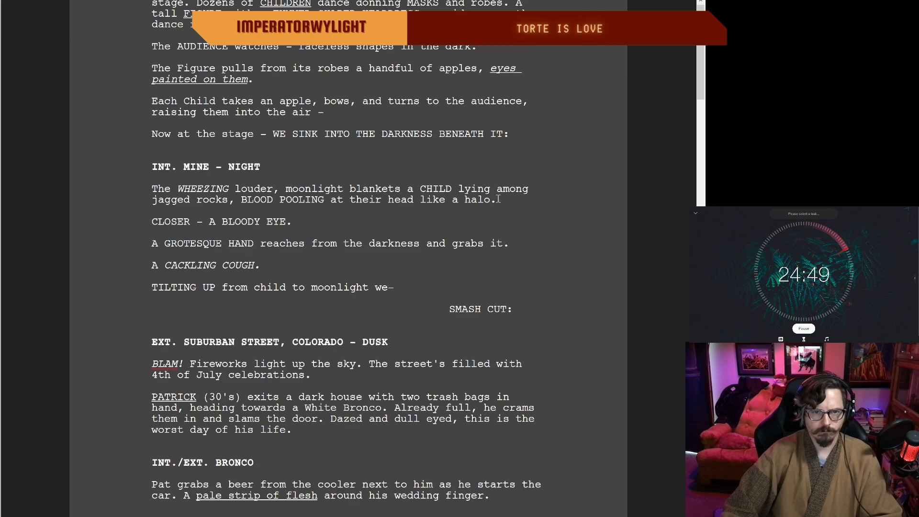
Step: Replace "at their head like a halo." after "BLOOD POOLING" with "next to their head."
{"action": "left_click_drag", "start_coordinate": [495, 199], "coordinate": [362, 200]}
{"action": "key", "text": "BackSpace"}
{"action": "key", "text": "BackSpace"}
{"action": "key", "text": "BackSpace"}
{"action": "key", "text": "BackSpace"}
{"action": "key", "text": "BackSpace"}
{"action": "key", "text": "BackSpace"}
{"action": "type", "text": "net"}
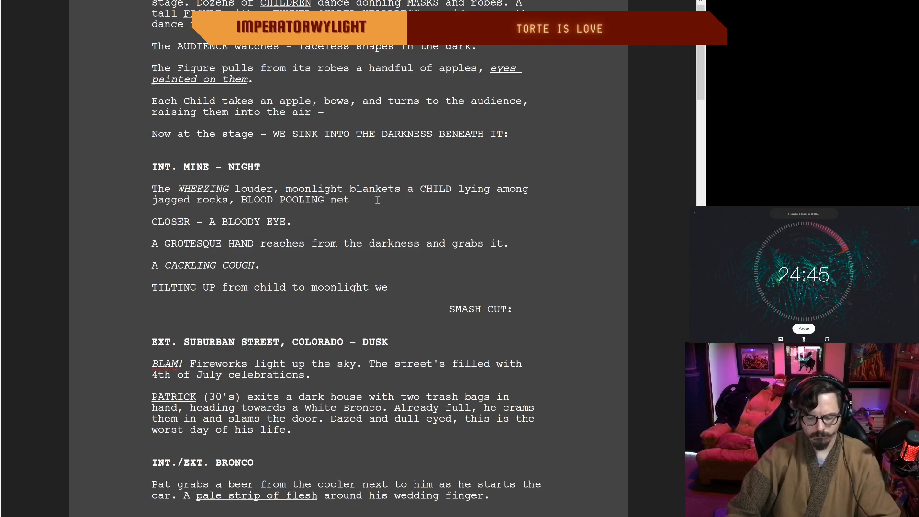
{"action": "type", "text": " to their head."}
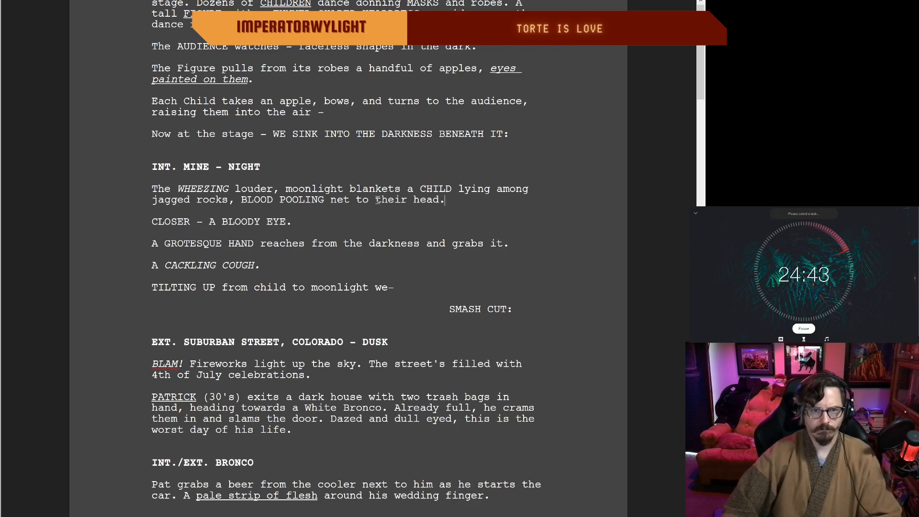
{"action": "left_click", "coordinate": [349, 200]}
{"action": "key", "text": "BackSpace"}
{"action": "type", "text": "xt"}
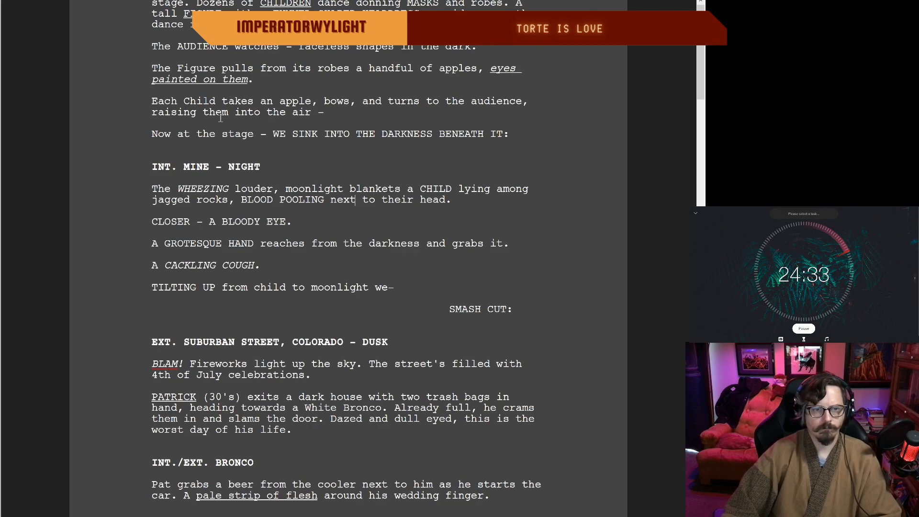
Step: Underline the word "CHILD" in the mine scene's first sentence
{"action": "left_click_drag", "start_coordinate": [419, 191], "coordinate": [451, 190]}
{"action": "key", "text": "ctrl+u"}
{"action": "left_click", "coordinate": [368, 200]}
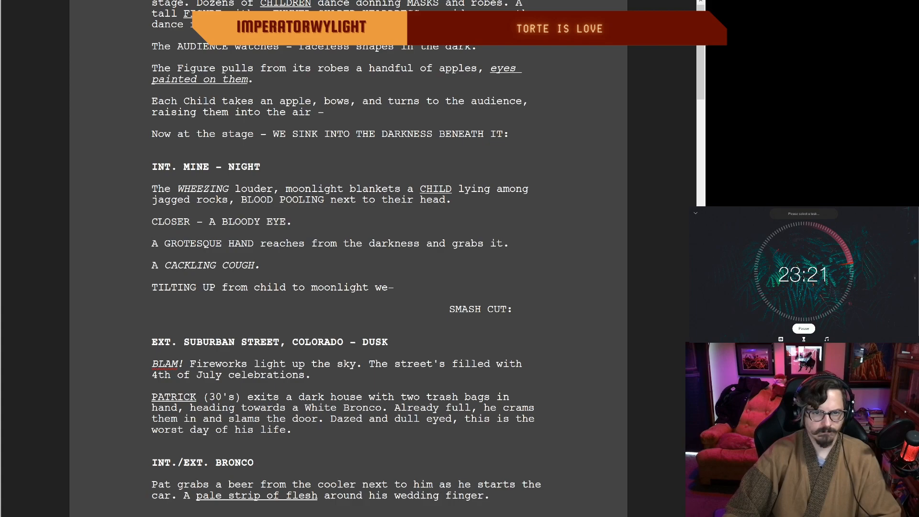
Step: Add a space before the dash at the end of "TILTING UP from child to moonlight we"
{"action": "left_click", "coordinate": [388, 290]}
{"action": "left_click", "coordinate": [449, 289]}
{"action": "double_click", "coordinate": [508, 274]}
{"action": "left_click", "coordinate": [240, 263]}
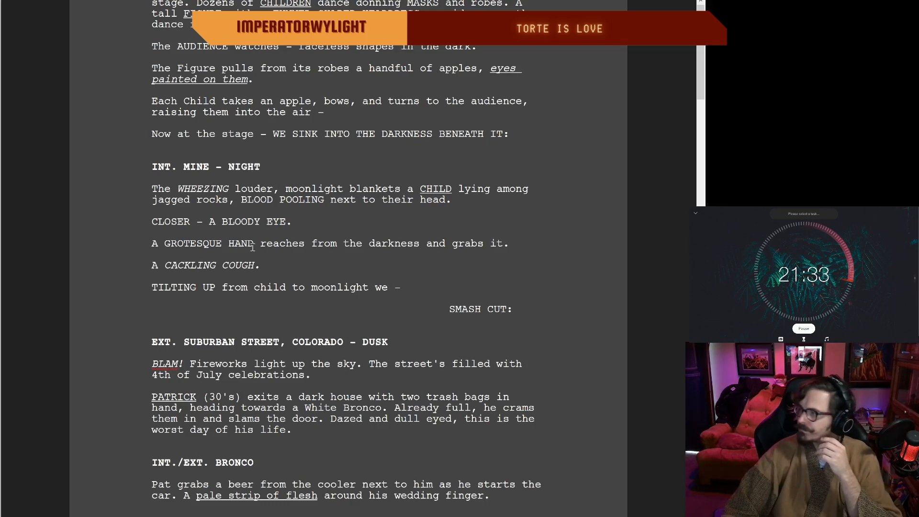
Step: Rewrite the GROTESQUE HAND line to read "A GROTESQUE HAND emerges from the void, grabbing it."
{"action": "scroll", "coordinate": [207, 246], "scroll_direction": "down", "scroll_amount": 3}
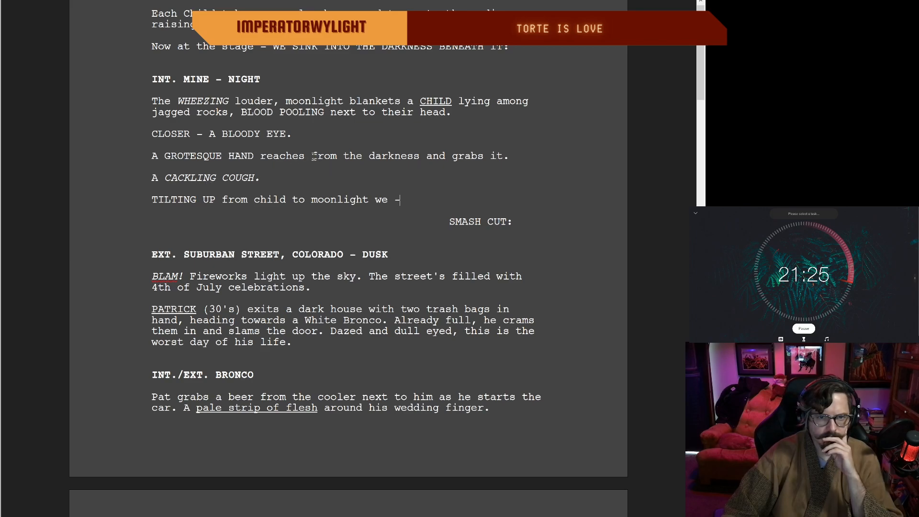
{"action": "scroll", "coordinate": [200, 134], "scroll_direction": "up", "scroll_amount": 2}
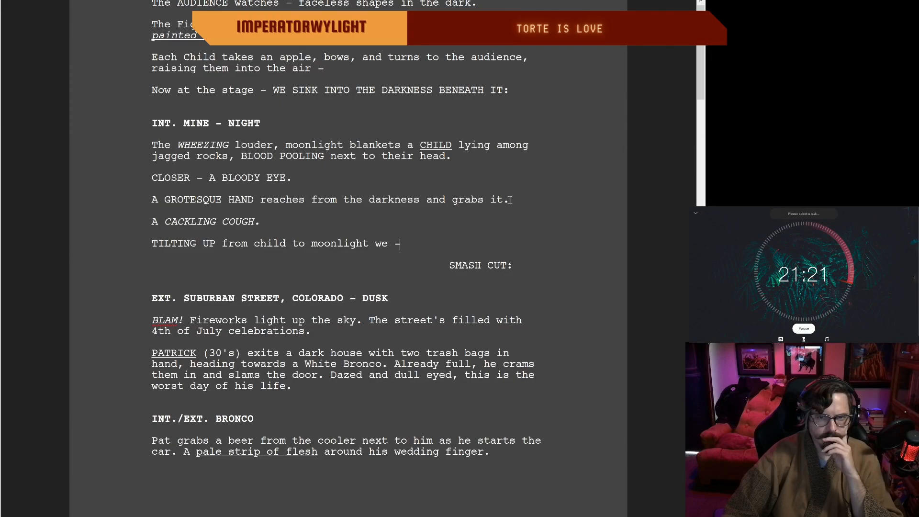
{"action": "left_click_drag", "start_coordinate": [505, 200], "coordinate": [286, 200]}
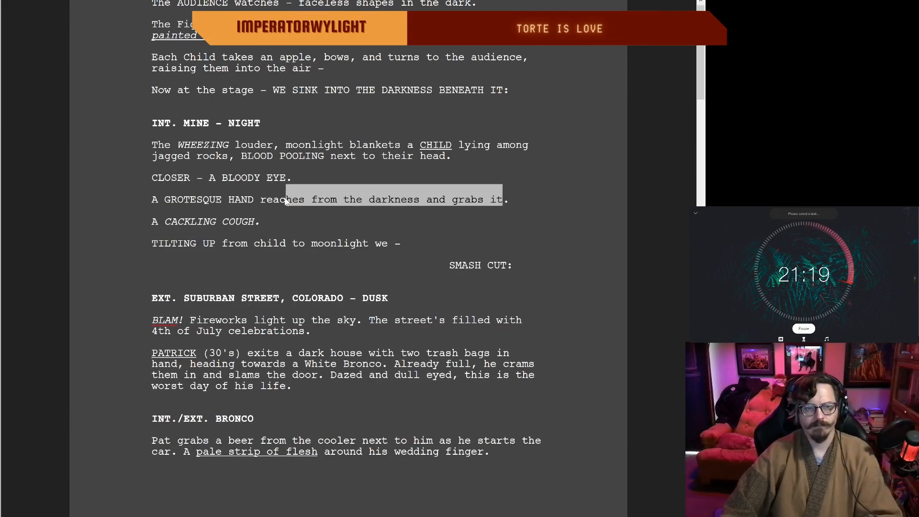
{"action": "key", "text": "BackSpace"}
{"action": "key", "text": "BackSpace"}
{"action": "key", "text": "BackSpace"}
{"action": "key", "text": "BackSpace"}
{"action": "key", "text": "BackSpace"}
{"action": "type", "text": "emerges from th"}
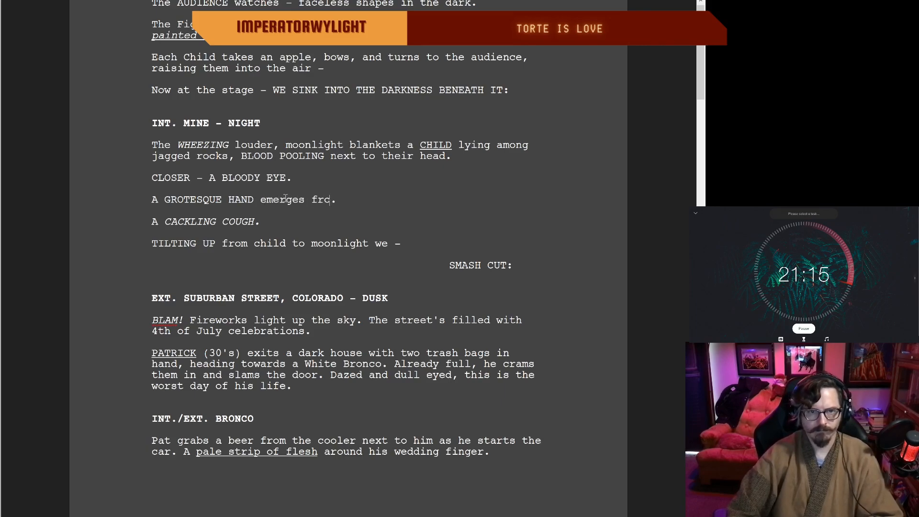
{"action": "type", "text": "e void"}
{"action": "key", "text": "Delete"}
{"action": "type", "text": ", gr"}
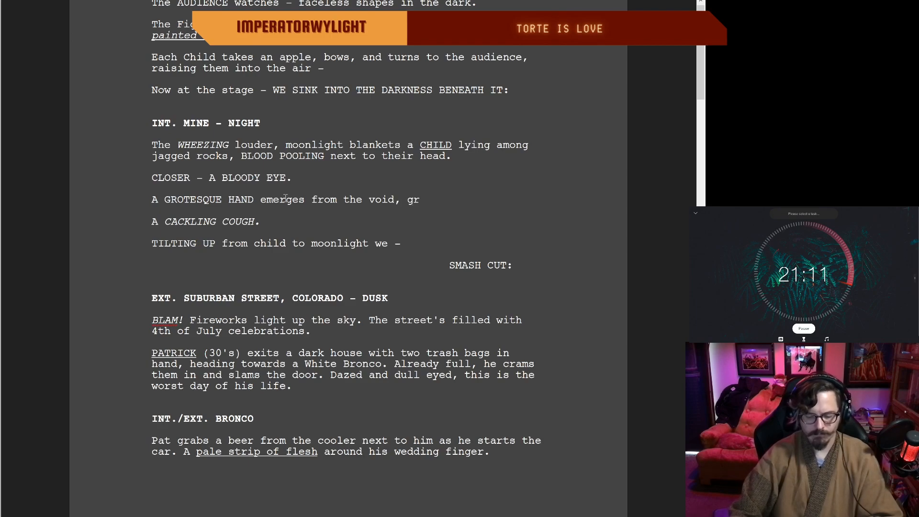
{"action": "type", "text": "abbing it."}
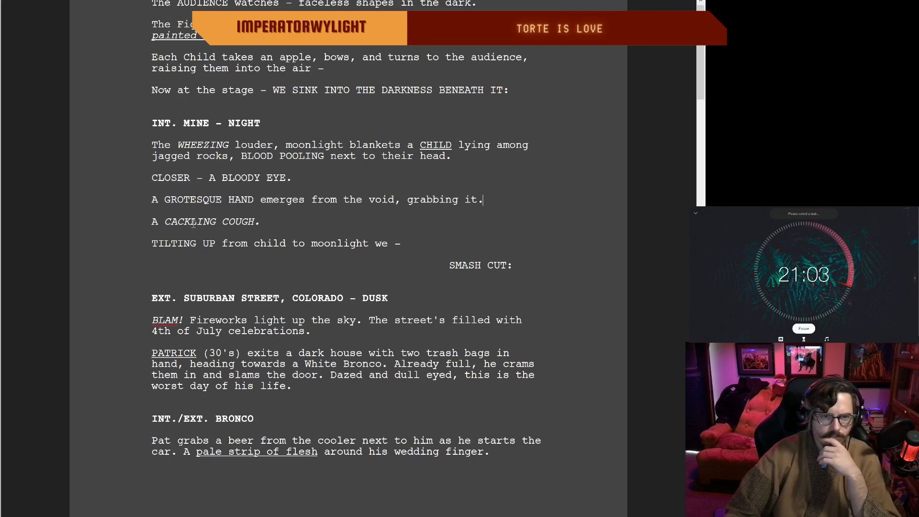
{"action": "double_click", "coordinate": [268, 222]}
{"action": "left_click", "coordinate": [195, 220]}
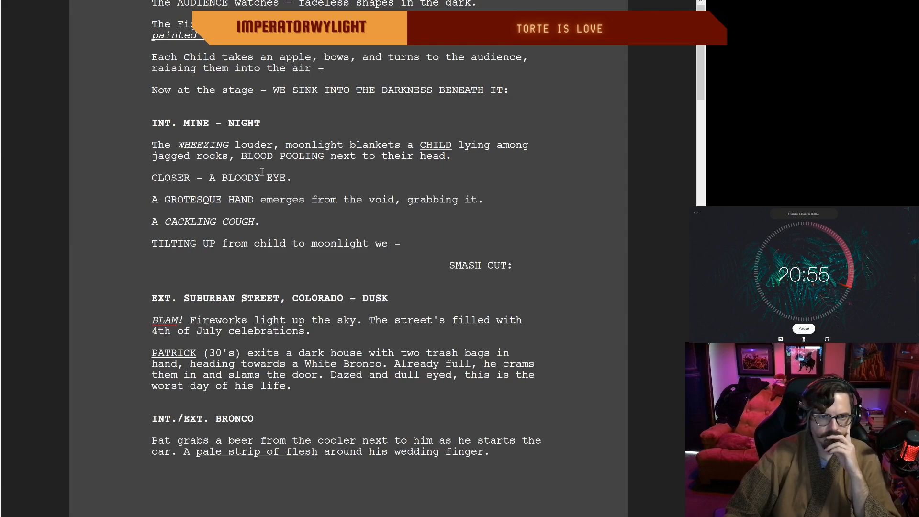
{"action": "scroll", "coordinate": [311, 200], "scroll_direction": "up", "scroll_amount": 1}
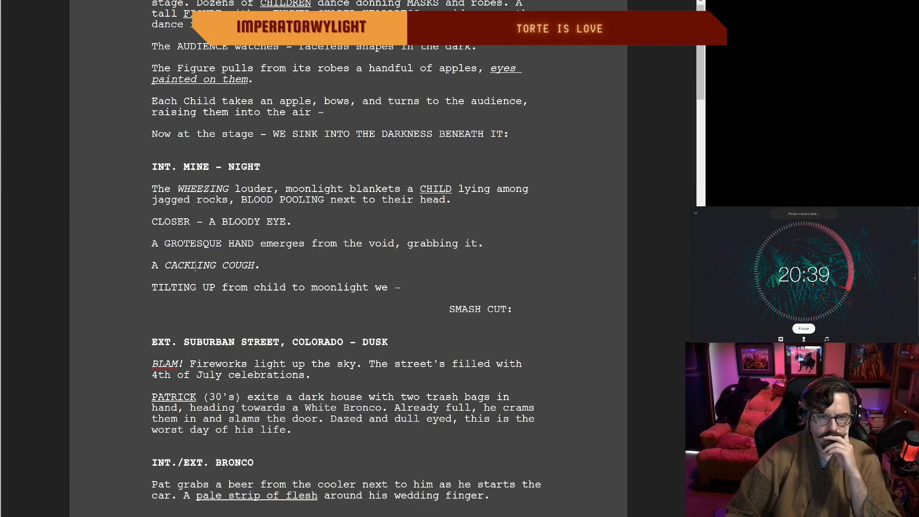
Step: Reword the GROTESQUE HAND line to open with "From the void, a" and end with "HAND emerges, grabbing it."
{"action": "scroll", "coordinate": [688, 81], "scroll_direction": "down", "scroll_amount": 1}
{"action": "scroll", "coordinate": [444, 339], "scroll_direction": "down", "scroll_amount": 4}
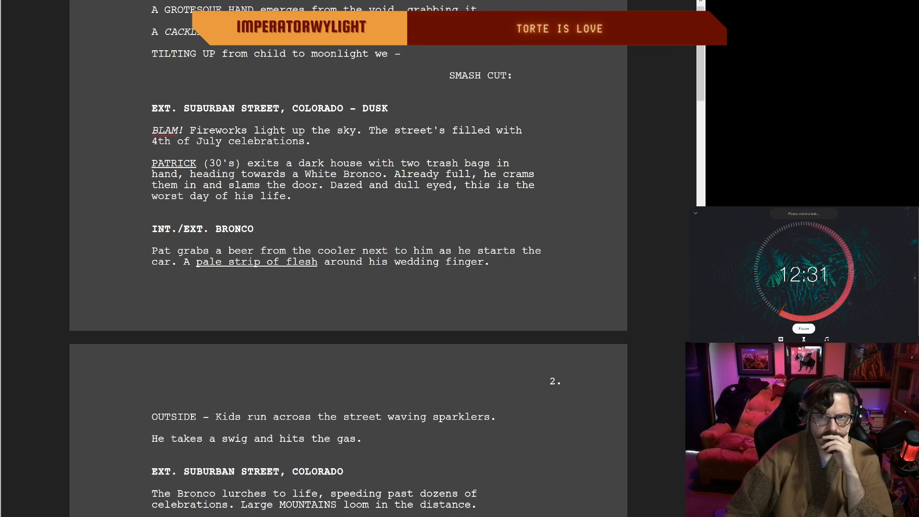
{"action": "left_click", "coordinate": [701, 3]}
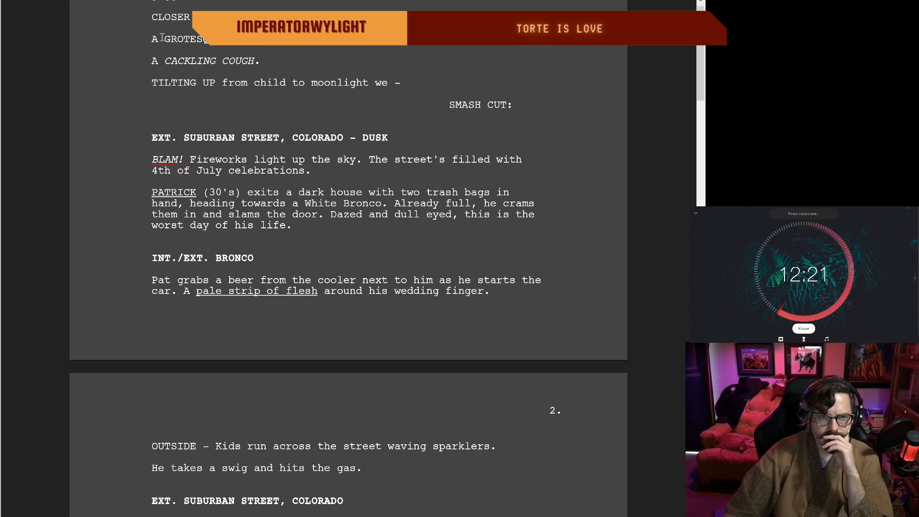
{"action": "left_click_drag", "start_coordinate": [287, 40], "coordinate": [142, 40]}
{"action": "key", "text": "BackSpace"}
{"action": "key", "text": "Delete"}
{"action": "type", "text": "From the"}
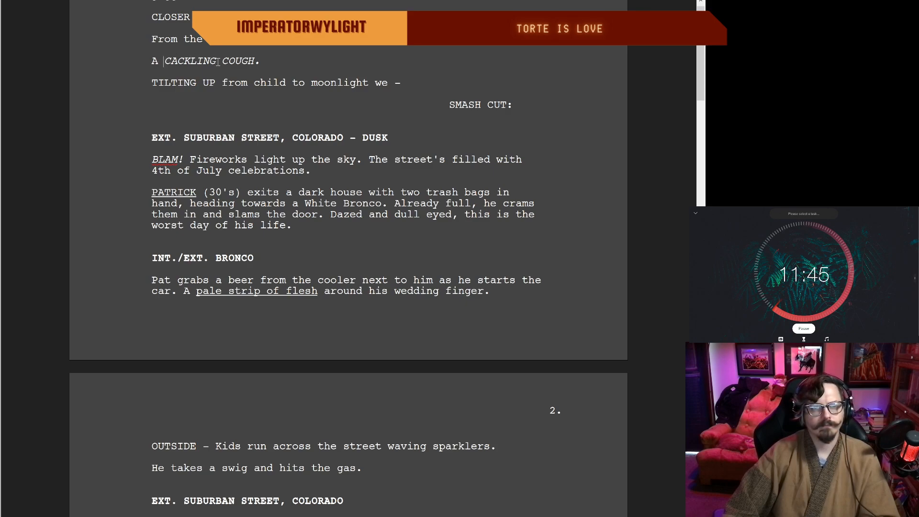
Step: Reread the mine scene and the suburban street and Bronco scenes that follow it
{"action": "left_click", "coordinate": [163, 60]}
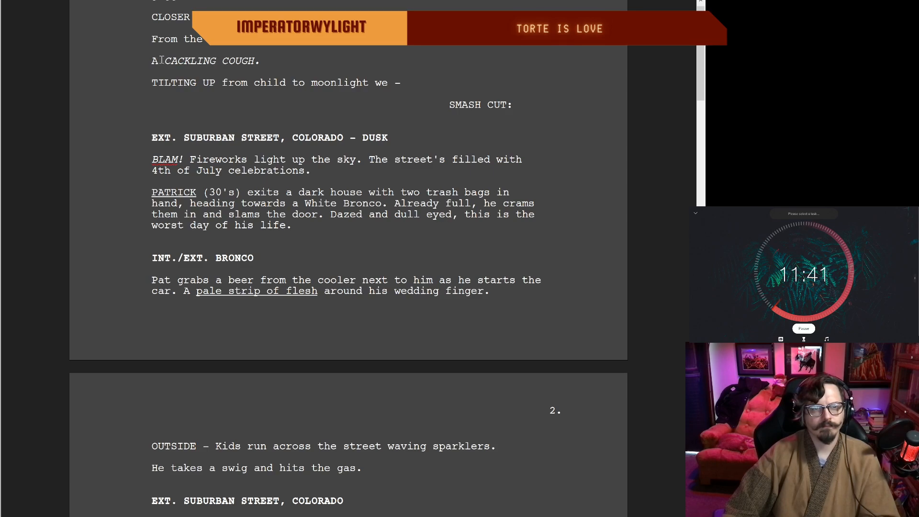
{"action": "scroll", "coordinate": [306, 84], "scroll_direction": "up", "scroll_amount": 4}
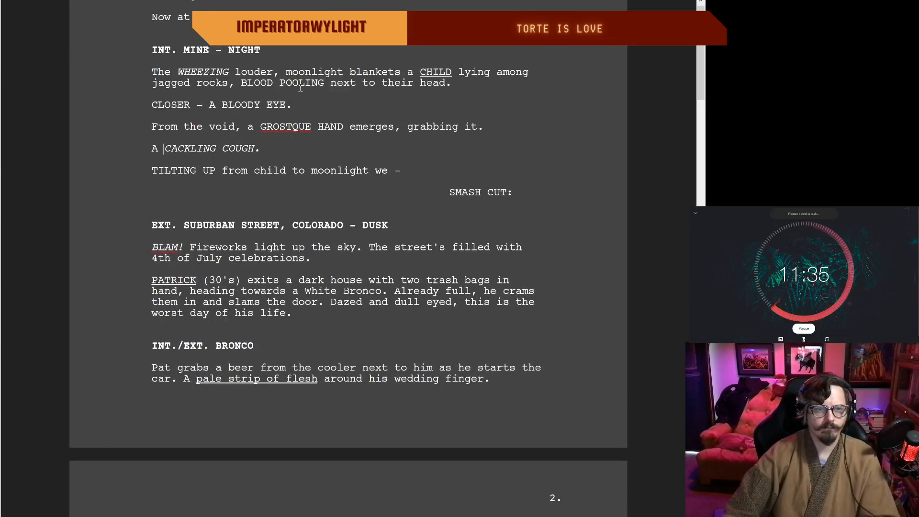
{"action": "scroll", "coordinate": [249, 74], "scroll_direction": "up", "scroll_amount": 2}
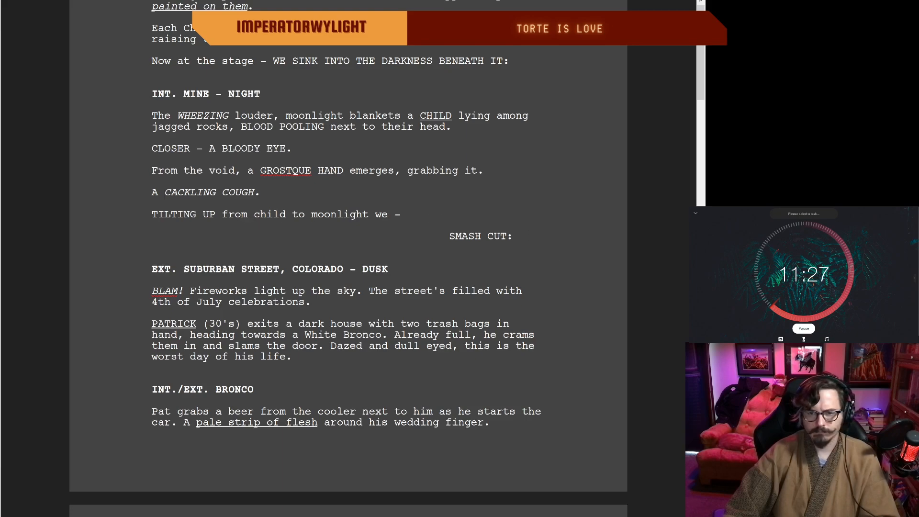
{"action": "scroll", "coordinate": [641, 497], "scroll_direction": "down", "scroll_amount": 4}
{"action": "scroll", "coordinate": [646, 481], "scroll_direction": "down", "scroll_amount": 3}
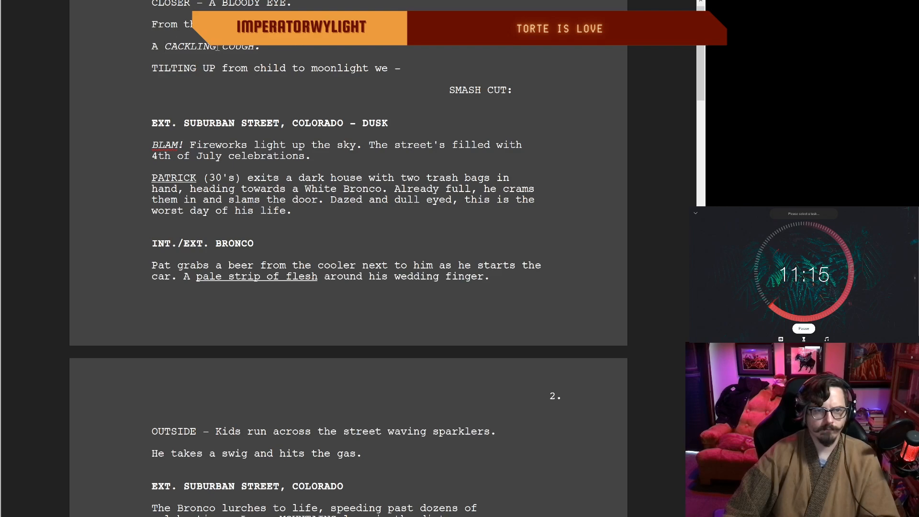
{"action": "scroll", "coordinate": [150, 51], "scroll_direction": "down", "scroll_amount": 1}
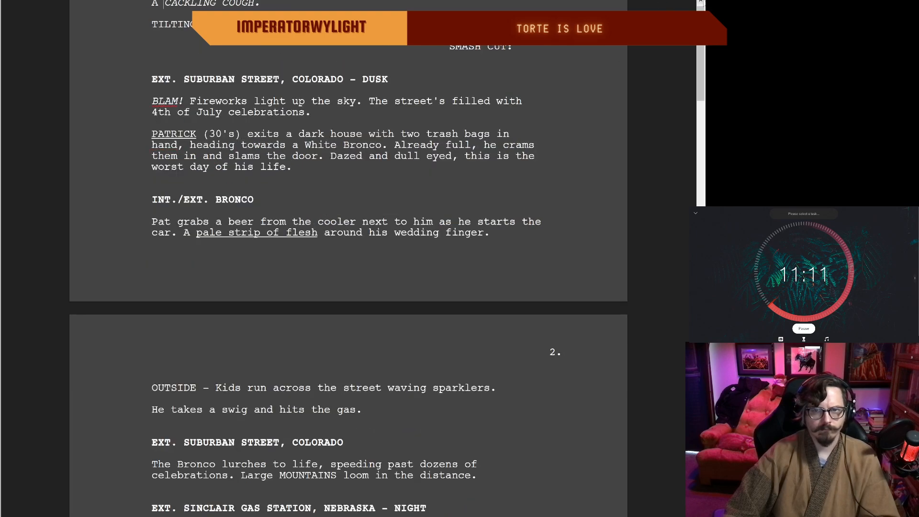
{"action": "left_click", "coordinate": [700, 2]}
{"action": "left_click", "coordinate": [700, 2]}
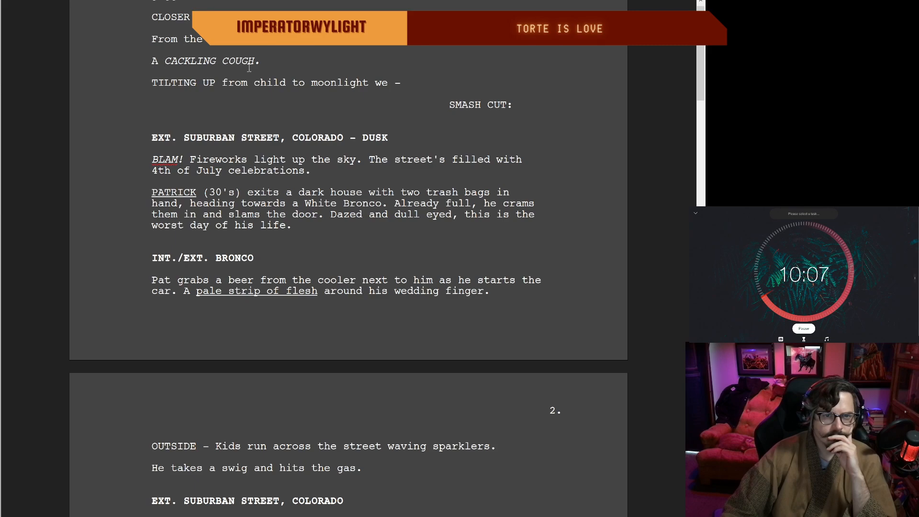
Step: Delete the word "UP" from the line "TILTING UP from child to moonlight we -"
{"action": "scroll", "coordinate": [262, 89], "scroll_direction": "up", "scroll_amount": 2}
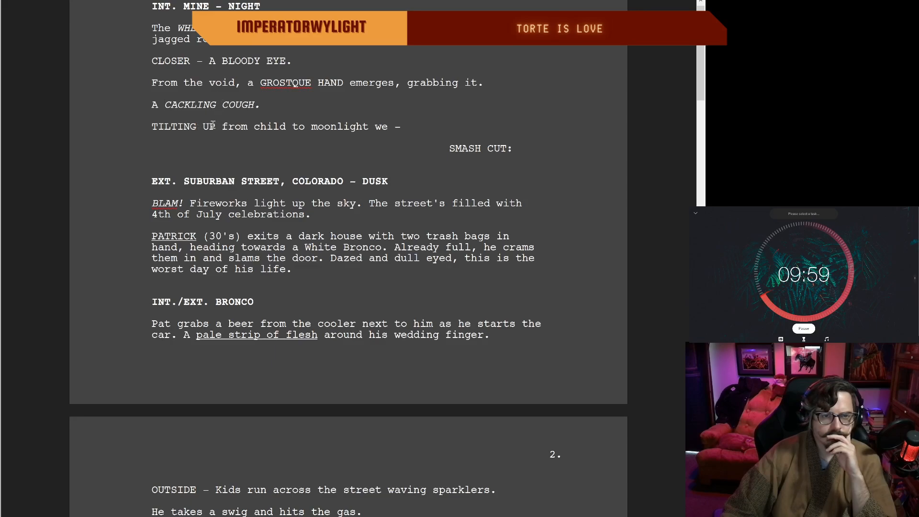
{"action": "key", "text": "BackSpace"}
{"action": "key", "text": "BackSpace"}
{"action": "key", "text": "BackSpace"}
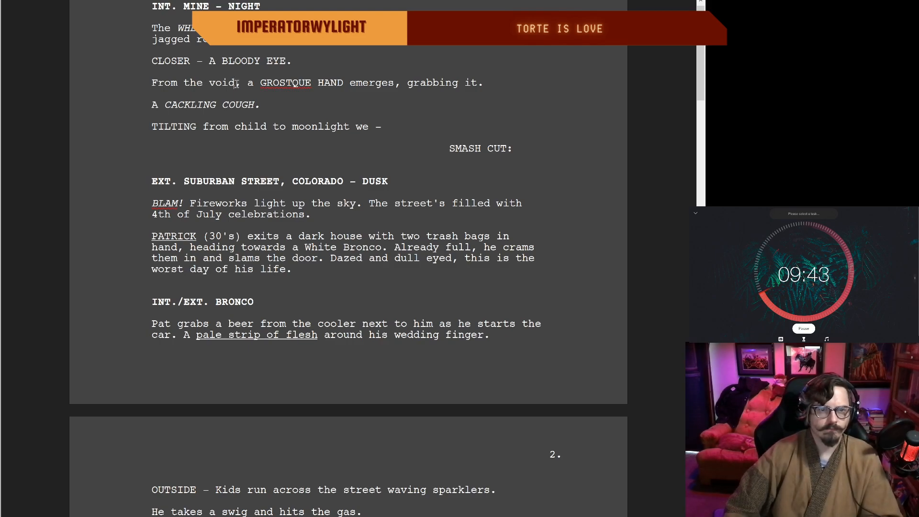
Step: Replace "void" with "dark" in the line about the hand emerging
{"action": "key", "text": "BackSpace"}
{"action": "key", "text": "BackSpace"}
{"action": "key", "text": "BackSpace"}
{"action": "key", "text": "BackSpace"}
{"action": "type", "text": "dark"}
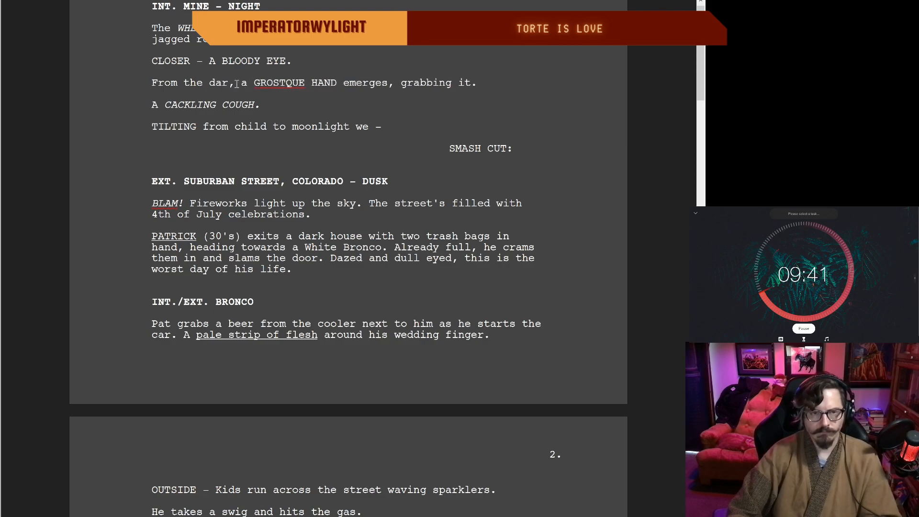
Step: Correct the misspelled word before "HAND" to "GROTESQUE" in the line starting "From the dark"
{"action": "left_click", "coordinate": [280, 82]}
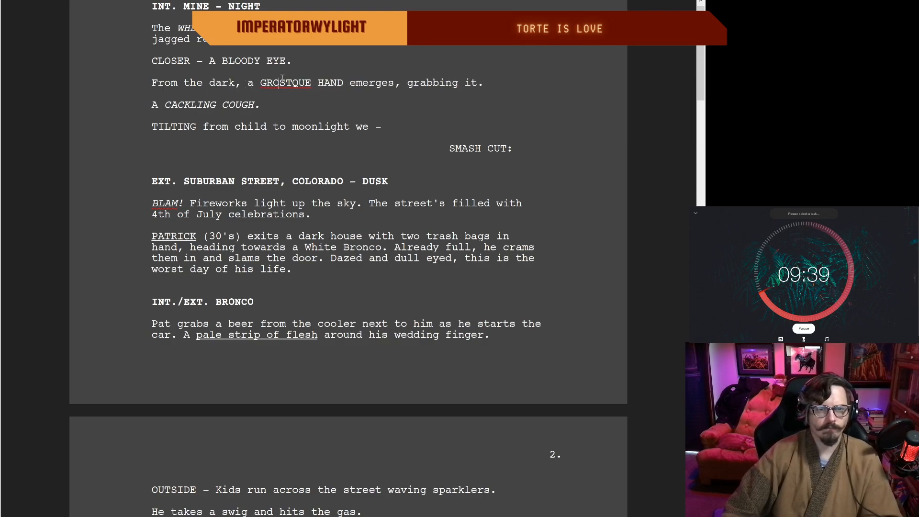
{"action": "left_click", "coordinate": [259, 84]}
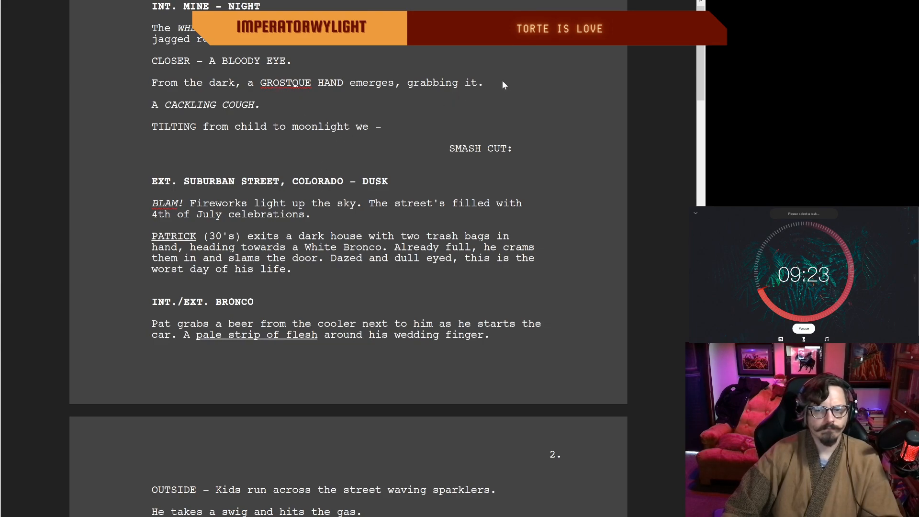
{"action": "left_click", "coordinate": [473, 77]}
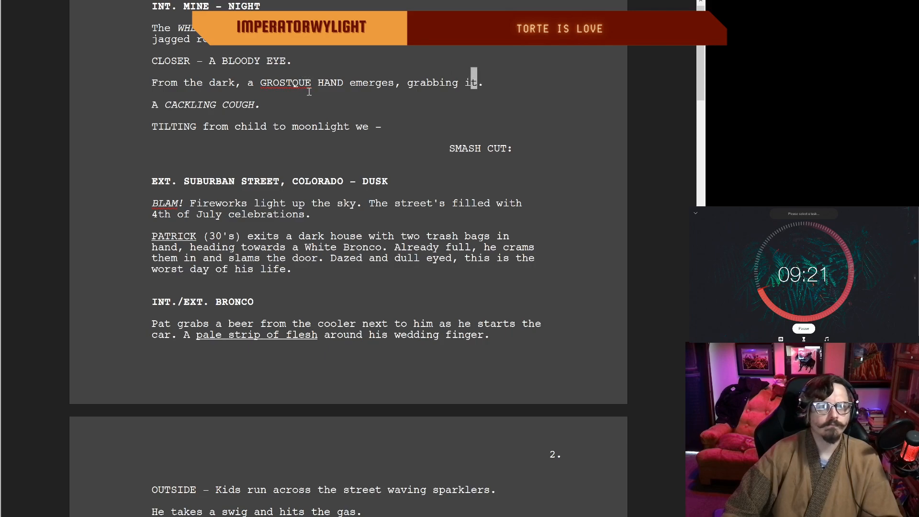
{"action": "left_click", "coordinate": [278, 83]}
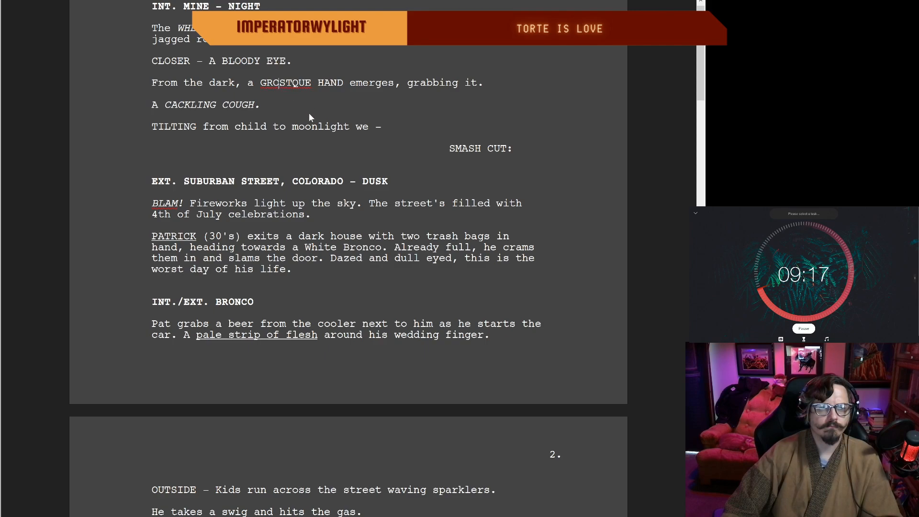
{"action": "key", "text": "Right"}
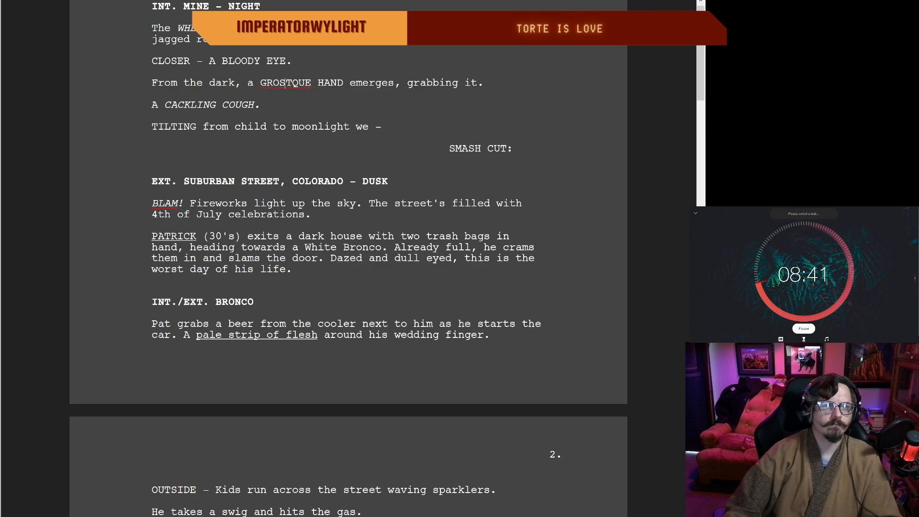
{"action": "scroll", "coordinate": [331, 88], "scroll_direction": "up", "scroll_amount": 3}
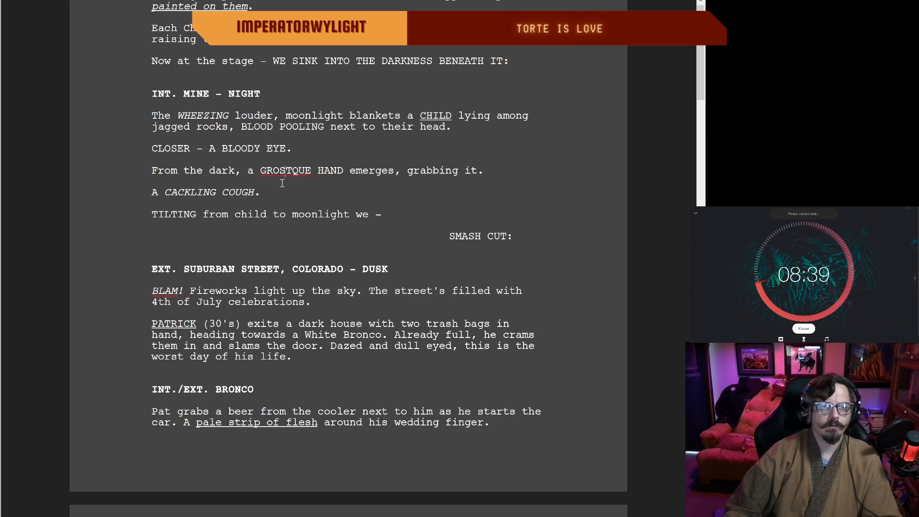
{"action": "key", "text": "BackSpace"}
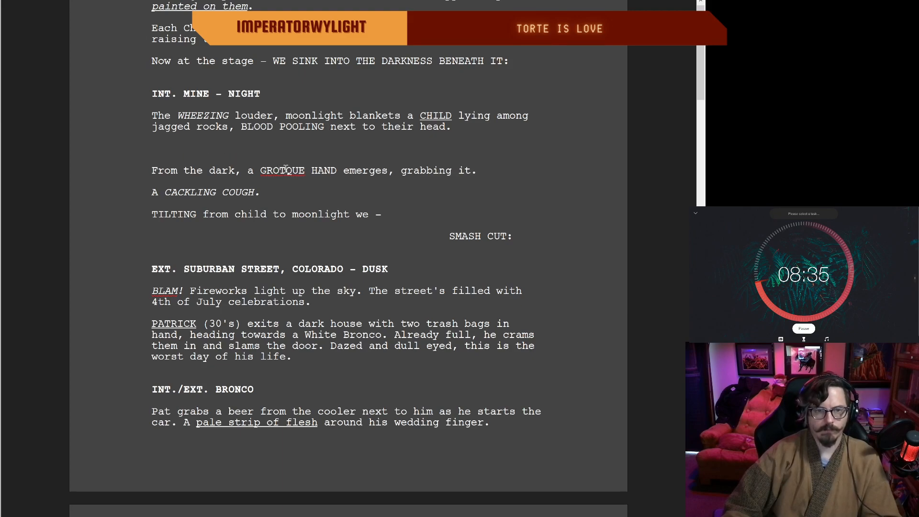
{"action": "type", "text": "ES"}
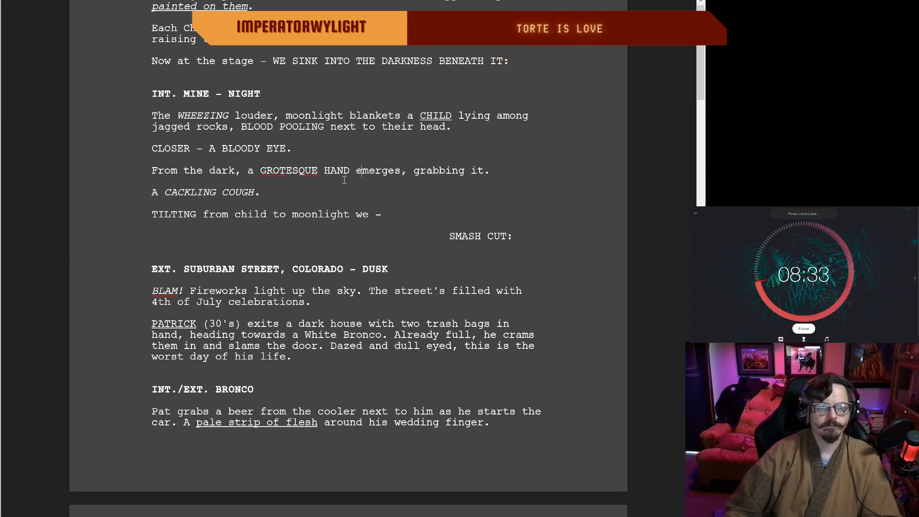
{"action": "left_click", "coordinate": [286, 170]}
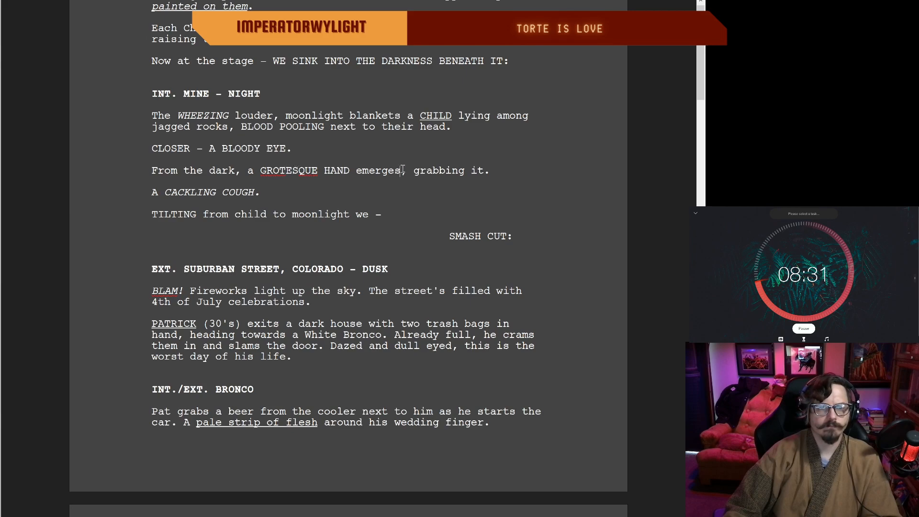
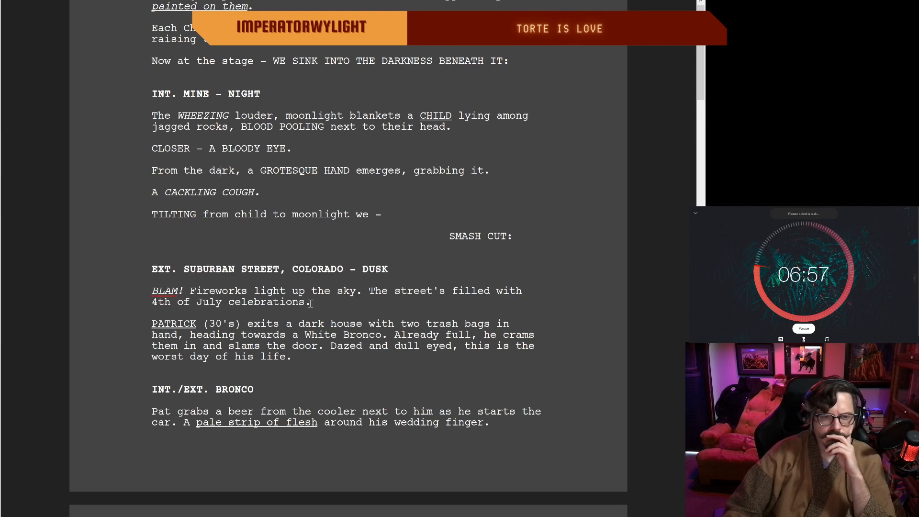
Step: Shorten "The street's" to "Street" in the fireworks line of the suburban street scene
{"action": "left_click", "coordinate": [397, 291]}
{"action": "key", "text": "BackSpace"}
{"action": "key", "text": "BackSpace"}
{"action": "key", "text": "BackSpace"}
{"action": "key", "text": "BackSpace"}
{"action": "key", "text": "BackSpace"}
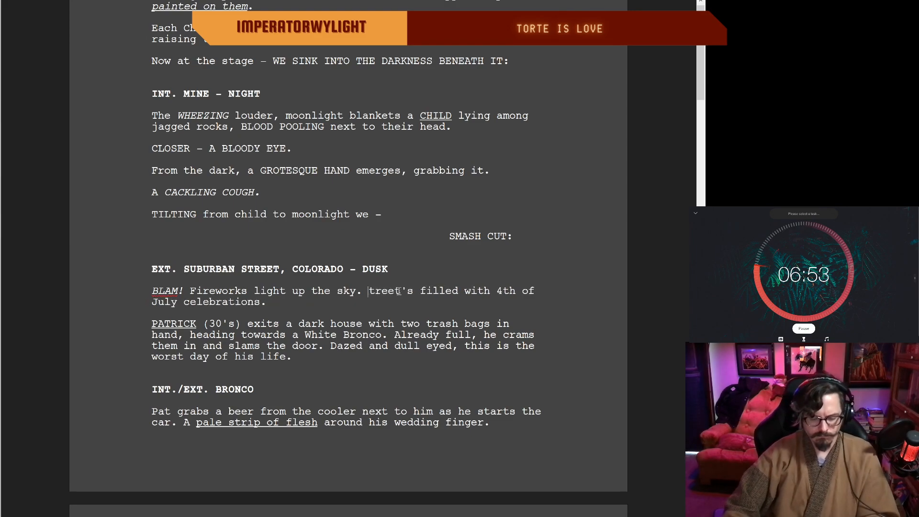
{"action": "type", "text": "S"}
{"action": "left_click", "coordinate": [419, 292]}
{"action": "key", "text": "BackSpace"}
{"action": "key", "text": "BackSpace"}
{"action": "key", "text": "BackSpace"}
{"action": "type", "text": "t"}
Step: Replace "filled with" with "full of" before "4th of July" in the suburban street scene
{"action": "left_click", "coordinate": [453, 291]}
{"action": "key", "text": "BackSpace"}
{"action": "key", "text": "BackSpace"}
{"action": "key", "text": "BackSpace"}
{"action": "key", "text": "BackSpace"}
{"action": "key", "text": "BackSpace"}
{"action": "type", "text": "ull"}
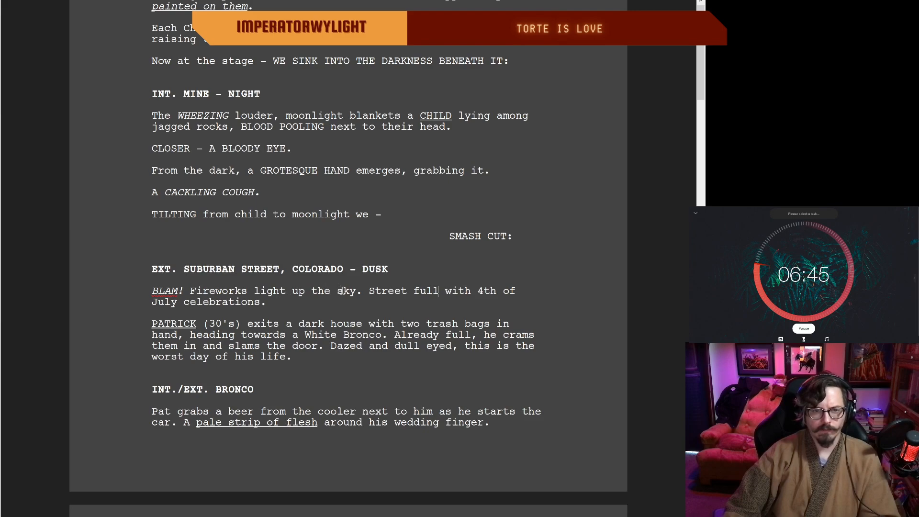
{"action": "left_click", "coordinate": [470, 292]}
{"action": "key", "text": "BackSpace"}
{"action": "key", "text": "BackSpace"}
{"action": "key", "text": "BackSpace"}
{"action": "key", "text": "BackSpace"}
{"action": "type", "text": "of"}
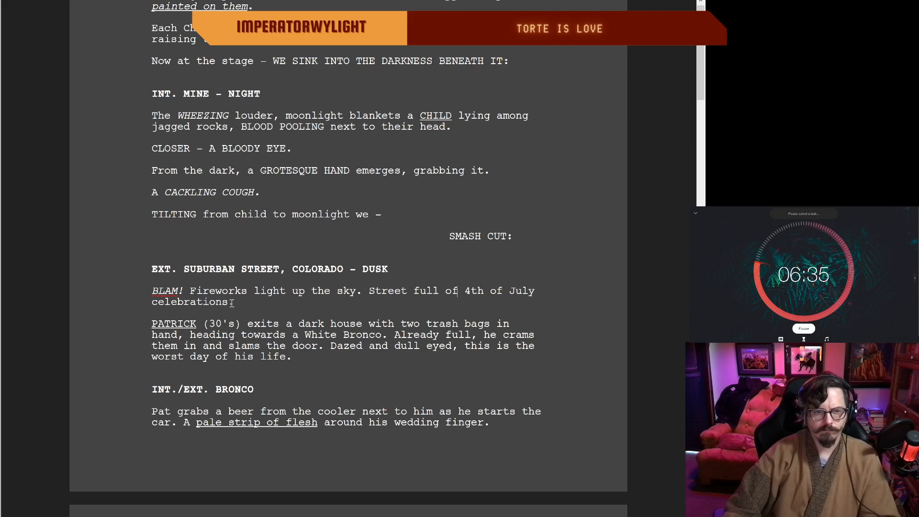
Step: Replace "celebrations." with "revels." at the end of the fireworks paragraph
{"action": "left_click_drag", "start_coordinate": [234, 303], "coordinate": [174, 302]}
{"action": "key", "text": "BackSpace"}
{"action": "key", "text": "BackSpace"}
{"action": "key", "text": "BackSpace"}
{"action": "key", "text": "BackSpace"}
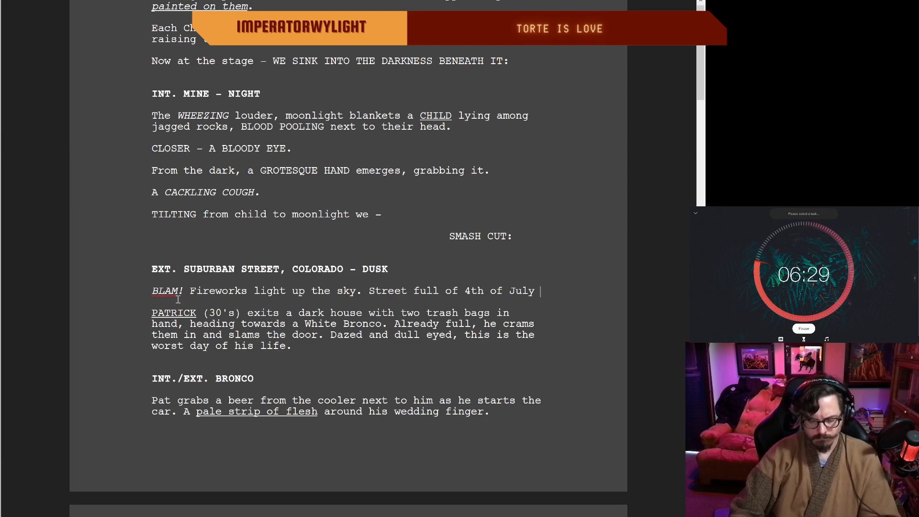
{"action": "type", "text": "revels."}
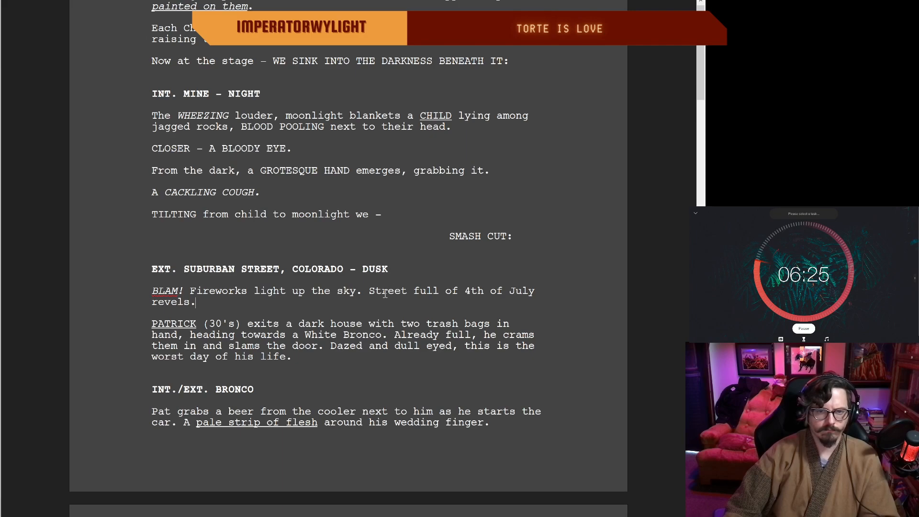
Step: Insert "neighborly" before "4th of July revels" in the fireworks paragraph
{"action": "left_click", "coordinate": [460, 291]}
{"action": "type", "text": "neig"}
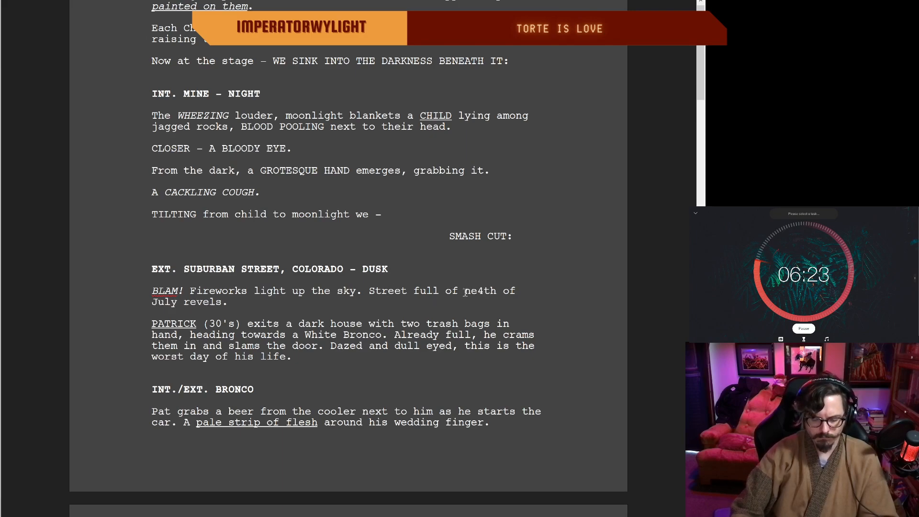
{"action": "type", "text": "hborly"}
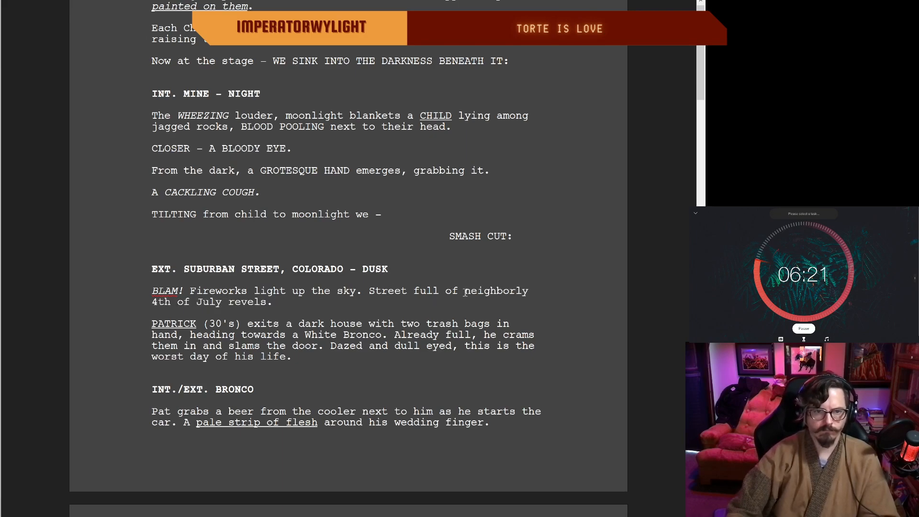
{"action": "double_click", "coordinate": [276, 307]}
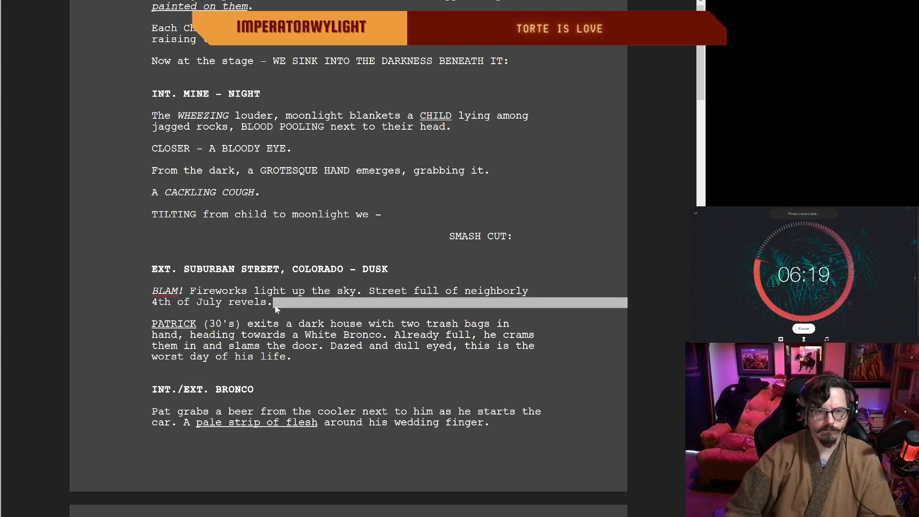
{"action": "left_click", "coordinate": [266, 301]}
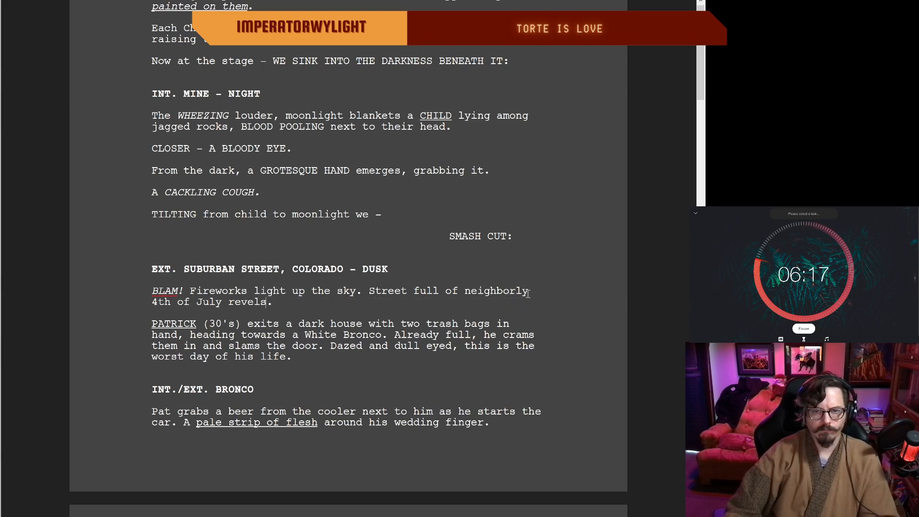
{"action": "double_click", "coordinate": [280, 299]}
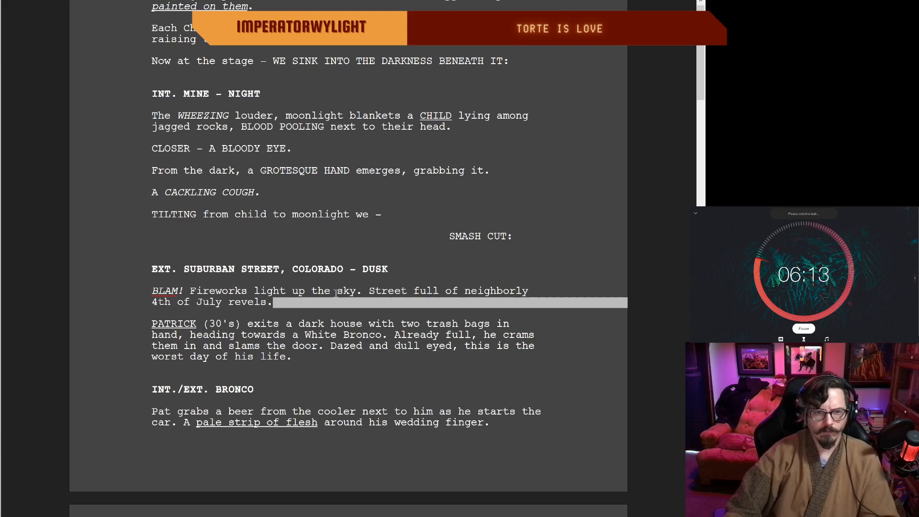
{"action": "left_click", "coordinate": [235, 302]}
Step: Delete the comma and "heading towards" after "two trash bags in hand" in the paragraph about leaving the dark house
{"action": "scroll", "coordinate": [235, 302], "scroll_direction": "up", "scroll_amount": 1}
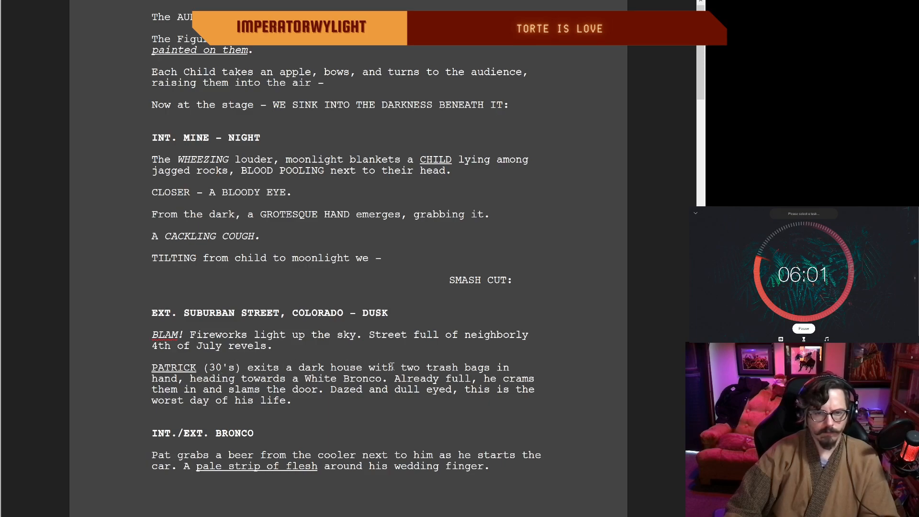
{"action": "left_click", "coordinate": [182, 379]}
{"action": "key", "text": "BackSpace"}
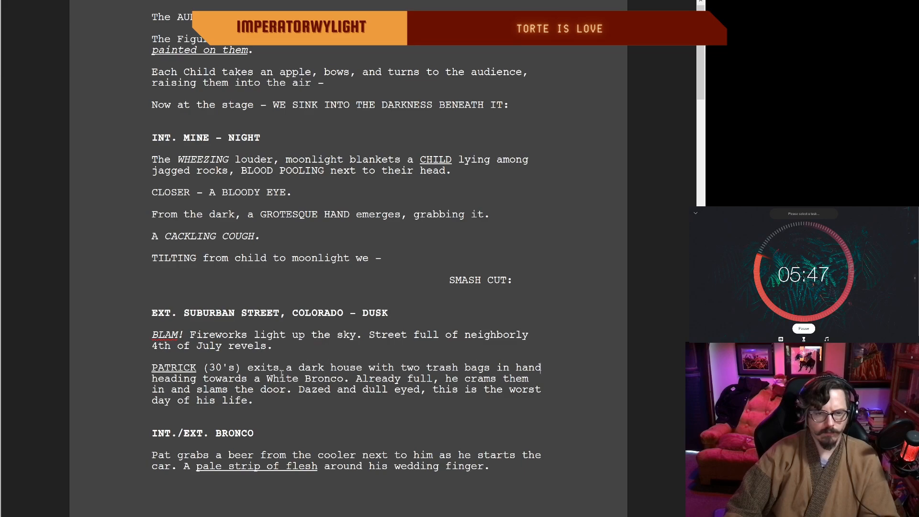
{"action": "left_click", "coordinate": [195, 380]}
{"action": "key", "text": "BackSpace"}
{"action": "key", "text": "BackSpace"}
{"action": "key", "text": "BackSpace"}
{"action": "key", "text": "BackSpace"}
{"action": "key", "text": "BackSpace"}
{"action": "key", "text": "BackSpace"}
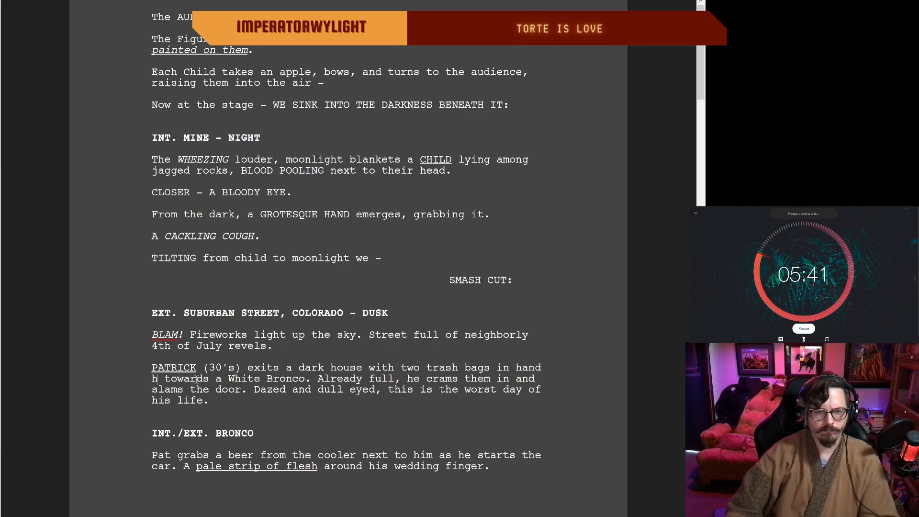
{"action": "left_click", "coordinate": [209, 379]}
{"action": "key", "text": "BackSpace"}
{"action": "key", "text": "BackSpace"}
{"action": "key", "text": "BackSpace"}
{"action": "key", "text": "BackSpace"}
{"action": "key", "text": "BackSpace"}
{"action": "key", "text": "BackSpace"}
{"action": "key", "text": "BackSpace"}
{"action": "key", "text": "BackSpace"}
{"action": "key", "text": "BackSpace"}
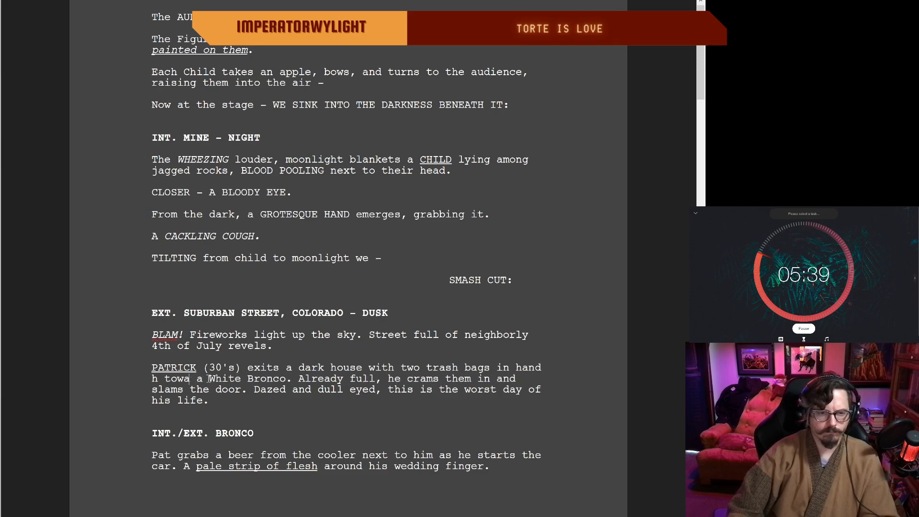
{"action": "key", "text": "BackSpace"}
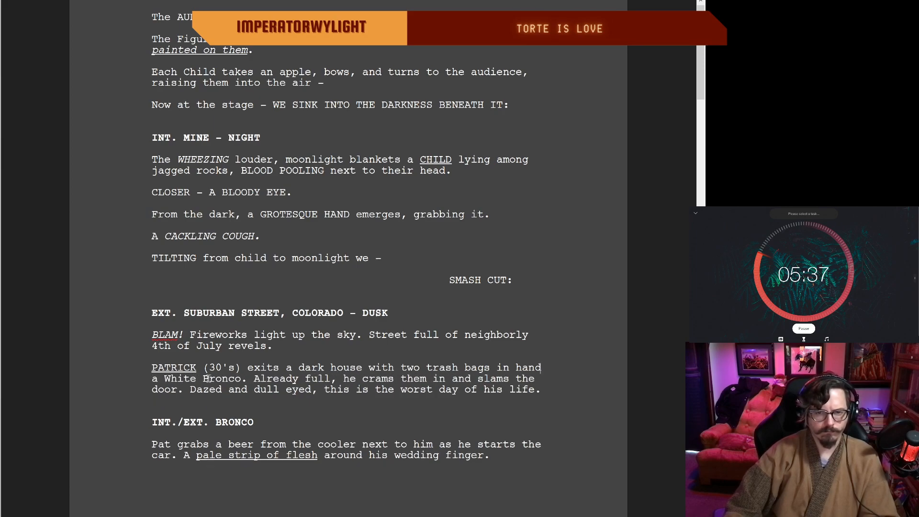
Step: Replace "a" before "White Bronco" with "A parked" in the trash bags paragraph
{"action": "left_click", "coordinate": [157, 379]}
{"action": "key", "text": "BackSpace"}
{"action": "type", "text": "A parked"}
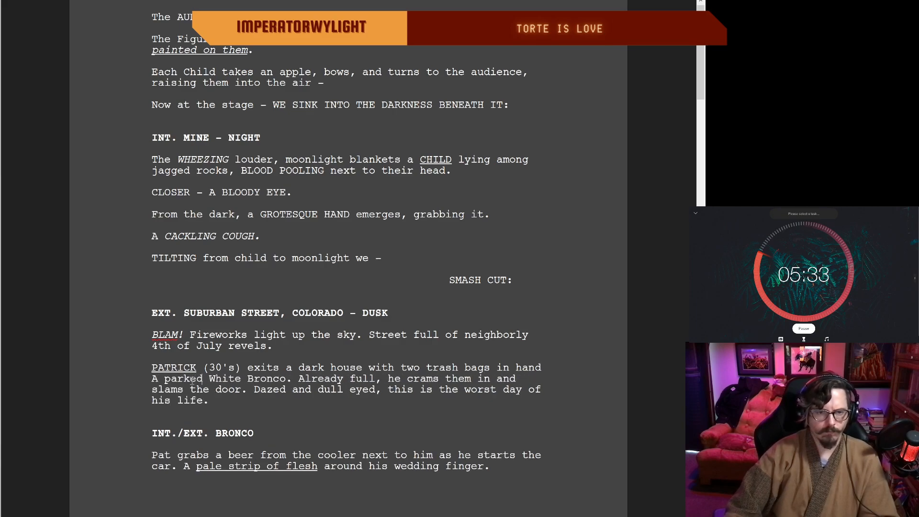
Step: Join "Already full" to the White Bronco phrase, making it read "White Bronco, already full"
{"action": "left_click", "coordinate": [305, 378]}
{"action": "key", "text": "BackSpace"}
{"action": "key", "text": "BackSpace"}
{"action": "key", "text": "BackSpace"}
{"action": "type", "text": ", a"}
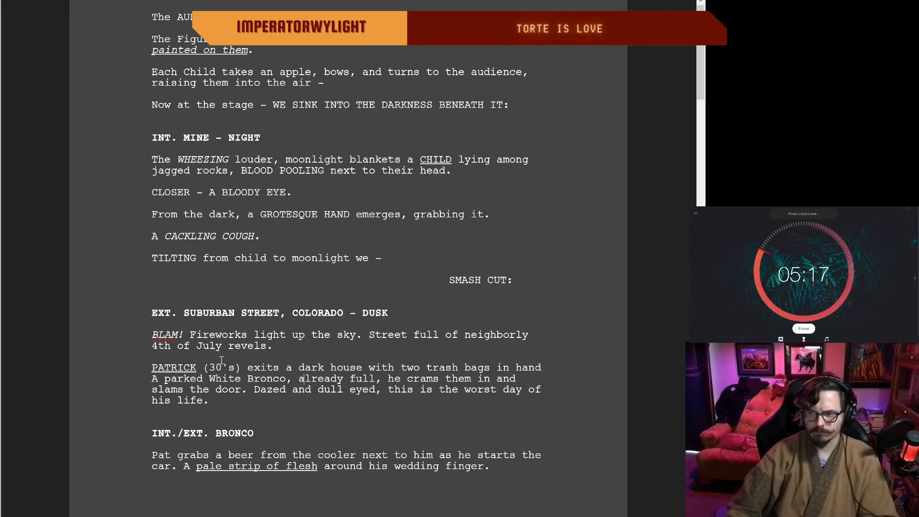
Step: Add "A parked White Bronco packed to the brim" after "4th of July revels." in the fireworks paragraph
{"action": "scroll", "coordinate": [192, 362], "scroll_direction": "up", "scroll_amount": 1}
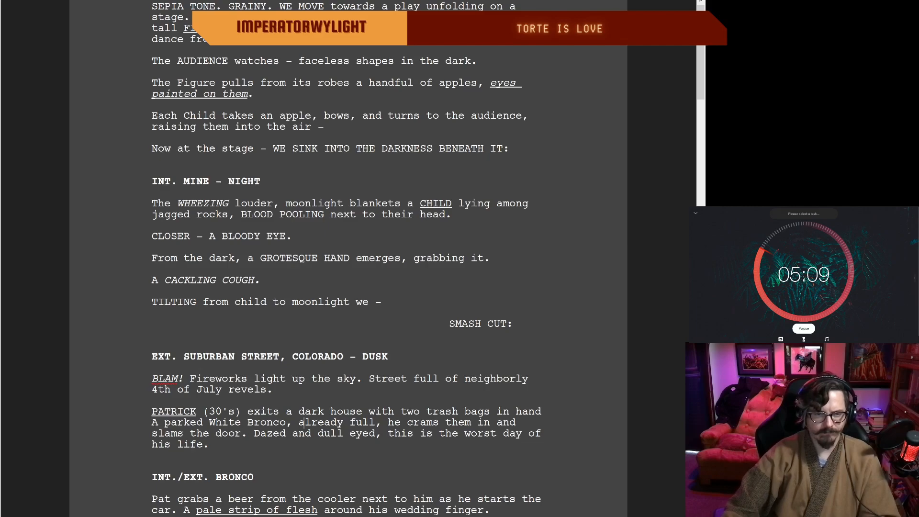
{"action": "scroll", "coordinate": [304, 422], "scroll_direction": "down", "scroll_amount": 1}
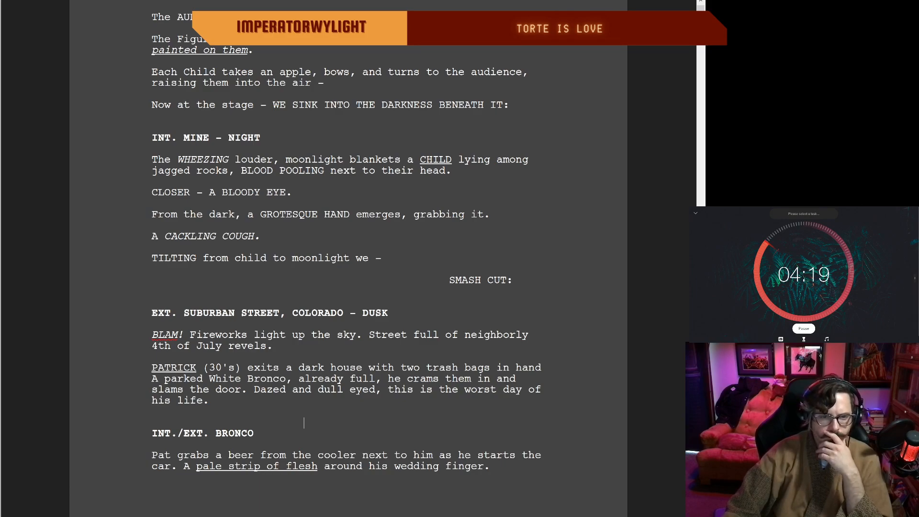
{"action": "scroll", "coordinate": [304, 422], "scroll_direction": "up", "scroll_amount": 1}
{"action": "scroll", "coordinate": [304, 422], "scroll_direction": "down", "scroll_amount": 1}
{"action": "scroll", "coordinate": [348, 258], "scroll_direction": "down", "scroll_amount": 1}
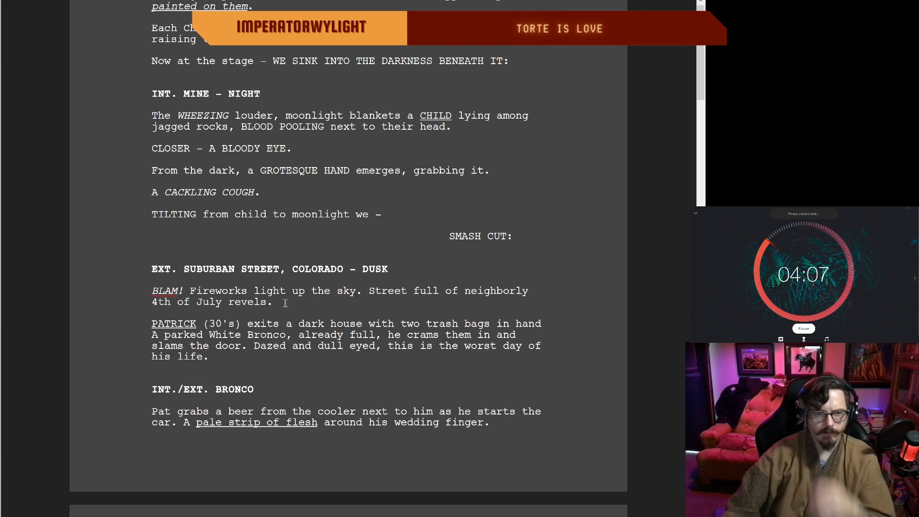
{"action": "scroll", "coordinate": [294, 311], "scroll_direction": "up", "scroll_amount": 1}
{"action": "left_click", "coordinate": [288, 349]}
{"action": "type", "text": "A parked WHit"}
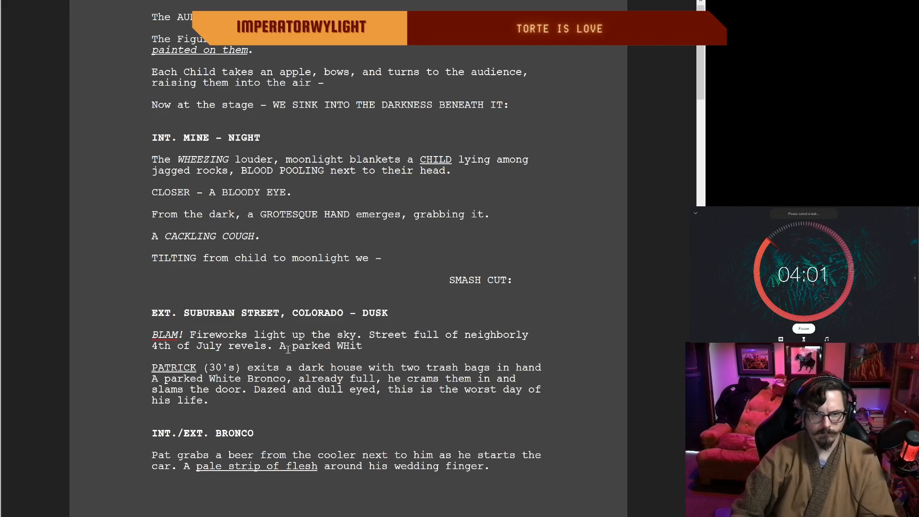
{"action": "key", "text": "BackSpace"}
{"action": "type", "text": "hit"}
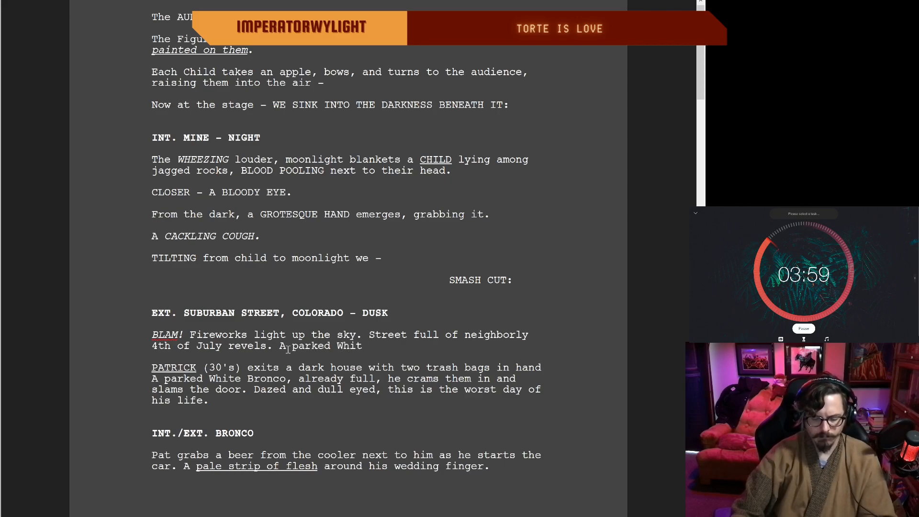
{"action": "type", "text": "e Bronco packe"}
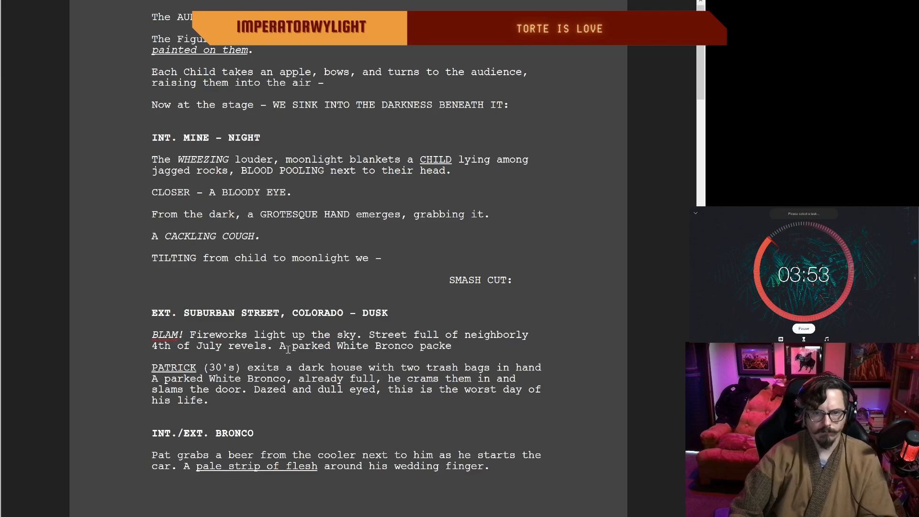
{"action": "type", "text": "d to the brim"}
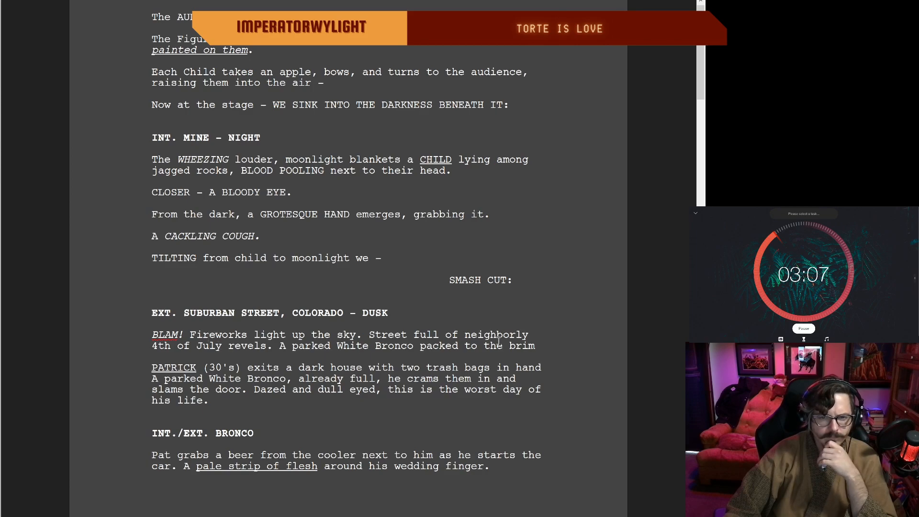
{"action": "scroll", "coordinate": [538, 348], "scroll_direction": "down", "scroll_amount": 1}
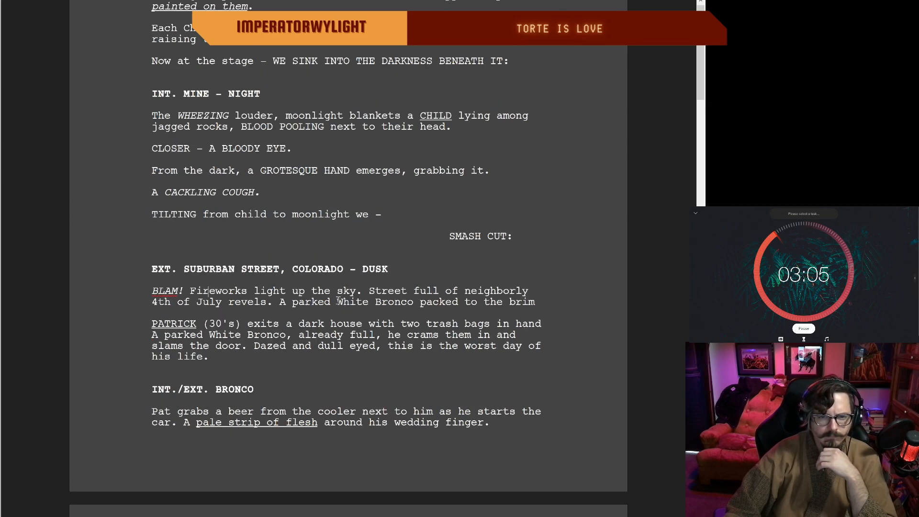
{"action": "left_click", "coordinate": [542, 304]}
{"action": "type", "text": "with ba"}
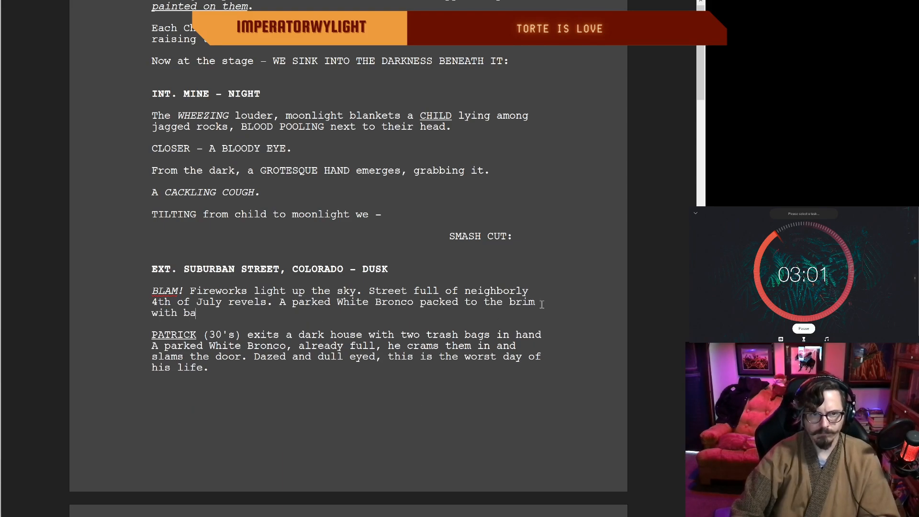
{"action": "type", "text": "gs sits,"}
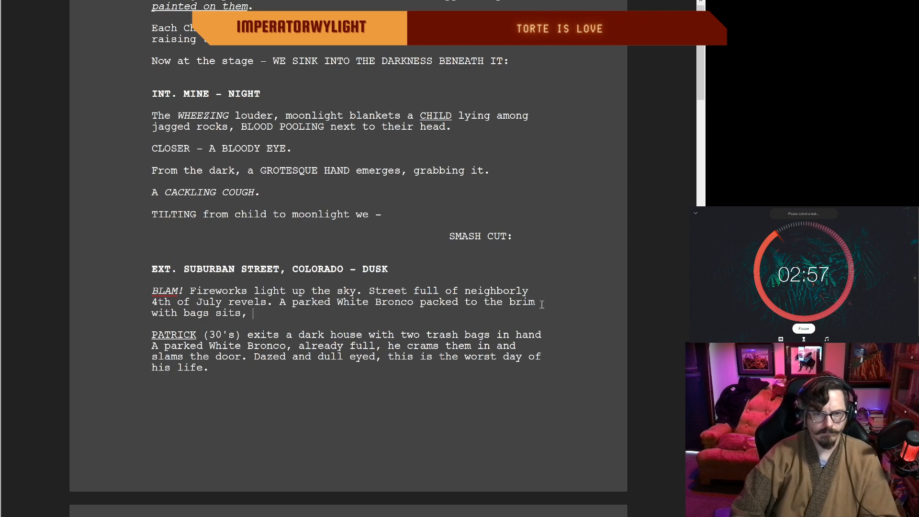
{"action": "key", "text": "BackSpace"}
{"action": "key", "text": "BackSpace"}
{"action": "key", "text": "BackSpace"}
{"action": "key", "text": "BackSpace"}
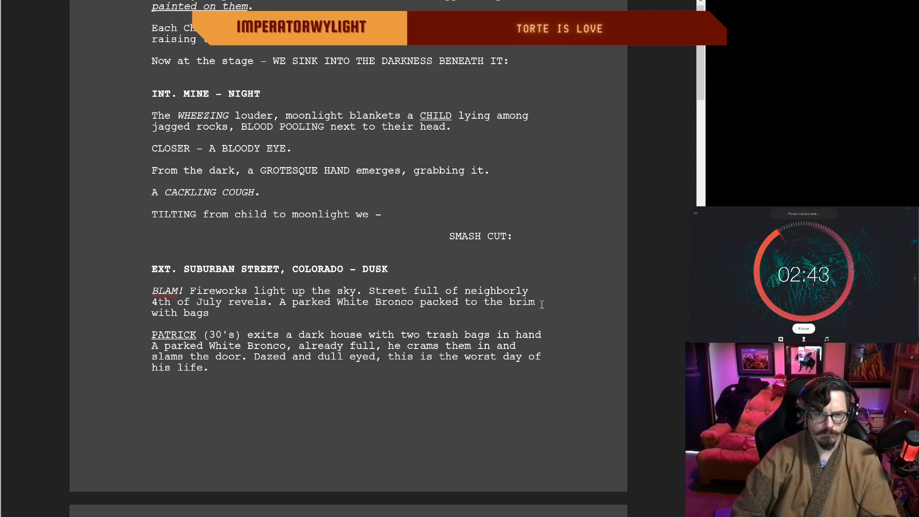
{"action": "key", "text": "BackSpace"}
{"action": "key", "text": "BackSpace"}
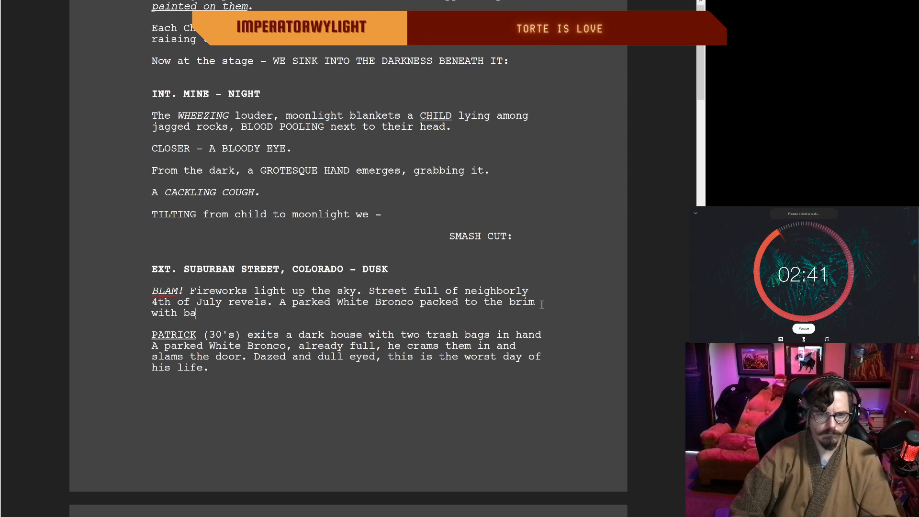
{"action": "key", "text": "BackSpace"}
{"action": "key", "text": "BackSpace"}
{"action": "key", "text": "BackSpace"}
{"action": "key", "text": "BackSpace"}
{"action": "type", "text": "sits"}
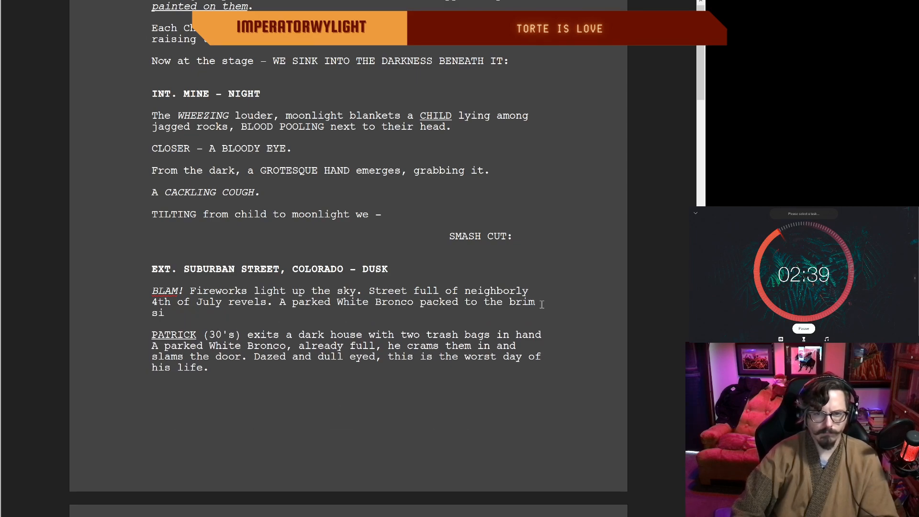
{"action": "key", "text": "BackSpace"}
{"action": "key", "text": "BackSpace"}
{"action": "key", "text": "BackSpace"}
{"action": "key", "text": "BackSpace"}
{"action": "key", "text": "BackSpace"}
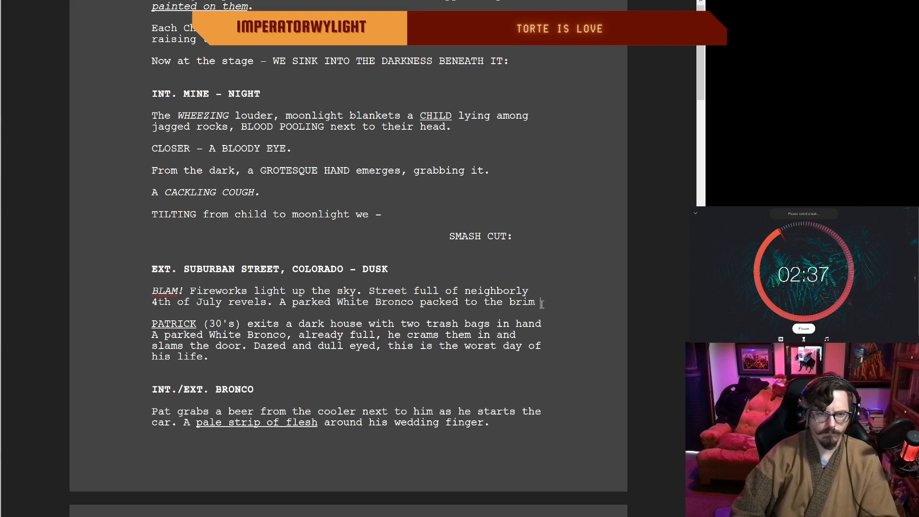
Step: Try continuing the White Bronco sentence after "packed to the brim" with "rests infront of a dark"
{"action": "type", "text": "rests"}
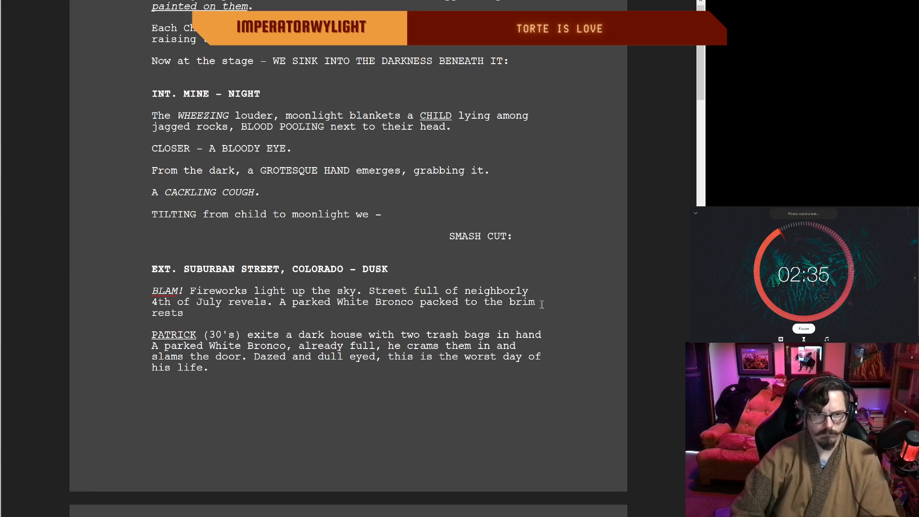
{"action": "type", "text": " in"}
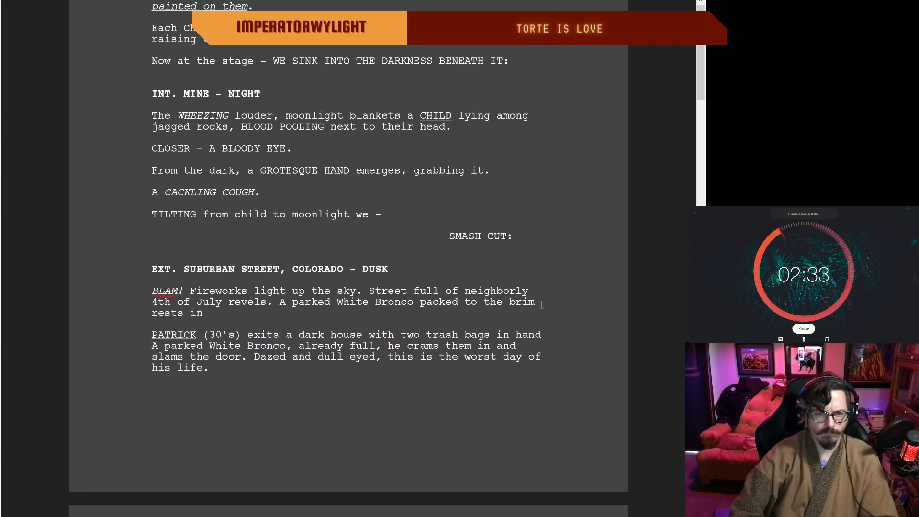
{"action": "type", "text": "front of a "}
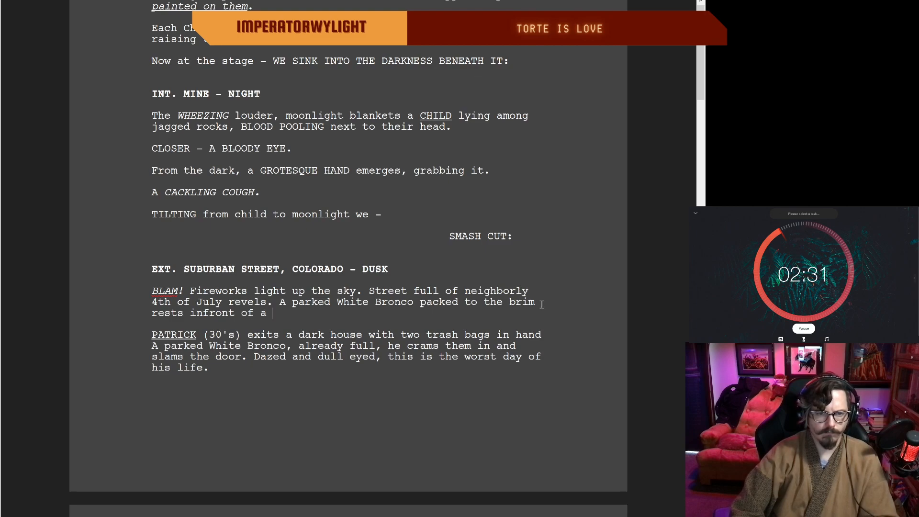
{"action": "type", "text": "dark"}
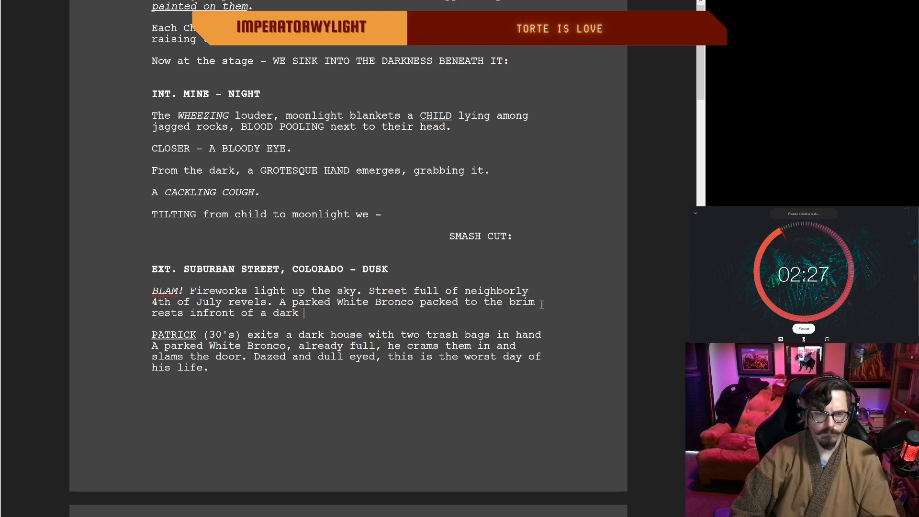
{"action": "key", "text": "ctrl+BackSpace"}
{"action": "key", "text": "ctrl+BackSpace"}
{"action": "key", "text": "ctrl+BackSpace"}
{"action": "key", "text": "ctrl+BackSpace"}
{"action": "key", "text": "ctrl+BackSpace"}
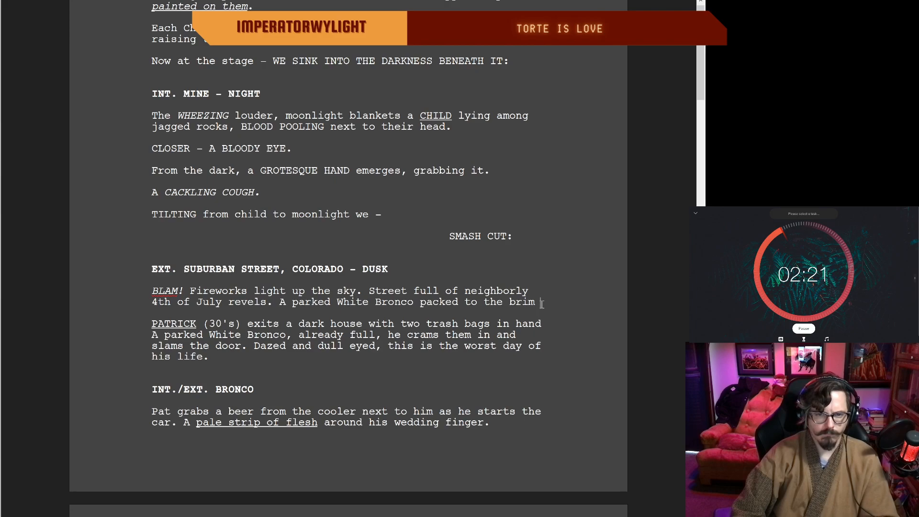
Step: Try ending the White Bronco sentence in the fireworks paragraph with "loiters before a" and descriptions of a dark, empty place
{"action": "type", "text": "loi"}
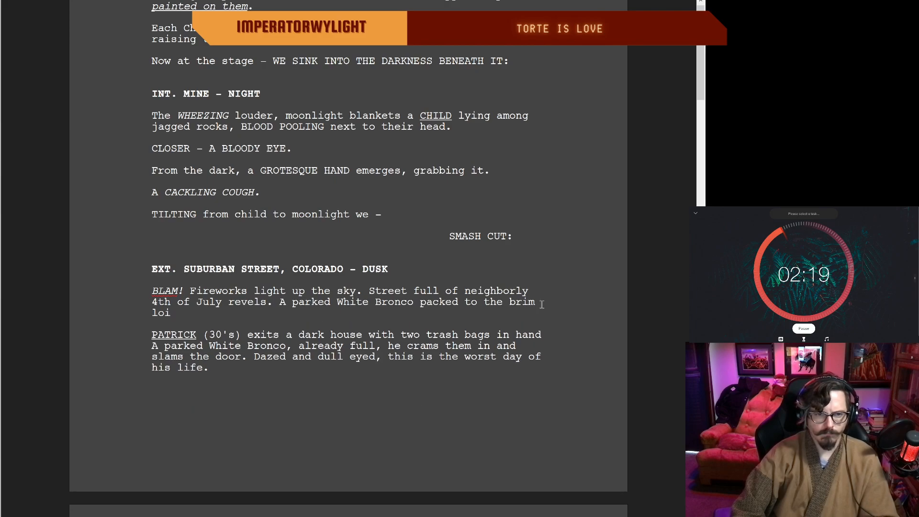
{"action": "type", "text": "ters "}
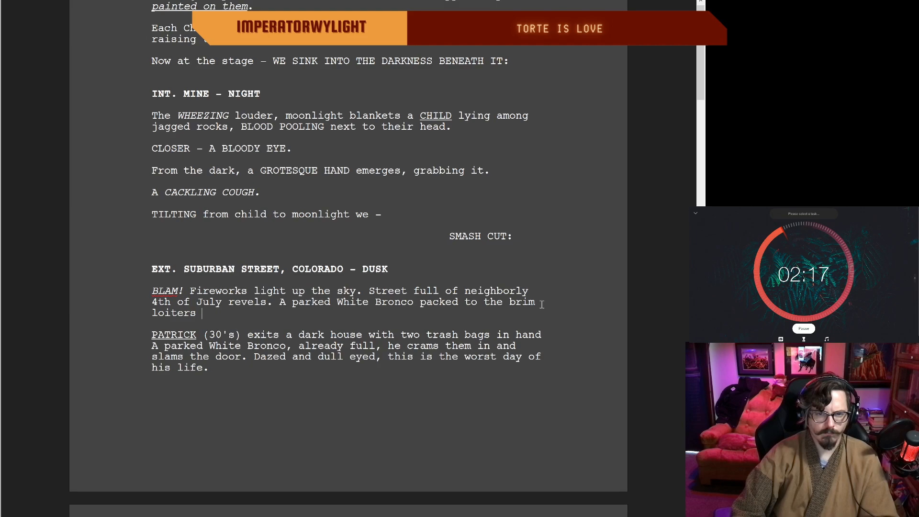
{"action": "type", "text": "before a "}
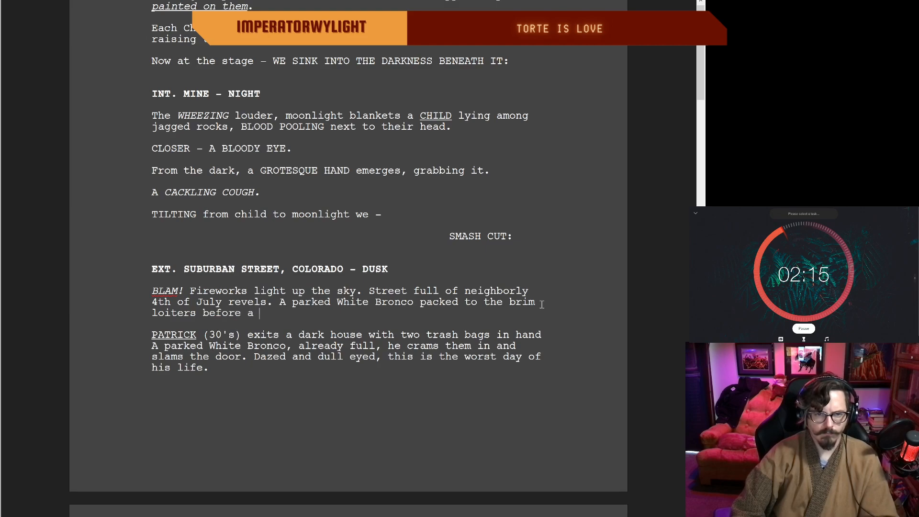
{"action": "type", "text": "dakr"}
{"action": "key", "text": "BackSpace"}
{"action": "key", "text": "BackSpace"}
{"action": "type", "text": "rkemopty"}
{"action": "key", "text": "BackSpace"}
{"action": "key", "text": "BackSpace"}
{"action": "key", "text": "BackSpace"}
{"action": "key", "text": "BackSpace"}
{"action": "key", "text": "BackSpace"}
{"action": "key", "text": "BackSpace"}
{"action": "key", "text": "BackSpace"}
{"action": "key", "text": "BackSpace"}
{"action": "key", "text": "BackSpace"}
{"action": "key", "text": "BackSpace"}
{"action": "key", "text": "BackSpace"}
{"action": "key", "text": "BackSpace"}
{"action": "key", "text": "BackSpace"}
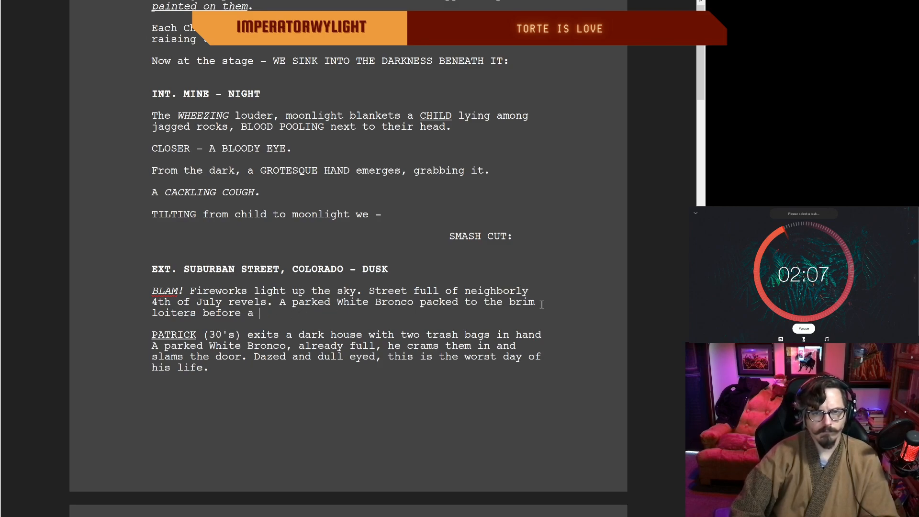
Step: Delete the whole parked White Bronco sentence after "4th of July revels." in the fireworks paragraph
{"action": "key", "text": "BackSpace"}
{"action": "key", "text": "BackSpace"}
{"action": "key", "text": "BackSpace"}
{"action": "key", "text": "BackSpace"}
{"action": "key", "text": "BackSpace"}
{"action": "key", "text": "BackSpace"}
{"action": "key", "text": "BackSpace"}
{"action": "key", "text": "BackSpace"}
{"action": "key", "text": "BackSpace"}
{"action": "key", "text": "BackSpace"}
{"action": "key", "text": "BackSpace"}
{"action": "key", "text": "BackSpace"}
{"action": "key", "text": "BackSpace"}
{"action": "key", "text": "BackSpace"}
{"action": "key", "text": "BackSpace"}
{"action": "key", "text": "BackSpace"}
{"action": "key", "text": "BackSpace"}
{"action": "key", "text": "BackSpace"}
{"action": "key", "text": "BackSpace"}
{"action": "key", "text": "BackSpace"}
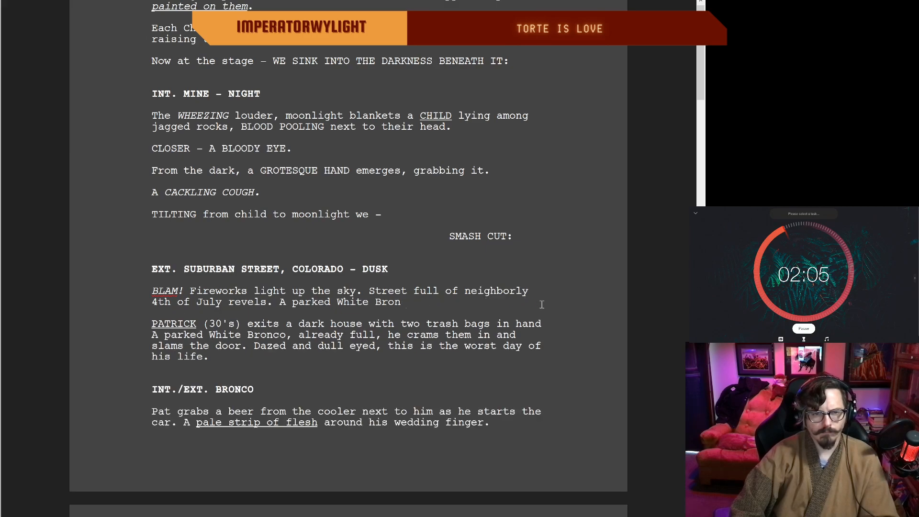
{"action": "key", "text": "BackSpace"}
{"action": "key", "text": "BackSpace"}
{"action": "key", "text": "BackSpace"}
{"action": "key", "text": "BackSpace"}
{"action": "key", "text": "BackSpace"}
{"action": "key", "text": "BackSpace"}
{"action": "key", "text": "BackSpace"}
{"action": "key", "text": "BackSpace"}
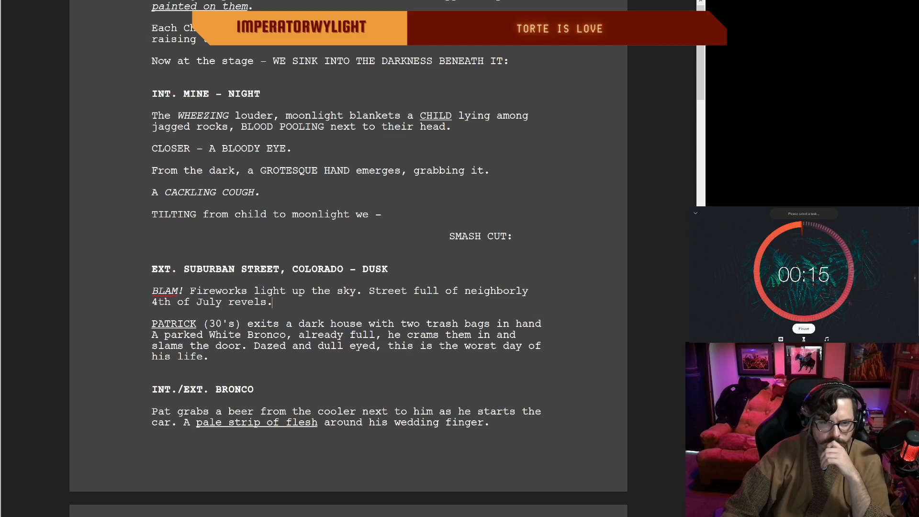
Step: Place the text cursor after "two trash bags in hand" and start the 10-minute break on the session timer
{"action": "scroll", "coordinate": [271, 301], "scroll_direction": "up", "scroll_amount": 1}
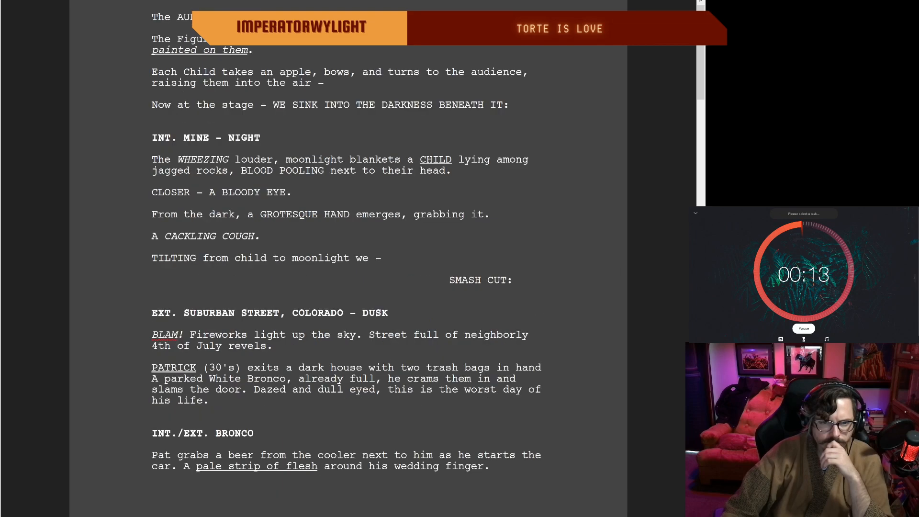
{"action": "scroll", "coordinate": [272, 302], "scroll_direction": "down", "scroll_amount": 1}
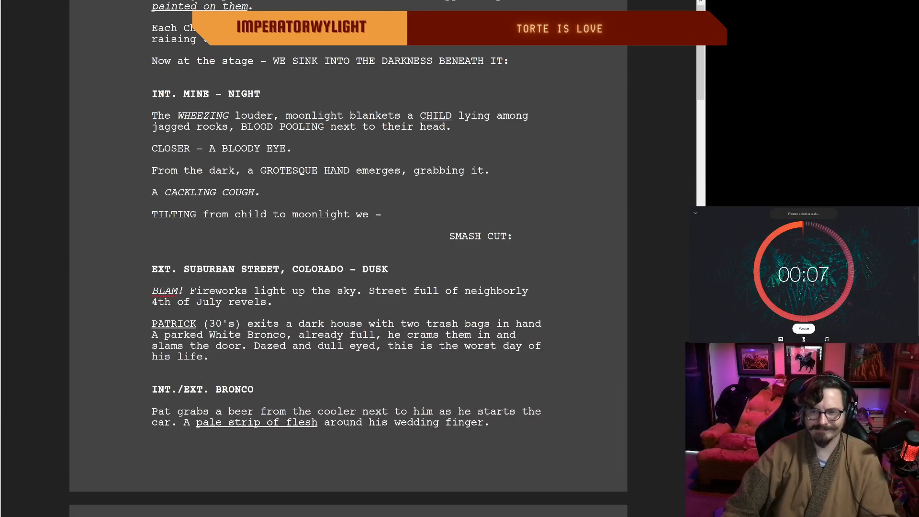
{"action": "double_click", "coordinate": [543, 323]}
{"action": "left_click", "coordinate": [542, 323]}
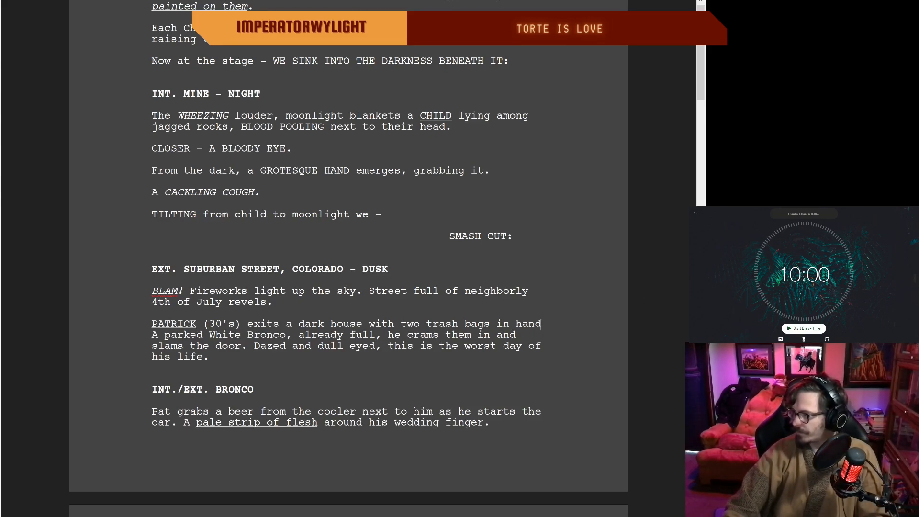
{"action": "left_click", "coordinate": [801, 328]}
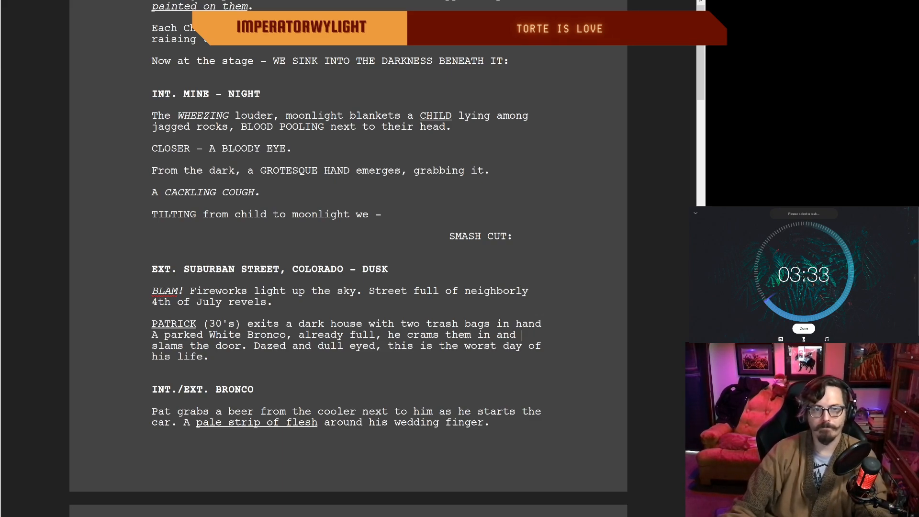
Step: Reread the opening pages from the sepia stage play flashback through the mine scene to the suburban street scene
{"action": "left_click", "coordinate": [376, 215]}
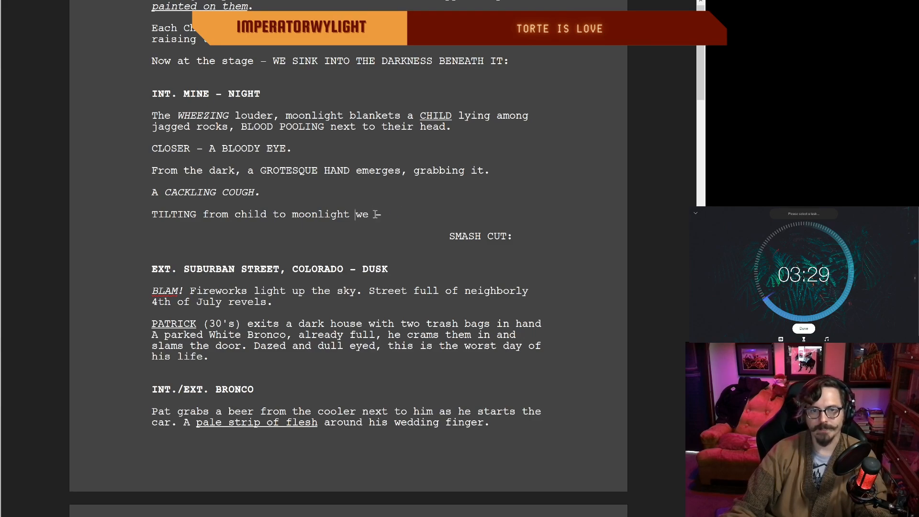
{"action": "double_click", "coordinate": [385, 218]}
{"action": "left_click", "coordinate": [369, 215]}
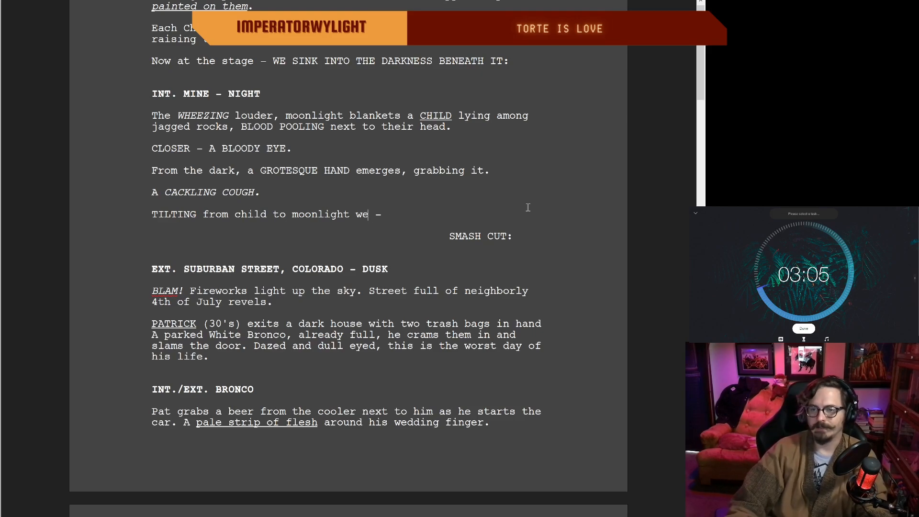
{"action": "scroll", "coordinate": [462, 234], "scroll_direction": "up", "scroll_amount": 1}
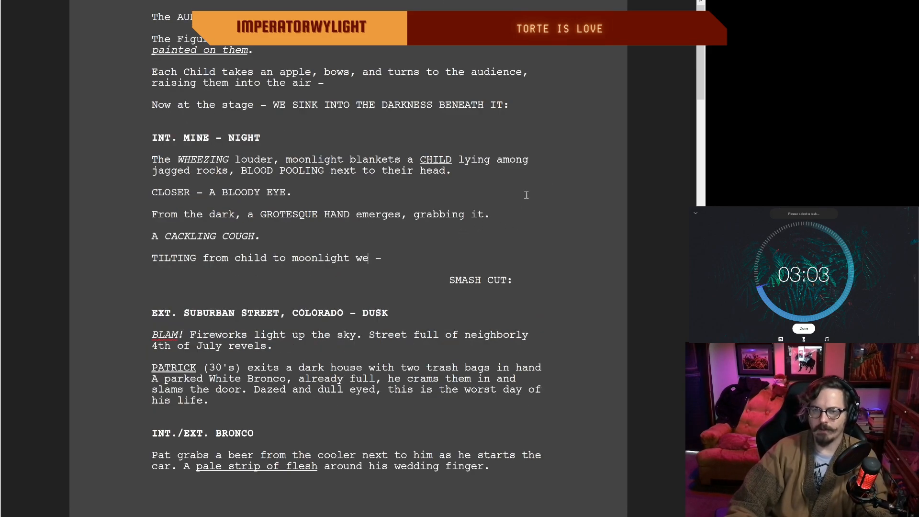
{"action": "left_click", "coordinate": [700, 3]}
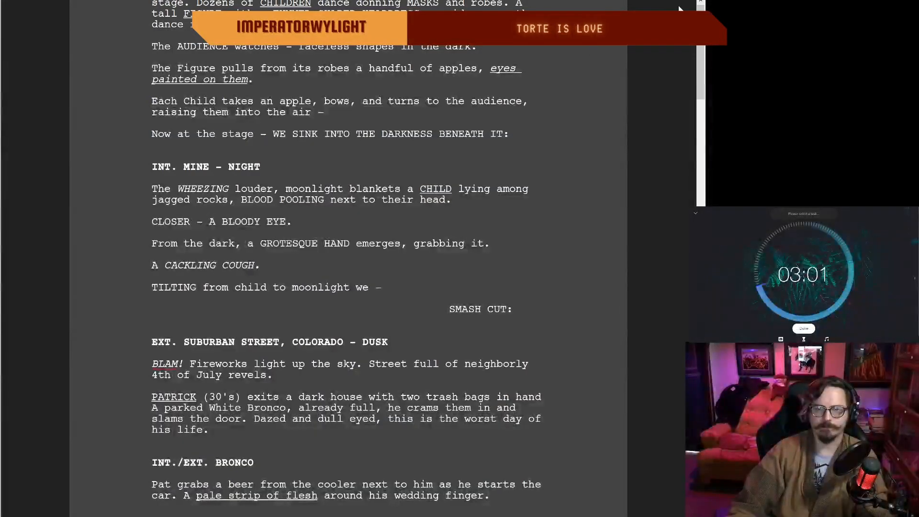
{"action": "left_click", "coordinate": [700, 4]}
{"action": "scroll", "coordinate": [659, 229], "scroll_direction": "up", "scroll_amount": 1}
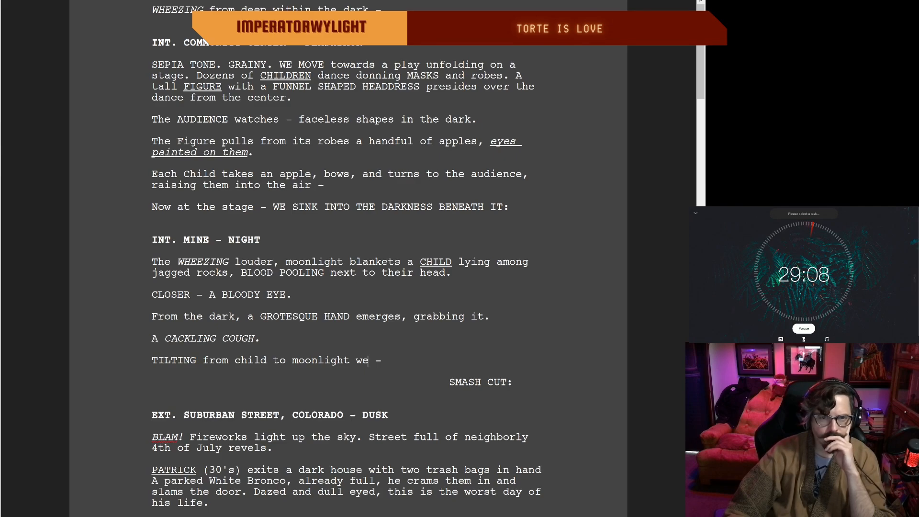
{"action": "scroll", "coordinate": [346, 258], "scroll_direction": "down", "scroll_amount": 1}
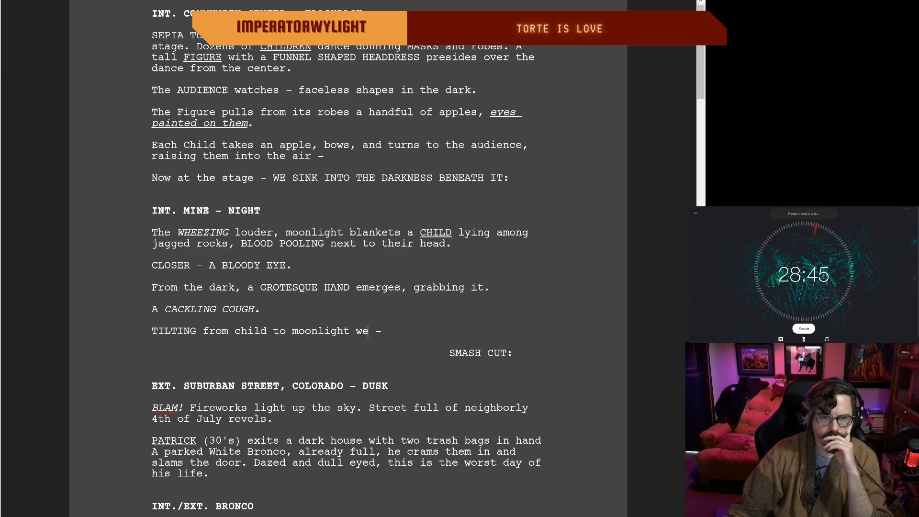
{"action": "scroll", "coordinate": [348, 259], "scroll_direction": "down", "scroll_amount": 4}
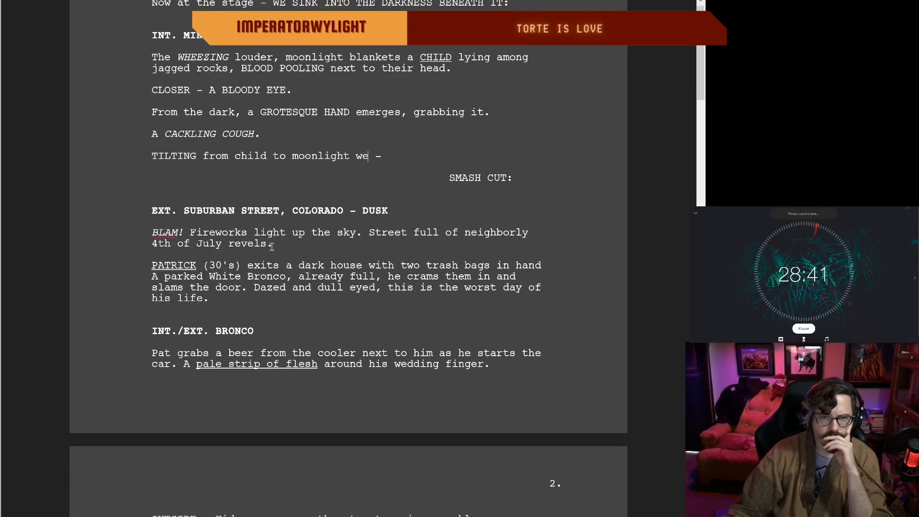
Step: Join the two fireworks sentences with a comma so they read "light up the sky, street full of"
{"action": "left_click", "coordinate": [287, 244]}
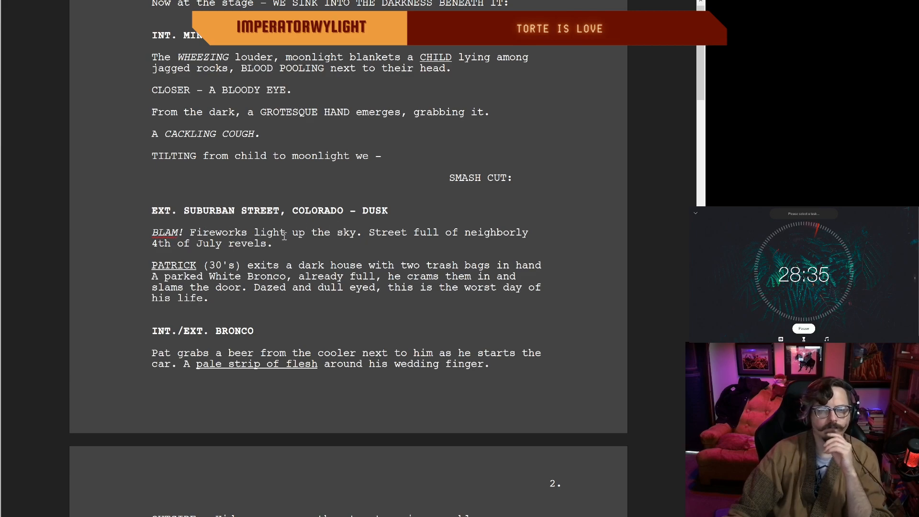
{"action": "left_click", "coordinate": [375, 233]}
{"action": "key", "text": "BackSpace"}
{"action": "key", "text": "BackSpace"}
{"action": "key", "text": "BackSpace"}
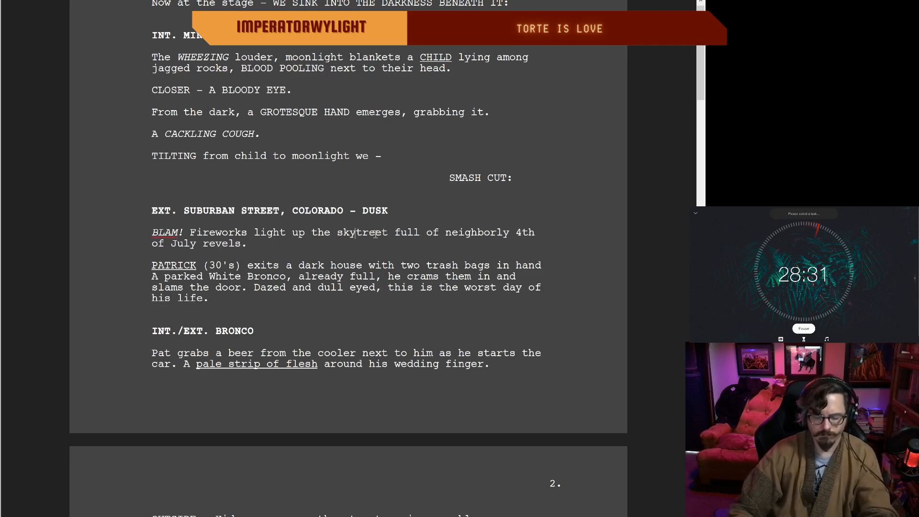
{"action": "type", "text": ", s"}
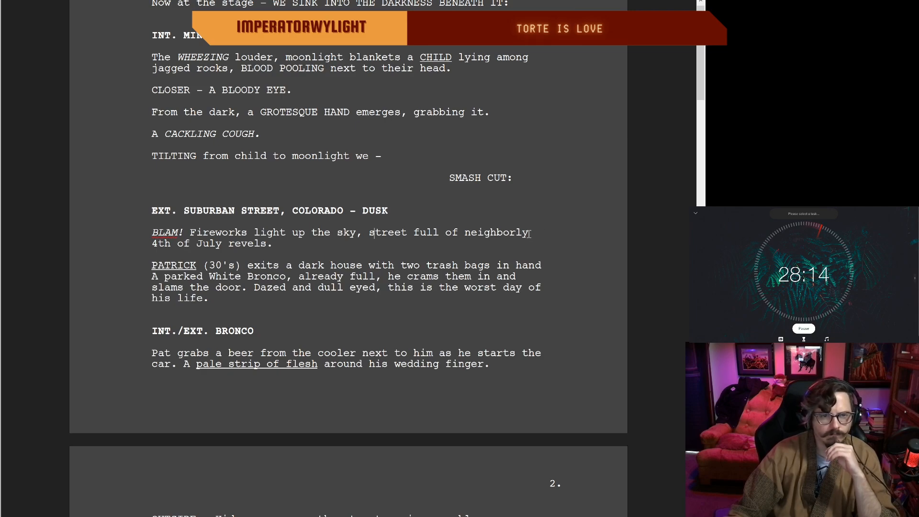
Step: Delete "neighborly" before "4th of July revels" in the fireworks paragraph
{"action": "left_click_drag", "start_coordinate": [529, 234], "coordinate": [505, 233]}
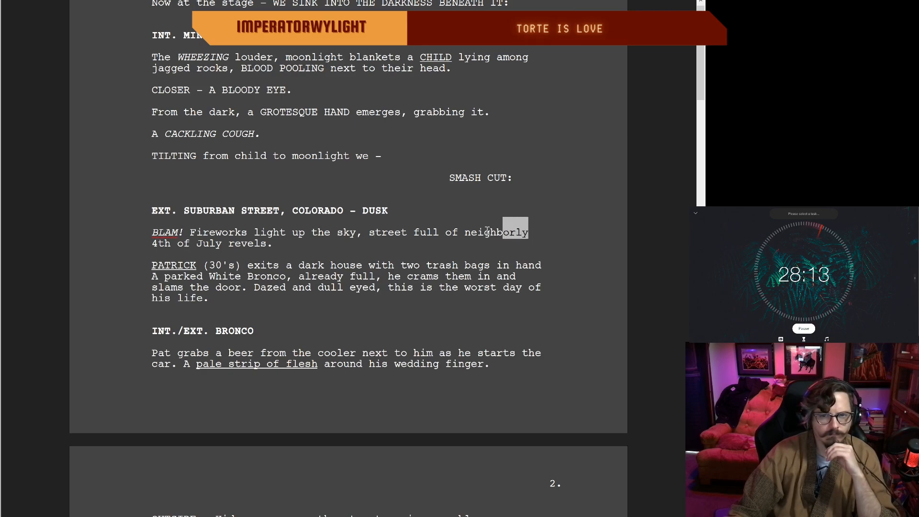
{"action": "key", "text": "BackSpace"}
{"action": "key", "text": "BackSpace"}
{"action": "key", "text": "BackSpace"}
{"action": "key", "text": "BackSpace"}
{"action": "key", "text": "BackSpace"}
{"action": "key", "text": "BackSpace"}
{"action": "key", "text": "BackSpace"}
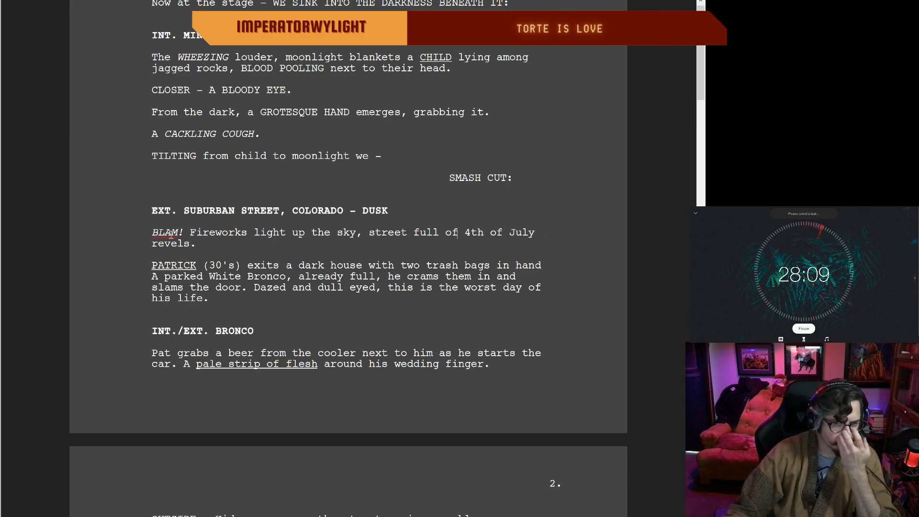
Step: Change "already full," to "already packed full," in the White Bronco phrase of the trash bags paragraph, removing the extra space
{"action": "left_click", "coordinate": [209, 243]}
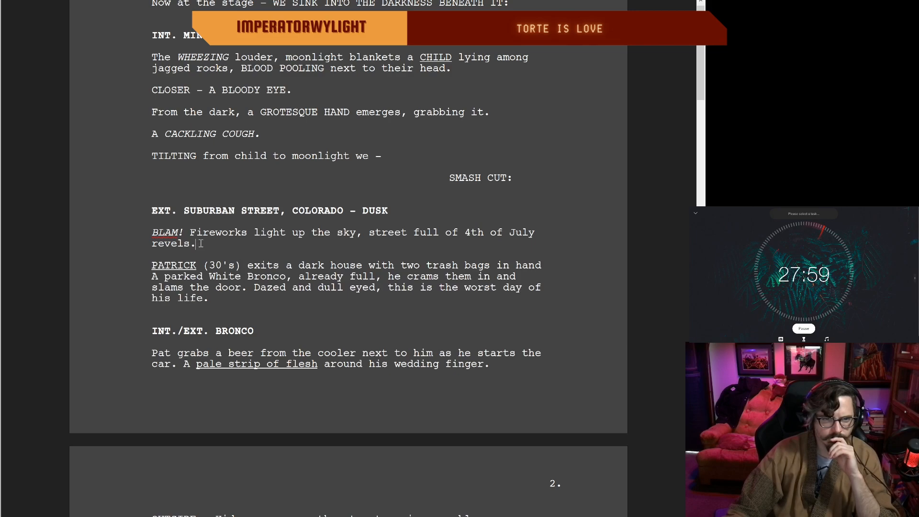
{"action": "scroll", "coordinate": [182, 249], "scroll_direction": "up", "scroll_amount": 2}
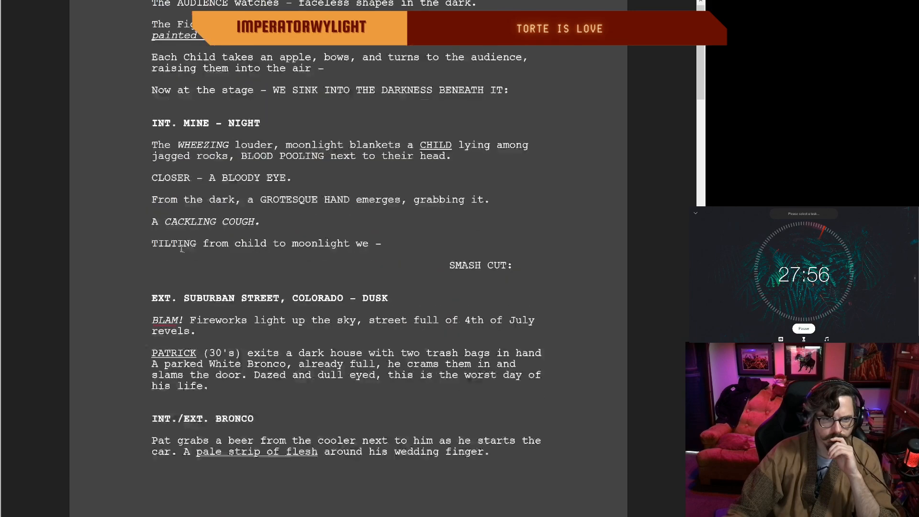
{"action": "scroll", "coordinate": [289, 298], "scroll_direction": "down", "scroll_amount": 1}
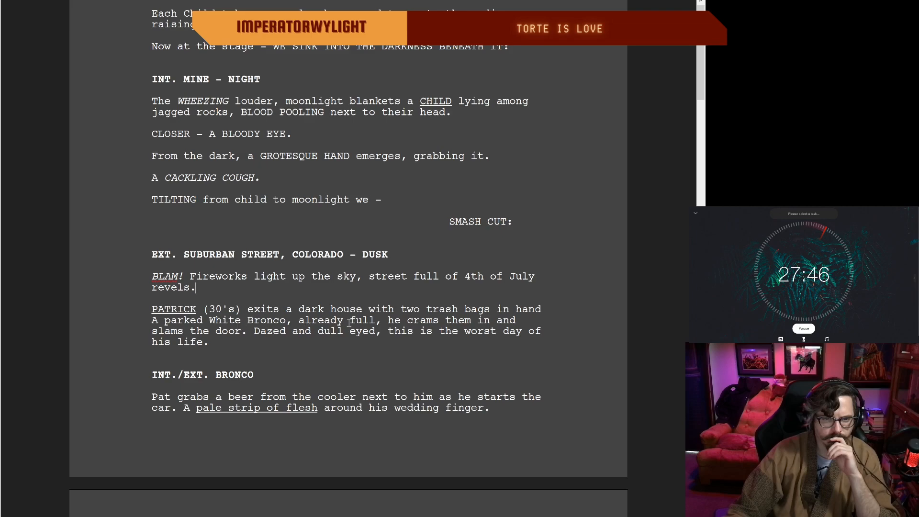
{"action": "left_click", "coordinate": [382, 323]}
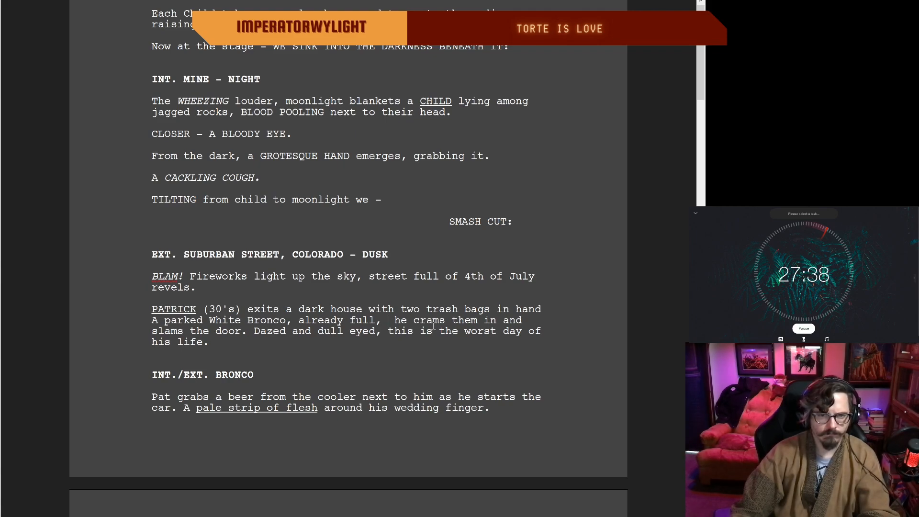
{"action": "key", "text": "BackSpace"}
{"action": "key", "text": "BackSpace"}
{"action": "key", "text": "BackSpace"}
{"action": "key", "text": "BackSpace"}
{"action": "key", "text": "BackSpace"}
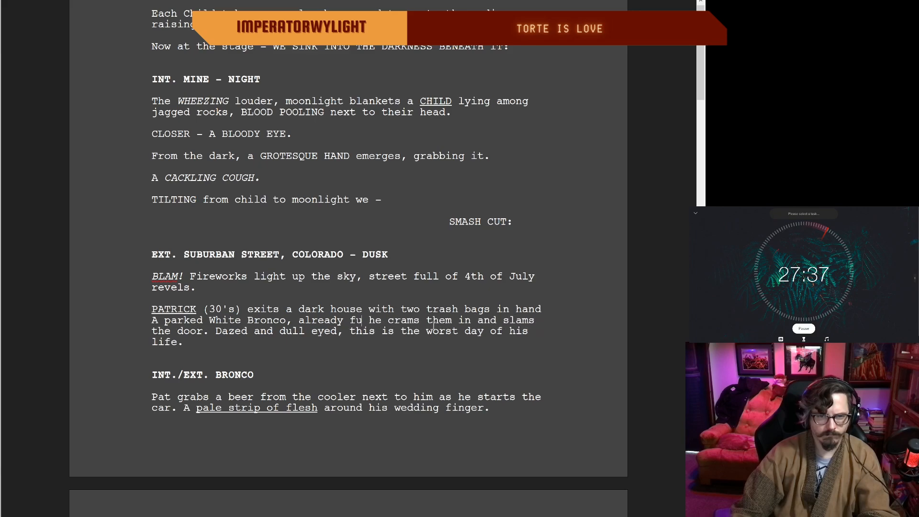
{"action": "type", "text": "packed full,"}
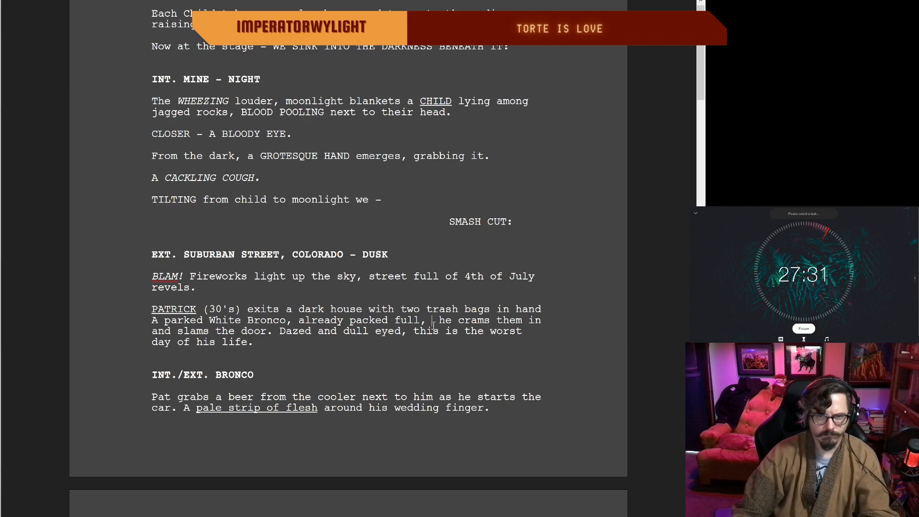
{"action": "key", "text": "BackSpace"}
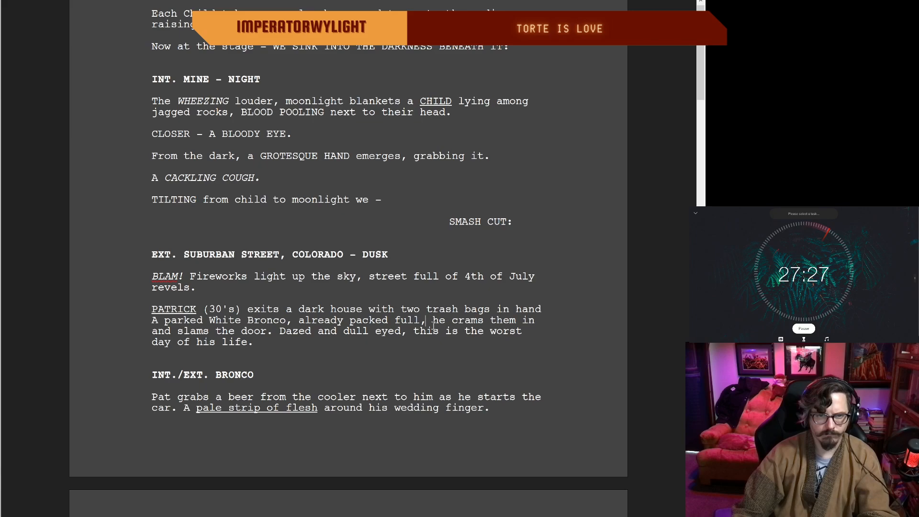
Step: Replace "A parked" with "His" before "White Bronco" in the trash bags paragraph
{"action": "left_click", "coordinate": [204, 322]}
{"action": "key", "text": "BackSpace"}
{"action": "key", "text": "BackSpace"}
{"action": "key", "text": "BackSpace"}
{"action": "key", "text": "BackSpace"}
{"action": "key", "text": "BackSpace"}
{"action": "key", "text": "BackSpace"}
{"action": "key", "text": "BackSpace"}
{"action": "key", "text": "BackSpace"}
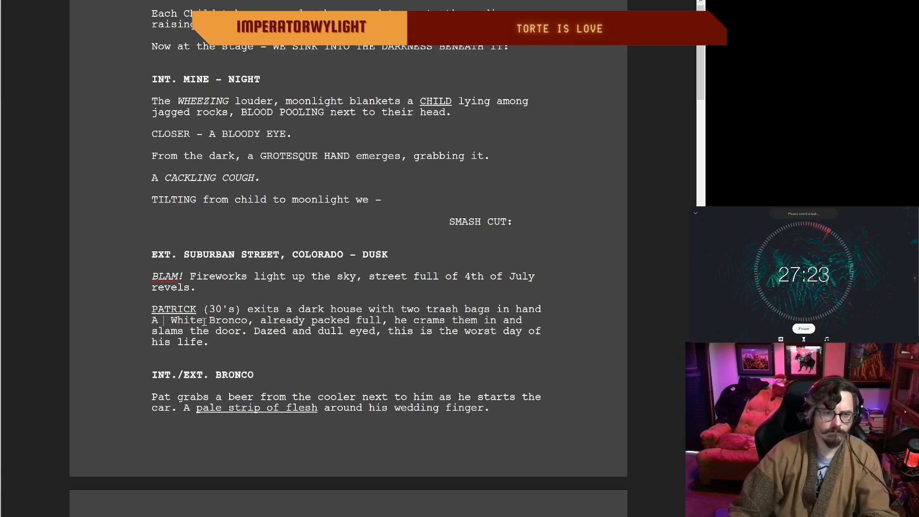
{"action": "type", "text": "His"}
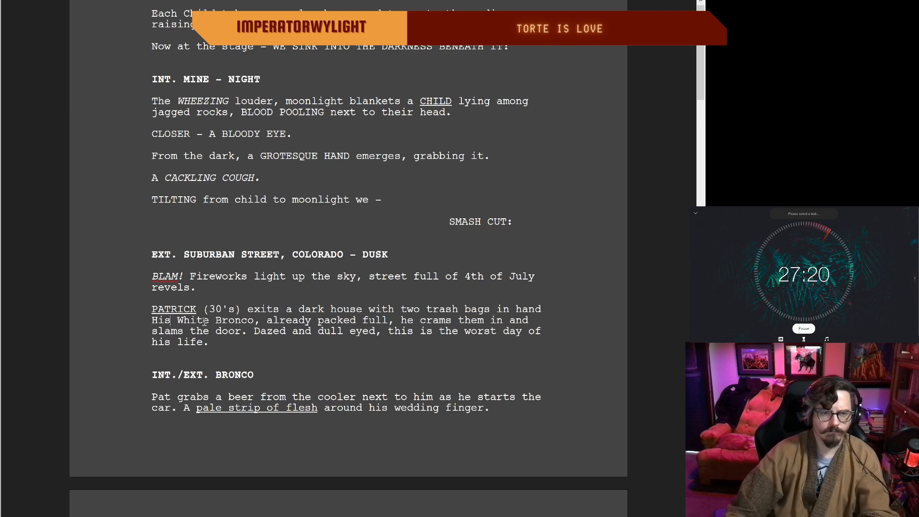
Step: End the White Bronco sentence with "packed full across the street." and start a new sentence with "He" before "crams them in"
{"action": "left_click", "coordinate": [394, 321]}
{"action": "key", "text": "BackSpace"}
{"action": "type", "text": "asross the street."}
{"action": "key", "text": "Right"}
{"action": "key", "text": "Delete"}
{"action": "type", "text": "H"}
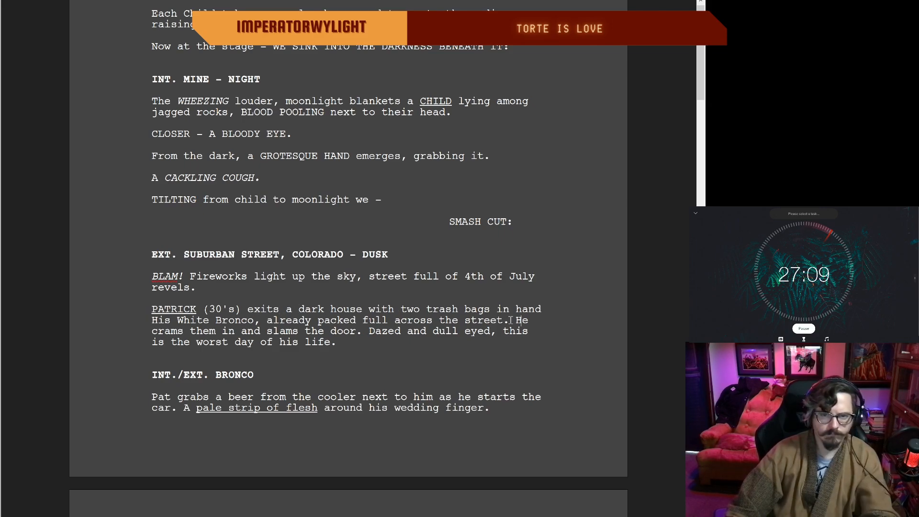
Step: Replace "across the street" in the White Bronco sentence so it ends "already packed full in the driveway."
{"action": "left_click_drag", "start_coordinate": [508, 319], "coordinate": [370, 322]}
{"action": "key", "text": "BackSpace"}
{"action": "key", "text": "BackSpace"}
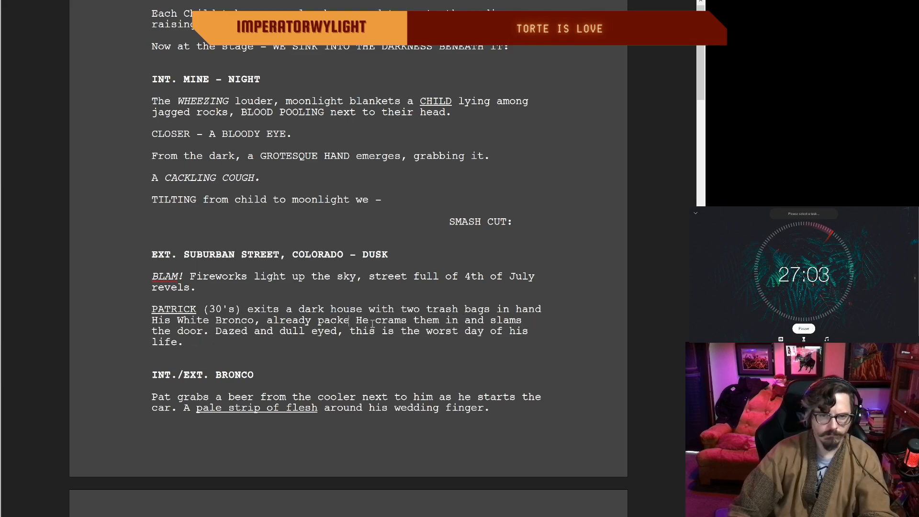
{"action": "type", "text": "full in the"}
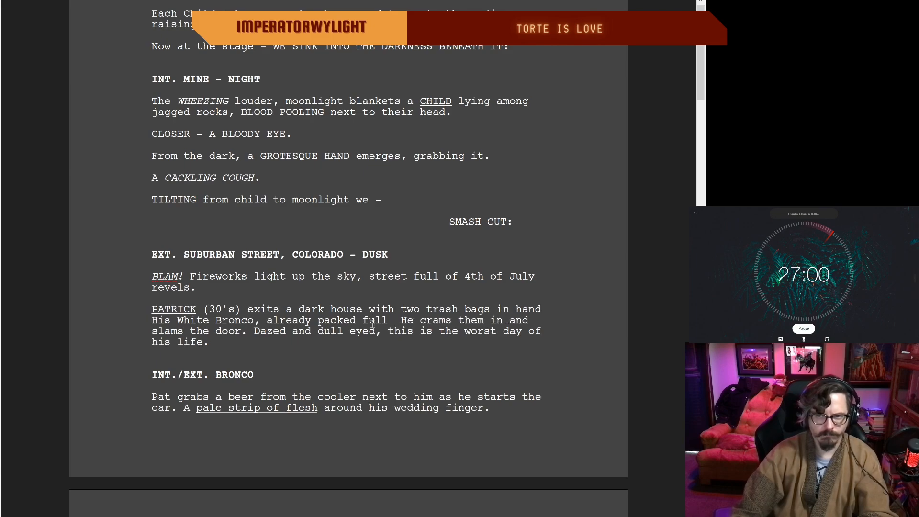
{"action": "type", "text": " driveway"}
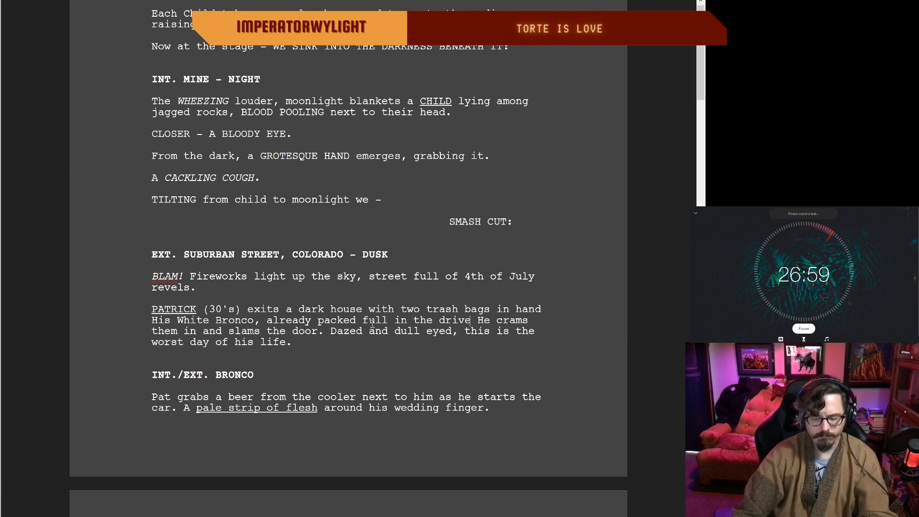
{"action": "type", "text": "."}
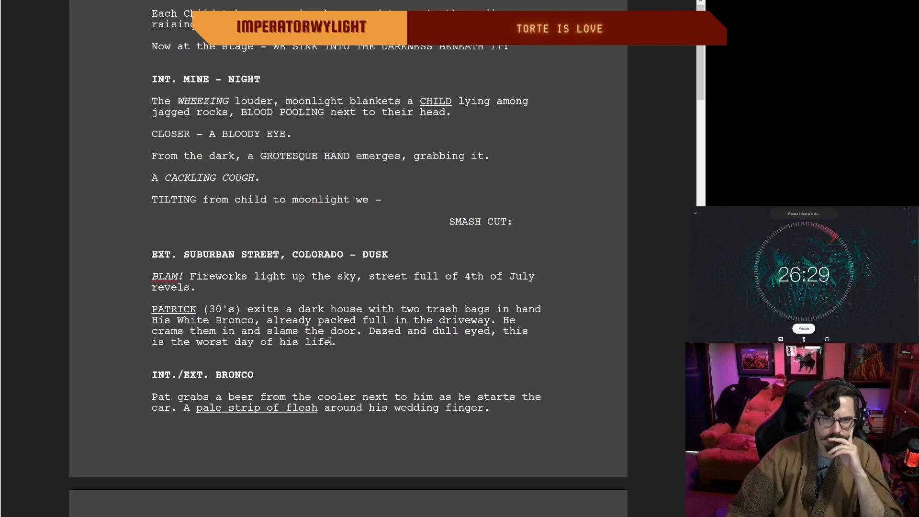
Step: Rewrite "crams them in and slams the door." as "fights to get em' in." in the trash bags paragraph
{"action": "left_click_drag", "start_coordinate": [362, 331], "coordinate": [256, 338]}
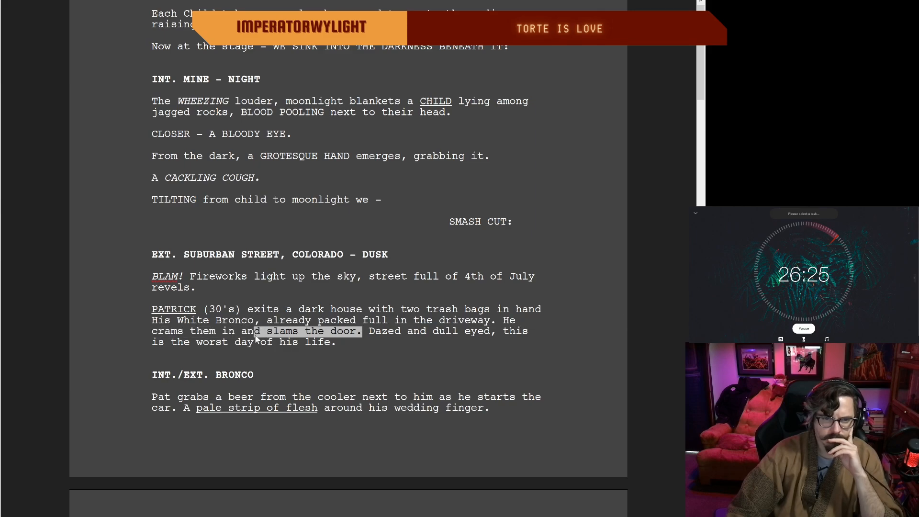
{"action": "key", "text": "BackSpace"}
{"action": "key", "text": "BackSpace"}
{"action": "key", "text": "BackSpace"}
{"action": "key", "text": "BackSpace"}
{"action": "key", "text": "BackSpace"}
{"action": "key", "text": "BackSpace"}
{"action": "key", "text": "BackSpace"}
{"action": "key", "text": "BackSpace"}
{"action": "key", "text": "BackSpace"}
{"action": "key", "text": "BackSpace"}
{"action": "key", "text": "BackSpace"}
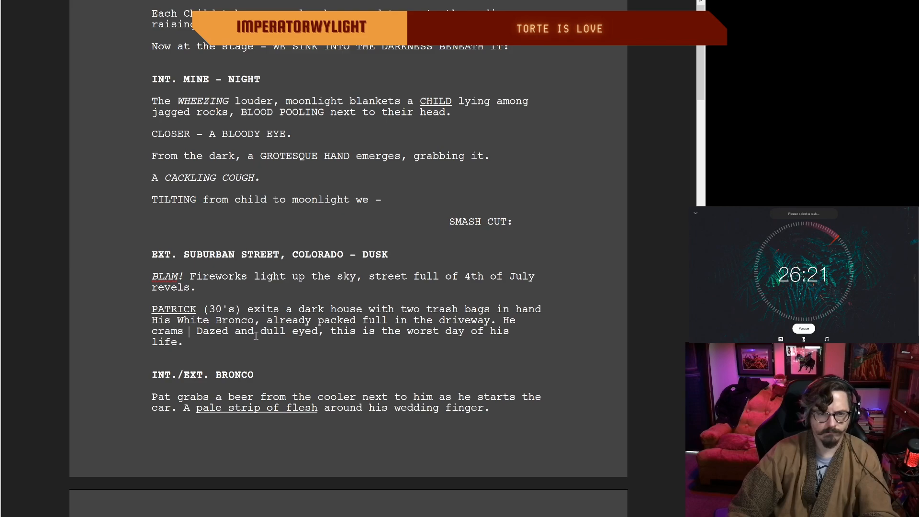
{"action": "key", "text": "BackSpace"}
{"action": "key", "text": "BackSpace"}
{"action": "key", "text": "BackSpace"}
{"action": "key", "text": "BackSpace"}
{"action": "key", "text": "BackSpace"}
{"action": "key", "text": "BackSpace"}
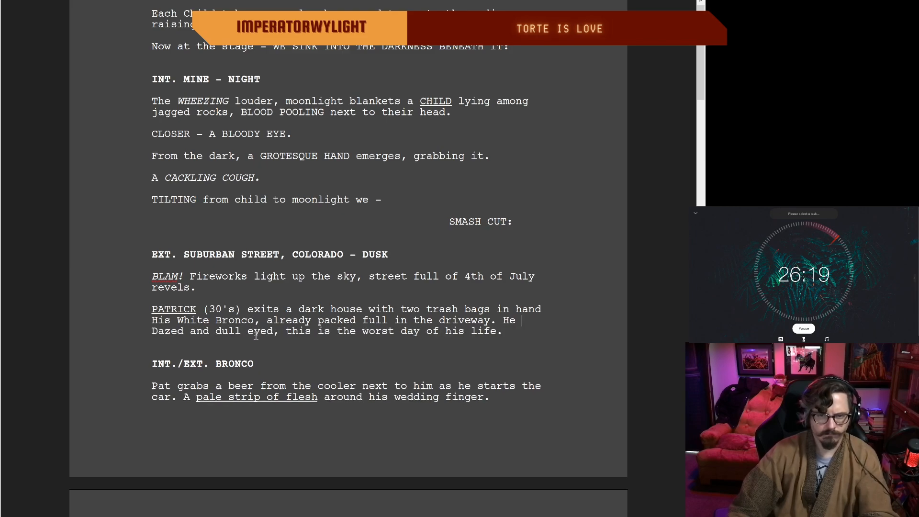
{"action": "type", "text": "fights to get em' in"}
{"action": "key", "text": "Left"}
{"action": "type", "text": "."}
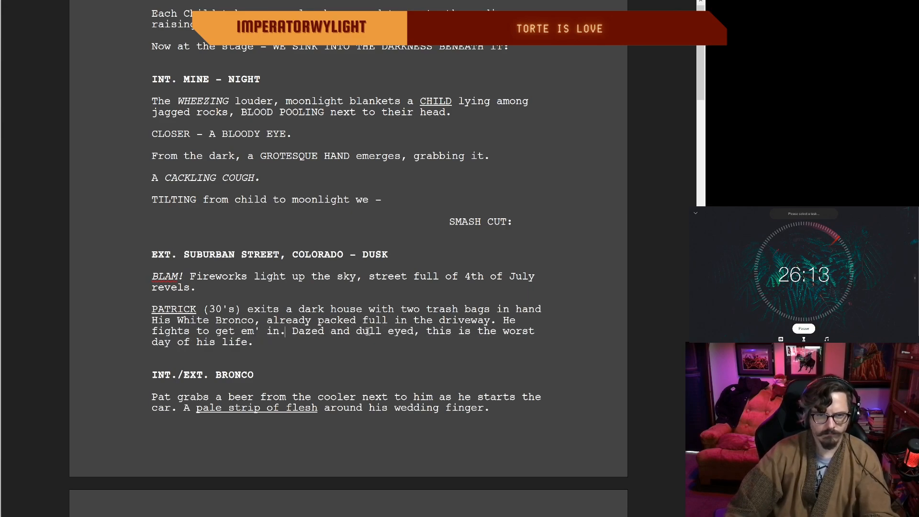
Step: Delete "eyed" from "Dazed and dull eyed," in the trash bags paragraph
{"action": "left_click_drag", "start_coordinate": [414, 331], "coordinate": [381, 333]}
{"action": "key", "text": "BackSpace"}
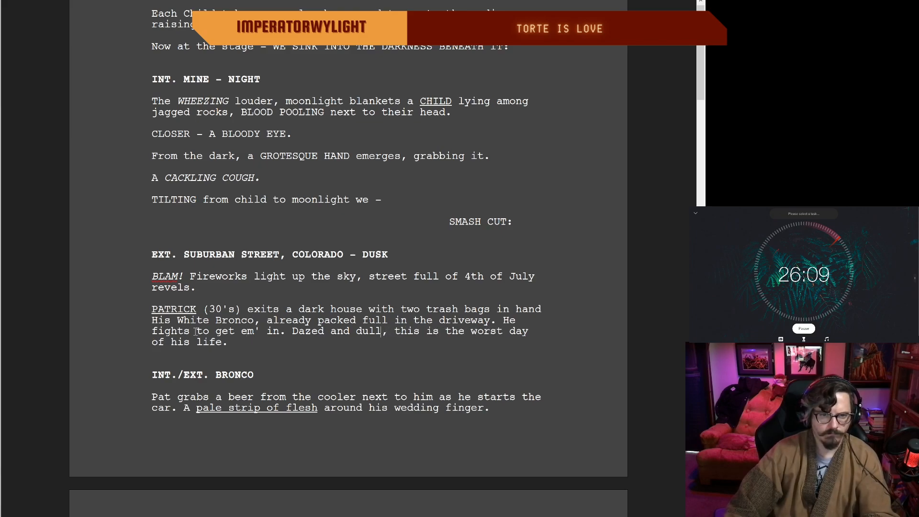
{"action": "scroll", "coordinate": [365, 344], "scroll_direction": "up", "scroll_amount": 1}
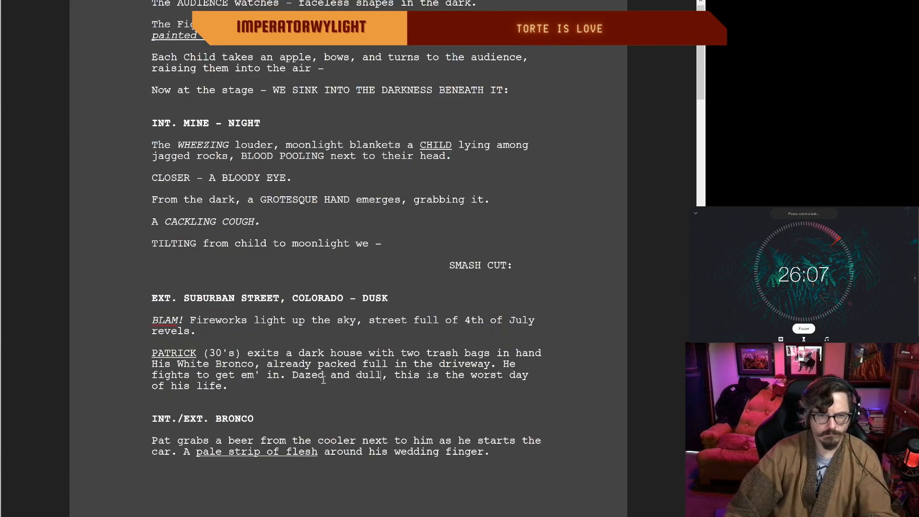
{"action": "left_click_drag", "start_coordinate": [227, 388], "coordinate": [209, 386]}
{"action": "left_click", "coordinate": [215, 365]}
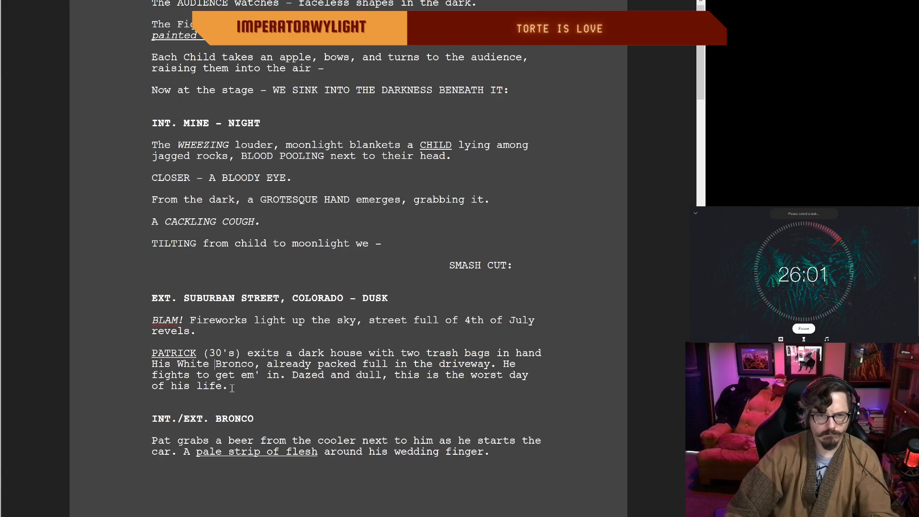
Step: Replace the words following "Dazed and dull," with "a ghost among shadows, it's the worst day of his life."
{"action": "scroll", "coordinate": [235, 375], "scroll_direction": "down", "scroll_amount": 3}
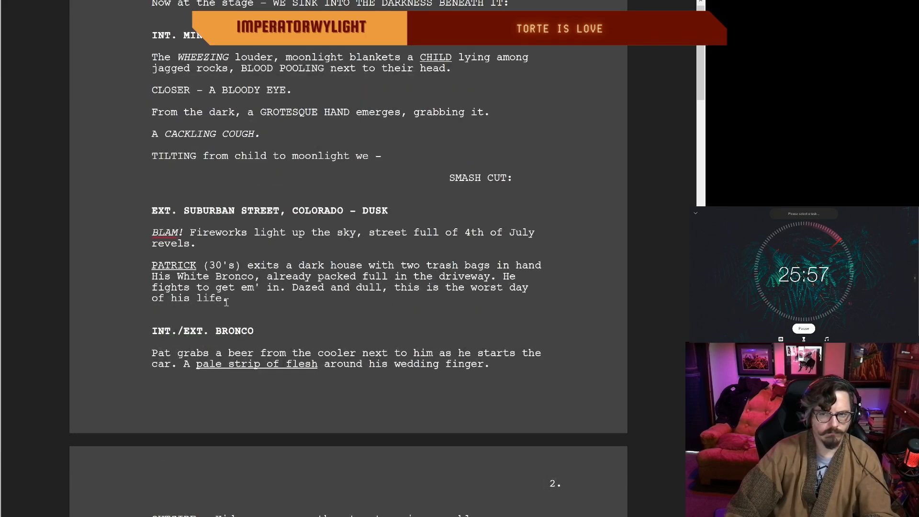
{"action": "scroll", "coordinate": [225, 301], "scroll_direction": "up", "scroll_amount": 1}
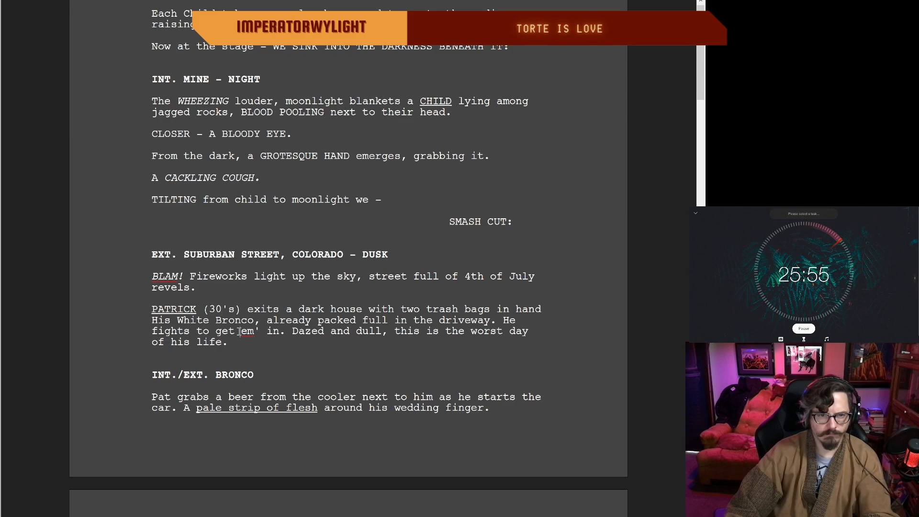
{"action": "left_click_drag", "start_coordinate": [228, 342], "coordinate": [400, 330]}
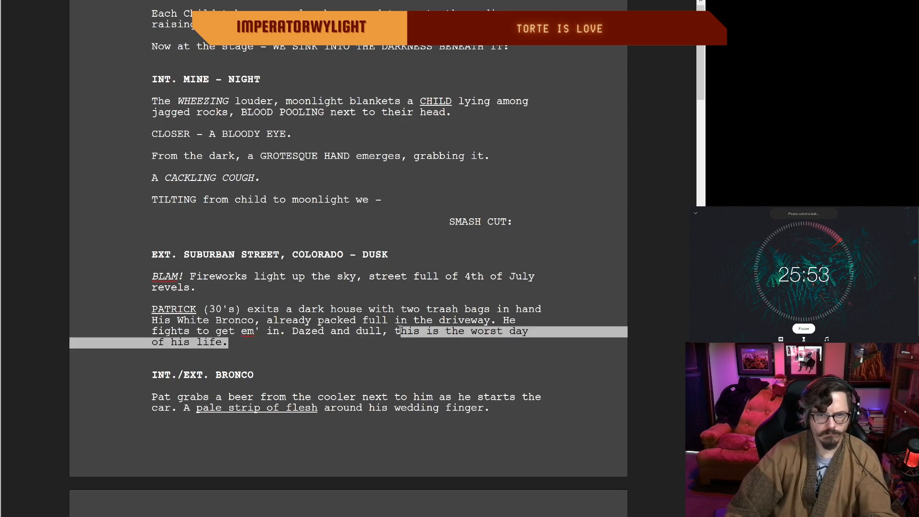
{"action": "key", "text": "BackSpace"}
{"action": "key", "text": "BackSpace"}
{"action": "type", "text": "a ghost"}
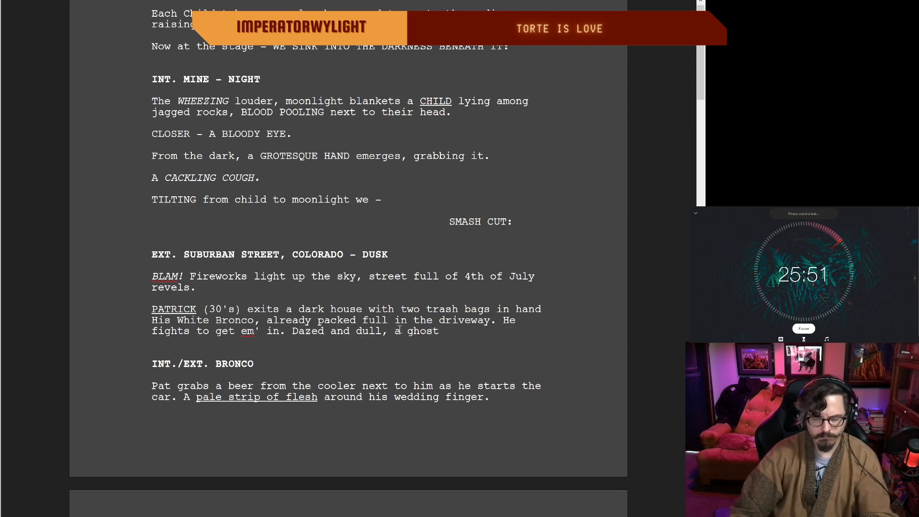
{"action": "type", "text": " amon"}
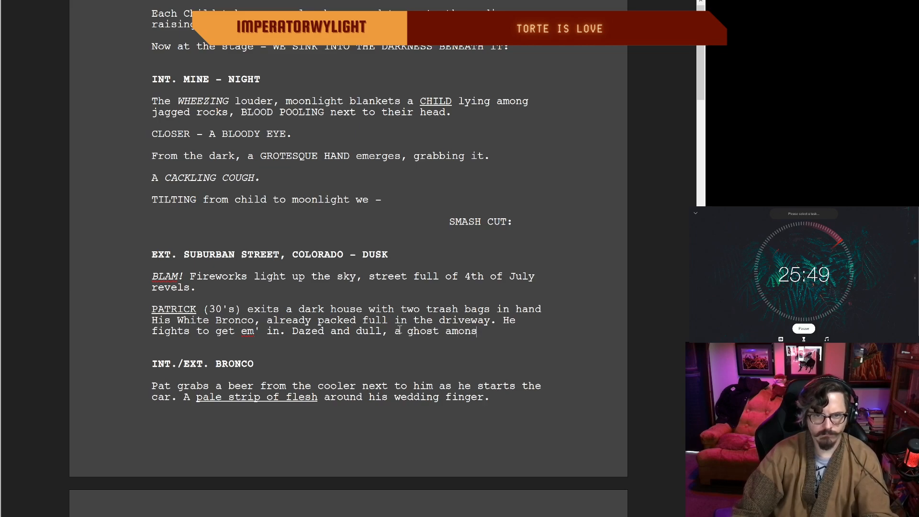
{"action": "type", "text": "g "}
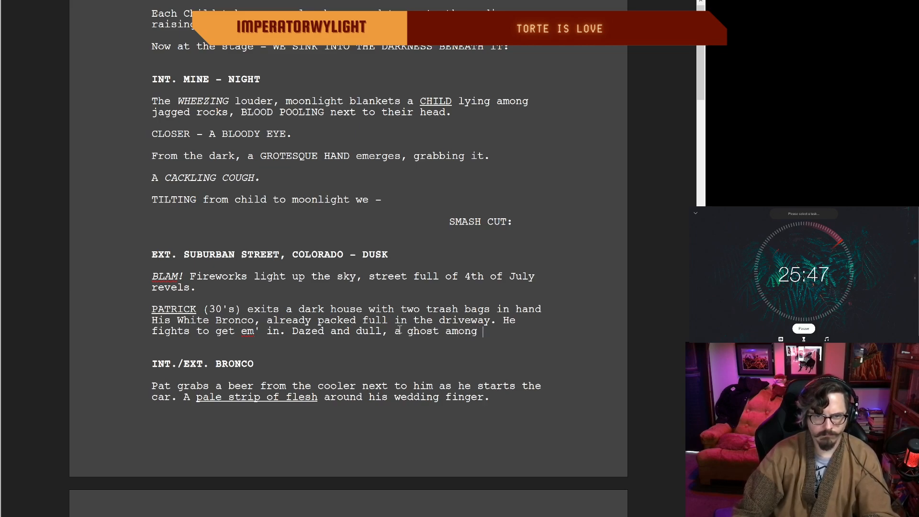
{"action": "type", "text": "shadows, "}
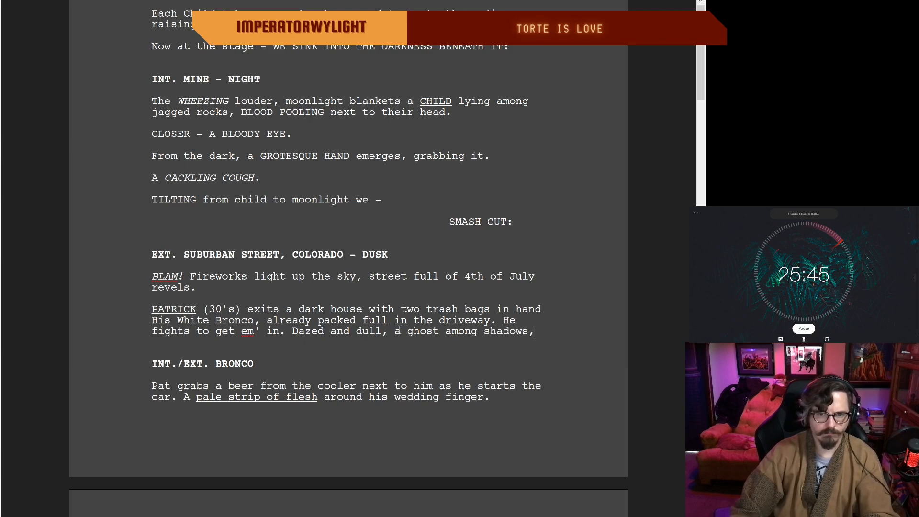
{"action": "type", "text": "it"}
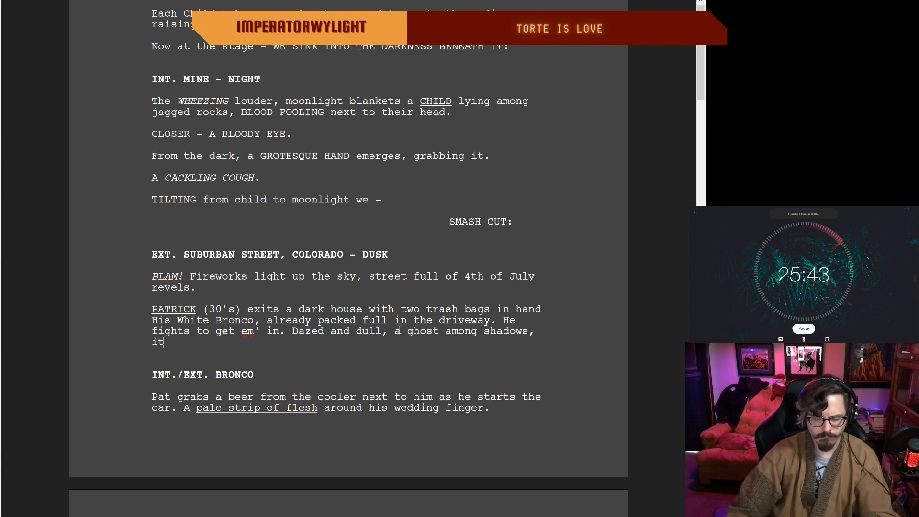
{"action": "type", "text": "'s the worst d"}
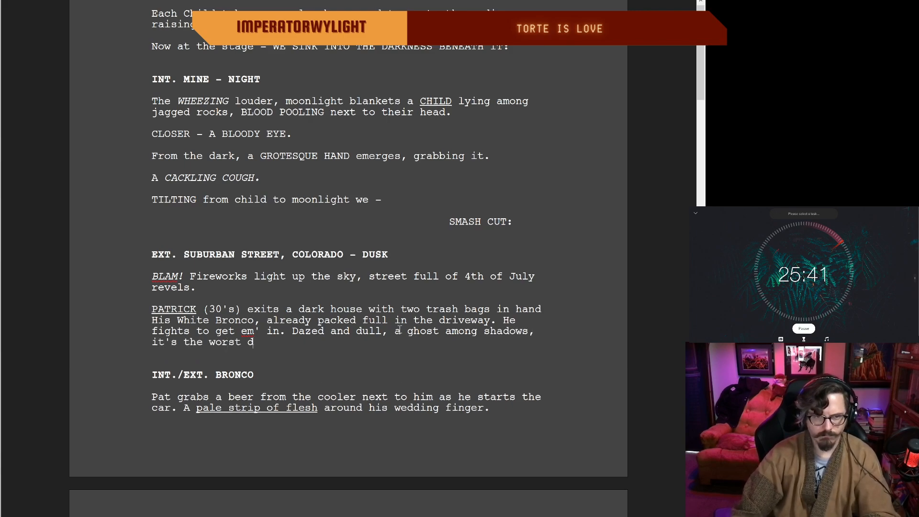
{"action": "type", "text": "ay of his life."}
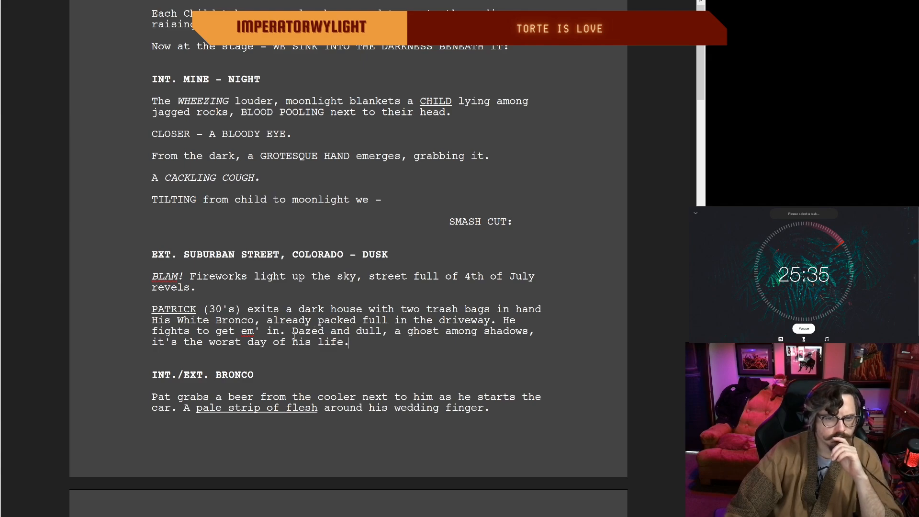
Step: Change "among" to "amongst" in the "ghost among shadows" phrase of the trash bags paragraph
{"action": "scroll", "coordinate": [319, 322], "scroll_direction": "up", "scroll_amount": 1}
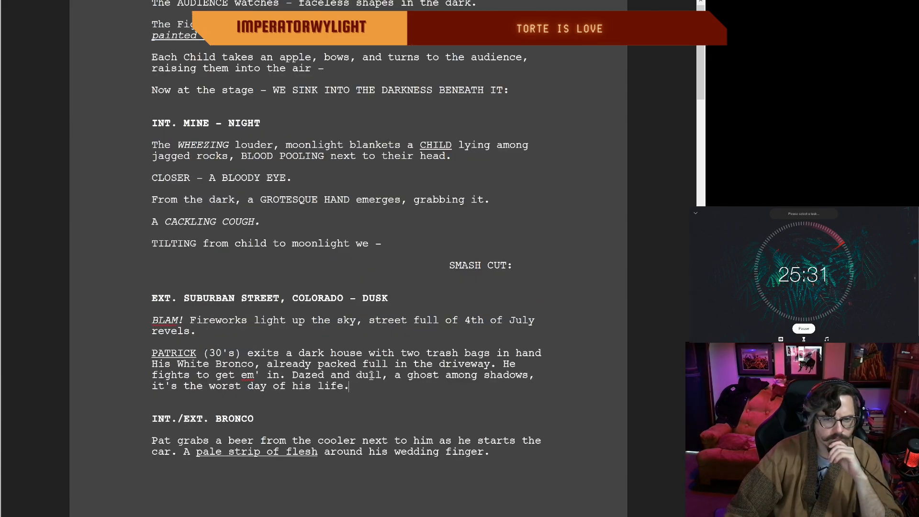
{"action": "scroll", "coordinate": [459, 376], "scroll_direction": "up", "scroll_amount": 1}
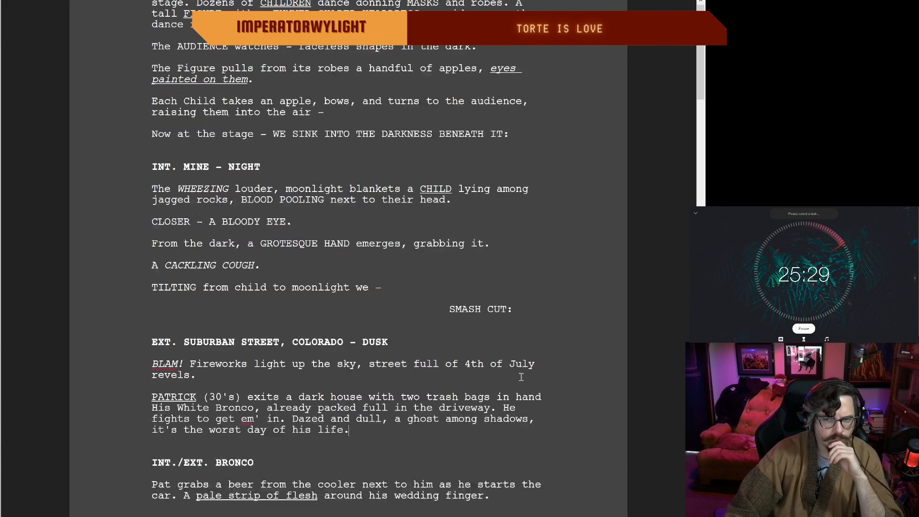
{"action": "scroll", "coordinate": [468, 376], "scroll_direction": "down", "scroll_amount": 1}
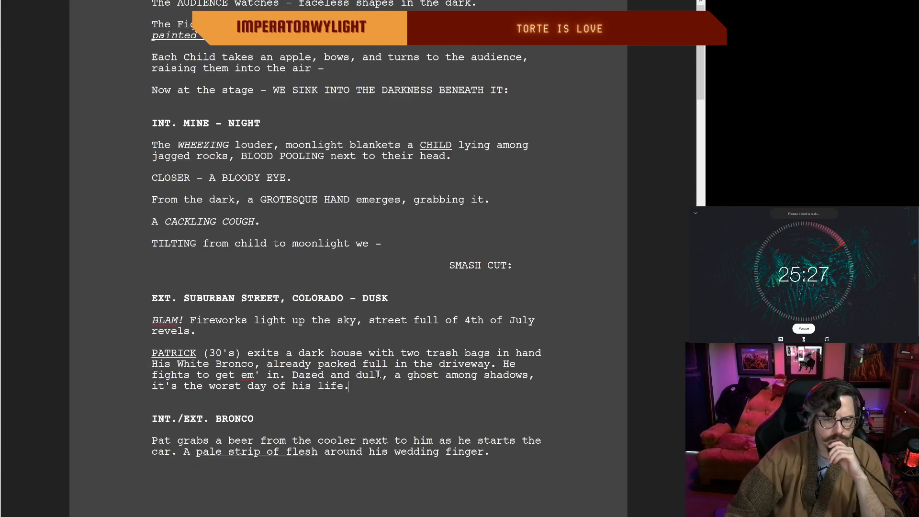
{"action": "left_click", "coordinate": [478, 376]}
{"action": "type", "text": "st"}
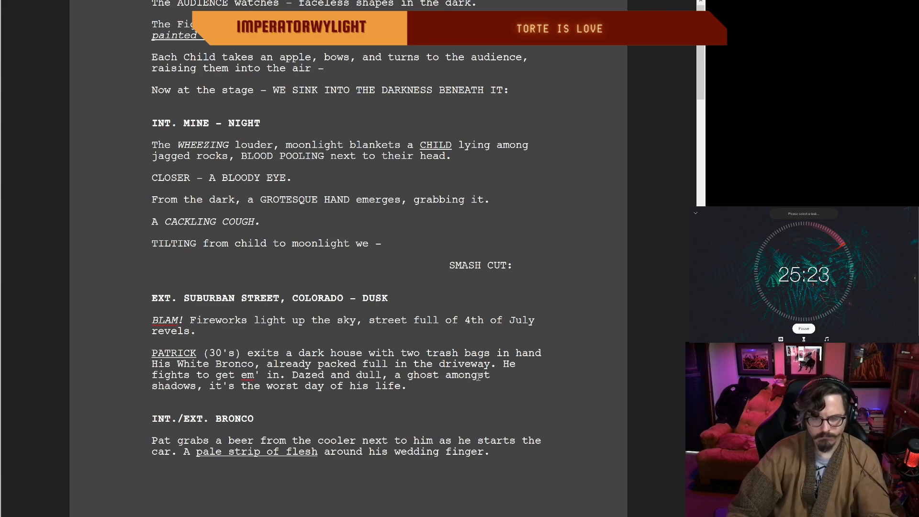
{"action": "left_click", "coordinate": [524, 374]}
{"action": "key", "text": "Right"}
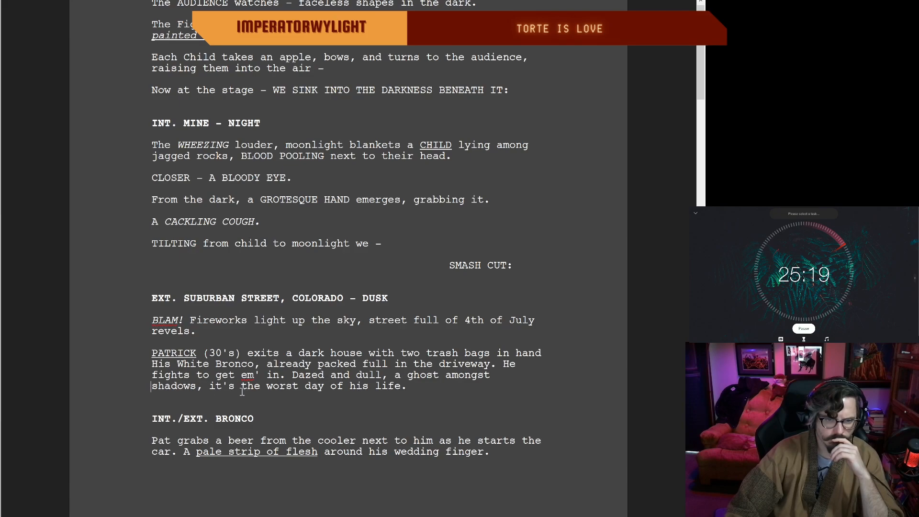
Step: Add a period after "two trash bags in hand" and a comma after "already packed full"
{"action": "scroll", "coordinate": [210, 391], "scroll_direction": "down", "scroll_amount": 2}
{"action": "scroll", "coordinate": [324, 297], "scroll_direction": "down", "scroll_amount": 1}
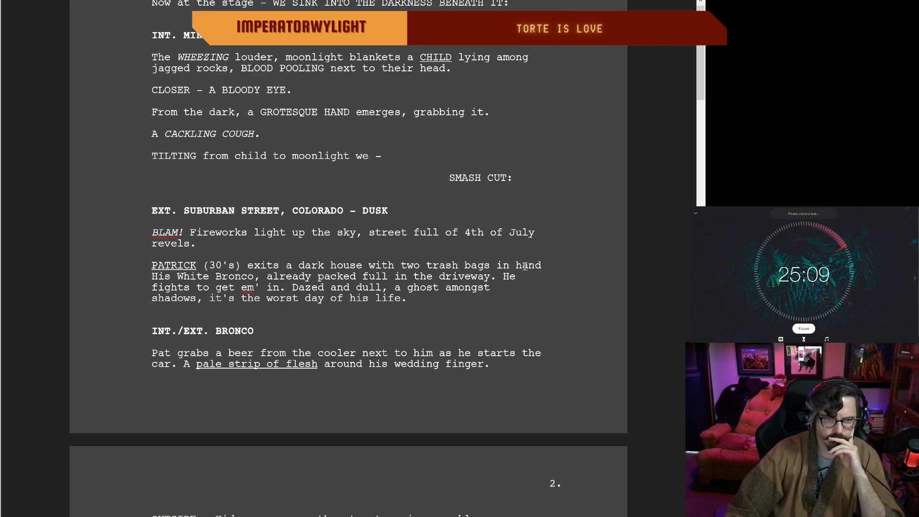
{"action": "left_click", "coordinate": [543, 264]}
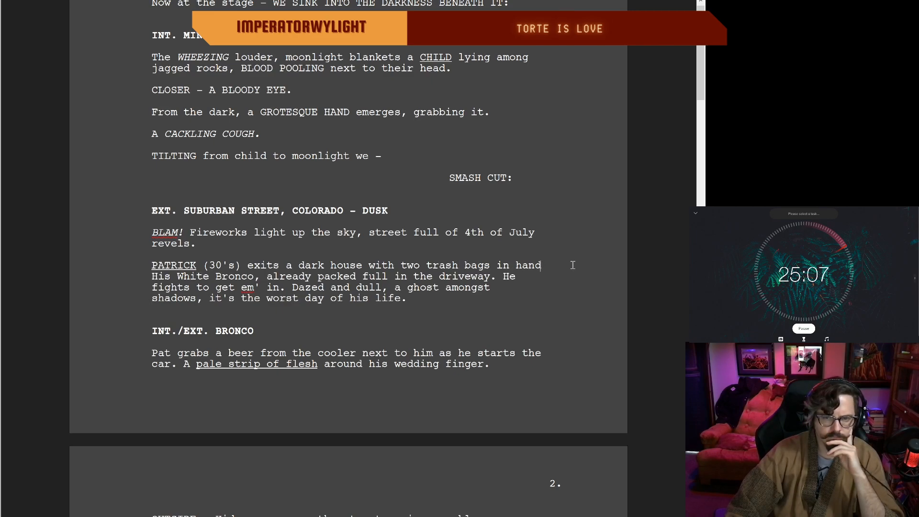
{"action": "type", "text": "."}
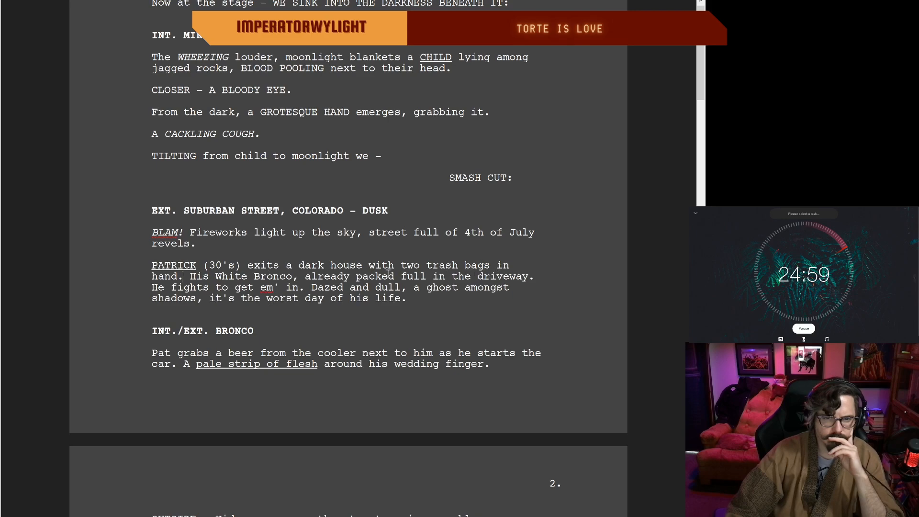
{"action": "left_click", "coordinate": [427, 276]}
{"action": "type", "text": ","}
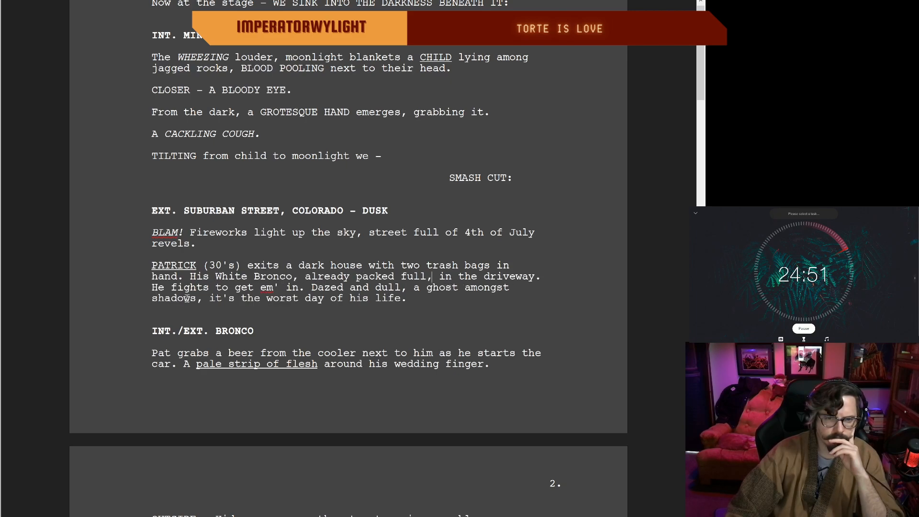
Step: Change "as he starts the car" to "and starts the car" in the INT./EXT. BRONCO action paragraph
{"action": "left_click", "coordinate": [420, 288]}
{"action": "scroll", "coordinate": [198, 342], "scroll_direction": "down", "scroll_amount": 2}
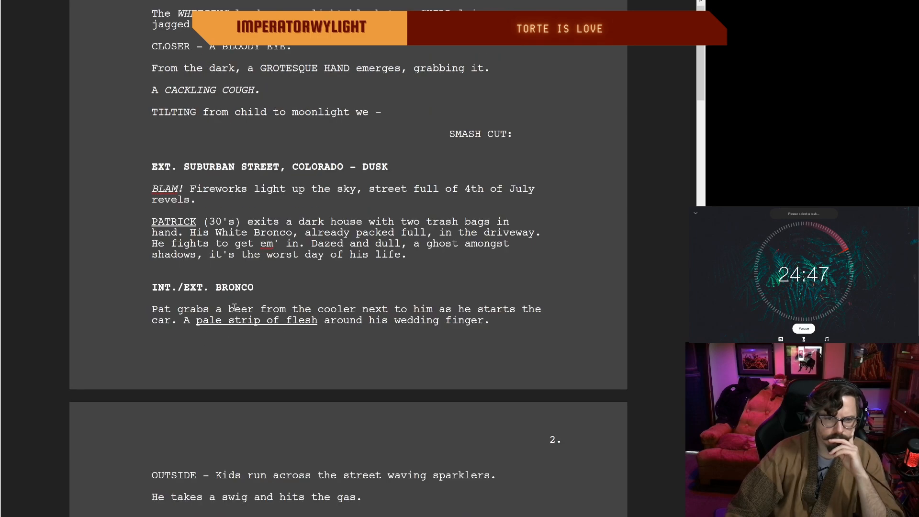
{"action": "left_click", "coordinate": [449, 311]}
{"action": "key", "text": "BackSpace"}
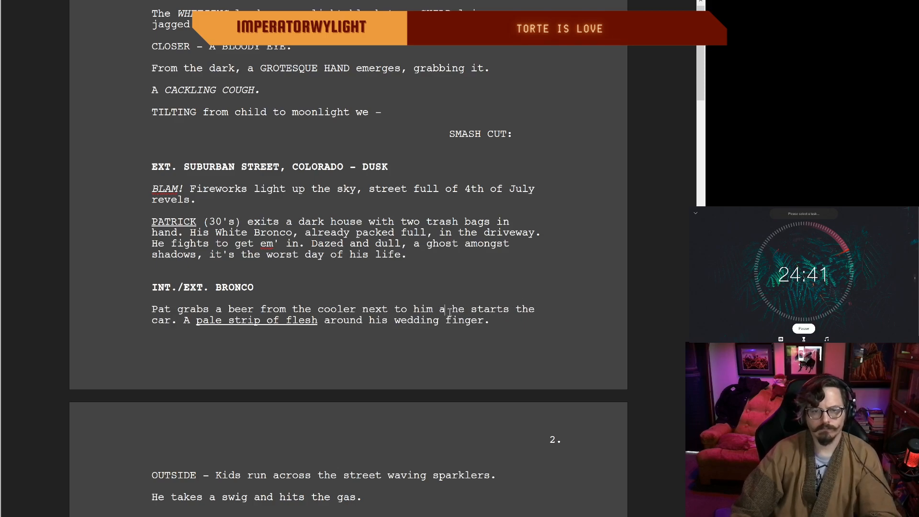
{"action": "type", "text": "nd"}
{"action": "key", "text": "Delete"}
{"action": "key", "text": "Delete"}
{"action": "key", "text": "Delete"}
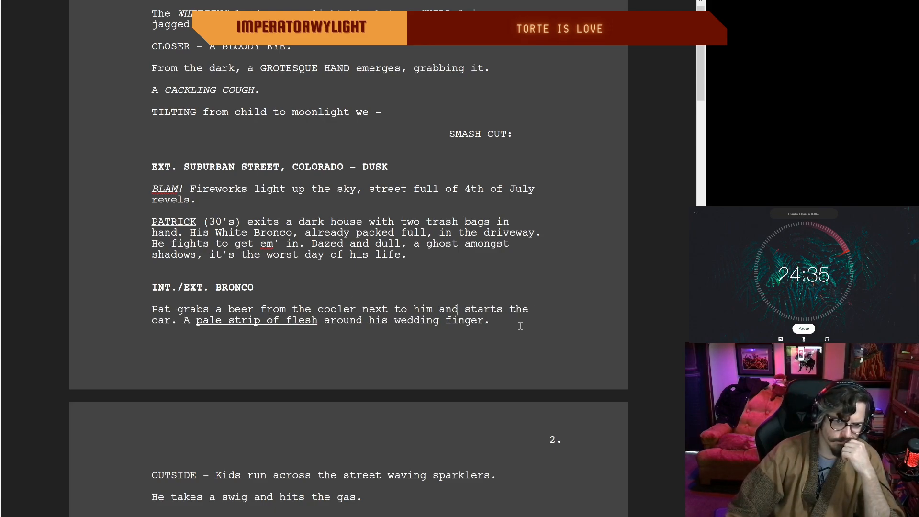
Step: Replace "dozens of celebrations" with "a monotony of grills" in the Bronco sentence under EXT. SUBURBAN STREET, COLORADO
{"action": "scroll", "coordinate": [520, 326], "scroll_direction": "down", "scroll_amount": 3}
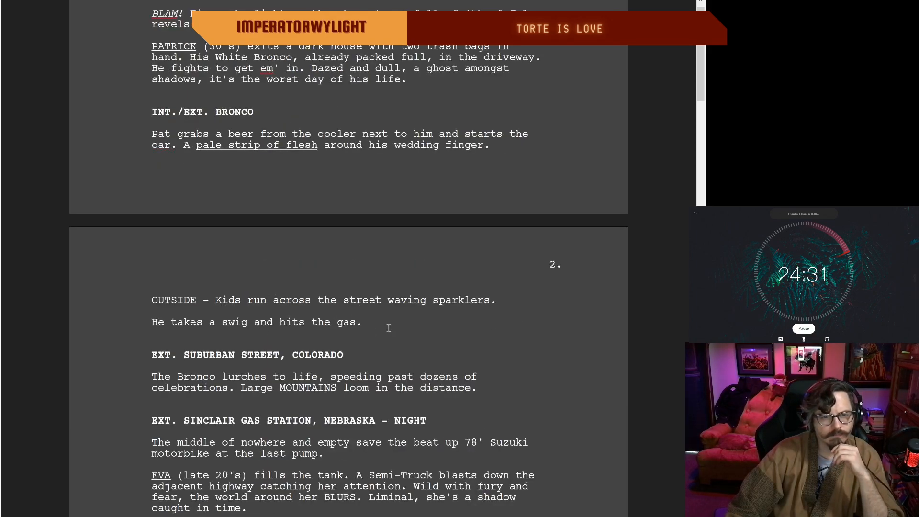
{"action": "scroll", "coordinate": [338, 316], "scroll_direction": "down", "scroll_amount": 2}
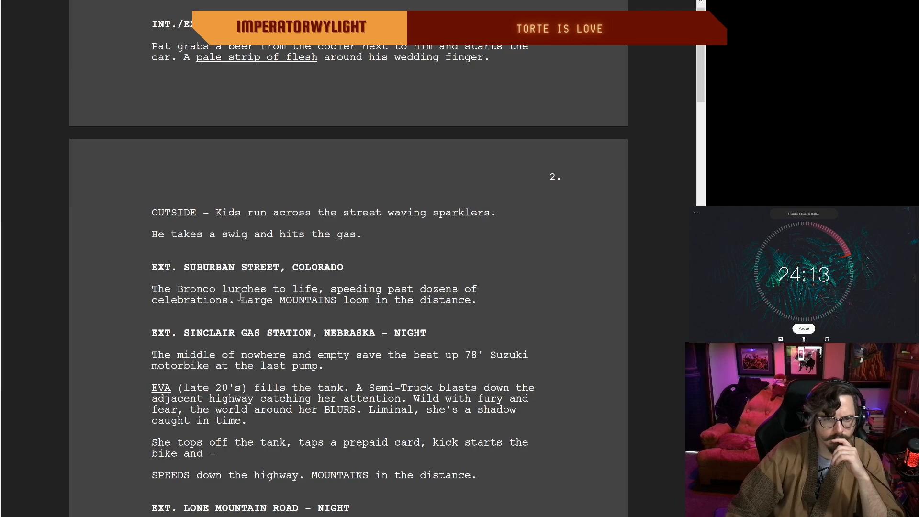
{"action": "scroll", "coordinate": [234, 296], "scroll_direction": "up", "scroll_amount": 1}
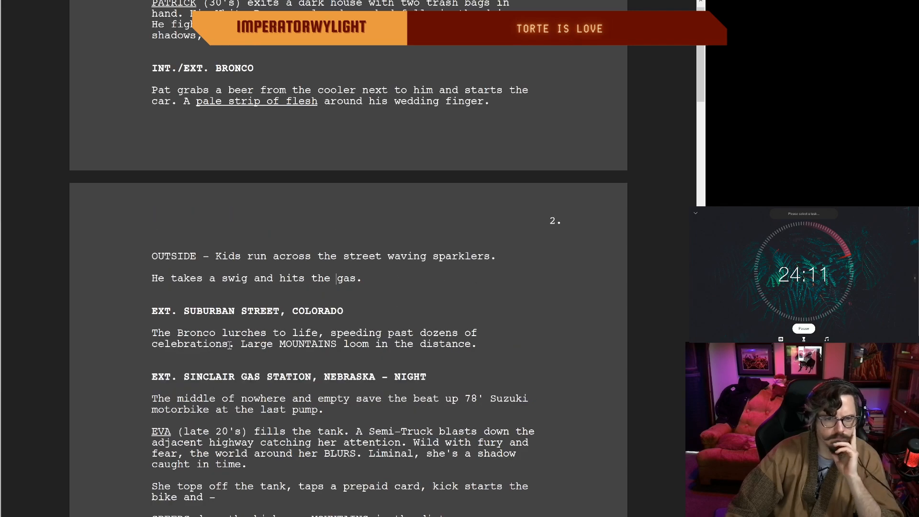
{"action": "left_click_drag", "start_coordinate": [228, 344], "coordinate": [172, 345]}
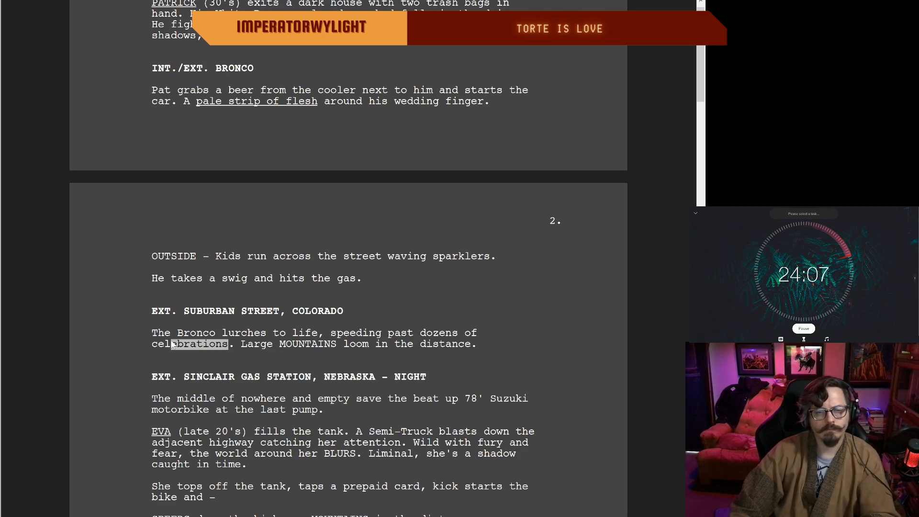
{"action": "key", "text": "BackSpace"}
{"action": "key", "text": "BackSpace"}
{"action": "key", "text": "BackSpace"}
{"action": "key", "text": "BackSpace"}
{"action": "key", "text": "BackSpace"}
{"action": "key", "text": "BackSpace"}
{"action": "key", "text": "BackSpace"}
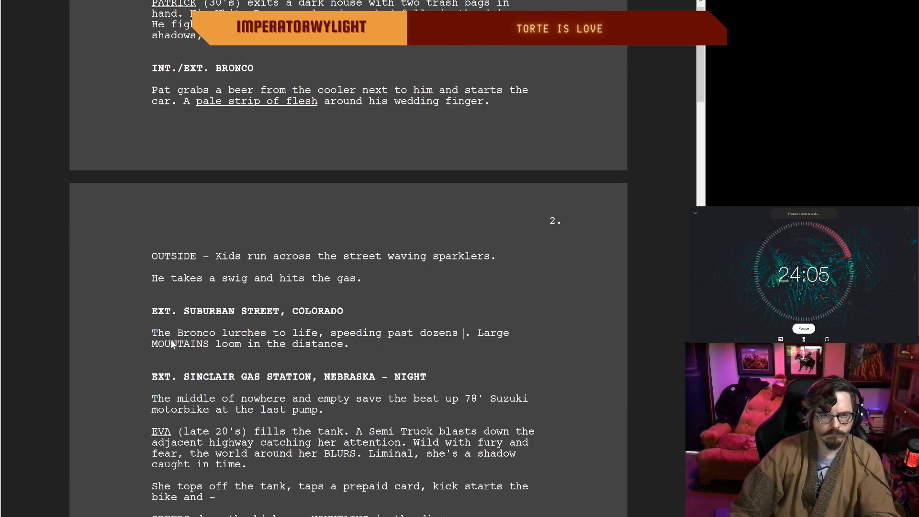
{"action": "key", "text": "BackSpace"}
{"action": "key", "text": "BackSpace"}
{"action": "key", "text": "BackSpace"}
{"action": "key", "text": "BackSpace"}
{"action": "key", "text": "BackSpace"}
{"action": "key", "text": "BackSpace"}
{"action": "key", "text": "BackSpace"}
{"action": "key", "text": "BackSpace"}
{"action": "key", "text": "BackSpace"}
{"action": "key", "text": "BackSpace"}
{"action": "key", "text": "BackSpace"}
{"action": "key", "text": "BackSpace"}
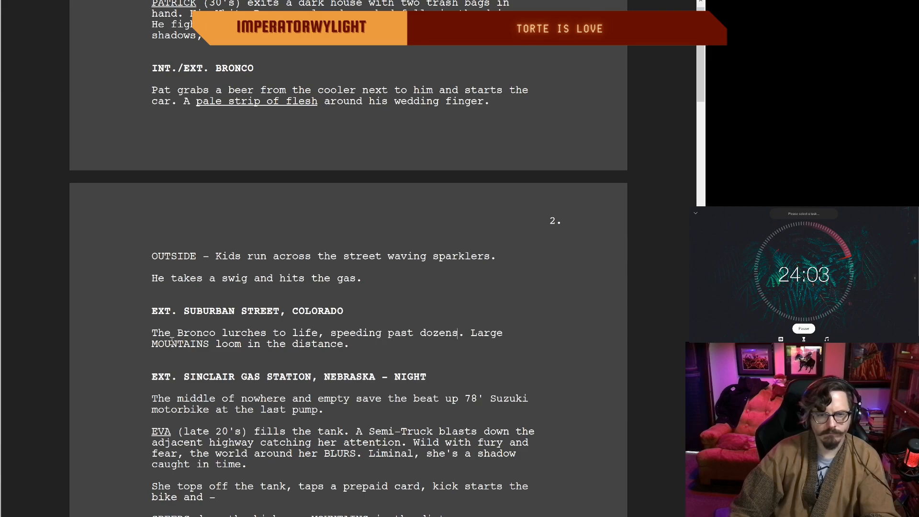
{"action": "type", "text": "past "}
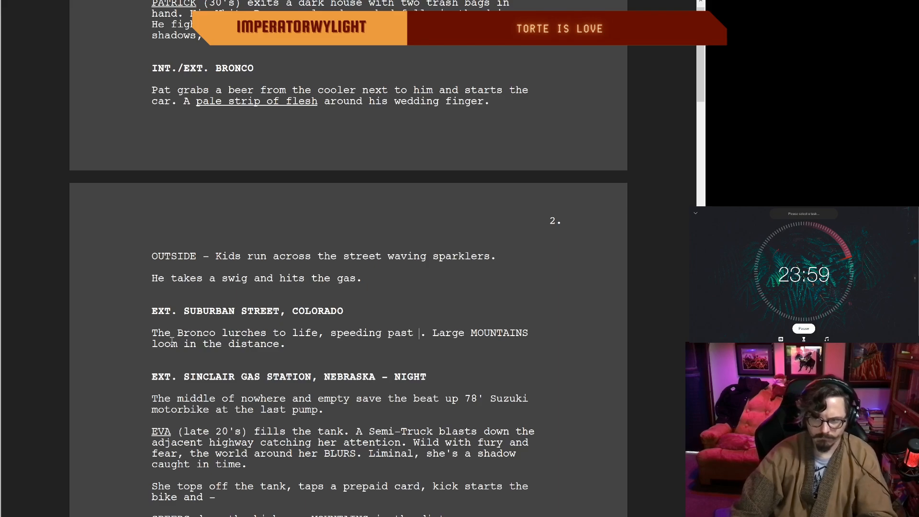
{"action": "type", "text": "a mid"}
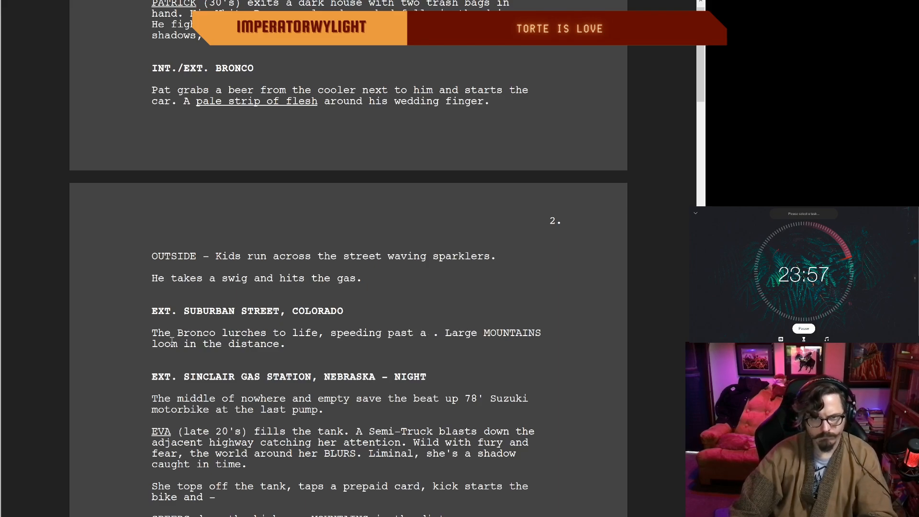
{"action": "key", "text": "BackSpace"}
{"action": "key", "text": "BackSpace"}
{"action": "type", "text": "onoton"}
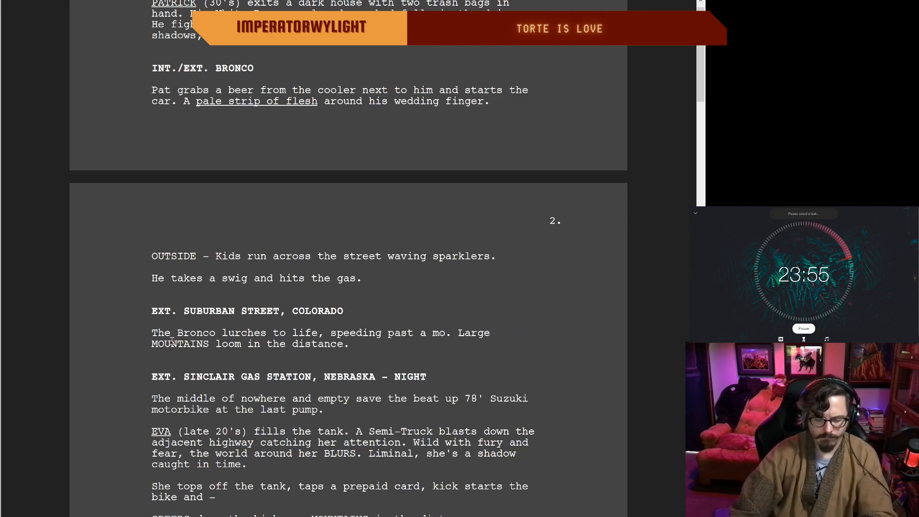
{"action": "type", "text": "y of grills"}
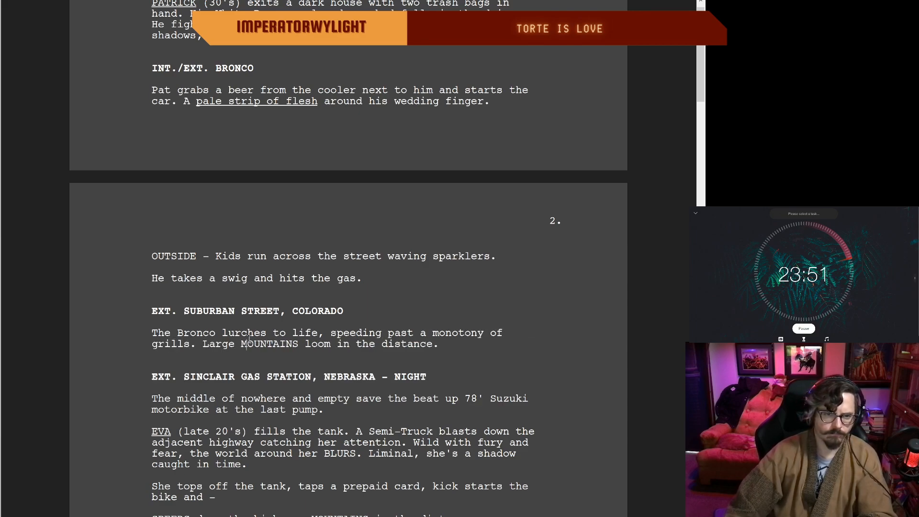
Step: Insert "lawn" before "grills" in the sentence about the speeding Bronco
{"action": "left_click", "coordinate": [509, 335]}
{"action": "type", "text": "lawen"}
{"action": "key", "text": "BackSpace"}
{"action": "key", "text": "BackSpace"}
{"action": "type", "text": "n"}
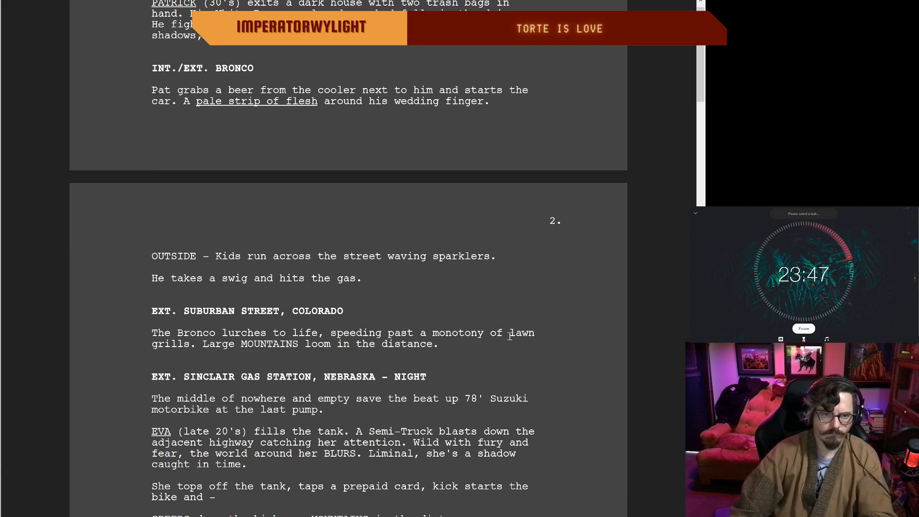
Step: Delete "Large" before "MOUNTAINS loom in the distance" in the suburban street paragraph
{"action": "double_click", "coordinate": [502, 343]}
{"action": "left_click", "coordinate": [419, 343]}
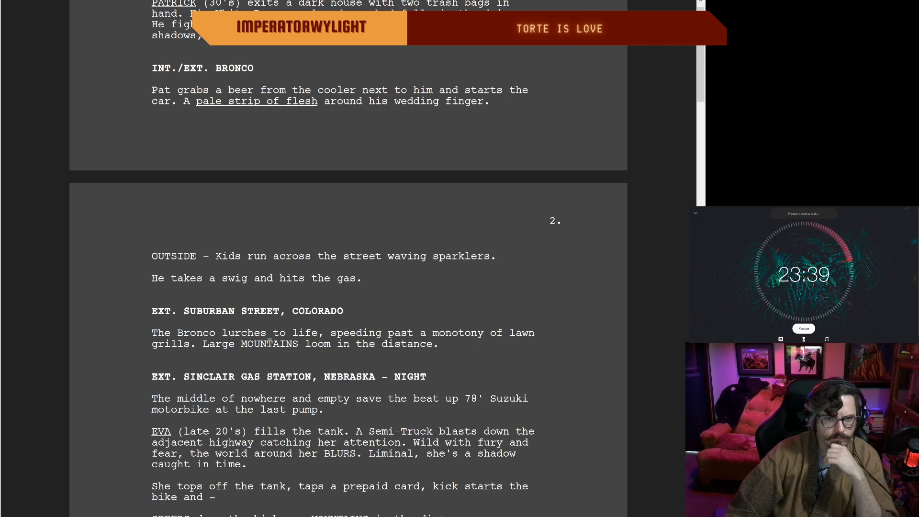
{"action": "left_click_drag", "start_coordinate": [236, 344], "coordinate": [203, 344]}
{"action": "key", "text": "BackSpace"}
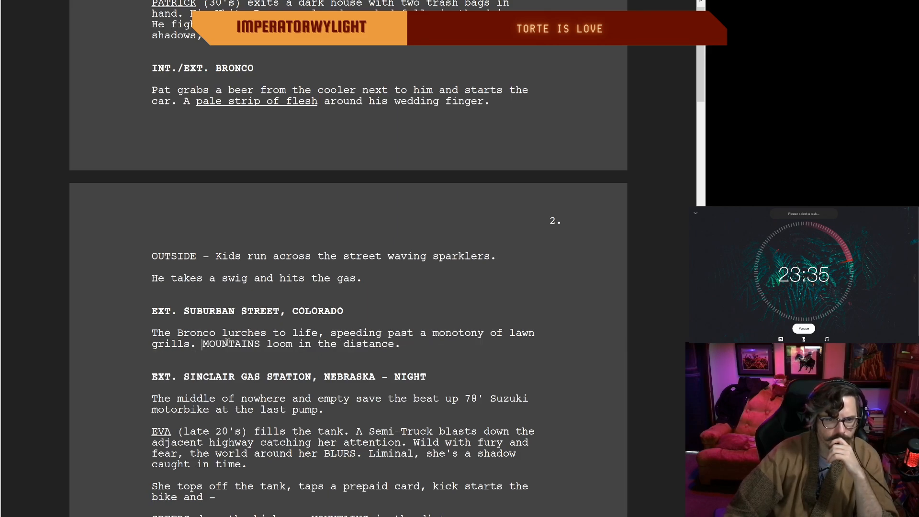
{"action": "double_click", "coordinate": [406, 344]}
{"action": "left_click", "coordinate": [363, 343]}
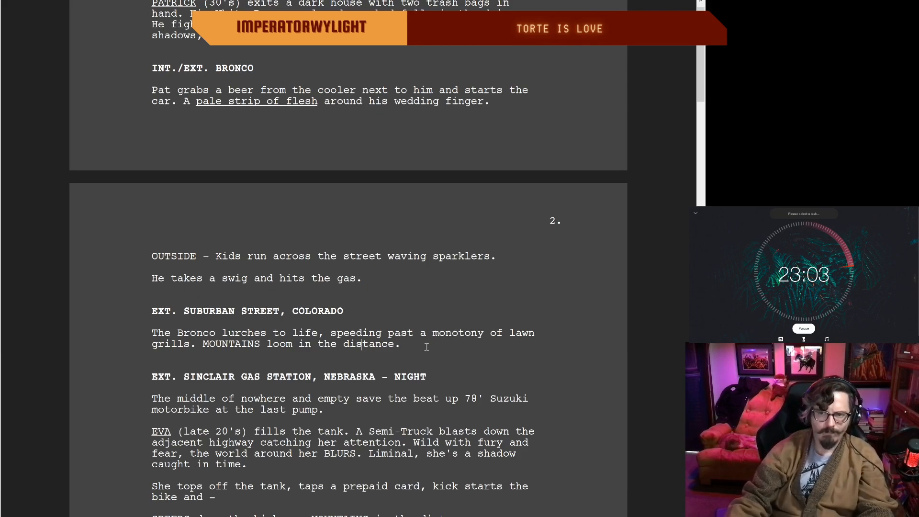
{"action": "scroll", "coordinate": [376, 254], "scroll_direction": "up", "scroll_amount": 1}
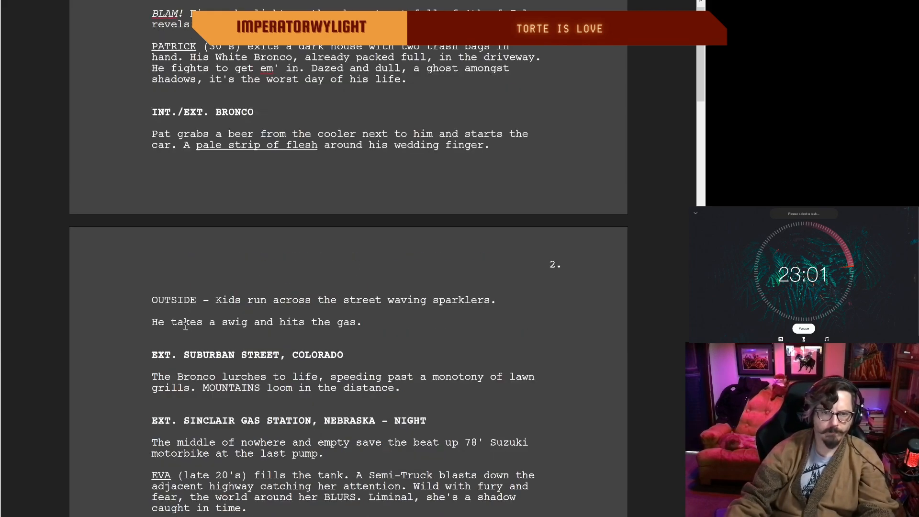
{"action": "scroll", "coordinate": [191, 332], "scroll_direction": "down", "scroll_amount": 1}
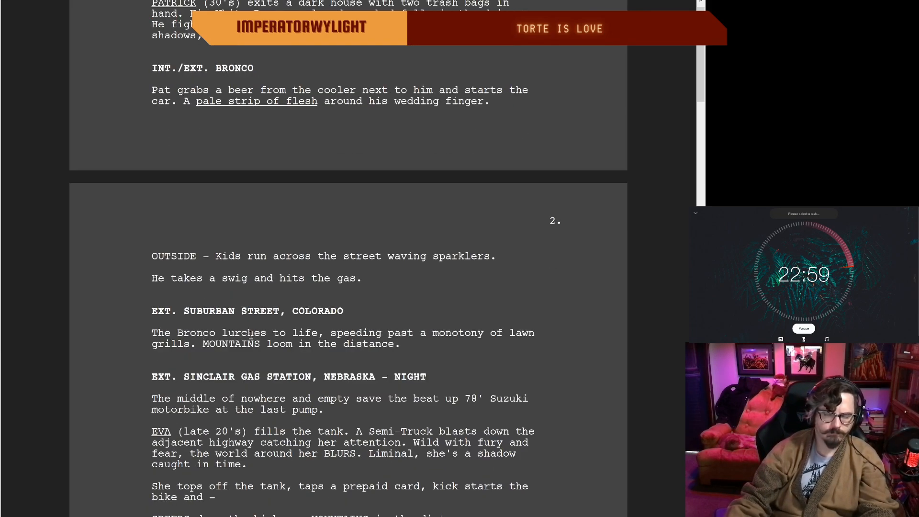
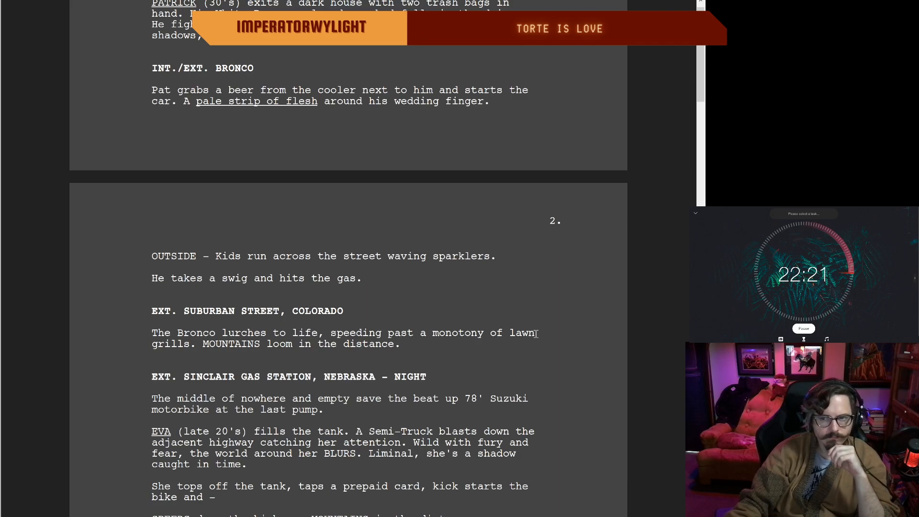
Step: Replace "lawn grills" with "grill dads" in the speeding Bronco sentence under EXT. SUBURBAN STREET, COLORADO
{"action": "left_click_drag", "start_coordinate": [535, 334], "coordinate": [508, 334]}
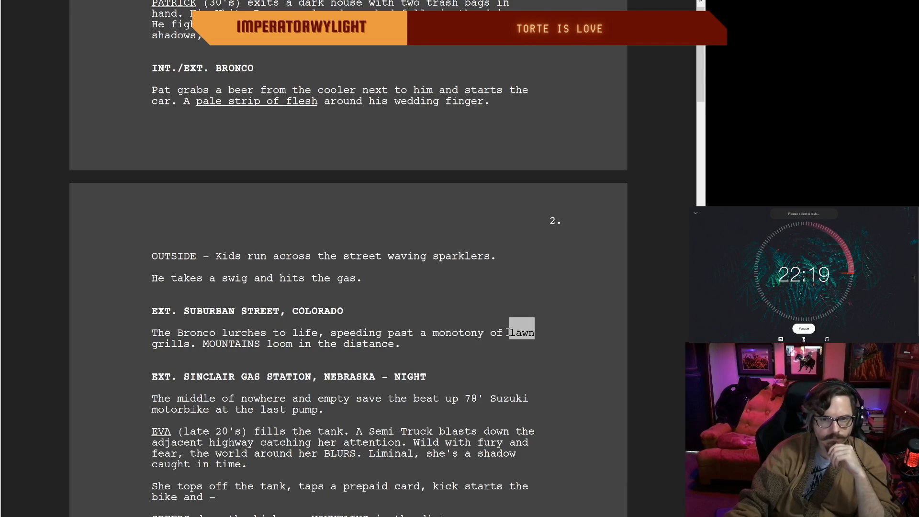
{"action": "key", "text": "BackSpace"}
{"action": "key", "text": "BackSpace"}
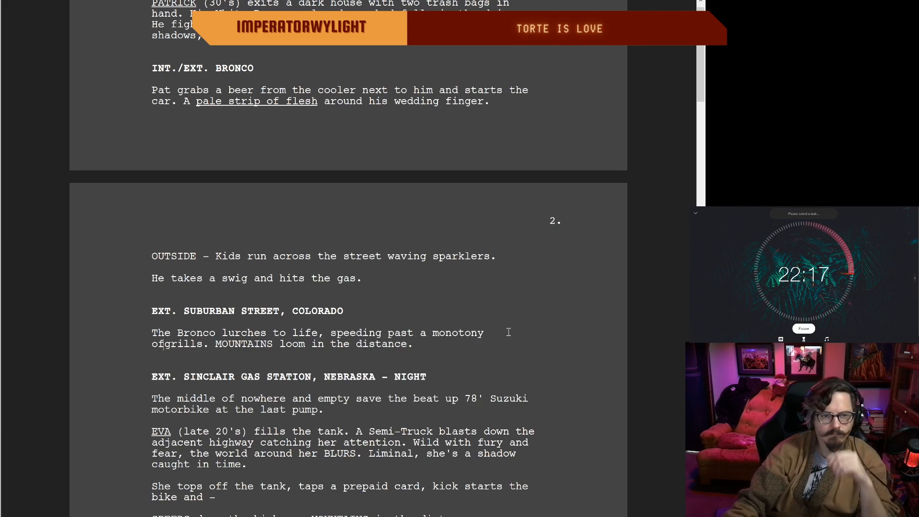
{"action": "left_click", "coordinate": [189, 344]}
{"action": "key", "text": "BackSpace"}
{"action": "type", "text": "dads"}
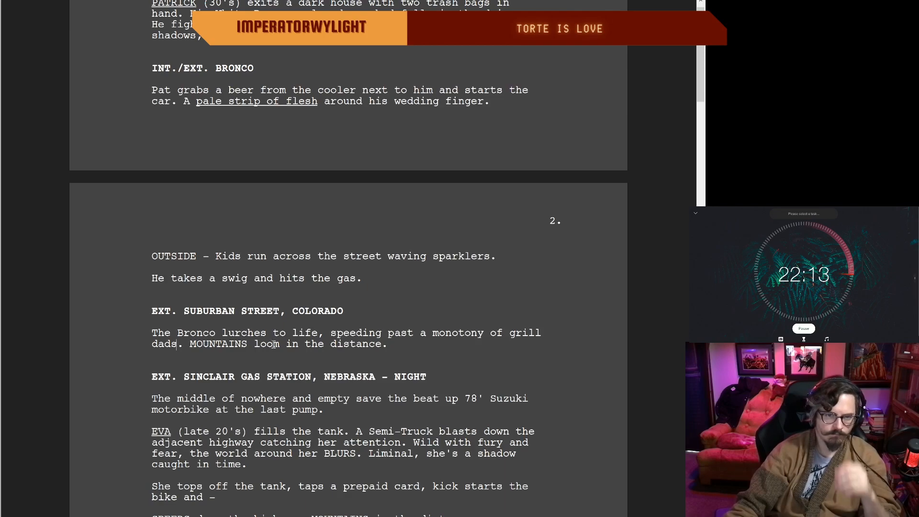
{"action": "left_click", "coordinate": [404, 345]}
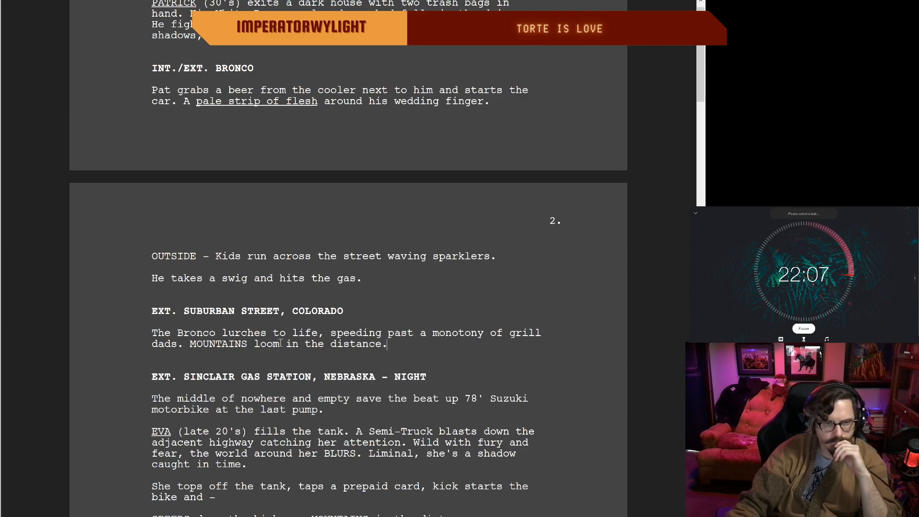
Step: Delete "The middle of nowhere and" under EXT. SINCLAIR GAS STATION so the sentence opens with a capitalized "Empty"
{"action": "scroll", "coordinate": [199, 372], "scroll_direction": "down", "scroll_amount": 1}
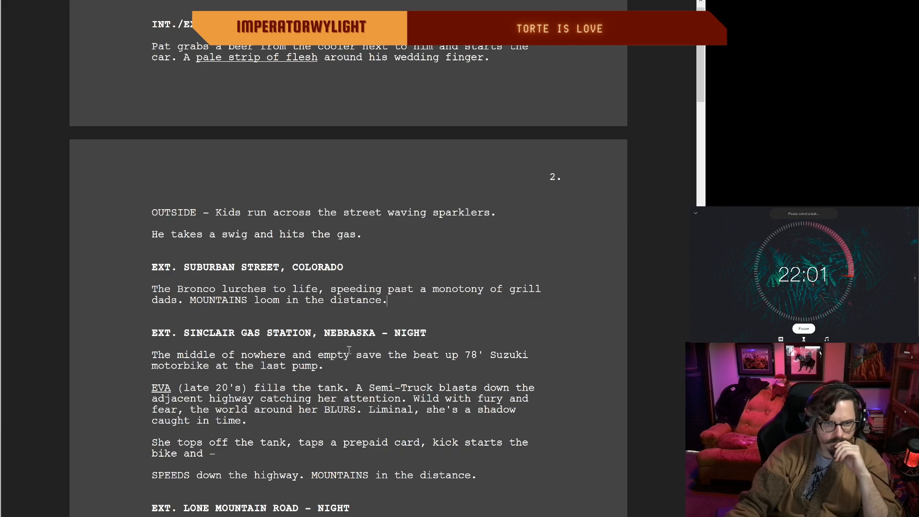
{"action": "scroll", "coordinate": [284, 322], "scroll_direction": "up", "scroll_amount": 1}
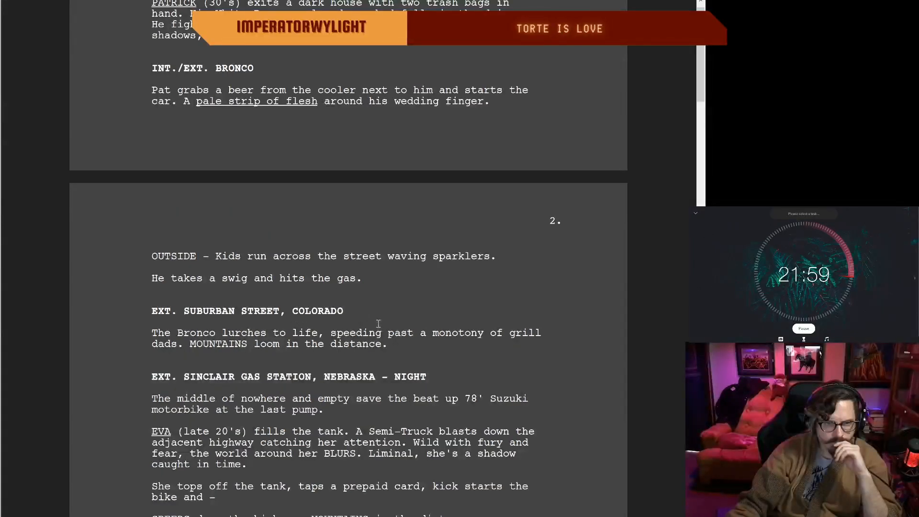
{"action": "scroll", "coordinate": [376, 322], "scroll_direction": "down", "scroll_amount": 1}
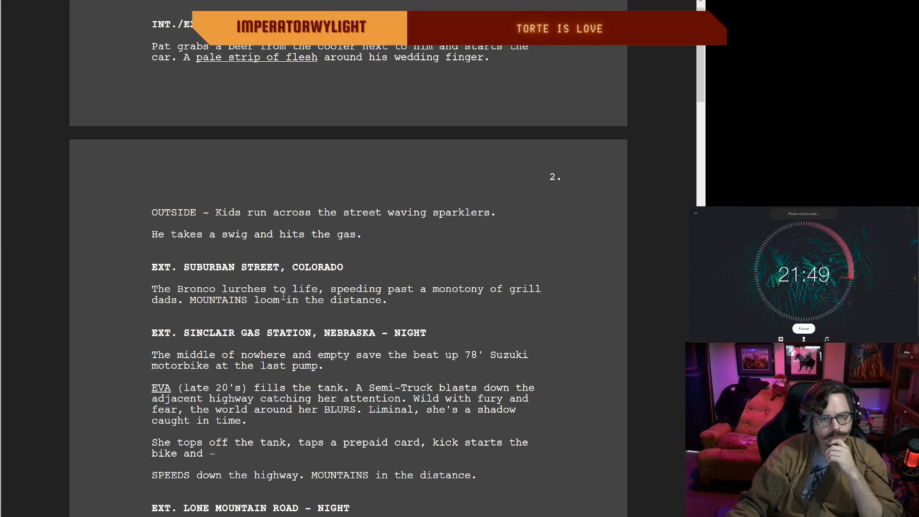
{"action": "scroll", "coordinate": [220, 349], "scroll_direction": "down", "scroll_amount": 1}
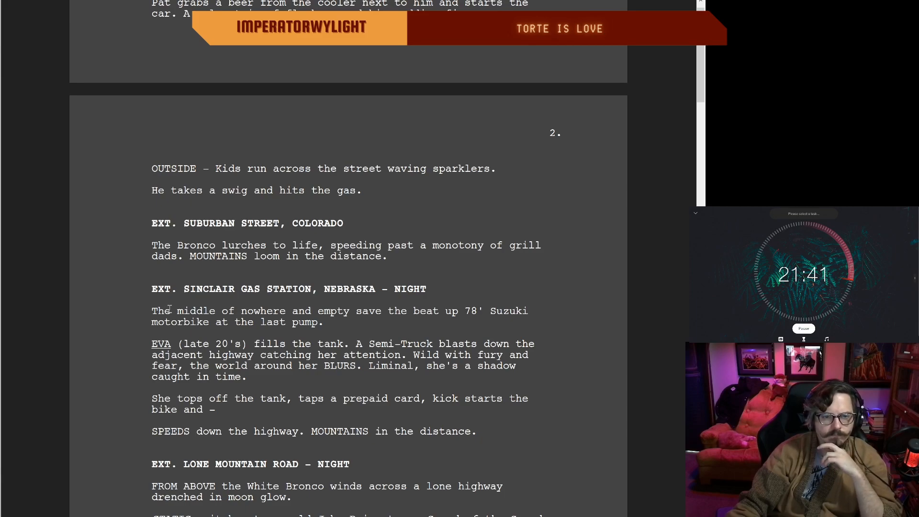
{"action": "left_click", "coordinate": [311, 311]}
{"action": "key", "text": "BackSpace"}
{"action": "key", "text": "BackSpace"}
{"action": "key", "text": "BackSpace"}
{"action": "key", "text": "BackSpace"}
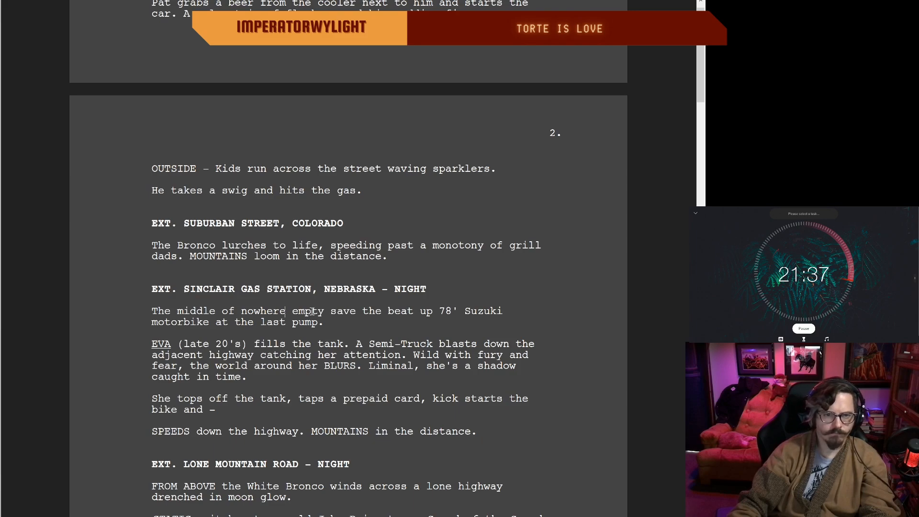
{"action": "key", "text": "BackSpace"}
{"action": "key", "text": "BackSpace"}
{"action": "key", "text": "BackSpace"}
{"action": "key", "text": "BackSpace"}
{"action": "key", "text": "BackSpace"}
{"action": "key", "text": "BackSpace"}
{"action": "key", "text": "BackSpace"}
{"action": "key", "text": "BackSpace"}
{"action": "key", "text": "BackSpace"}
{"action": "key", "text": "BackSpace"}
{"action": "key", "text": "BackSpace"}
{"action": "key", "text": "BackSpace"}
{"action": "key", "text": "BackSpace"}
{"action": "key", "text": "BackSpace"}
{"action": "key", "text": "BackSpace"}
{"action": "key", "text": "BackSpace"}
{"action": "key", "text": "BackSpace"}
{"action": "key", "text": "BackSpace"}
{"action": "key", "text": "BackSpace"}
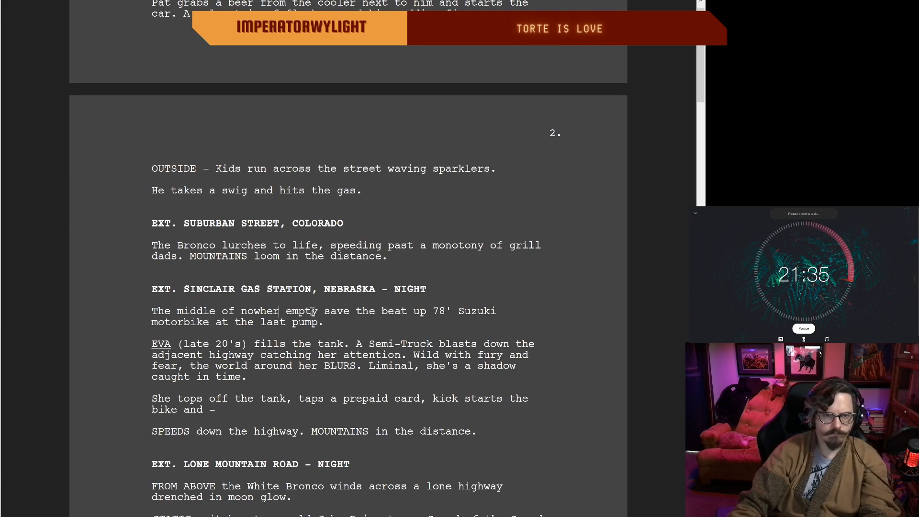
{"action": "key", "text": "BackSpace"}
{"action": "key", "text": "BackSpace"}
{"action": "key", "text": "BackSpace"}
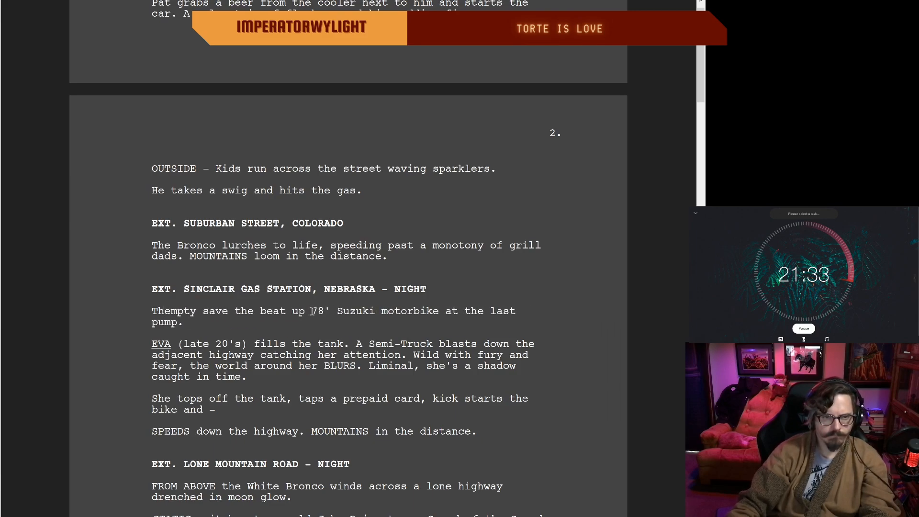
{"action": "key", "text": "BackSpace"}
{"action": "type", "text": "E"}
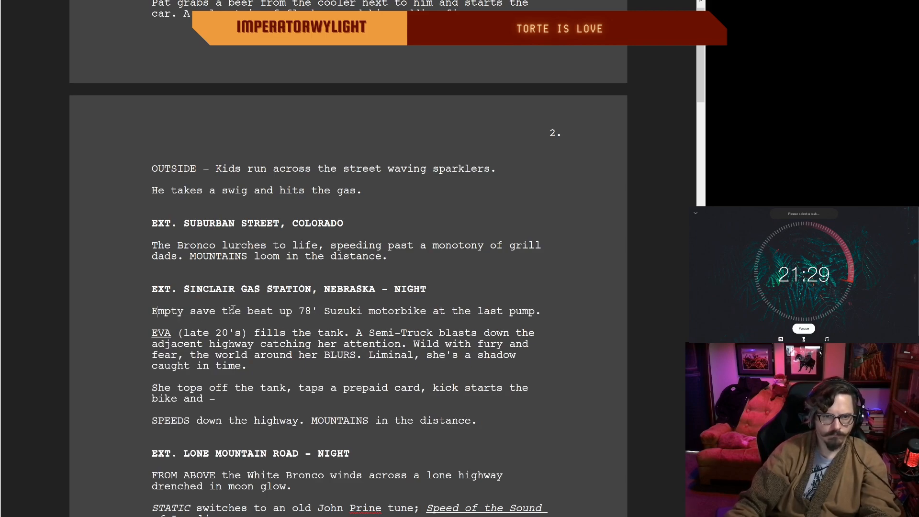
Step: Extend the gas station sentence after "last pump" with ", the stations the far side of nowhere."
{"action": "left_click", "coordinate": [544, 313]}
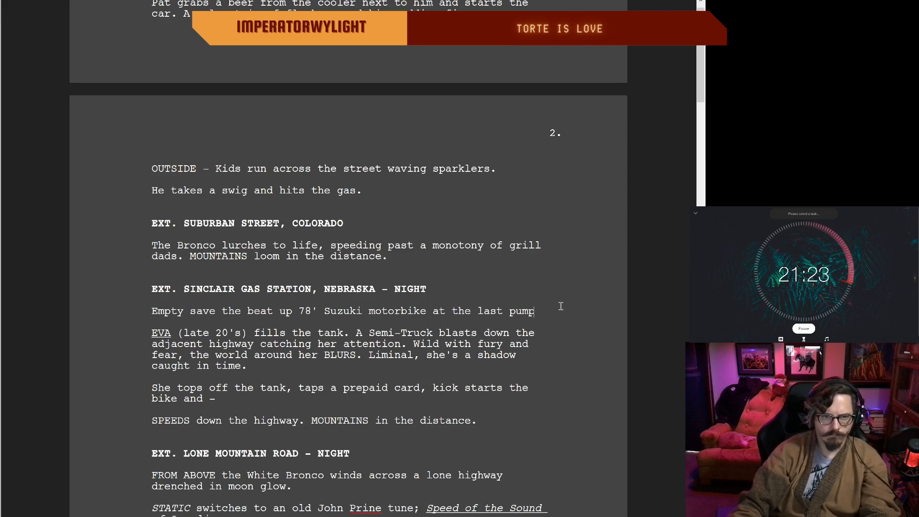
{"action": "type", "text": ", this"}
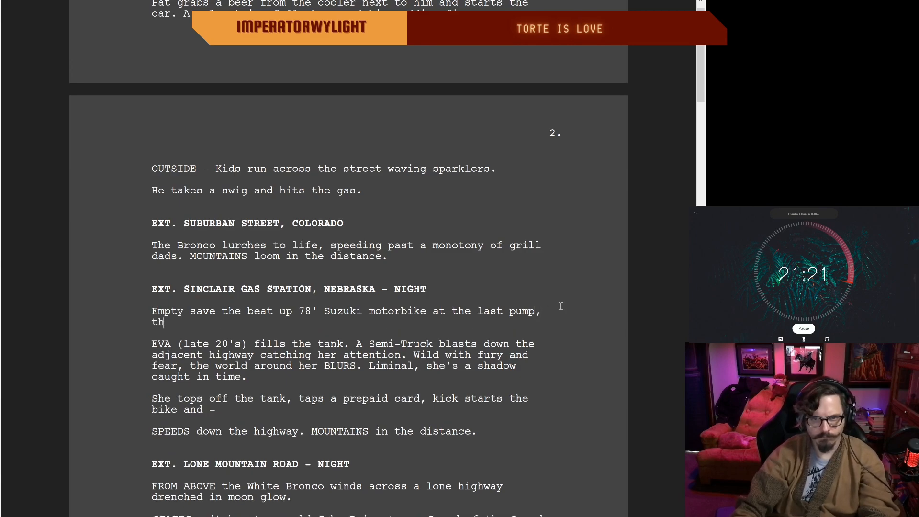
{"action": "key", "text": "BackSpace"}
{"action": "type", "text": "e sta"}
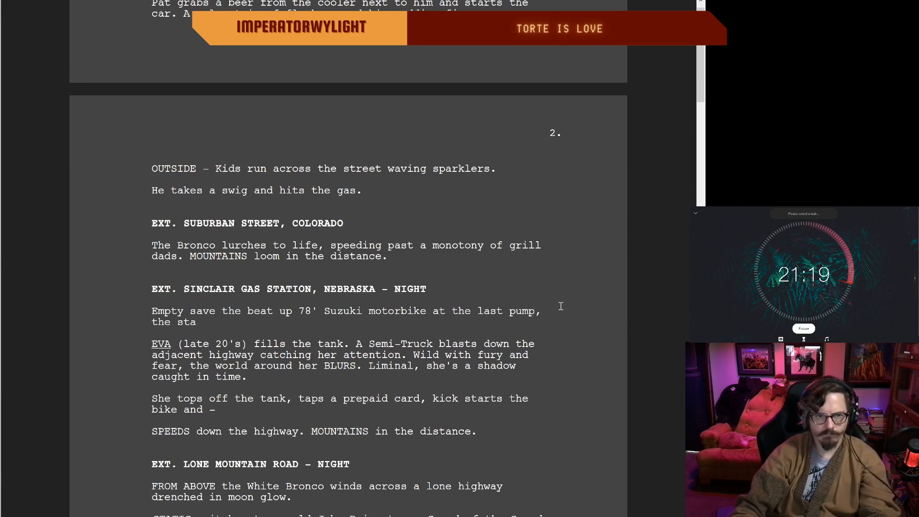
{"action": "type", "text": "tions the "}
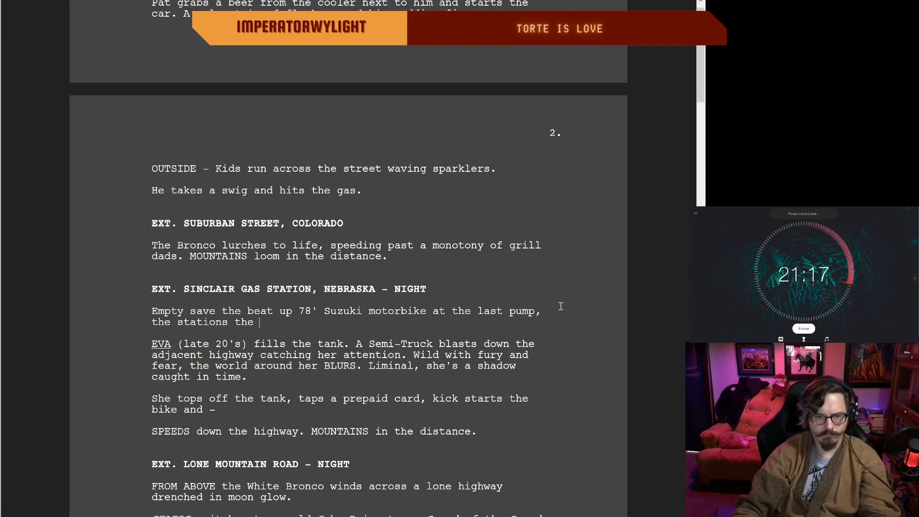
{"action": "type", "text": "far si"}
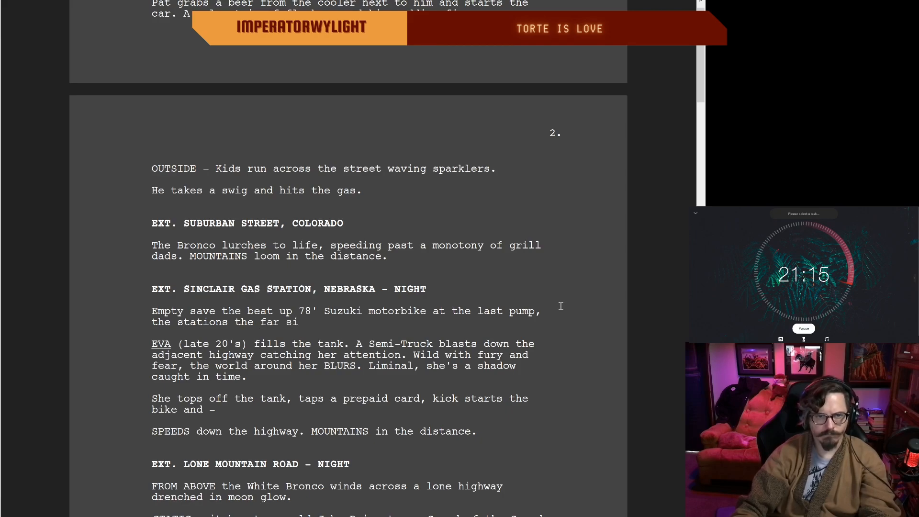
{"action": "type", "text": "de of nowhere."}
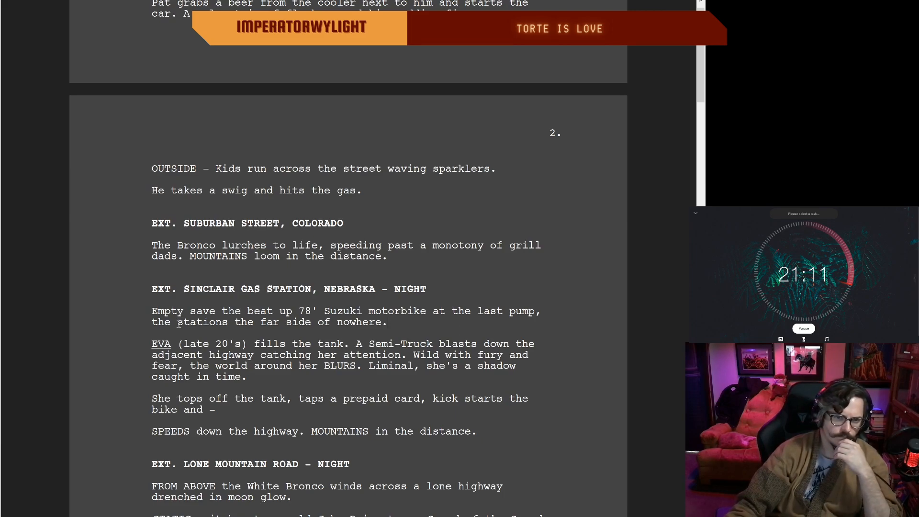
Step: Correct "stations" to "station's" in the clause about the far side of nowhere
{"action": "left_click", "coordinate": [222, 322]}
{"action": "type", "text": "'"}
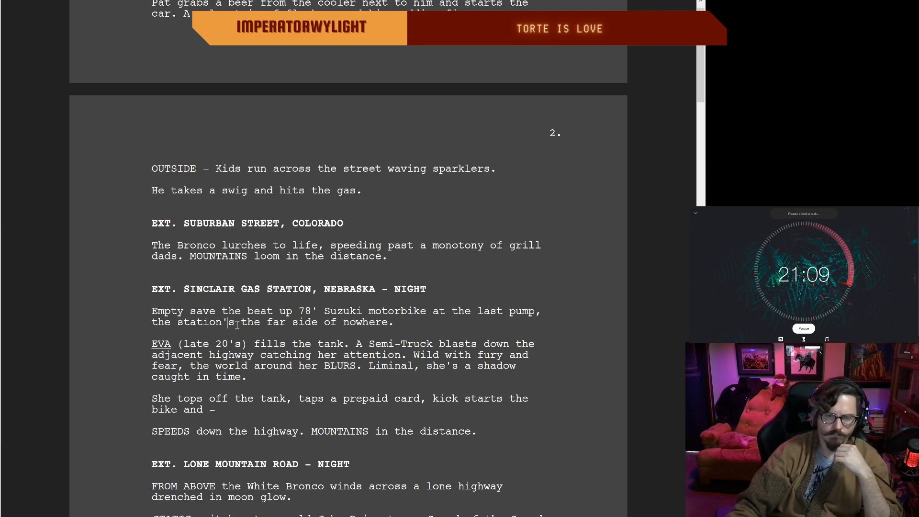
{"action": "key", "text": "BackSpace"}
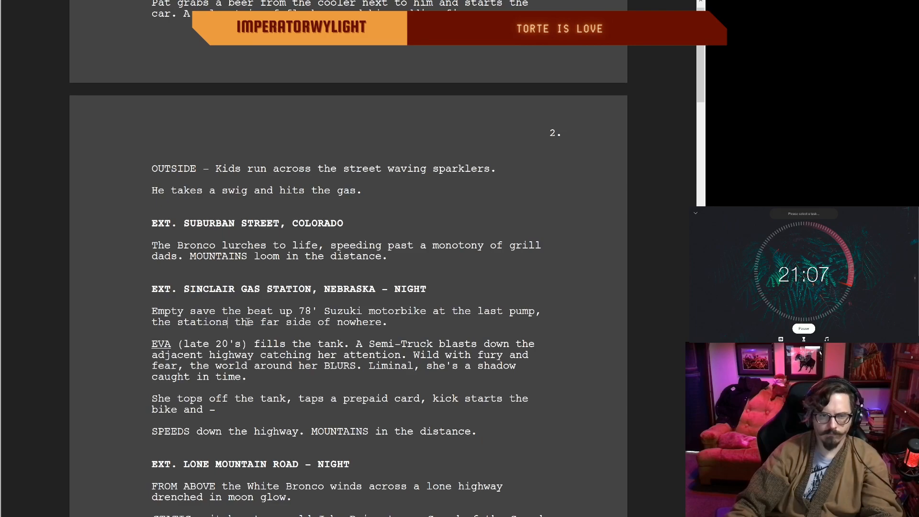
{"action": "type", "text": "'"}
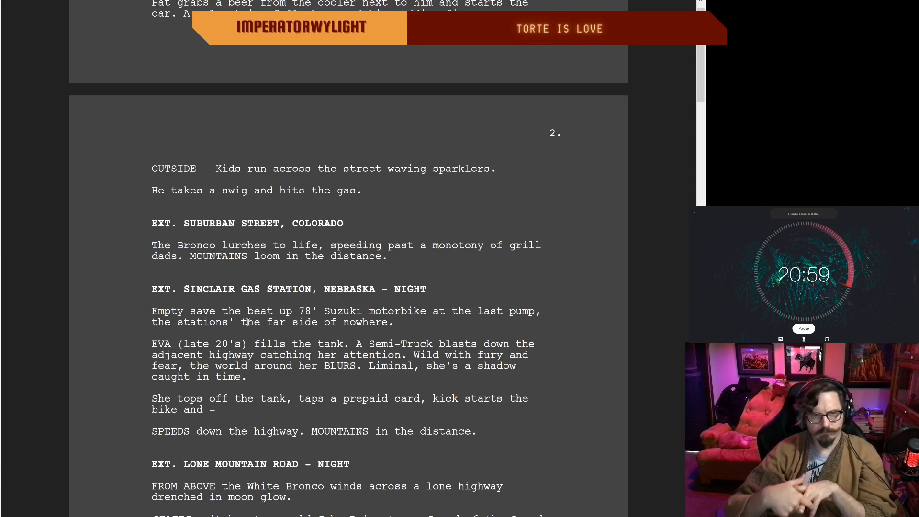
{"action": "key", "text": "BackSpace"}
{"action": "key", "text": "BackSpace"}
{"action": "type", "text": "'s"}
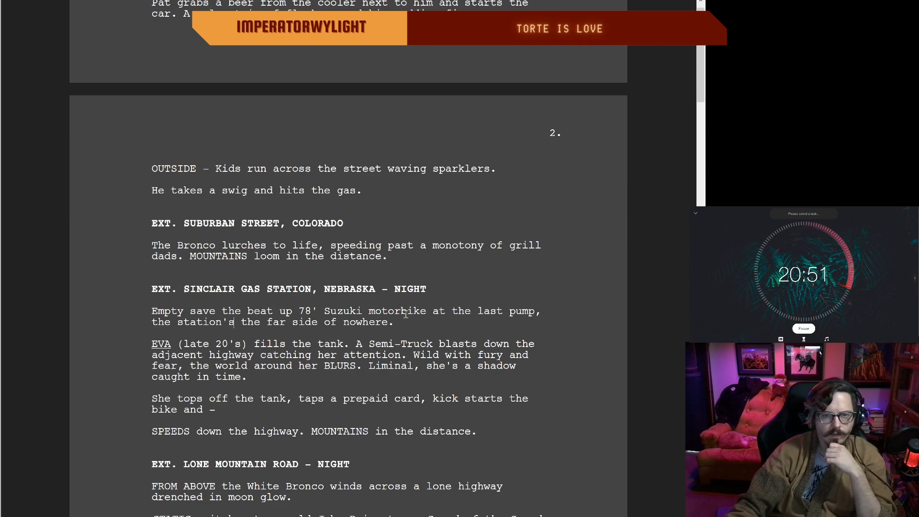
Step: Change "motorbike" to "motorcycle" in the gas station's opening sentence
{"action": "left_click", "coordinate": [425, 313]}
{"action": "key", "text": "BackSpace"}
{"action": "key", "text": "BackSpace"}
{"action": "key", "text": "BackSpace"}
{"action": "key", "text": "BackSpace"}
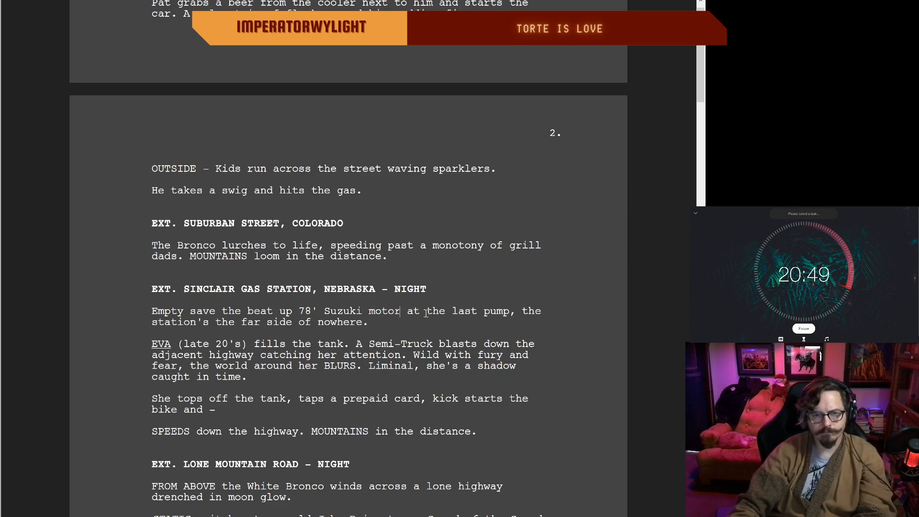
{"action": "type", "text": "cycle"}
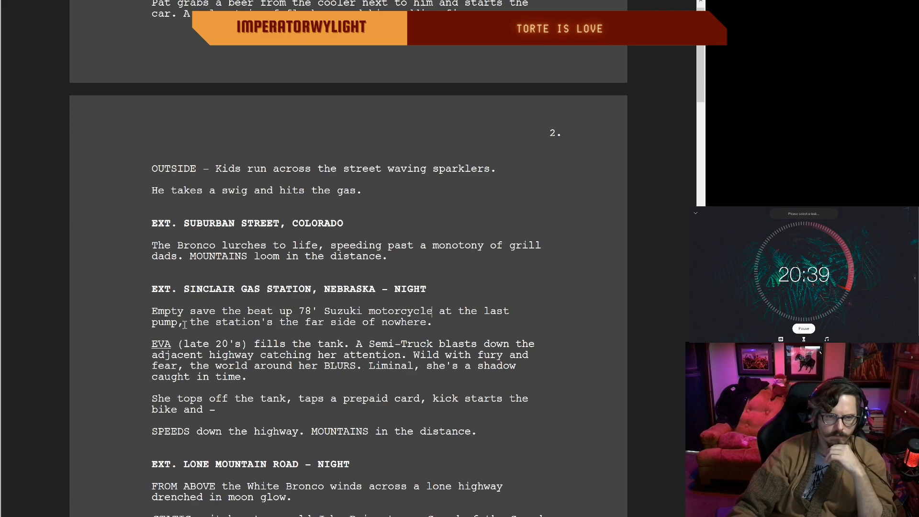
Step: Try a dash in place of the comma after "last pump" in the gas station's opening sentence
{"action": "key", "text": "BackSpace"}
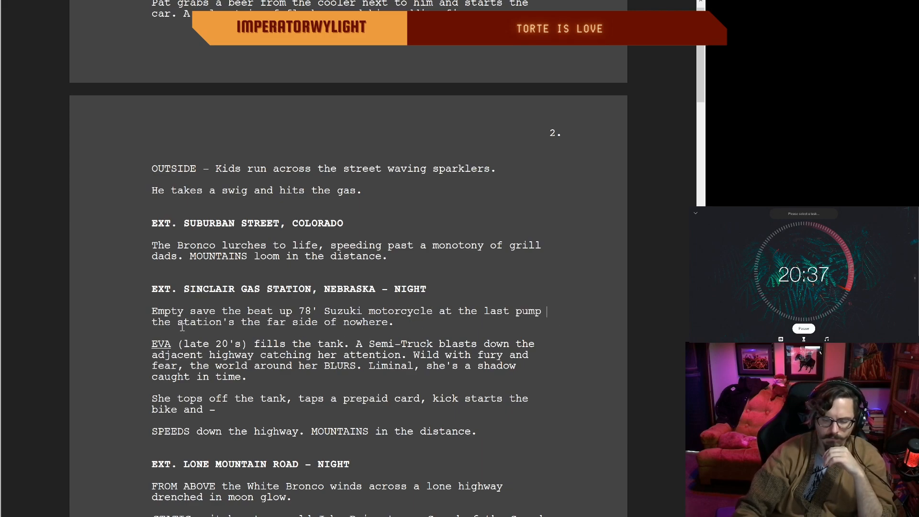
{"action": "type", "text": "-"}
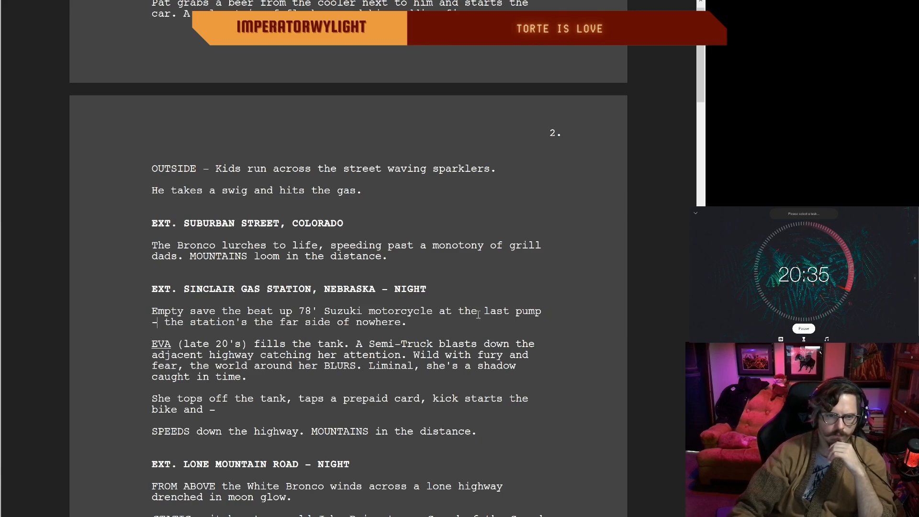
{"action": "key", "text": "BackSpace"}
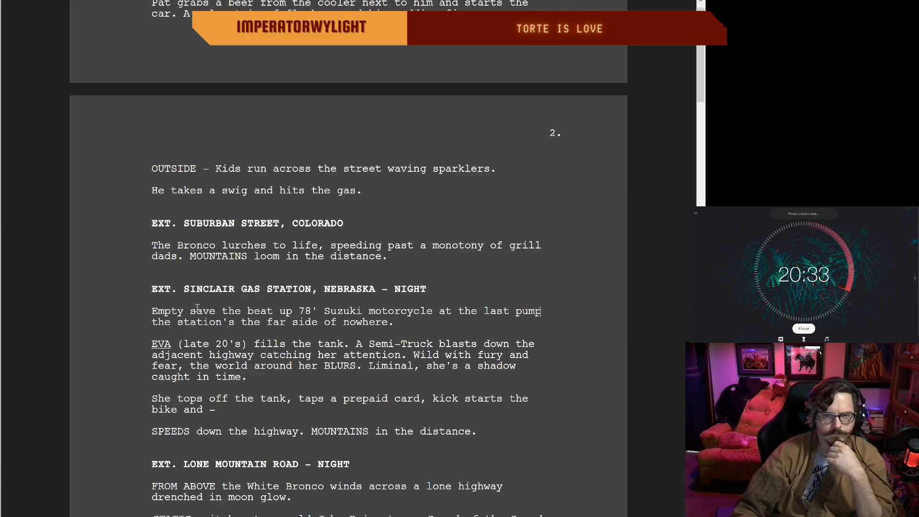
{"action": "type", "text": ","}
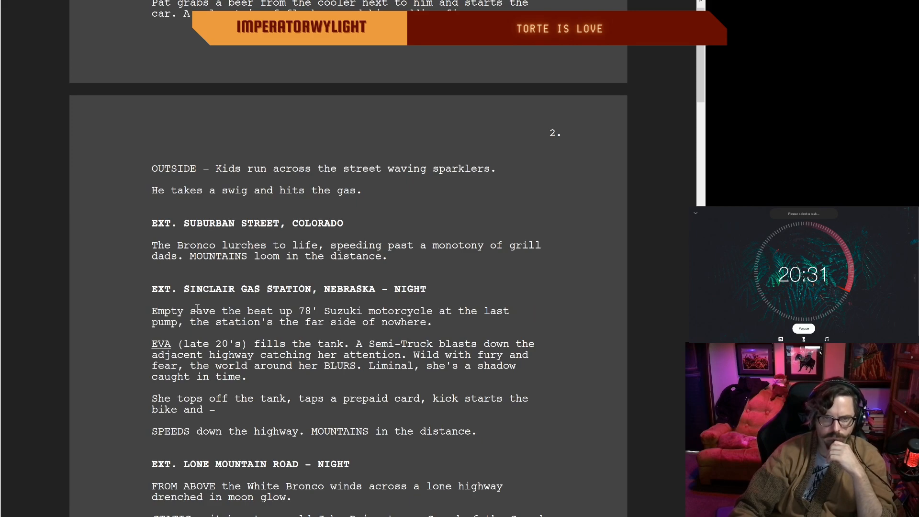
Step: Insert a comma after "Empty" at the start of the gas station description
{"action": "key", "text": "Up"}
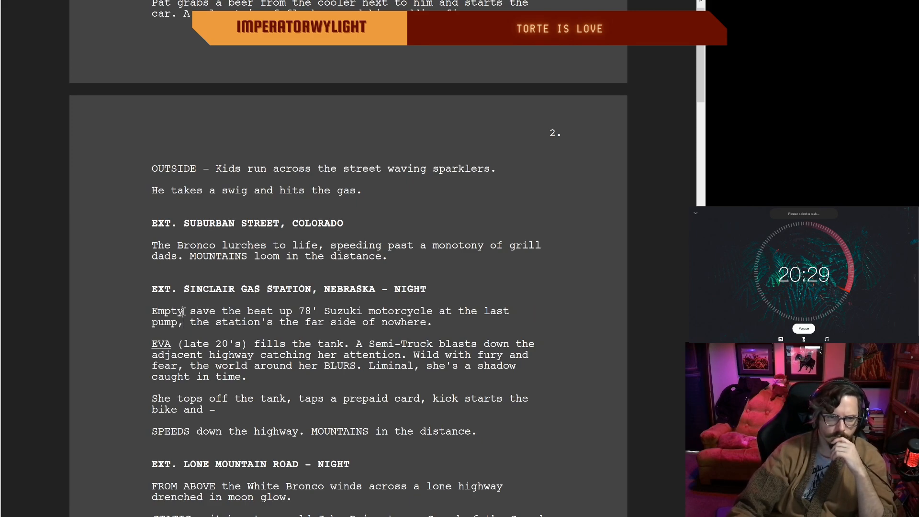
{"action": "type", "text": "m"}
{"action": "key", "text": "BackSpace"}
{"action": "type", "text": ","}
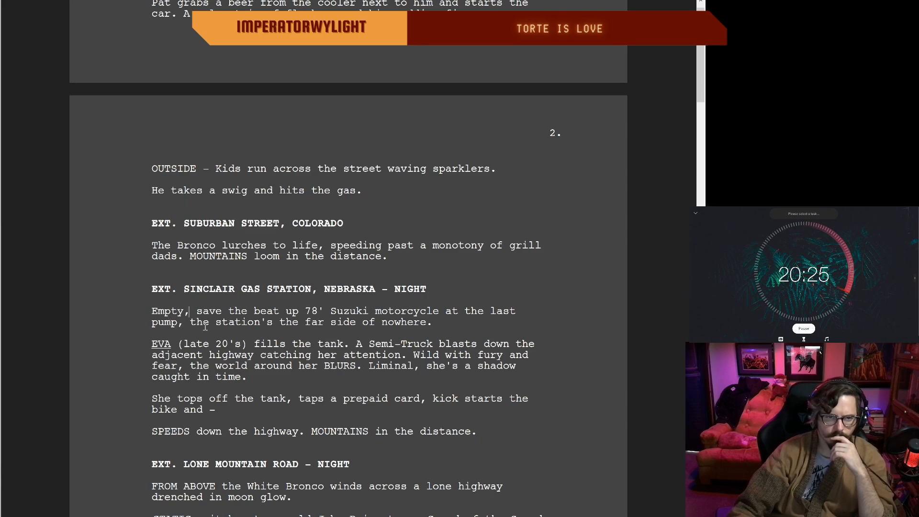
{"action": "double_click", "coordinate": [444, 324]}
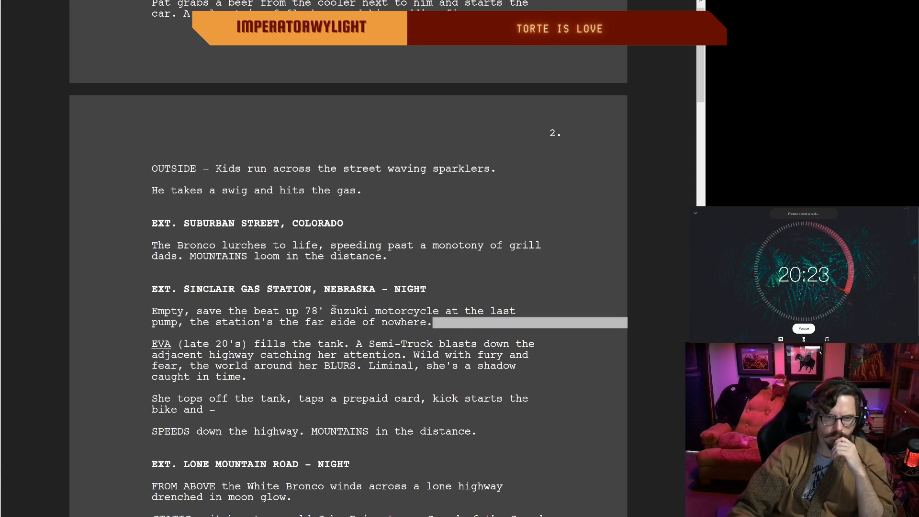
{"action": "left_click", "coordinate": [163, 347]}
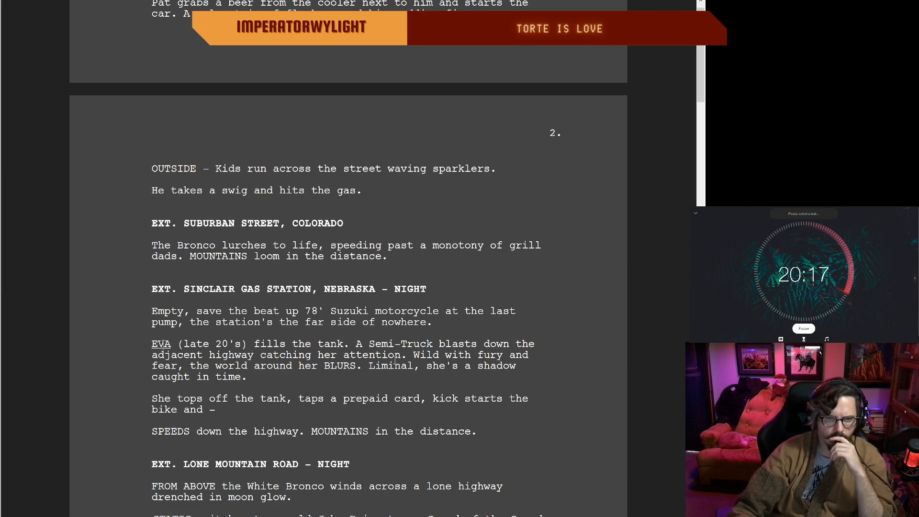
Step: Delete "with" from "Wild with fury and fear" in the paragraph about the passing Semi-Truck
{"action": "scroll", "coordinate": [392, 360], "scroll_direction": "up", "scroll_amount": 1}
{"action": "scroll", "coordinate": [494, 369], "scroll_direction": "down", "scroll_amount": 1}
{"action": "left_click", "coordinate": [471, 355]}
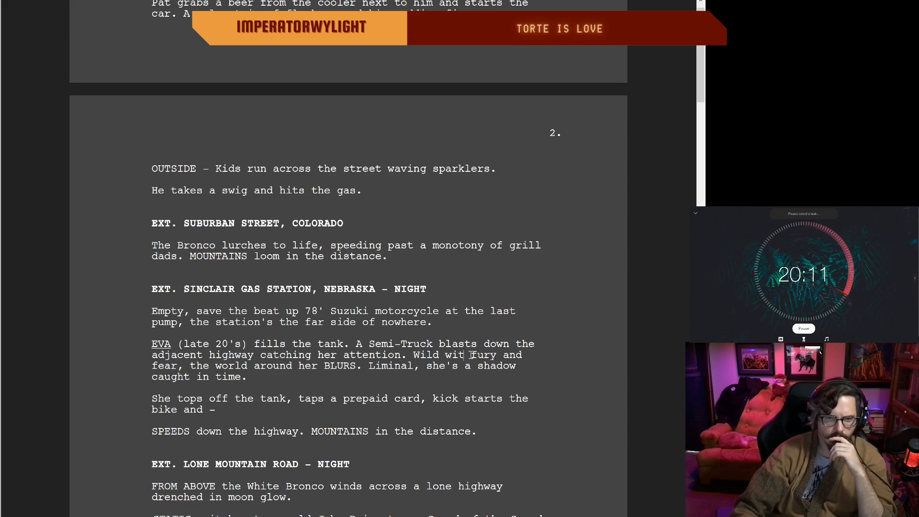
{"action": "key", "text": "BackSpace"}
{"action": "key", "text": "BackSpace"}
{"action": "key", "text": "BackSpace"}
{"action": "key", "text": "BackSpace"}
{"action": "key", "text": "BackSpace"}
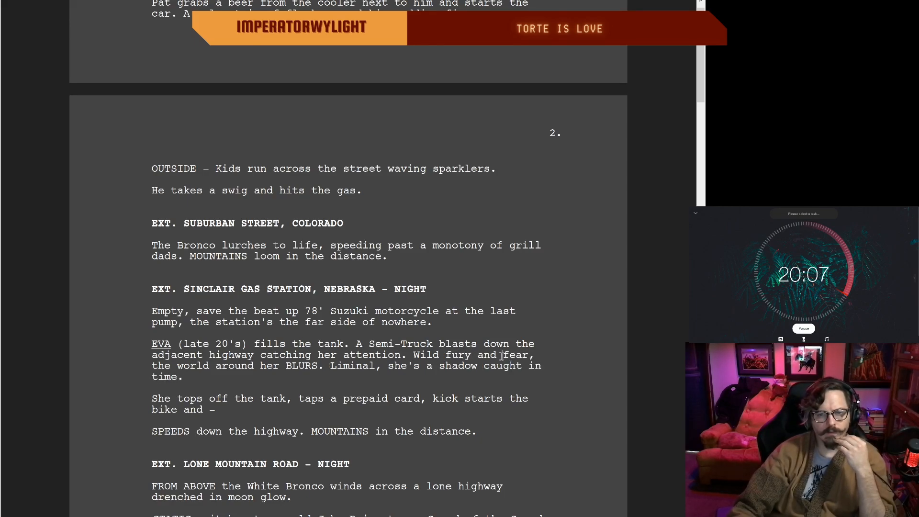
{"action": "left_click", "coordinate": [501, 355]}
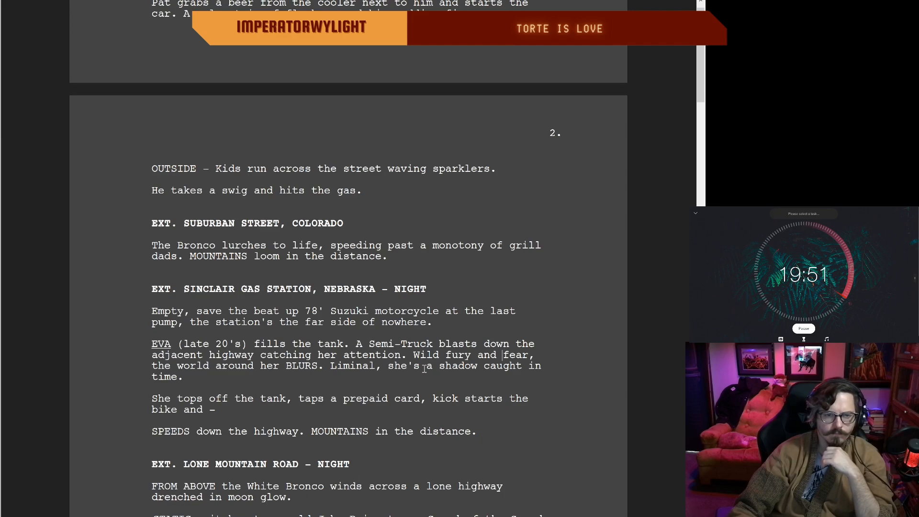
Step: Reinsert "with" between "Wild" and "fury" in Eva's Semi-Truck paragraph
{"action": "left_click_drag", "start_coordinate": [420, 366], "coordinate": [388, 366]}
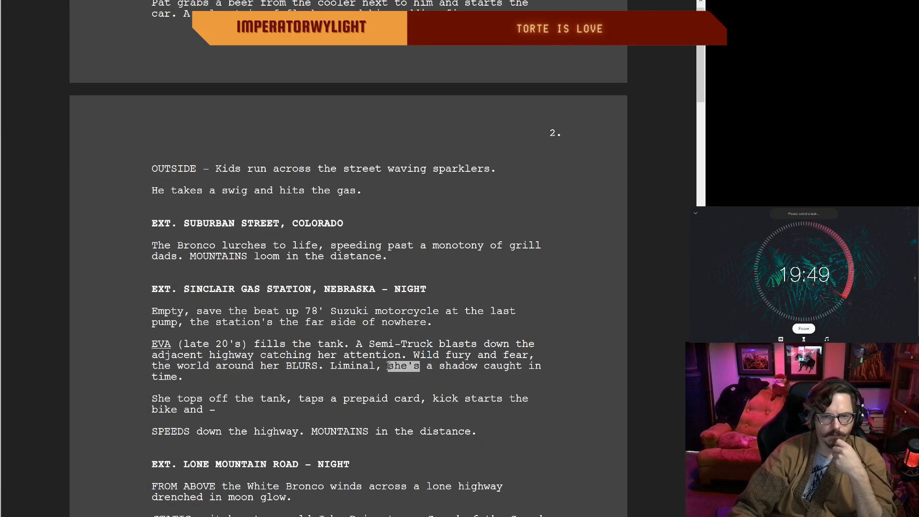
{"action": "left_click", "coordinate": [439, 361]}
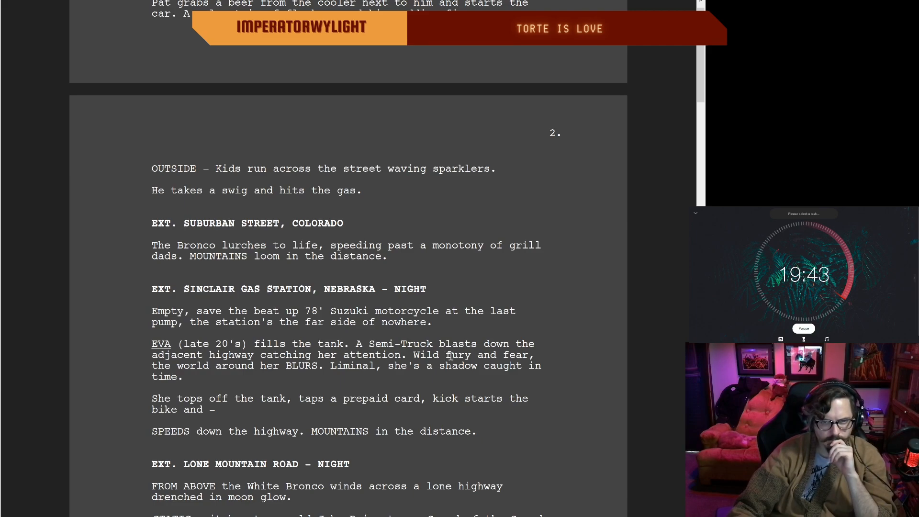
{"action": "type", "text": "with"}
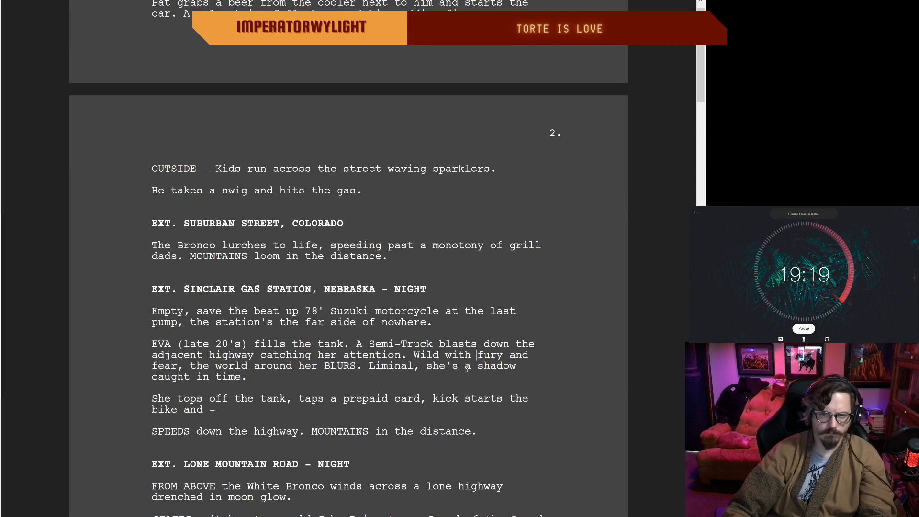
Step: Delete the sentence "Liminal, she's a shadow caught in time." at the end of Eva's introduction paragraph
{"action": "scroll", "coordinate": [467, 367], "scroll_direction": "up", "scroll_amount": 1}
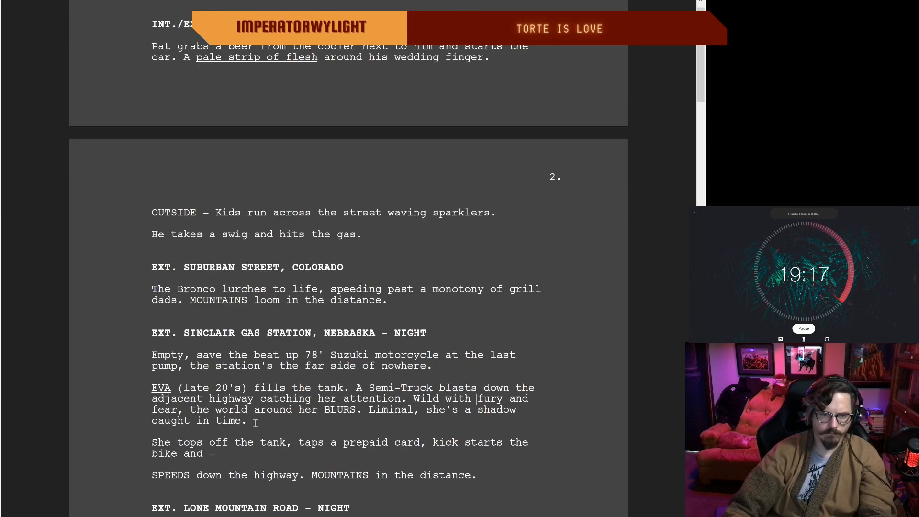
{"action": "left_click_drag", "start_coordinate": [256, 422], "coordinate": [382, 410]}
{"action": "key", "text": "BackSpace"}
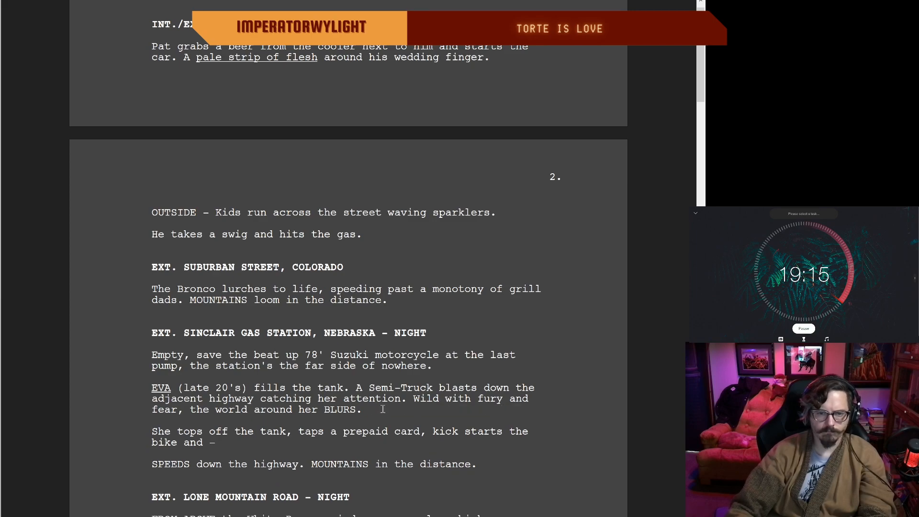
{"action": "key", "text": "BackSpace"}
Step: Try "Light", "She" and "A shadow" as openings for a new sentence after "BLURS." in Eva's paragraph
{"action": "scroll", "coordinate": [385, 402], "scroll_direction": "down", "scroll_amount": 1}
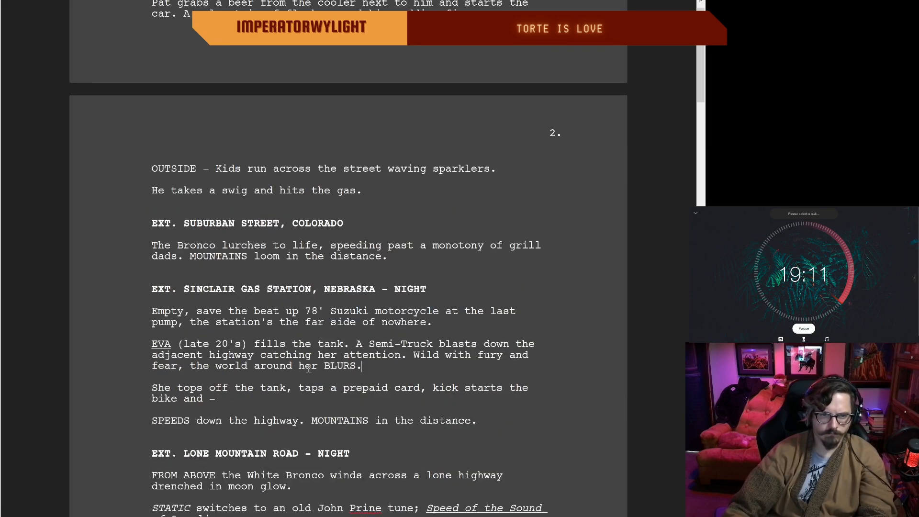
{"action": "type", "text": "Light"}
{"action": "key", "text": "BackSpace"}
{"action": "key", "text": "BackSpace"}
{"action": "key", "text": "BackSpace"}
{"action": "key", "text": "BackSpace"}
{"action": "key", "text": "BackSpace"}
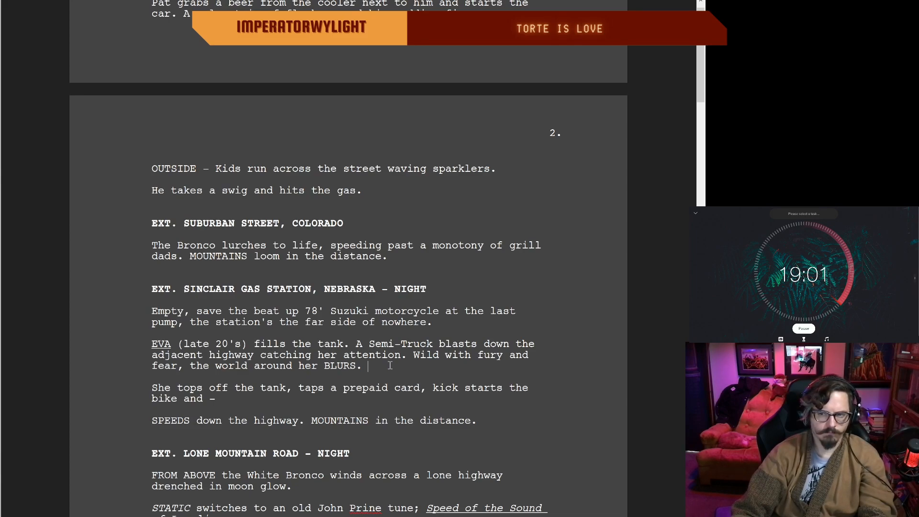
{"action": "type", "text": "She"}
{"action": "key", "text": "BackSpace"}
{"action": "key", "text": "BackSpace"}
{"action": "key", "text": "BackSpace"}
{"action": "type", "text": "A sha"}
{"action": "key", "text": "BackSpace"}
{"action": "key", "text": "BackSpace"}
{"action": "key", "text": "BackSpace"}
{"action": "type", "text": "shadow"}
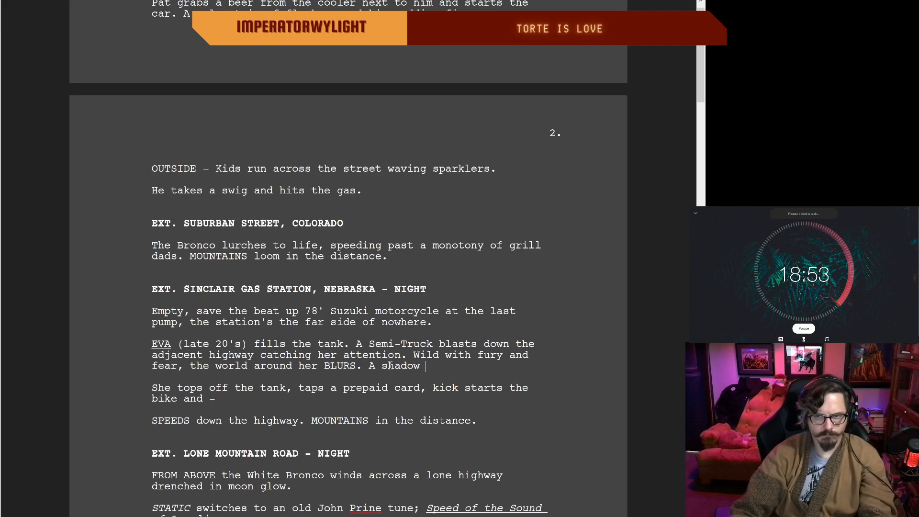
{"action": "key", "text": "BackSpace"}
{"action": "key", "text": "BackSpace"}
{"action": "key", "text": "BackSpace"}
{"action": "key", "text": "BackSpace"}
{"action": "key", "text": "BackSpace"}
{"action": "key", "text": "BackSpace"}
{"action": "key", "text": "BackSpace"}
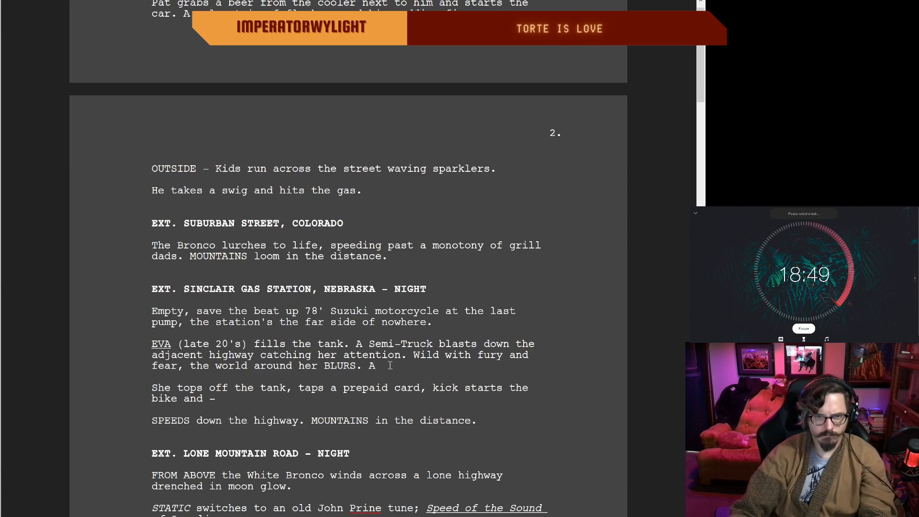
Step: Try "A moment" as the opening after "BLURS." and clear the text back to "BLURS"
{"action": "type", "text": "moment"}
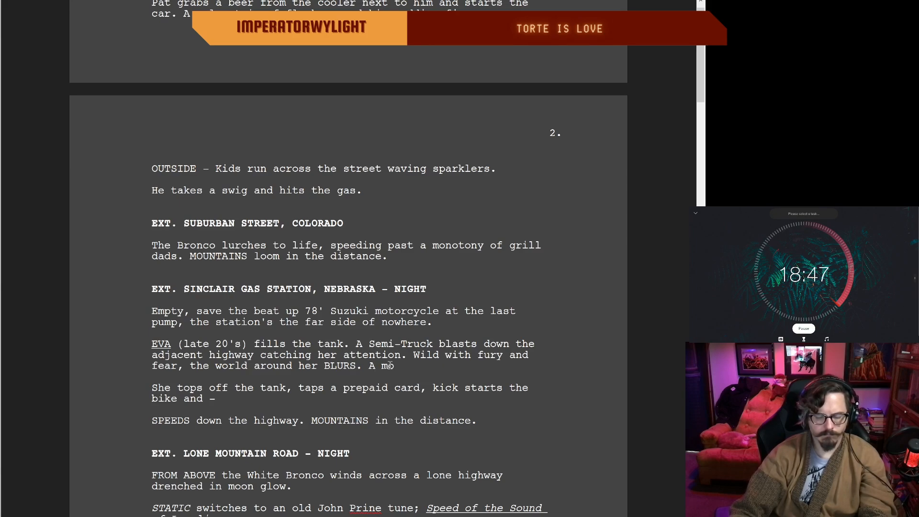
{"action": "key", "text": "BackSpace"}
{"action": "key", "text": "BackSpace"}
{"action": "key", "text": "BackSpace"}
{"action": "key", "text": "BackSpace"}
{"action": "key", "text": "BackSpace"}
{"action": "key", "text": "BackSpace"}
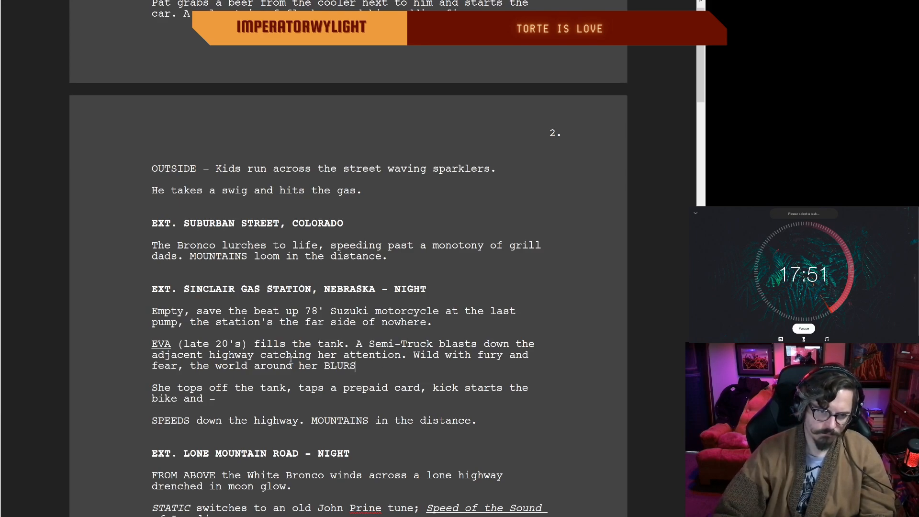
Step: Try continuing the sentence after "BLURS" with a comma and "she's on", and restore the closing period
{"action": "type", "text": ","}
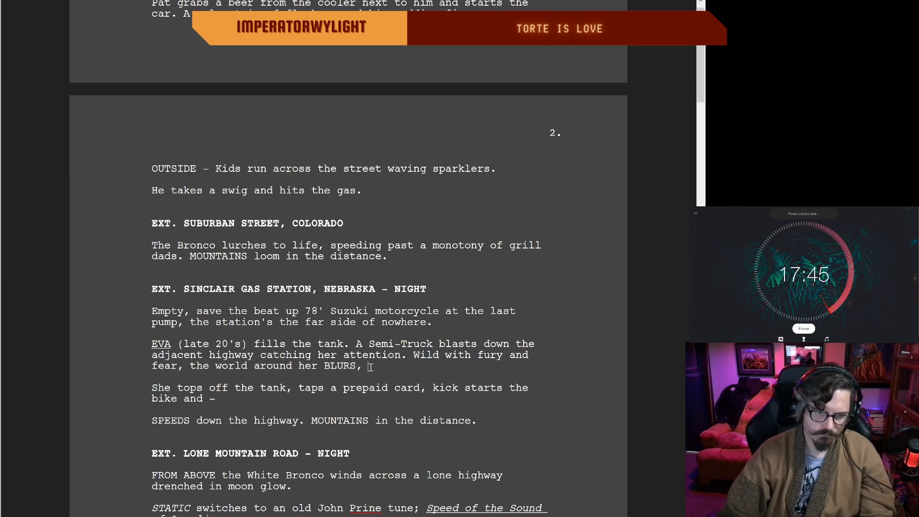
{"action": "type", "text": "she"}
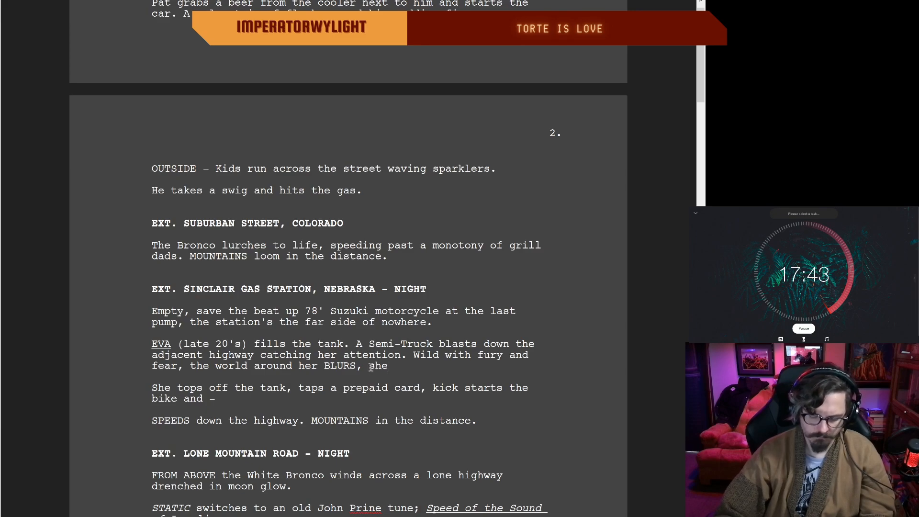
{"action": "type", "text": "'s on th"}
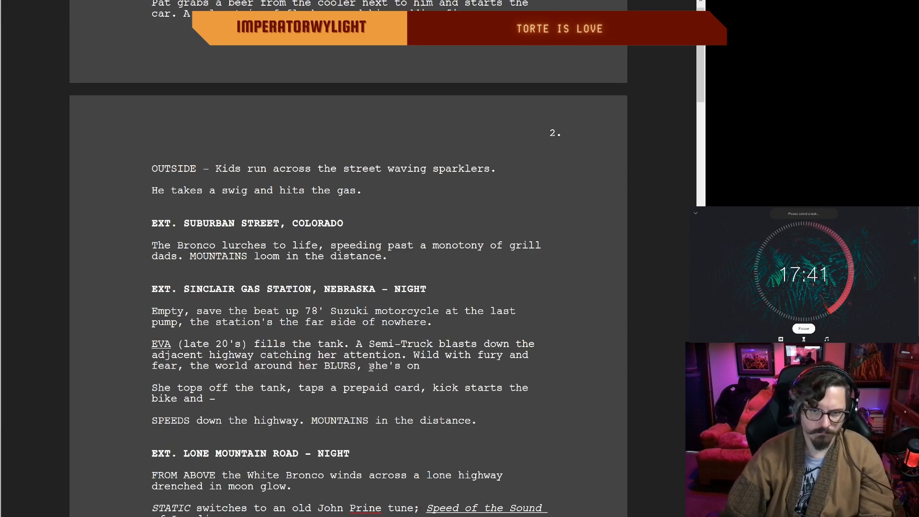
{"action": "key", "text": "BackSpace"}
{"action": "key", "text": "BackSpace"}
{"action": "key", "text": "BackSpace"}
{"action": "key", "text": "BackSpace"}
{"action": "key", "text": "BackSpace"}
{"action": "key", "text": "BackSpace"}
{"action": "key", "text": "BackSpace"}
{"action": "key", "text": "BackSpace"}
{"action": "key", "text": "BackSpace"}
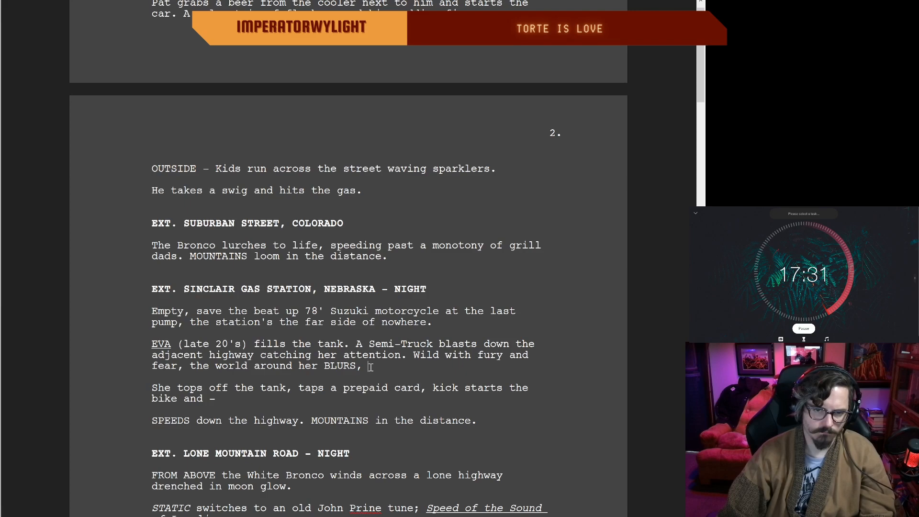
{"action": "key", "text": "BackSpace"}
{"action": "key", "text": "BackSpace"}
{"action": "type", "text": "."}
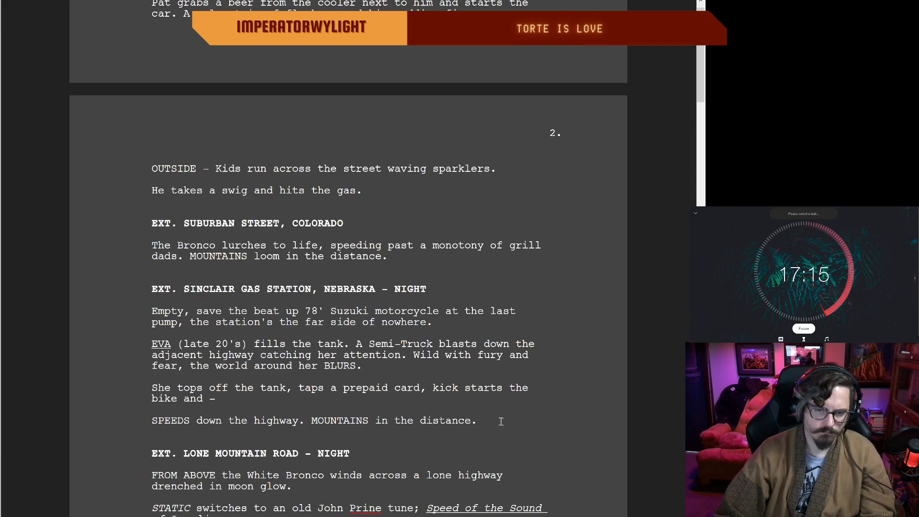
Step: Add the sentence "A shadow being swallowed by time." after "BLURS." at the end of Eva's paragraph
{"action": "scroll", "coordinate": [500, 421], "scroll_direction": "down", "scroll_amount": 3}
{"action": "left_click", "coordinate": [365, 246]}
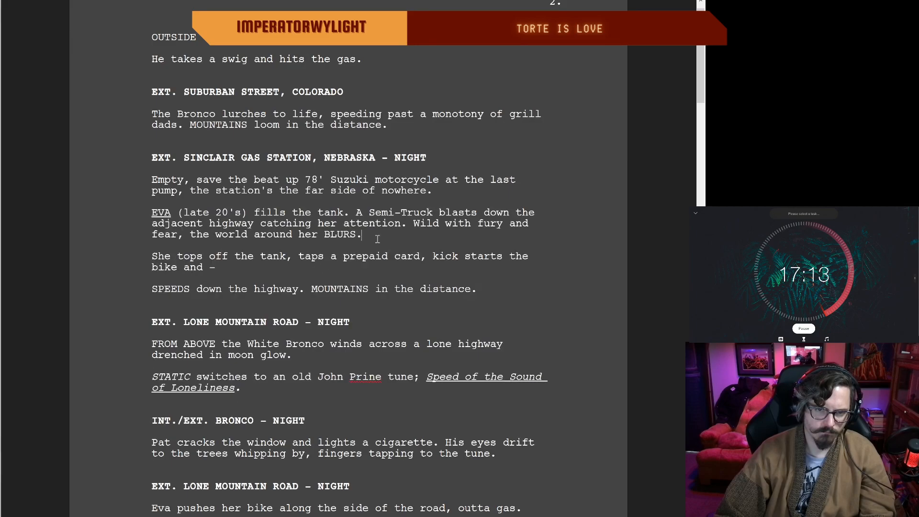
{"action": "scroll", "coordinate": [241, 223], "scroll_direction": "up", "scroll_amount": 10}
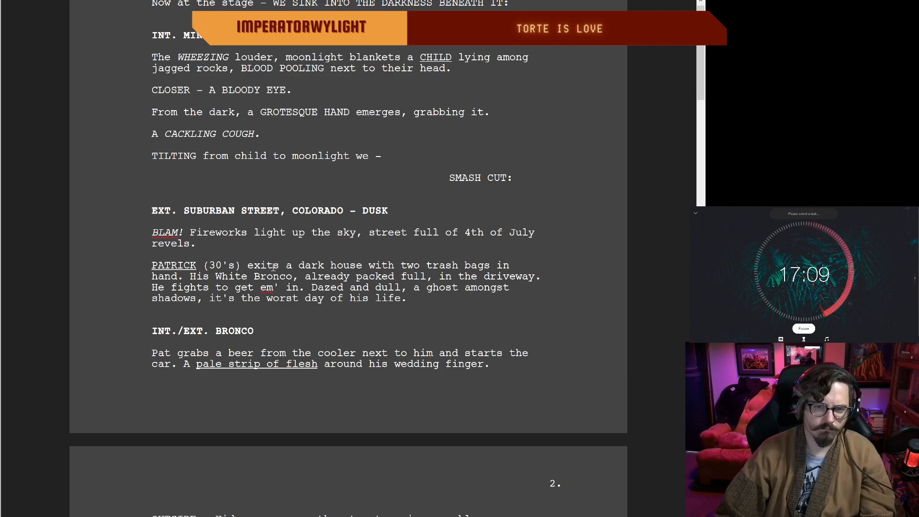
{"action": "scroll", "coordinate": [282, 293], "scroll_direction": "down", "scroll_amount": 6}
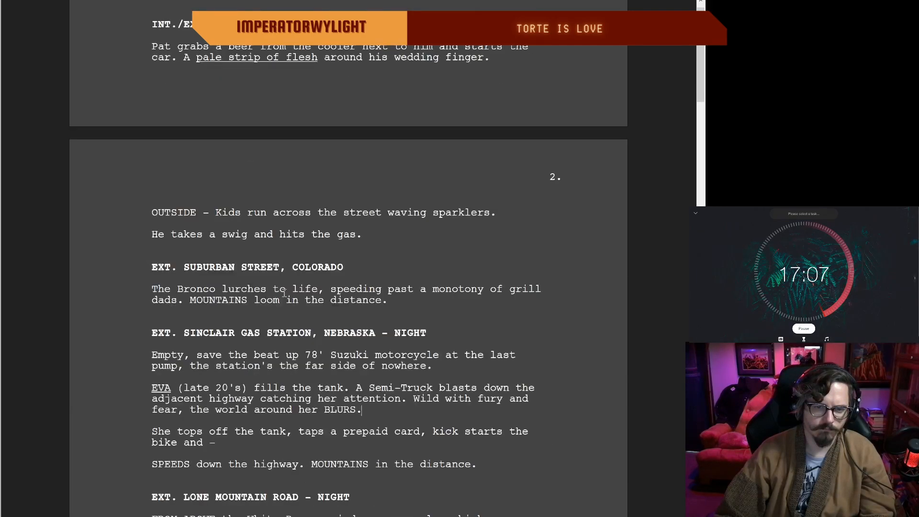
{"action": "scroll", "coordinate": [316, 337], "scroll_direction": "down", "scroll_amount": 2}
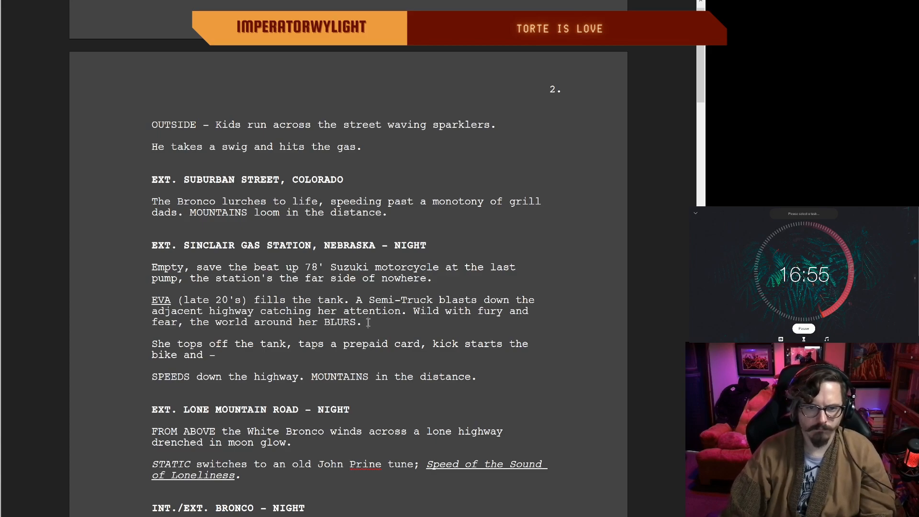
{"action": "type", "text": "A sahdo"}
{"action": "key", "text": "BackSpace"}
{"action": "key", "text": "BackSpace"}
{"action": "key", "text": "BackSpace"}
{"action": "key", "text": "BackSpace"}
{"action": "type", "text": "hd"}
{"action": "key", "text": "BackSpace"}
{"action": "key", "text": "BackSpace"}
{"action": "type", "text": "had"}
{"action": "key", "text": "BackSpace"}
{"action": "key", "text": "BackSpace"}
{"action": "key", "text": "BackSpace"}
{"action": "key", "text": "BackSpace"}
{"action": "type", "text": "A sh"}
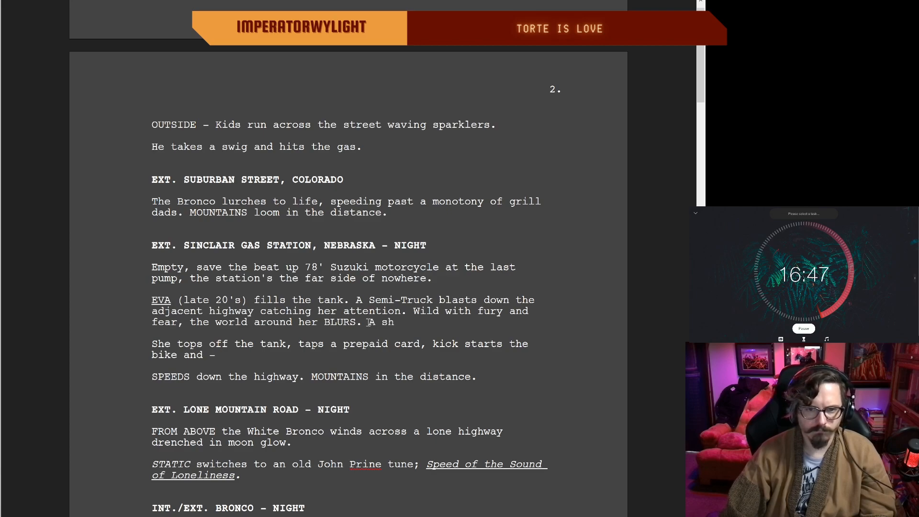
{"action": "type", "text": "adow being "}
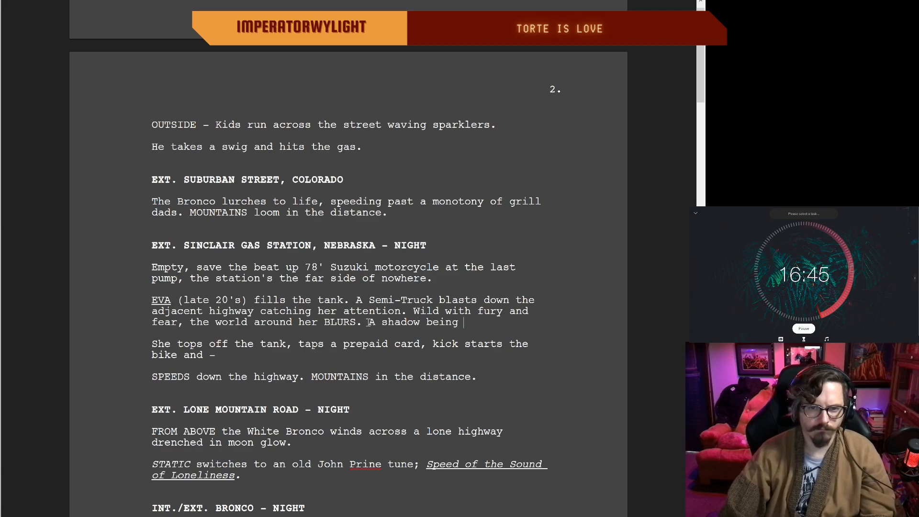
{"action": "type", "text": "swallowed ny"}
{"action": "key", "text": "BackSpace"}
{"action": "key", "text": "BackSpace"}
{"action": "type", "text": "by time."}
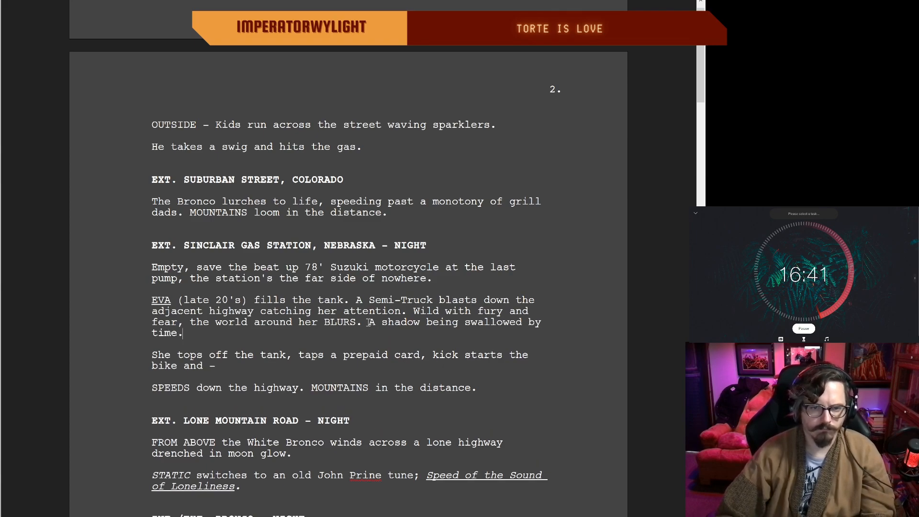
Step: Insert "on the edge" after "A shadow" and delete "being" in the last sentence of Eva's paragraph
{"action": "left_click", "coordinate": [425, 322]}
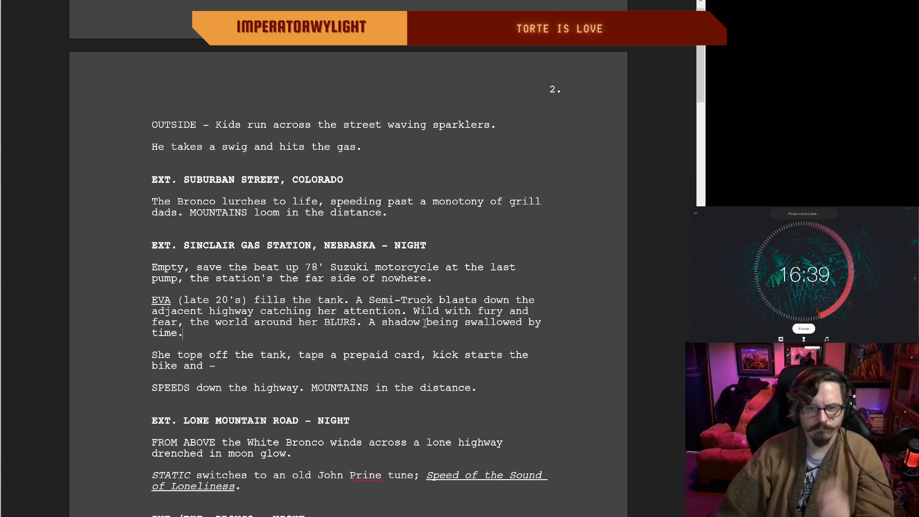
{"action": "type", "text": "on the edge"}
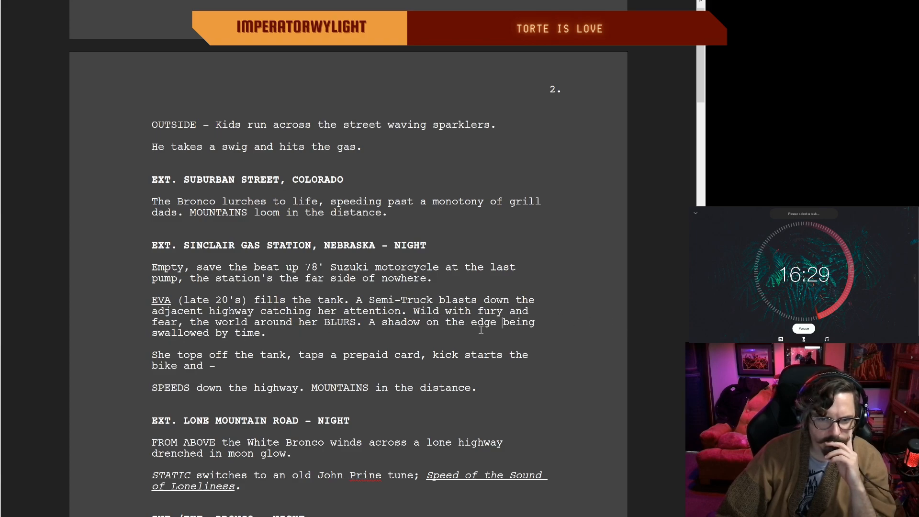
{"action": "left_click_drag", "start_coordinate": [536, 322], "coordinate": [502, 329]}
{"action": "double_click", "coordinate": [517, 322]}
{"action": "key", "text": "BackSpace"}
{"action": "key", "text": "BackSpace"}
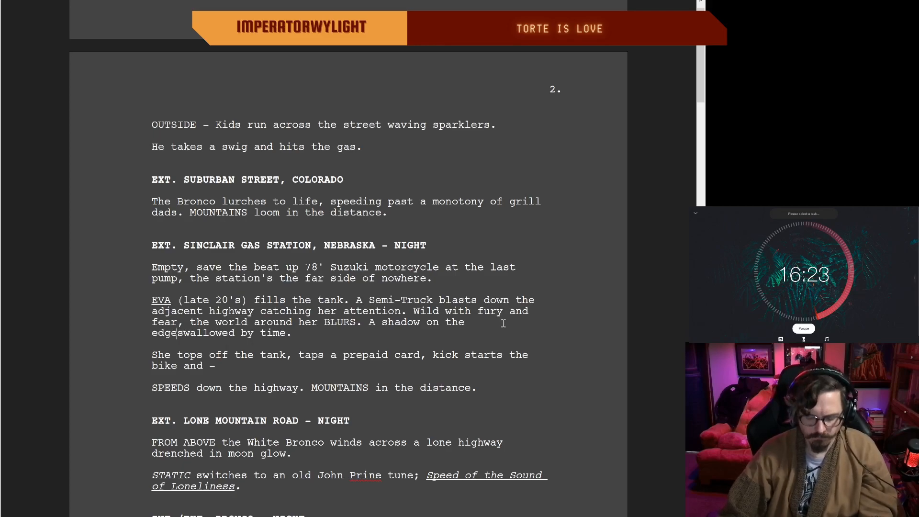
Step: Try ", succumbing" after "on the edge" and remove it together with the word "edge"
{"action": "type", "text": ", succumbin"}
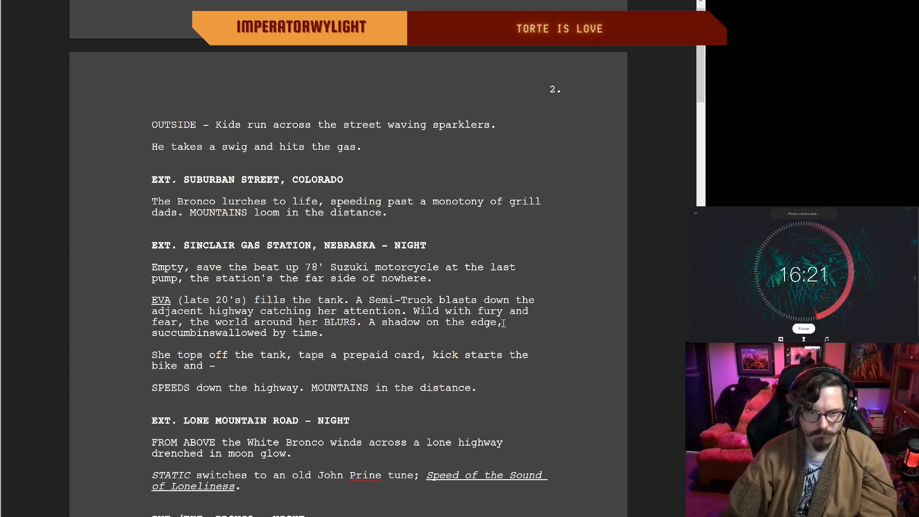
{"action": "type", "text": "g"}
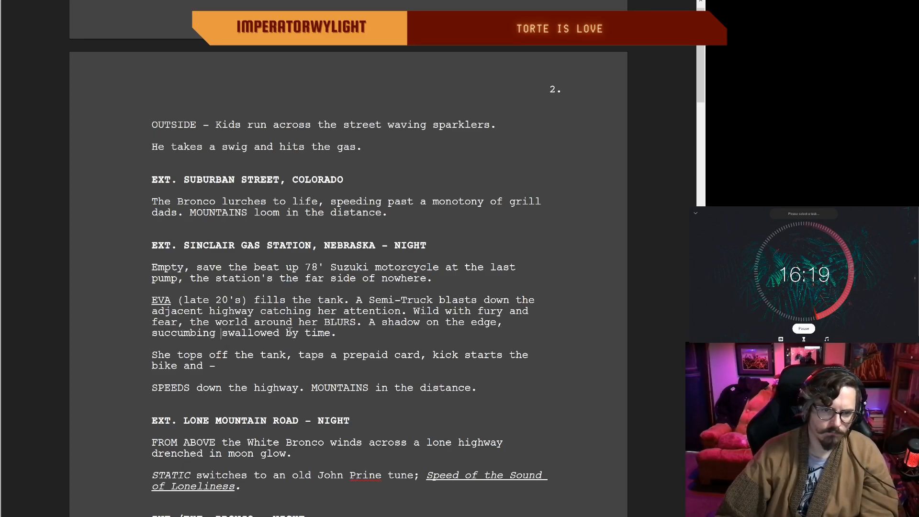
{"action": "key", "text": "BackSpace"}
{"action": "key", "text": "BackSpace"}
{"action": "key", "text": "BackSpace"}
{"action": "key", "text": "BackSpace"}
{"action": "key", "text": "BackSpace"}
{"action": "key", "text": "BackSpace"}
{"action": "key", "text": "BackSpace"}
{"action": "key", "text": "BackSpace"}
{"action": "key", "text": "BackSpace"}
{"action": "key", "text": "BackSpace"}
{"action": "key", "text": "BackSpace"}
{"action": "key", "text": "BackSpace"}
{"action": "key", "text": "BackSpace"}
{"action": "key", "text": "BackSpace"}
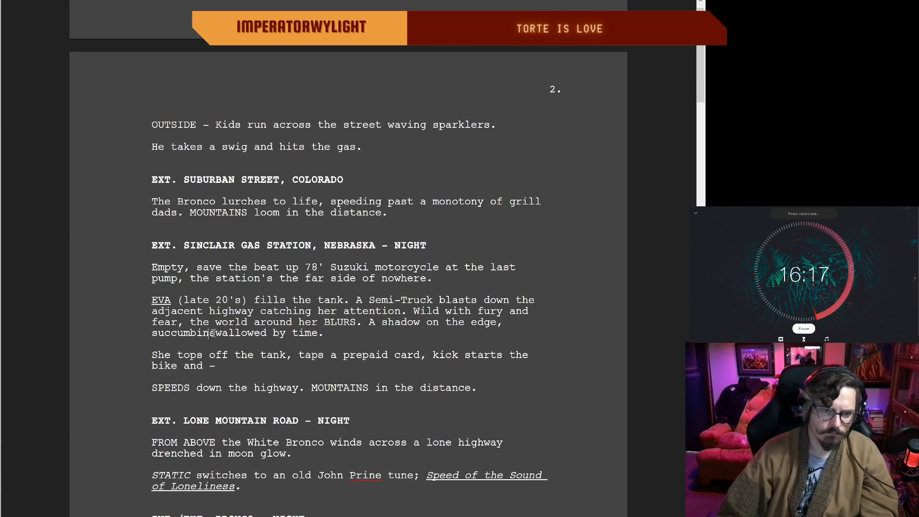
{"action": "key", "text": "BackSpace"}
{"action": "key", "text": "BackSpace"}
{"action": "key", "text": "BackSpace"}
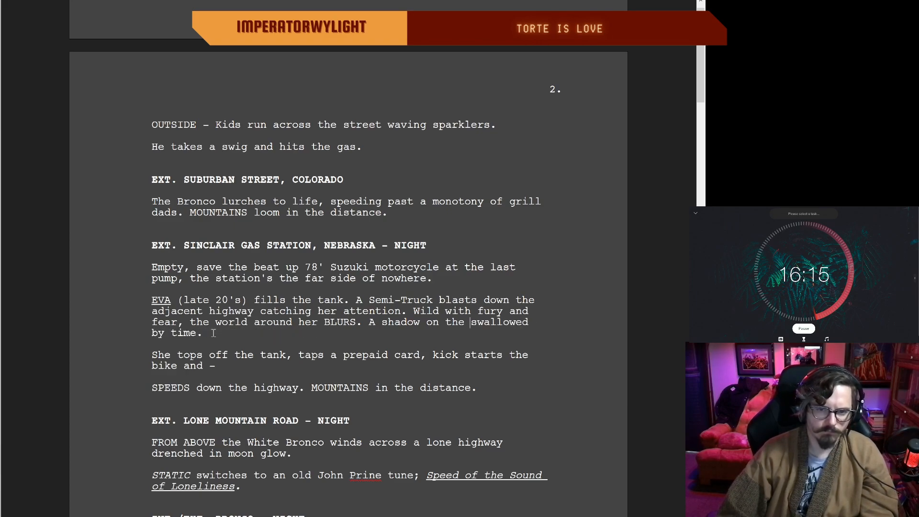
Step: Join the shadow phrase to the preceding sentence as "BLURS, a shadow" and delete the leftover "on the" before "swallowed by time"
{"action": "left_click", "coordinate": [213, 332]}
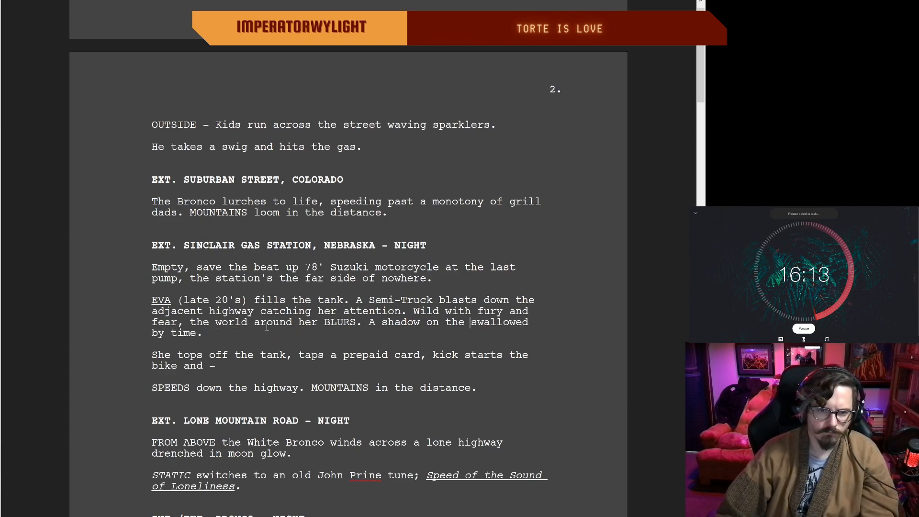
{"action": "left_click", "coordinate": [368, 322]}
{"action": "key", "text": "BackSpace"}
{"action": "key", "text": "BackSpace"}
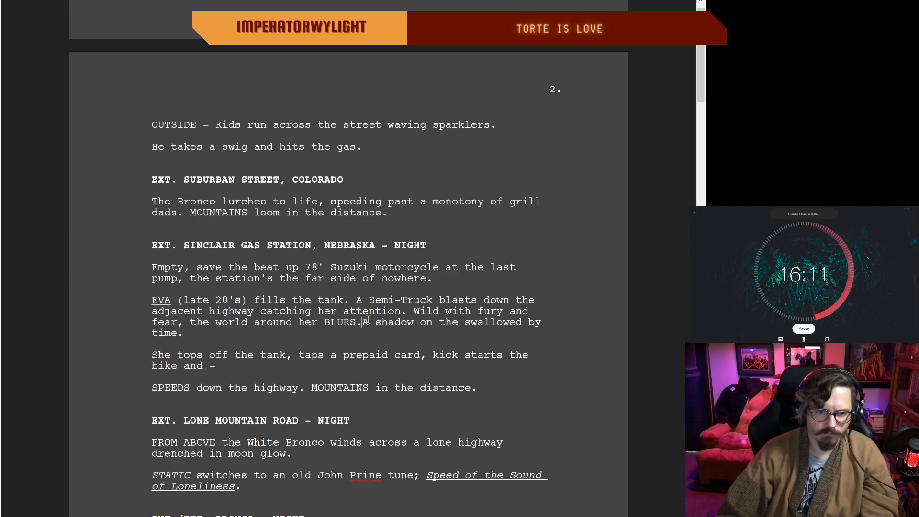
{"action": "type", "text": ","}
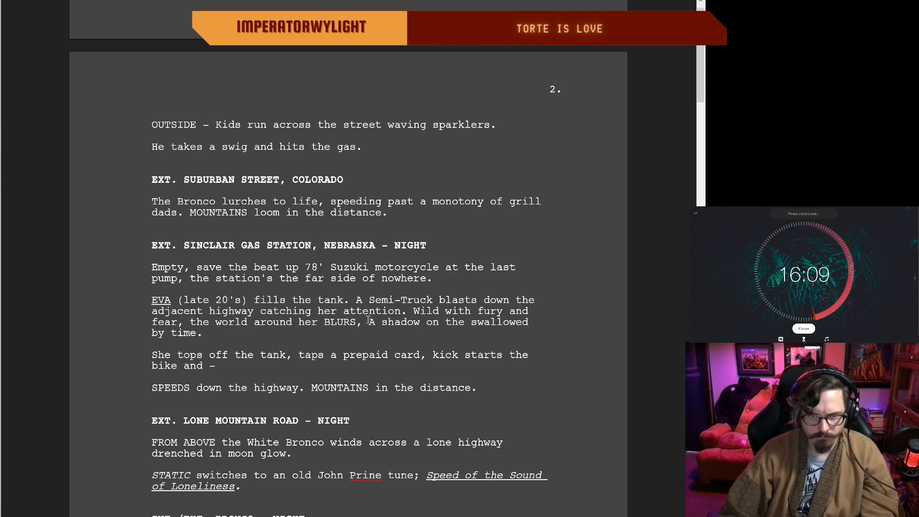
{"action": "key", "text": "Delete"}
{"action": "type", "text": "a"}
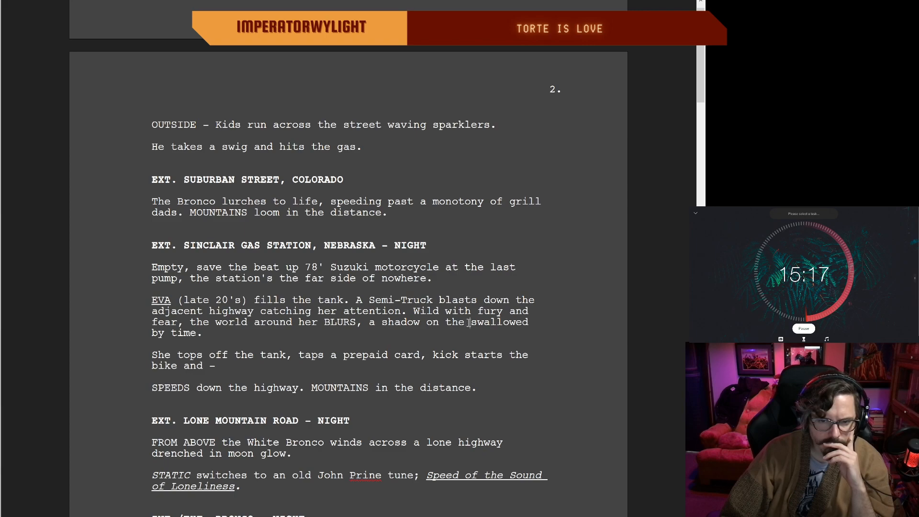
{"action": "left_click_drag", "start_coordinate": [468, 322], "coordinate": [426, 322]}
{"action": "key", "text": "BackSpace"}
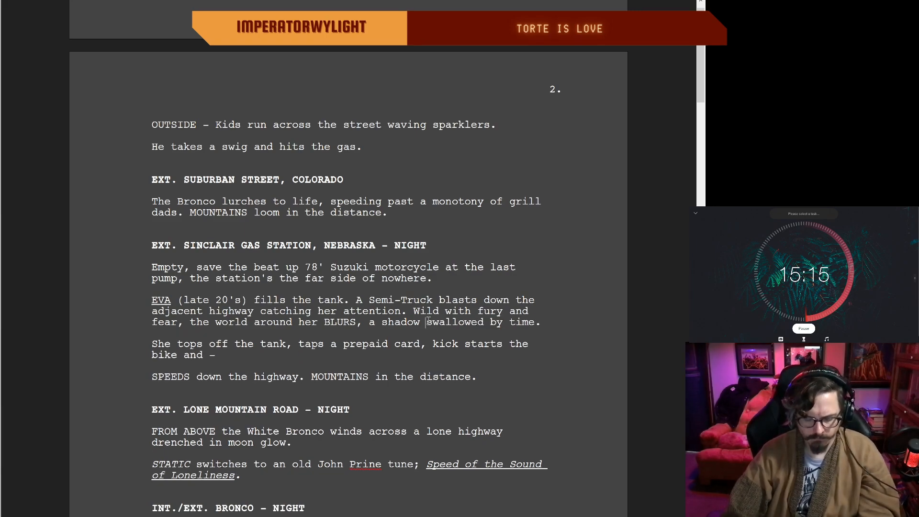
Step: Insert "being" before "swallowed by time" at the end of Eva's paragraph
{"action": "type", "text": "being"}
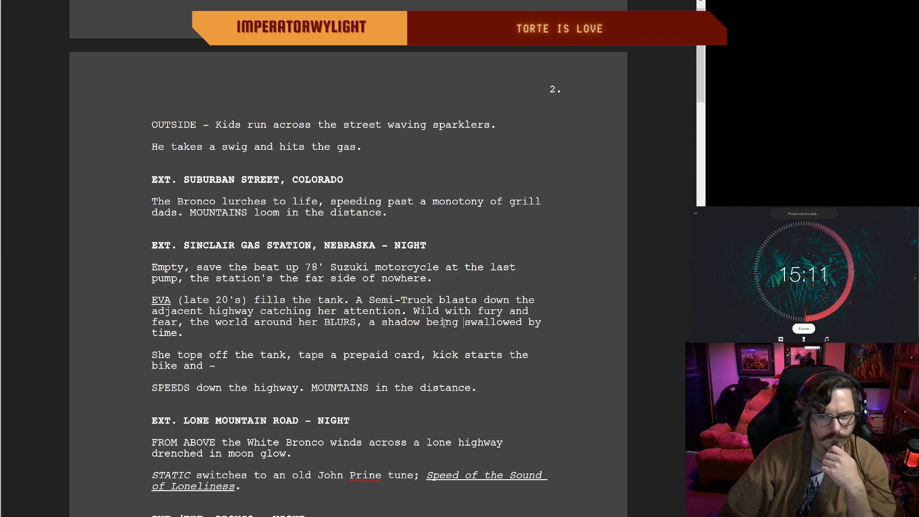
{"action": "double_click", "coordinate": [189, 333]}
{"action": "left_click", "coordinate": [178, 334]}
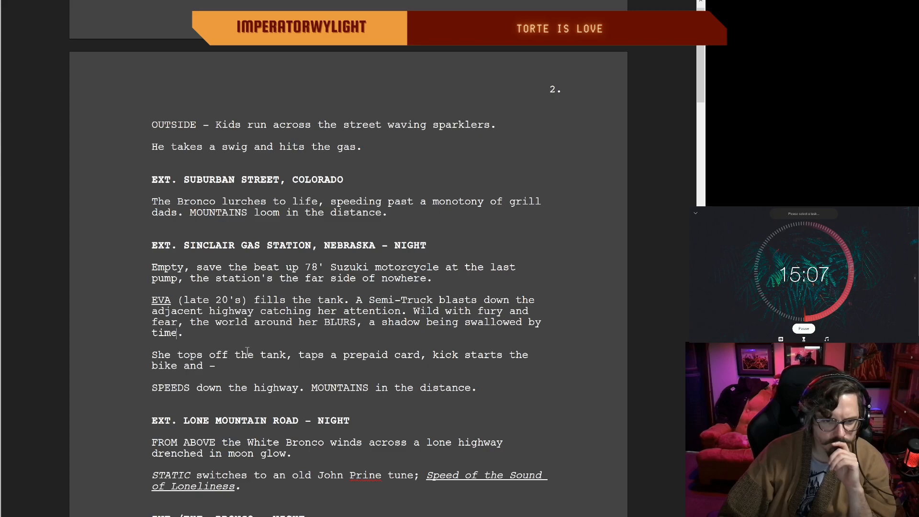
Step: Try "the" in place of "a" before "prepaid card" in the tank line and put "a" back
{"action": "left_click", "coordinate": [338, 353]}
{"action": "key", "text": "BackSpace"}
{"action": "type", "text": "the"}
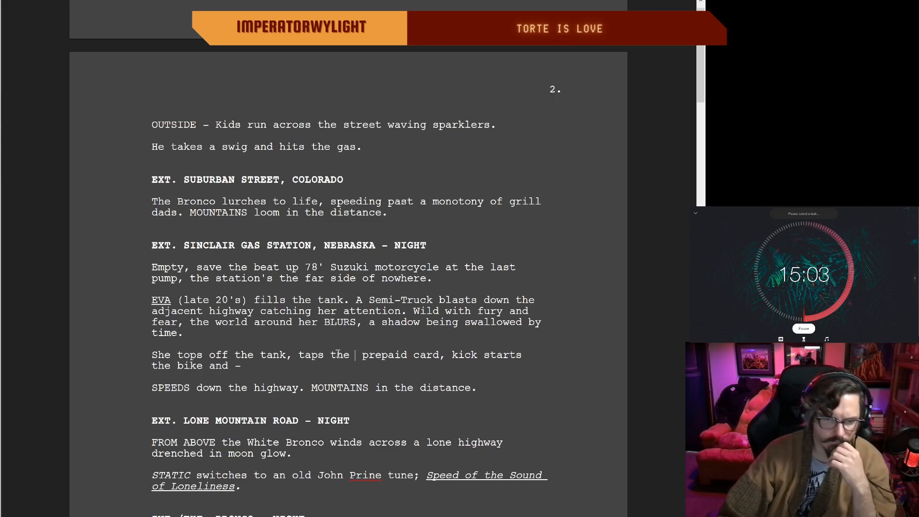
{"action": "key", "text": "BackSpace"}
{"action": "key", "text": "BackSpace"}
{"action": "key", "text": "BackSpace"}
{"action": "key", "text": "BackSpace"}
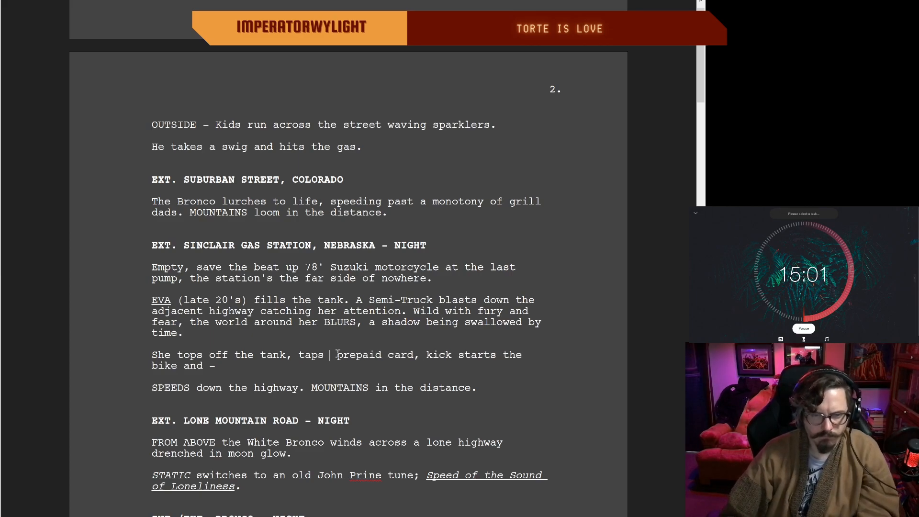
{"action": "type", "text": "a"}
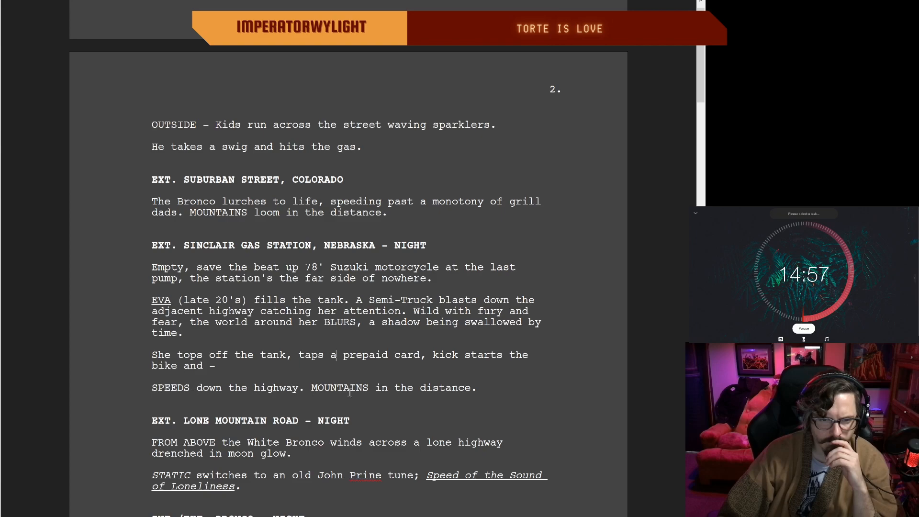
Step: Replace "a" with "the" before "lone highway" in the FROM ABOVE line of the Lone Mountain Road scene
{"action": "scroll", "coordinate": [499, 386], "scroll_direction": "up", "scroll_amount": 1}
{"action": "scroll", "coordinate": [499, 387], "scroll_direction": "down", "scroll_amount": 3}
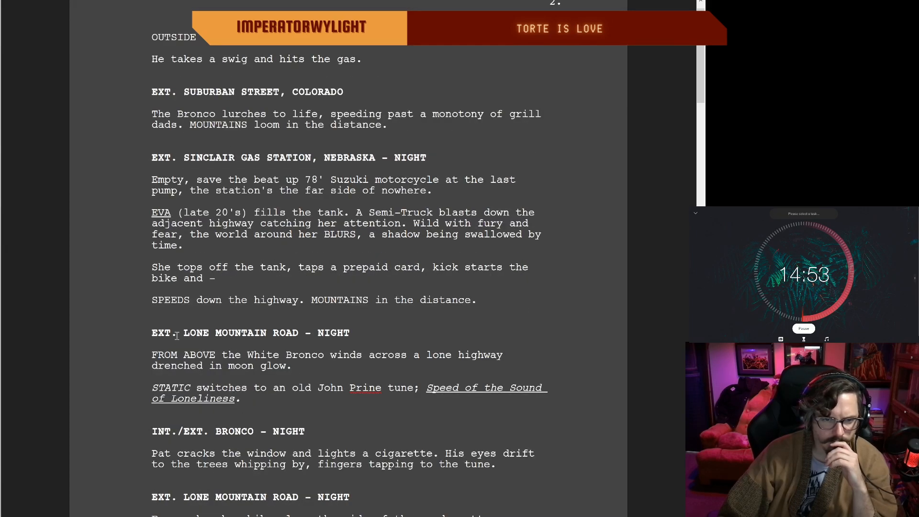
{"action": "scroll", "coordinate": [347, 338], "scroll_direction": "down", "scroll_amount": 3}
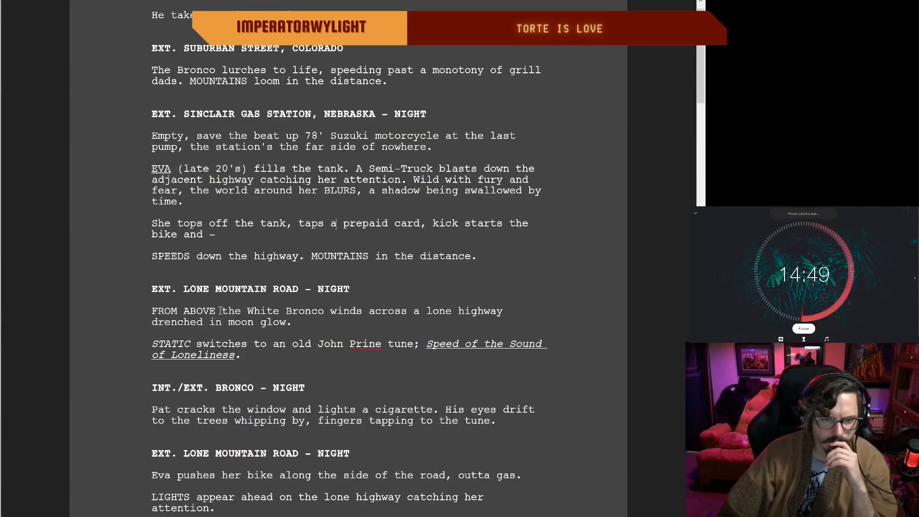
{"action": "scroll", "coordinate": [221, 311], "scroll_direction": "down", "scroll_amount": 3}
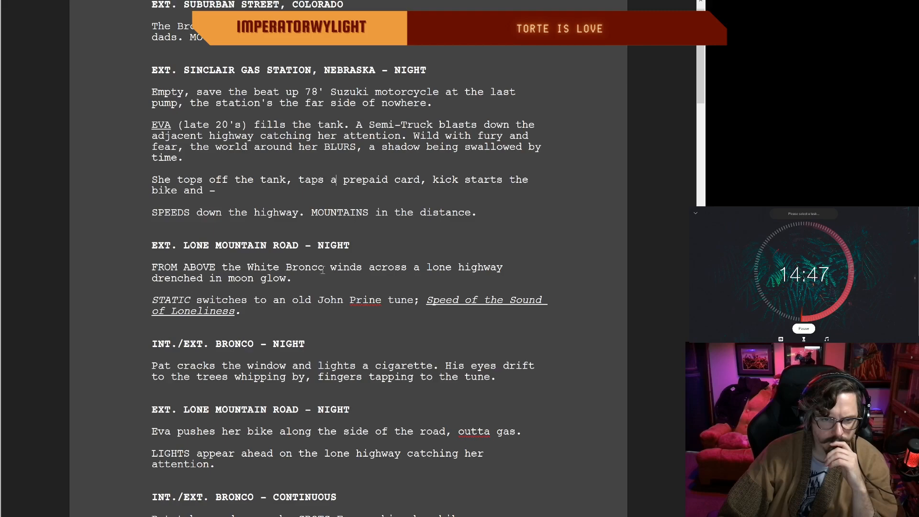
{"action": "left_click", "coordinate": [420, 267]}
{"action": "key", "text": "BackSpace"}
{"action": "type", "text": "the"}
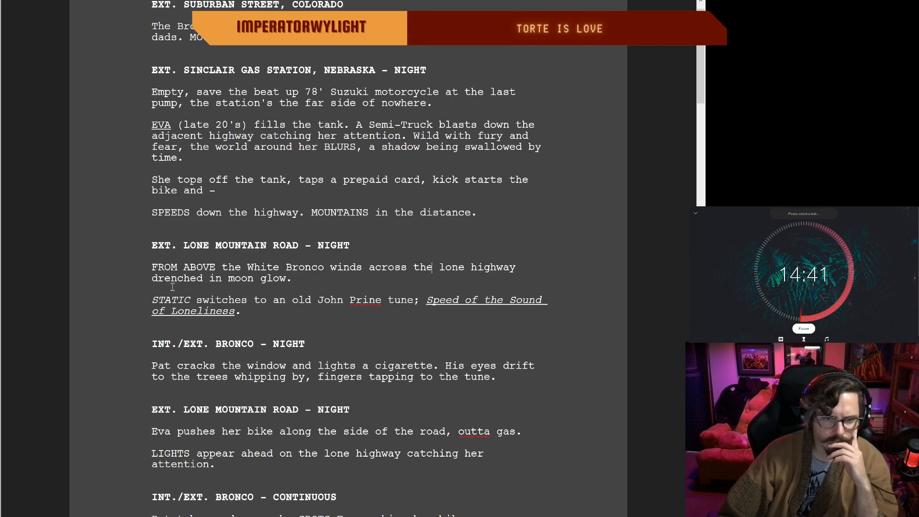
Step: Change "across" to "along" so the Bronco line reads "winds along the lone highway"
{"action": "left_click", "coordinate": [406, 267]}
{"action": "key", "text": "BackSpace"}
{"action": "key", "text": "BackSpace"}
{"action": "key", "text": "BackSpace"}
{"action": "key", "text": "BackSpace"}
{"action": "key", "text": "BackSpace"}
{"action": "type", "text": "long"}
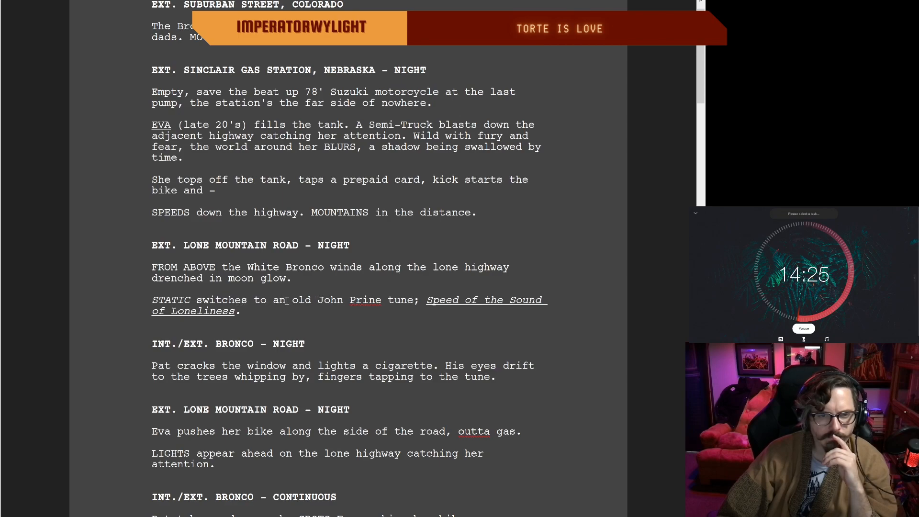
Step: Replace "switches to" with "forms" after "STATIC" in the line about the old tune
{"action": "left_click", "coordinate": [245, 300]}
{"action": "key", "text": "BackSpace"}
{"action": "key", "text": "BackSpace"}
{"action": "key", "text": "BackSpace"}
{"action": "key", "text": "BackSpace"}
{"action": "key", "text": "BackSpace"}
{"action": "key", "text": "BackSpace"}
{"action": "key", "text": "BackSpace"}
{"action": "key", "text": "BackSpace"}
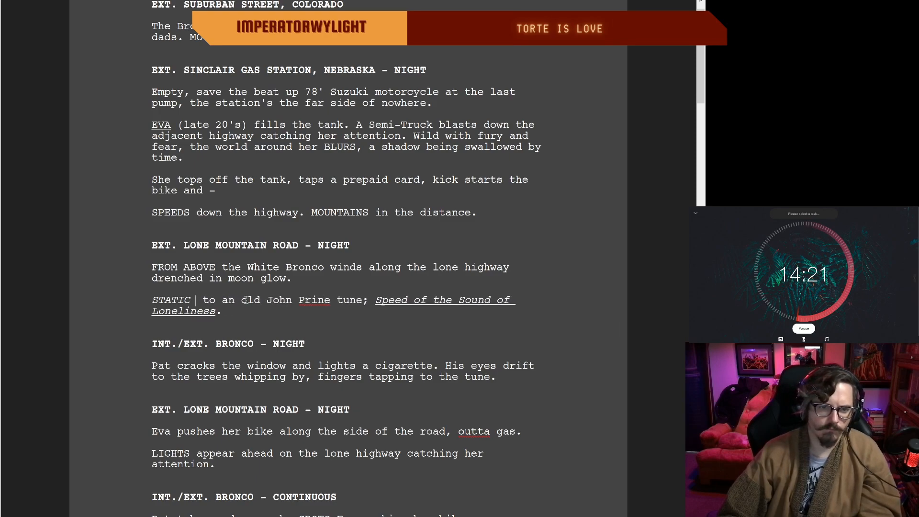
{"action": "type", "text": "fr"}
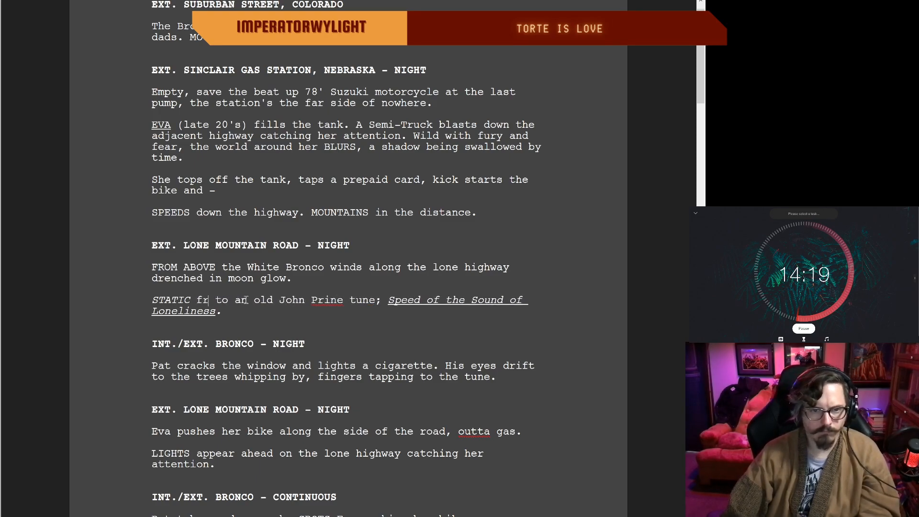
{"action": "type", "text": "oms"}
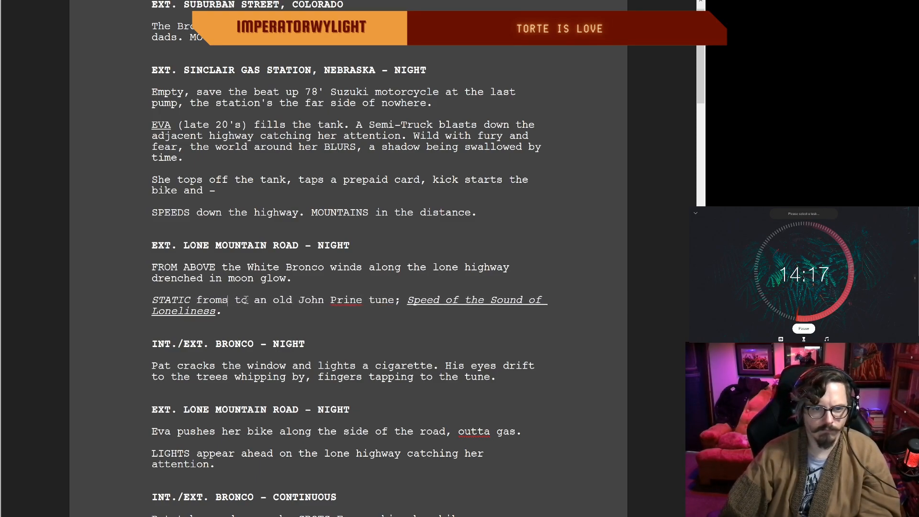
{"action": "key", "text": "Delete"}
{"action": "key", "text": "Delete"}
{"action": "key", "text": "Delete"}
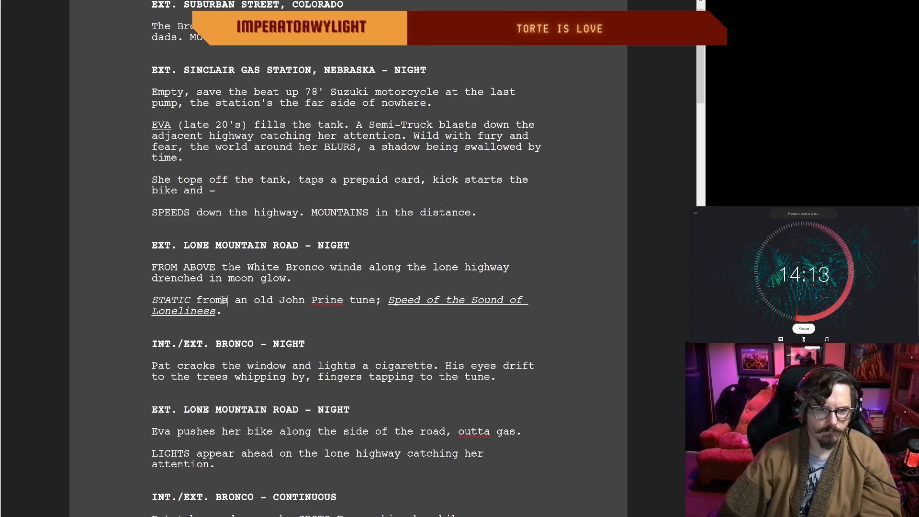
{"action": "key", "text": "BackSpace"}
{"action": "key", "text": "BackSpace"}
{"action": "key", "text": "BackSpace"}
{"action": "key", "text": "BackSpace"}
{"action": "type", "text": "orms"}
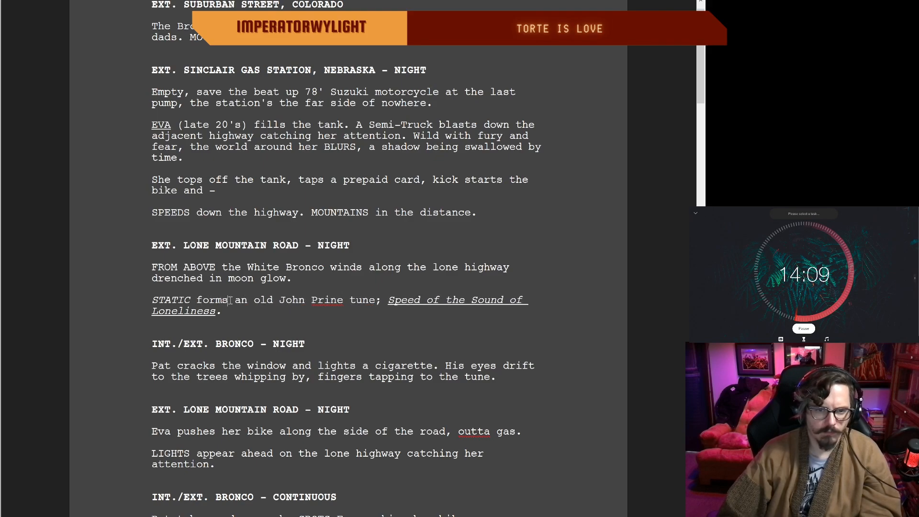
Step: Expand the opening of the tune line to "RADIO STATIC forms into" by adding "RADIO" and "into"
{"action": "scroll", "coordinate": [196, 285], "scroll_direction": "up", "scroll_amount": 1}
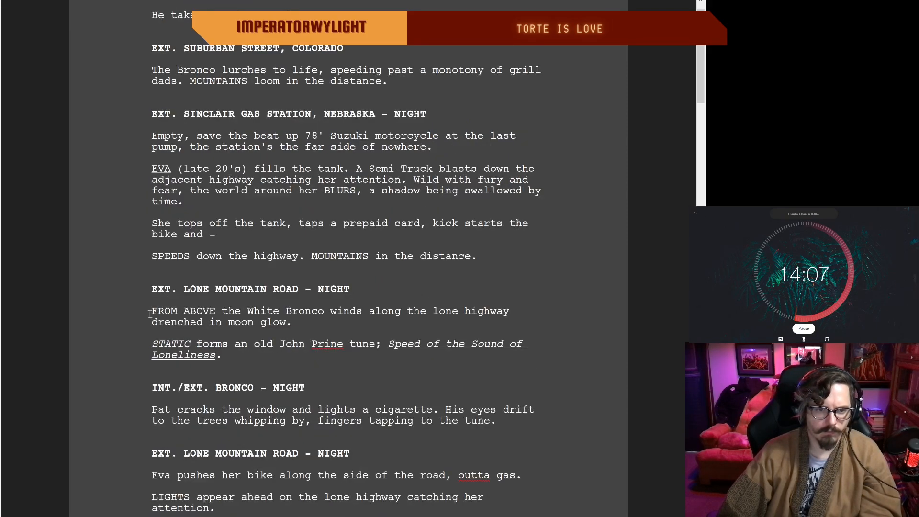
{"action": "scroll", "coordinate": [154, 343], "scroll_direction": "up", "scroll_amount": 1}
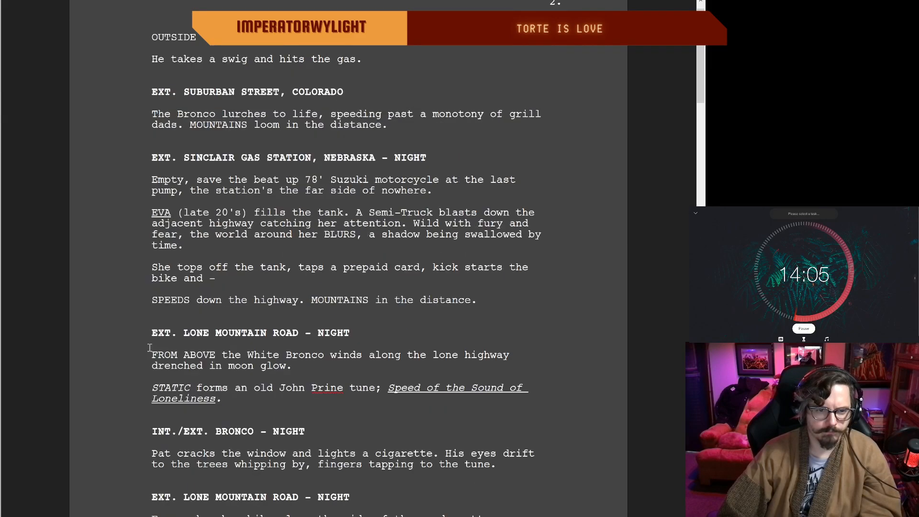
{"action": "left_click", "coordinate": [148, 388]}
{"action": "type", "text": "RADIO"}
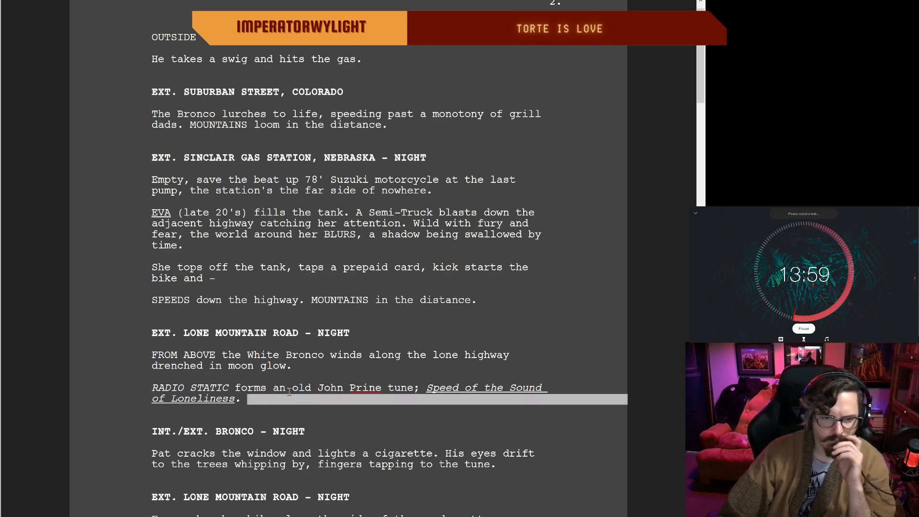
{"action": "left_click", "coordinate": [273, 387]}
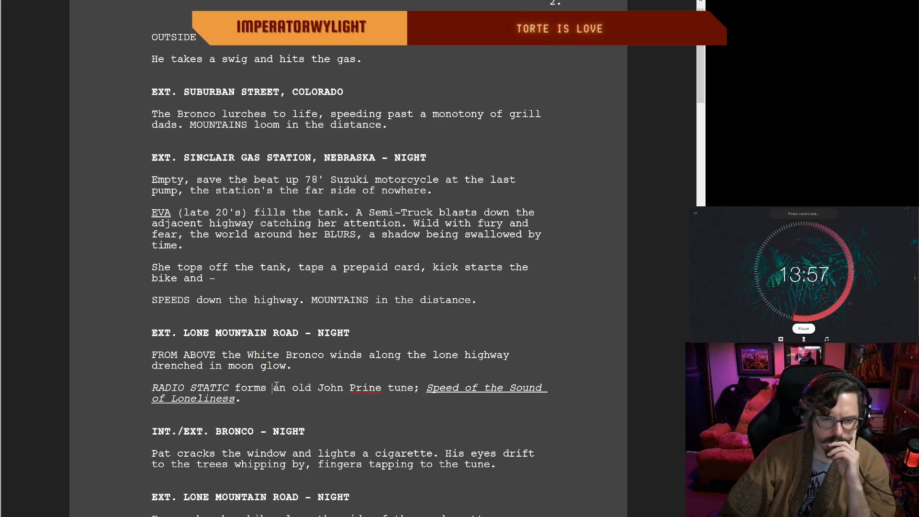
{"action": "type", "text": "into"}
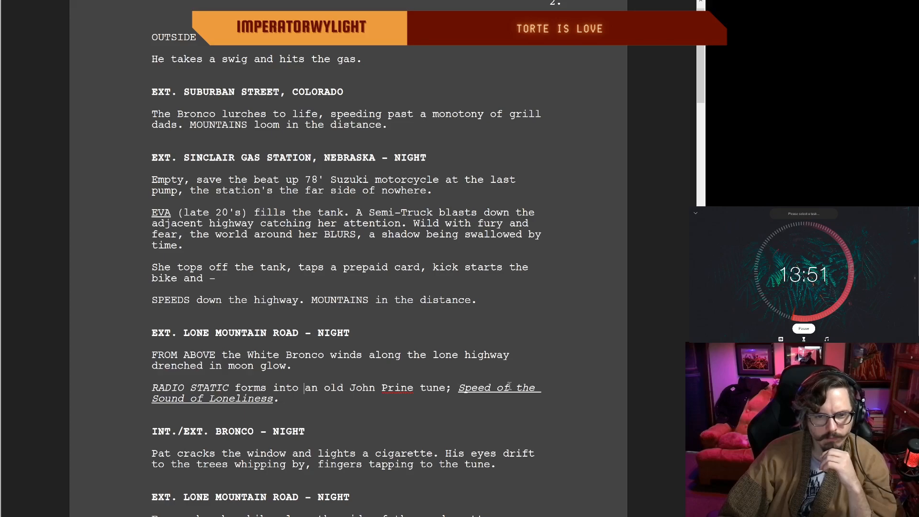
Step: Change "His eyes drift" to "Eyes drifting" in Pat's cigarette paragraph of the Bronco scene
{"action": "scroll", "coordinate": [372, 396], "scroll_direction": "down", "scroll_amount": 2}
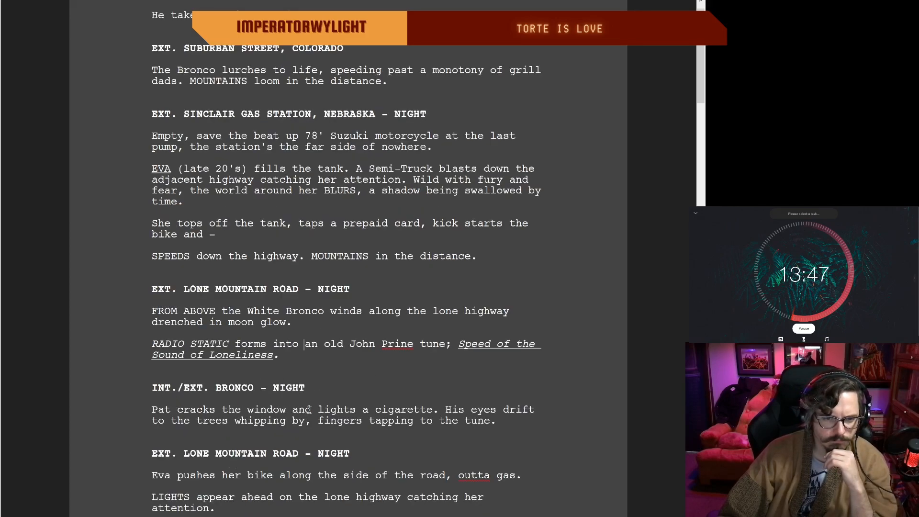
{"action": "left_click", "coordinate": [476, 409]}
{"action": "key", "text": "BackSpace"}
{"action": "key", "text": "BackSpace"}
{"action": "key", "text": "BackSpace"}
{"action": "key", "text": "BackSpace"}
{"action": "key", "text": "BackSpace"}
{"action": "type", "text": "E"}
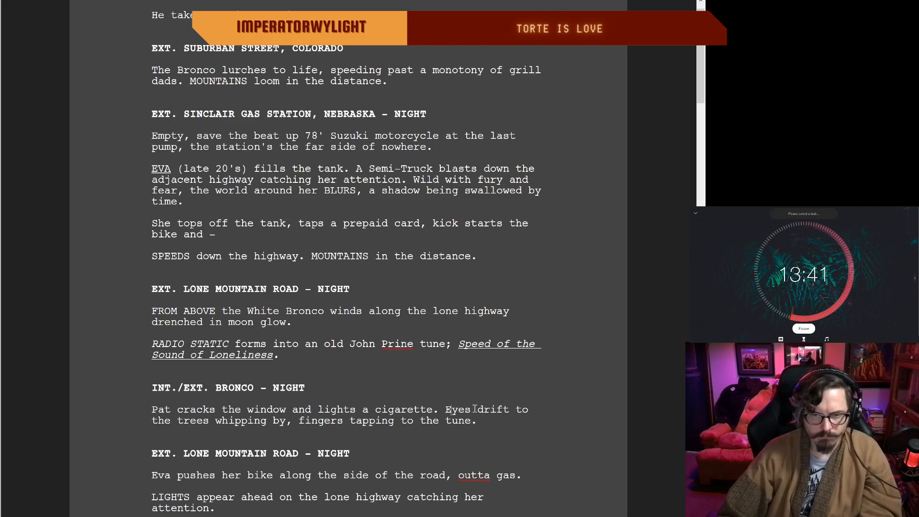
{"action": "left_click", "coordinate": [510, 409]}
{"action": "type", "text": "ing"}
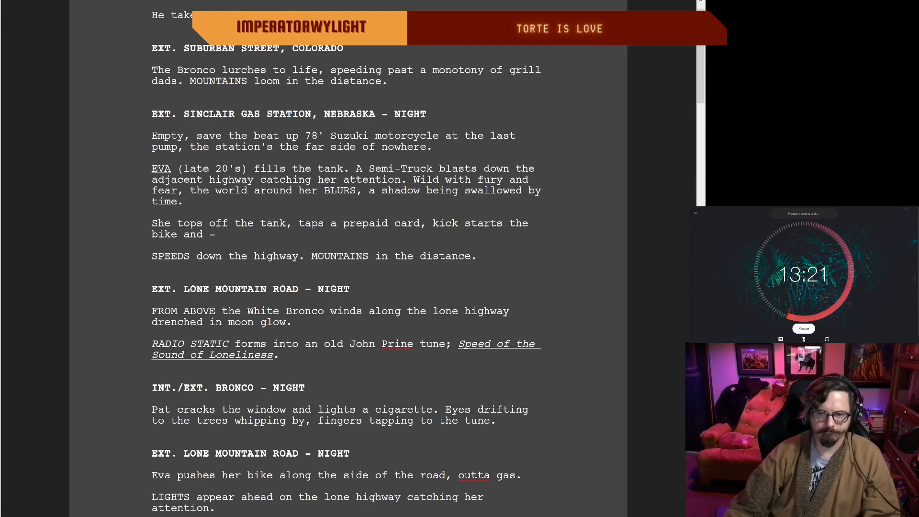
Step: Join the two sentences of Pat's paragraph with a comma so it reads "lights a cigarette, eyes drifting"
{"action": "triple_click", "coordinate": [495, 421]}
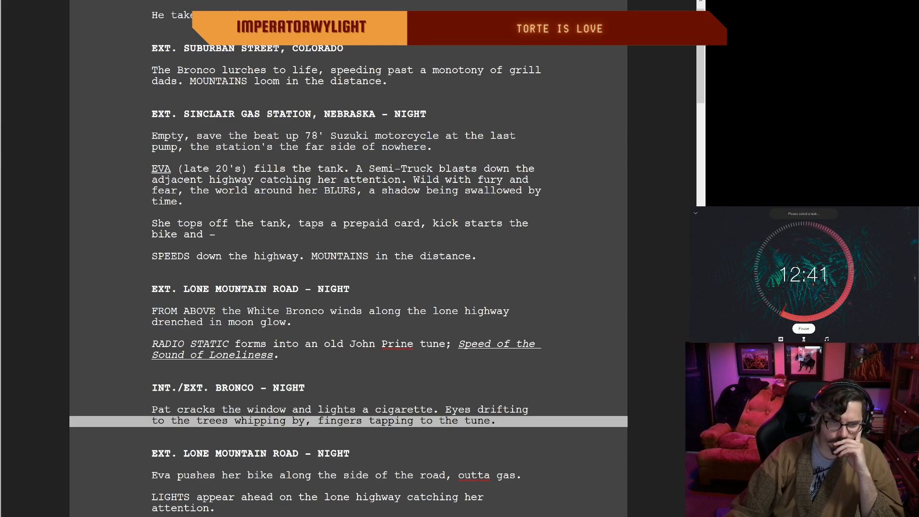
{"action": "left_click", "coordinate": [316, 410]}
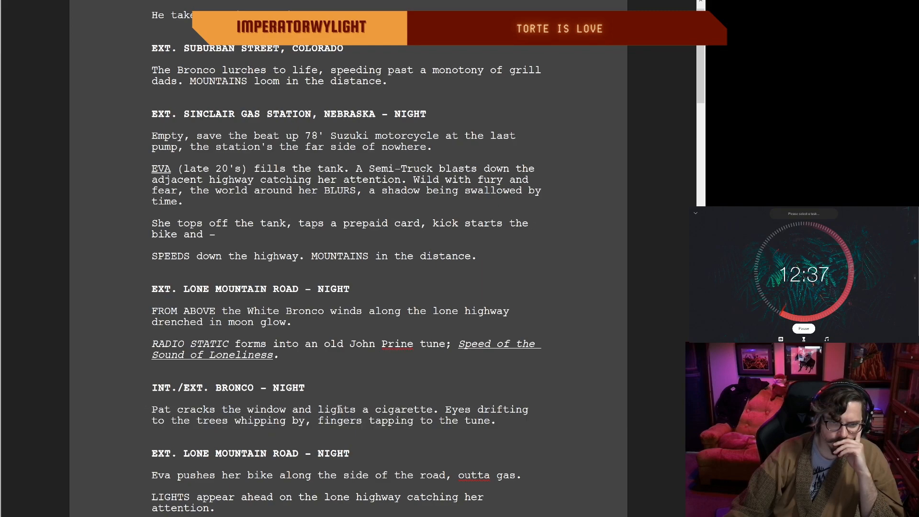
{"action": "scroll", "coordinate": [531, 414], "scroll_direction": "up", "scroll_amount": 1}
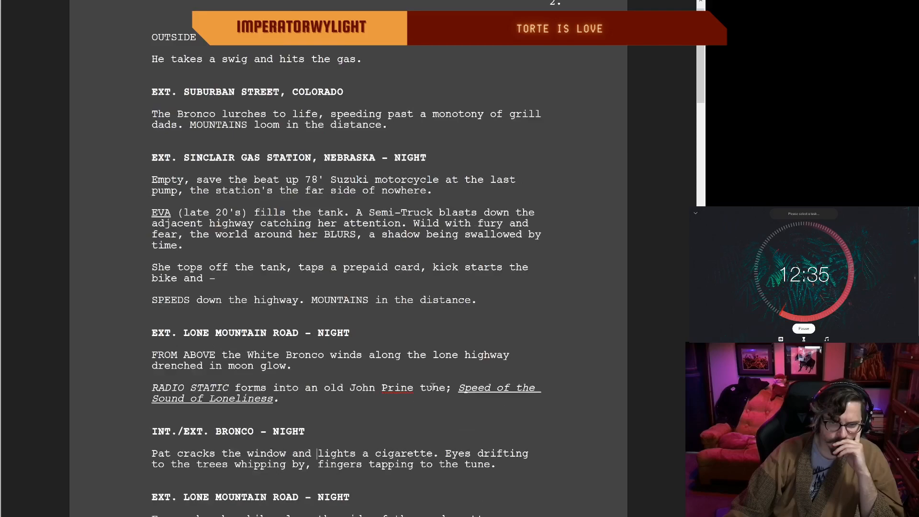
{"action": "left_click", "coordinate": [452, 452]}
{"action": "key", "text": "BackSpace"}
{"action": "key", "text": "BackSpace"}
{"action": "key", "text": "BackSpace"}
{"action": "type", "text": ","}
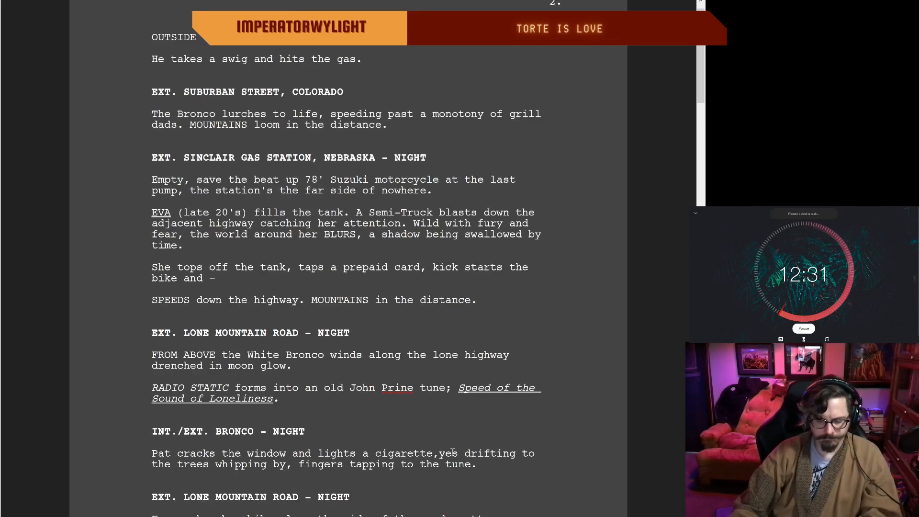
{"action": "type", "text": " e"}
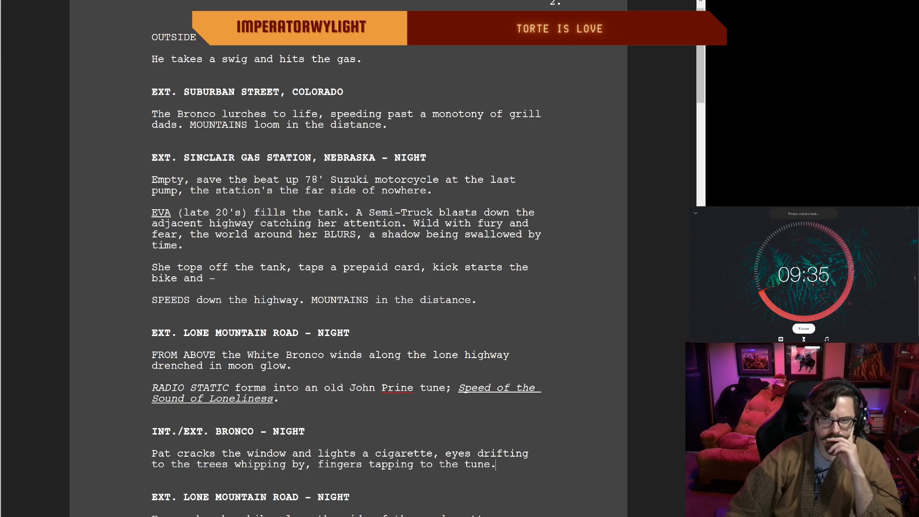
Step: Reread the Bronco and Lone Mountain Road night scenes from Pat's cigarette paragraph to the top of page 3
{"action": "scroll", "coordinate": [348, 259], "scroll_direction": "down", "scroll_amount": 1}
{"action": "scroll", "coordinate": [348, 258], "scroll_direction": "down", "scroll_amount": 2}
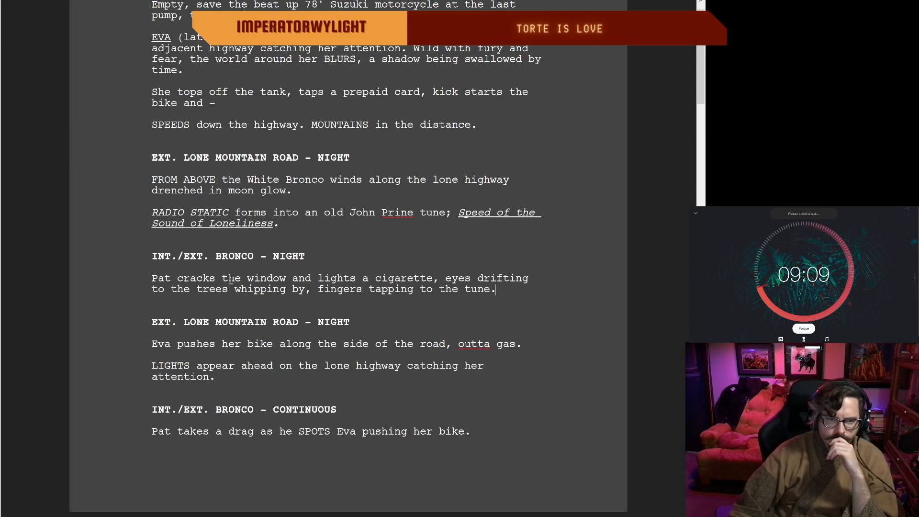
{"action": "scroll", "coordinate": [293, 273], "scroll_direction": "up", "scroll_amount": 1}
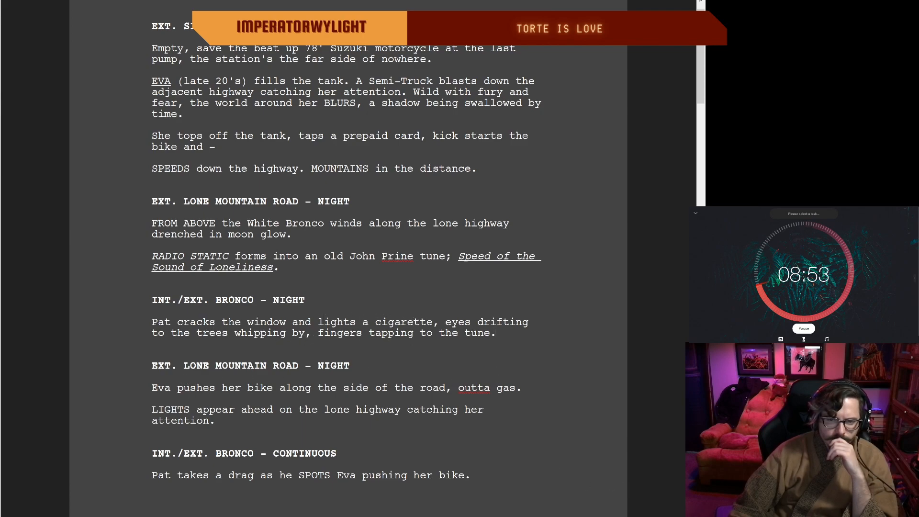
{"action": "scroll", "coordinate": [217, 289], "scroll_direction": "down", "scroll_amount": 3}
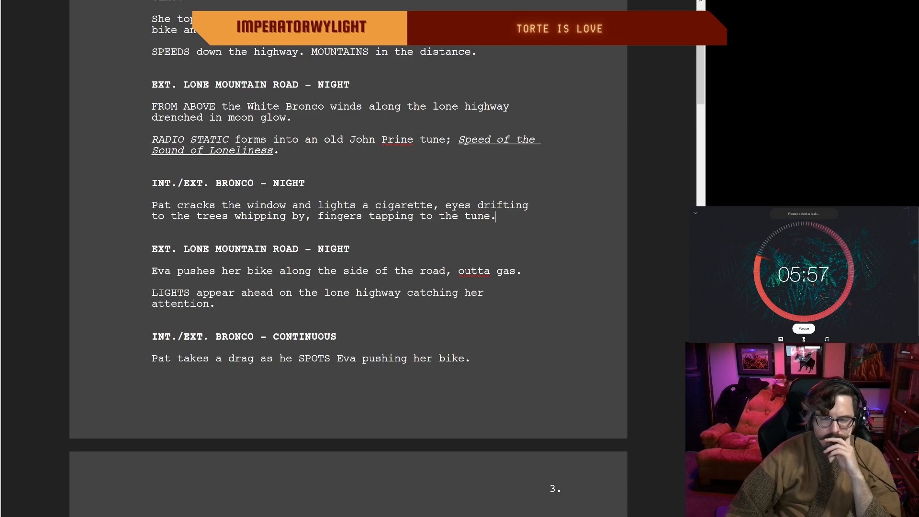
{"action": "scroll", "coordinate": [348, 258], "scroll_direction": "down", "scroll_amount": 1}
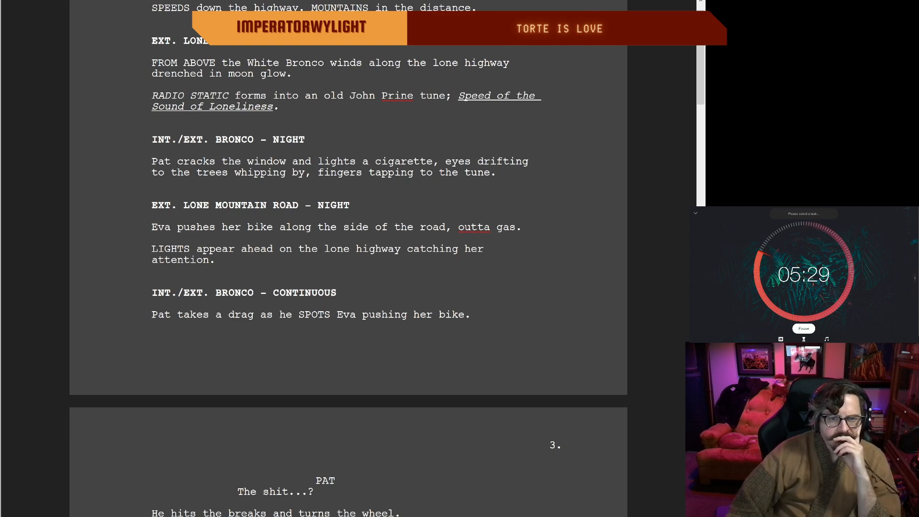
{"action": "scroll", "coordinate": [348, 215], "scroll_direction": "up", "scroll_amount": 1}
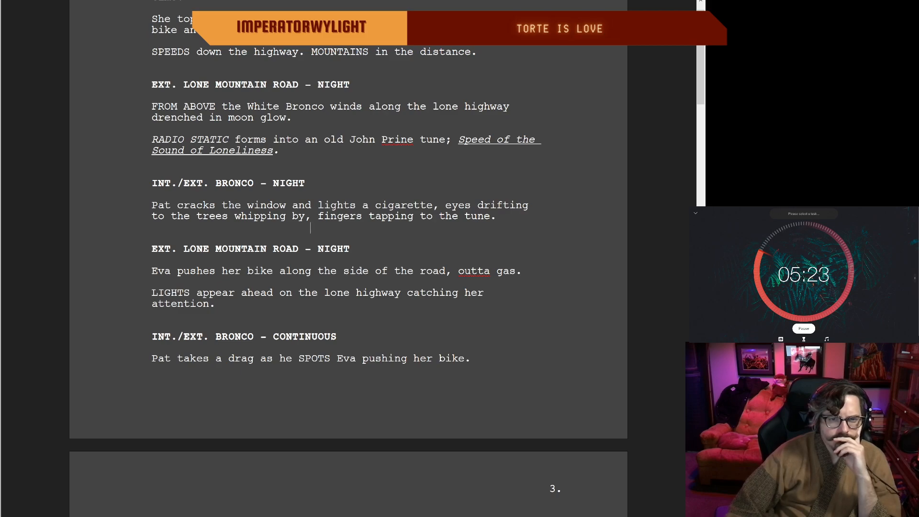
{"action": "key", "text": "Down"}
{"action": "key", "text": "Left"}
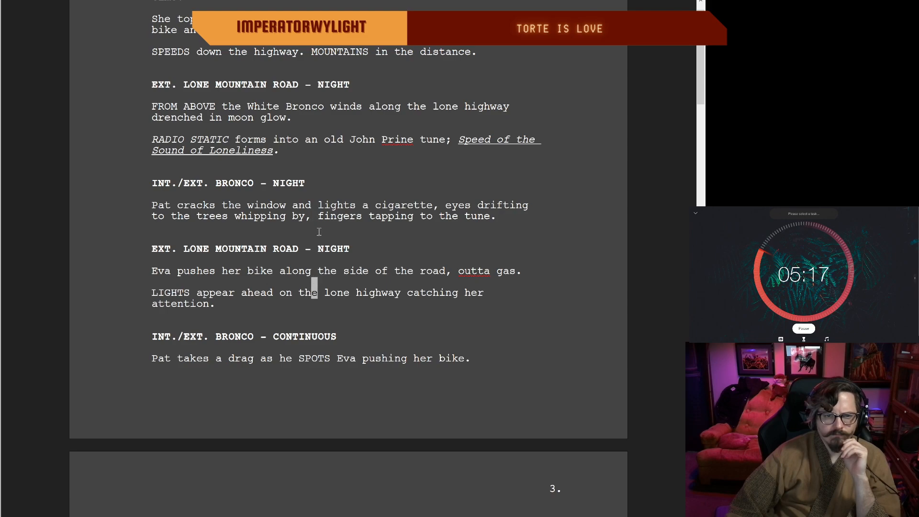
{"action": "left_click", "coordinate": [312, 218], "text": "shift"}
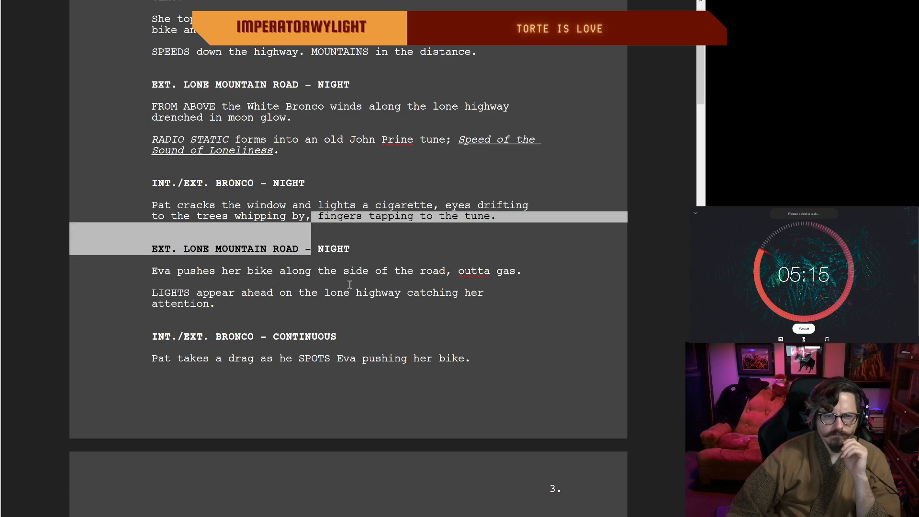
Step: Reread the scenes from Eva filling the tank through Pat spotting her with the bike
{"action": "left_click", "coordinate": [229, 271]}
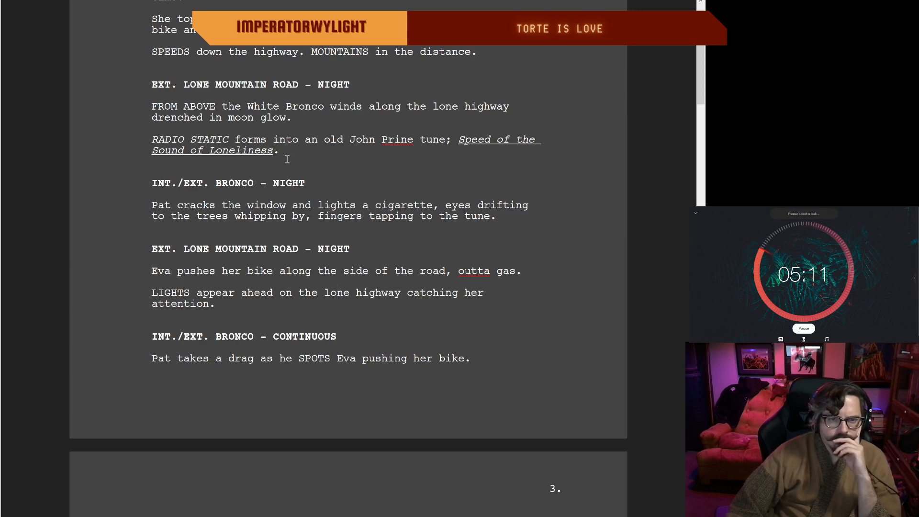
{"action": "left_click", "coordinate": [302, 233]}
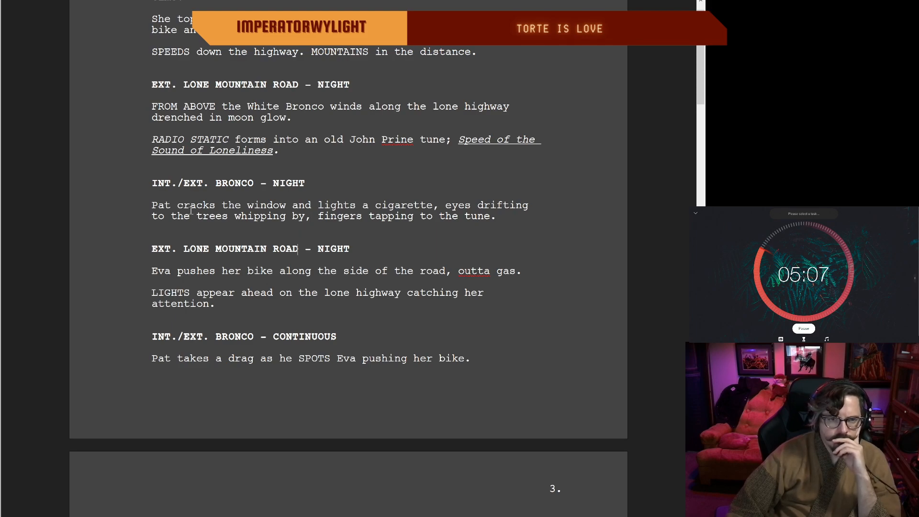
{"action": "scroll", "coordinate": [291, 205], "scroll_direction": "up", "scroll_amount": 1}
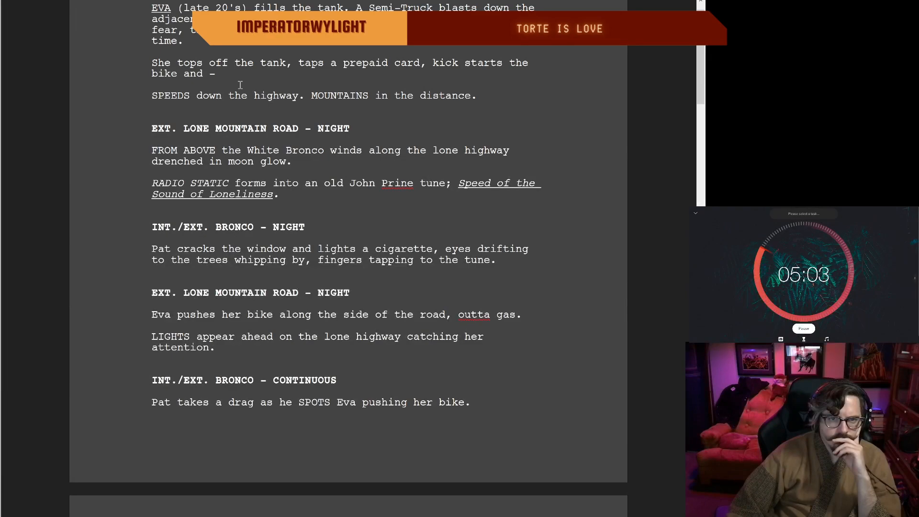
{"action": "scroll", "coordinate": [338, 7], "scroll_direction": "up", "scroll_amount": 1}
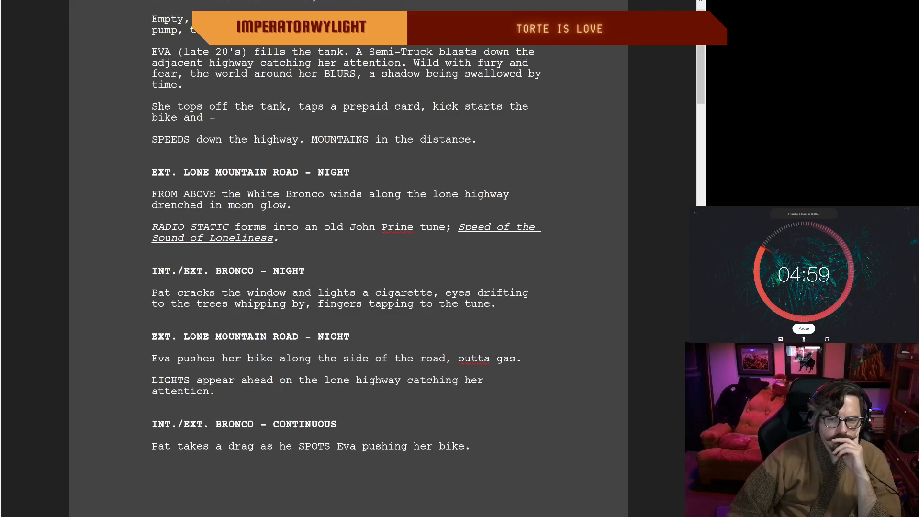
{"action": "scroll", "coordinate": [514, 68], "scroll_direction": "down", "scroll_amount": 1}
{"action": "scroll", "coordinate": [348, 254], "scroll_direction": "down", "scroll_amount": 1}
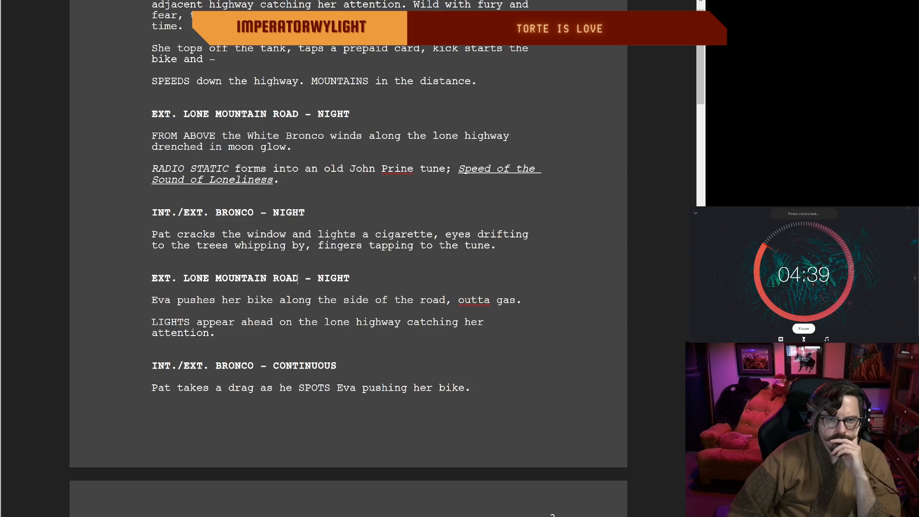
{"action": "scroll", "coordinate": [349, 246], "scroll_direction": "down", "scroll_amount": 2}
{"action": "scroll", "coordinate": [348, 246], "scroll_direction": "down", "scroll_amount": 2}
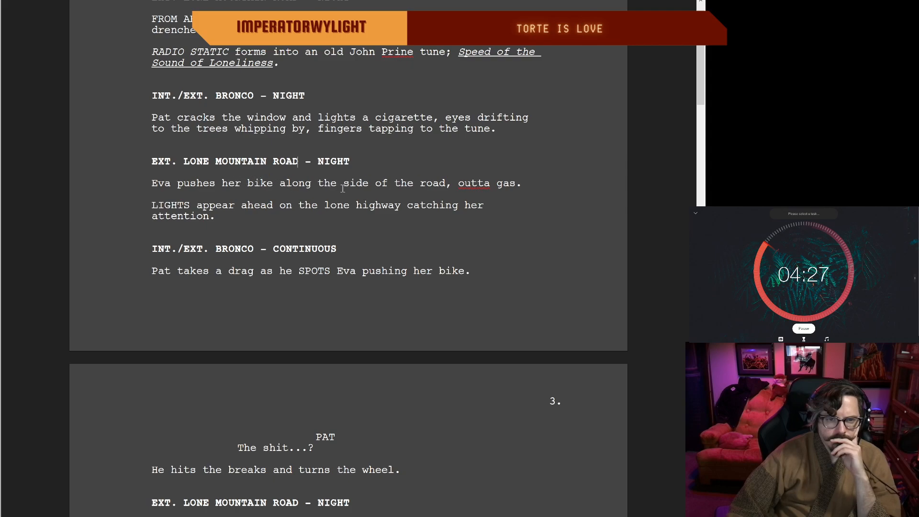
Step: Replace "along" with "down" in Eva's line so it reads "pushes her bike down the side of the road"
{"action": "left_click", "coordinate": [308, 184]}
{"action": "key", "text": "Delete"}
{"action": "key", "text": "BackSpace"}
{"action": "key", "text": "BackSpace"}
{"action": "key", "text": "BackSpace"}
{"action": "key", "text": "BackSpace"}
{"action": "key", "text": "BackSpace"}
{"action": "type", "text": "down"}
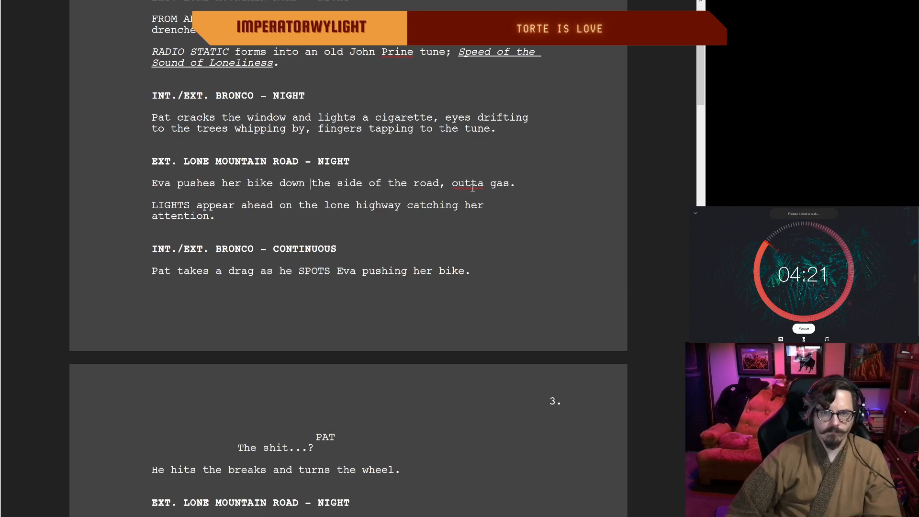
Step: Change "outta gas" to "out of gas" at the end of Eva's bike-pushing line
{"action": "left_click", "coordinate": [486, 186]}
{"action": "key", "text": "BackSpace"}
{"action": "key", "text": "BackSpace"}
{"action": "type", "text": "of"}
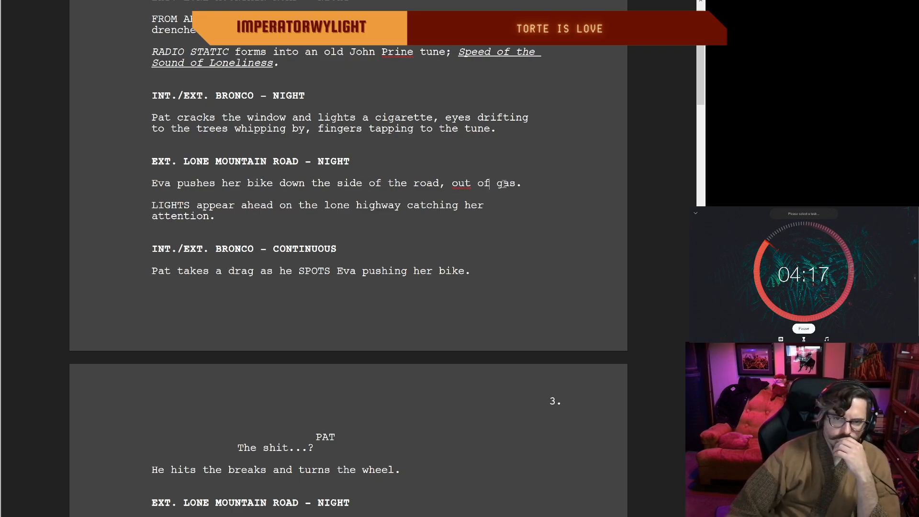
{"action": "double_click", "coordinate": [523, 185]}
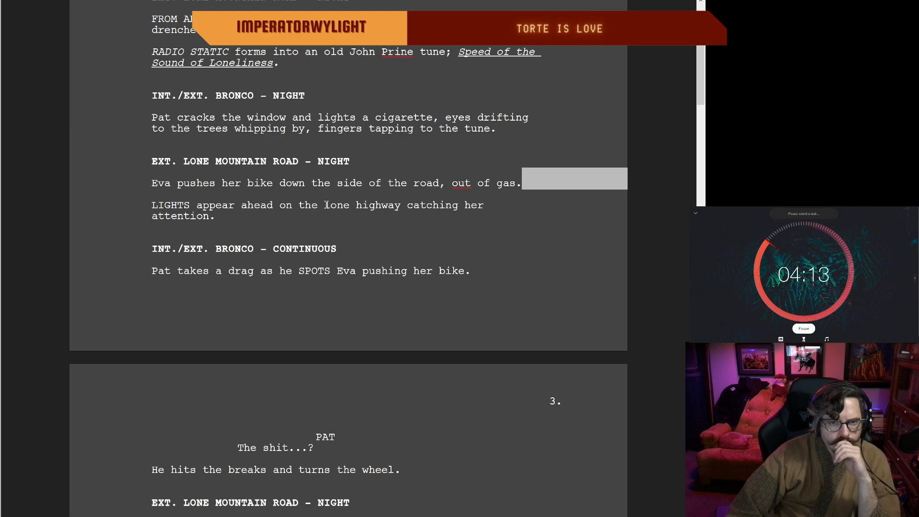
Step: Cut "on the lone highway" so the line reads "LIGHTS appear ahead catching her attention."
{"action": "left_click_drag", "start_coordinate": [400, 205], "coordinate": [283, 211]}
{"action": "key", "text": "BackSpace"}
{"action": "key", "text": "BackSpace"}
{"action": "key", "text": "BackSpace"}
{"action": "key", "text": "BackSpace"}
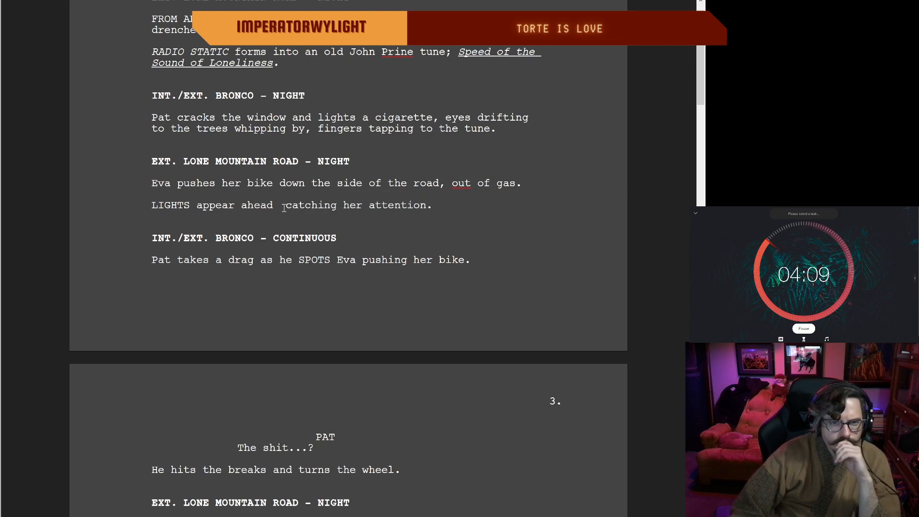
{"action": "type", "text": "d"}
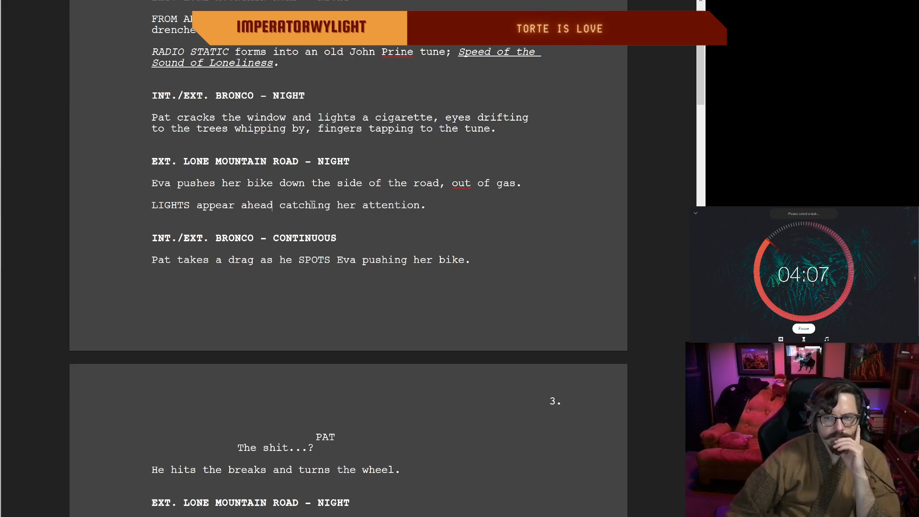
{"action": "double_click", "coordinate": [447, 205]}
{"action": "left_click", "coordinate": [170, 239]}
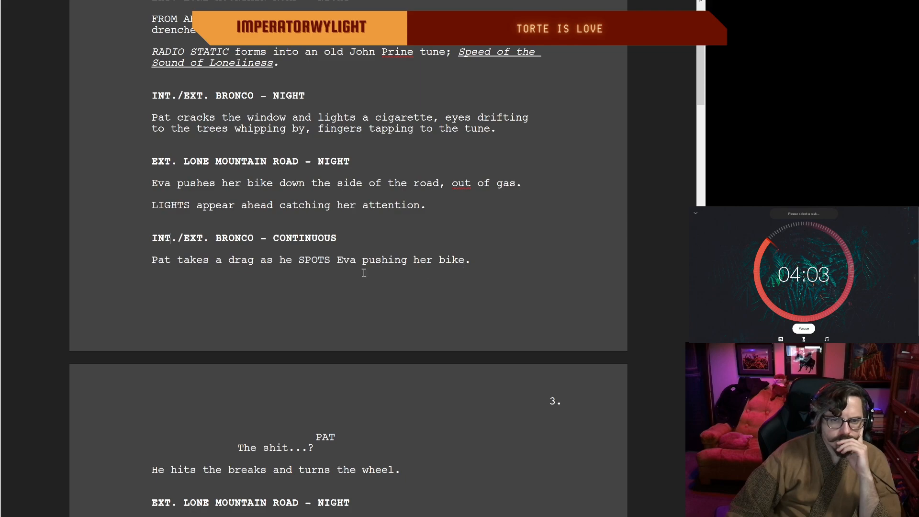
Step: Change "takes a drag" to "taking drag" in Pat's line of the continuous Bronco scene
{"action": "double_click", "coordinate": [222, 260]}
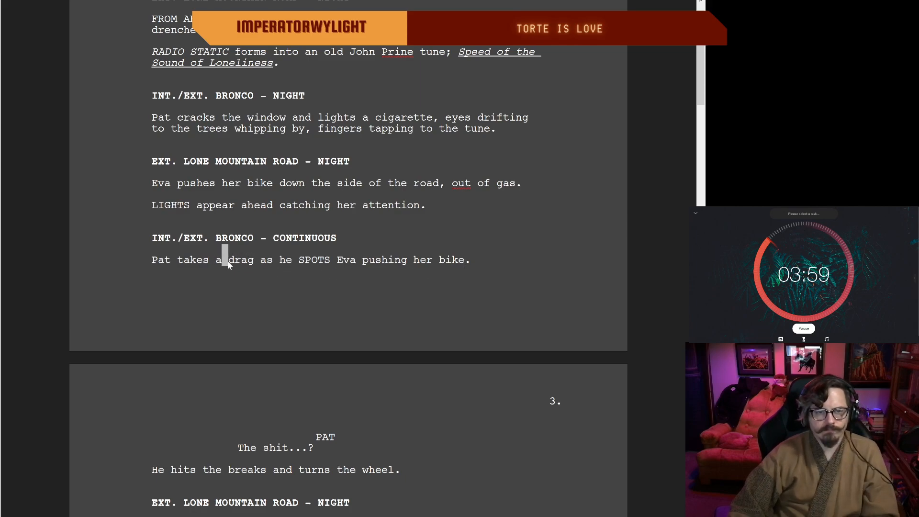
{"action": "left_click", "coordinate": [218, 260]}
{"action": "key", "text": "Delete"}
{"action": "key", "text": "BackSpace"}
{"action": "key", "text": "BackSpace"}
{"action": "key", "text": "BackSpace"}
{"action": "type", "text": "ing"}
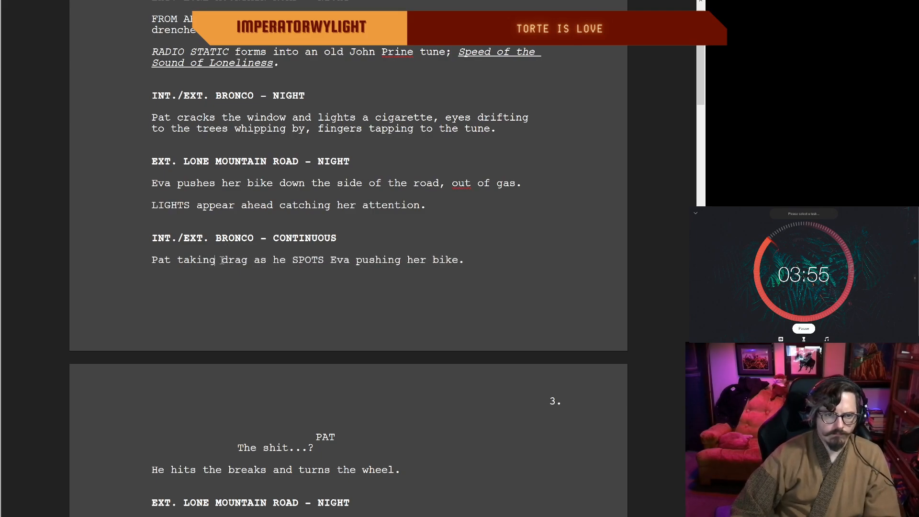
Step: Add a comma after "Pat" and replace "as he" with a comma so it reads "Pat, taking drag, SPOTS Eva"
{"action": "left_click", "coordinate": [170, 259]}
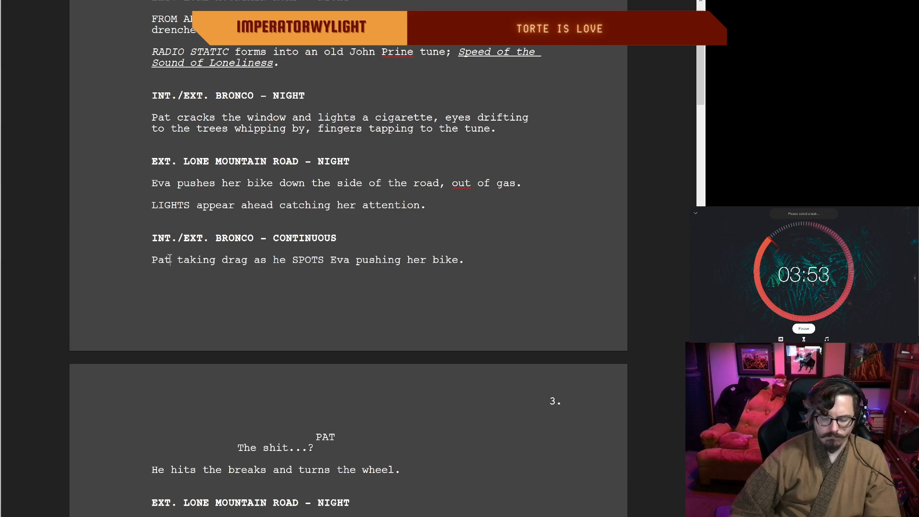
{"action": "type", "text": ","}
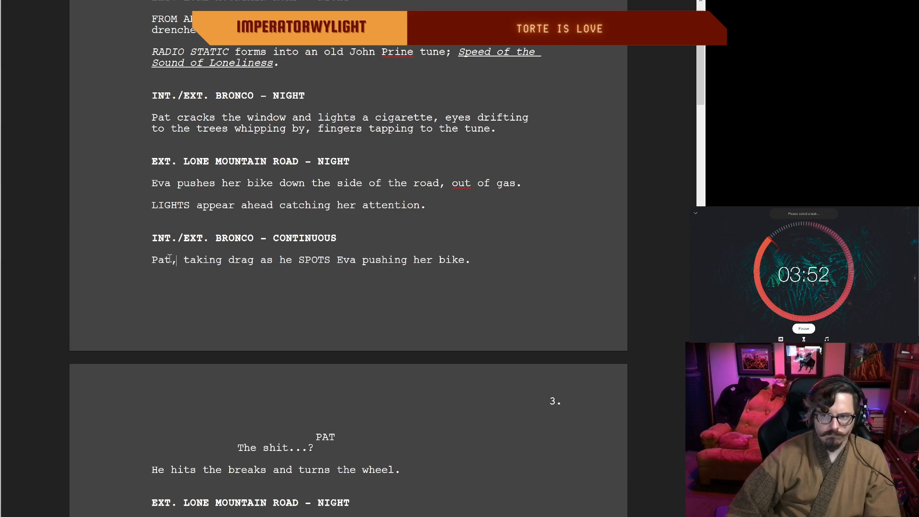
{"action": "left_click", "coordinate": [289, 260]}
{"action": "key", "text": "BackSpace"}
{"action": "key", "text": "BackSpace"}
{"action": "key", "text": "BackSpace"}
{"action": "key", "text": "BackSpace"}
{"action": "key", "text": "BackSpace"}
{"action": "key", "text": "BackSpace"}
{"action": "type", "text": ","}
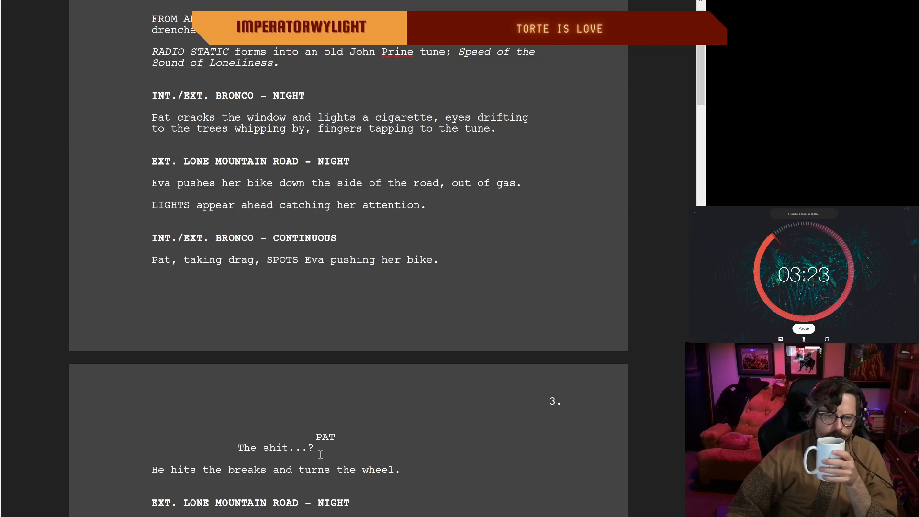
Step: Replace the ellipsis in Pat's first line on page 3 with a dash, making it "The shit-?"
{"action": "key", "text": "BackSpace"}
{"action": "type", "text": "-"}
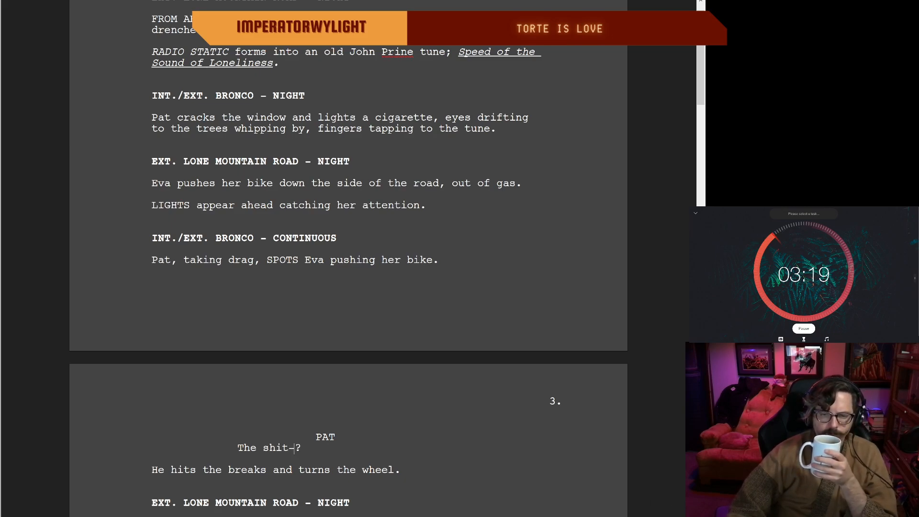
{"action": "scroll", "coordinate": [347, 259], "scroll_direction": "down", "scroll_amount": 5}
{"action": "scroll", "coordinate": [347, 258], "scroll_direction": "down", "scroll_amount": 6}
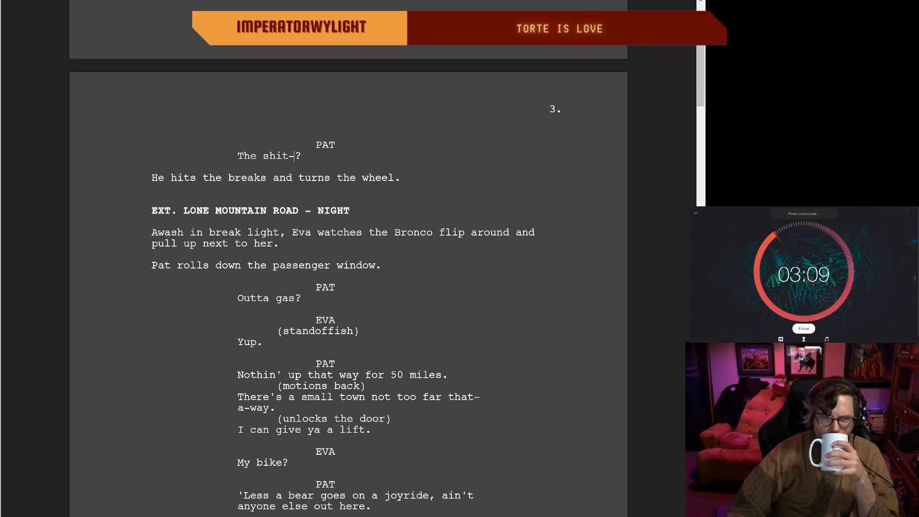
{"action": "scroll", "coordinate": [348, 287], "scroll_direction": "down", "scroll_amount": 2}
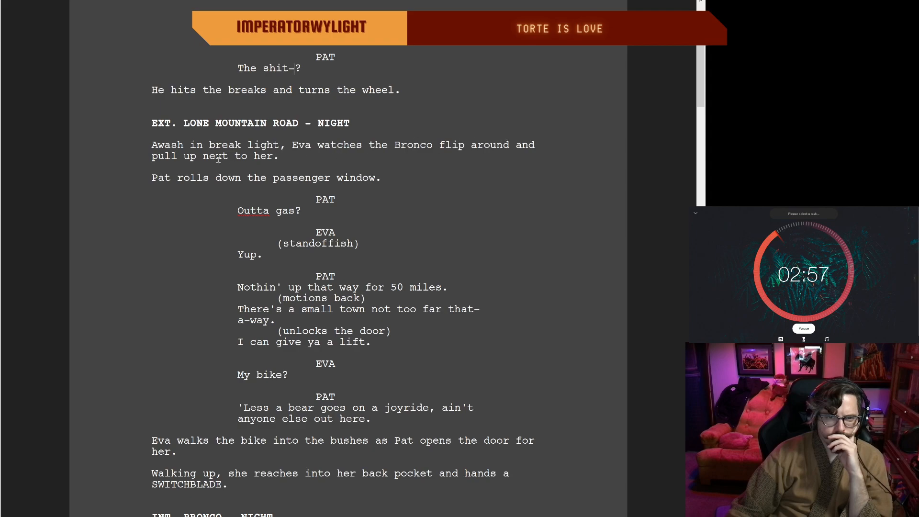
{"action": "scroll", "coordinate": [175, 180], "scroll_direction": "up", "scroll_amount": 1}
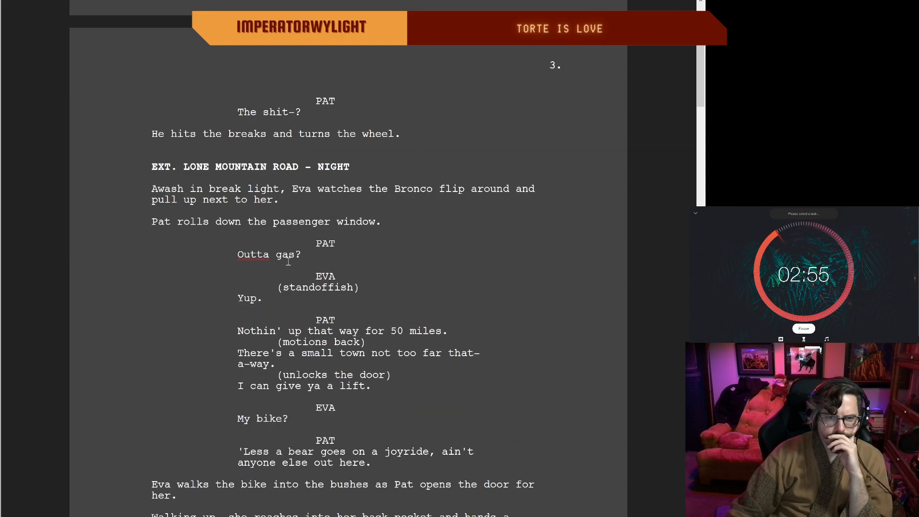
{"action": "left_click", "coordinate": [270, 255]}
{"action": "type", "text": "'"}
{"action": "key", "text": "BackSpace"}
Step: Change "goes on a joyride" to "goes joyridin'" in Pat's bear line
{"action": "scroll", "coordinate": [654, 502], "scroll_direction": "up", "scroll_amount": 1}
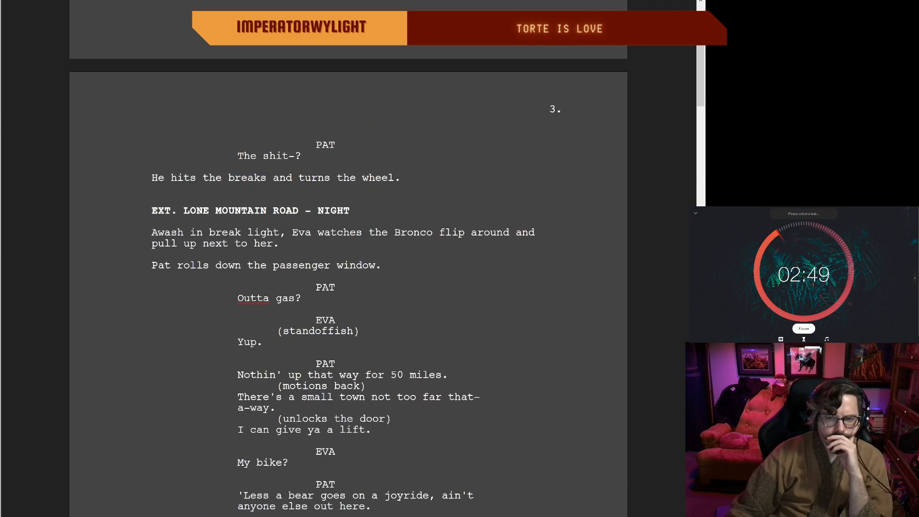
{"action": "scroll", "coordinate": [348, 268], "scroll_direction": "down", "scroll_amount": 3}
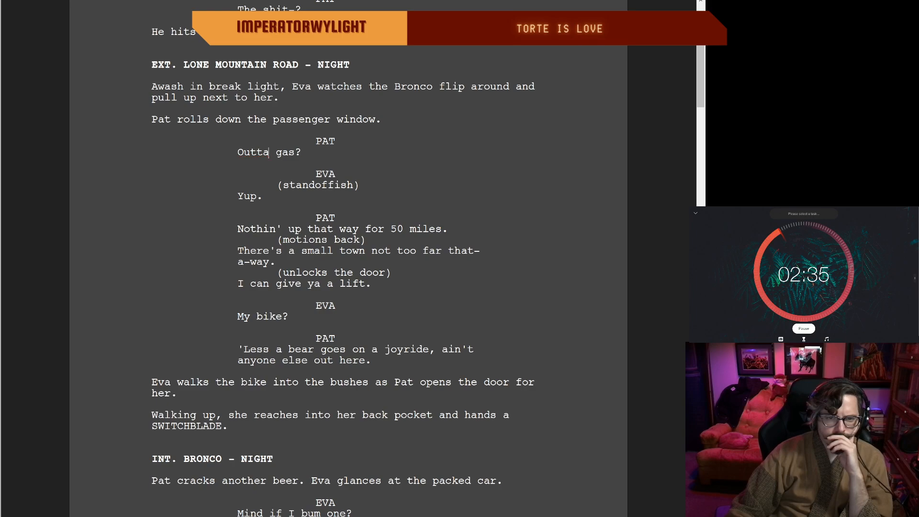
{"action": "scroll", "coordinate": [348, 258], "scroll_direction": "down", "scroll_amount": 3}
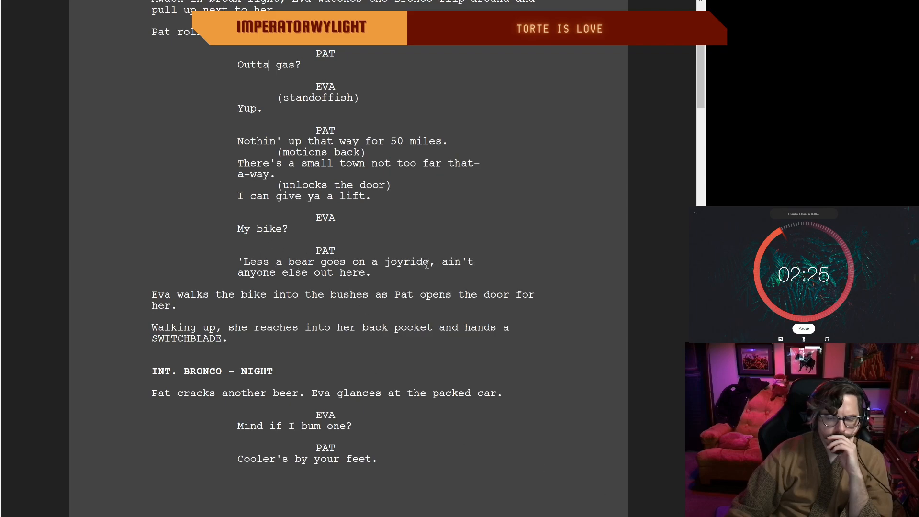
{"action": "left_click", "coordinate": [376, 261]}
{"action": "key", "text": "BackSpace"}
{"action": "key", "text": "BackSpace"}
{"action": "key", "text": "BackSpace"}
{"action": "key", "text": "BackSpace"}
{"action": "key", "text": "BackSpace"}
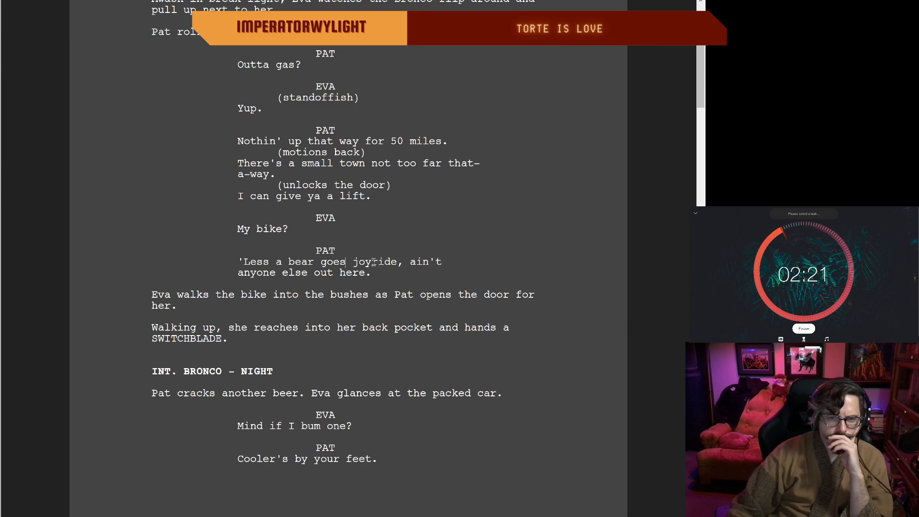
{"action": "left_click", "coordinate": [397, 262]}
{"action": "key", "text": "BackSpace"}
{"action": "type", "text": "in'"}
{"action": "left_click", "coordinate": [380, 272]}
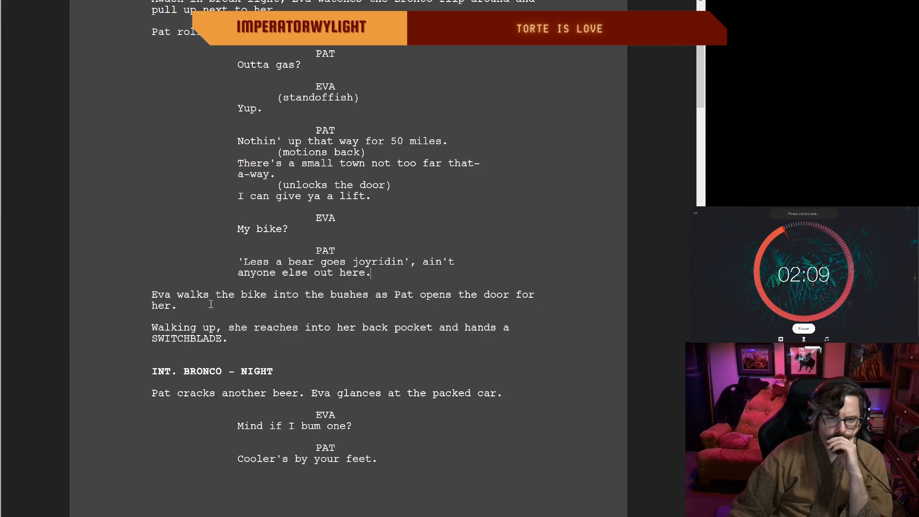
Step: Cut "for her" so Eva's action line ends with "as Pat opens the door."
{"action": "left_click_drag", "start_coordinate": [176, 307], "coordinate": [516, 298]}
{"action": "key", "text": "BackSpace"}
{"action": "key", "text": "BackSpace"}
{"action": "type", "text": "."}
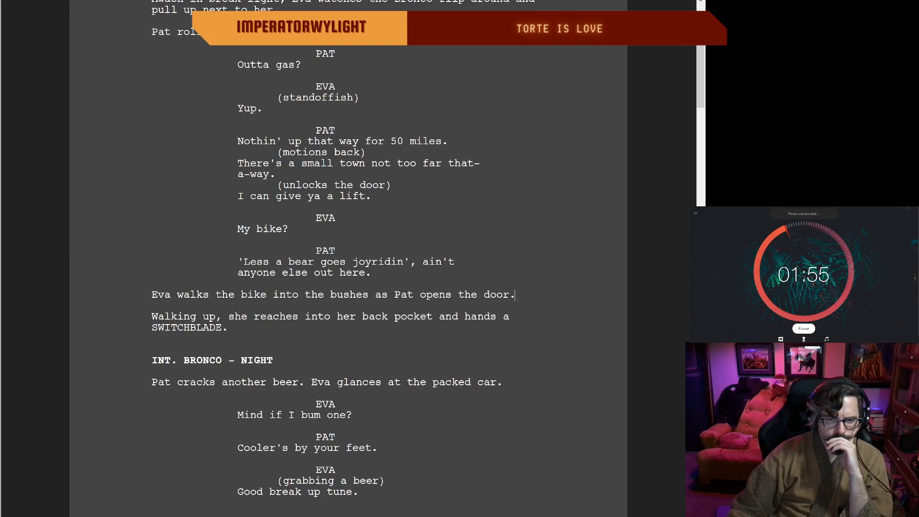
Step: Replace "glances at" with "eyes" in the interior Bronco scene so it reads "Eva eyes the packed car."
{"action": "scroll", "coordinate": [348, 258], "scroll_direction": "down", "scroll_amount": 5}
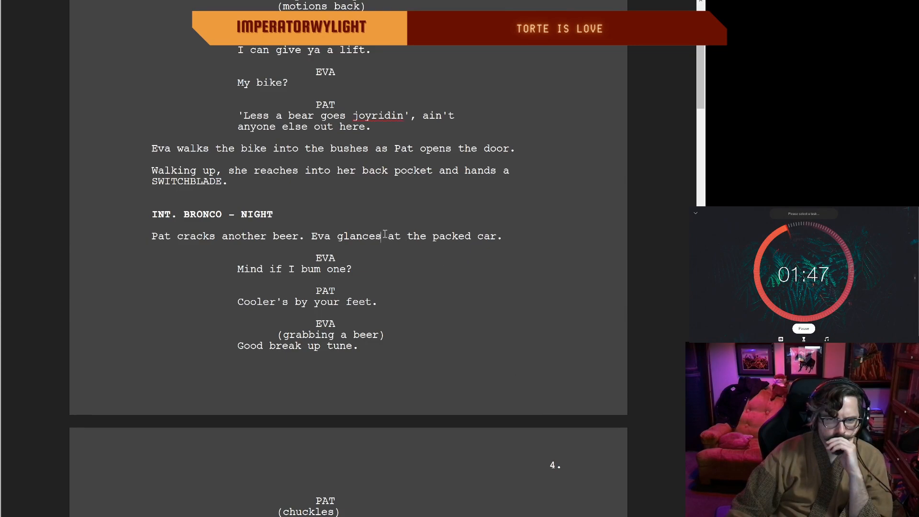
{"action": "key", "text": "BackSpace"}
{"action": "key", "text": "BackSpace"}
{"action": "key", "text": "BackSpace"}
{"action": "key", "text": "BackSpace"}
{"action": "key", "text": "BackSpace"}
{"action": "key", "text": "BackSpace"}
{"action": "key", "text": "BackSpace"}
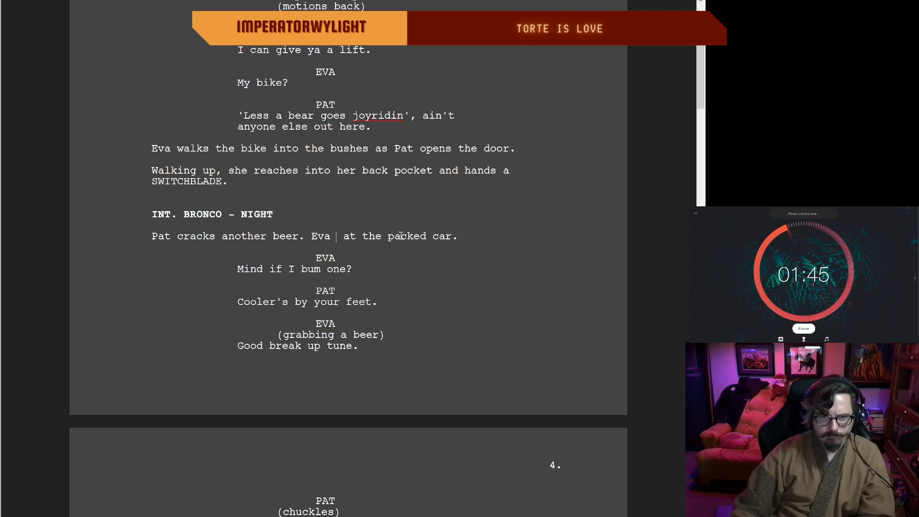
{"action": "type", "text": "eyes"}
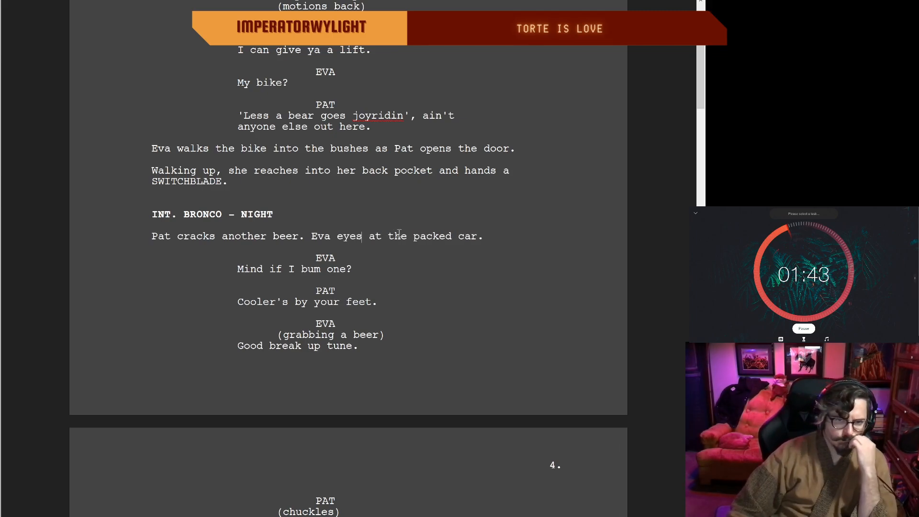
{"action": "key", "text": "Delete"}
{"action": "key", "text": "Delete"}
{"action": "key", "text": "Delete"}
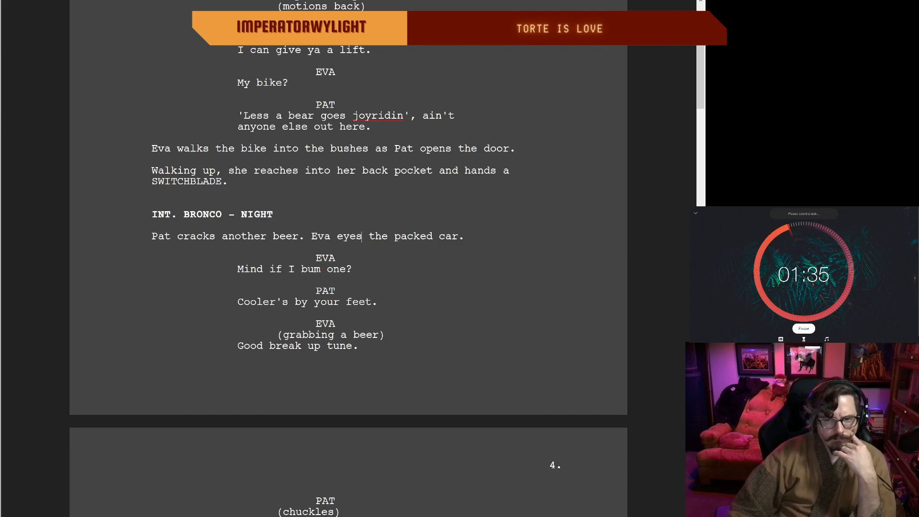
Step: Shorten Pat's corn question on page 4 to "Enough corn?" by removing "Had"
{"action": "scroll", "coordinate": [348, 258], "scroll_direction": "down", "scroll_amount": 5}
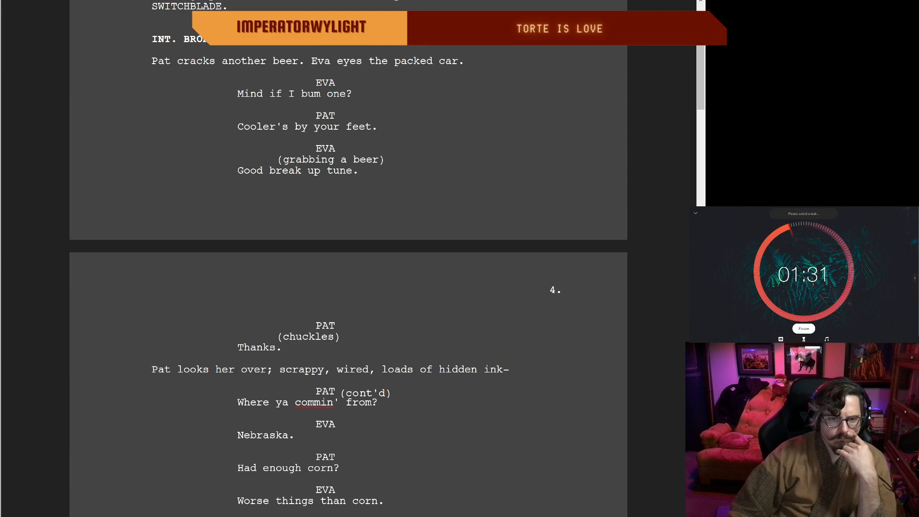
{"action": "scroll", "coordinate": [348, 258], "scroll_direction": "down", "scroll_amount": 3}
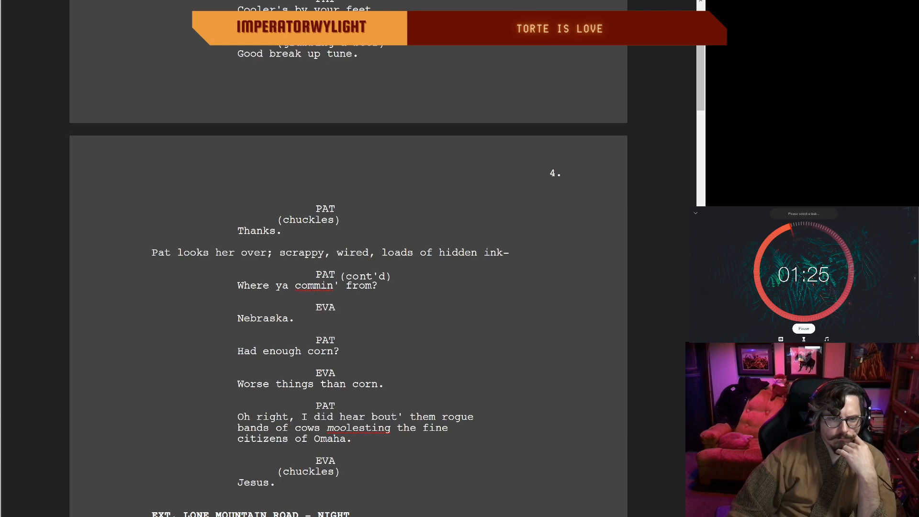
{"action": "scroll", "coordinate": [349, 258], "scroll_direction": "down", "scroll_amount": 3}
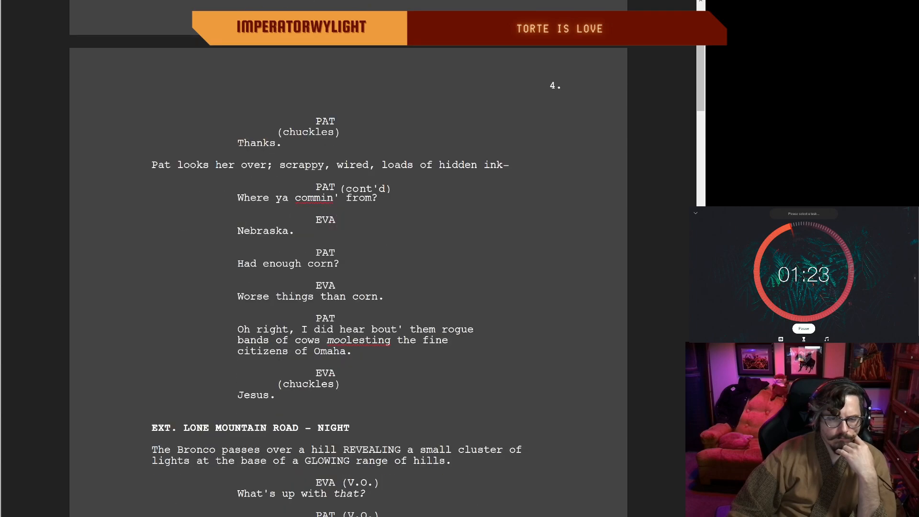
{"action": "left_click", "coordinate": [269, 264]}
{"action": "key", "text": "BackSpace"}
{"action": "key", "text": "BackSpace"}
{"action": "key", "text": "BackSpace"}
{"action": "key", "text": "BackSpace"}
{"action": "key", "text": "BackSpace"}
{"action": "type", "text": "E"}
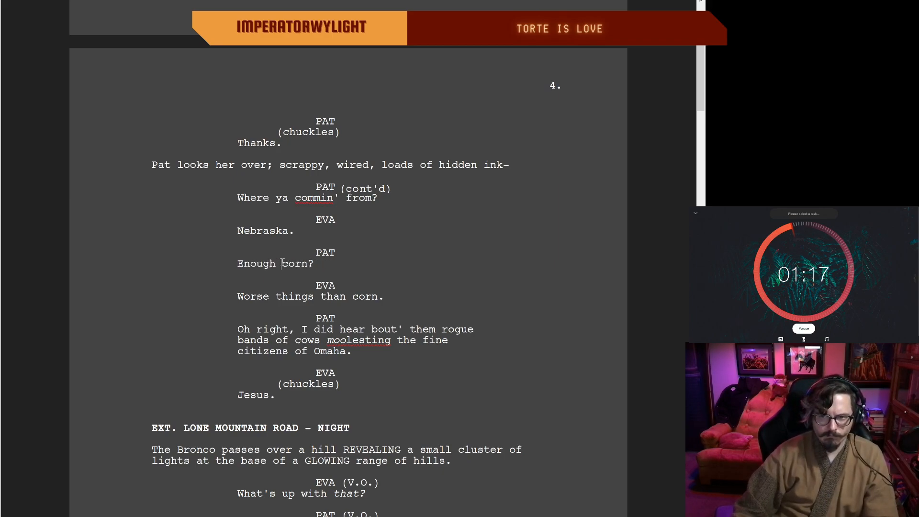
Step: Replace "than" with "there en'" in Eva's corn reply on page 4 so it reads "Worse things there en' corn."
{"action": "left_click", "coordinate": [282, 263]}
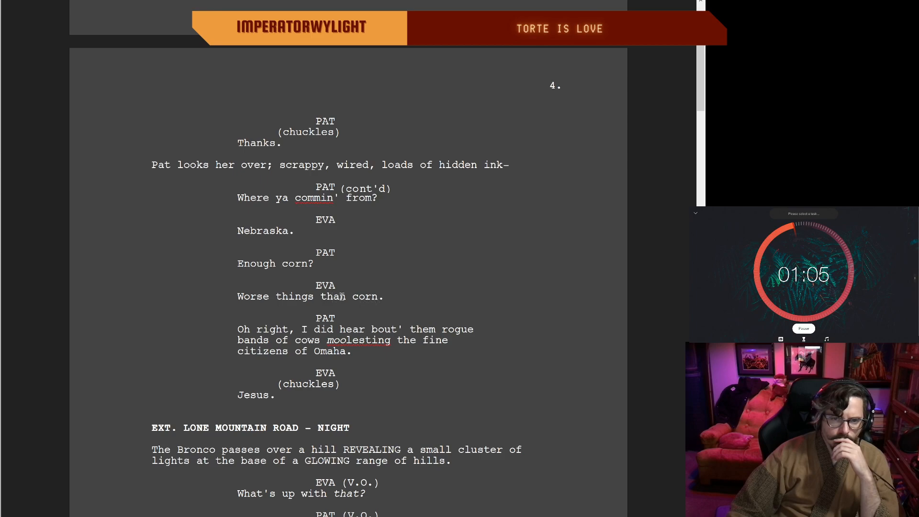
{"action": "key", "text": "Delete"}
{"action": "key", "text": "Delete"}
{"action": "type", "text": "re"}
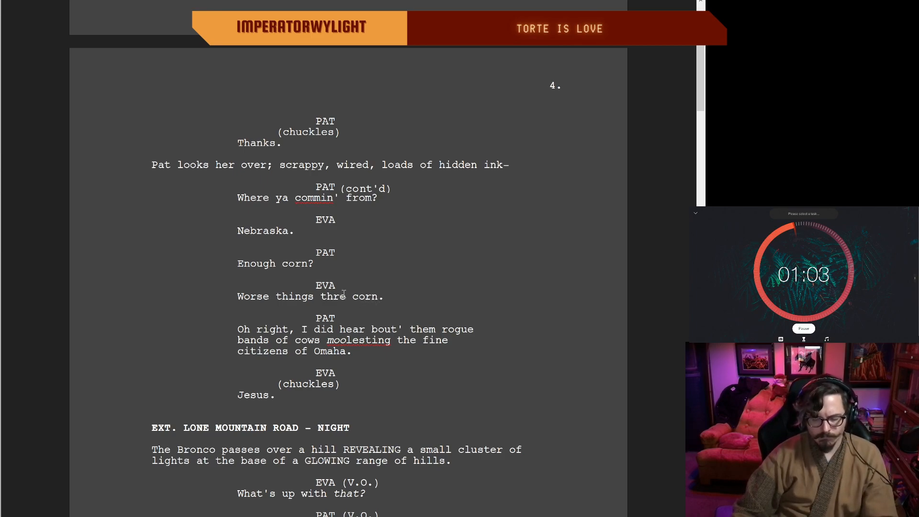
{"action": "key", "text": "BackSpace"}
{"action": "key", "text": "BackSpace"}
{"action": "key", "text": "BackSpace"}
{"action": "type", "text": "ere "}
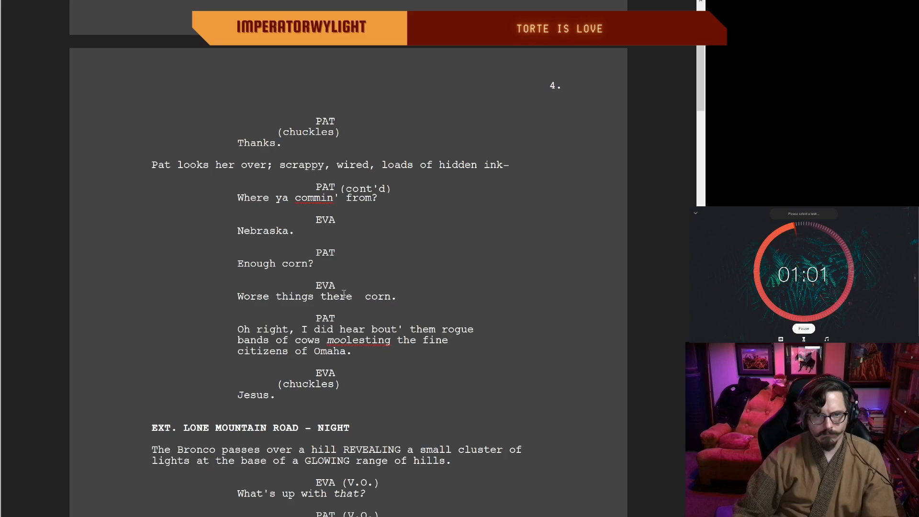
{"action": "type", "text": "en'"}
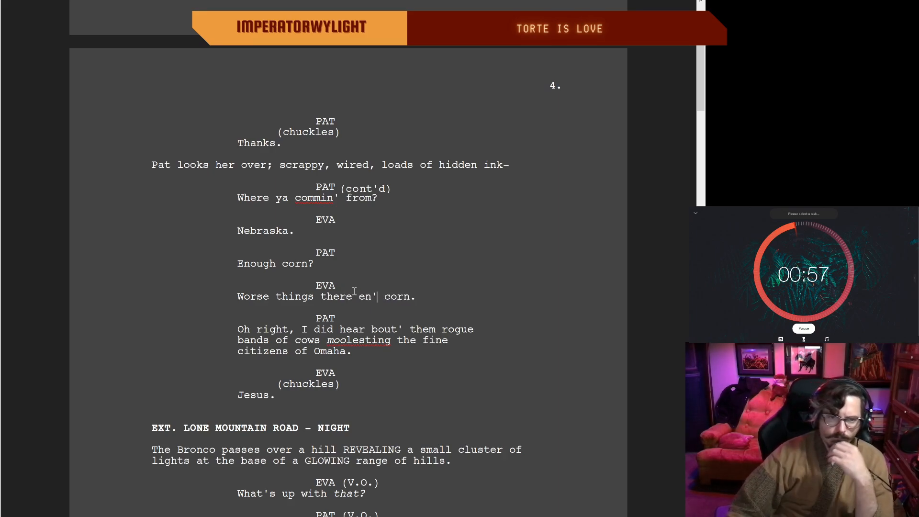
{"action": "left_click", "coordinate": [419, 297]}
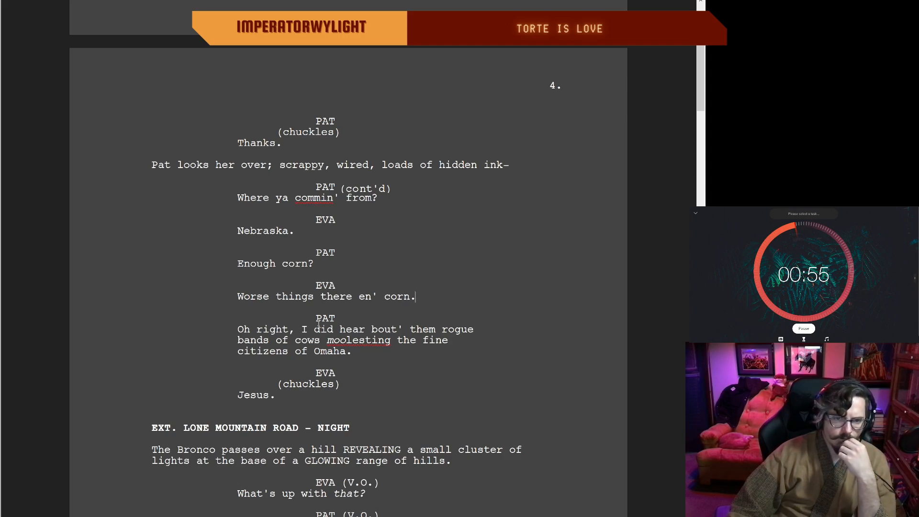
Step: Cut "Oh right," from Pat's cow line so it opens with "I did hear bout' them rogue bands"
{"action": "left_click_drag", "start_coordinate": [302, 330], "coordinate": [249, 330]}
{"action": "key", "text": "BackSpace"}
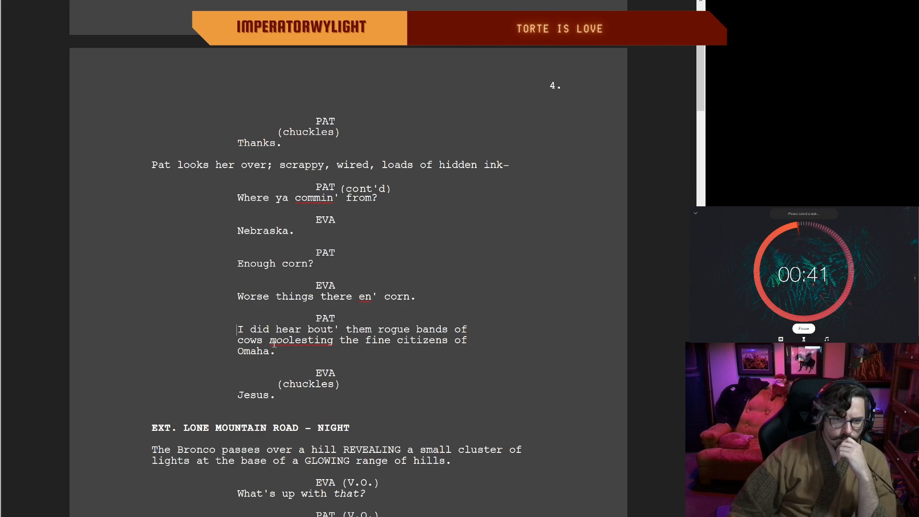
{"action": "left_click", "coordinate": [301, 353]}
Step: Extend Eva's reply to the cow joke to "Jesus Christ."
{"action": "left_click", "coordinate": [286, 398]}
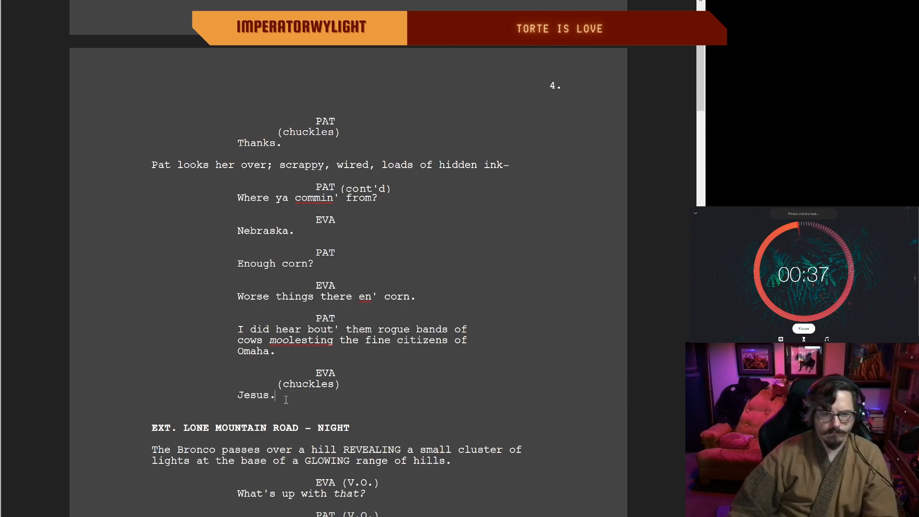
{"action": "key", "text": "BackSpace"}
{"action": "type", "text": "Christ."}
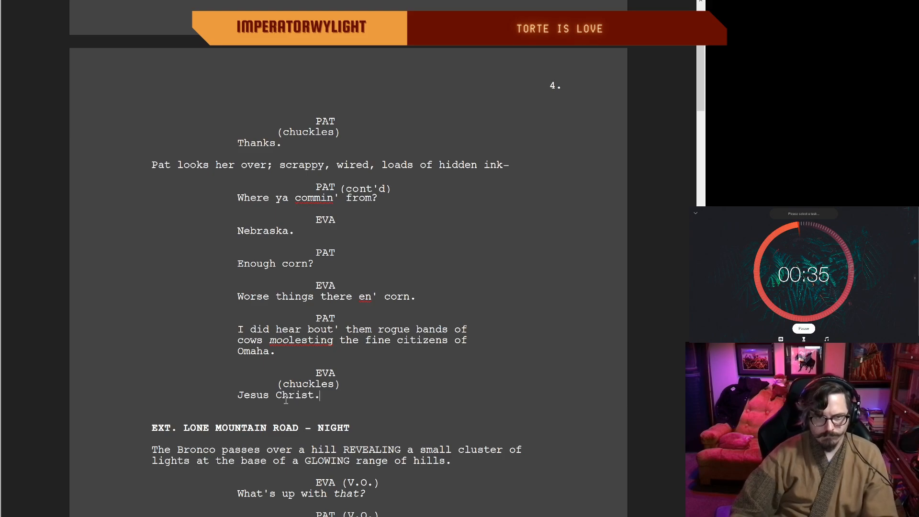
Step: Replace the "chuckles" parenthetical above Eva's "Jesus Christ." with "dumb it hurts"
{"action": "scroll", "coordinate": [364, 387], "scroll_direction": "down", "scroll_amount": 1}
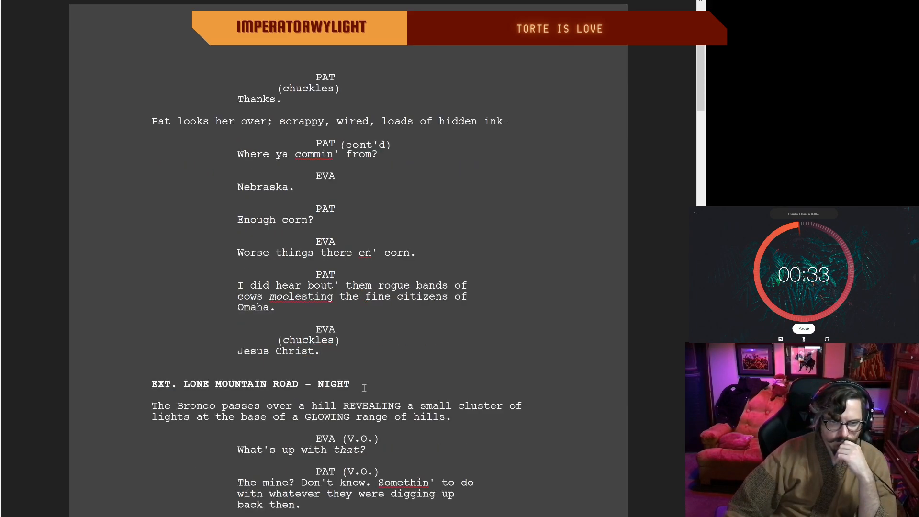
{"action": "scroll", "coordinate": [364, 388], "scroll_direction": "down", "scroll_amount": 1}
{"action": "left_click", "coordinate": [333, 298]}
{"action": "key", "text": "BackSpace"}
{"action": "key", "text": "BackSpace"}
{"action": "key", "text": "BackSpace"}
{"action": "key", "text": "BackSpace"}
{"action": "key", "text": "BackSpace"}
{"action": "key", "text": "BackSpace"}
{"action": "key", "text": "BackSpace"}
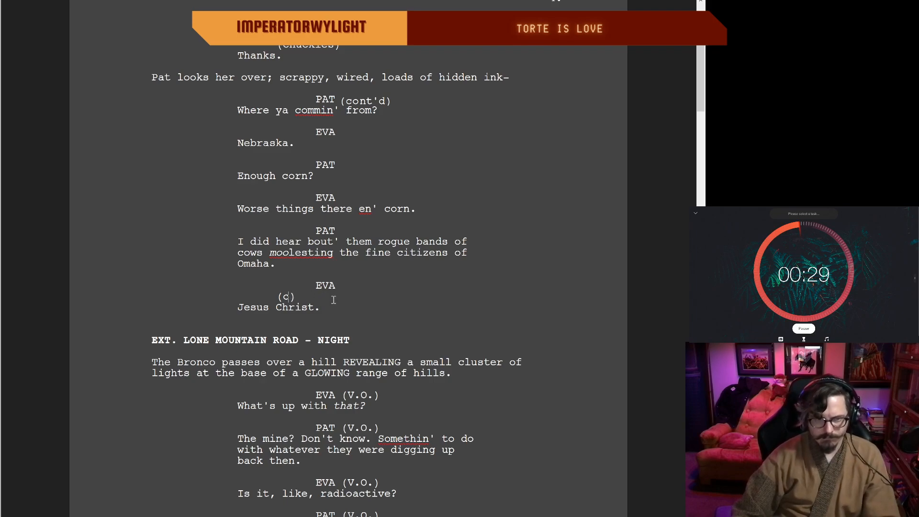
{"action": "key", "text": "BackSpace"}
{"action": "type", "text": "dumb "}
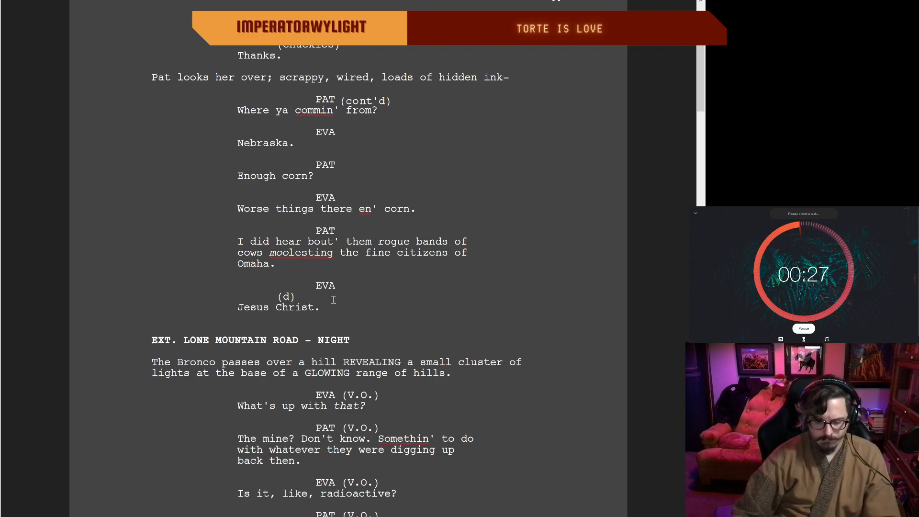
{"action": "type", "text": "it hurts"}
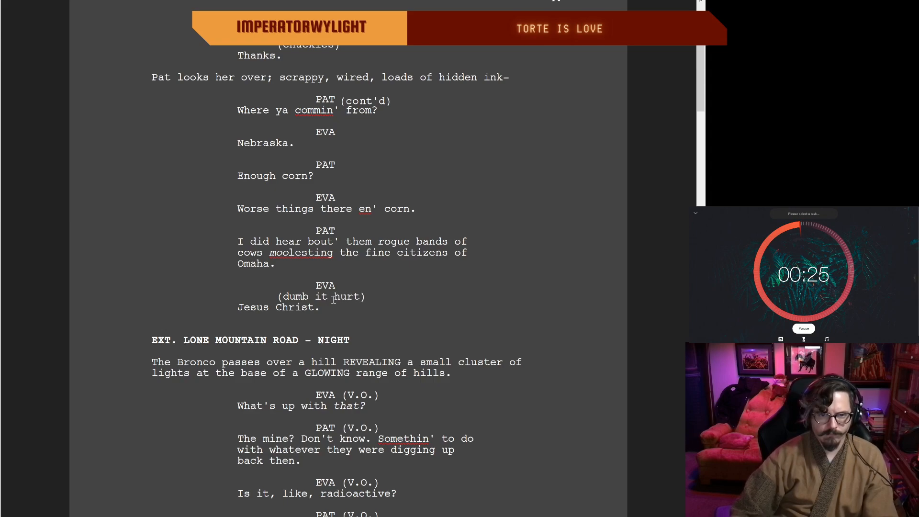
{"action": "left_click", "coordinate": [316, 308]}
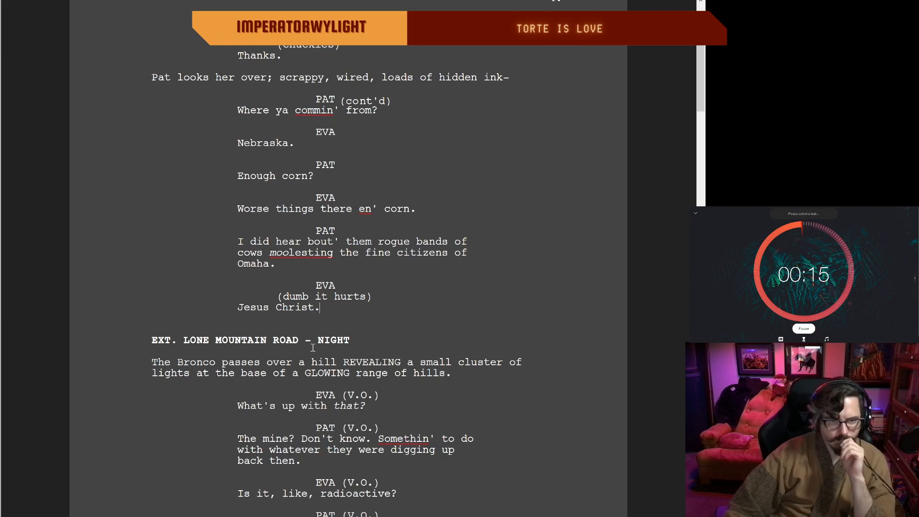
{"action": "scroll", "coordinate": [260, 315], "scroll_direction": "down", "scroll_amount": 3}
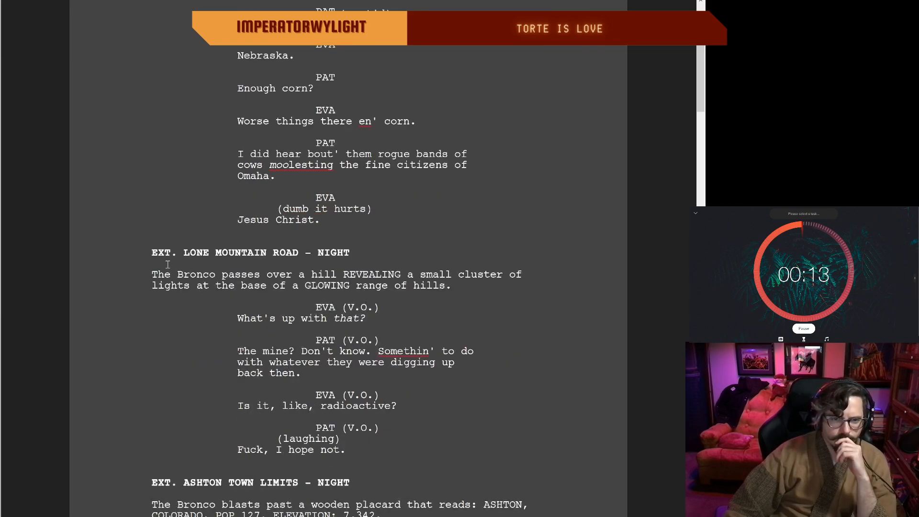
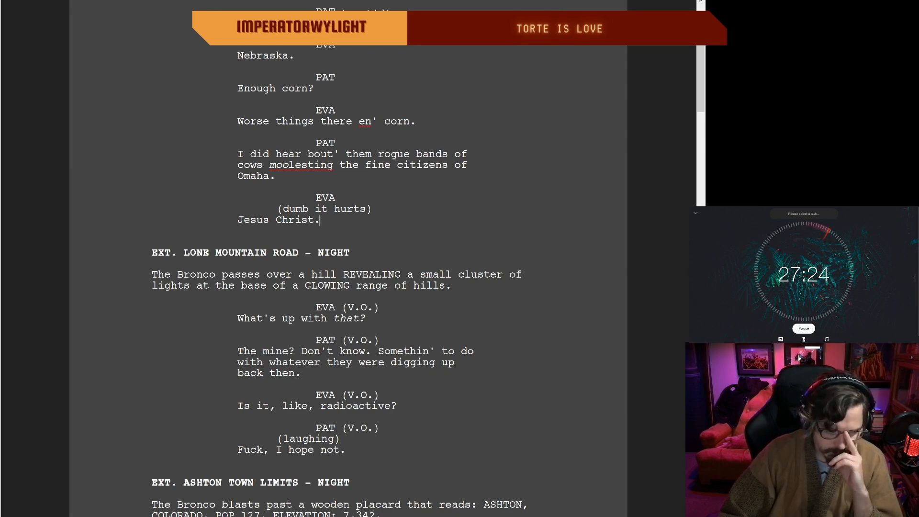
Step: Change Pat's corn question on page 4 to "Had enough corn?"
{"action": "scroll", "coordinate": [348, 258], "scroll_direction": "up", "scroll_amount": 1}
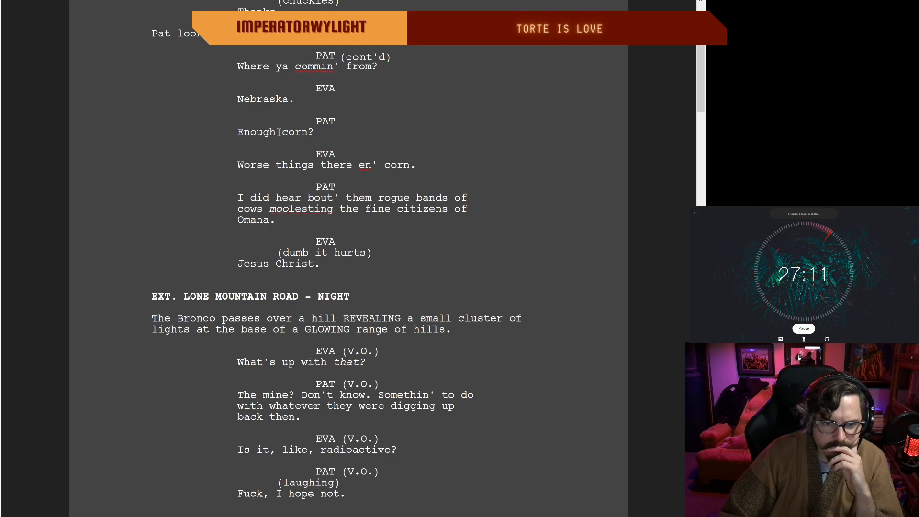
{"action": "left_click", "coordinate": [238, 132]}
{"action": "type", "text": "Had"}
{"action": "key", "text": "Delete"}
{"action": "type", "text": "e"}
{"action": "left_click", "coordinate": [371, 130]}
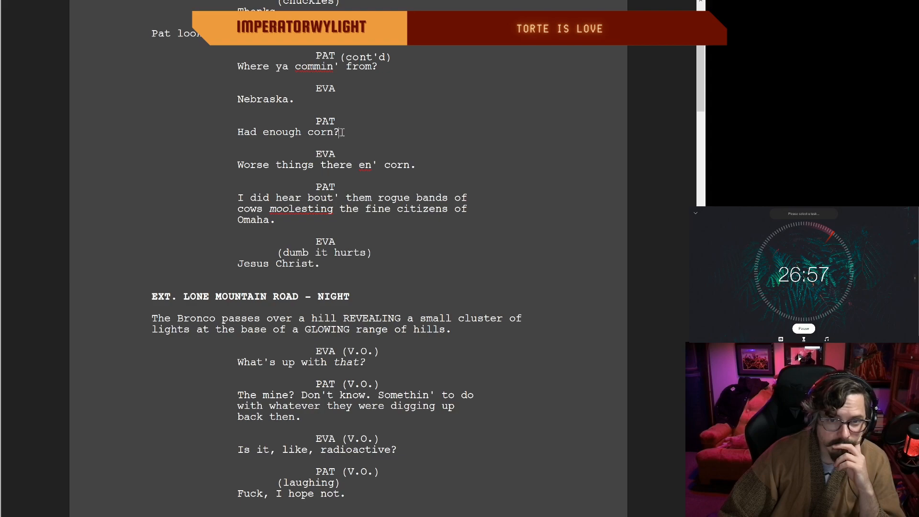
Step: Add "so" to the parenthetical above Eva's "Jesus Christ." so it reads "so dumb it hurts"
{"action": "scroll", "coordinate": [360, 134], "scroll_direction": "down", "scroll_amount": 1}
{"action": "scroll", "coordinate": [361, 139], "scroll_direction": "up", "scroll_amount": 2}
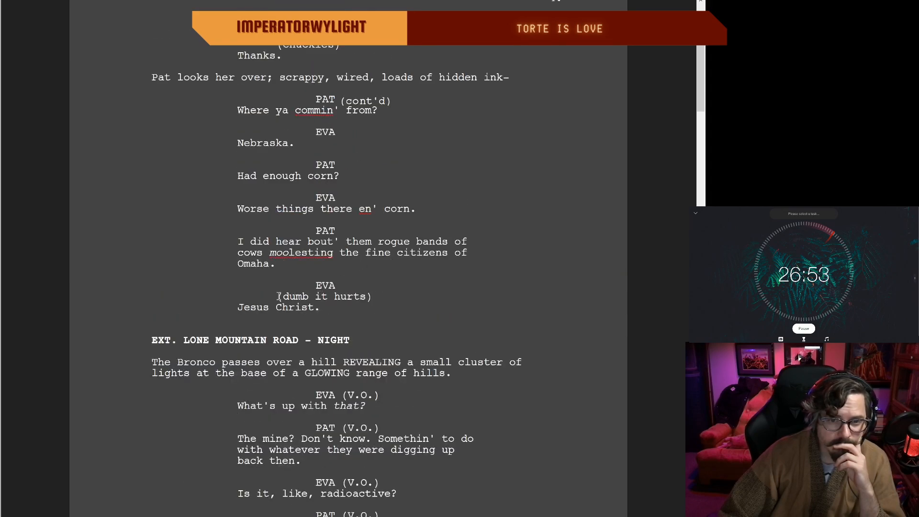
{"action": "scroll", "coordinate": [281, 294], "scroll_direction": "up", "scroll_amount": 1}
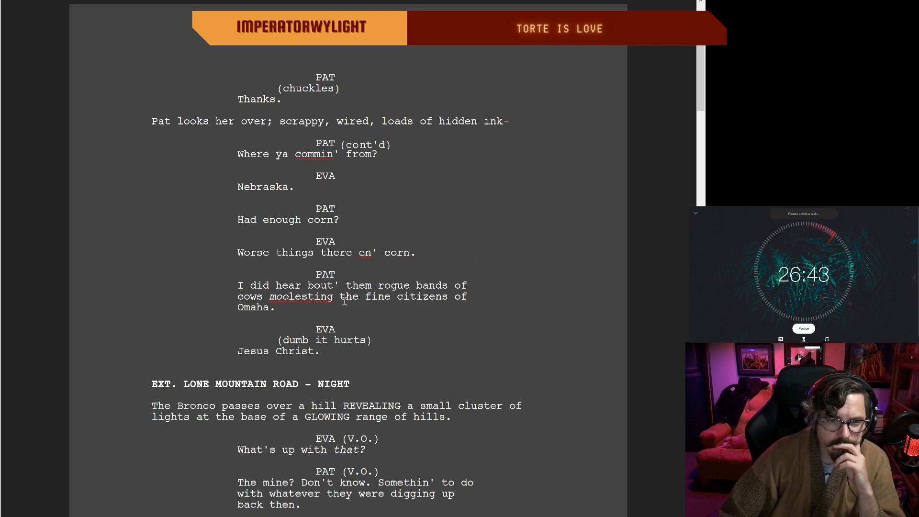
{"action": "scroll", "coordinate": [422, 307], "scroll_direction": "up", "scroll_amount": 1}
{"action": "scroll", "coordinate": [421, 306], "scroll_direction": "down", "scroll_amount": 1}
{"action": "double_click", "coordinate": [329, 355]}
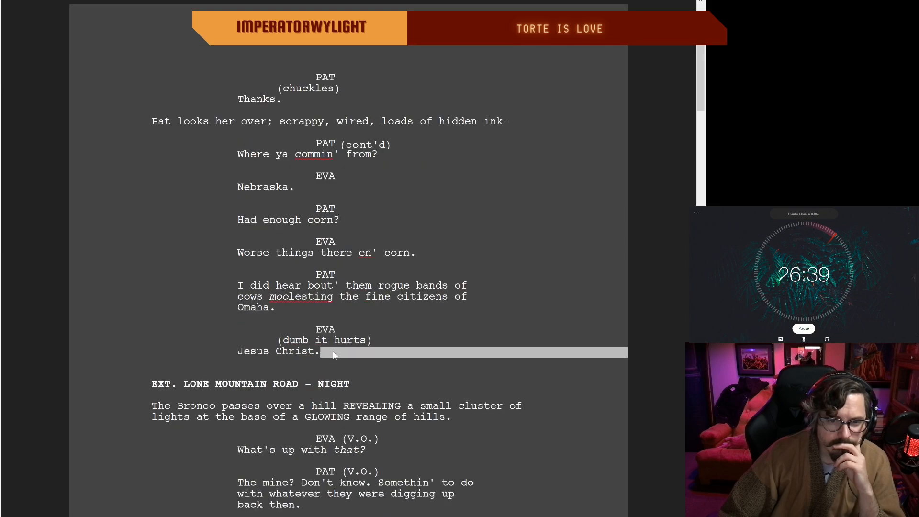
{"action": "scroll", "coordinate": [372, 346], "scroll_direction": "down", "scroll_amount": 1}
{"action": "scroll", "coordinate": [270, 345], "scroll_direction": "down", "scroll_amount": 1}
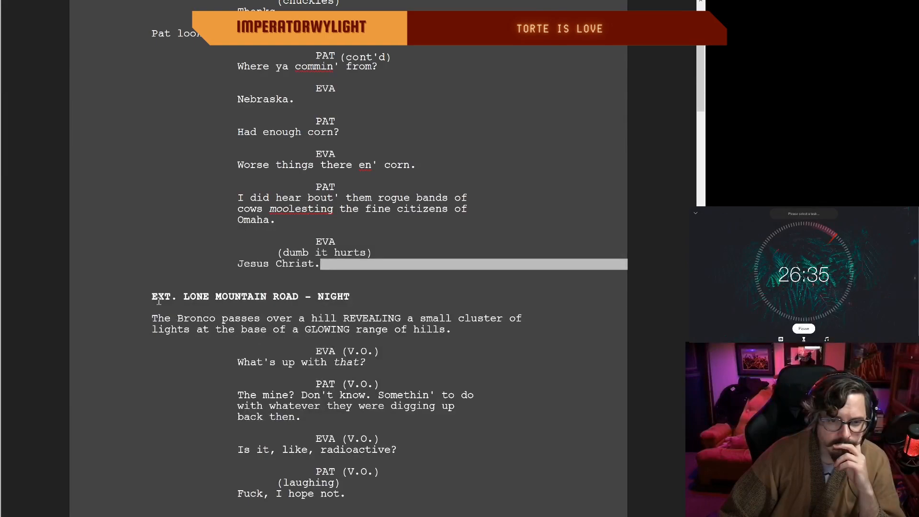
{"action": "scroll", "coordinate": [158, 300], "scroll_direction": "down", "scroll_amount": 1}
{"action": "left_click", "coordinate": [163, 286]}
{"action": "left_click", "coordinate": [283, 209]}
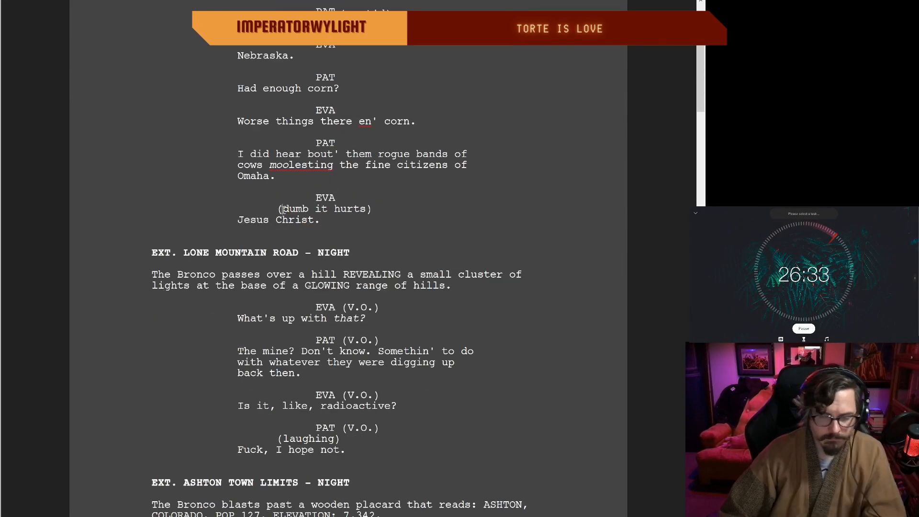
{"action": "type", "text": "so"}
{"action": "double_click", "coordinate": [338, 221]}
{"action": "left_click", "coordinate": [293, 218]}
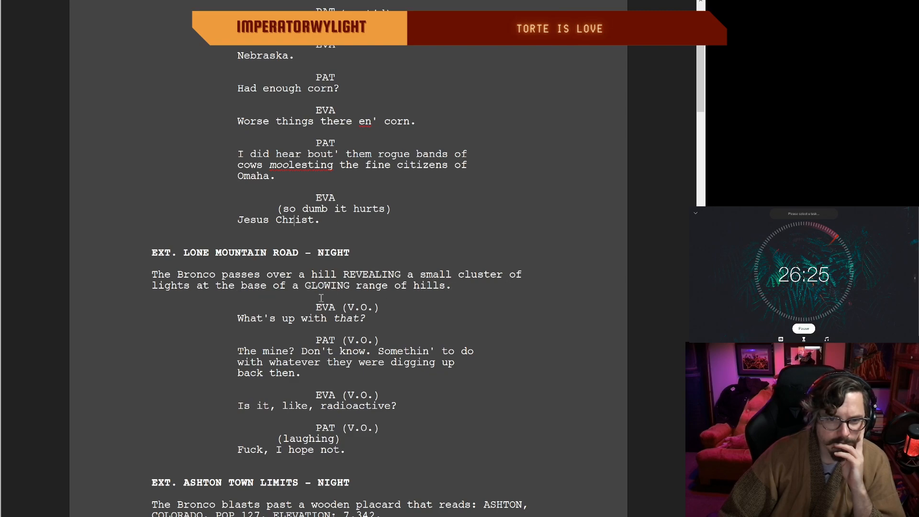
Step: Cut "- NIGHT" from the Ashton town limits scene heading so it reads "EXT. ASHTON TOWN LIMITS"
{"action": "scroll", "coordinate": [334, 285], "scroll_direction": "down", "scroll_amount": 1}
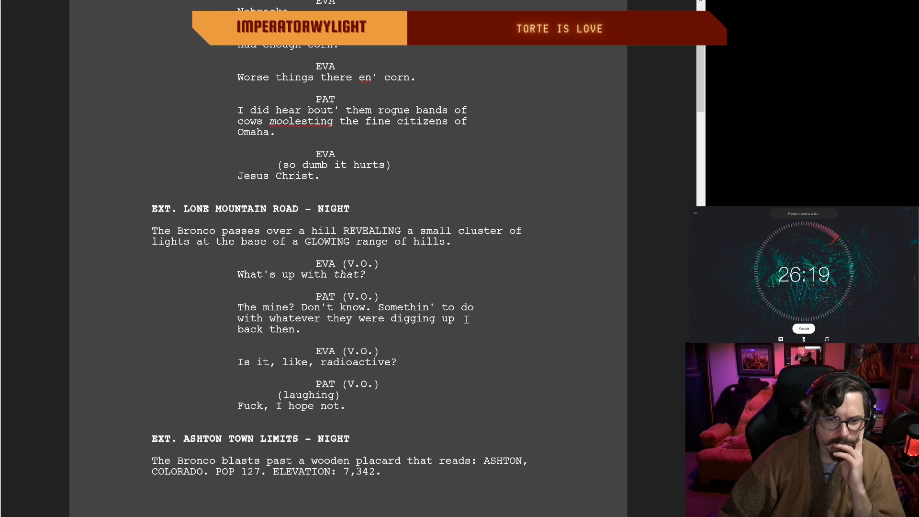
{"action": "scroll", "coordinate": [355, 330], "scroll_direction": "down", "scroll_amount": 1}
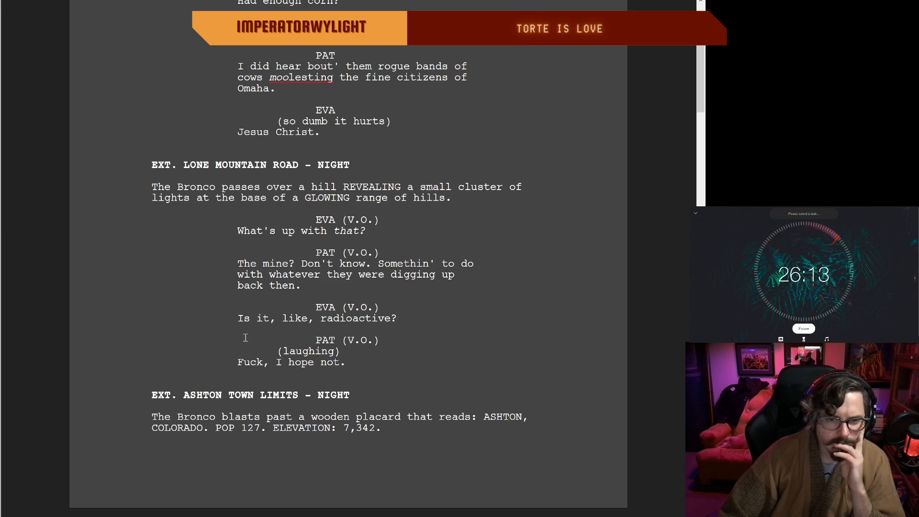
{"action": "scroll", "coordinate": [351, 360], "scroll_direction": "down", "scroll_amount": 2}
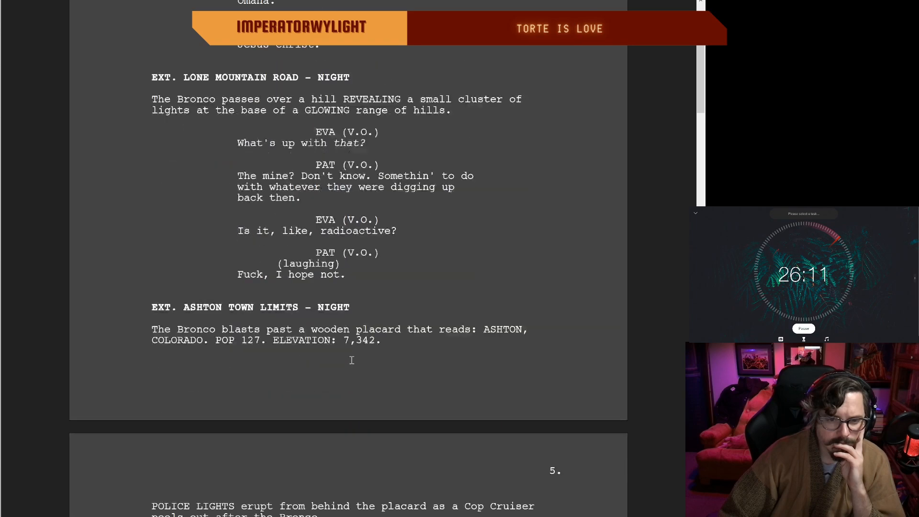
{"action": "scroll", "coordinate": [352, 360], "scroll_direction": "down", "scroll_amount": 1}
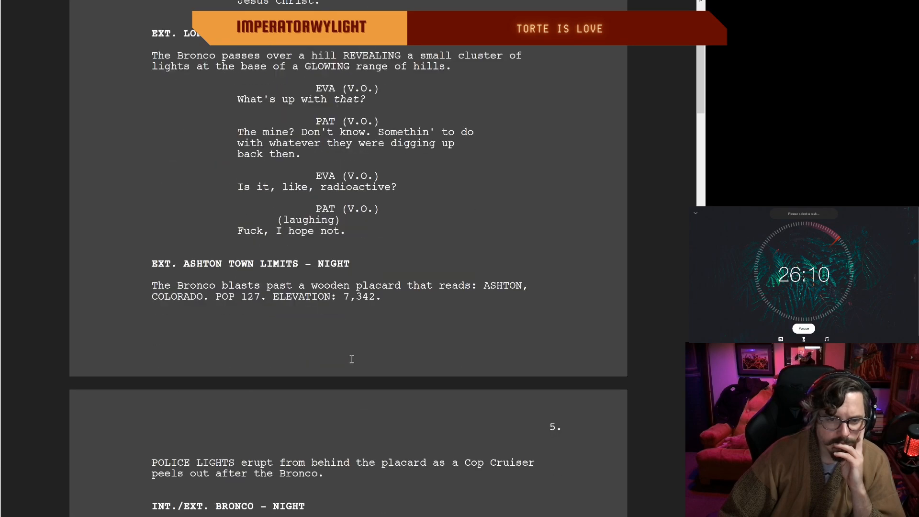
{"action": "left_click", "coordinate": [351, 263]}
{"action": "key", "text": "BackSpace"}
{"action": "key", "text": "BackSpace"}
{"action": "key", "text": "BackSpace"}
{"action": "key", "text": "BackSpace"}
{"action": "key", "text": "BackSpace"}
{"action": "key", "text": "BackSpace"}
{"action": "key", "text": "BackSpace"}
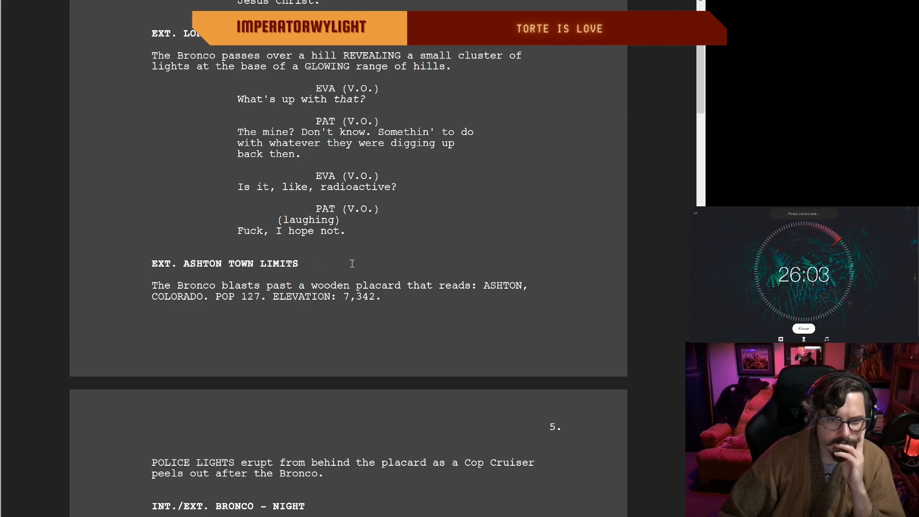
Step: Shorten the mountain road scene heading on page 4 to "EXT. LONE MOUNTAIN ROAD" by cutting "- NIGHT"
{"action": "scroll", "coordinate": [352, 263], "scroll_direction": "up", "scroll_amount": 4}
{"action": "scroll", "coordinate": [352, 263], "scroll_direction": "up", "scroll_amount": 13}
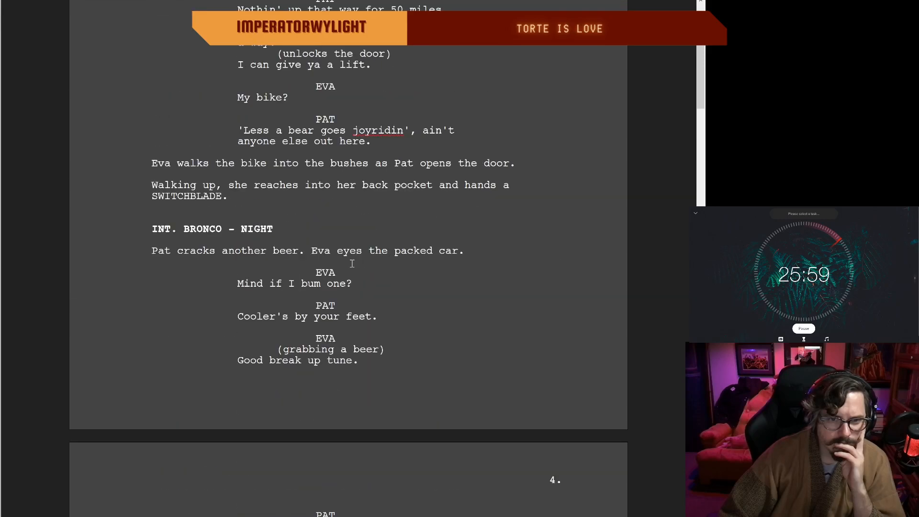
{"action": "scroll", "coordinate": [351, 263], "scroll_direction": "down", "scroll_amount": 1}
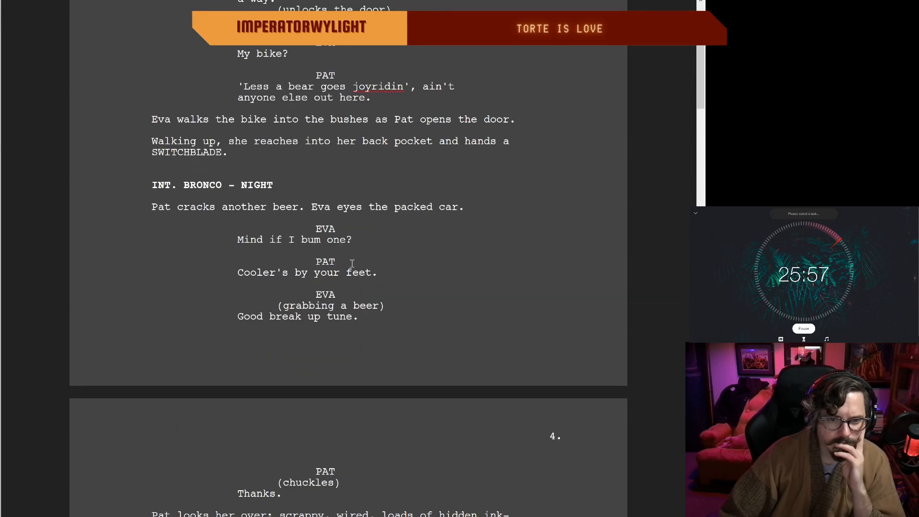
{"action": "scroll", "coordinate": [352, 263], "scroll_direction": "down", "scroll_amount": 12}
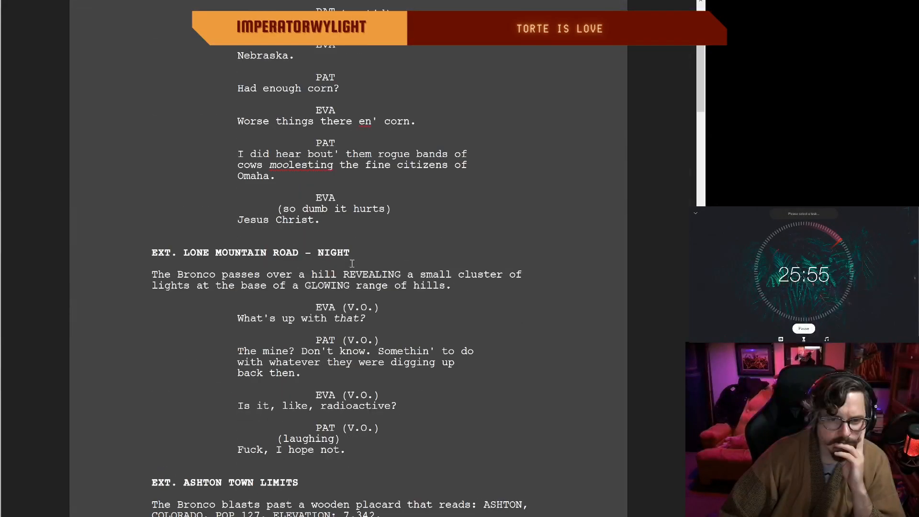
{"action": "left_click", "coordinate": [351, 252]}
{"action": "key", "text": "BackSpace"}
{"action": "key", "text": "BackSpace"}
{"action": "key", "text": "BackSpace"}
{"action": "key", "text": "BackSpace"}
{"action": "key", "text": "BackSpace"}
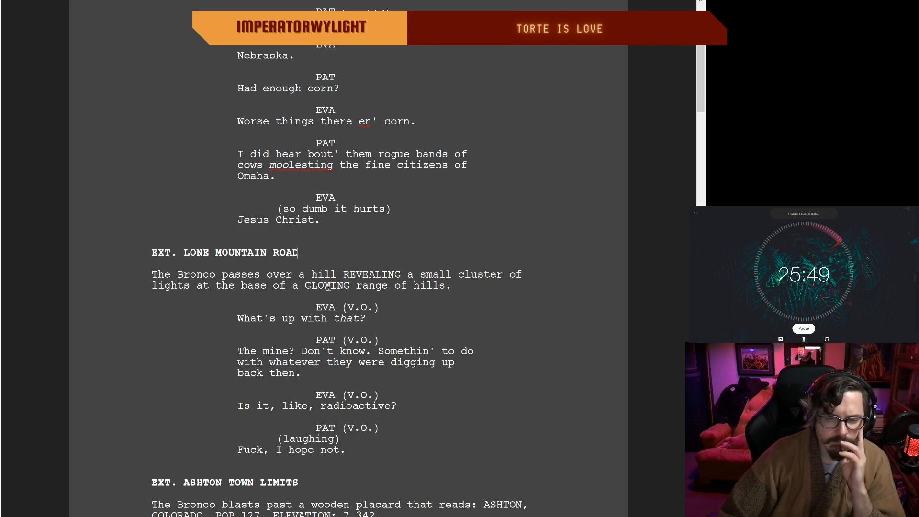
Step: Cut "- NIGHT" from the first Bronco scene heading on page 5, leaving "INT./EXT. BRONCO"
{"action": "scroll", "coordinate": [328, 286], "scroll_direction": "down", "scroll_amount": 2}
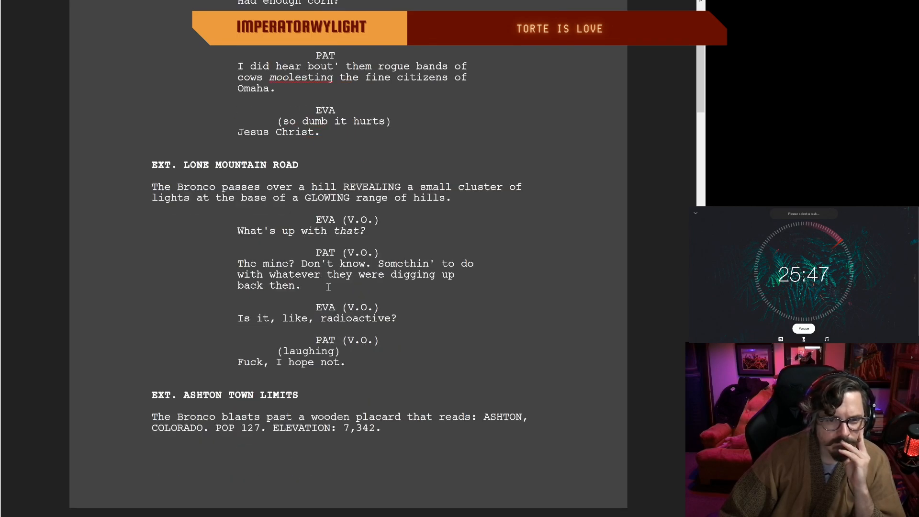
{"action": "scroll", "coordinate": [329, 286], "scroll_direction": "down", "scroll_amount": 1}
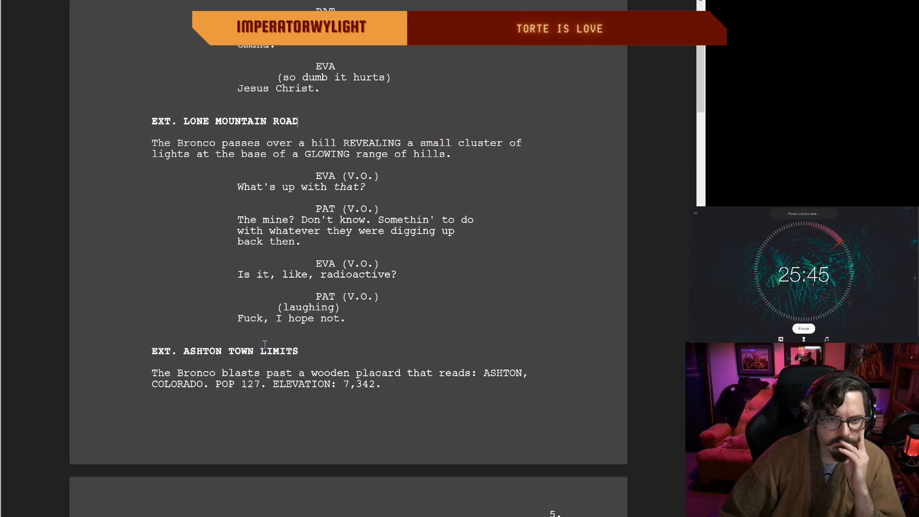
{"action": "scroll", "coordinate": [263, 345], "scroll_direction": "down", "scroll_amount": 1}
{"action": "scroll", "coordinate": [346, 330], "scroll_direction": "down", "scroll_amount": 2}
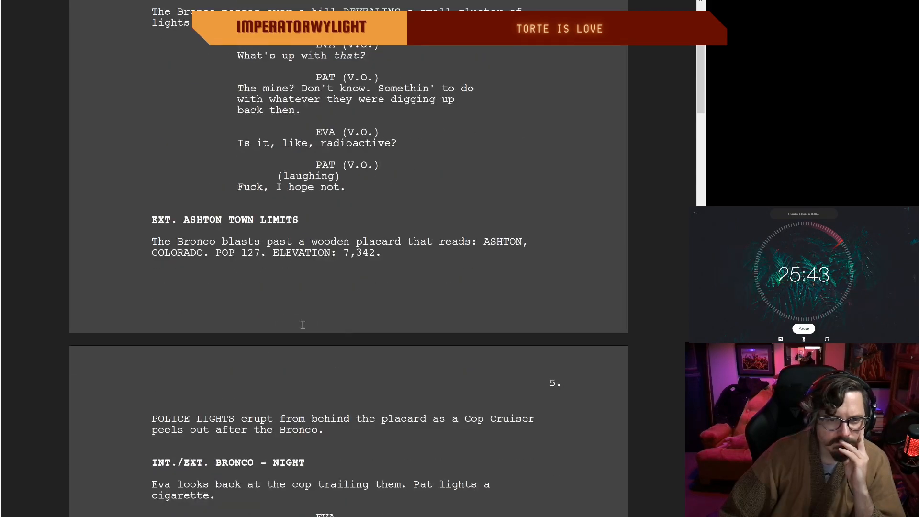
{"action": "scroll", "coordinate": [304, 324], "scroll_direction": "down", "scroll_amount": 3}
{"action": "left_click", "coordinate": [310, 331]}
{"action": "key", "text": "BackSpace"}
{"action": "key", "text": "BackSpace"}
{"action": "key", "text": "BackSpace"}
{"action": "key", "text": "BackSpace"}
{"action": "key", "text": "BackSpace"}
{"action": "key", "text": "BackSpace"}
{"action": "key", "text": "BackSpace"}
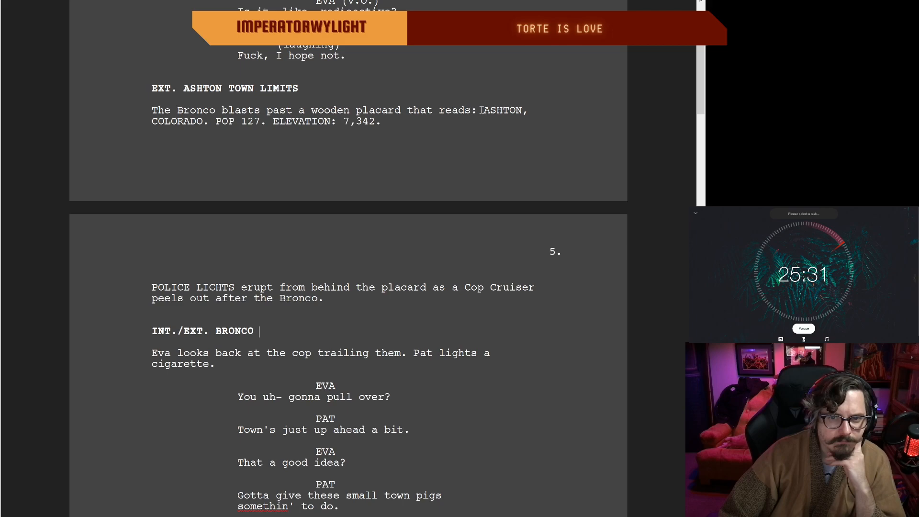
Step: Cut "that reads" from the placard line so it reads "a wooden placard: ASHTON, COLORADO."
{"action": "left_click", "coordinate": [432, 111]}
{"action": "key", "text": "BackSpace"}
{"action": "key", "text": "BackSpace"}
{"action": "key", "text": "BackSpace"}
{"action": "key", "text": "BackSpace"}
{"action": "key", "text": "BackSpace"}
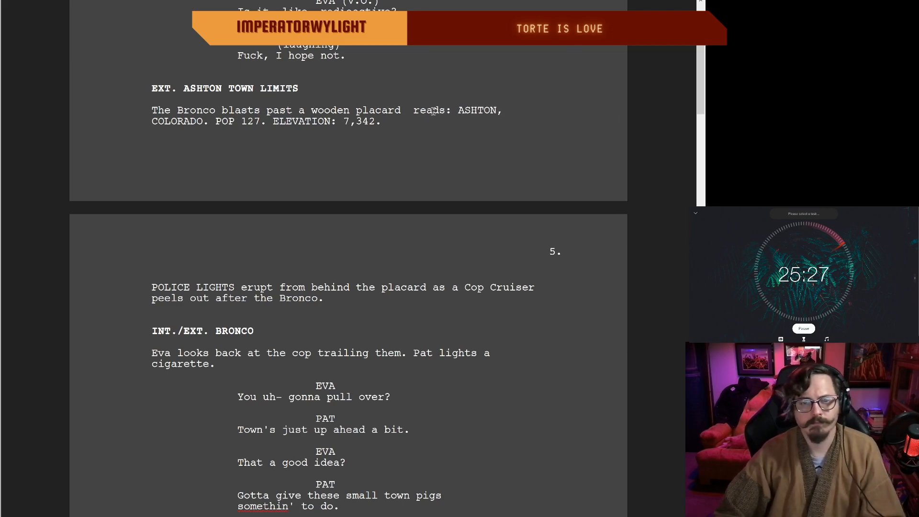
{"action": "key", "text": "Delete"}
{"action": "key", "text": "Delete"}
{"action": "key", "text": "Delete"}
{"action": "key", "text": "Delete"}
{"action": "key", "text": "Delete"}
{"action": "key", "text": "Delete"}
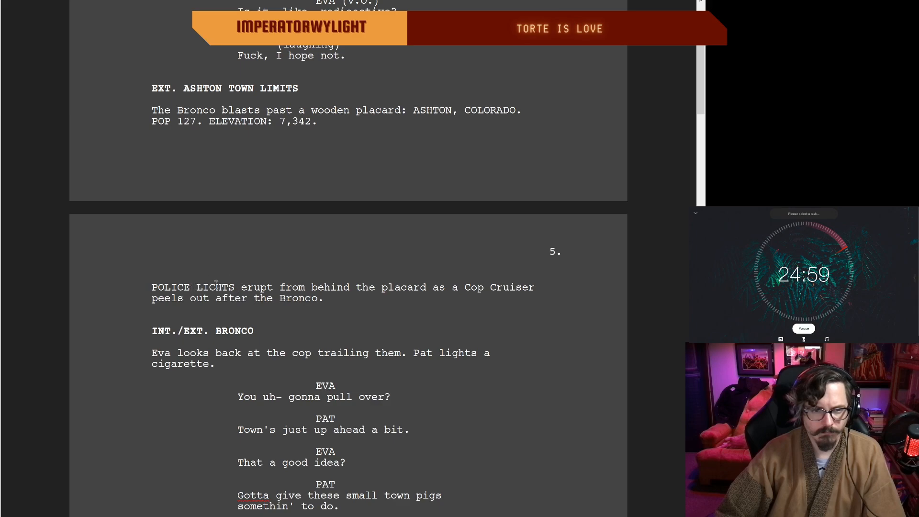
Step: Cut "POLICE" from the opening action line of page 5 so it starts with "LIGHTS erupt"
{"action": "left_click", "coordinate": [203, 287]}
{"action": "key", "text": "BackSpace"}
{"action": "key", "text": "BackSpace"}
{"action": "key", "text": "BackSpace"}
{"action": "key", "text": "BackSpace"}
{"action": "key", "text": "BackSpace"}
{"action": "key", "text": "BackSpace"}
{"action": "key", "text": "BackSpace"}
{"action": "key", "text": "BackSpace"}
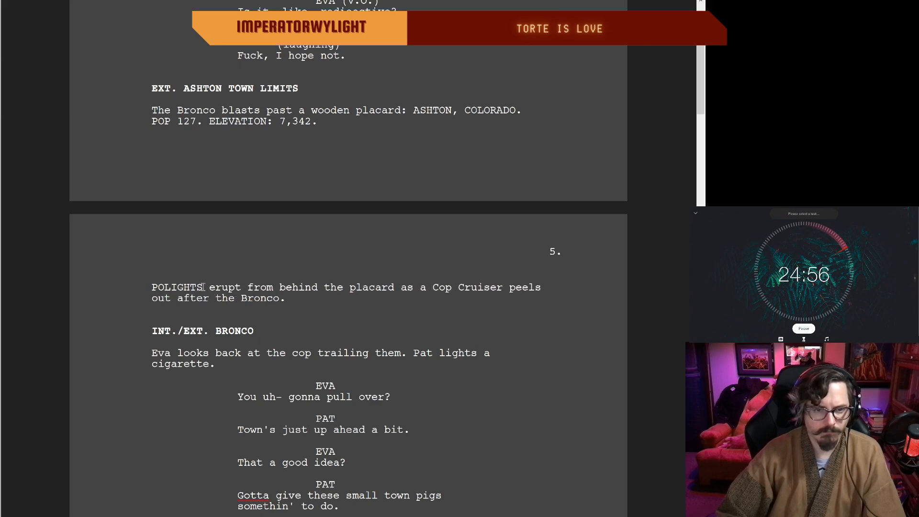
{"action": "type", "text": "L"}
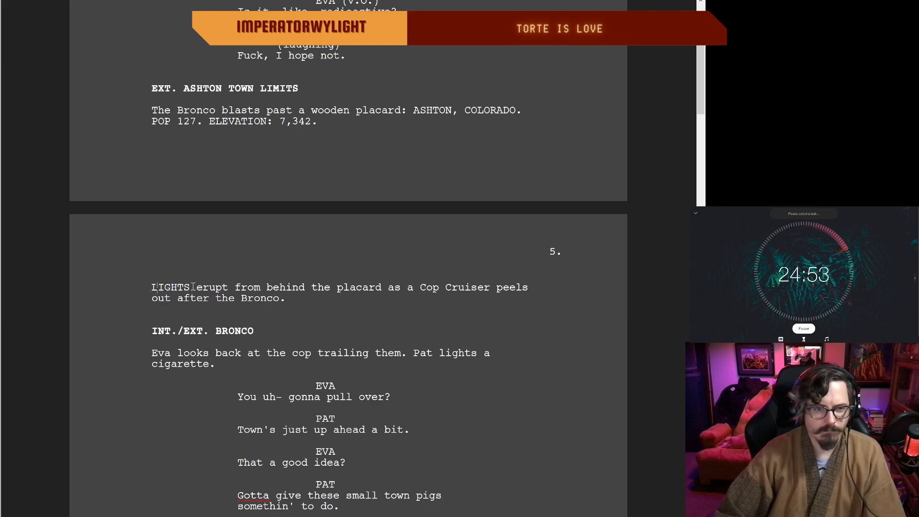
Step: Replace "Cop Cruiser" with "POLICE CRUISER" in the opening action line of page 5
{"action": "left_click", "coordinate": [439, 288]}
{"action": "key", "text": "BackSpace"}
{"action": "key", "text": "BackSpace"}
{"action": "key", "text": "BackSpace"}
{"action": "type", "text": "POLICE"}
{"action": "left_click", "coordinate": [508, 288]}
{"action": "key", "text": "BackSpace"}
{"action": "key", "text": "BackSpace"}
{"action": "key", "text": "BackSpace"}
{"action": "key", "text": "BackSpace"}
{"action": "key", "text": "BackSpace"}
{"action": "key", "text": "BackSpace"}
{"action": "key", "text": "BackSpace"}
{"action": "type", "text": "CRUISER"}
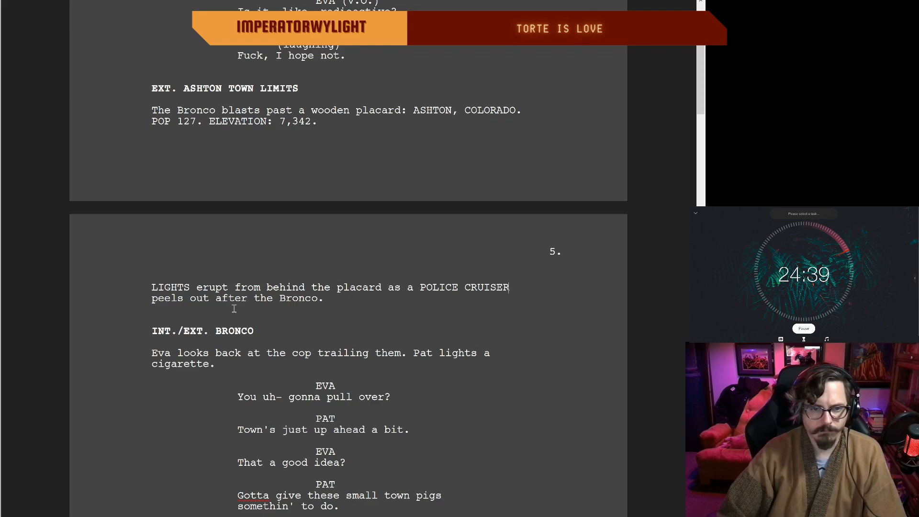
Step: Reword "the cop trailing them" in the Bronco action line on page 5 to "the trailing cop"
{"action": "scroll", "coordinate": [281, 304], "scroll_direction": "down", "scroll_amount": 2}
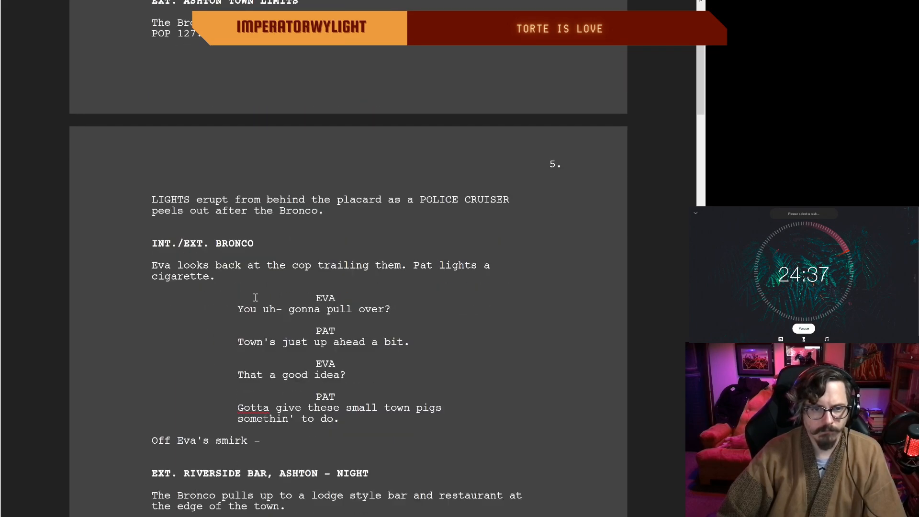
{"action": "scroll", "coordinate": [246, 183], "scroll_direction": "down", "scroll_amount": 3}
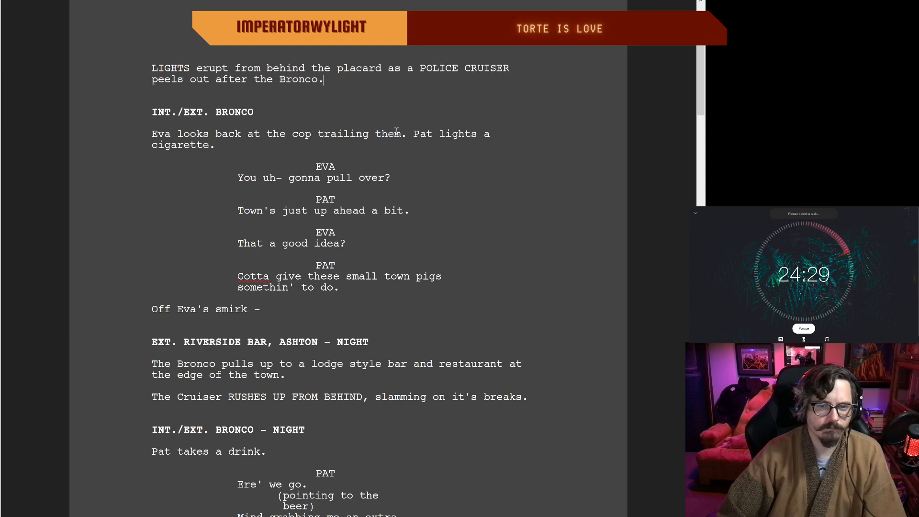
{"action": "left_click_drag", "start_coordinate": [401, 133], "coordinate": [264, 130]}
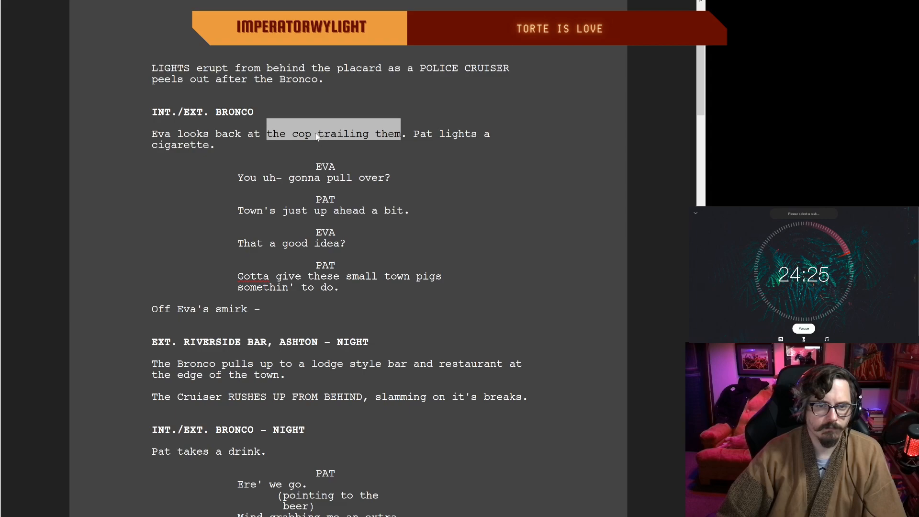
{"action": "double_click", "coordinate": [339, 171]}
{"action": "left_click", "coordinate": [309, 135]}
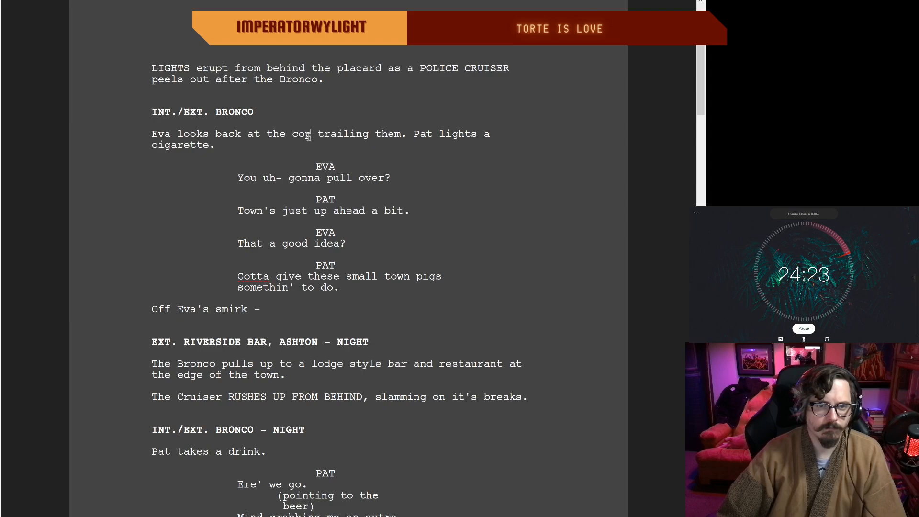
{"action": "key", "text": "BackSpace"}
{"action": "key", "text": "BackSpace"}
{"action": "key", "text": "BackSpace"}
{"action": "key", "text": "BackSpace"}
{"action": "left_click", "coordinate": [375, 135]}
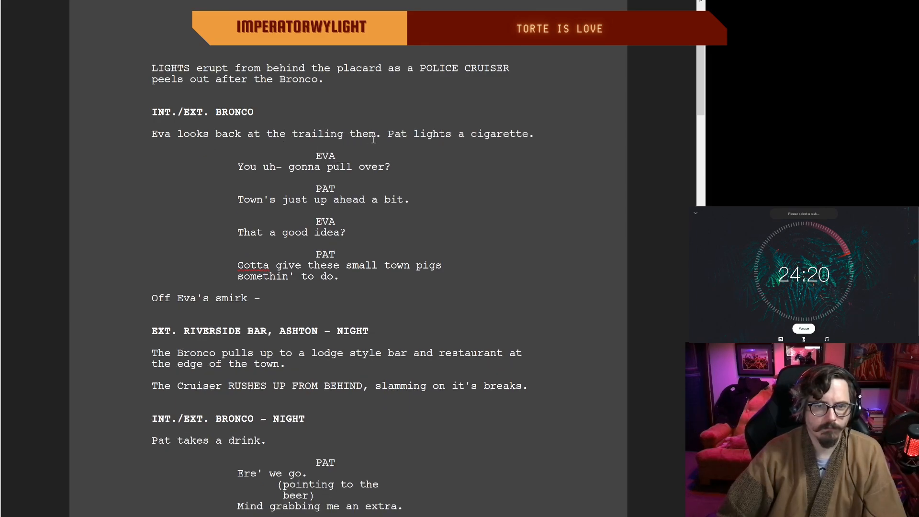
{"action": "key", "text": "BackSpace"}
{"action": "key", "text": "BackSpace"}
{"action": "key", "text": "BackSpace"}
{"action": "key", "text": "BackSpace"}
{"action": "type", "text": "cop"}
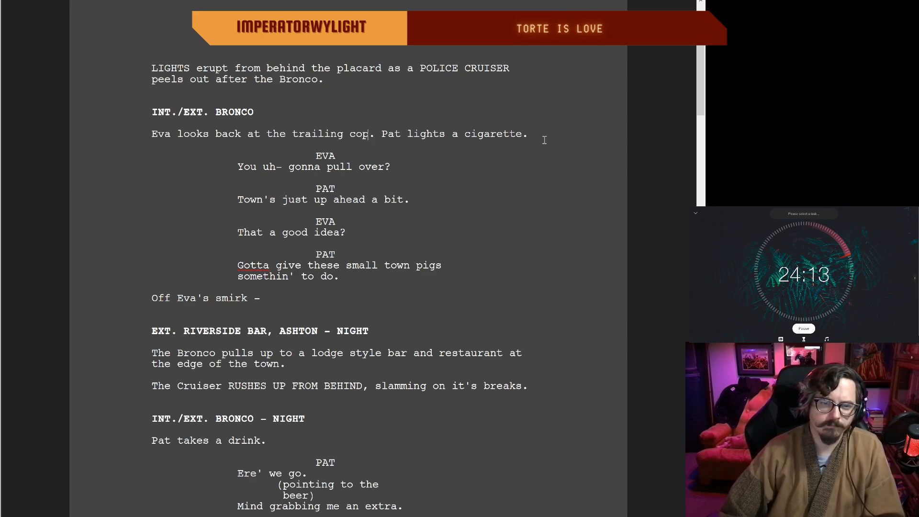
Step: Delete "Pat lights a cigarette." and add the parenthetical "(lighting a cig)" above Pat's "Town's just up ahead a bit."
{"action": "left_click_drag", "start_coordinate": [528, 134], "coordinate": [380, 133]}
{"action": "key", "text": "BackSpace"}
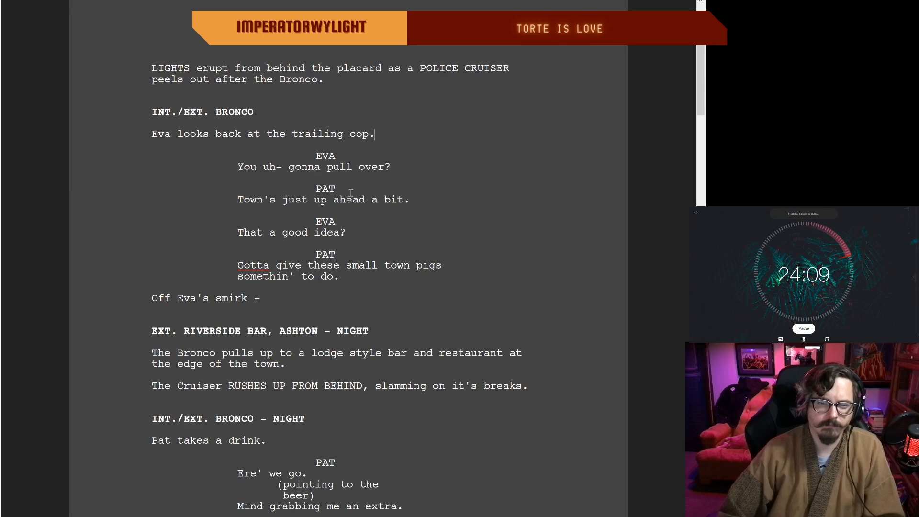
{"action": "left_click", "coordinate": [337, 187]}
{"action": "key", "text": "Return"}
{"action": "type", "text": "(lighting a cig"}
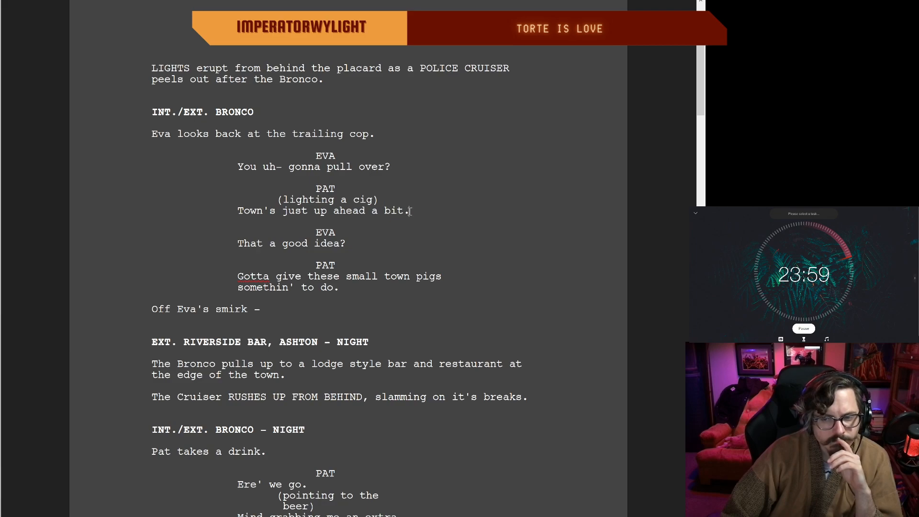
{"action": "scroll", "coordinate": [269, 279], "scroll_direction": "up", "scroll_amount": 1}
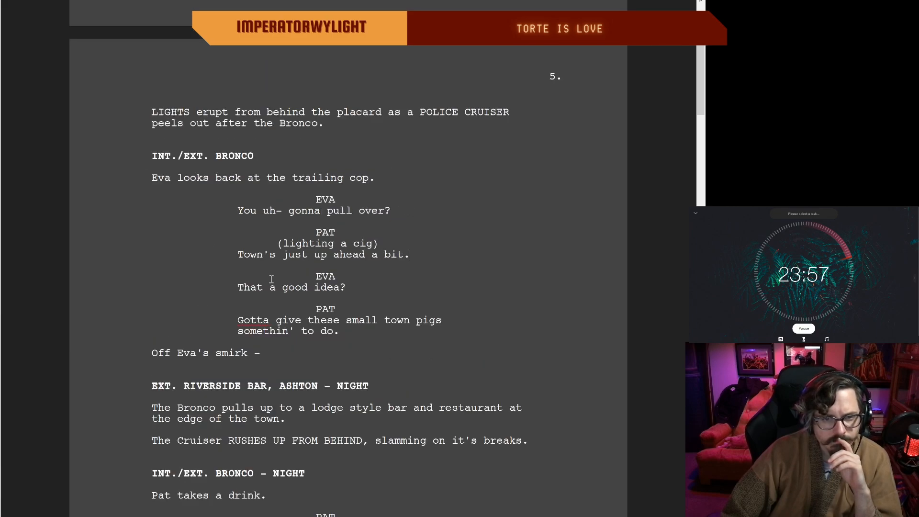
Step: Remove "- NIGHT" from the INT./EXT. BRONCO scene heading that follows the Riverside Bar scene on page 5
{"action": "scroll", "coordinate": [273, 277], "scroll_direction": "down", "scroll_amount": 3}
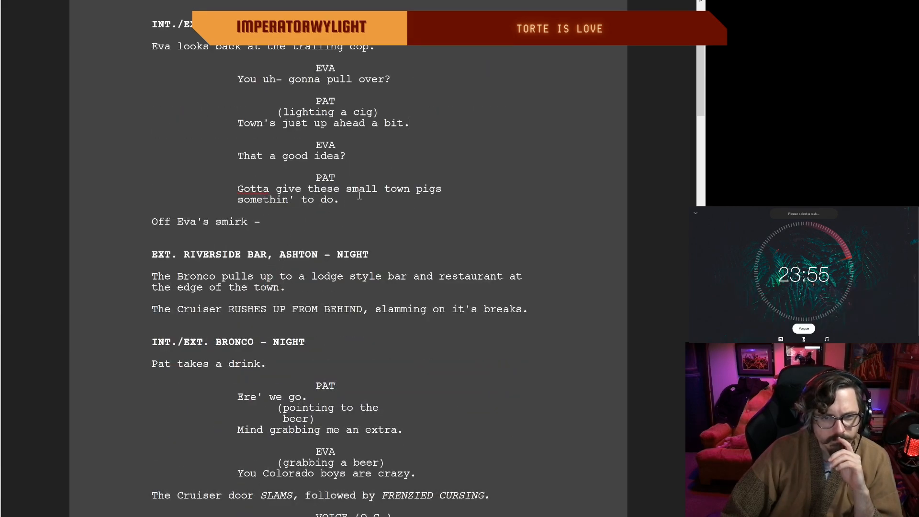
{"action": "double_click", "coordinate": [344, 200]}
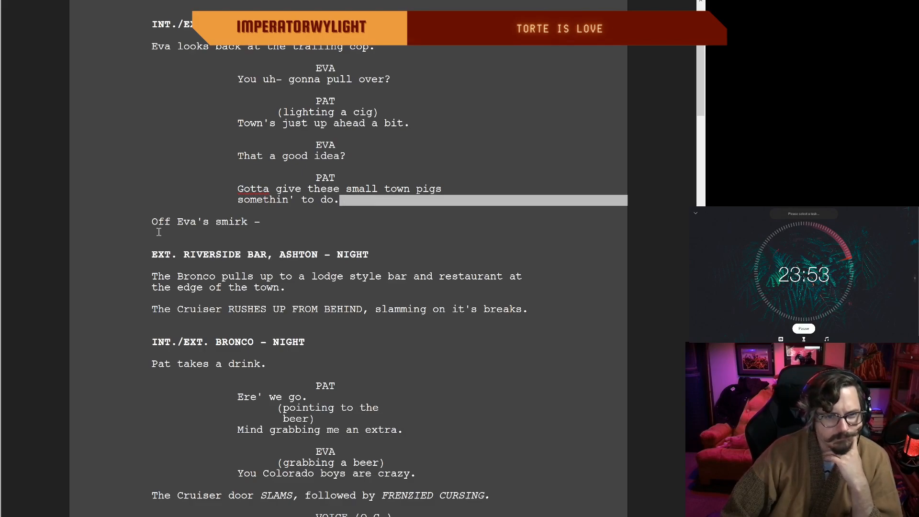
{"action": "left_click", "coordinate": [275, 222]}
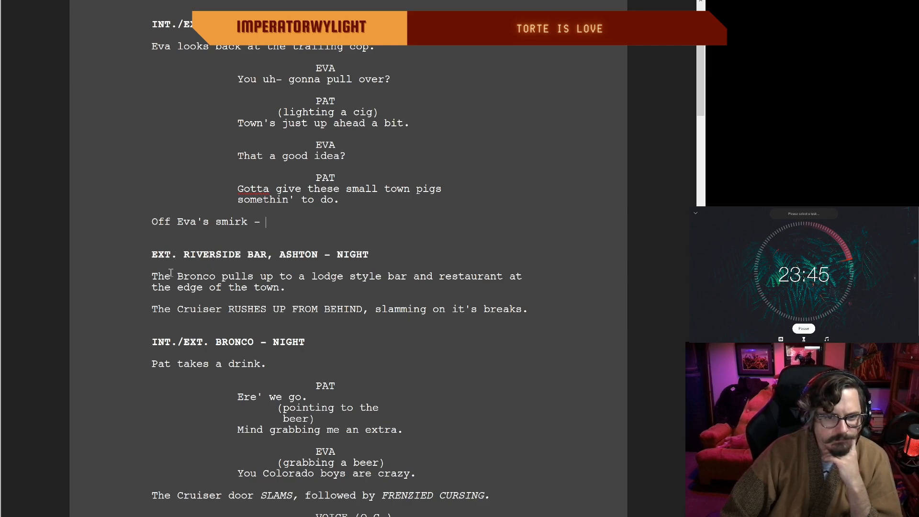
{"action": "left_click", "coordinate": [311, 343]}
{"action": "key", "text": "BackSpace"}
{"action": "key", "text": "BackSpace"}
{"action": "key", "text": "BackSpace"}
{"action": "key", "text": "BackSpace"}
{"action": "key", "text": "BackSpace"}
{"action": "key", "text": "BackSpace"}
{"action": "key", "text": "BackSpace"}
{"action": "key", "text": "BackSpace"}
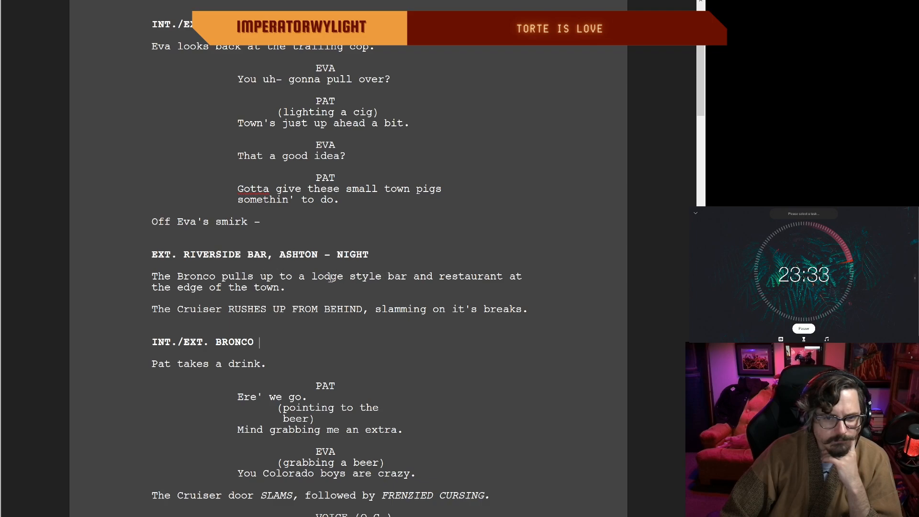
{"action": "left_click", "coordinate": [381, 277]}
{"action": "type", "text": "d"}
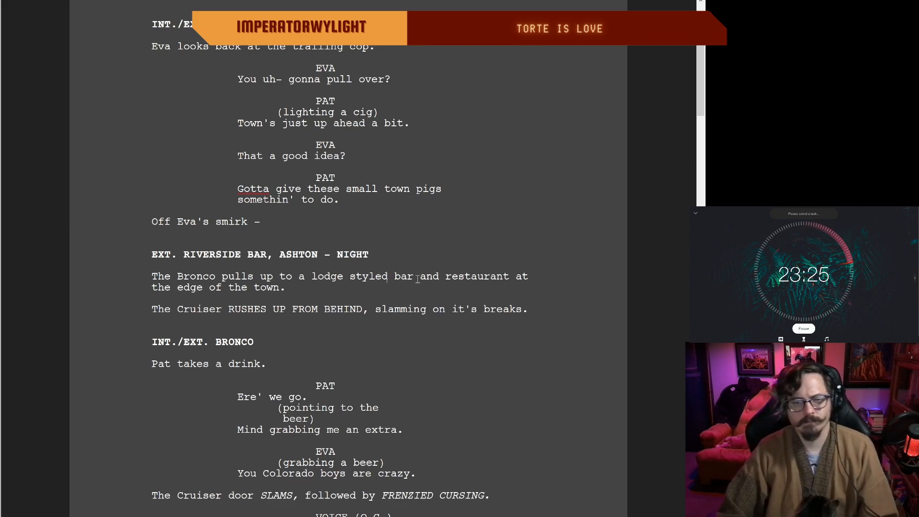
{"action": "key", "text": "BackSpace"}
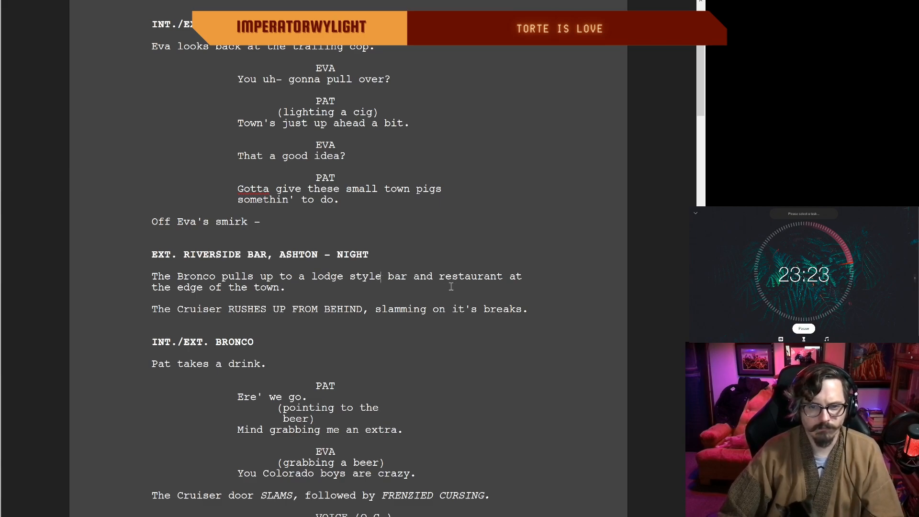
Step: Change "at" to "on" in the Riverside Bar action line so it reads "restaurant on the edge of the town"
{"action": "double_click", "coordinate": [521, 276]}
{"action": "type", "text": "on"}
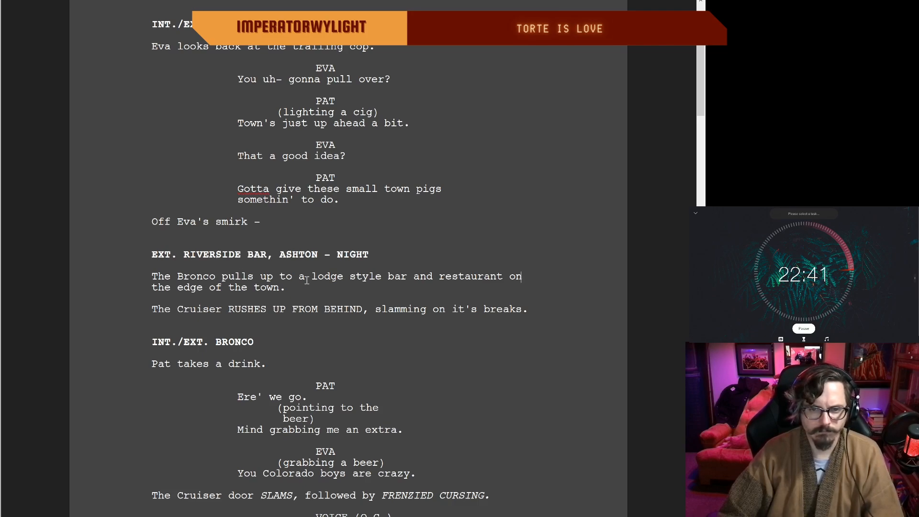
Step: Delete the action line "Pat takes a drink." and its empty paragraph under the second INT./EXT. BRONCO heading on page 5
{"action": "scroll", "coordinate": [239, 297], "scroll_direction": "up", "scroll_amount": 1}
{"action": "scroll", "coordinate": [267, 316], "scroll_direction": "down", "scroll_amount": 1}
{"action": "scroll", "coordinate": [268, 317], "scroll_direction": "down", "scroll_amount": 2}
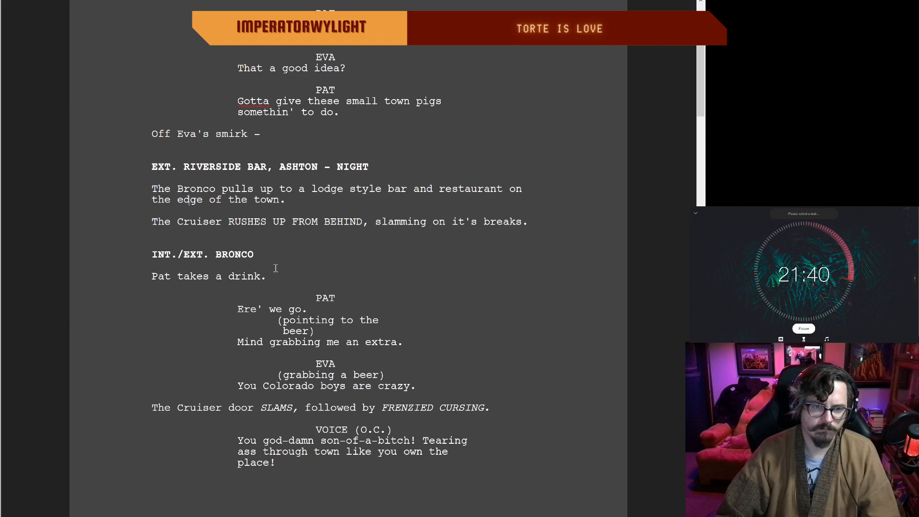
{"action": "scroll", "coordinate": [275, 268], "scroll_direction": "down", "scroll_amount": 1}
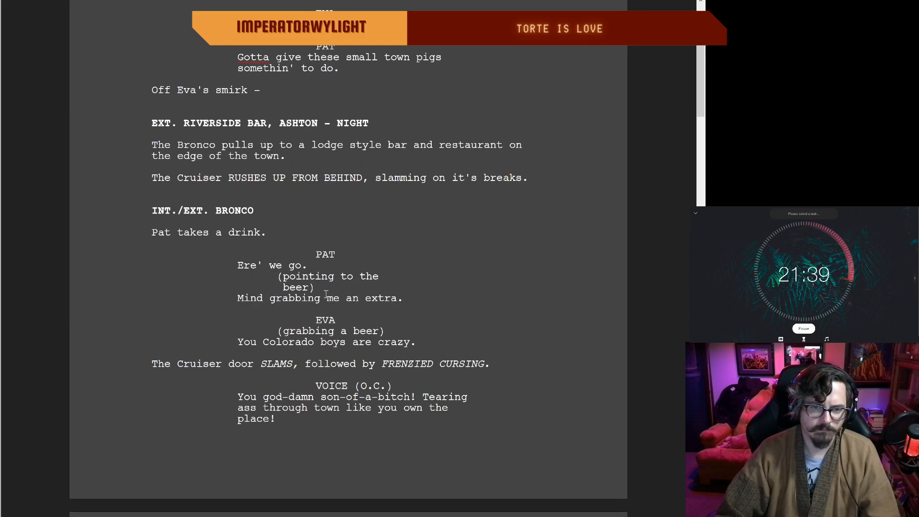
{"action": "left_click", "coordinate": [396, 300]}
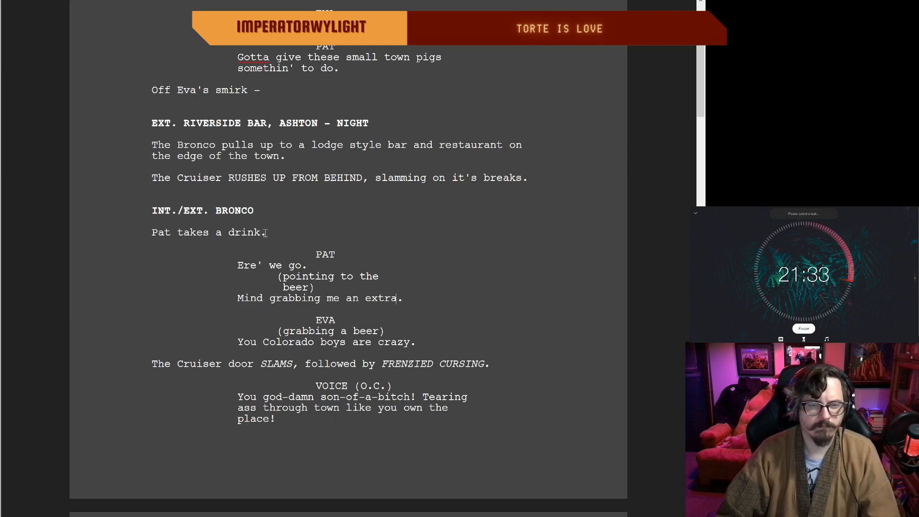
{"action": "left_click_drag", "start_coordinate": [268, 234], "coordinate": [131, 235]}
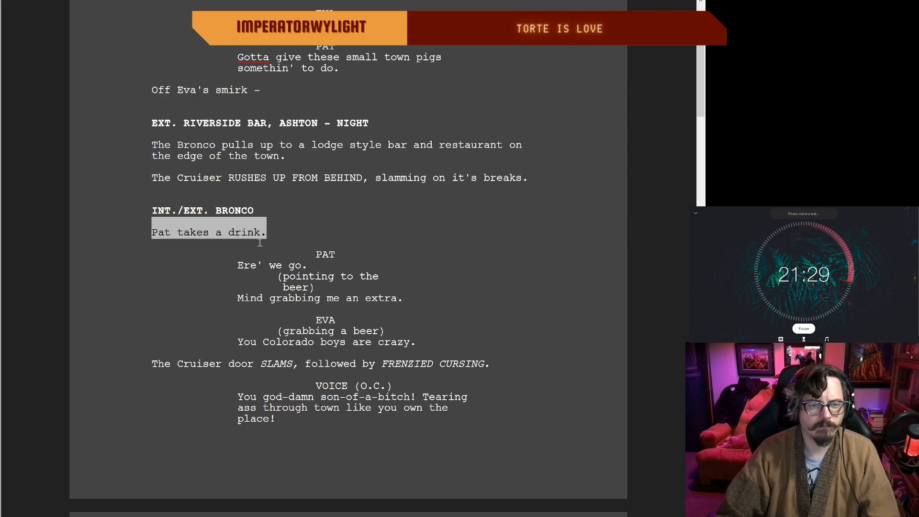
{"action": "key", "text": "BackSpace"}
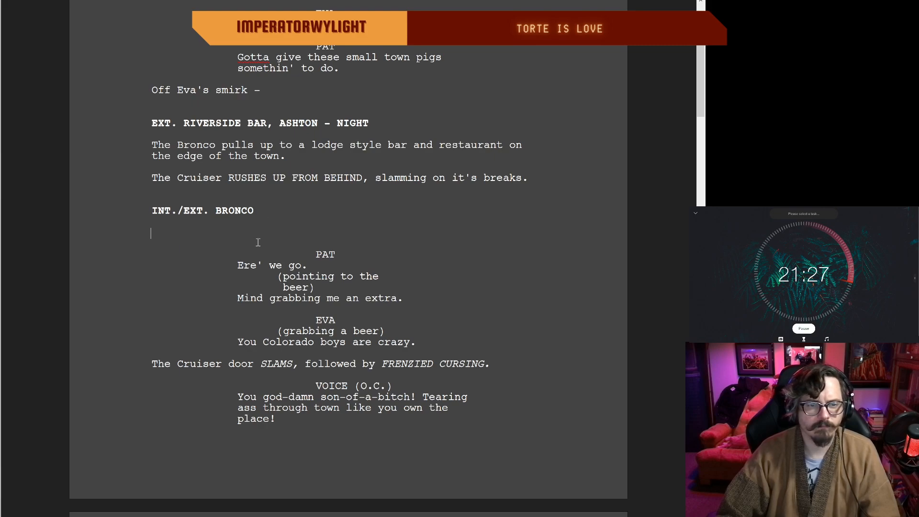
{"action": "key", "text": "BackSpace"}
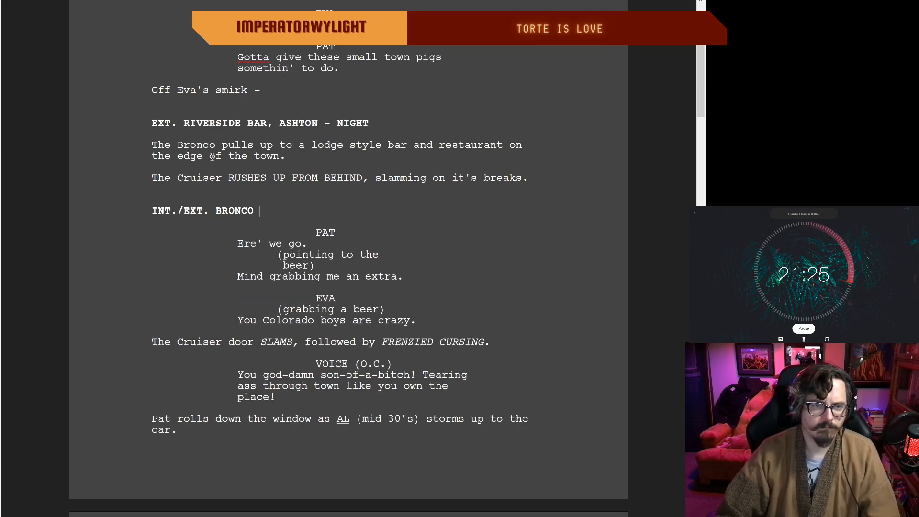
Step: Cut "he's" from Al's description so it reads "A jolly face on a linebacker body, the kinda guy"
{"action": "scroll", "coordinate": [314, 256], "scroll_direction": "up", "scroll_amount": 1}
{"action": "scroll", "coordinate": [320, 254], "scroll_direction": "down", "scroll_amount": 2}
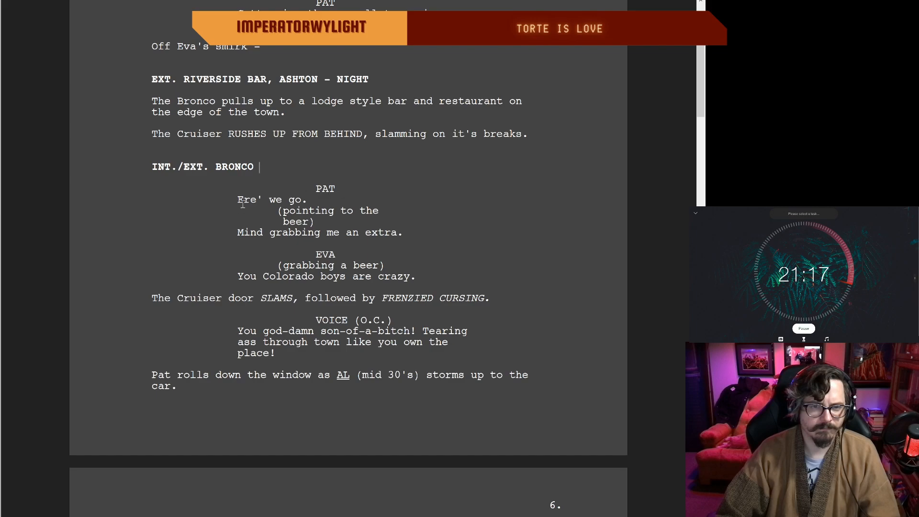
{"action": "scroll", "coordinate": [298, 283], "scroll_direction": "up", "scroll_amount": 1}
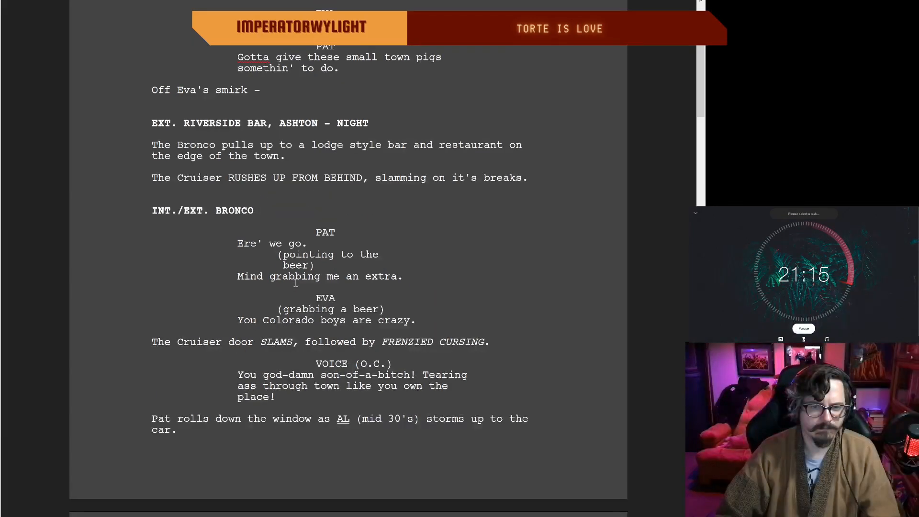
{"action": "scroll", "coordinate": [295, 282], "scroll_direction": "down", "scroll_amount": 1}
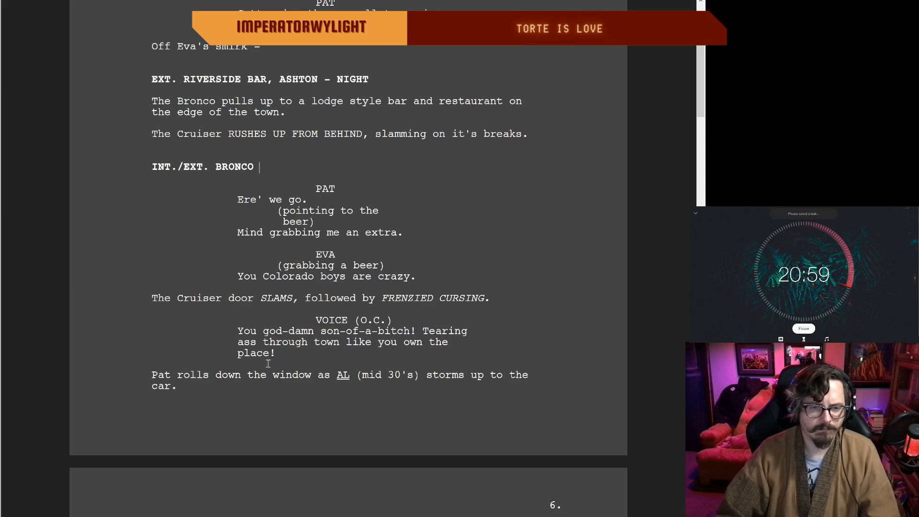
{"action": "scroll", "coordinate": [383, 358], "scroll_direction": "down", "scroll_amount": 2}
{"action": "scroll", "coordinate": [379, 359], "scroll_direction": "down", "scroll_amount": 6}
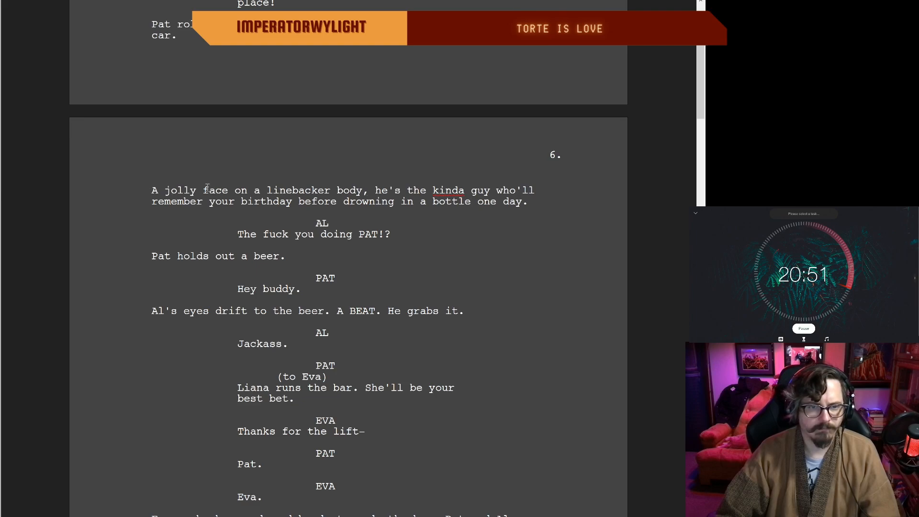
{"action": "left_click", "coordinate": [228, 191]}
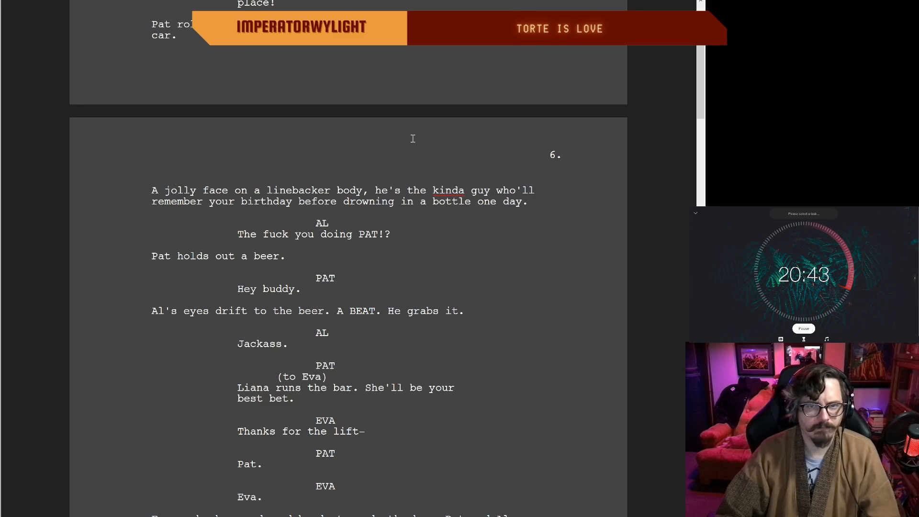
{"action": "scroll", "coordinate": [209, 67], "scroll_direction": "up", "scroll_amount": 1}
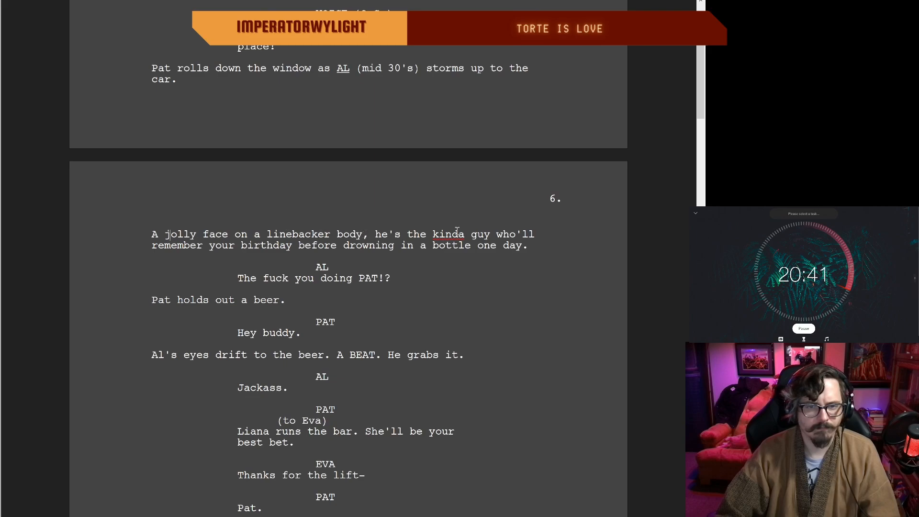
{"action": "left_click", "coordinate": [407, 235]}
{"action": "key", "text": "BackSpace"}
{"action": "key", "text": "BackSpace"}
{"action": "key", "text": "BackSpace"}
{"action": "key", "text": "BackSpace"}
{"action": "key", "text": "BackSpace"}
{"action": "key", "text": "BackSpace"}
{"action": "type", "text": "t"}
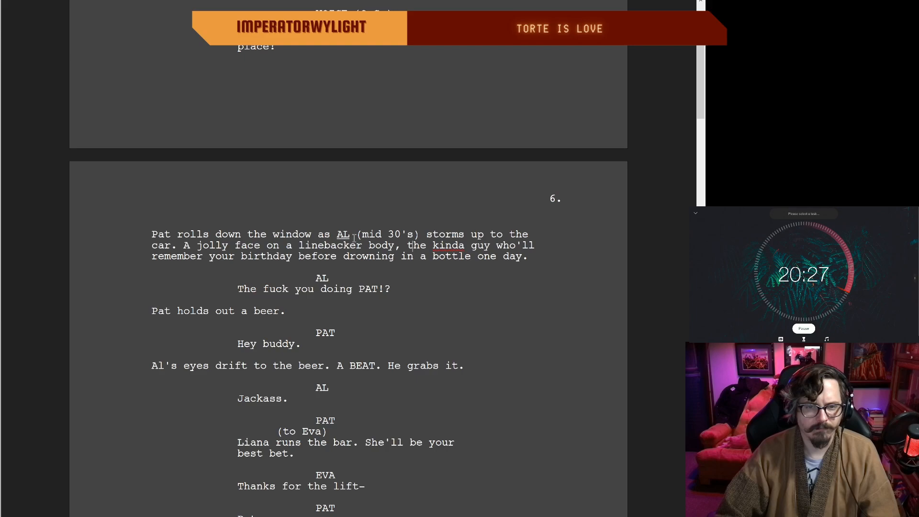
Step: Replace the comma after "linebacker body" in Al's description with a spaced dash
{"action": "left_click", "coordinate": [400, 249]}
{"action": "key", "text": "BackSpace"}
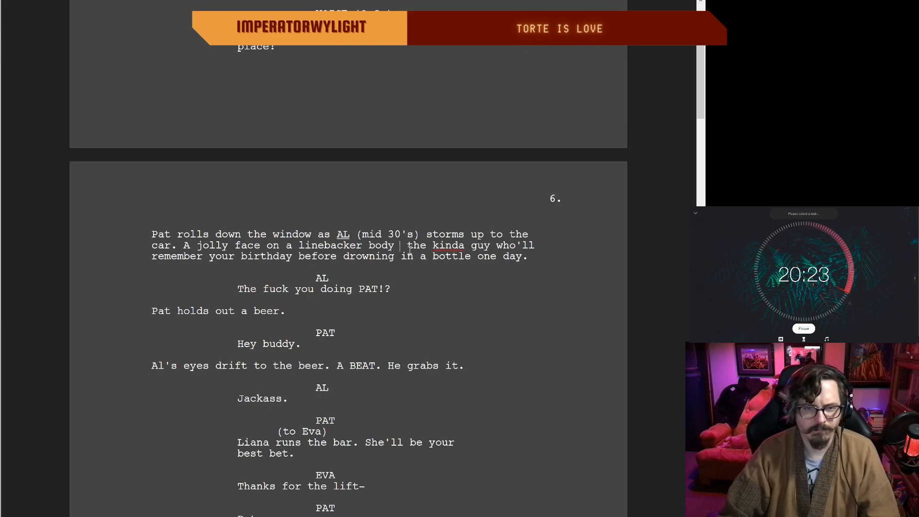
{"action": "type", "text": "-"}
Step: Change "one day." at the end of Al's description on page 6 to "some day."
{"action": "scroll", "coordinate": [330, 246], "scroll_direction": "up", "scroll_amount": 1}
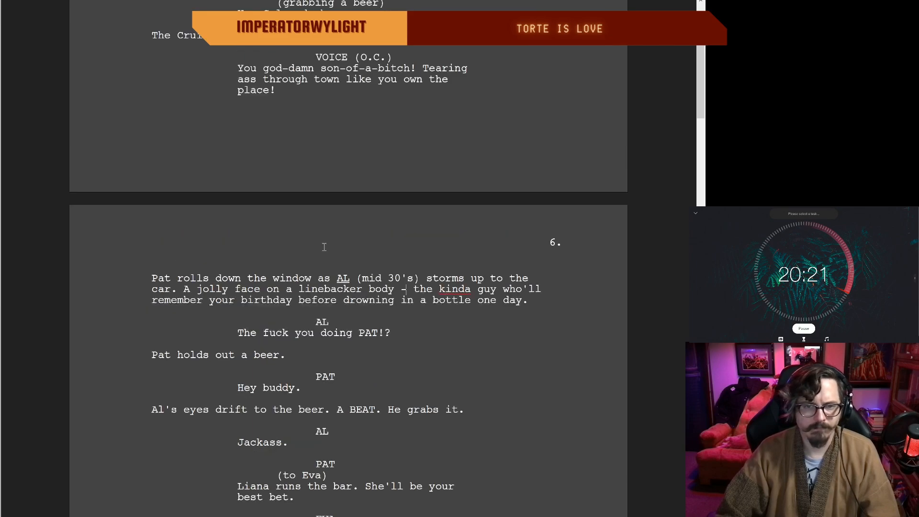
{"action": "scroll", "coordinate": [484, 289], "scroll_direction": "up", "scroll_amount": 1}
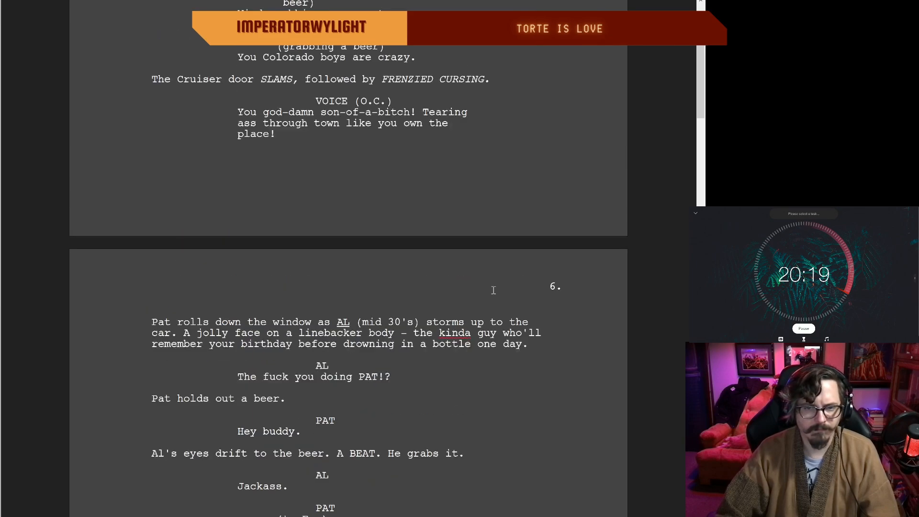
{"action": "scroll", "coordinate": [500, 293], "scroll_direction": "down", "scroll_amount": 2}
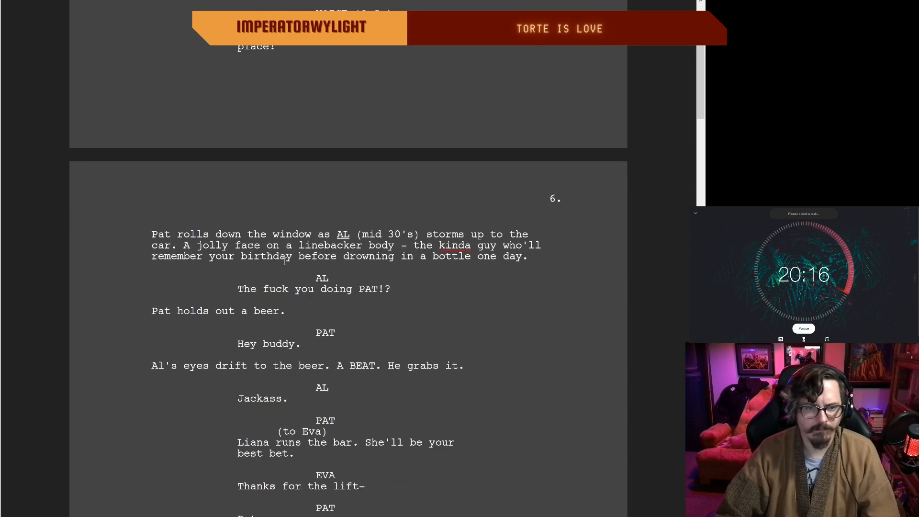
{"action": "left_click", "coordinate": [412, 257]}
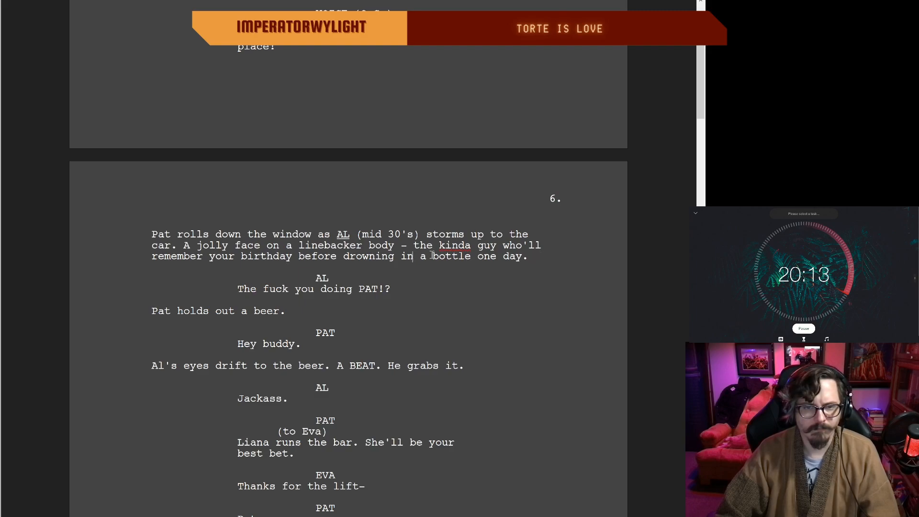
{"action": "left_click", "coordinate": [532, 257]}
{"action": "key", "text": "BackSpace"}
{"action": "key", "text": "BackSpace"}
{"action": "key", "text": "BackSpace"}
{"action": "key", "text": "BackSpace"}
{"action": "key", "text": "BackSpace"}
{"action": "key", "text": "BackSpace"}
{"action": "key", "text": "BackSpace"}
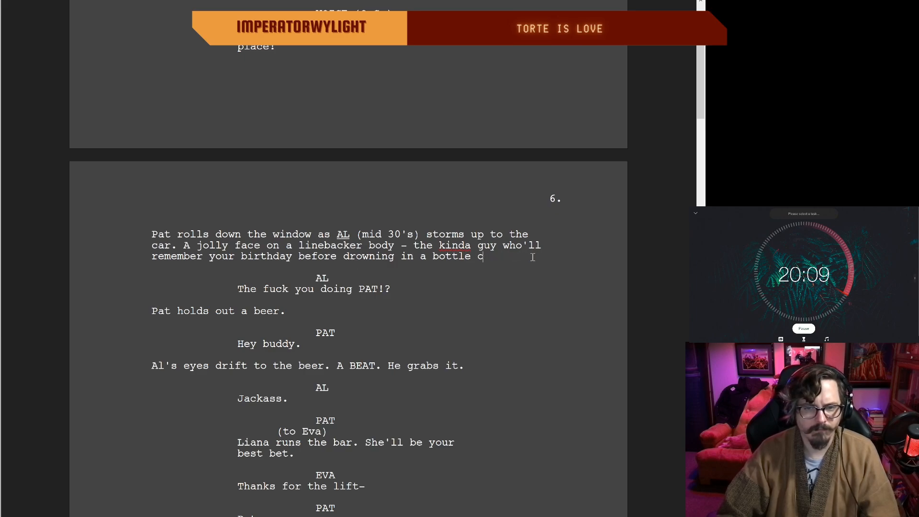
{"action": "key", "text": "BackSpace"}
{"action": "type", "text": "some dya"}
{"action": "key", "text": "BackSpace"}
{"action": "key", "text": "BackSpace"}
{"action": "type", "text": "ay"}
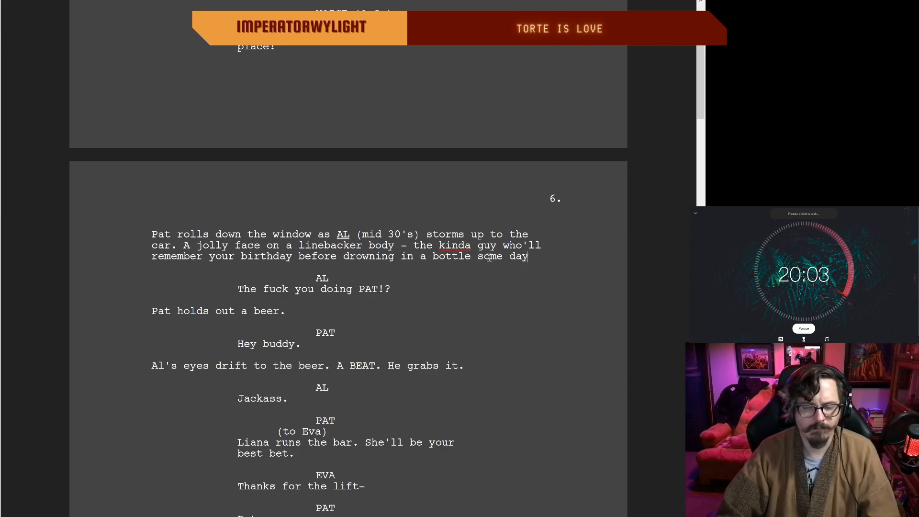
{"action": "type", "text": "."}
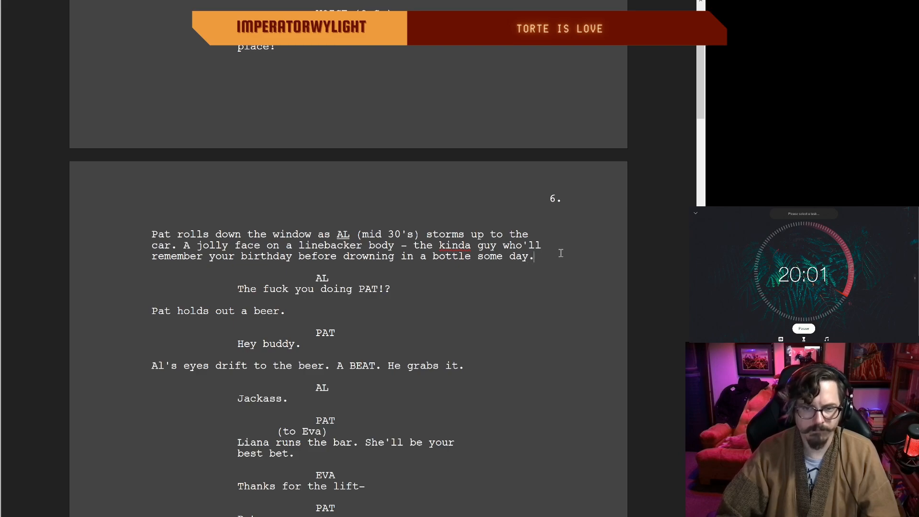
Step: Delete "Pat holds out a beer." and add the parenthetical "(handing the beer)" above Pat's "Hey buddy."
{"action": "double_click", "coordinate": [400, 292]}
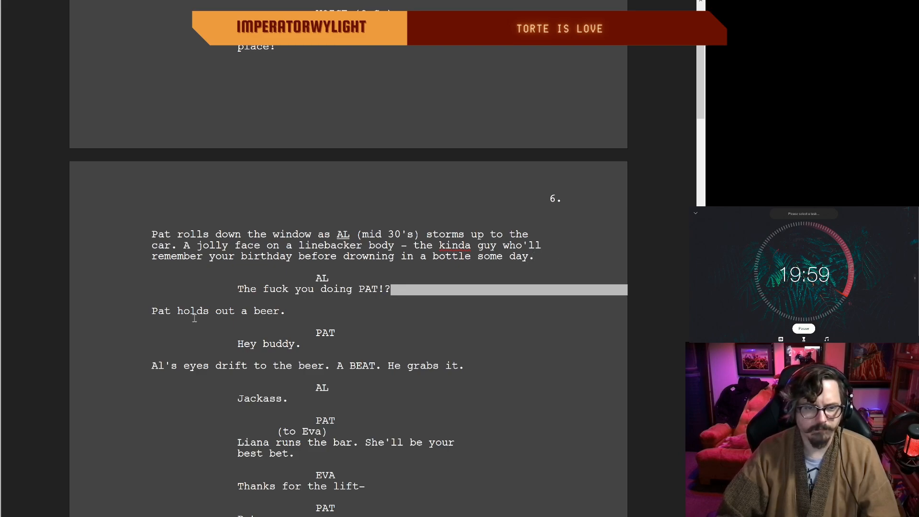
{"action": "scroll", "coordinate": [293, 331], "scroll_direction": "up", "scroll_amount": 1}
{"action": "scroll", "coordinate": [330, 347], "scroll_direction": "down", "scroll_amount": 2}
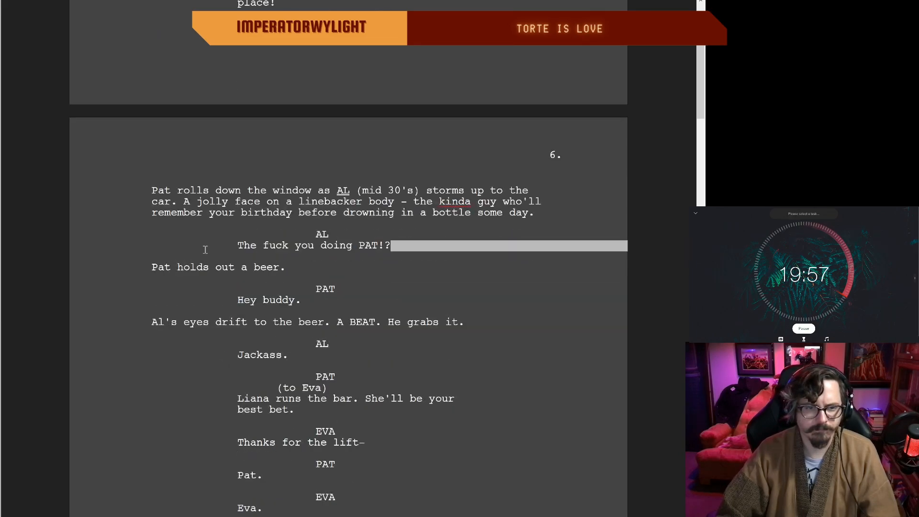
{"action": "left_click", "coordinate": [289, 267]}
{"action": "left_click_drag", "start_coordinate": [304, 264], "coordinate": [154, 267]}
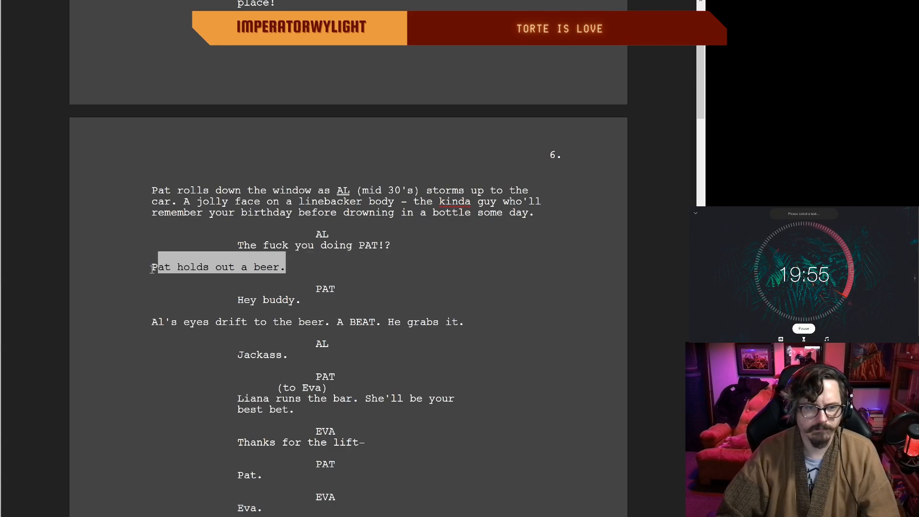
{"action": "key", "text": "BackSpace"}
{"action": "key", "text": "BackSpace"}
{"action": "left_click", "coordinate": [341, 268]}
{"action": "key", "text": "Tab"}
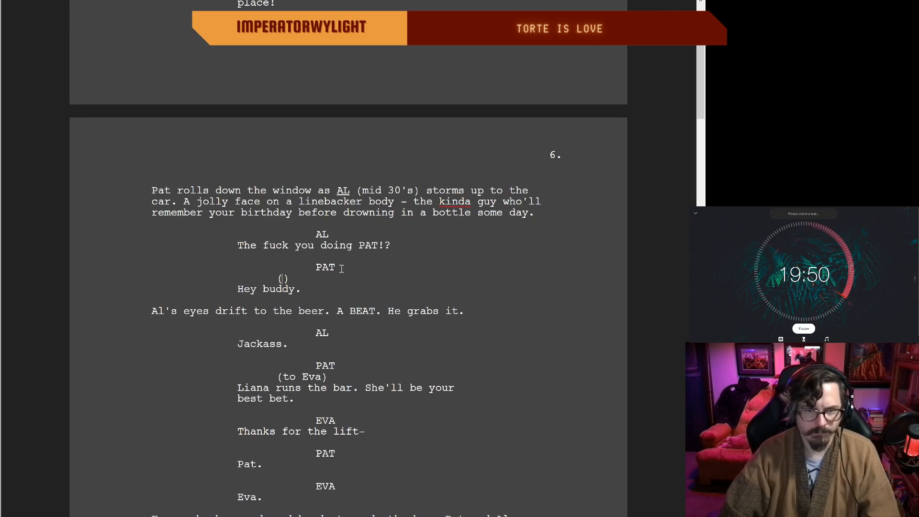
{"action": "type", "text": "handing the beer"}
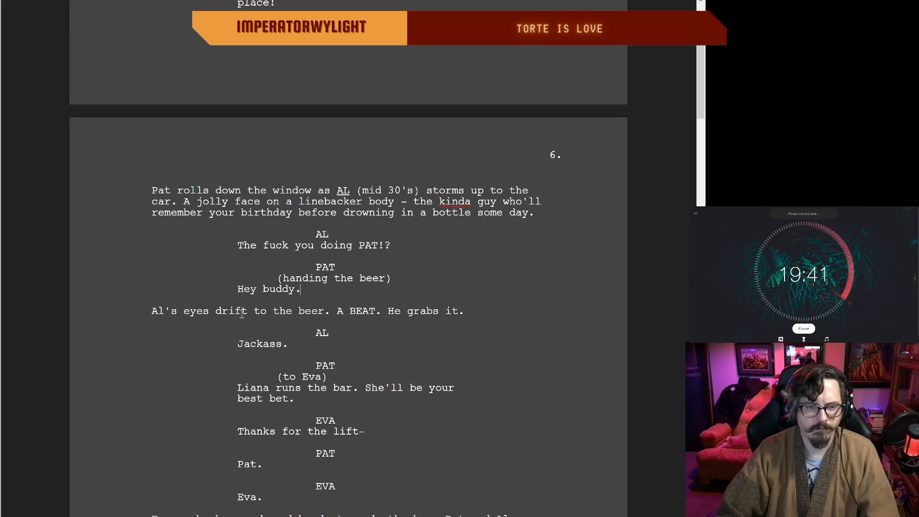
{"action": "left_click", "coordinate": [460, 312]}
{"action": "scroll", "coordinate": [290, 345], "scroll_direction": "down", "scroll_amount": 1}
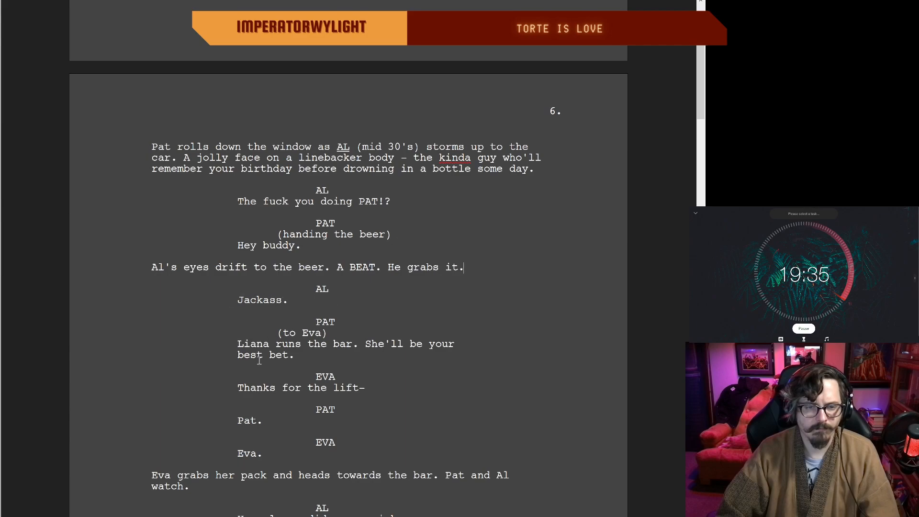
{"action": "scroll", "coordinate": [347, 344], "scroll_direction": "down", "scroll_amount": 1}
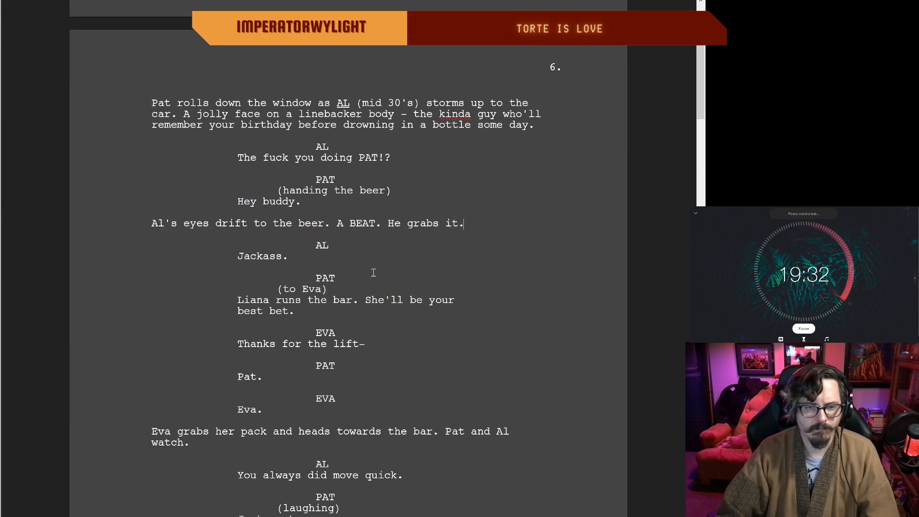
Step: Change the end of Pat's line to Eva about Liana so it reads "She'll help ya out."
{"action": "left_click_drag", "start_coordinate": [301, 310], "coordinate": [421, 303]}
{"action": "left_click", "coordinate": [283, 312]}
{"action": "key", "text": "BackSpace"}
{"action": "key", "text": "BackSpace"}
{"action": "key", "text": "BackSpace"}
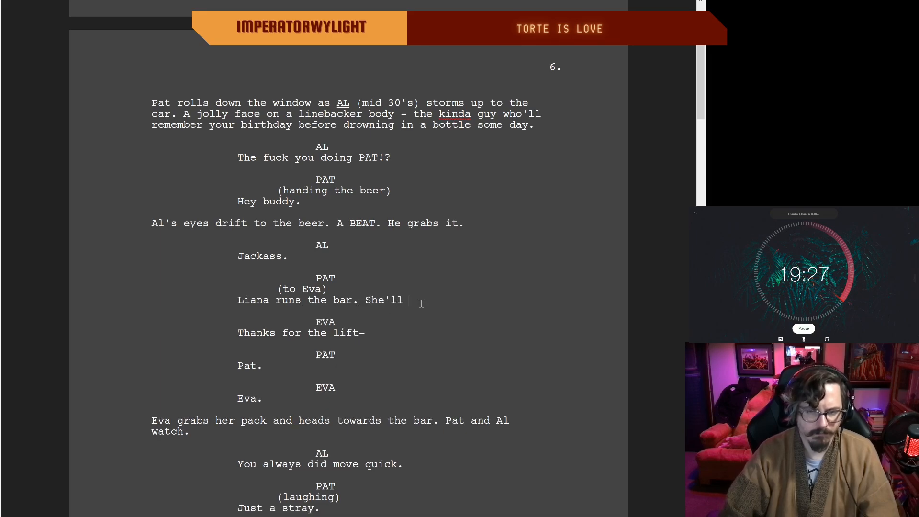
{"action": "type", "text": "help ya out."}
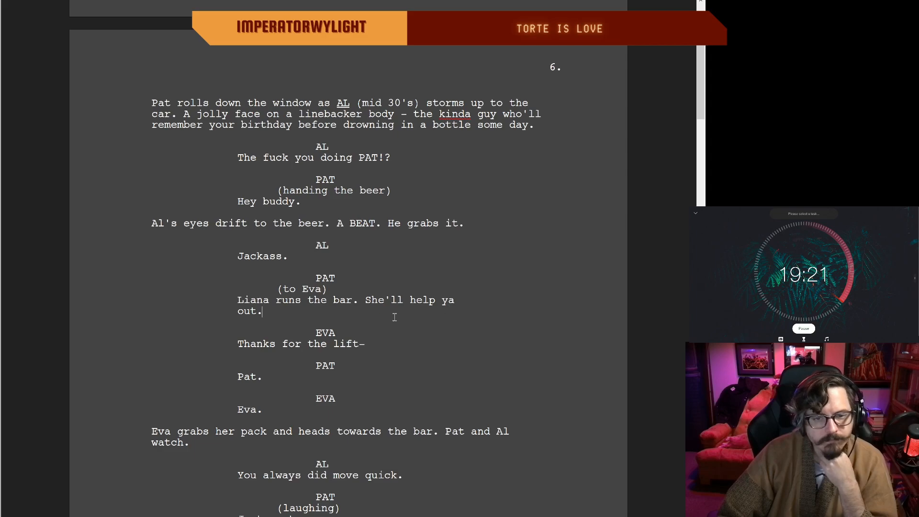
Step: Rewrite Al's line after Eva heads towards the bar as "You always moved fuckin' quick."
{"action": "scroll", "coordinate": [280, 386], "scroll_direction": "down", "scroll_amount": 1}
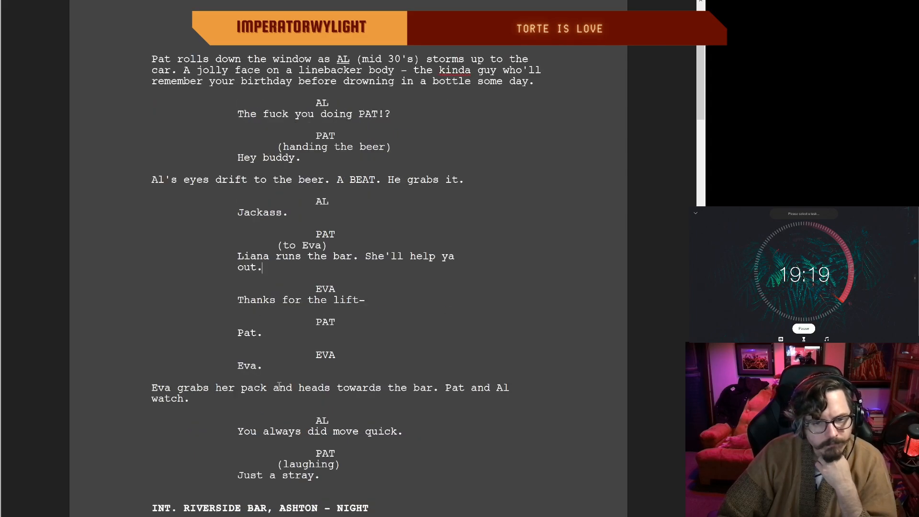
{"action": "scroll", "coordinate": [283, 385], "scroll_direction": "down", "scroll_amount": 2}
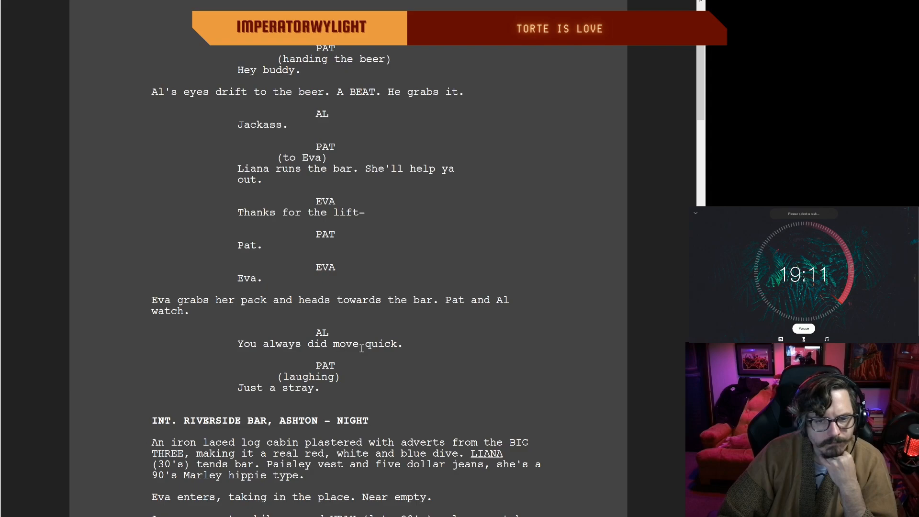
{"action": "left_click_drag", "start_coordinate": [397, 345], "coordinate": [305, 344]}
{"action": "key", "text": "BackSpace"}
{"action": "key", "text": "BackSpace"}
{"action": "key", "text": "BackSpace"}
{"action": "key", "text": "BackSpace"}
{"action": "key", "text": "BackSpace"}
{"action": "key", "text": "BackSpace"}
{"action": "key", "text": "BackSpace"}
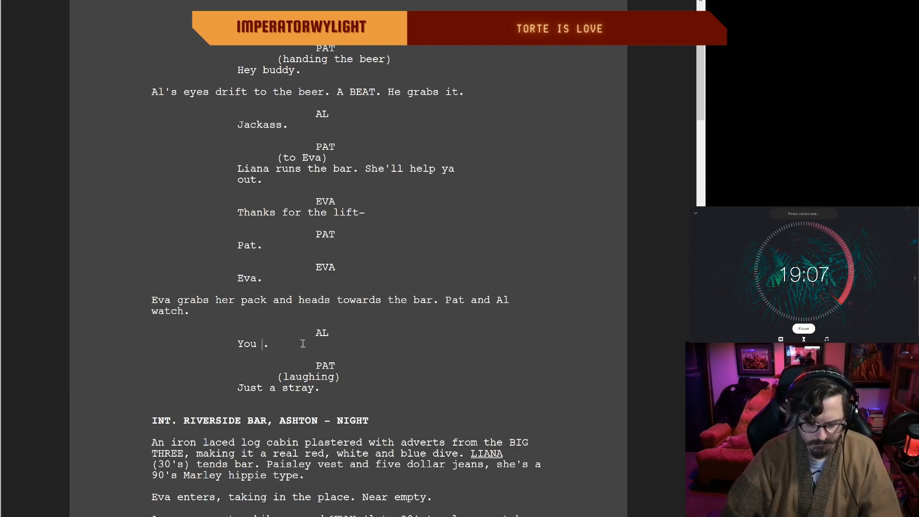
{"action": "type", "text": "always"}
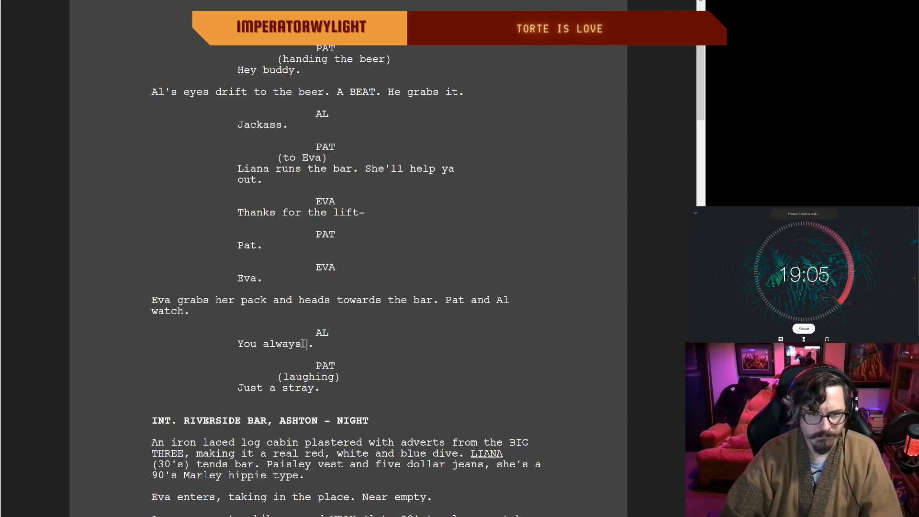
{"action": "type", "text": " moved fuckin"}
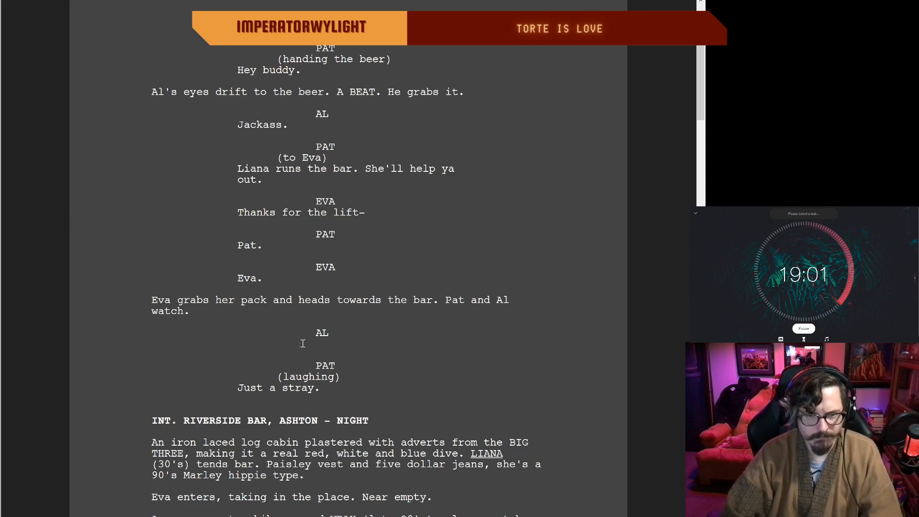
{"action": "type", "text": "' quick.."}
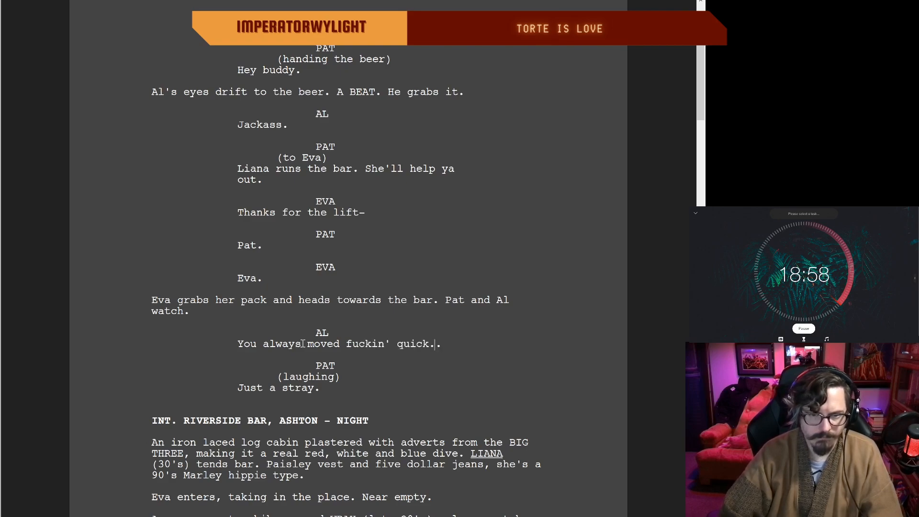
{"action": "key", "text": "BackSpace"}
{"action": "left_click", "coordinate": [281, 344]}
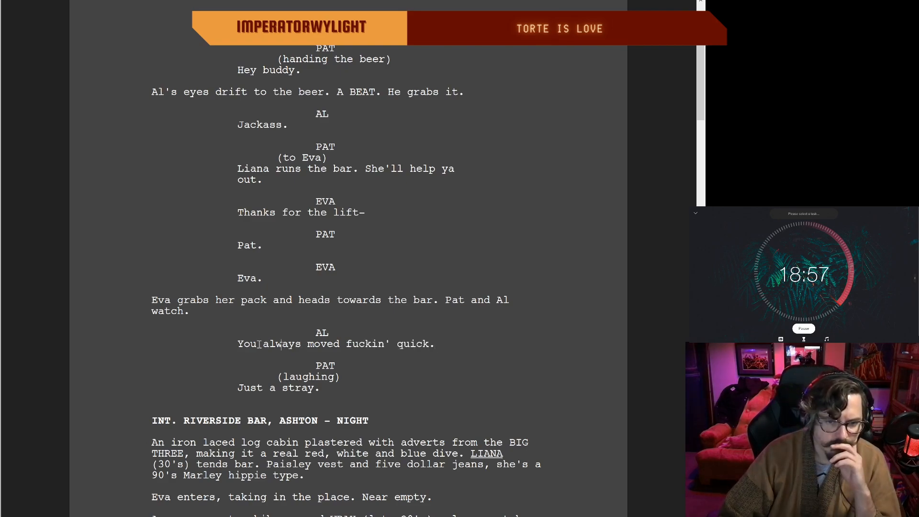
{"action": "double_click", "coordinate": [444, 349]}
{"action": "left_click", "coordinate": [282, 344]}
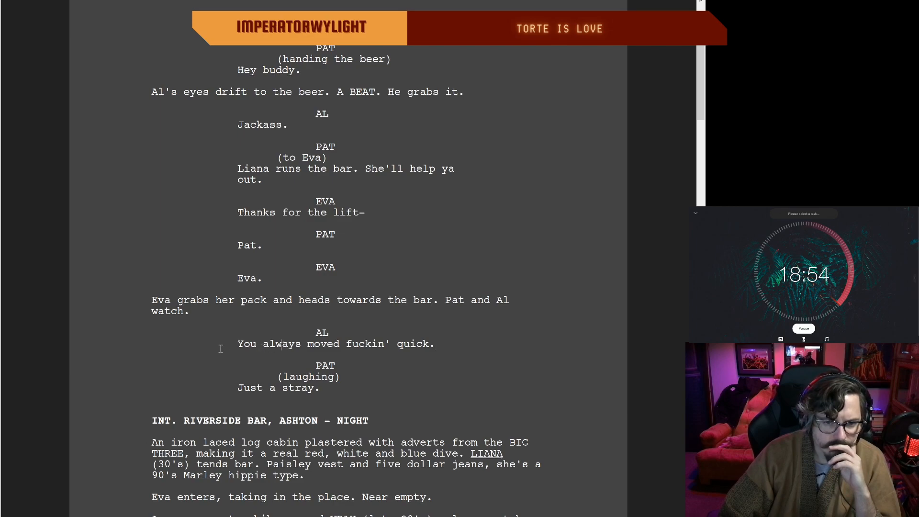
{"action": "left_click", "coordinate": [436, 345]}
{"action": "left_click", "coordinate": [325, 388]}
Step: Reword the opening of the interior Riverside Bar description as "The iron laced log cabin is plastered"
{"action": "scroll", "coordinate": [325, 389], "scroll_direction": "down", "scroll_amount": 3}
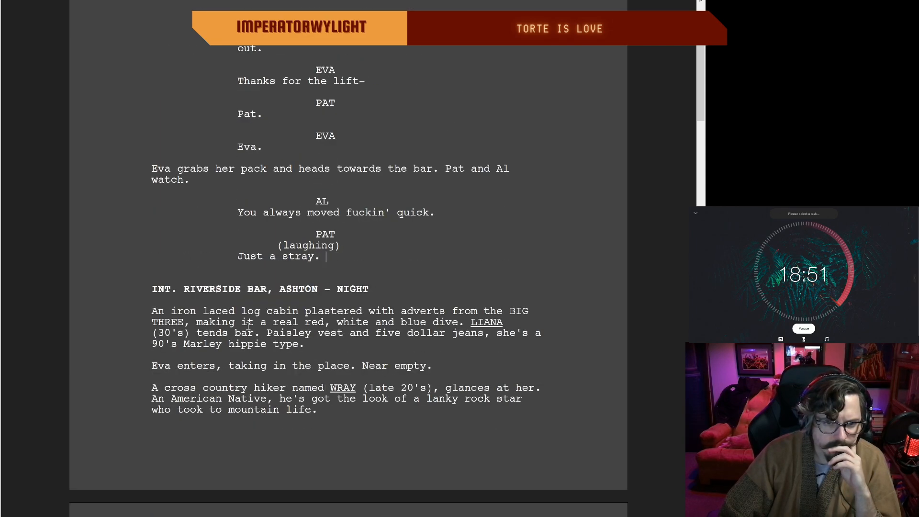
{"action": "scroll", "coordinate": [402, 292], "scroll_direction": "down", "scroll_amount": 1}
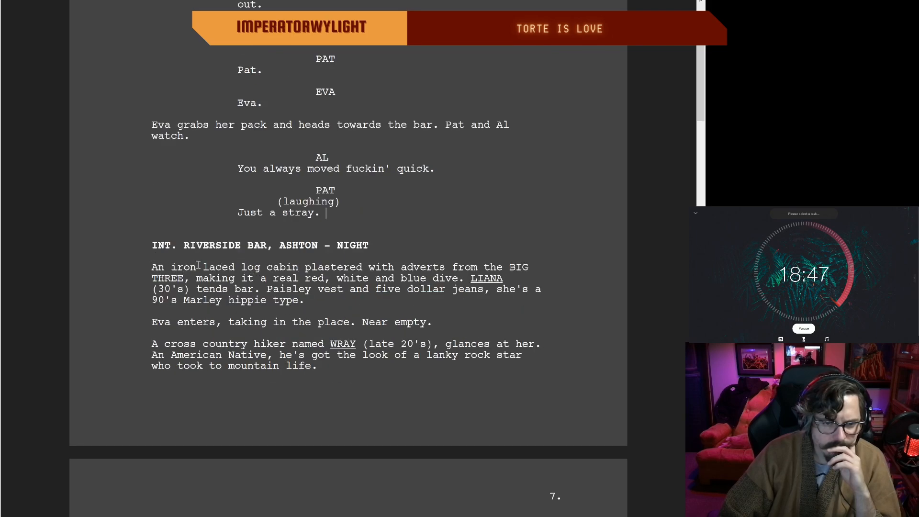
{"action": "left_click", "coordinate": [176, 267]}
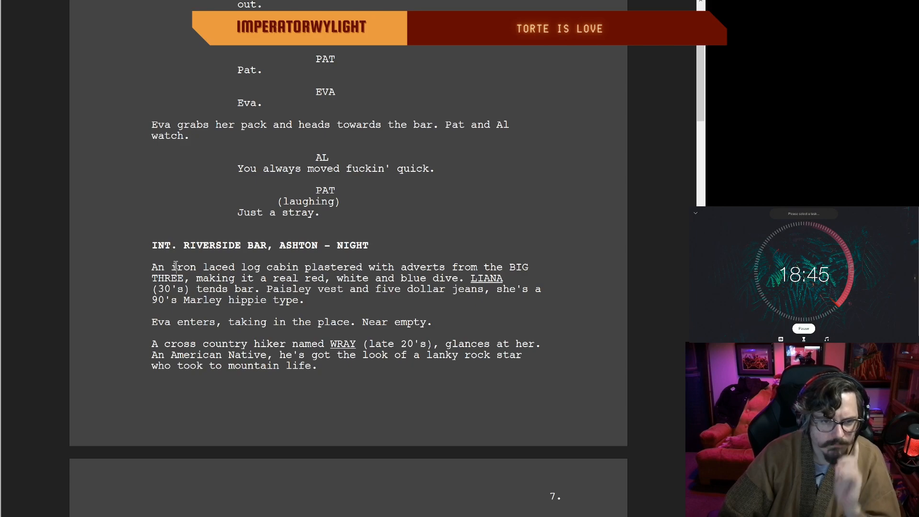
{"action": "key", "text": "BackSpace"}
{"action": "key", "text": "BackSpace"}
{"action": "key", "text": "BackSpace"}
{"action": "key", "text": "BackSpace"}
{"action": "type", "text": "I"}
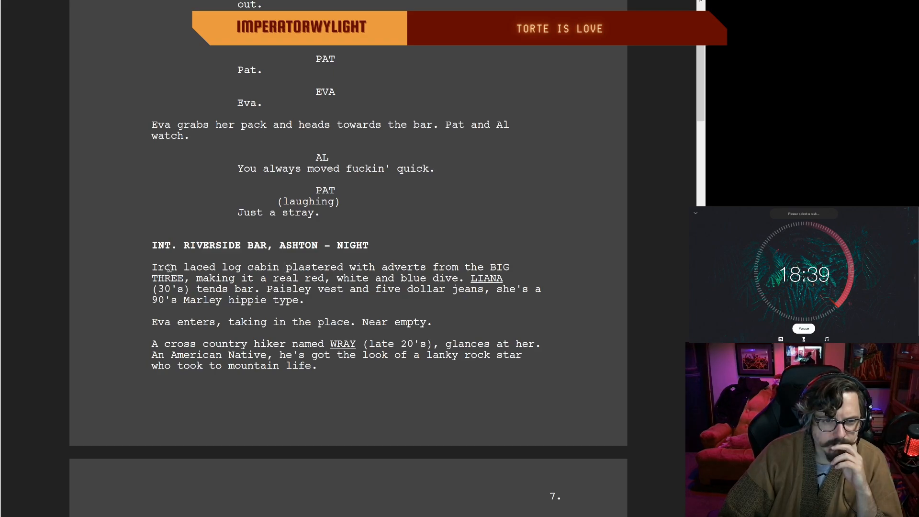
{"action": "type", "text": "The"}
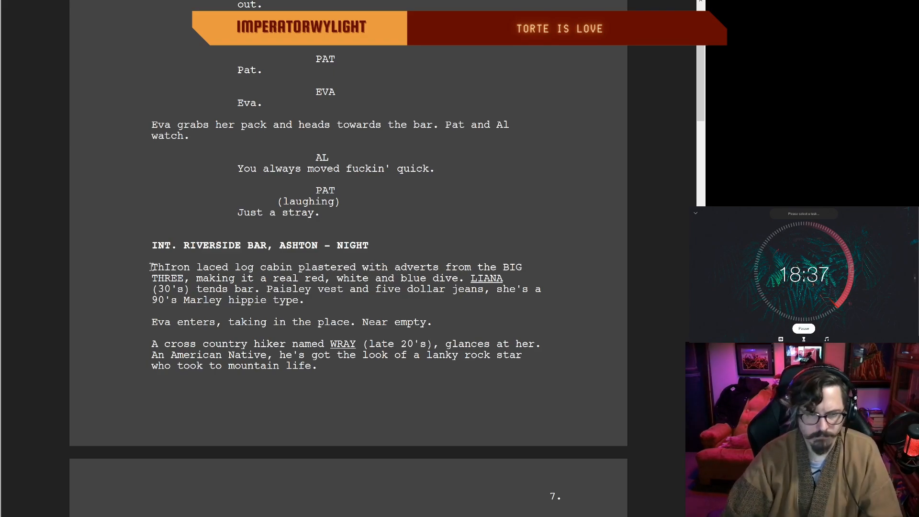
{"action": "key", "text": "Delete"}
{"action": "type", "text": "i"}
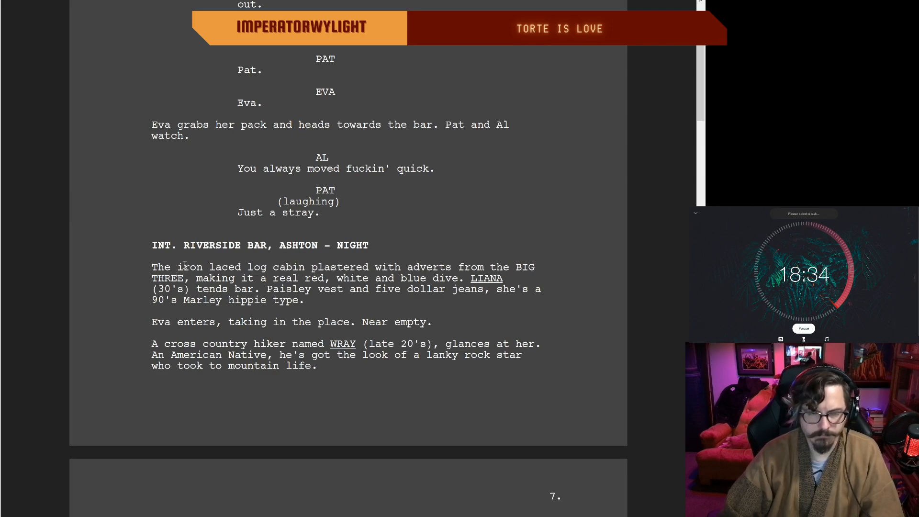
{"action": "left_click", "coordinate": [312, 271]}
{"action": "type", "text": "is"}
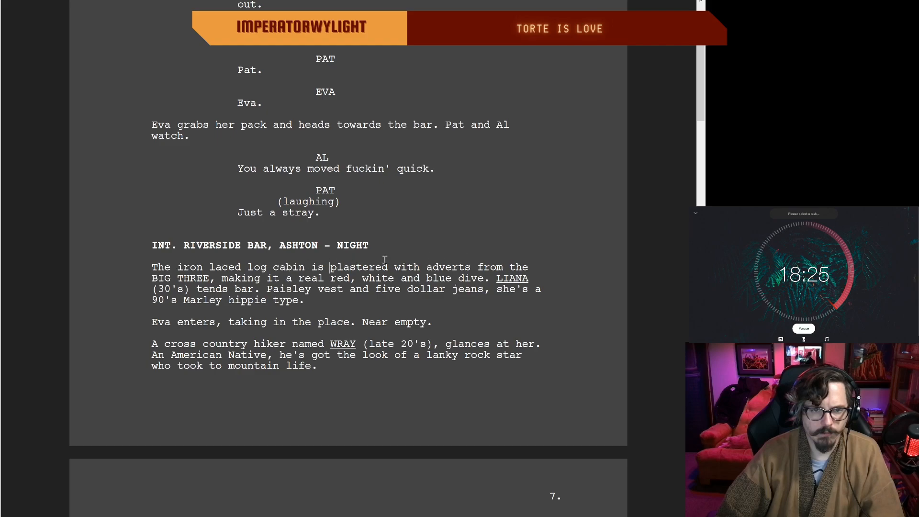
Step: Cut "making it" from the bar description and "hippie" from Liana's description
{"action": "left_click_drag", "start_coordinate": [280, 278], "coordinate": [213, 280]}
{"action": "key", "text": "BackSpace"}
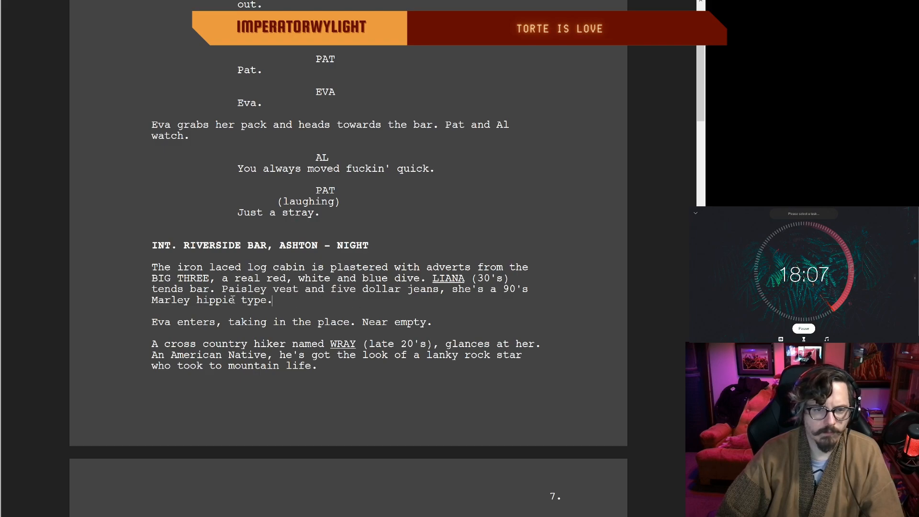
{"action": "left_click_drag", "start_coordinate": [231, 301], "coordinate": [194, 302]}
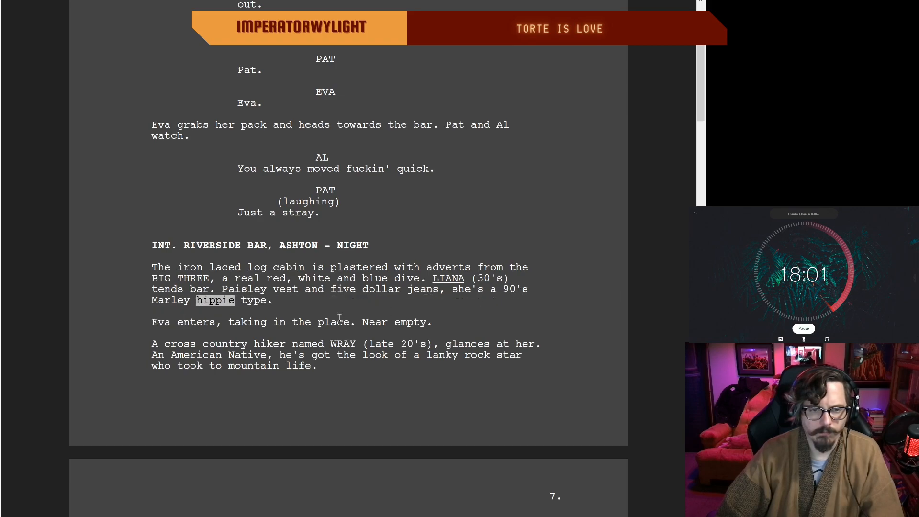
{"action": "scroll", "coordinate": [394, 311], "scroll_direction": "down", "scroll_amount": 1}
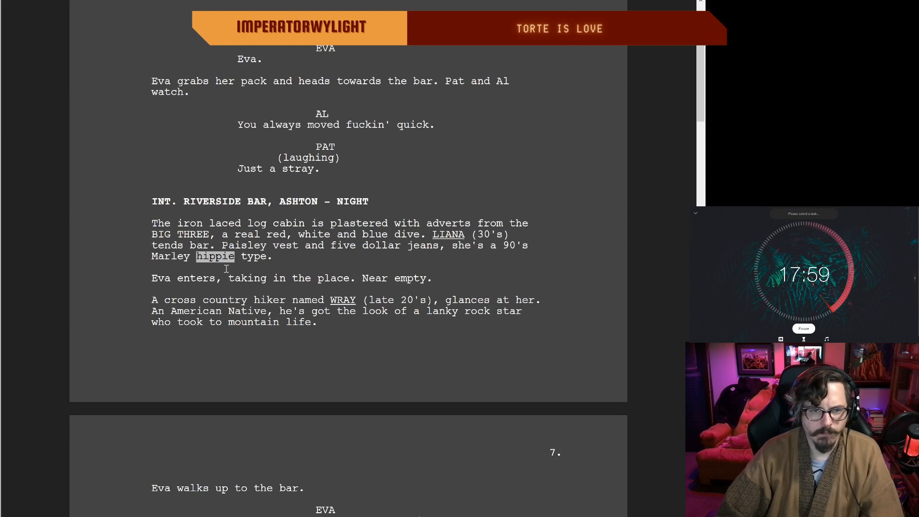
{"action": "key", "text": "Delete"}
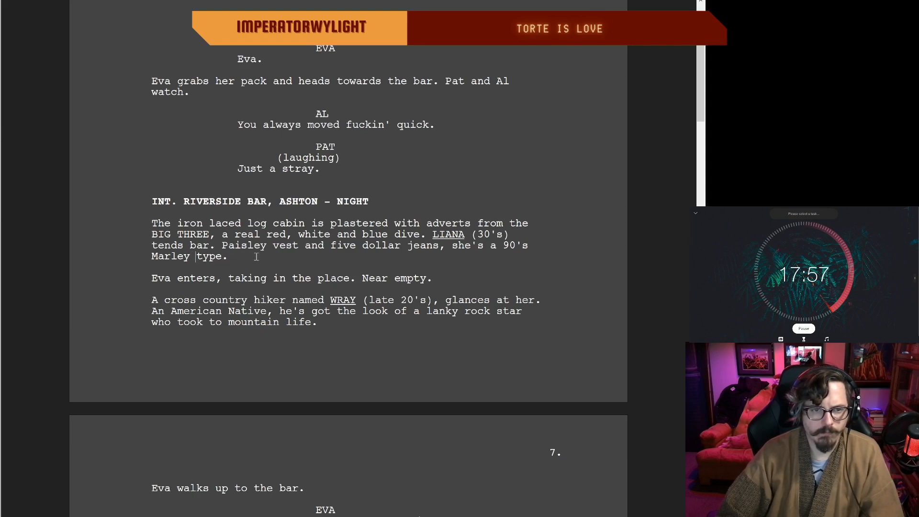
{"action": "key", "text": "End"}
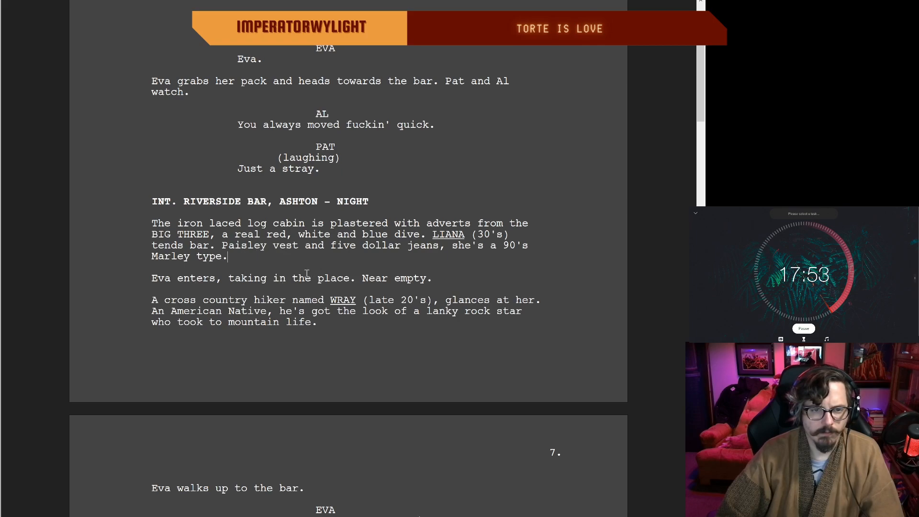
Step: Remove the comma after "Eva enters" and end that action line with "Near empty save -"
{"action": "left_click", "coordinate": [220, 279]}
{"action": "key", "text": "BackSpace"}
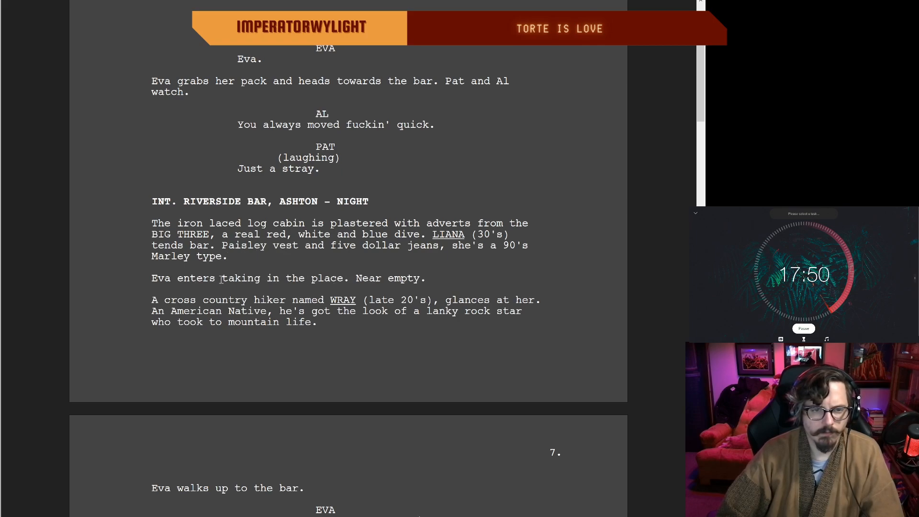
{"action": "double_click", "coordinate": [431, 279]}
{"action": "left_click", "coordinate": [164, 302]}
{"action": "left_click", "coordinate": [426, 279]}
{"action": "key", "text": "BackSpace"}
{"action": "type", "text": "save -"}
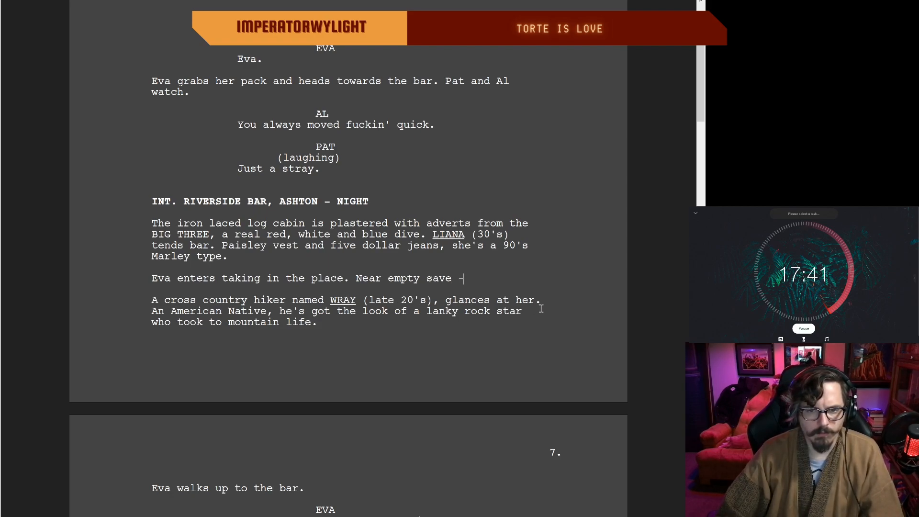
Step: Cut "A cross country hiker named" before WRAY and the comma after his age
{"action": "left_click", "coordinate": [490, 300]}
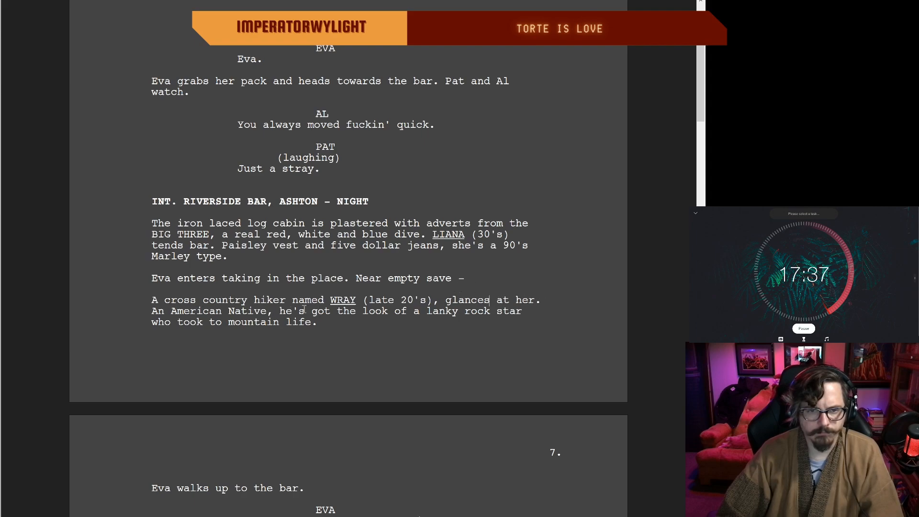
{"action": "left_click_drag", "start_coordinate": [325, 300], "coordinate": [147, 303]}
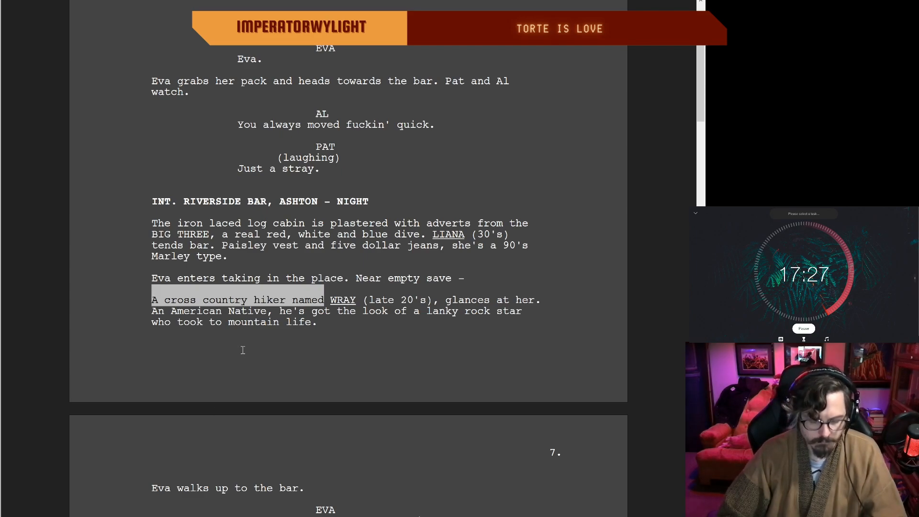
{"action": "key", "text": "BackSpace"}
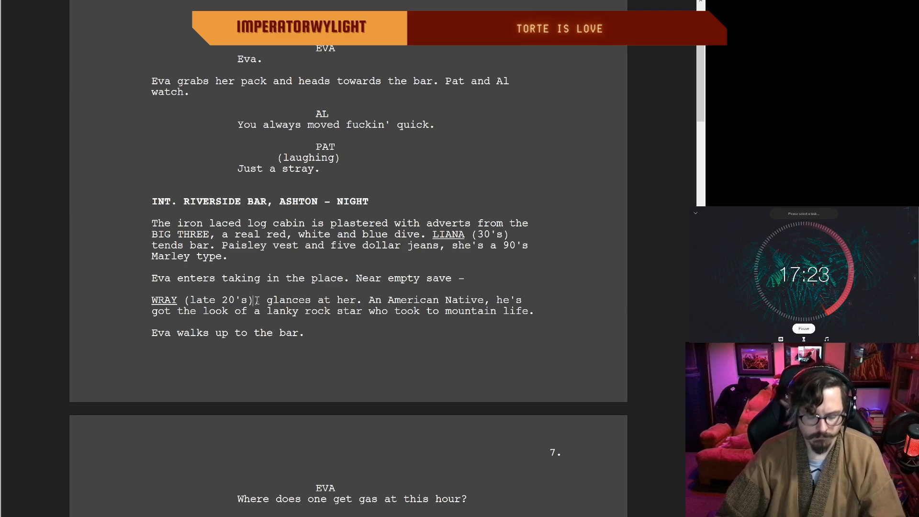
{"action": "type", "text": ","}
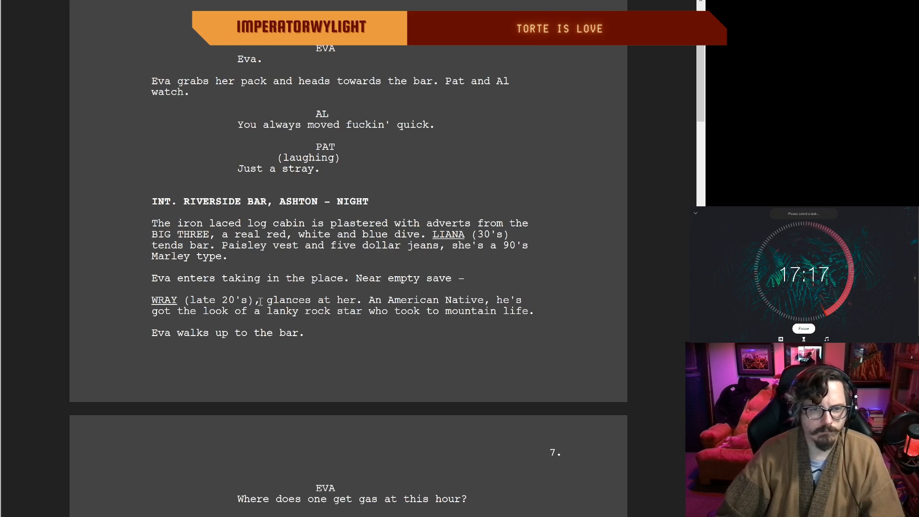
{"action": "key", "text": "Delete"}
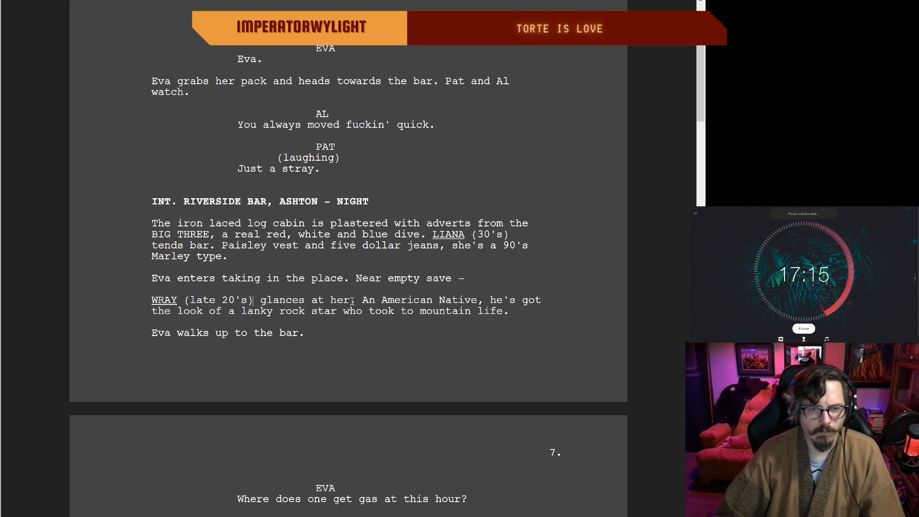
Step: Insert "over" after "glances" in Wray's introduction so it reads "glances over at her"
{"action": "scroll", "coordinate": [296, 311], "scroll_direction": "up", "scroll_amount": 2}
{"action": "left_click", "coordinate": [306, 343]}
{"action": "type", "text": "over"}
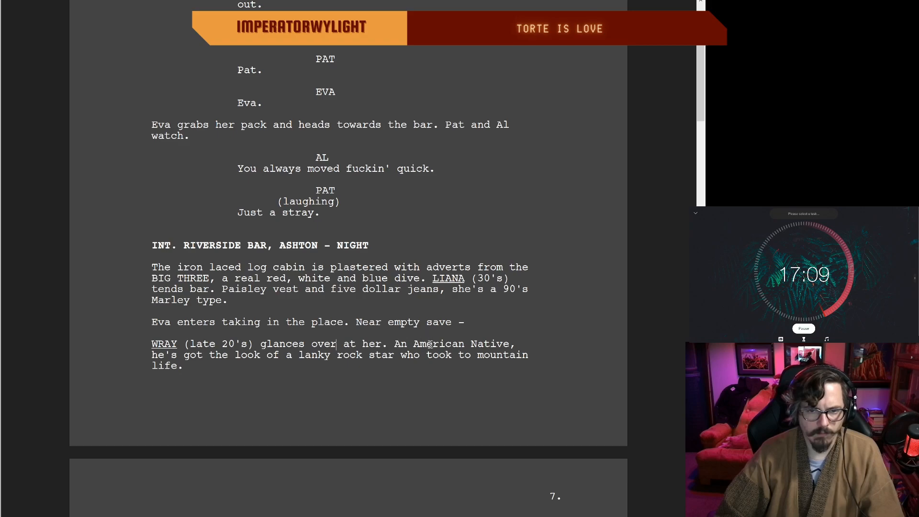
{"action": "double_click", "coordinate": [199, 365]}
{"action": "left_click", "coordinate": [179, 365]}
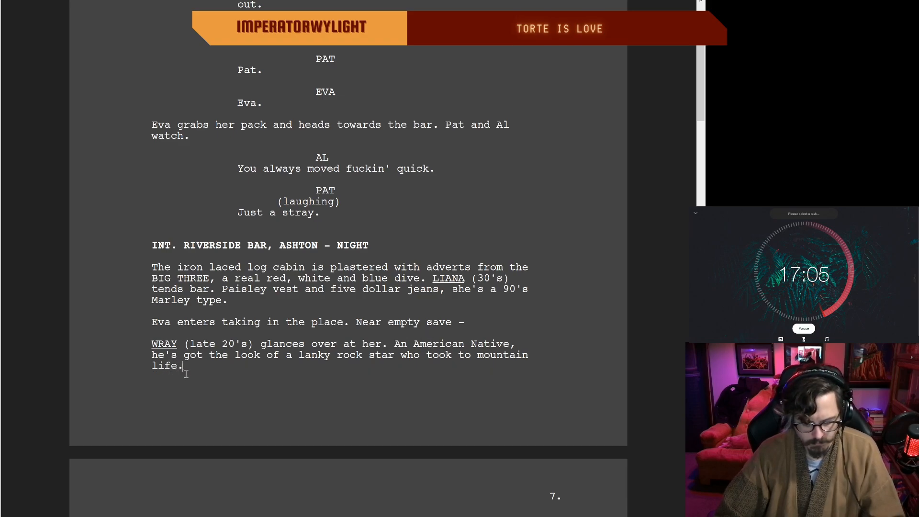
{"action": "type", "text": "A cross country hiker named"}
{"action": "left_click_drag", "start_coordinate": [356, 366], "coordinate": [182, 367]}
{"action": "key", "text": "BackSpace"}
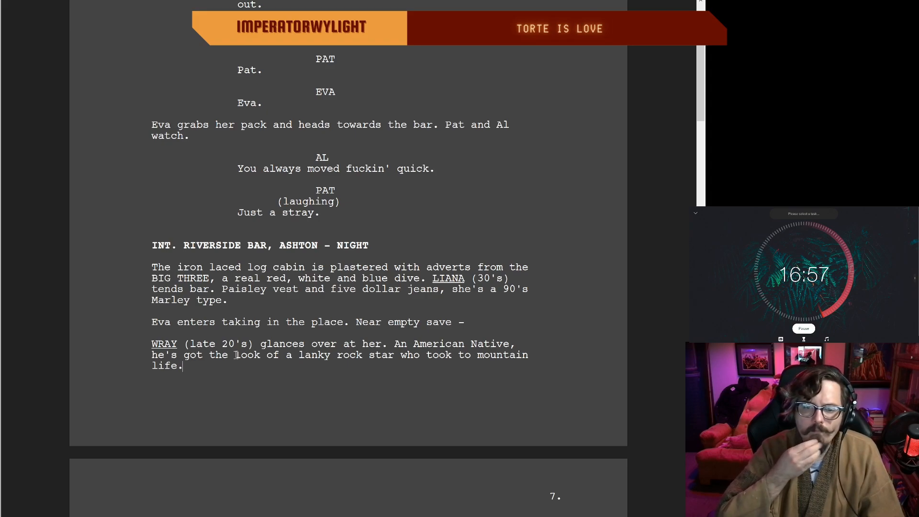
{"action": "scroll", "coordinate": [240, 354], "scroll_direction": "up", "scroll_amount": 4}
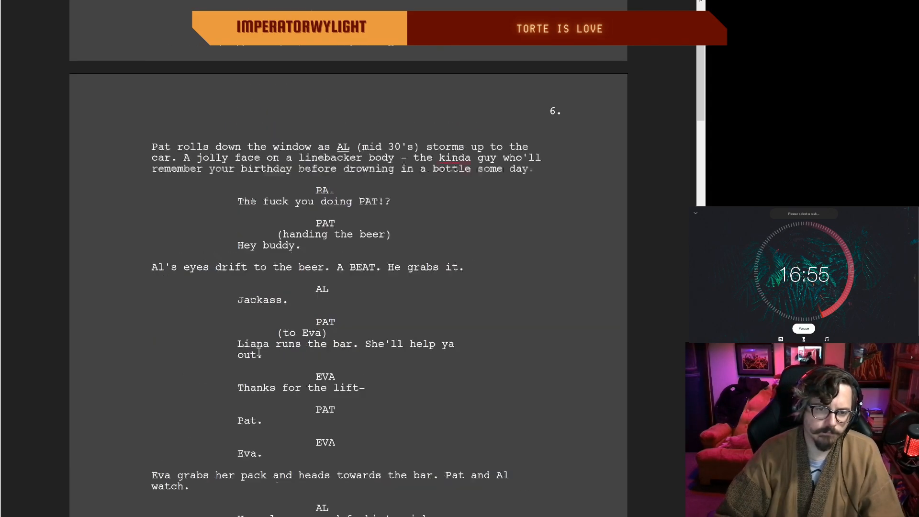
{"action": "scroll", "coordinate": [258, 352], "scroll_direction": "down", "scroll_amount": 3}
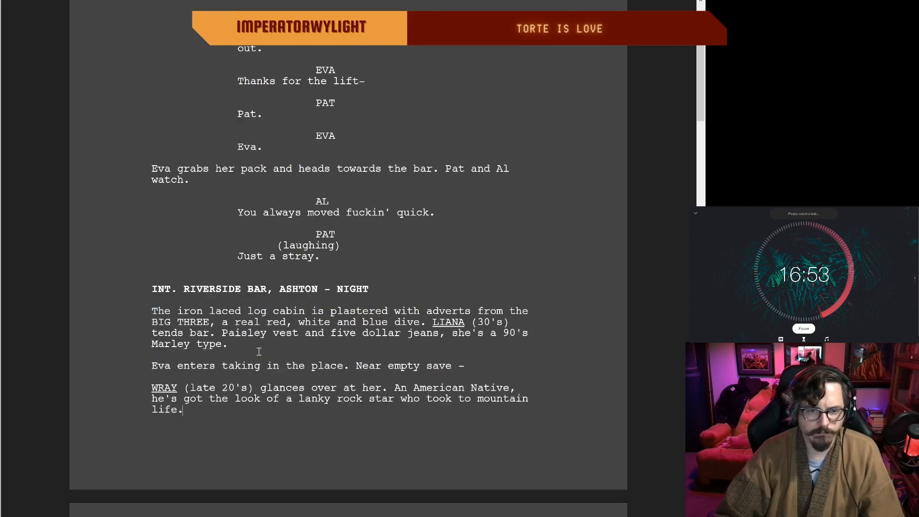
{"action": "scroll", "coordinate": [258, 352], "scroll_direction": "down", "scroll_amount": 8}
{"action": "scroll", "coordinate": [200, 340], "scroll_direction": "up", "scroll_amount": 1}
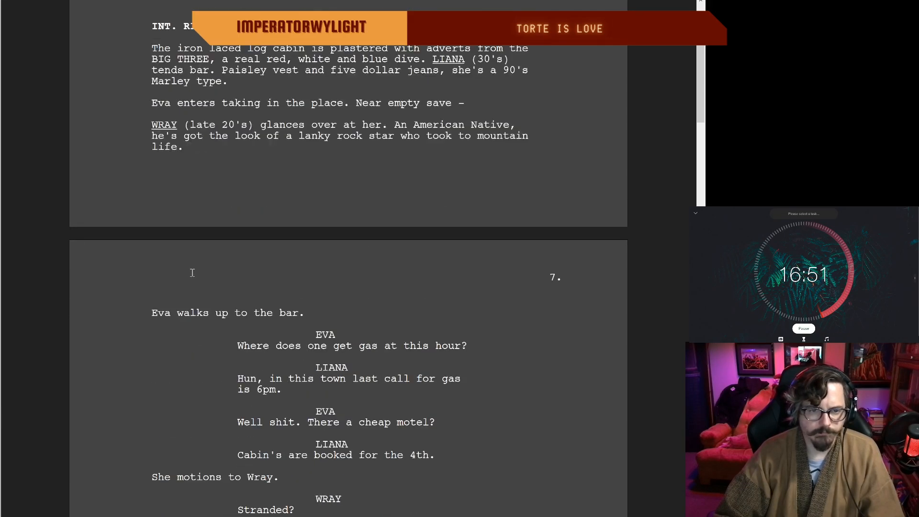
Step: Cut "Hun, in this town" from Liana's reply about gas on page 7 and capitalize its new opening as "Last call"
{"action": "scroll", "coordinate": [192, 272], "scroll_direction": "down", "scroll_amount": 1}
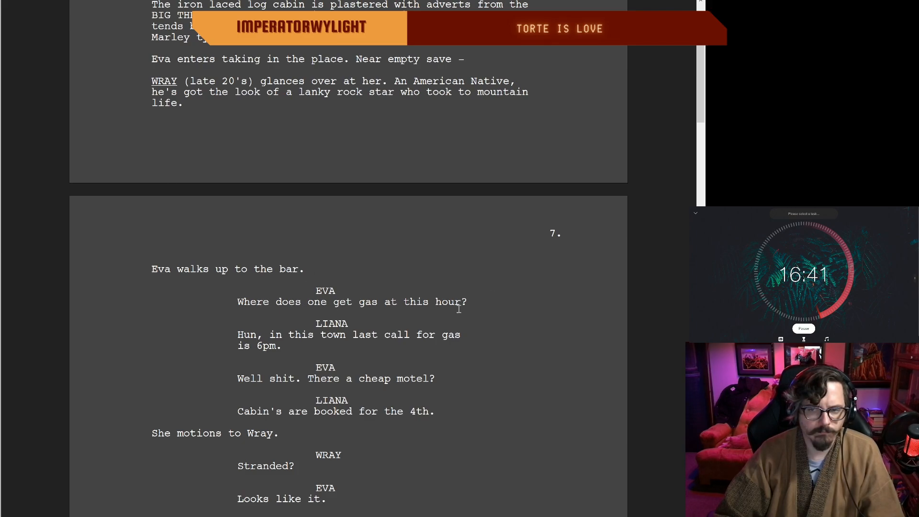
{"action": "scroll", "coordinate": [412, 315], "scroll_direction": "up", "scroll_amount": 1}
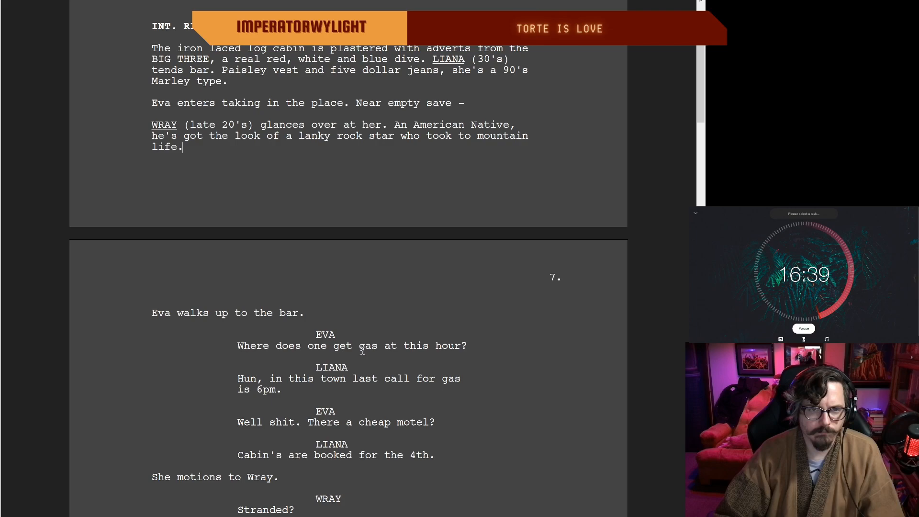
{"action": "scroll", "coordinate": [364, 343], "scroll_direction": "down", "scroll_amount": 1}
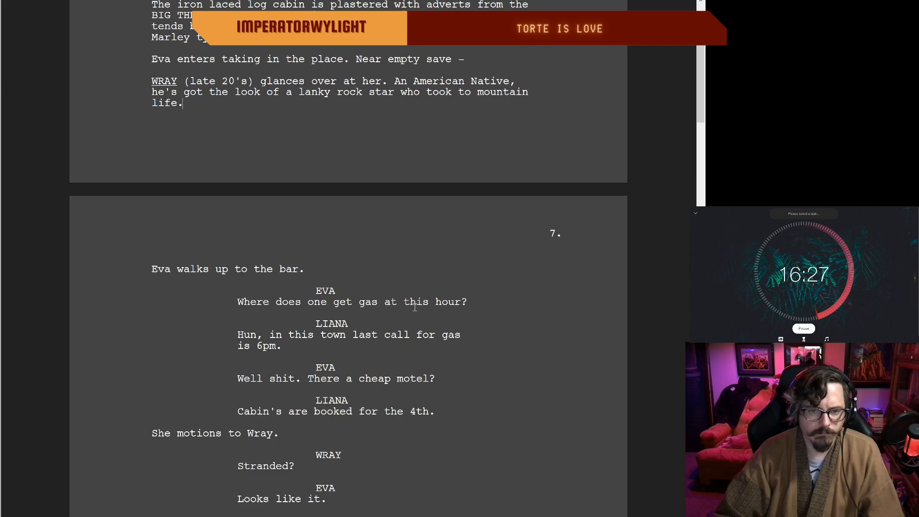
{"action": "scroll", "coordinate": [289, 341], "scroll_direction": "up", "scroll_amount": 1}
{"action": "scroll", "coordinate": [275, 373], "scroll_direction": "down", "scroll_amount": 1}
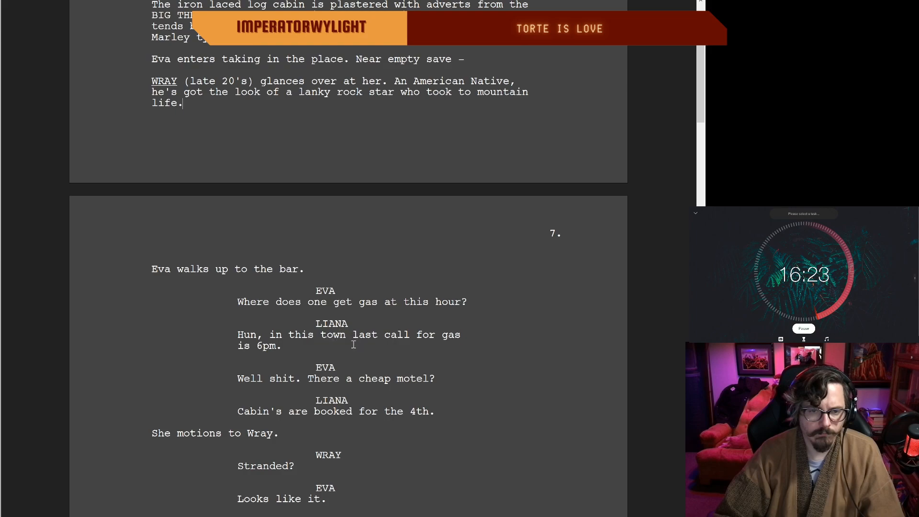
{"action": "left_click_drag", "start_coordinate": [347, 337], "coordinate": [270, 337]}
{"action": "key", "text": "BackSpace"}
{"action": "key", "text": "BackSpace"}
{"action": "key", "text": "BackSpace"}
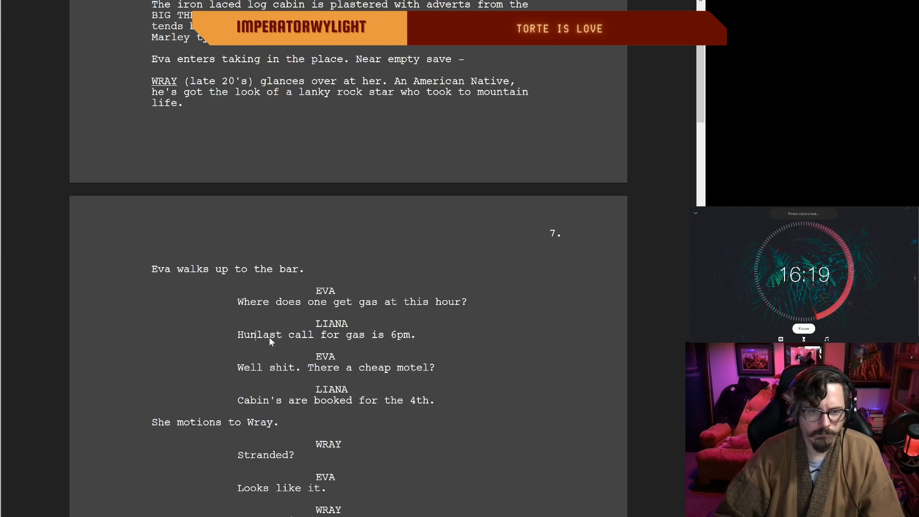
Step: Extend the end of Liana's gas line after "6pm" with "in this town hun."
{"action": "key", "text": "BackSpace"}
{"action": "key", "text": "BackSpace"}
{"action": "key", "text": "BackSpace"}
{"action": "key", "text": "Delete"}
{"action": "type", "text": "L"}
{"action": "left_click", "coordinate": [413, 335]}
{"action": "key", "text": "BackSpace"}
{"action": "type", "text": "i"}
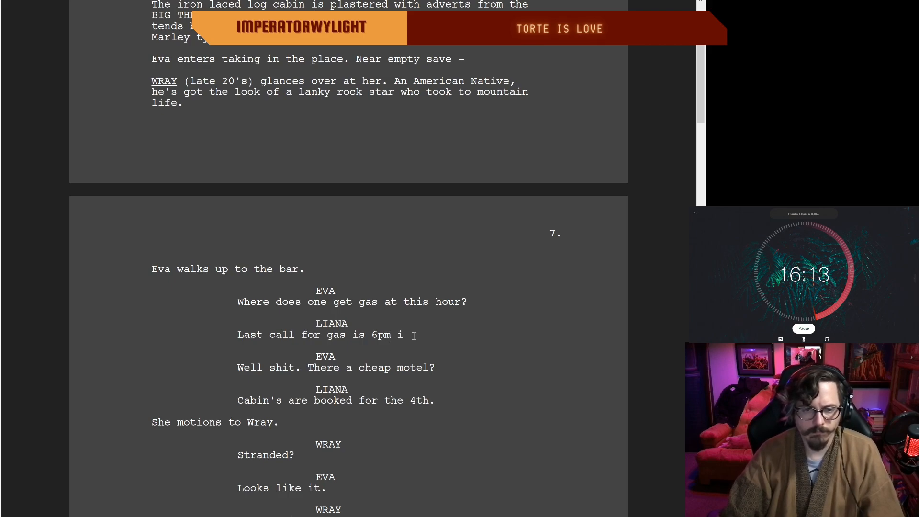
{"action": "type", "text": "n this town hun."}
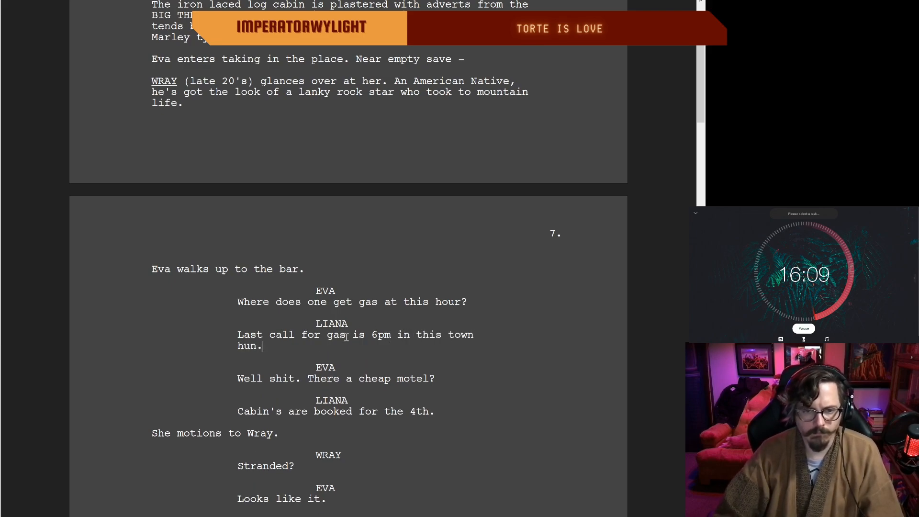
Step: Replace "in this town" with "out here" in Liana's line about last call for gas
{"action": "left_click_drag", "start_coordinate": [480, 338], "coordinate": [404, 337]}
{"action": "key", "text": "BackSpace"}
{"action": "key", "text": "BackSpace"}
{"action": "type", "text": "out here"}
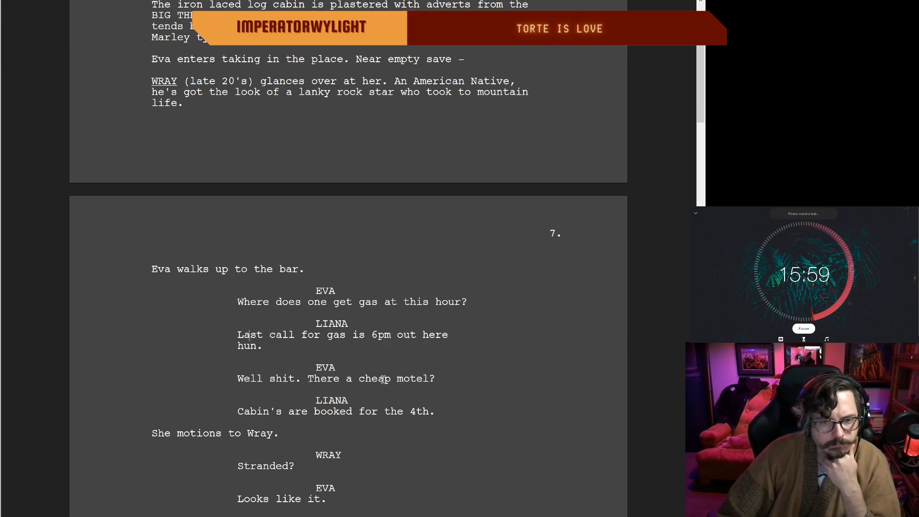
Step: Replace "are" with "all" in Liana's motel reply so it reads "Cabin's all booked for the 4th."
{"action": "scroll", "coordinate": [339, 405], "scroll_direction": "down", "scroll_amount": 1}
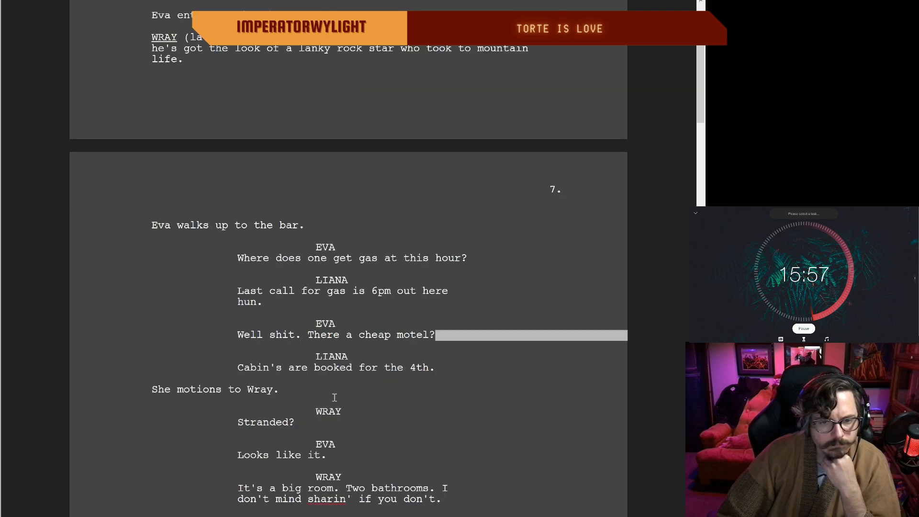
{"action": "left_click", "coordinate": [309, 367]}
{"action": "key", "text": "BackSpace"}
{"action": "key", "text": "BackSpace"}
{"action": "key", "text": "BackSpace"}
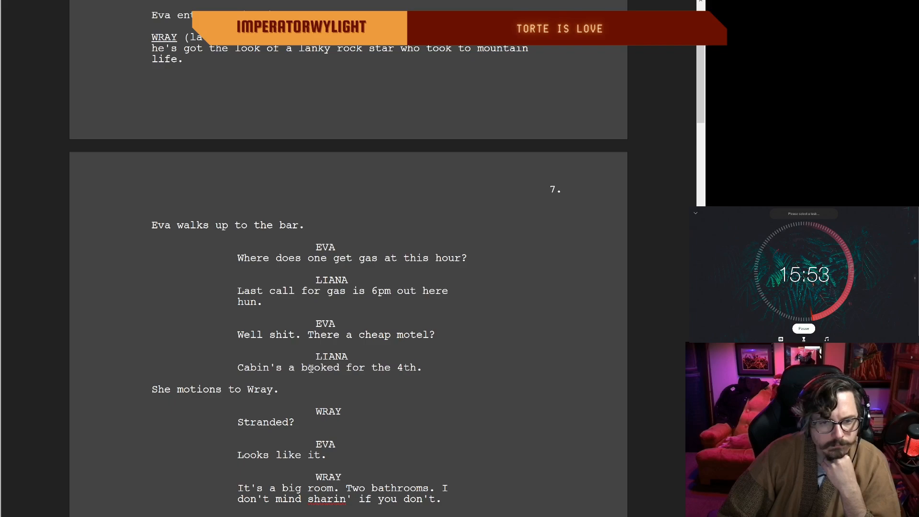
{"action": "type", "text": "all"}
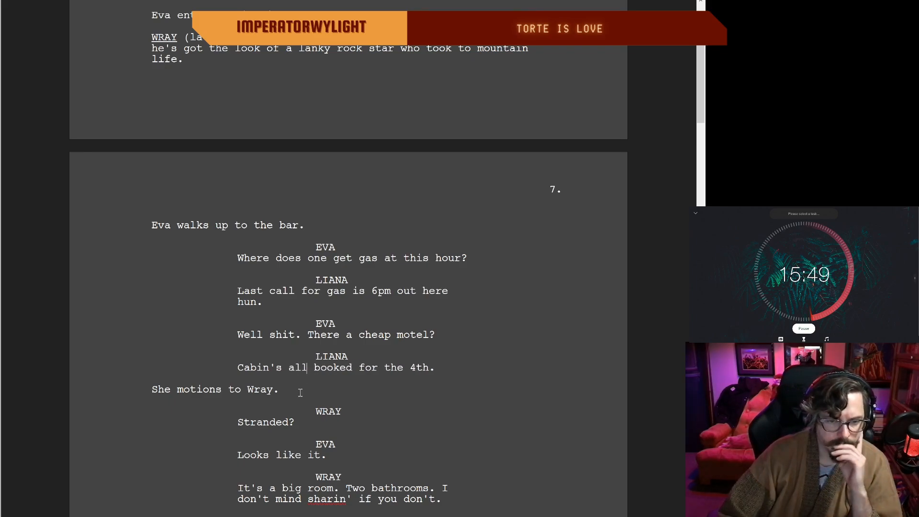
Step: Replace "She" with "Liana" in the action line before Wray speaks, so it reads "Liana motions to Wray."
{"action": "scroll", "coordinate": [300, 392], "scroll_direction": "down", "scroll_amount": 2}
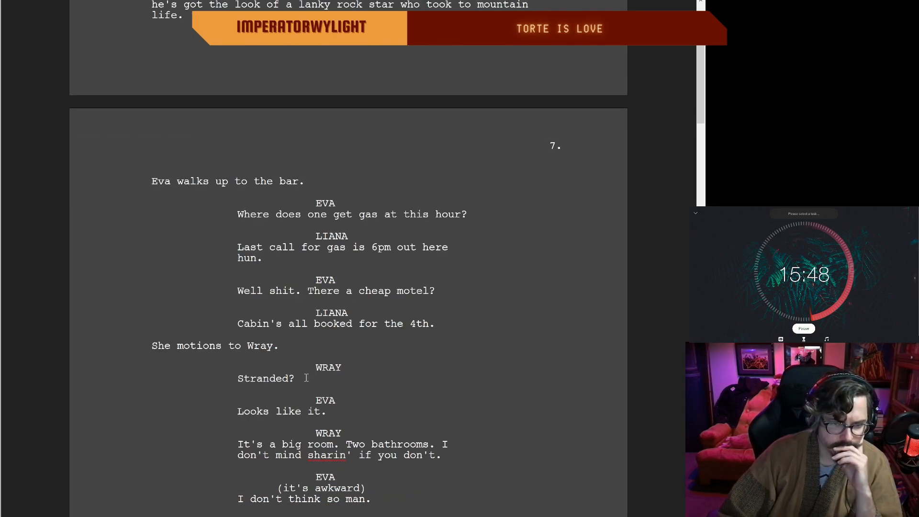
{"action": "left_click", "coordinate": [167, 345]}
{"action": "key", "text": "BackSpace"}
{"action": "key", "text": "BackSpace"}
{"action": "key", "text": "BackSpace"}
{"action": "type", "text": "Liana"}
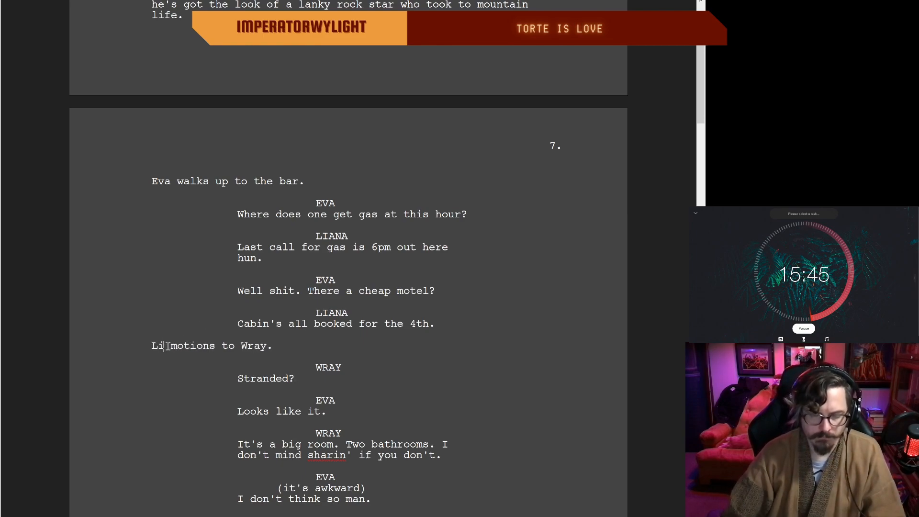
{"action": "left_click", "coordinate": [295, 345]}
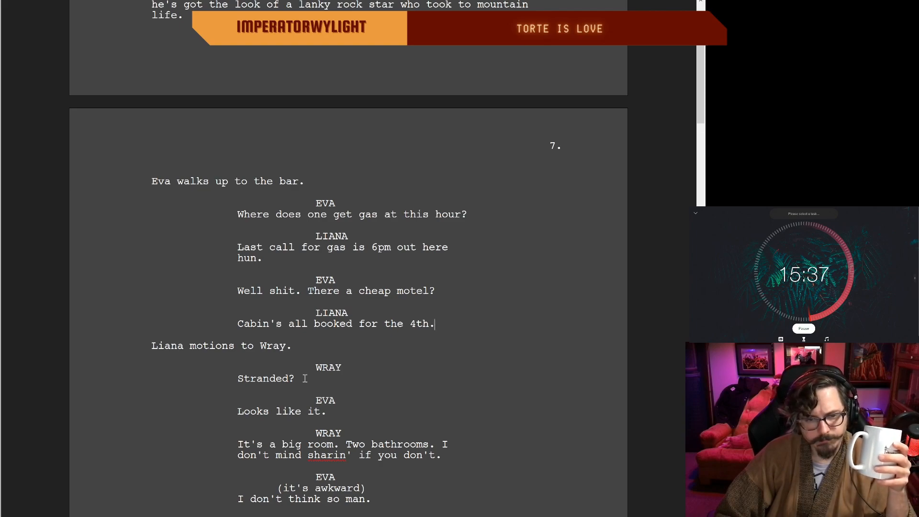
Step: Insert "Bad luck." at the start of Wray's room-sharing offer, before "It's a big room."
{"action": "double_click", "coordinate": [324, 382]}
{"action": "left_click", "coordinate": [347, 416]}
{"action": "scroll", "coordinate": [344, 416], "scroll_direction": "down", "scroll_amount": 1}
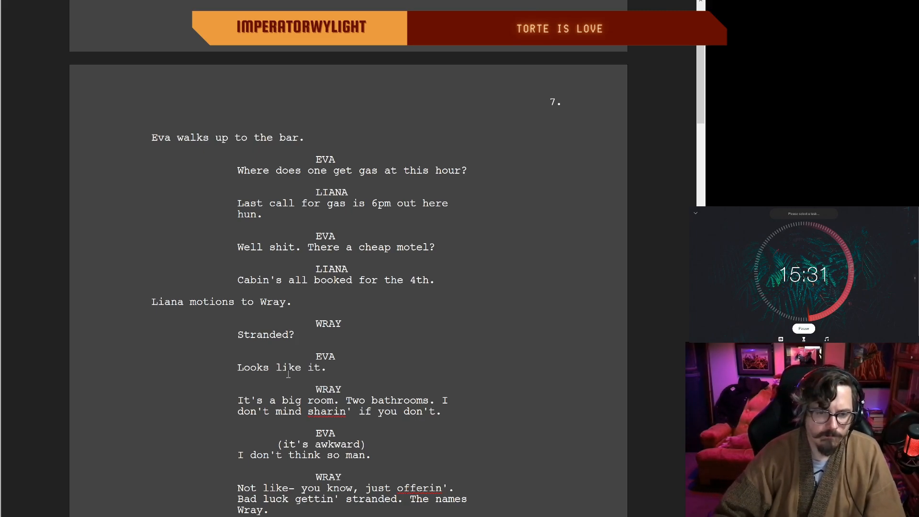
{"action": "left_click", "coordinate": [237, 401]}
{"action": "type", "text": "Bad luck."}
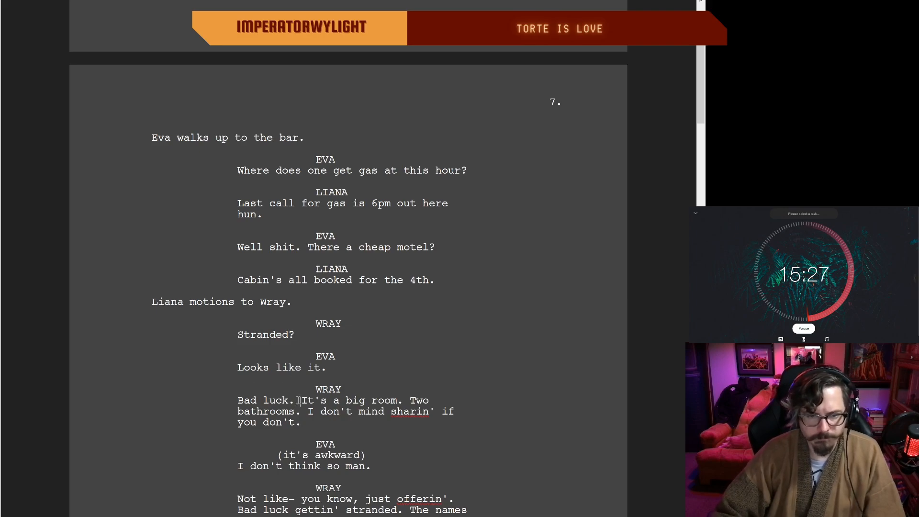
Step: Cut "Bad luck gettin' stranded." from Wray's dialogue before "The names Wray."
{"action": "scroll", "coordinate": [335, 397], "scroll_direction": "down", "scroll_amount": 1}
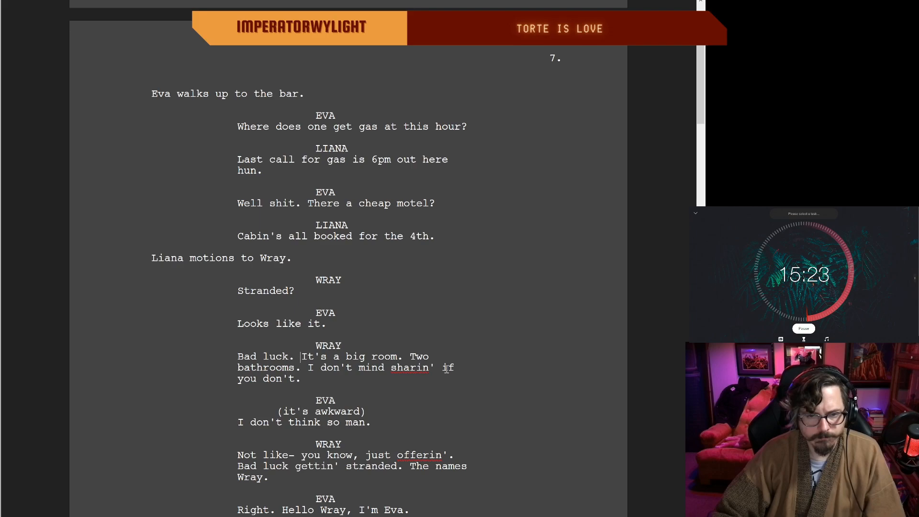
{"action": "scroll", "coordinate": [266, 376], "scroll_direction": "down", "scroll_amount": 2}
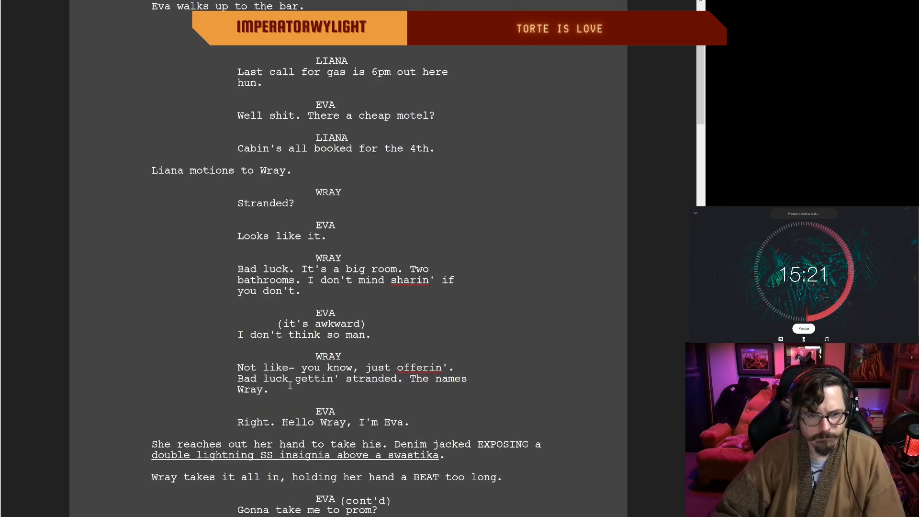
{"action": "left_click_drag", "start_coordinate": [410, 378], "coordinate": [244, 369]}
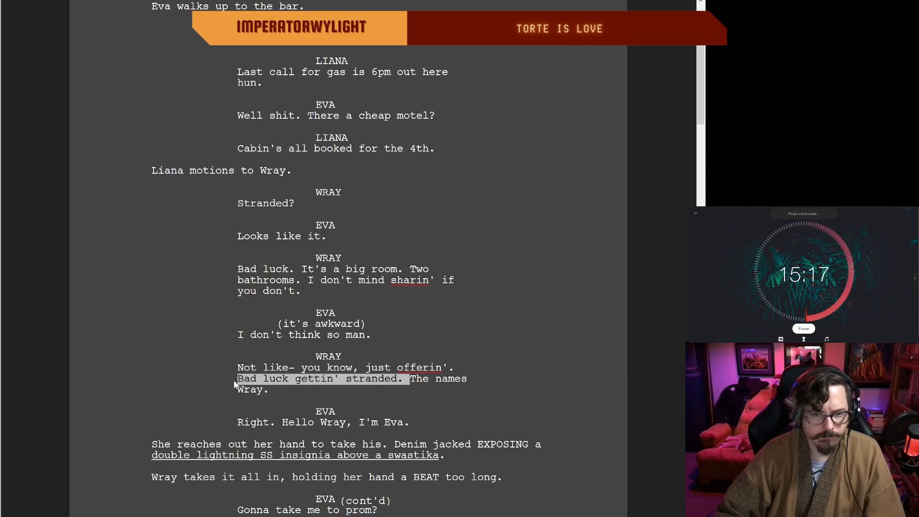
{"action": "key", "text": "BackSpace"}
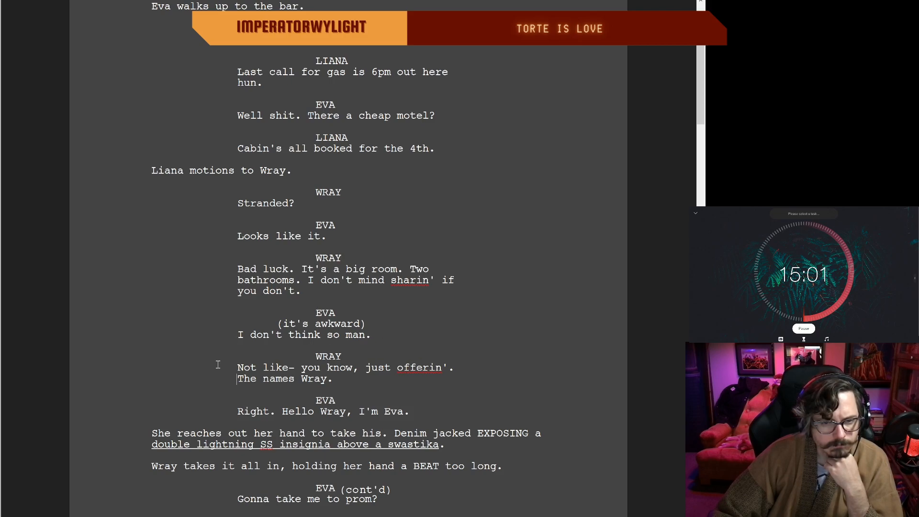
Step: Read through the rest of Eva and Wray's bar exchange and on to Al and Pat's exterior scene on page 8
{"action": "double_click", "coordinate": [340, 382]}
{"action": "left_click_drag", "start_coordinate": [320, 380], "coordinate": [315, 380]}
{"action": "scroll", "coordinate": [277, 364], "scroll_direction": "down", "scroll_amount": 2}
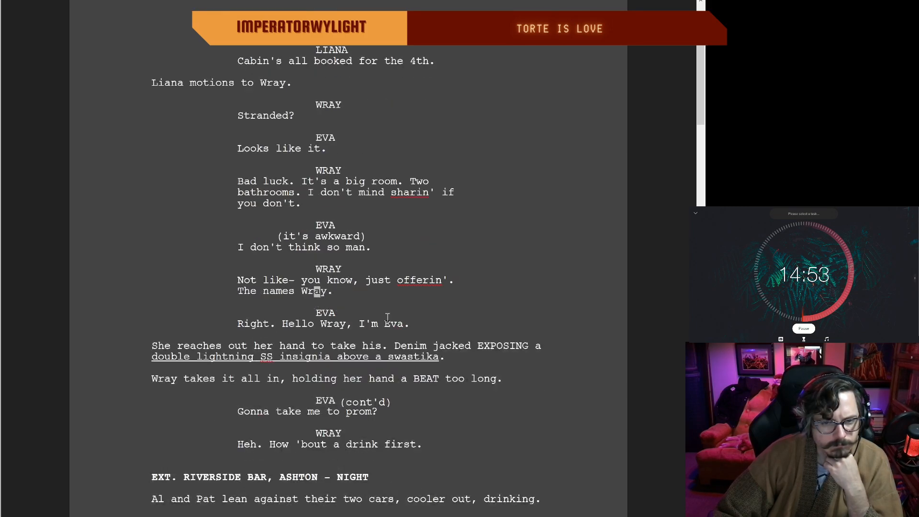
{"action": "scroll", "coordinate": [407, 320], "scroll_direction": "up", "scroll_amount": 1}
{"action": "left_click", "coordinate": [411, 366]}
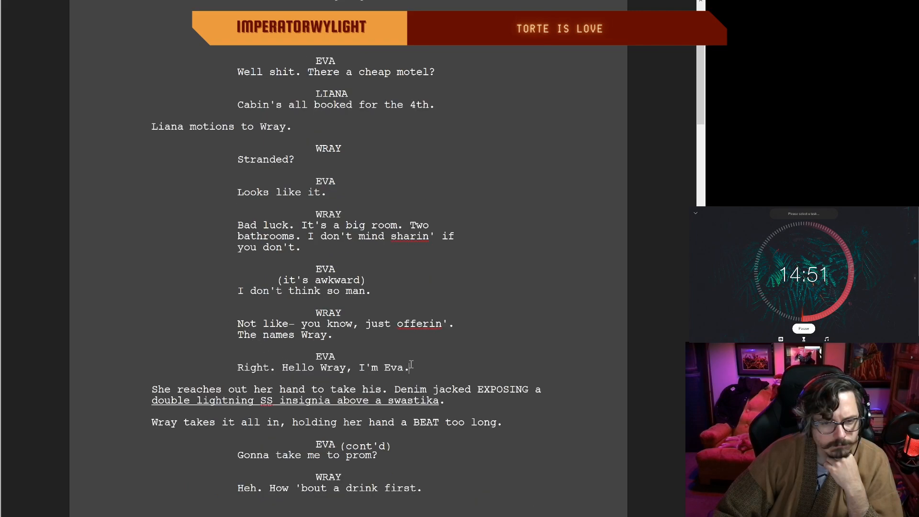
{"action": "scroll", "coordinate": [410, 365], "scroll_direction": "down", "scroll_amount": 2}
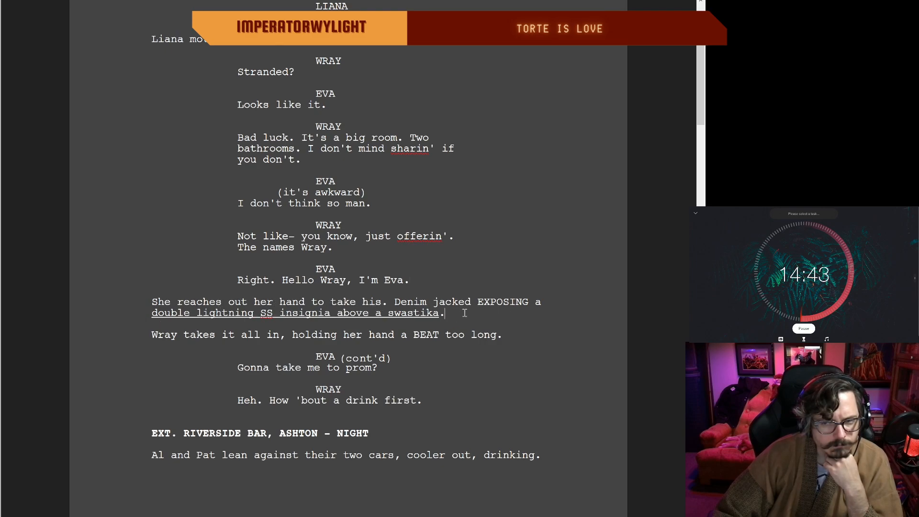
{"action": "scroll", "coordinate": [251, 303], "scroll_direction": "down", "scroll_amount": 1}
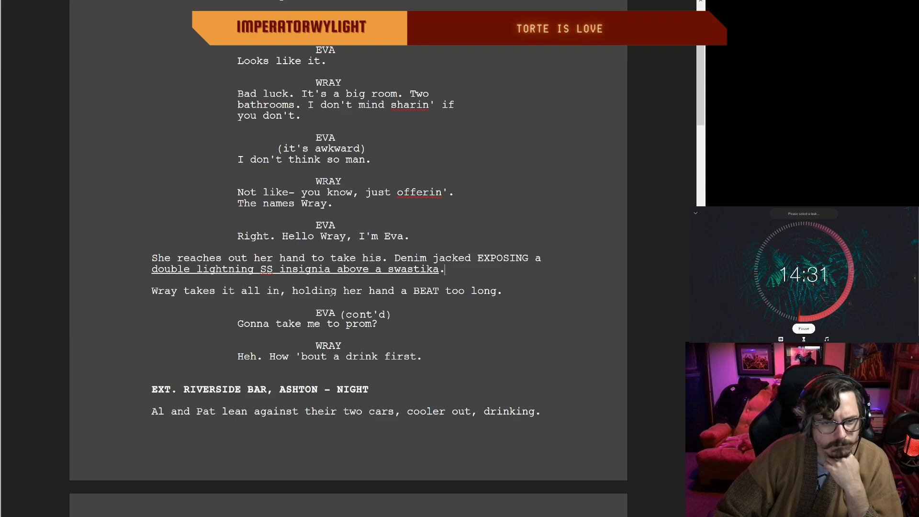
{"action": "left_click", "coordinate": [430, 355]}
{"action": "scroll", "coordinate": [430, 355], "scroll_direction": "down", "scroll_amount": 2}
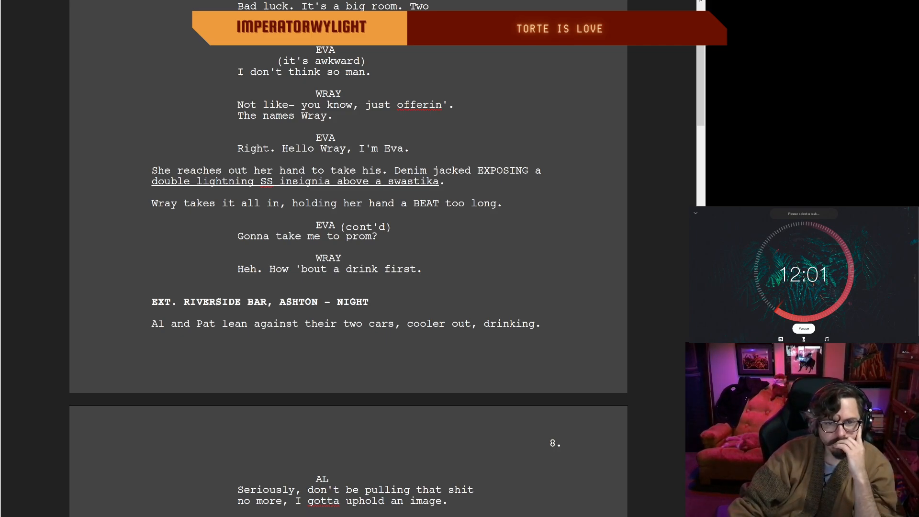
{"action": "scroll", "coordinate": [428, 269], "scroll_direction": "down", "scroll_amount": 3}
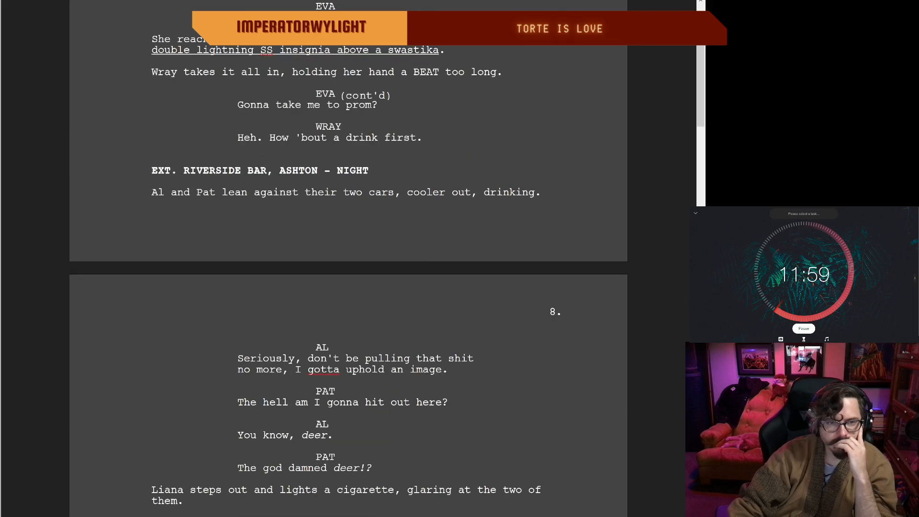
Step: Reread the Bronco arrival and Pat and Al's exchange, continuing through the bar dialogue between Eva, Liana and Wray on page 7
{"action": "scroll", "coordinate": [428, 270], "scroll_direction": "up", "scroll_amount": 10}
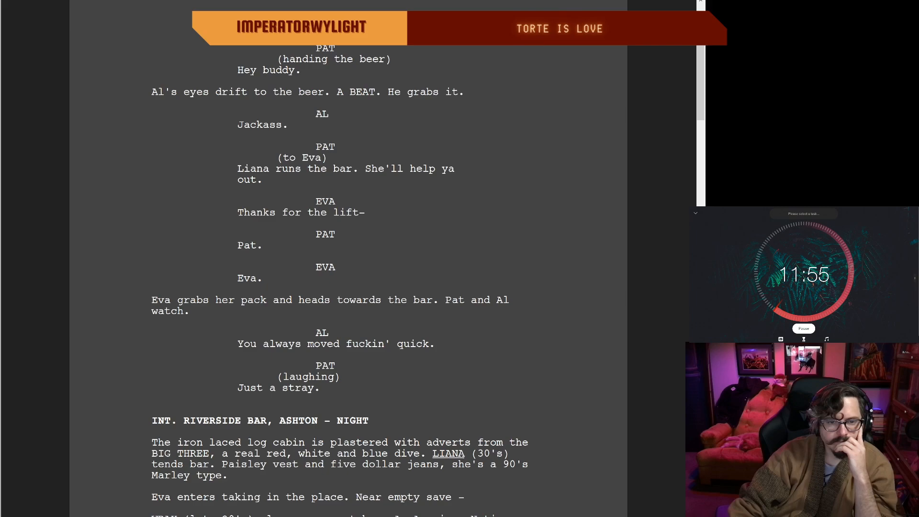
{"action": "scroll", "coordinate": [428, 269], "scroll_direction": "up", "scroll_amount": 4}
{"action": "scroll", "coordinate": [427, 270], "scroll_direction": "up", "scroll_amount": 6}
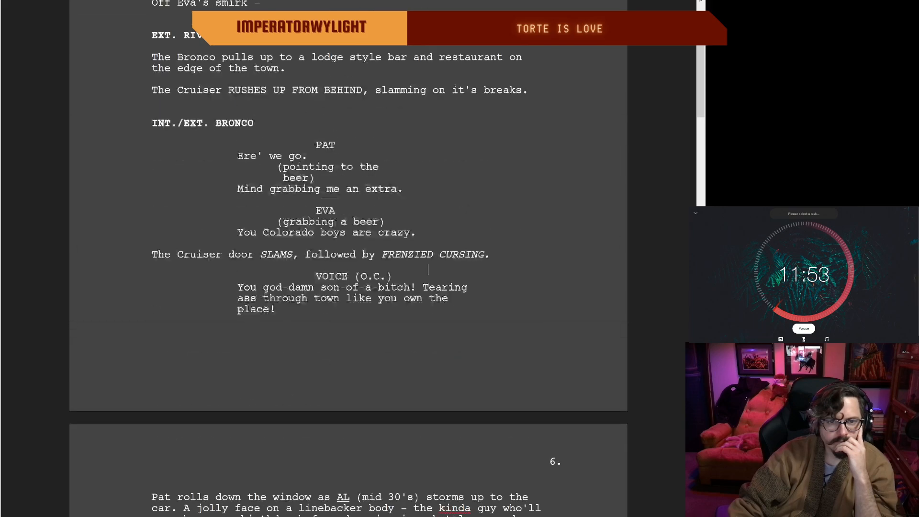
{"action": "scroll", "coordinate": [428, 270], "scroll_direction": "down", "scroll_amount": 8}
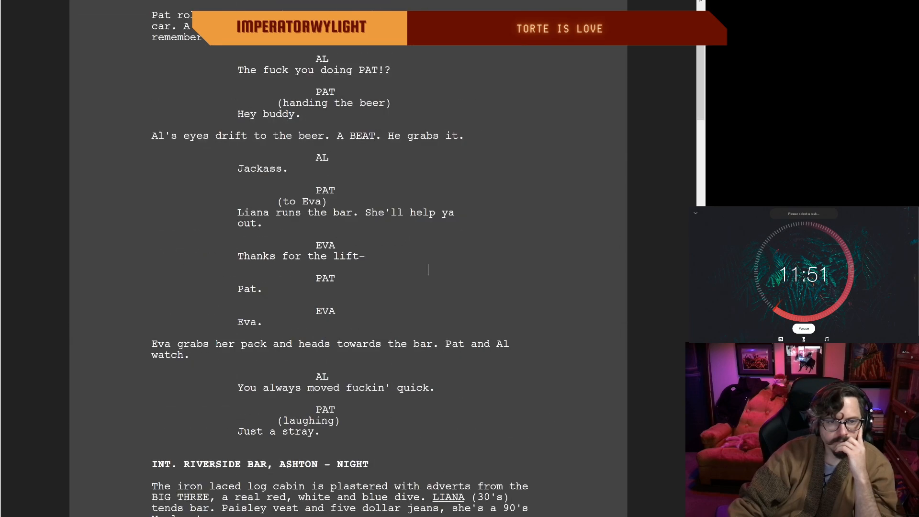
{"action": "scroll", "coordinate": [428, 270], "scroll_direction": "down", "scroll_amount": 3}
{"action": "scroll", "coordinate": [428, 270], "scroll_direction": "up", "scroll_amount": 10}
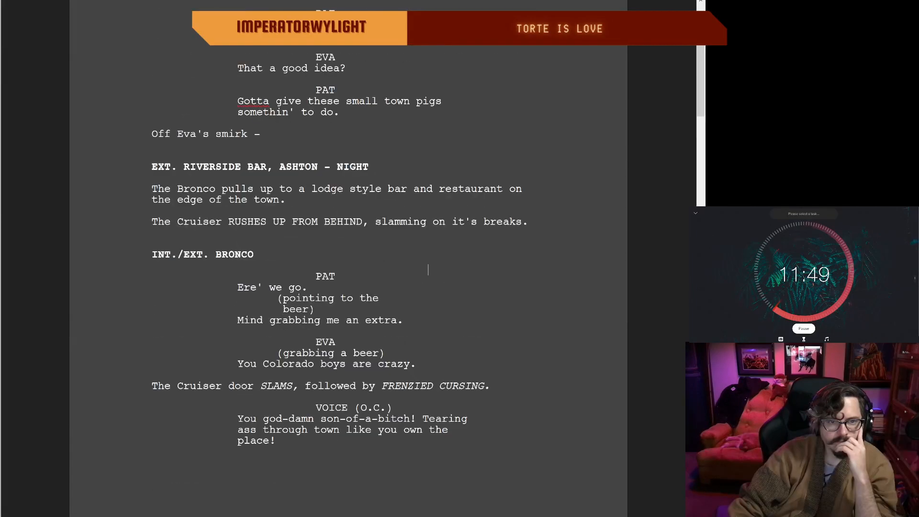
{"action": "scroll", "coordinate": [428, 269], "scroll_direction": "down", "scroll_amount": 15}
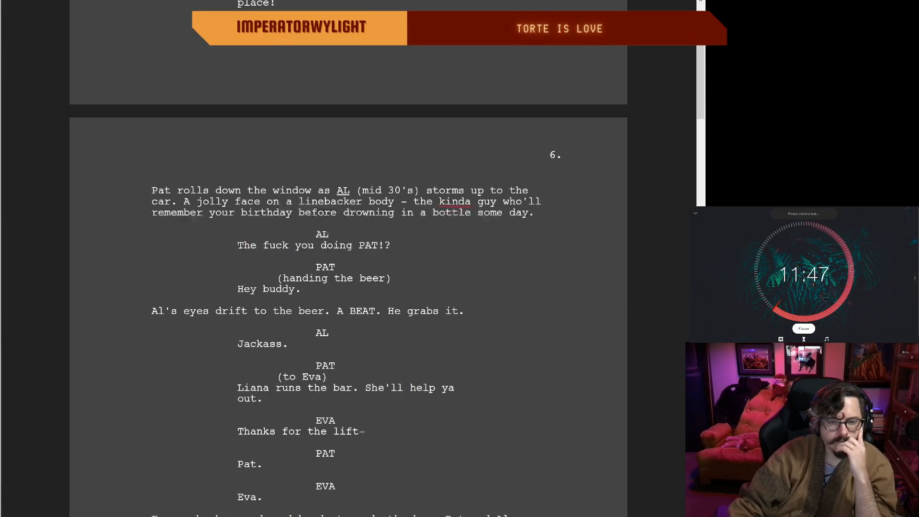
{"action": "scroll", "coordinate": [428, 269], "scroll_direction": "down", "scroll_amount": 5}
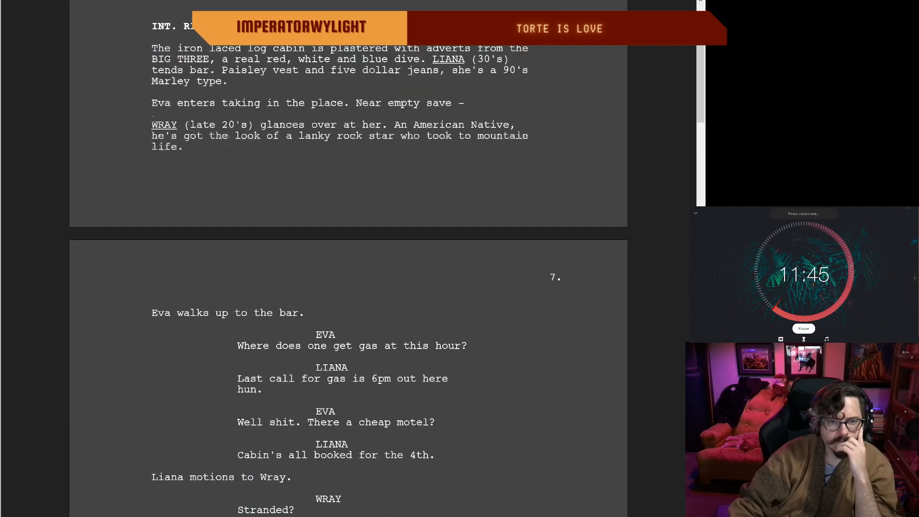
{"action": "scroll", "coordinate": [427, 270], "scroll_direction": "down", "scroll_amount": 9}
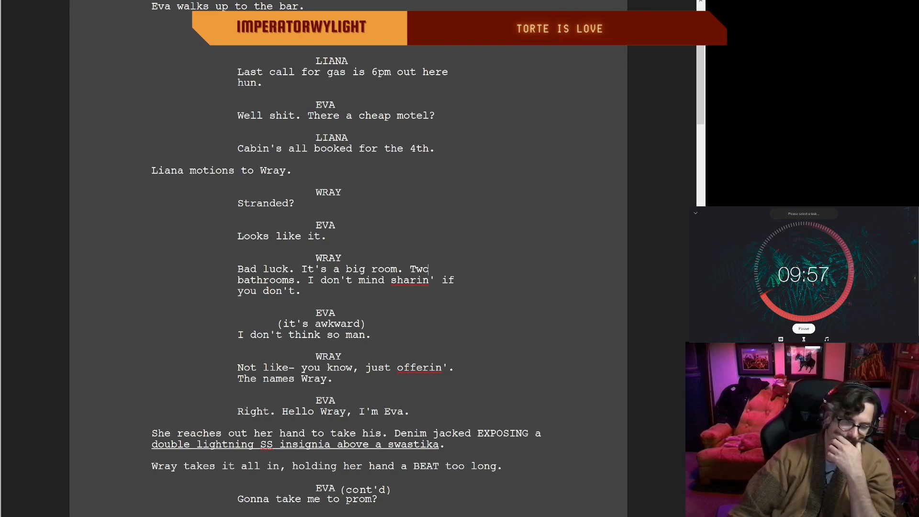
{"action": "scroll", "coordinate": [428, 269], "scroll_direction": "down", "scroll_amount": 1}
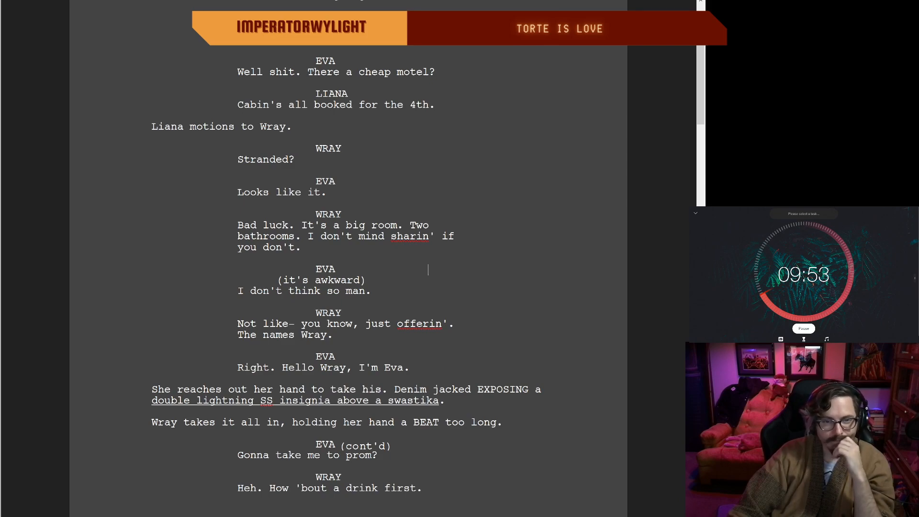
{"action": "scroll", "coordinate": [427, 266], "scroll_direction": "up", "scroll_amount": 1}
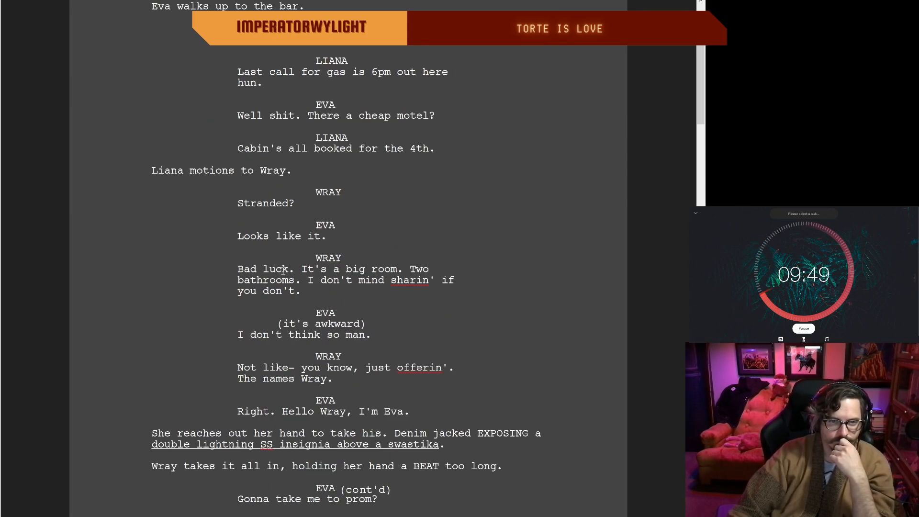
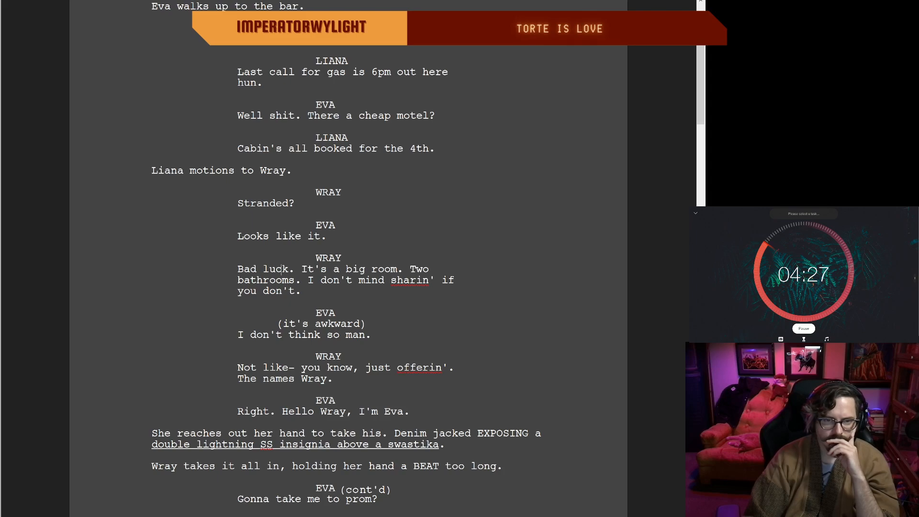
Step: Remove "- NIGHT" from the scene heading "EXT. RIVERSIDE BAR, ASHTON" that follows the bar dialogue
{"action": "left_click", "coordinate": [373, 339]}
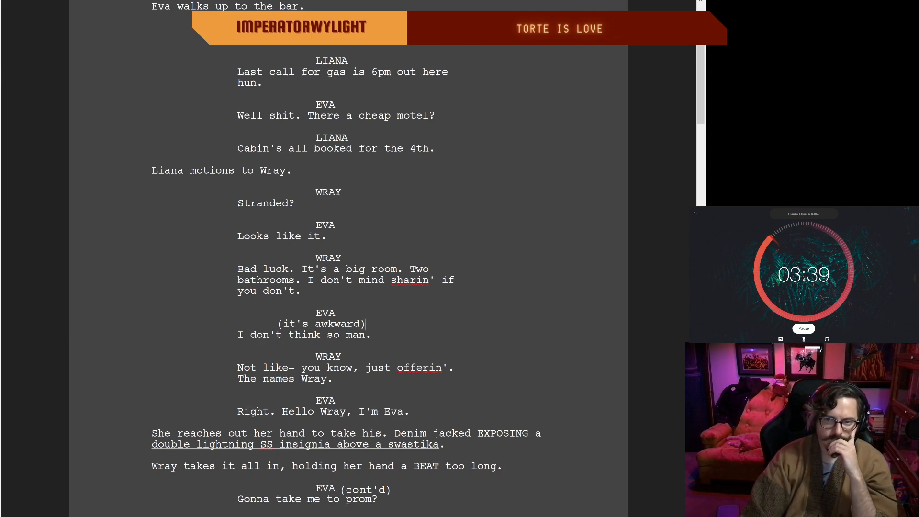
{"action": "left_click", "coordinate": [415, 412]}
{"action": "scroll", "coordinate": [368, 412], "scroll_direction": "down", "scroll_amount": 2}
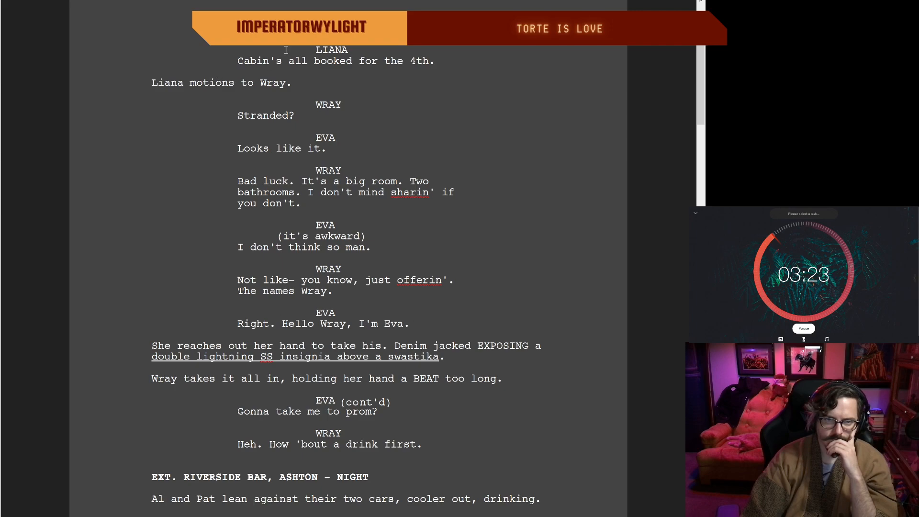
{"action": "scroll", "coordinate": [315, 232], "scroll_direction": "down", "scroll_amount": 1}
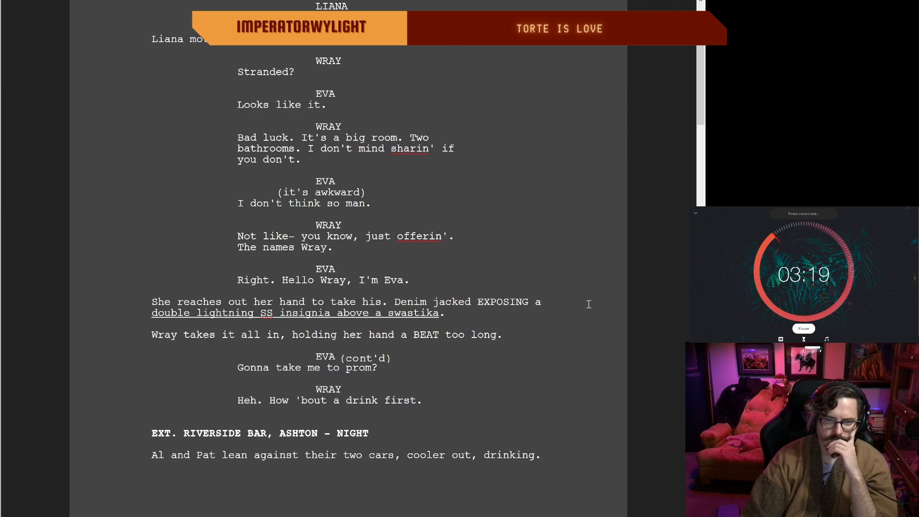
{"action": "scroll", "coordinate": [368, 310], "scroll_direction": "down", "scroll_amount": 1}
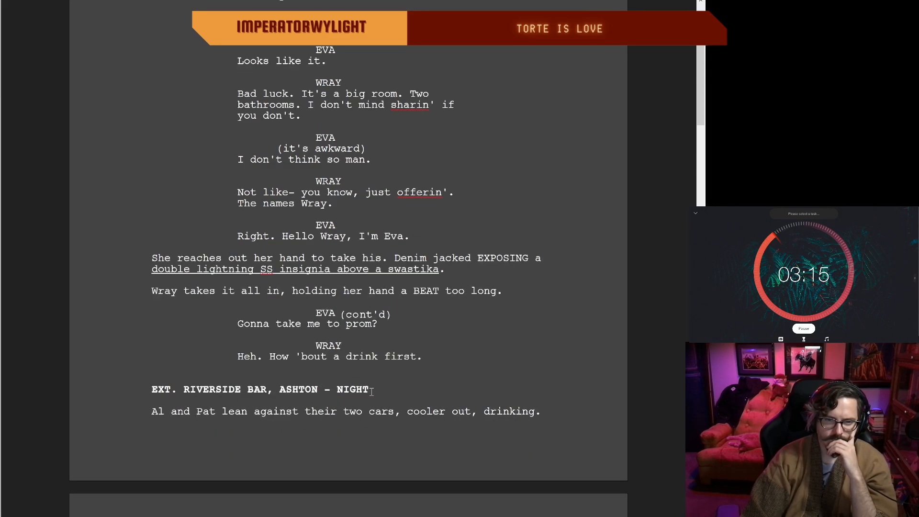
{"action": "key", "text": "BackSpace"}
{"action": "key", "text": "BackSpace"}
{"action": "key", "text": "BackSpace"}
{"action": "key", "text": "BackSpace"}
{"action": "key", "text": "BackSpace"}
{"action": "key", "text": "BackSpace"}
{"action": "key", "text": "BackSpace"}
{"action": "key", "text": "BackSpace"}
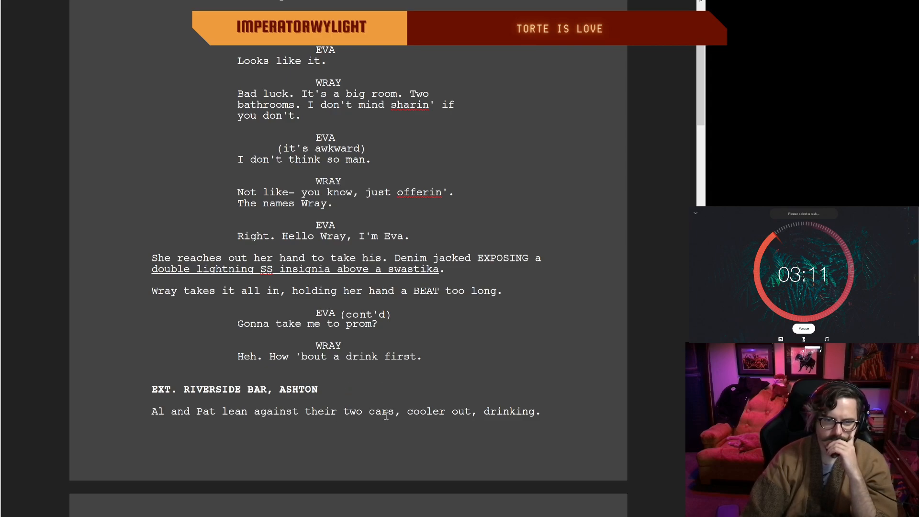
Step: Reread the end of Eva and Wray's bar exchange and the start of Al and Pat's exterior scene
{"action": "scroll", "coordinate": [392, 412], "scroll_direction": "down", "scroll_amount": 3}
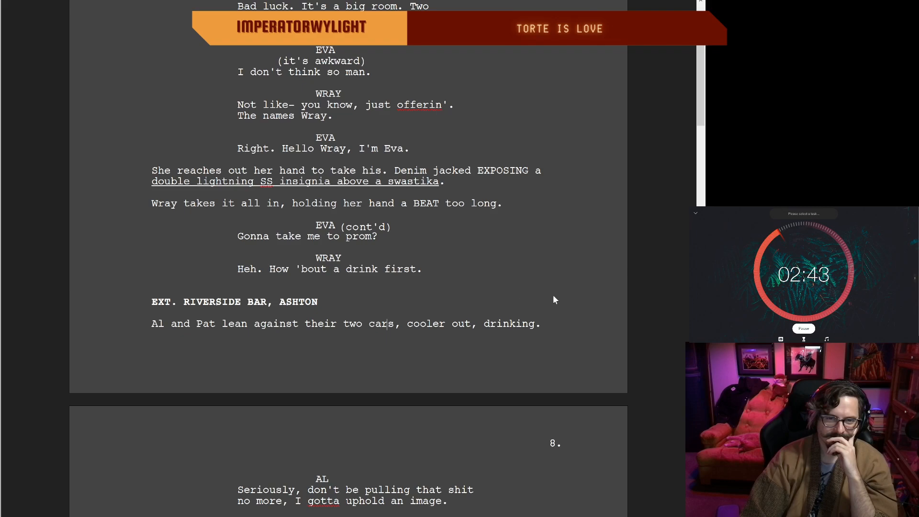
{"action": "left_click", "coordinate": [422, 269]}
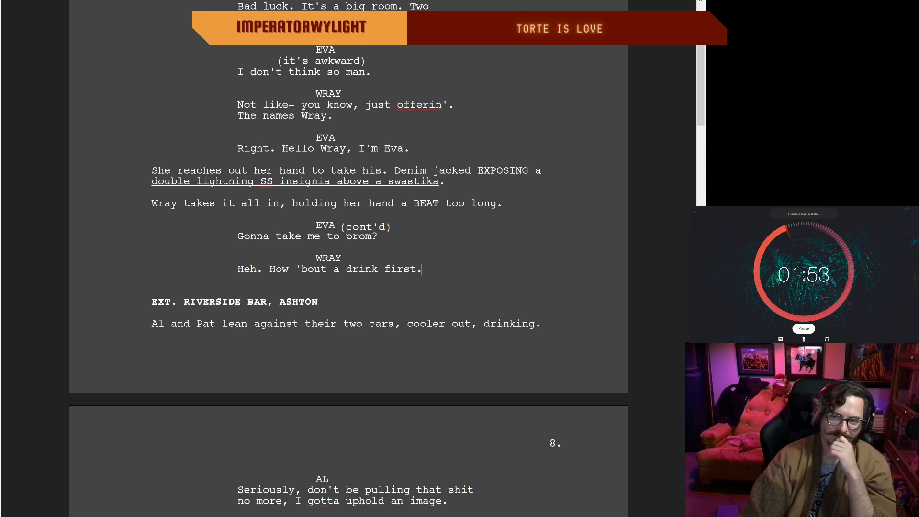
{"action": "scroll", "coordinate": [421, 269], "scroll_direction": "down", "scroll_amount": 1}
{"action": "left_click", "coordinate": [423, 271]}
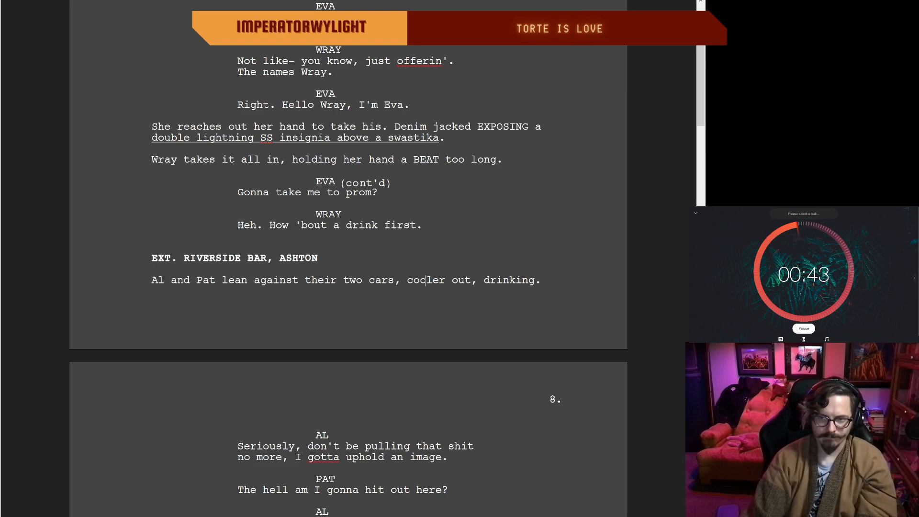
{"action": "scroll", "coordinate": [425, 280], "scroll_direction": "down", "scroll_amount": 2}
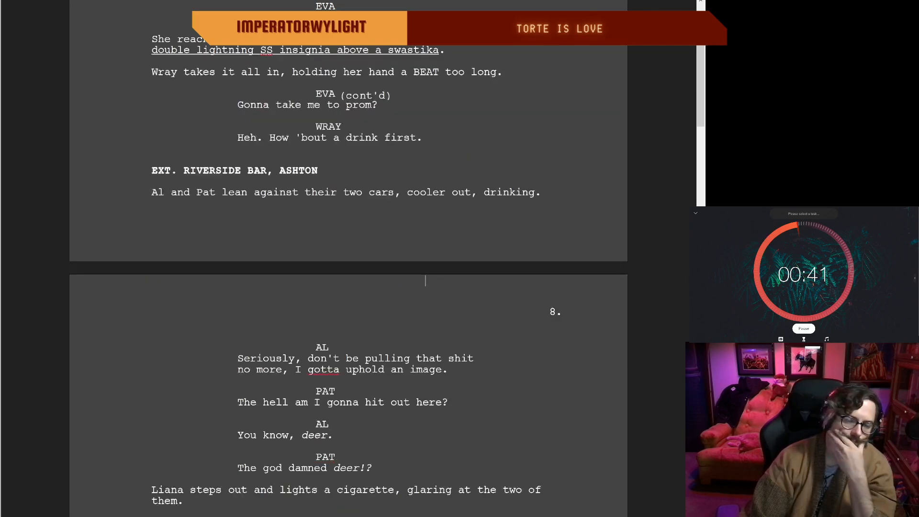
{"action": "scroll", "coordinate": [425, 280], "scroll_direction": "up", "scroll_amount": 1}
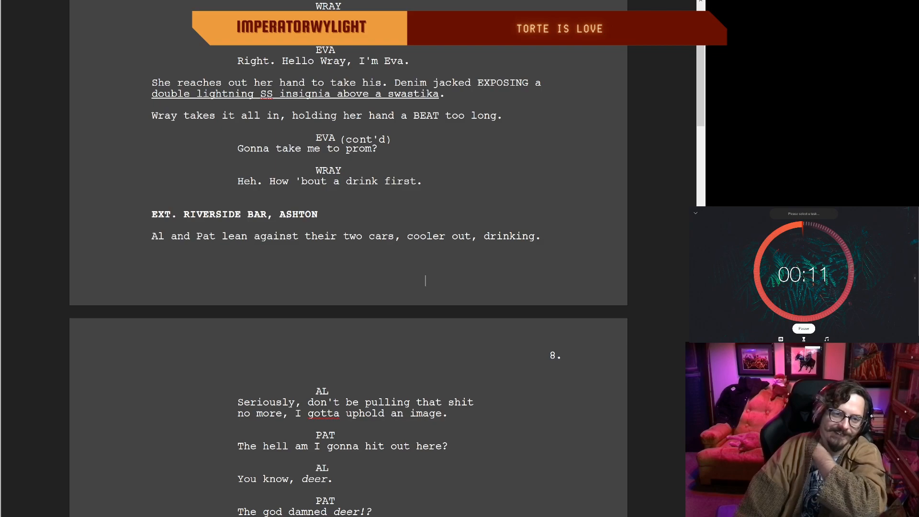
{"action": "scroll", "coordinate": [425, 280], "scroll_direction": "up", "scroll_amount": 1}
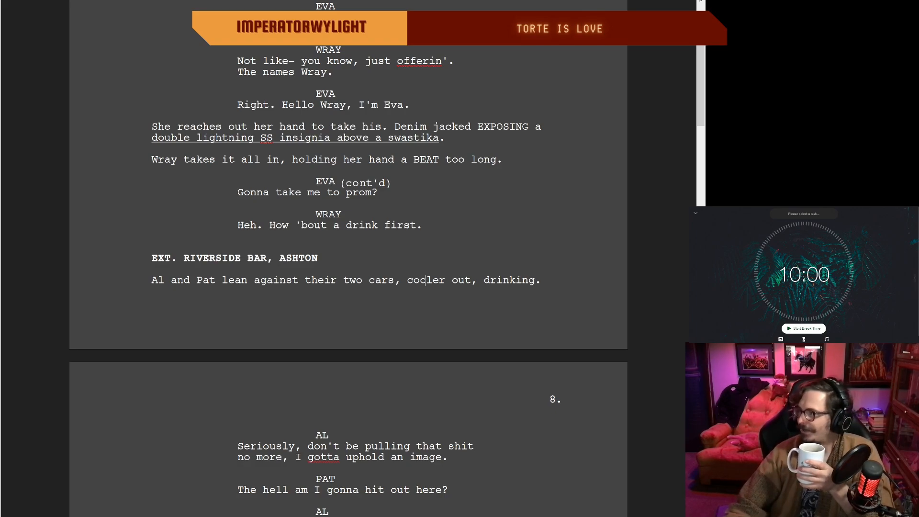
Step: Start the 10-minute break timer, and start the 30-minute focus session once the break is over
{"action": "left_click", "coordinate": [804, 329]}
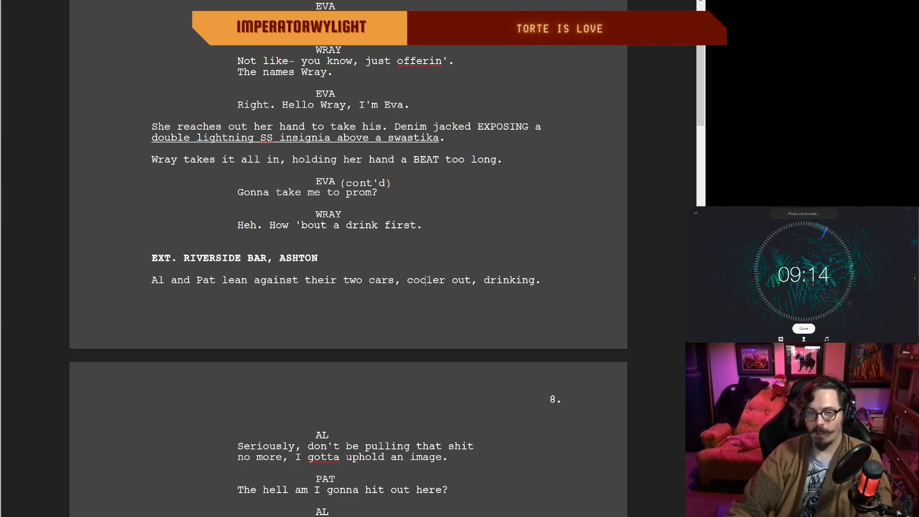
{"action": "left_click", "coordinate": [537, 282]}
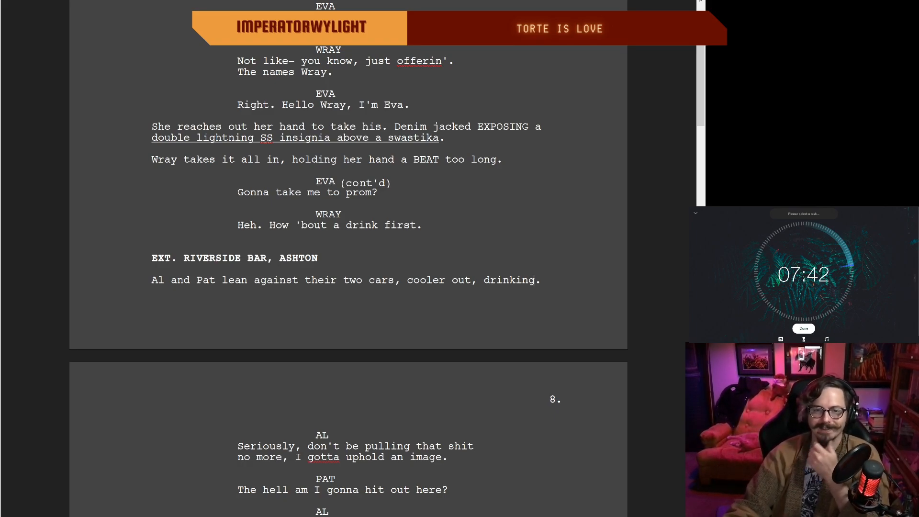
{"action": "left_click_drag", "start_coordinate": [419, 223], "coordinate": [432, 224]}
{"action": "left_click", "coordinate": [432, 225]}
{"action": "left_click", "coordinate": [384, 224]}
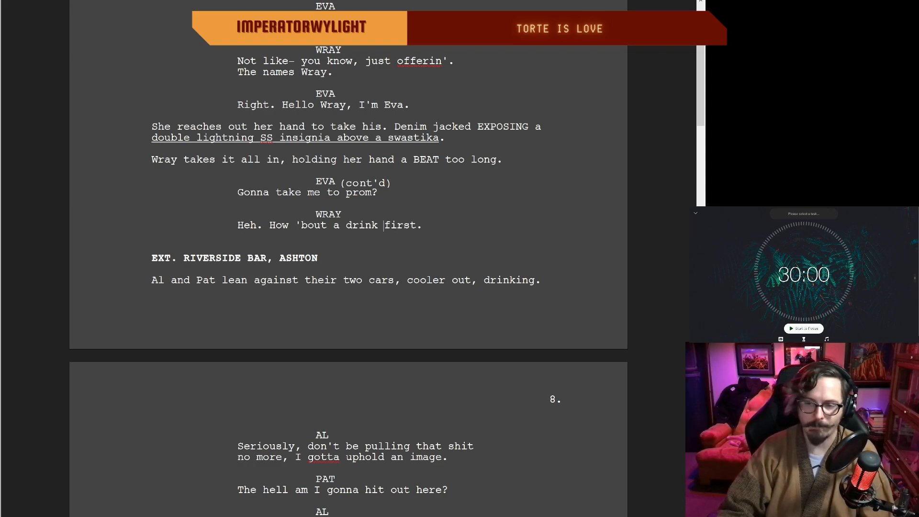
{"action": "left_click", "coordinate": [788, 329]}
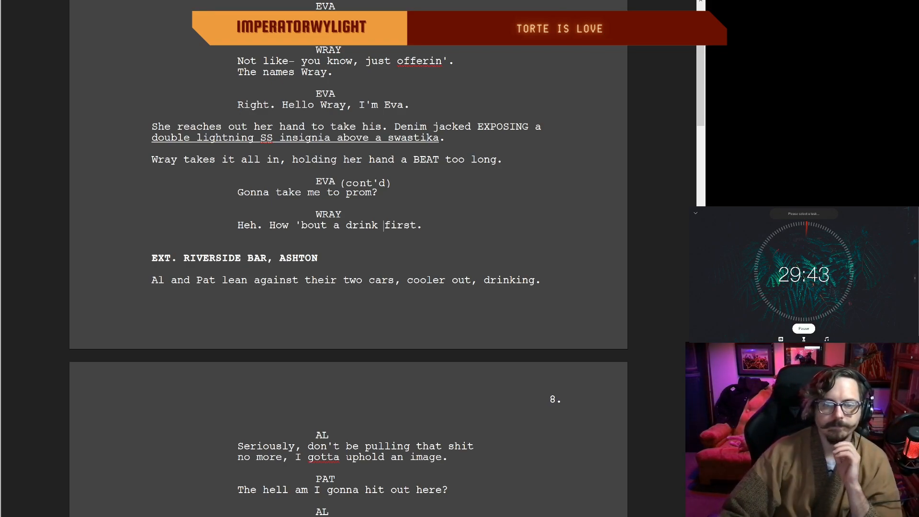
Step: Correct "jacked" to "jacket" in the action line about Eva's denim and the exposed insignia
{"action": "key", "text": "Up"}
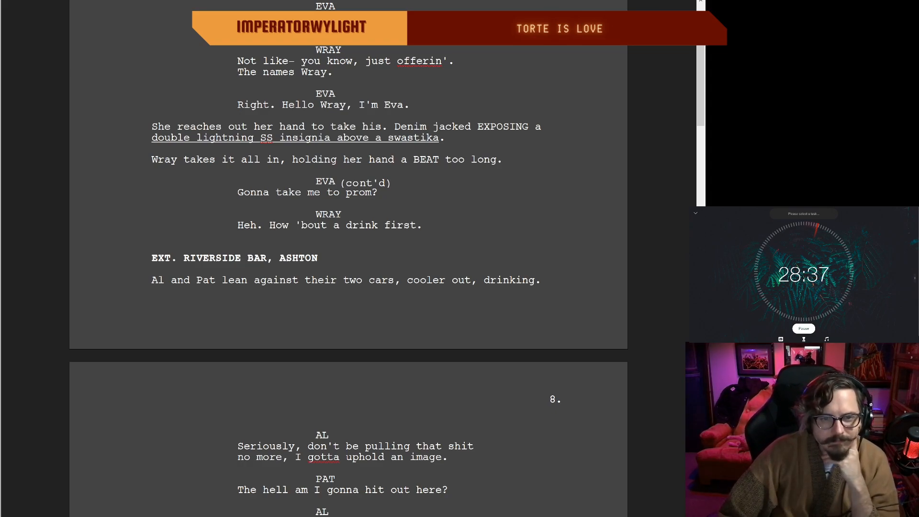
{"action": "double_click", "coordinate": [441, 225]}
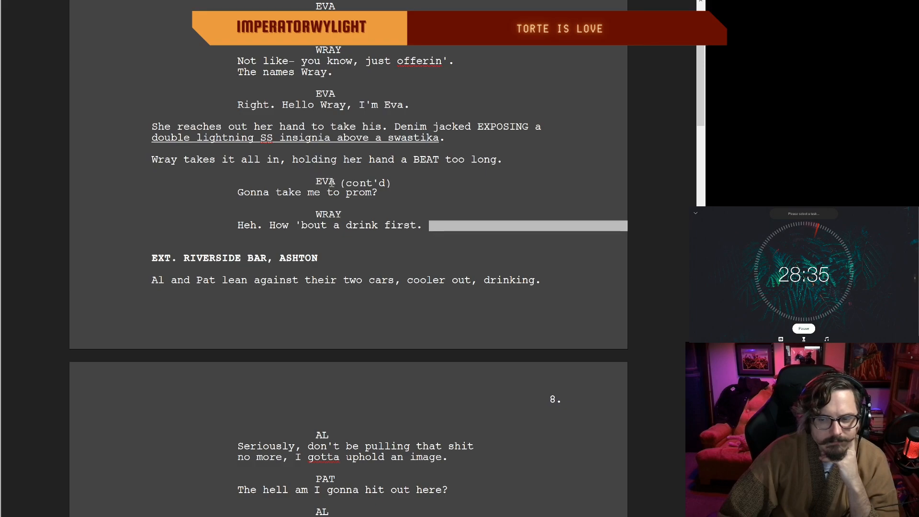
{"action": "left_click", "coordinate": [201, 128]}
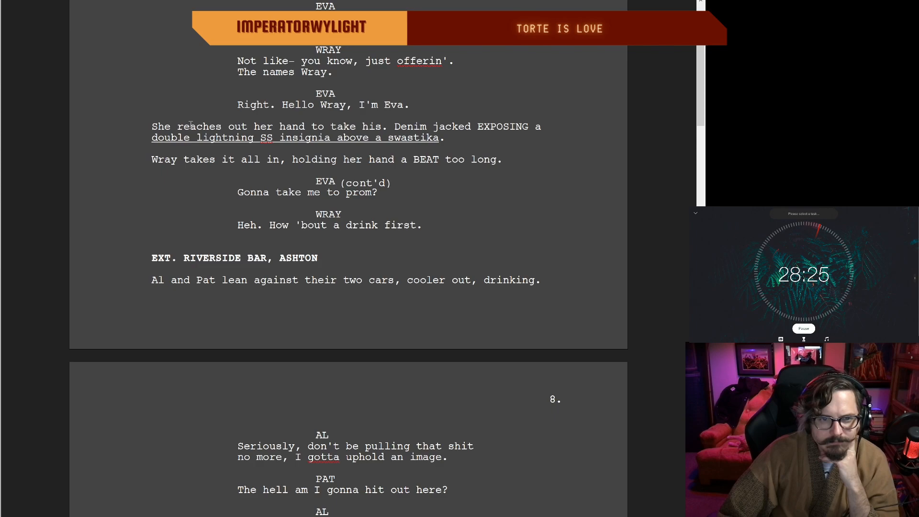
{"action": "left_click", "coordinate": [472, 128]}
{"action": "key", "text": "BackSpace"}
{"action": "type", "text": "t"}
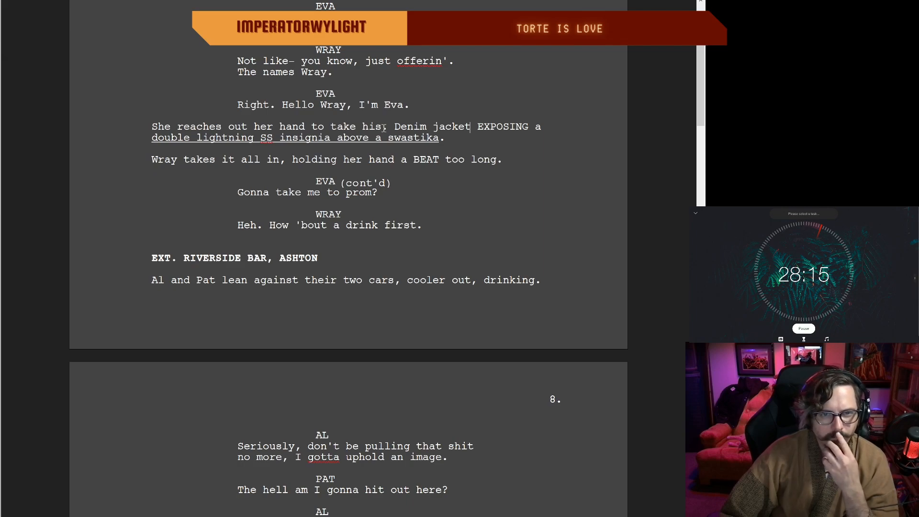
Step: Replace "She reaches out her hand to take his." with "They shake hands," at the start of the action line
{"action": "left_click_drag", "start_coordinate": [388, 127], "coordinate": [224, 122]}
{"action": "key", "text": "BackSpace"}
{"action": "key", "text": "BackSpace"}
{"action": "key", "text": "BackSpace"}
{"action": "key", "text": "BackSpace"}
{"action": "key", "text": "BackSpace"}
{"action": "key", "text": "BackSpace"}
{"action": "key", "text": "BackSpace"}
{"action": "key", "text": "BackSpace"}
{"action": "key", "text": "BackSpace"}
{"action": "key", "text": "BackSpace"}
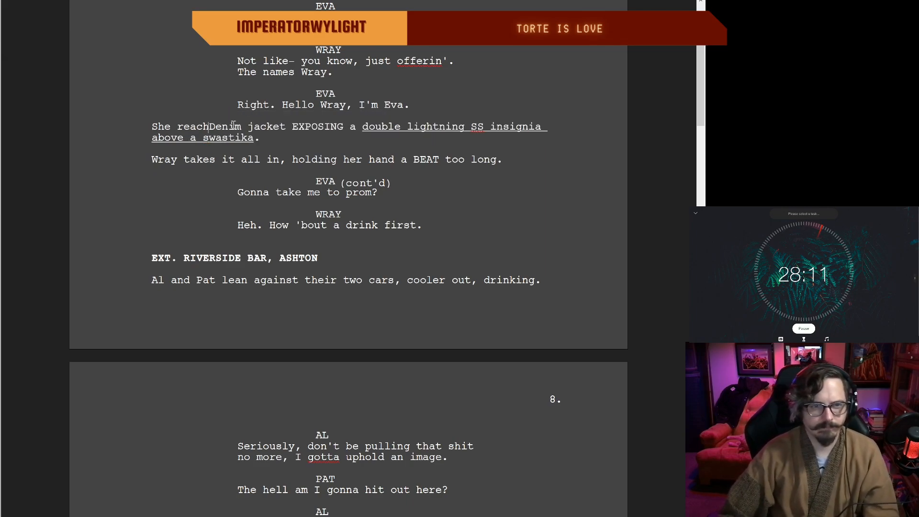
{"action": "key", "text": "BackSpace"}
{"action": "key", "text": "BackSpace"}
{"action": "key", "text": "BackSpace"}
{"action": "type", "text": "They sahke hand"}
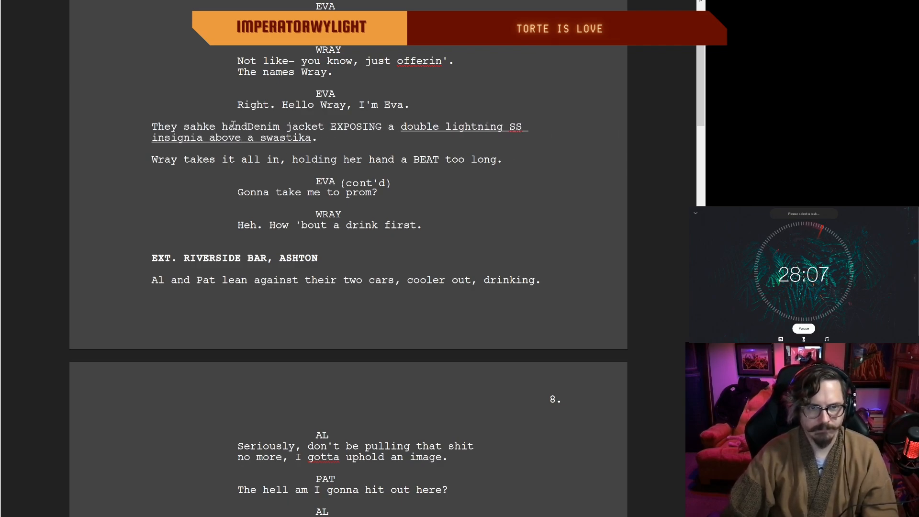
{"action": "key", "text": "BackSpace"}
{"action": "key", "text": "BackSpace"}
{"action": "key", "text": "BackSpace"}
{"action": "key", "text": "BackSpace"}
{"action": "key", "text": "BackSpace"}
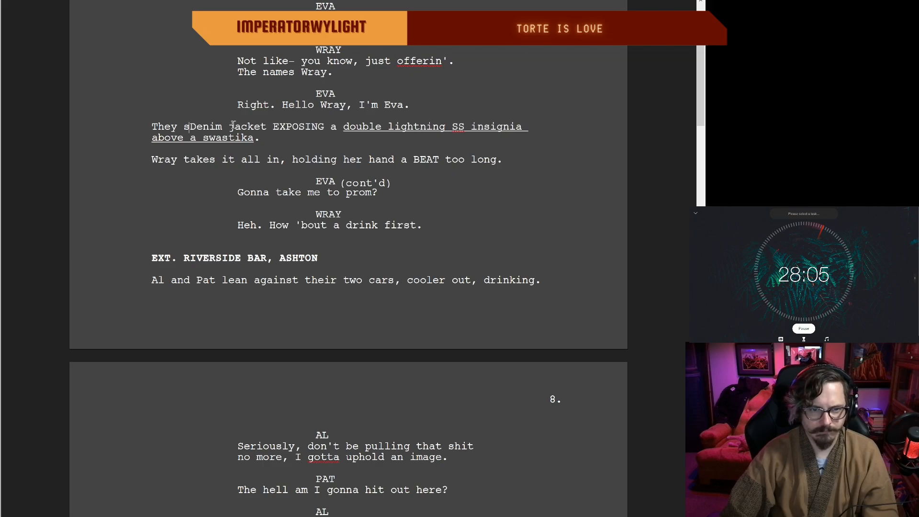
{"action": "type", "text": "hake hands, "}
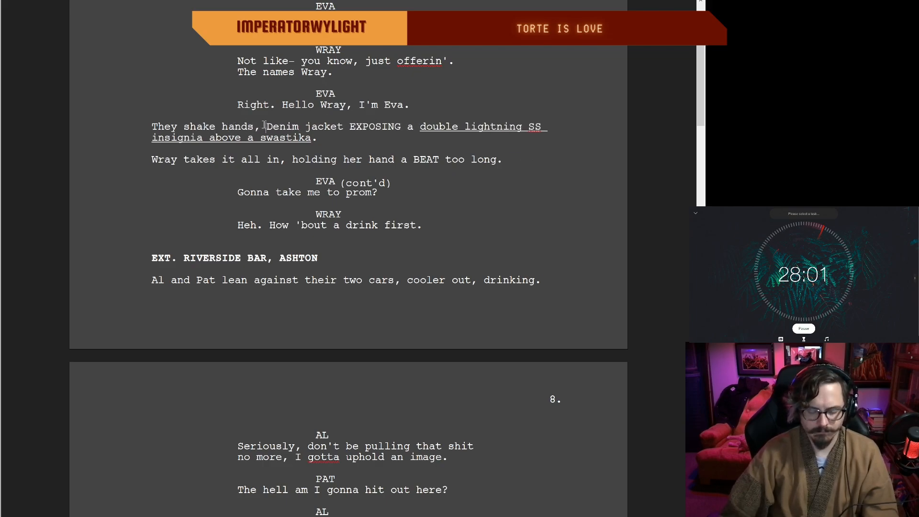
{"action": "type", "text": "her"}
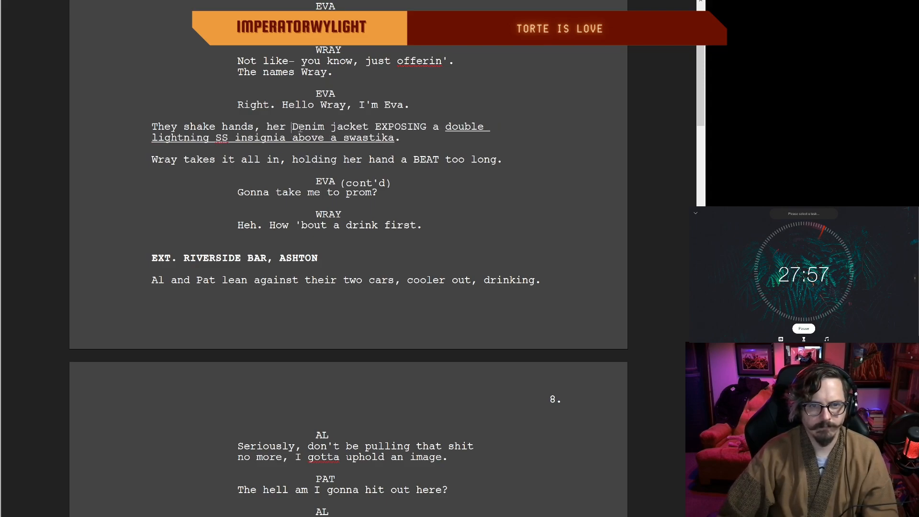
Step: Insert "her" after "They shake hands," and make "denim" lowercase in the action line
{"action": "key", "text": "Delete"}
{"action": "type", "text": "d"}
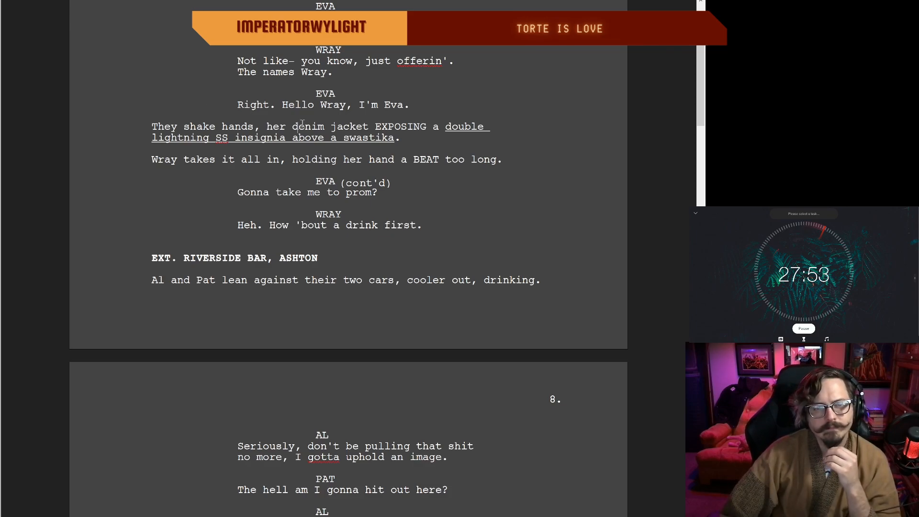
Step: Cut "her denim jacket" and the extra space before "EXPOSING" from the handshake action line
{"action": "left_click", "coordinate": [401, 137]}
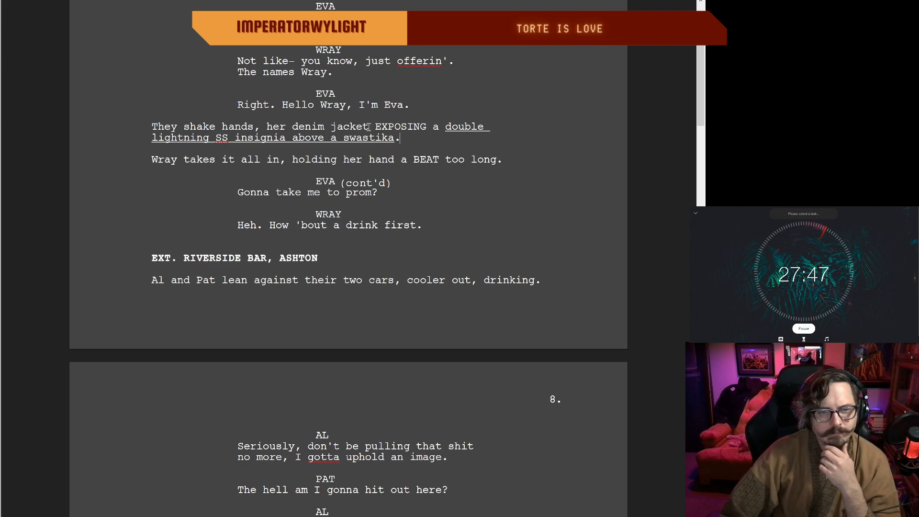
{"action": "left_click_drag", "start_coordinate": [368, 126], "coordinate": [265, 123]}
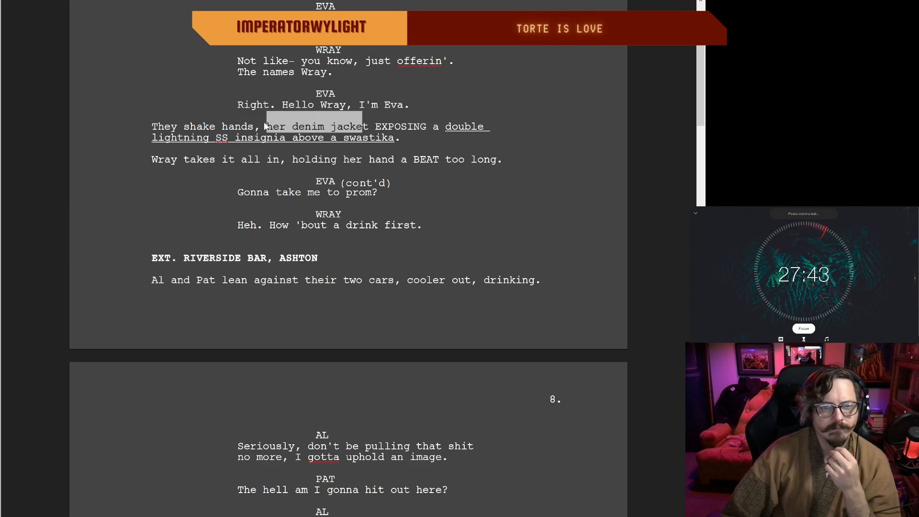
{"action": "key", "text": "BackSpace"}
{"action": "left_click", "coordinate": [273, 128]}
{"action": "key", "text": "BackSpace"}
{"action": "key", "text": "BackSpace"}
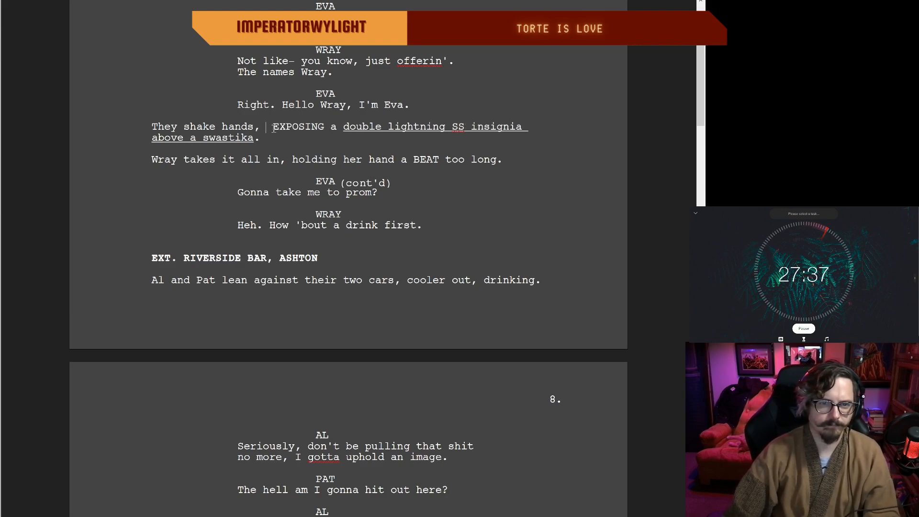
{"action": "key", "text": "BackSpace"}
{"action": "left_click", "coordinate": [274, 137]}
{"action": "key", "text": "Delete"}
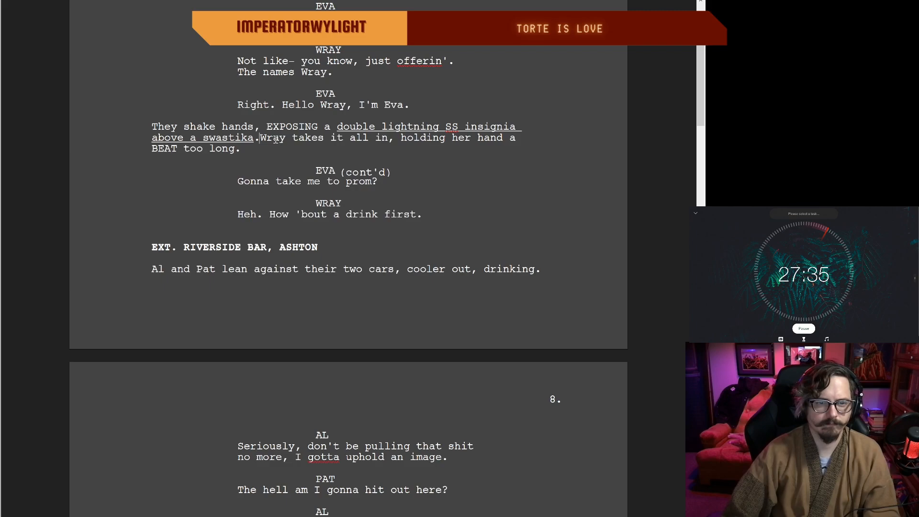
{"action": "key", "text": "ctrl+z"}
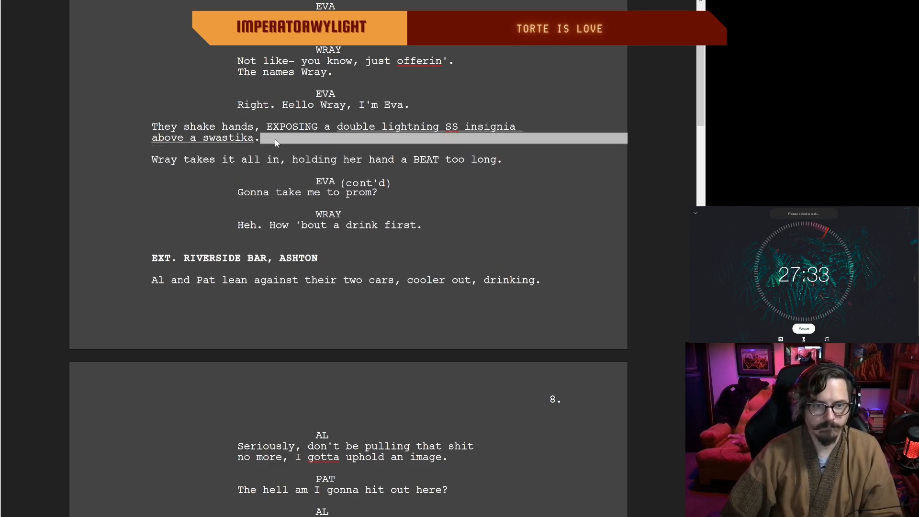
Step: End the handshake action line with "on her arm." after "above a swastika"
{"action": "left_click", "coordinate": [256, 138]}
{"action": "type", "text": "i"}
{"action": "key", "text": "BackSpace"}
{"action": "key", "text": "BackSpace"}
{"action": "key", "text": "BackSpace"}
{"action": "type", "text": "on her arm."}
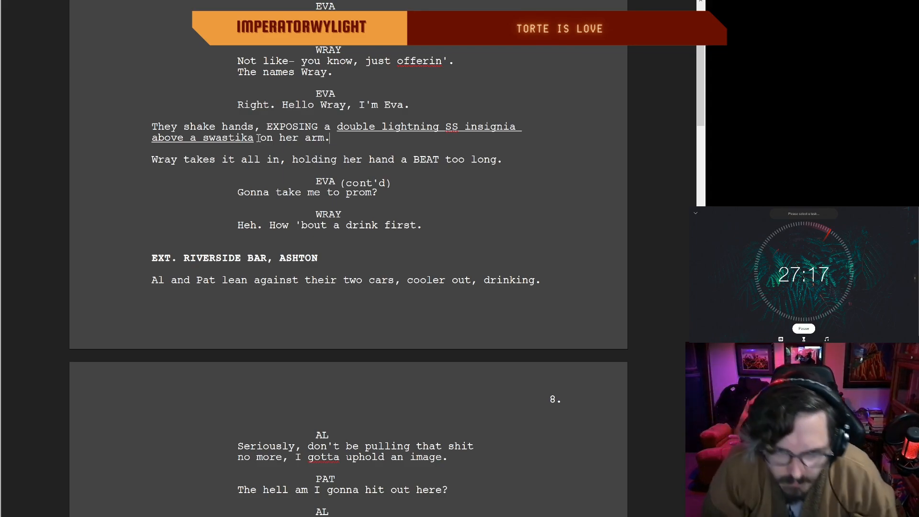
Step: Delete "two" from the action line where Al and Pat lean against their cars
{"action": "scroll", "coordinate": [242, 172], "scroll_direction": "up", "scroll_amount": 1}
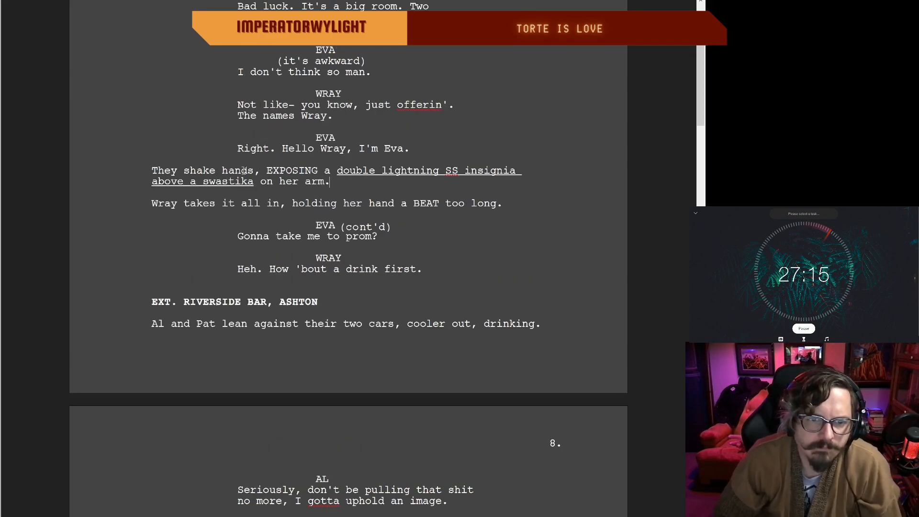
{"action": "scroll", "coordinate": [241, 173], "scroll_direction": "down", "scroll_amount": 2}
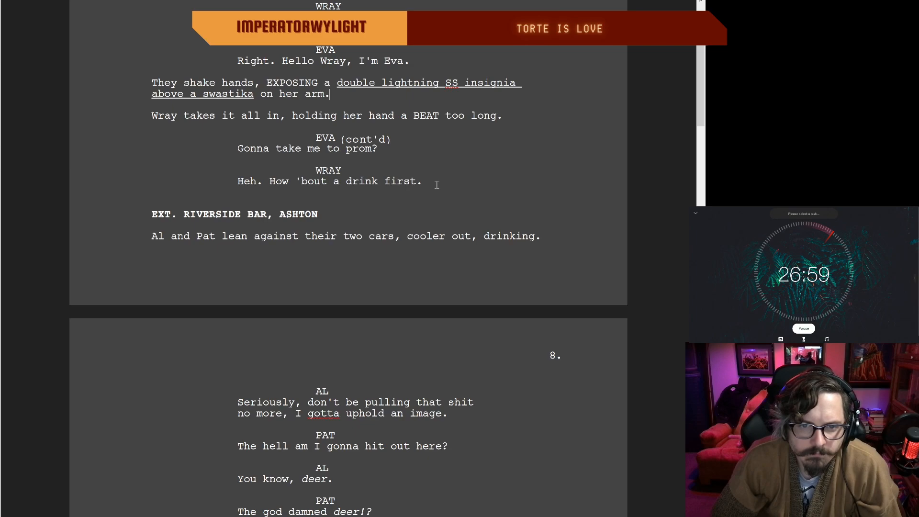
{"action": "scroll", "coordinate": [436, 185], "scroll_direction": "down", "scroll_amount": 1}
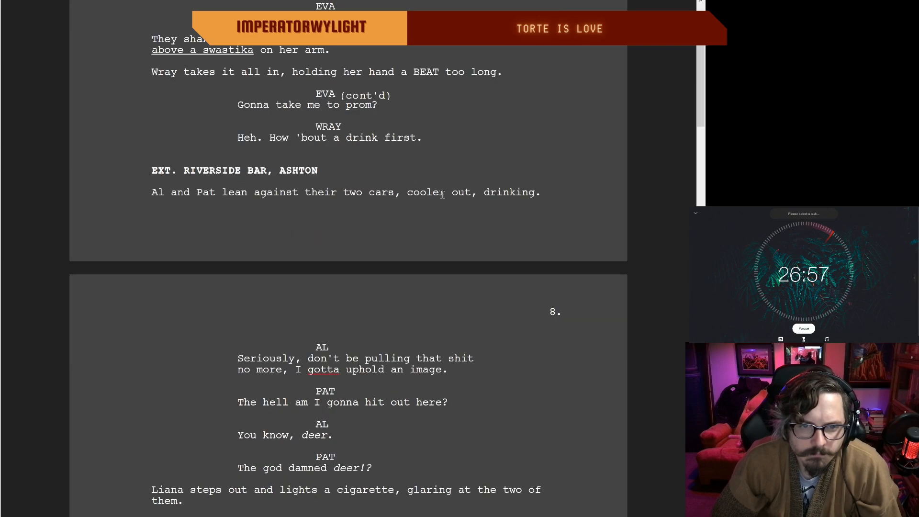
{"action": "double_click", "coordinate": [362, 195]}
{"action": "key", "text": "BackSpace"}
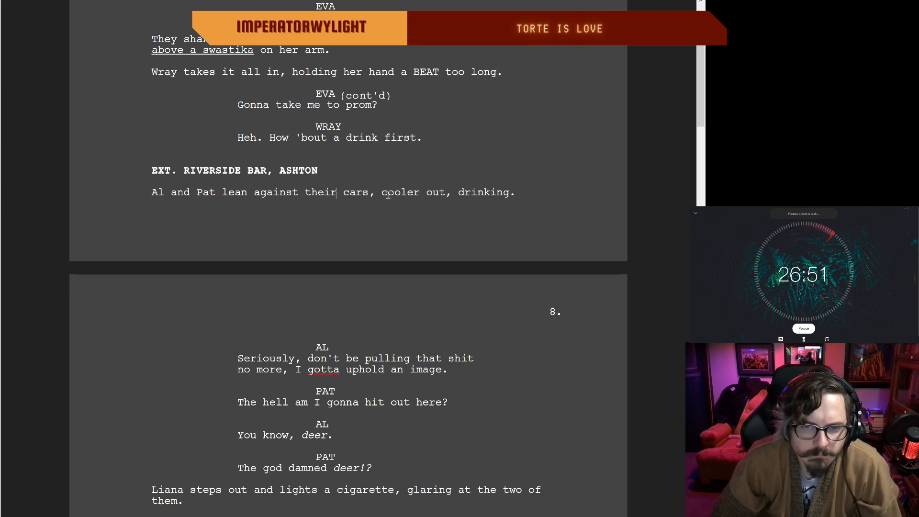
Step: Shorten the action line under the exterior bar heading to "Al and Pat lean against their cars, drinking."
{"action": "left_click_drag", "start_coordinate": [451, 191], "coordinate": [367, 195]}
{"action": "key", "text": "BackSpace"}
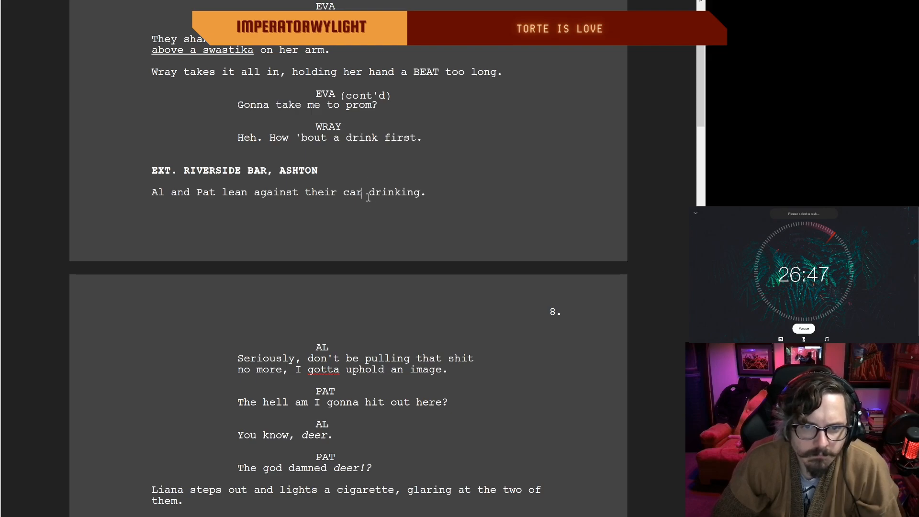
{"action": "type", "text": "s"}
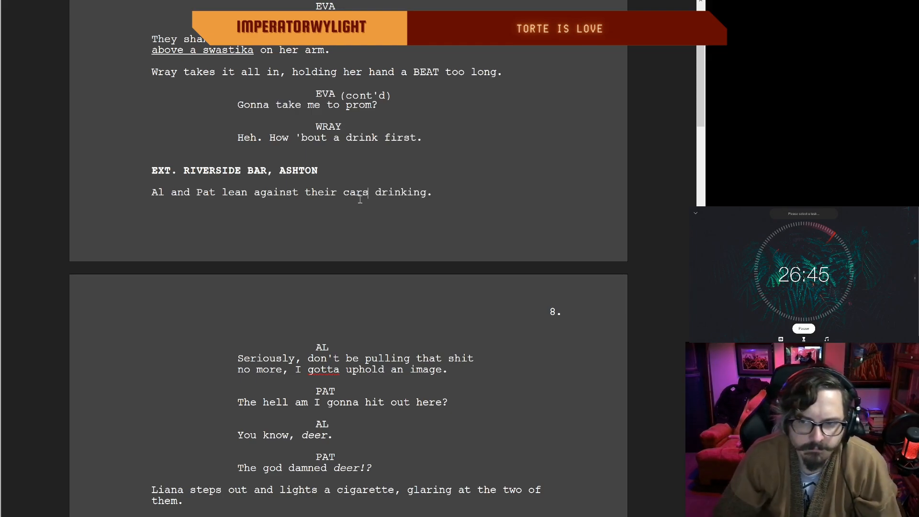
{"action": "left_click_drag", "start_coordinate": [441, 192], "coordinate": [322, 219]}
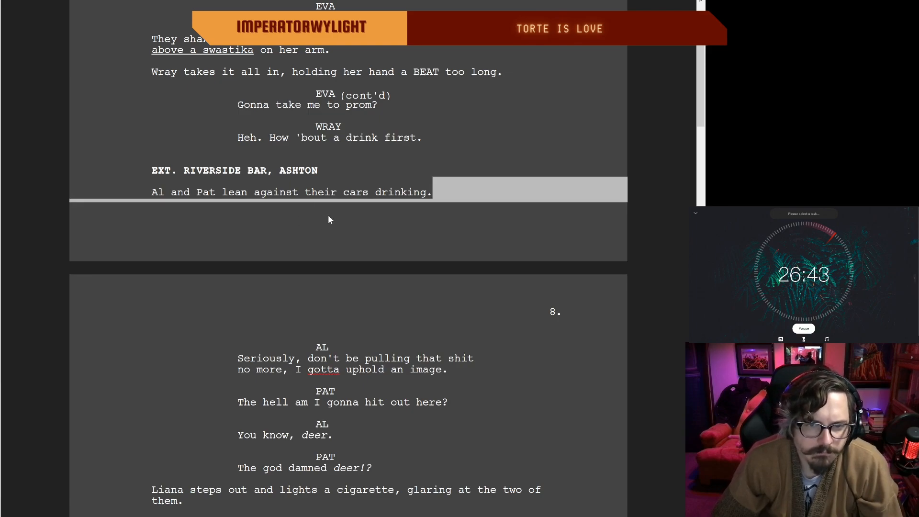
{"action": "left_click", "coordinate": [382, 193]}
{"action": "left_click", "coordinate": [369, 193]}
{"action": "type", "text": ","}
{"action": "left_click", "coordinate": [432, 192]}
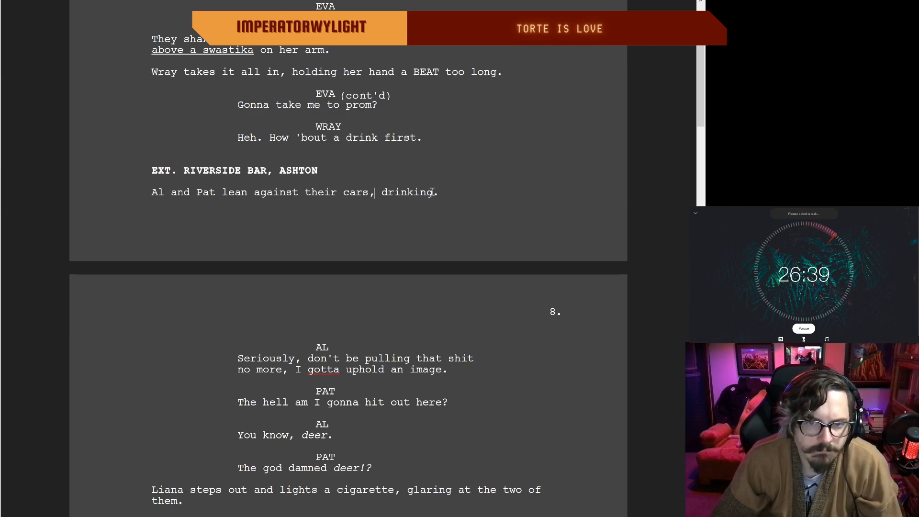
Step: Cut "Seriously," from Al's first line on page 8 so it opens with a capitalized "Don't"
{"action": "scroll", "coordinate": [327, 197], "scroll_direction": "down", "scroll_amount": 1}
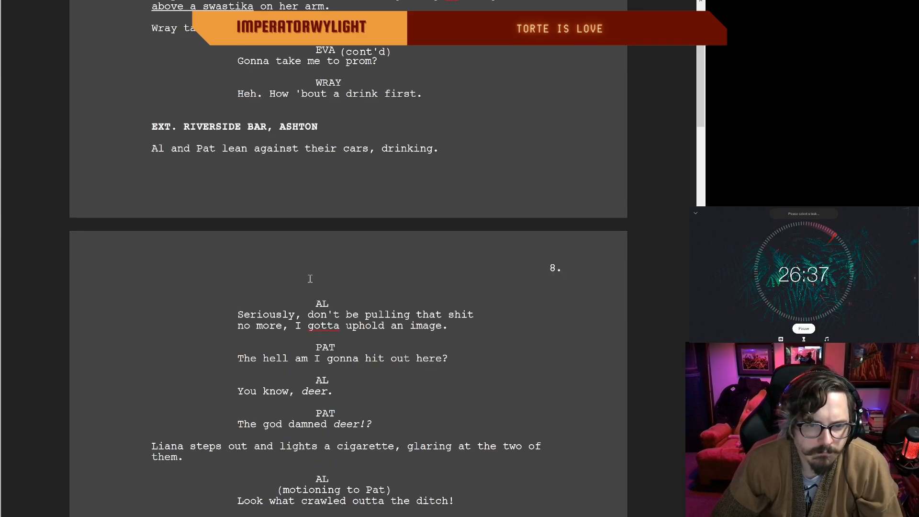
{"action": "scroll", "coordinate": [311, 314], "scroll_direction": "down", "scroll_amount": 1}
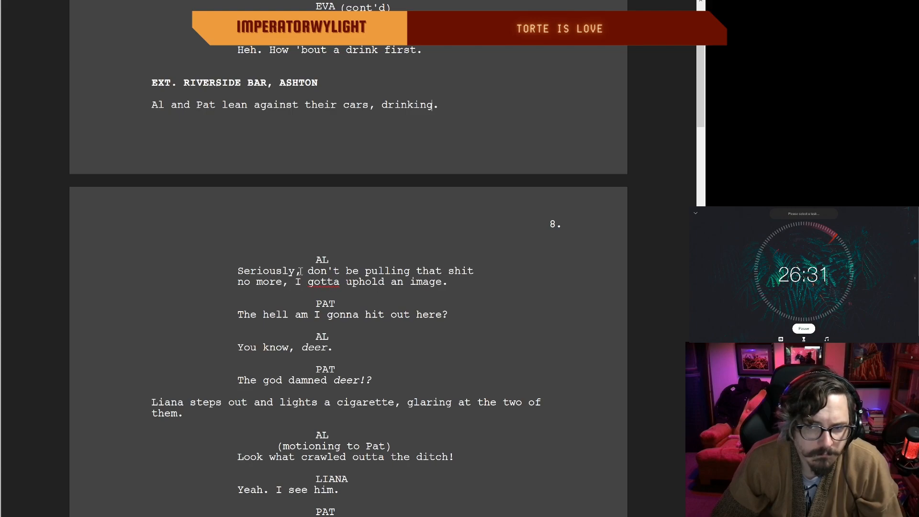
{"action": "scroll", "coordinate": [292, 266], "scroll_direction": "down", "scroll_amount": 1}
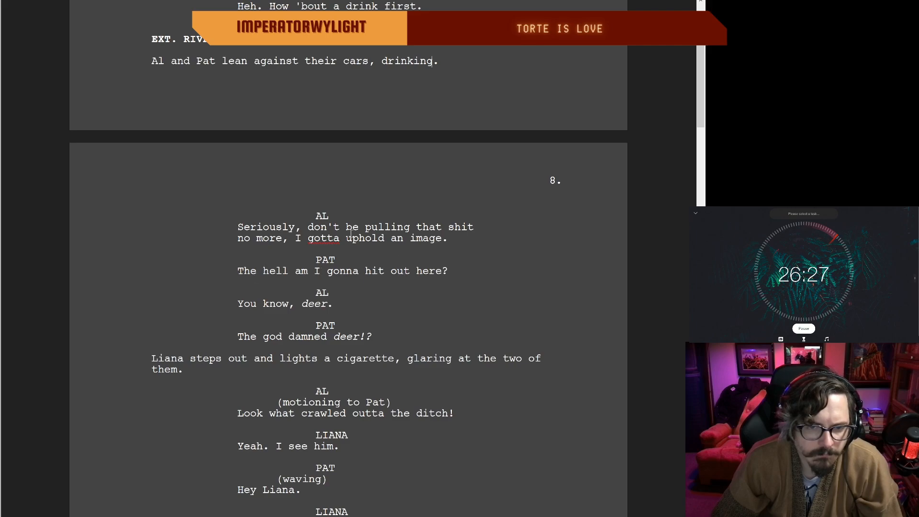
{"action": "left_click_drag", "start_coordinate": [313, 228], "coordinate": [258, 228]}
{"action": "key", "text": "BackSpace"}
{"action": "key", "text": "BackSpace"}
{"action": "key", "text": "BackSpace"}
{"action": "key", "text": "BackSpace"}
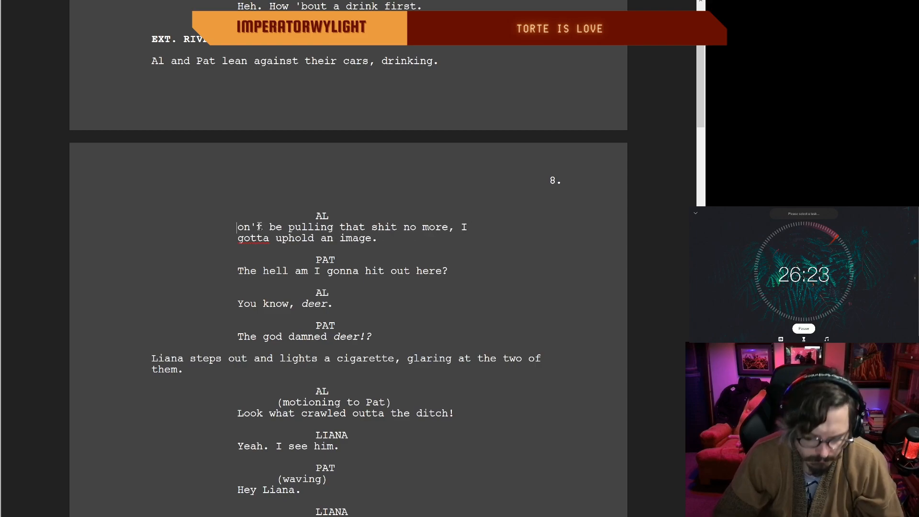
{"action": "type", "text": "D"}
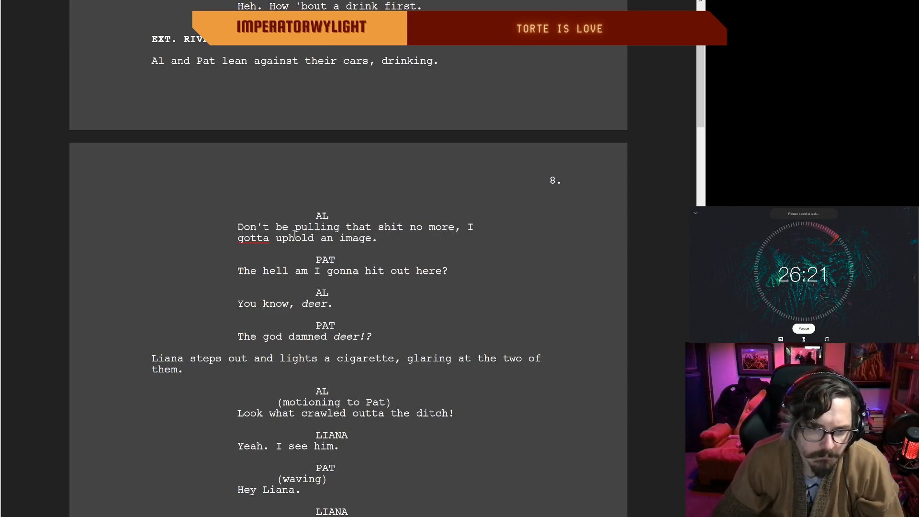
Step: Split "gotta" into "got a" in Al's line about his image
{"action": "double_click", "coordinate": [379, 239]}
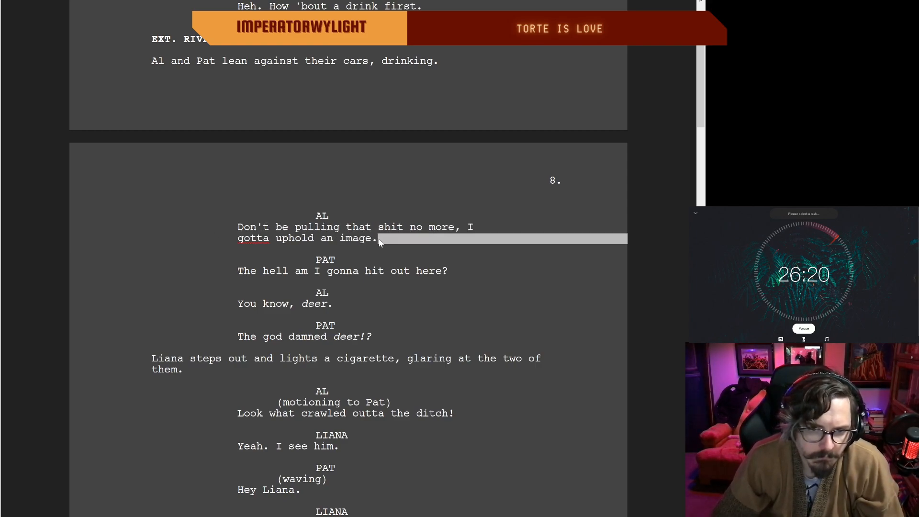
{"action": "left_click", "coordinate": [270, 238]}
{"action": "key", "text": "BackSpace"}
{"action": "key", "text": "BackSpace"}
{"action": "type", "text": "a"}
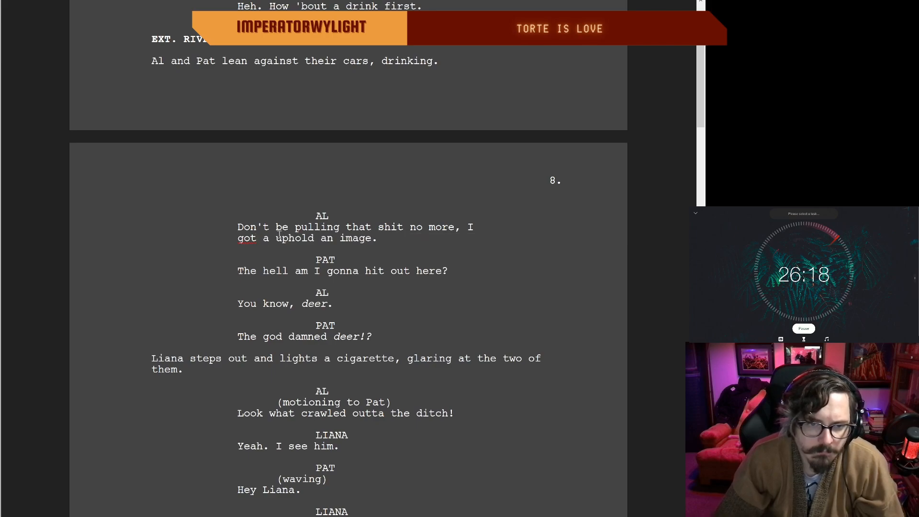
{"action": "left_click", "coordinate": [405, 233]}
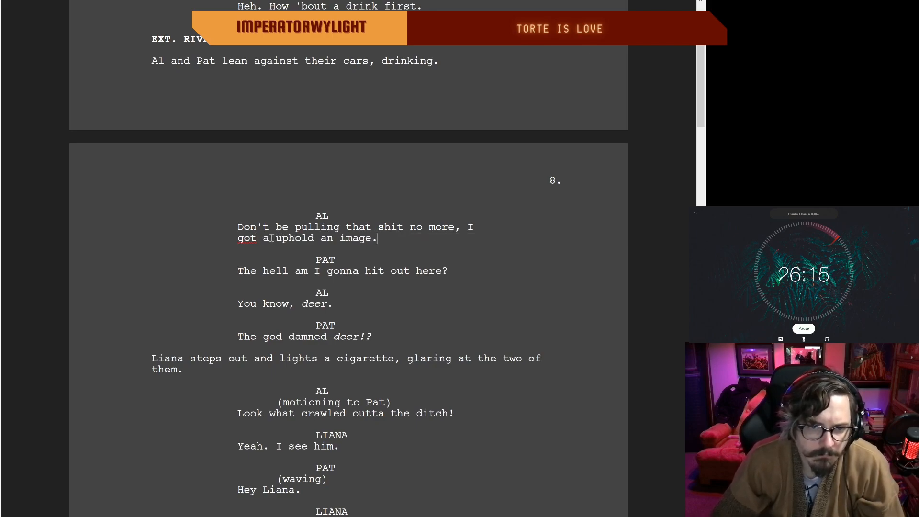
Step: Reword the end of Al's line to "I got an image to uphold.", replacing "a uphold an image" and retyping the "o" in "got"
{"action": "left_click_drag", "start_coordinate": [375, 238], "coordinate": [277, 238]}
{"action": "key", "text": "BackSpace"}
{"action": "key", "text": "BackSpace"}
{"action": "key", "text": "BackSpace"}
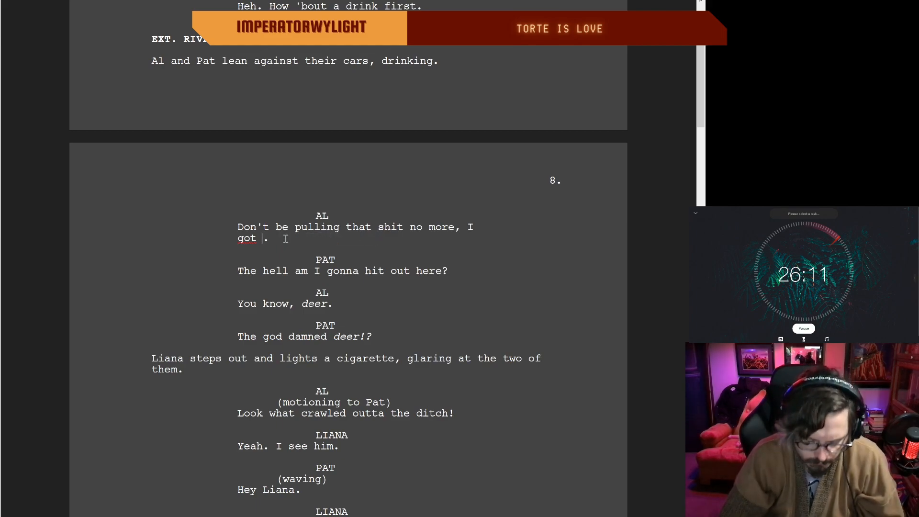
{"action": "type", "text": "an image to uphol"}
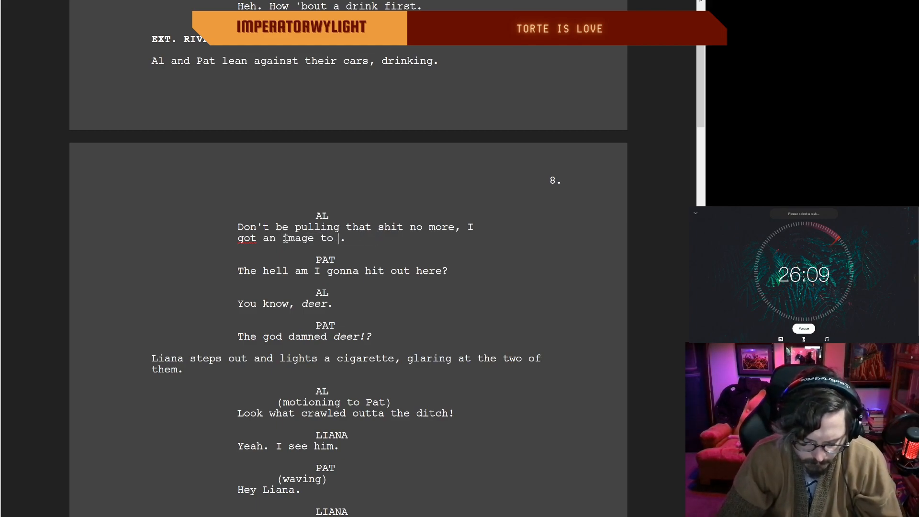
{"action": "type", "text": "d"}
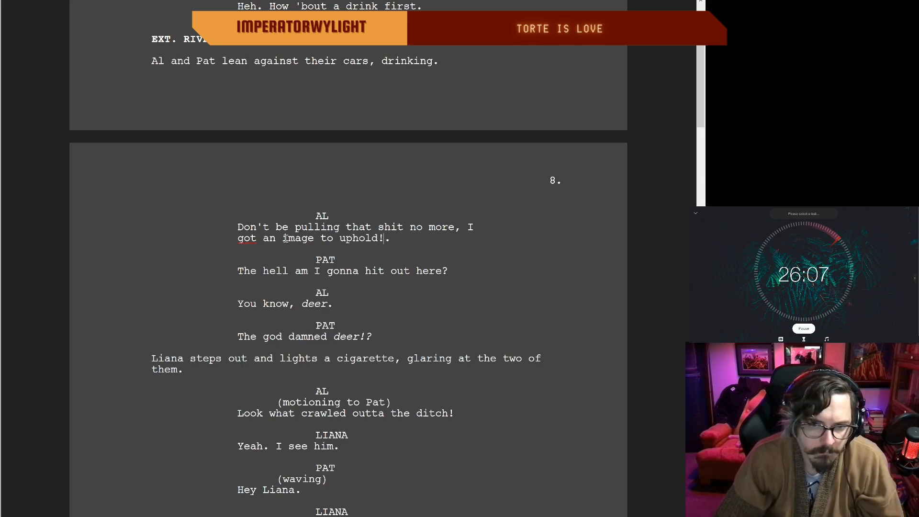
{"action": "key", "text": "BackSpace"}
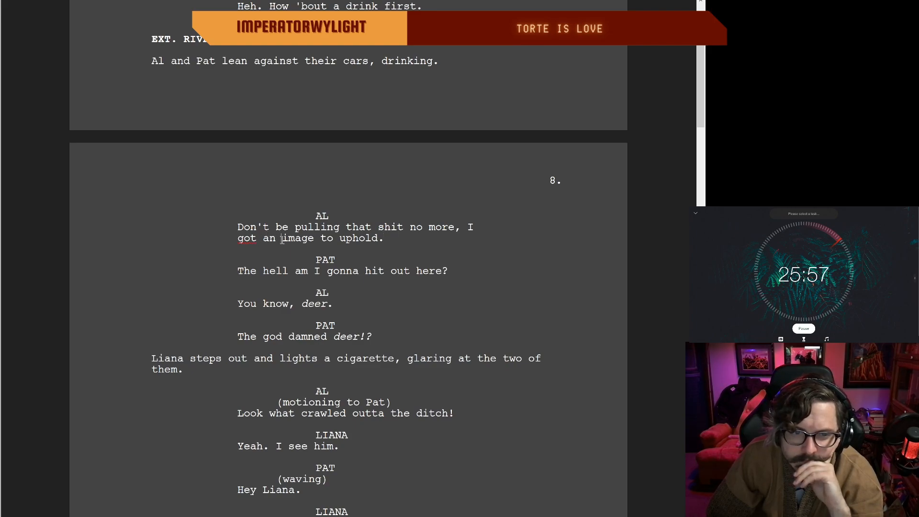
{"action": "key", "text": "BackSpace"}
{"action": "type", "text": "o"}
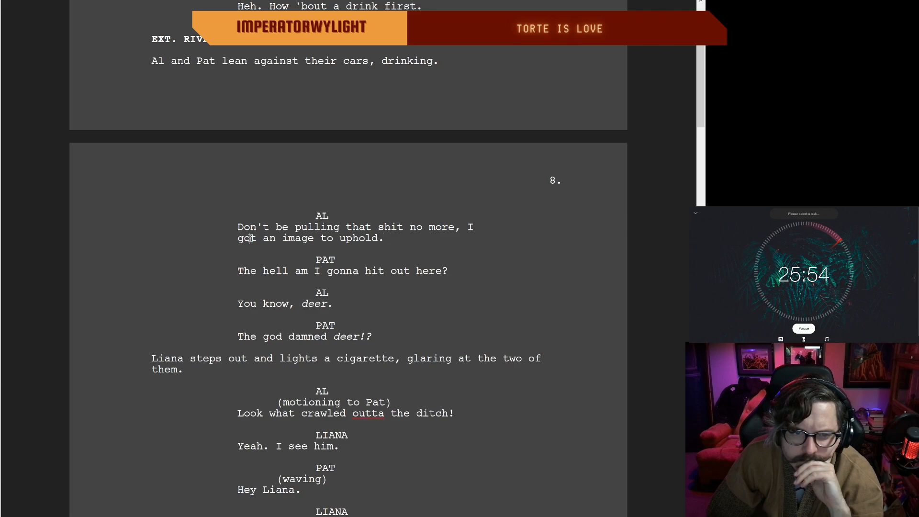
{"action": "double_click", "coordinate": [423, 249]}
{"action": "left_click", "coordinate": [351, 231]}
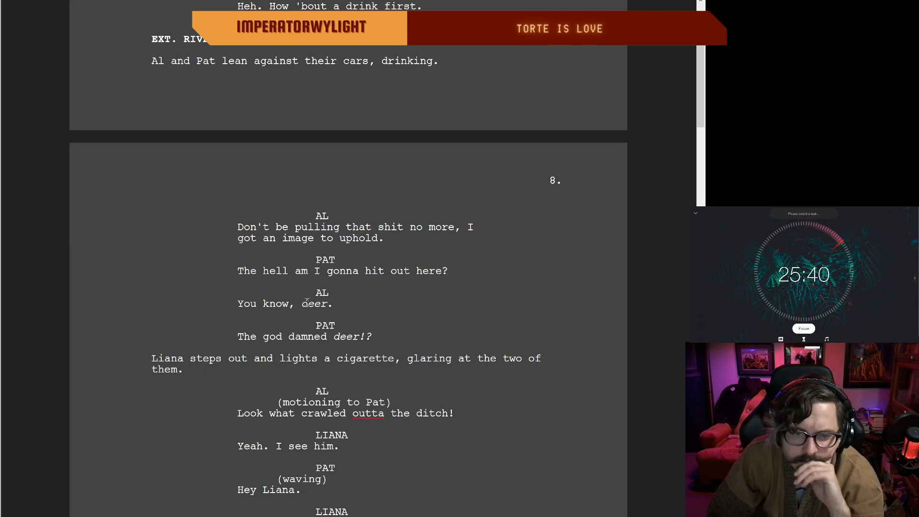
{"action": "left_click_drag", "start_coordinate": [306, 302], "coordinate": [247, 306]}
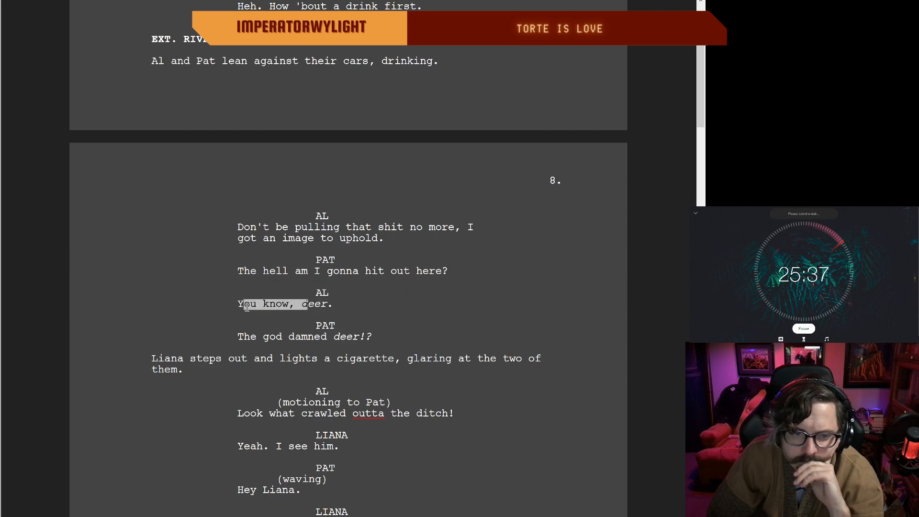
{"action": "left_click", "coordinate": [334, 306]}
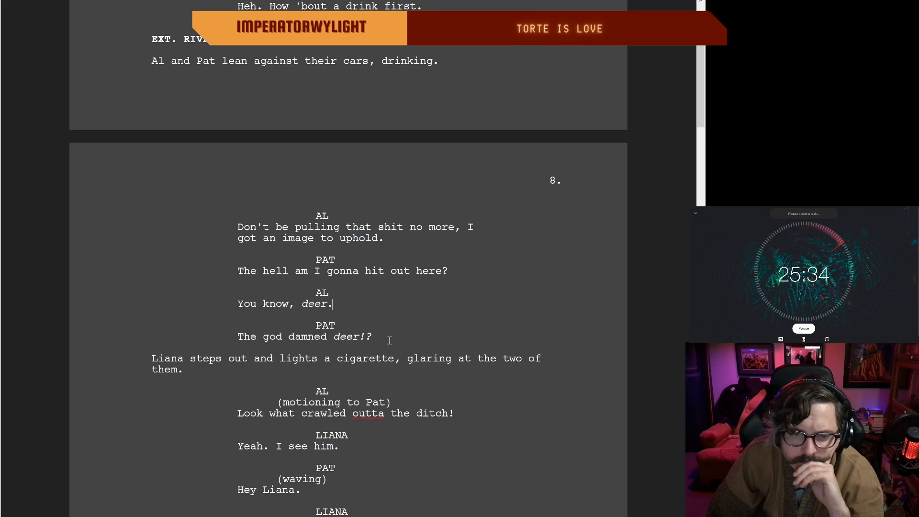
Step: Replace the opening "The" of Pat's deer reply with "You're worried about the"
{"action": "scroll", "coordinate": [344, 325], "scroll_direction": "down", "scroll_amount": 1}
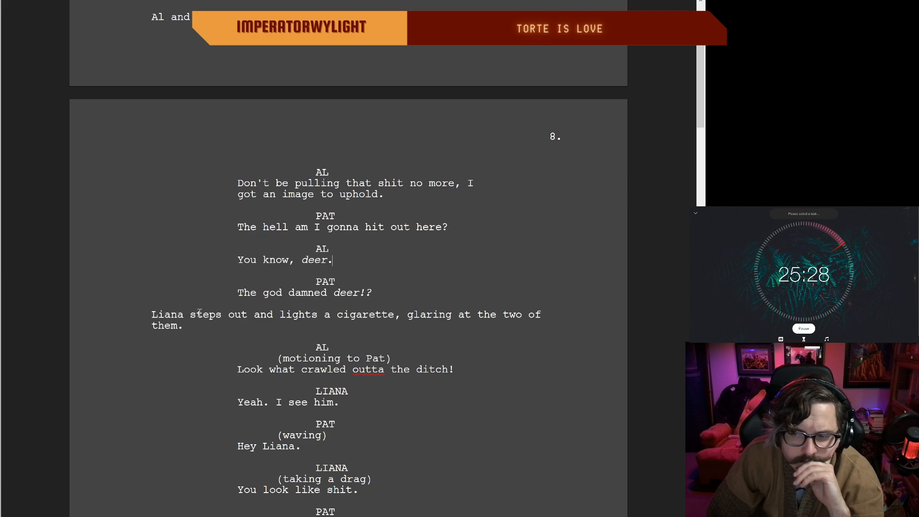
{"action": "left_click", "coordinate": [257, 292]}
{"action": "key", "text": "BackSpace"}
{"action": "key", "text": "BackSpace"}
{"action": "key", "text": "BackSpace"}
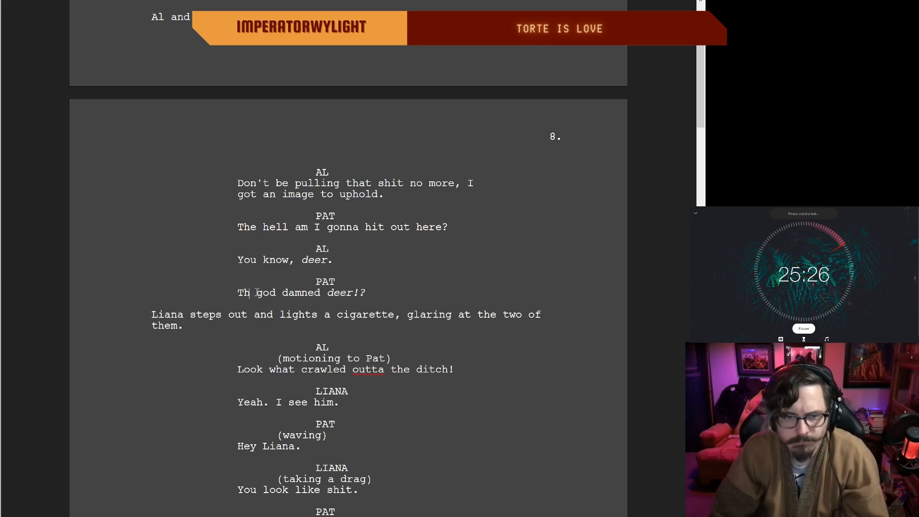
{"action": "type", "text": "You're "}
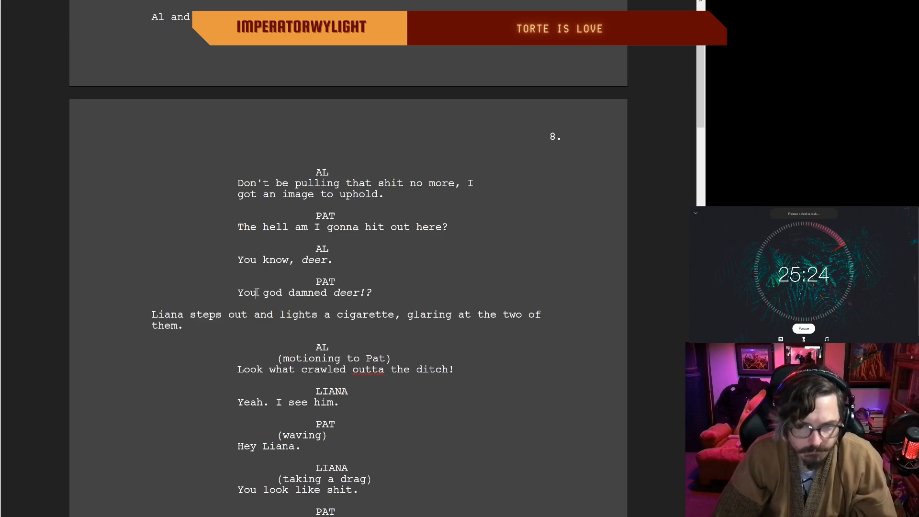
{"action": "type", "text": "worried"}
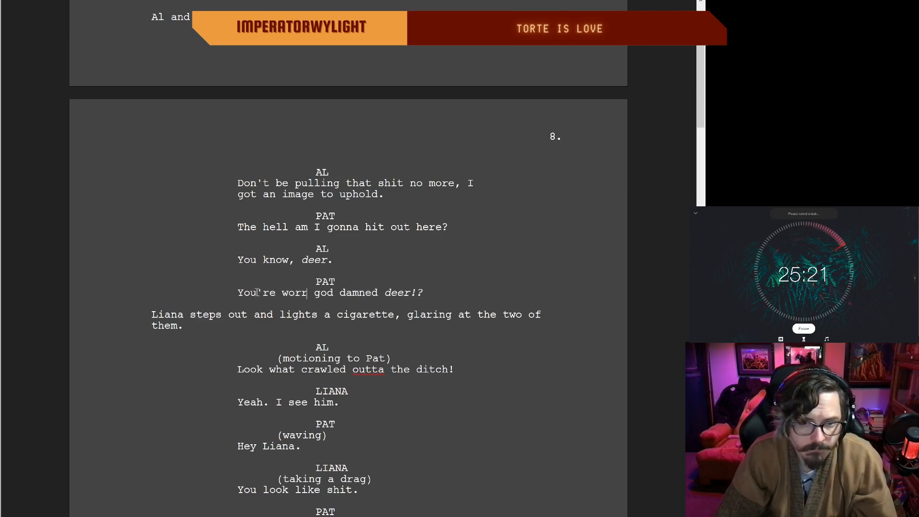
{"action": "type", "text": " about "}
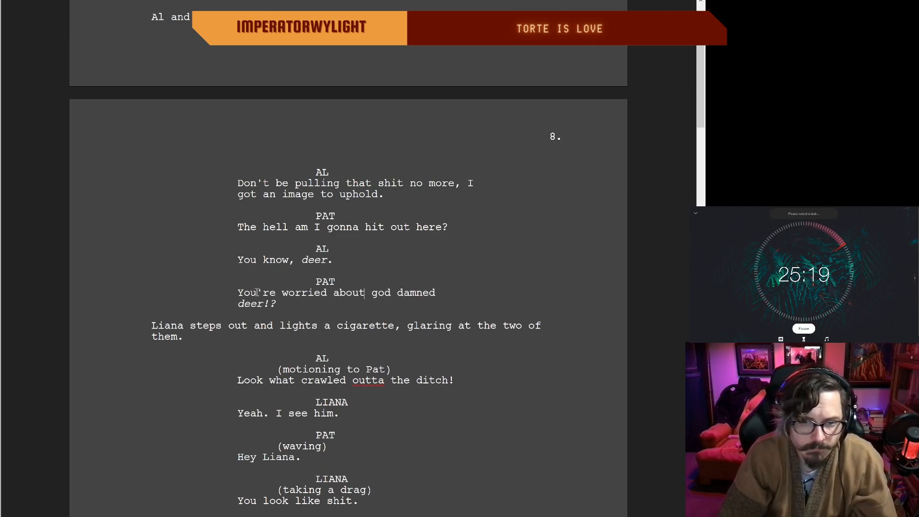
{"action": "type", "text": "the"}
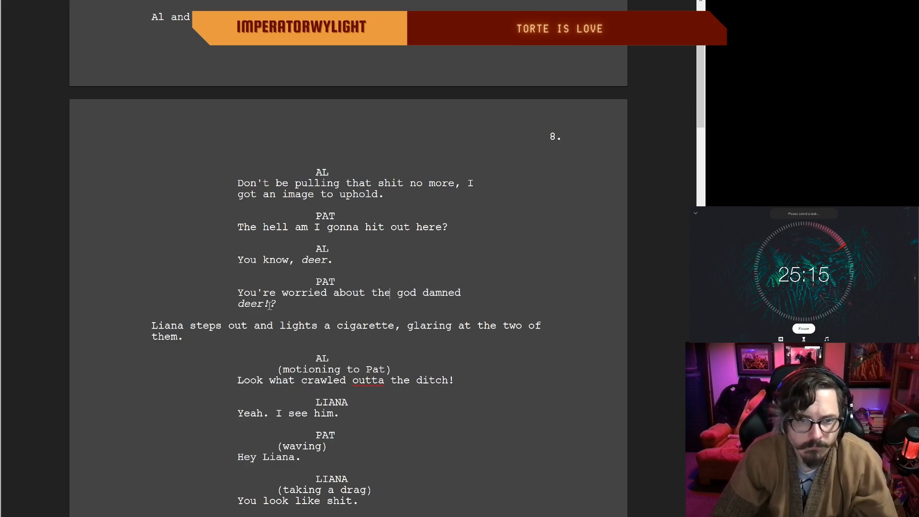
Step: Reread the page 8 exchange between Al, Pat and Liana, through Pat's line about the good times
{"action": "scroll", "coordinate": [277, 296], "scroll_direction": "up", "scroll_amount": 1}
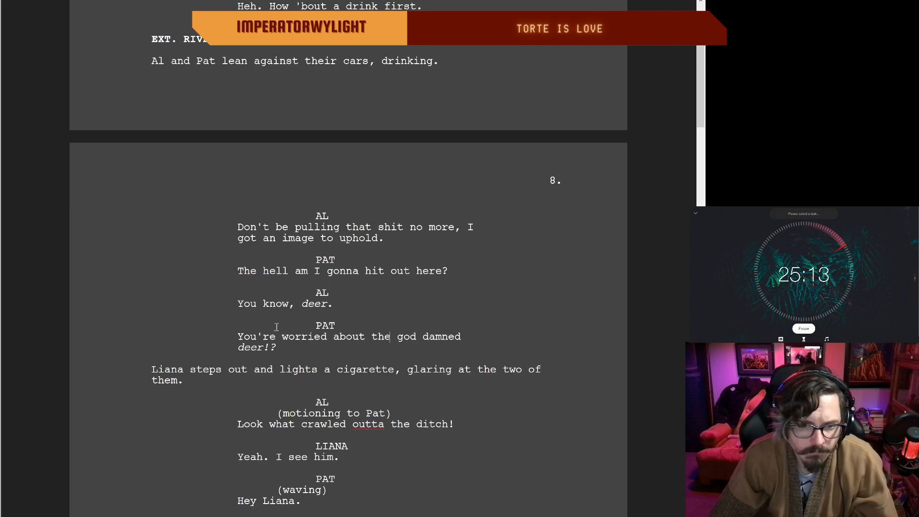
{"action": "scroll", "coordinate": [278, 319], "scroll_direction": "down", "scroll_amount": 1}
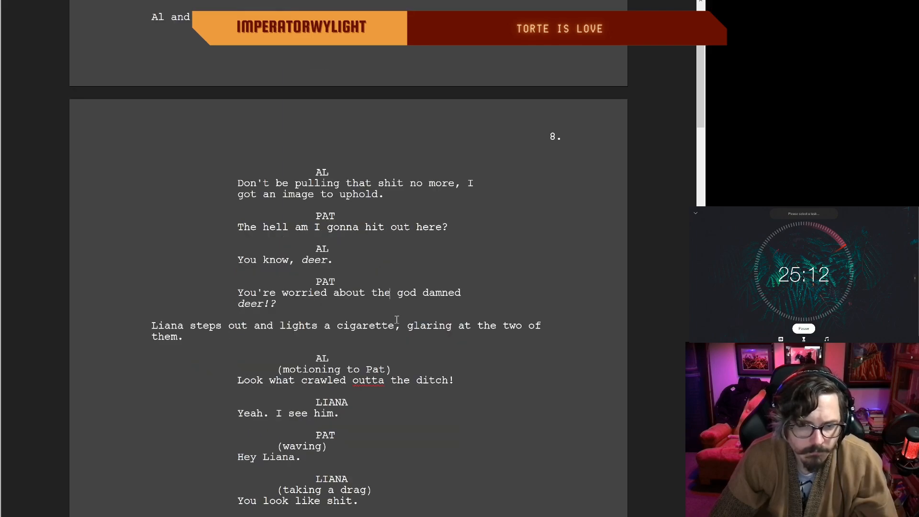
{"action": "scroll", "coordinate": [388, 308], "scroll_direction": "down", "scroll_amount": 3}
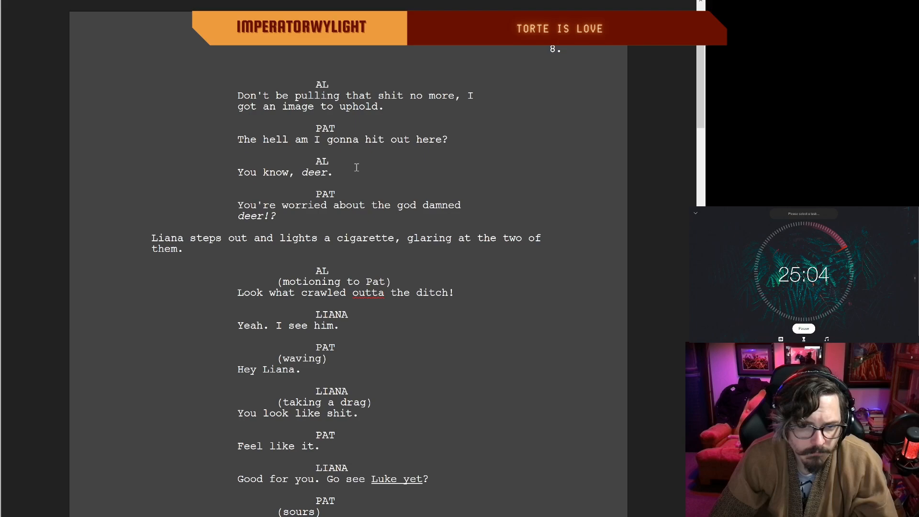
{"action": "scroll", "coordinate": [225, 225], "scroll_direction": "up", "scroll_amount": 1}
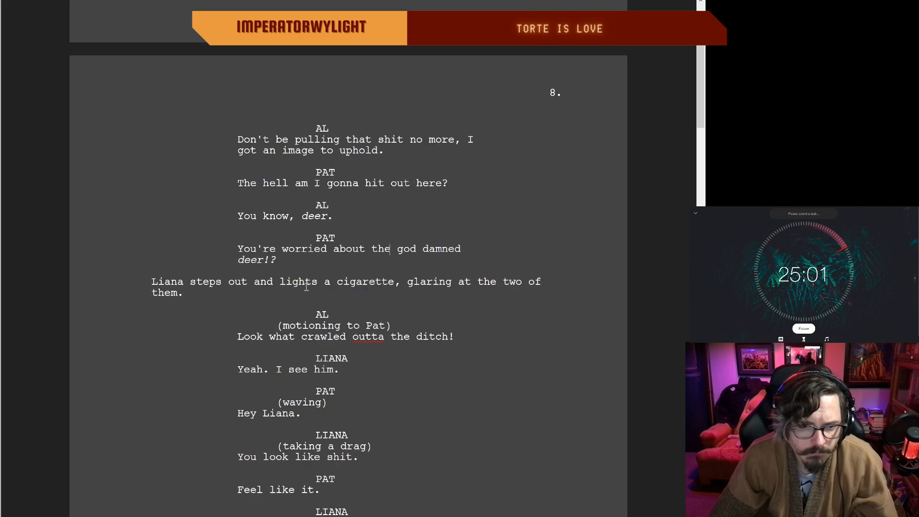
{"action": "scroll", "coordinate": [485, 282], "scroll_direction": "down", "scroll_amount": 1}
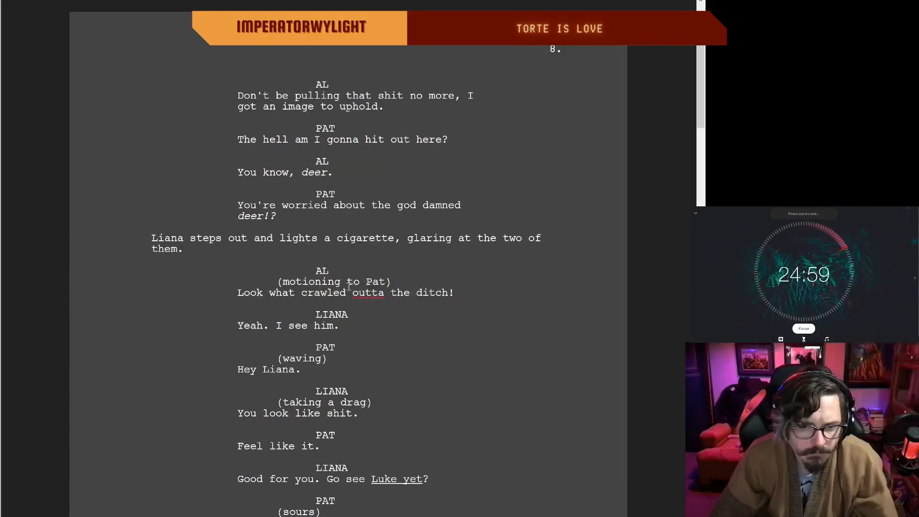
{"action": "scroll", "coordinate": [383, 277], "scroll_direction": "down", "scroll_amount": 1}
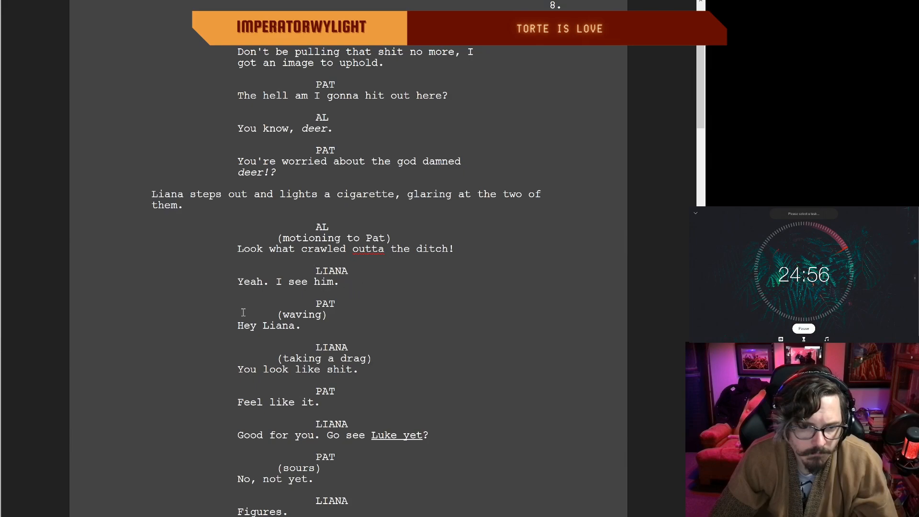
{"action": "scroll", "coordinate": [259, 329], "scroll_direction": "down", "scroll_amount": 2}
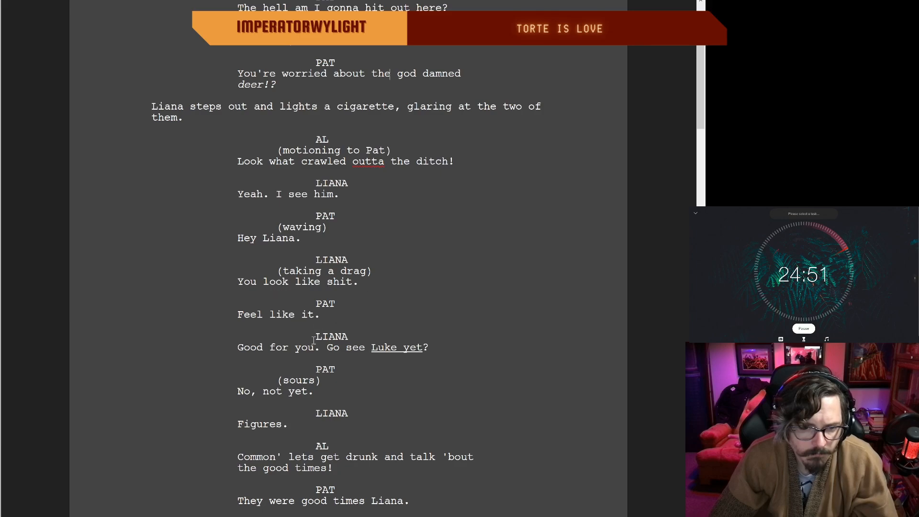
{"action": "scroll", "coordinate": [433, 345], "scroll_direction": "down", "scroll_amount": 1}
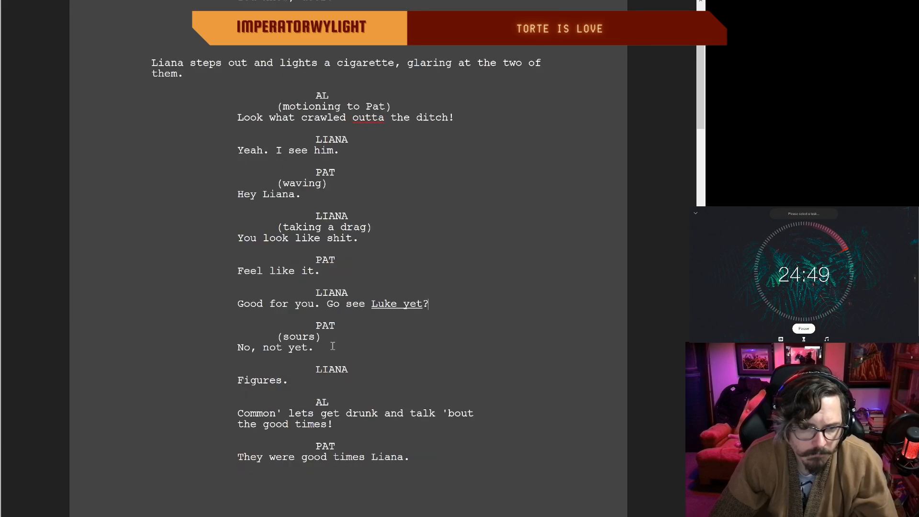
Step: Shorten Pat's sour answer to Liana's question about Luke to "Not yet."
{"action": "left_click", "coordinate": [268, 348]}
{"action": "key", "text": "BackSpace"}
{"action": "key", "text": "BackSpace"}
{"action": "key", "text": "BackSpace"}
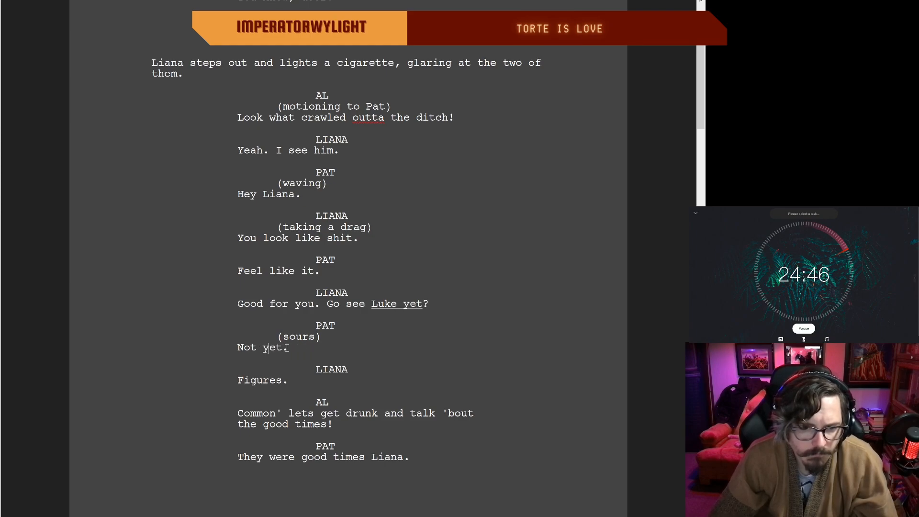
Step: Change "to" to "ta" in Liana's line about being too stupid to know better, at the start of page 9
{"action": "scroll", "coordinate": [335, 341], "scroll_direction": "down", "scroll_amount": 1}
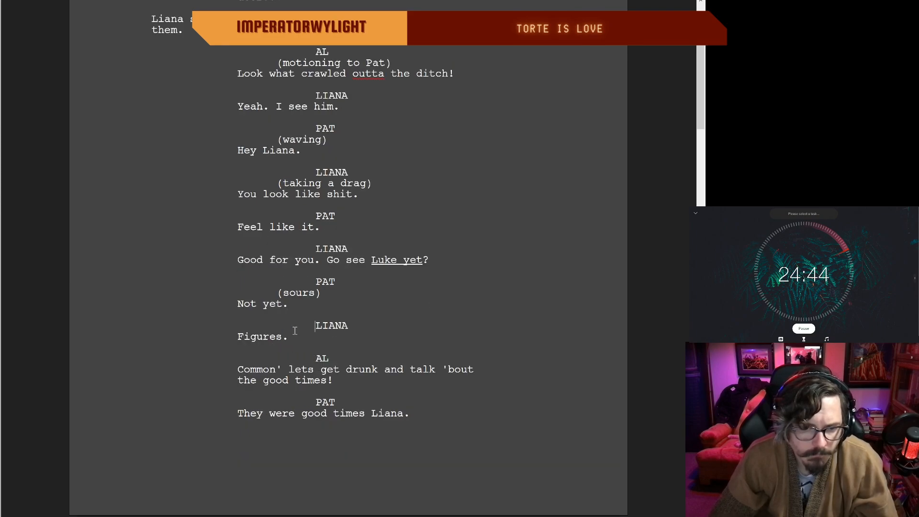
{"action": "scroll", "coordinate": [297, 333], "scroll_direction": "down", "scroll_amount": 2}
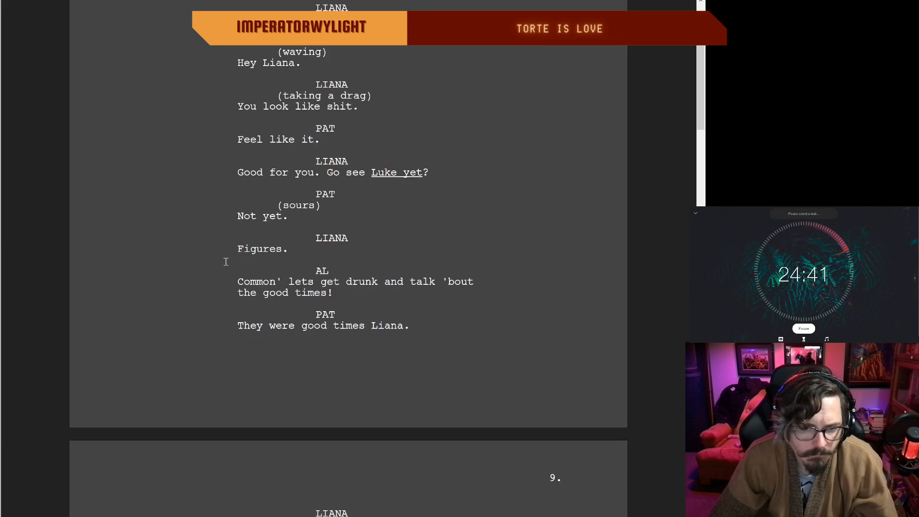
{"action": "scroll", "coordinate": [344, 316], "scroll_direction": "down", "scroll_amount": 3}
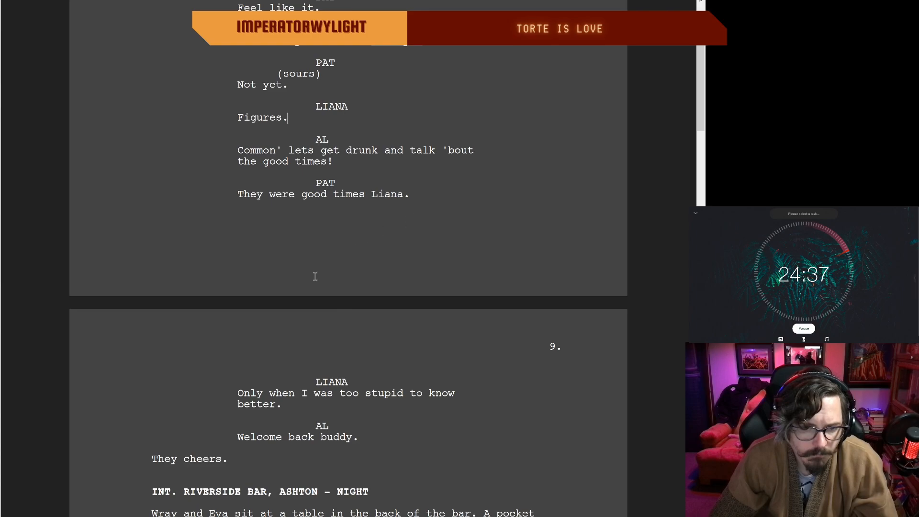
{"action": "scroll", "coordinate": [310, 280], "scroll_direction": "down", "scroll_amount": 1}
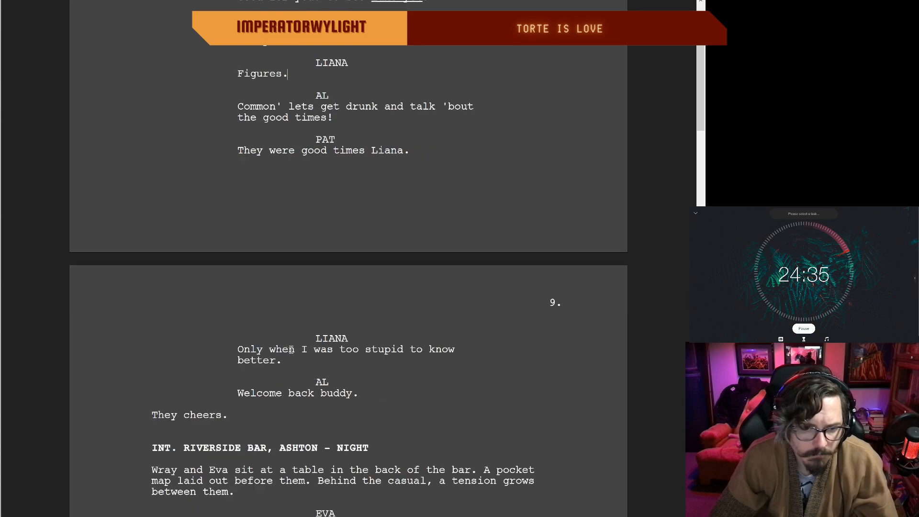
{"action": "scroll", "coordinate": [393, 352], "scroll_direction": "down", "scroll_amount": 1}
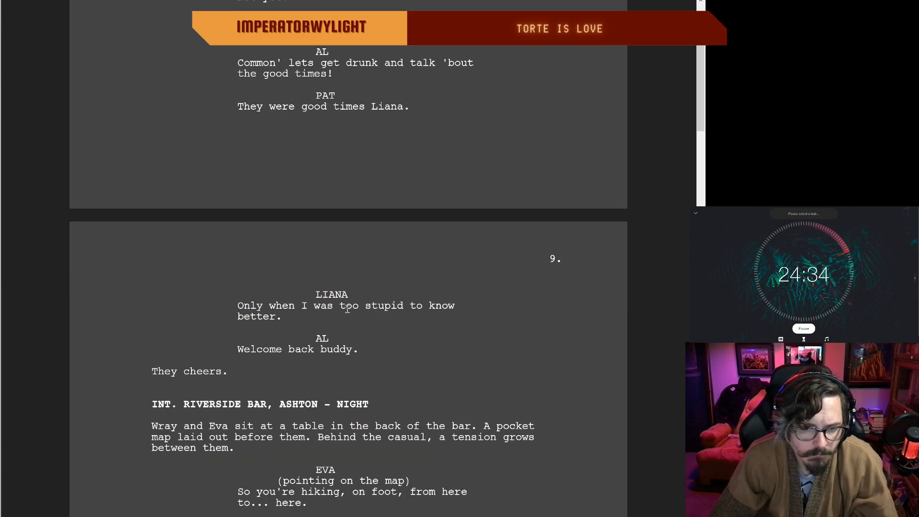
{"action": "left_click", "coordinate": [427, 305]}
{"action": "key", "text": "BackSpace"}
{"action": "type", "text": "a"}
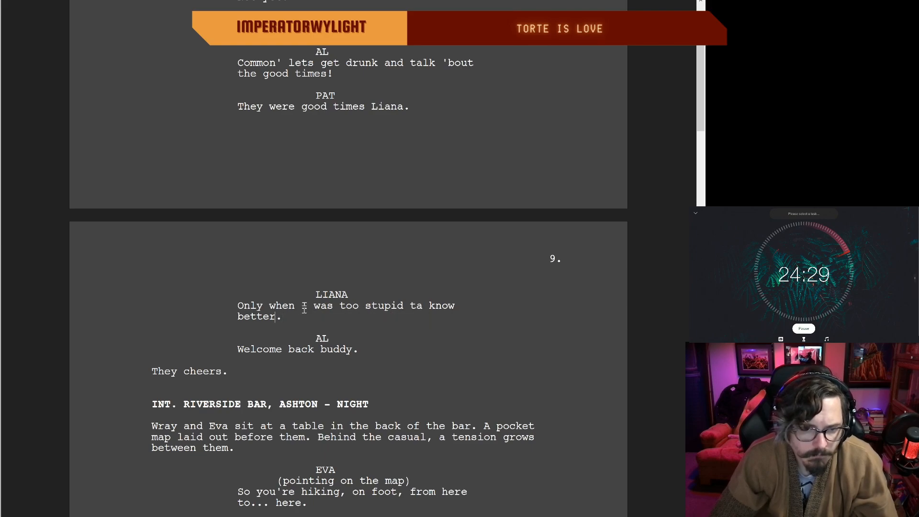
Step: Remove the "– NIGHT" time of day from the INT. RIVERSIDE BAR, ASHTON scene heading on page 9
{"action": "scroll", "coordinate": [307, 310], "scroll_direction": "down", "scroll_amount": 2}
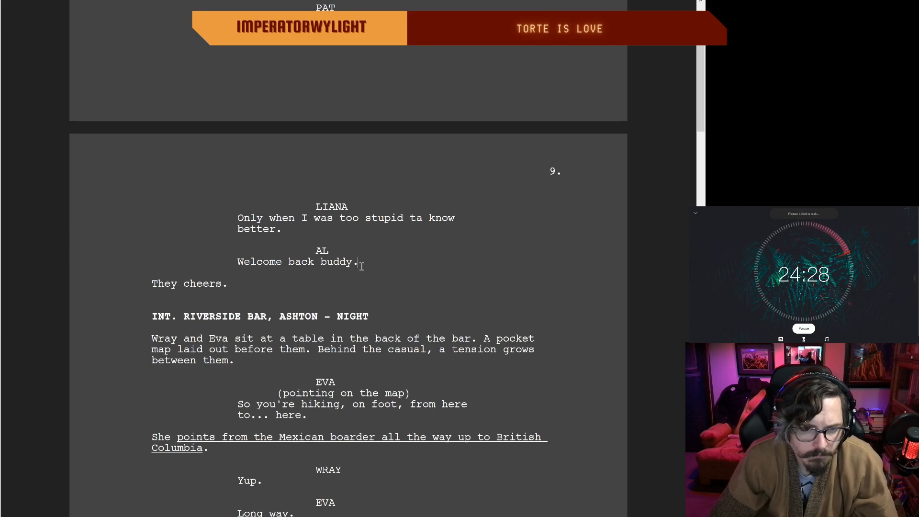
{"action": "scroll", "coordinate": [361, 266], "scroll_direction": "up", "scroll_amount": 15}
{"action": "scroll", "coordinate": [361, 267], "scroll_direction": "up", "scroll_amount": 10}
{"action": "scroll", "coordinate": [362, 267], "scroll_direction": "up", "scroll_amount": 5}
{"action": "scroll", "coordinate": [362, 267], "scroll_direction": "down", "scroll_amount": 20}
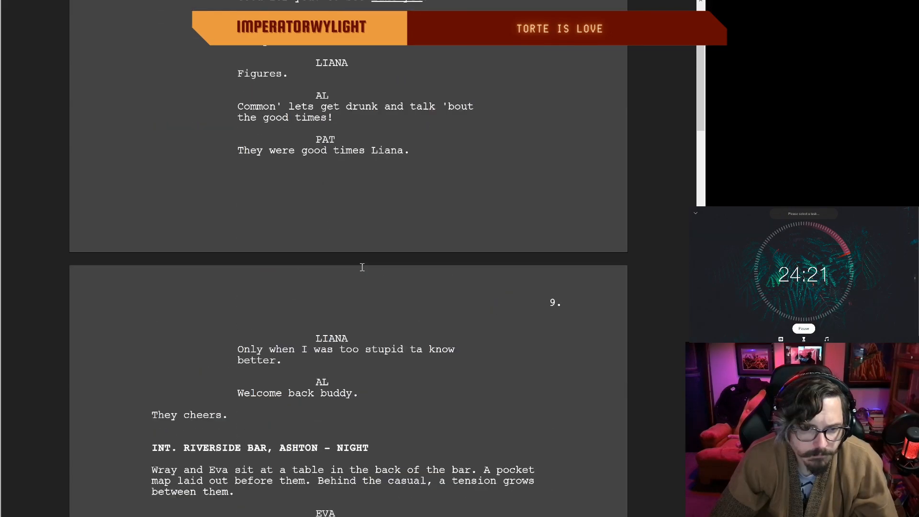
{"action": "scroll", "coordinate": [362, 267], "scroll_direction": "down", "scroll_amount": 4}
{"action": "left_click_drag", "start_coordinate": [370, 272], "coordinate": [323, 274]}
{"action": "key", "text": "BackSpace"}
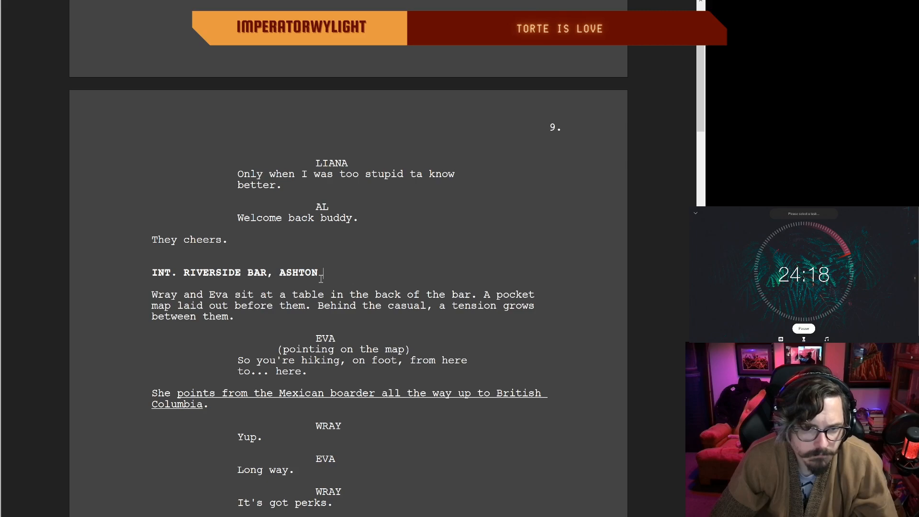
Step: Shorten the first sentence of the bar scene's description to "Wray and Eva sit at the bar."
{"action": "double_click", "coordinate": [371, 320]}
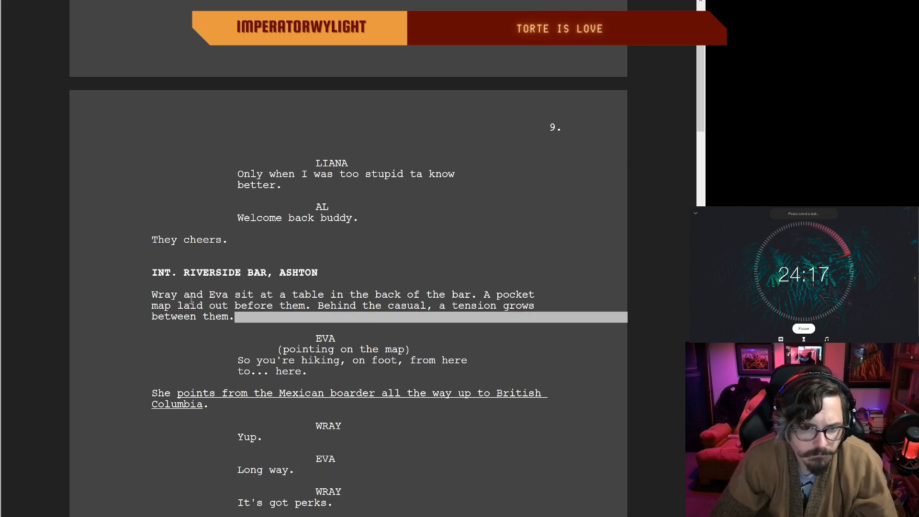
{"action": "left_click", "coordinate": [352, 293]}
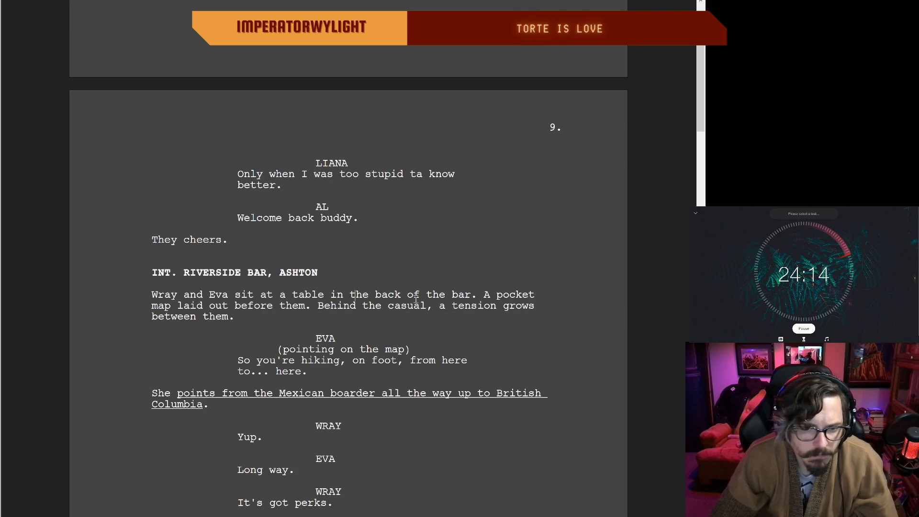
{"action": "left_click_drag", "start_coordinate": [477, 294], "coordinate": [325, 294]}
{"action": "key", "text": "BackSpace"}
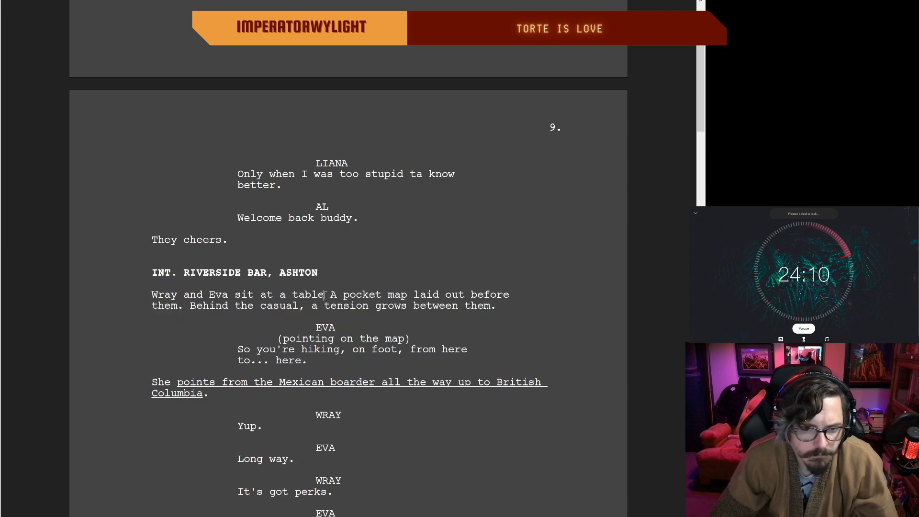
{"action": "key", "text": "BackSpace"}
{"action": "key", "text": "BackSpace"}
{"action": "key", "text": "BackSpace"}
{"action": "key", "text": "BackSpace"}
{"action": "key", "text": "BackSpace"}
{"action": "key", "text": "BackSpace"}
{"action": "key", "text": "BackSpace"}
{"action": "type", "text": "the "}
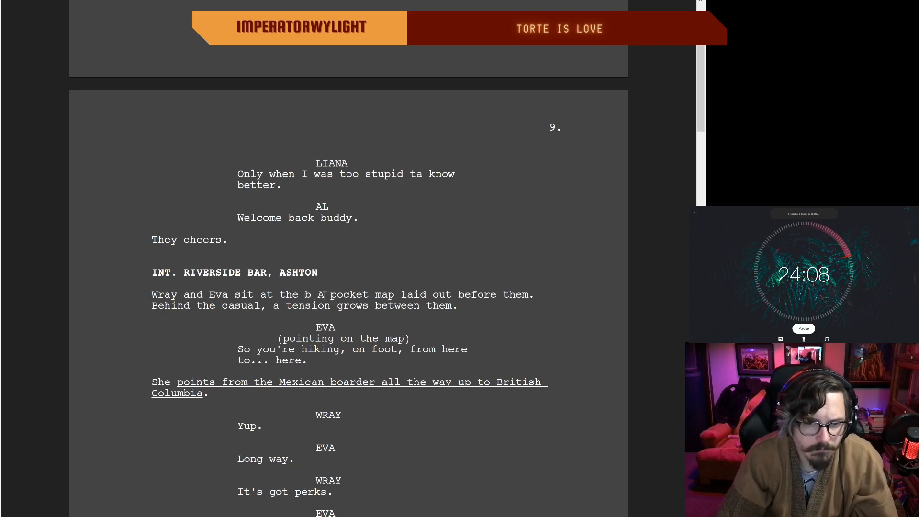
{"action": "type", "text": "bar."}
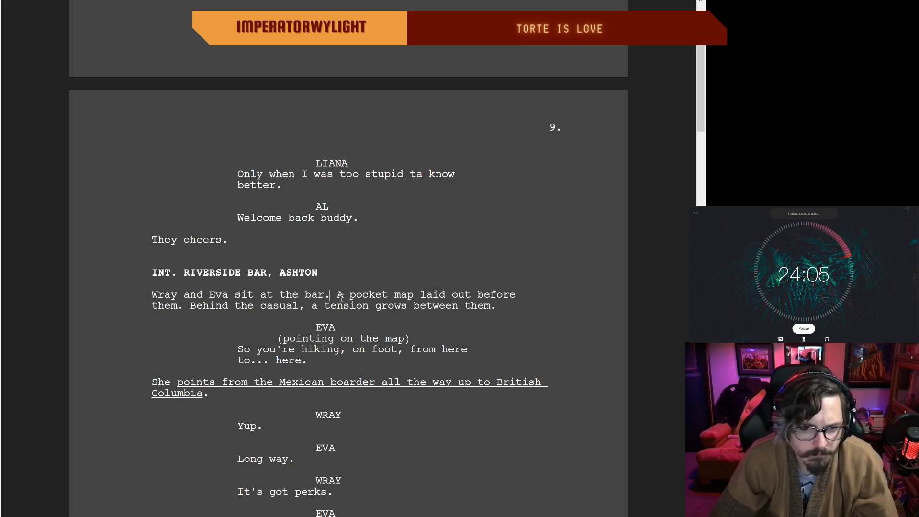
Step: Join the bar and pocket map sentences with a comma, making the "A" before "pocket map" lowercase
{"action": "key", "text": "BackSpace"}
{"action": "type", "text": ","}
{"action": "key", "text": "BackSpace"}
{"action": "type", "text": "a"}
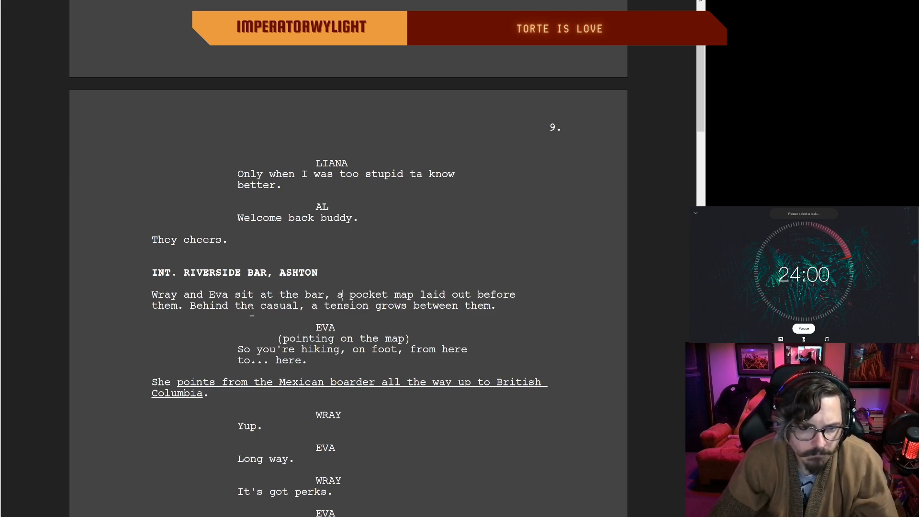
Step: Delete the sentence "Behind the casual, a tension grows between them." from the bar scene's description
{"action": "left_click_drag", "start_coordinate": [498, 306], "coordinate": [201, 314]}
{"action": "left_click", "coordinate": [183, 307]}
{"action": "key", "text": "BackSpace"}
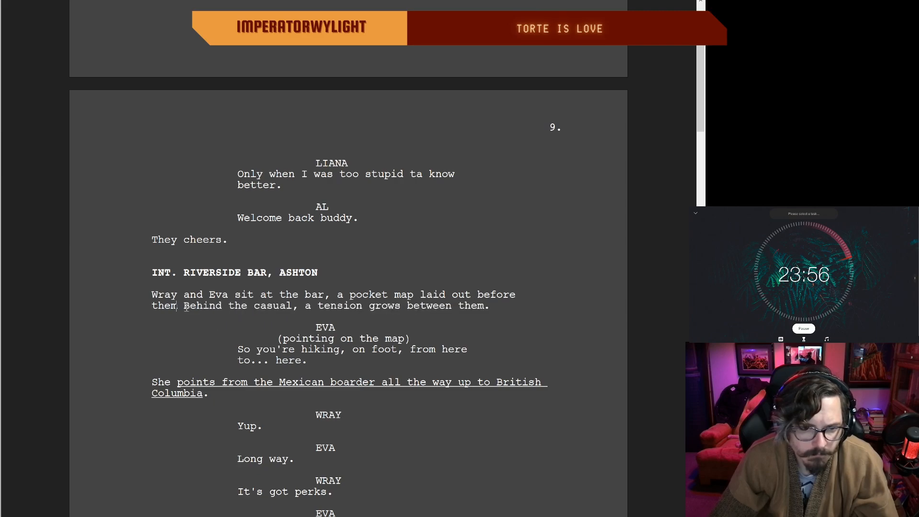
{"action": "type", "text": "."}
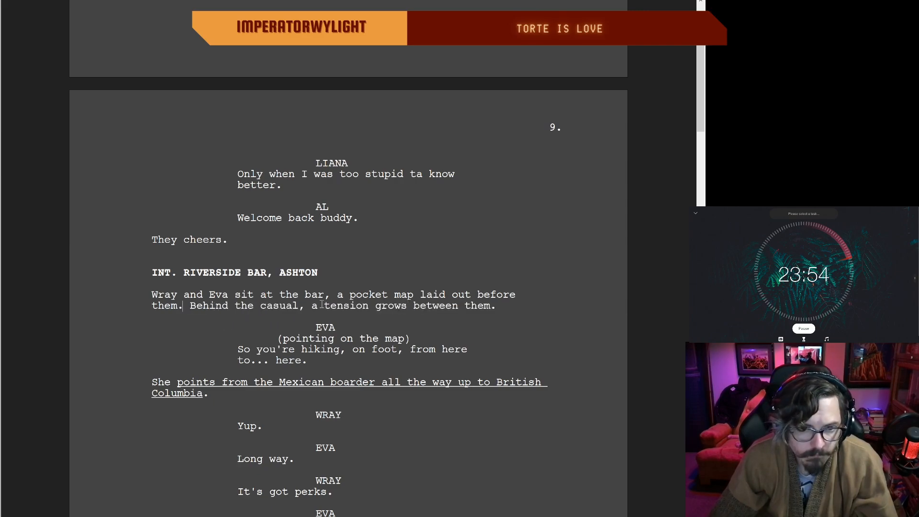
{"action": "left_click_drag", "start_coordinate": [494, 305], "coordinate": [189, 312]}
{"action": "key", "text": "BackSpace"}
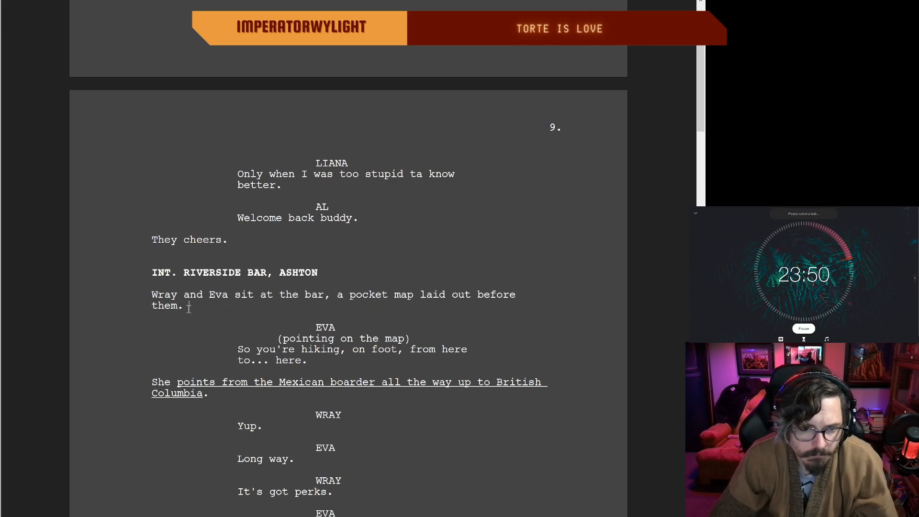
Step: Read through Eva and Wray's map conversation on page 9, from the hiking question to the beautiful people line
{"action": "double_click", "coordinate": [354, 363]}
{"action": "left_click", "coordinate": [251, 350]}
{"action": "scroll", "coordinate": [309, 343], "scroll_direction": "down", "scroll_amount": 4}
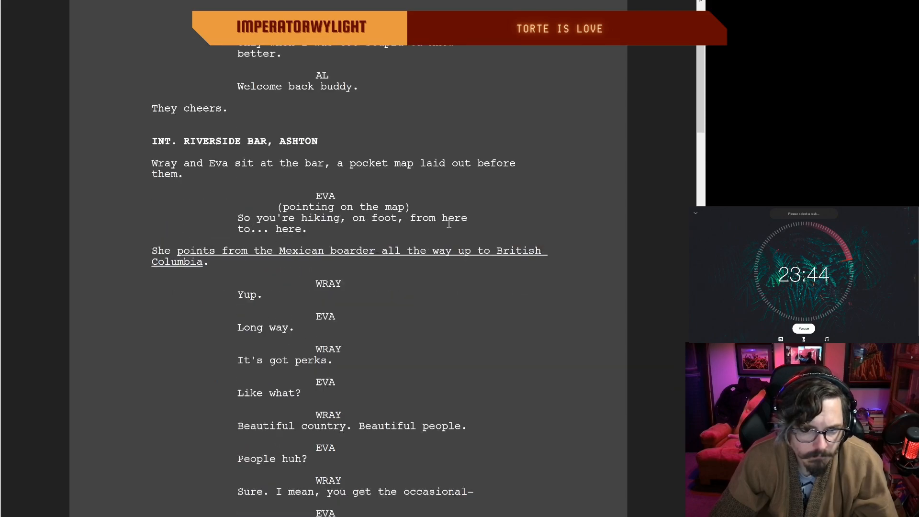
{"action": "left_click", "coordinate": [308, 230]}
{"action": "scroll", "coordinate": [327, 304], "scroll_direction": "down", "scroll_amount": 1}
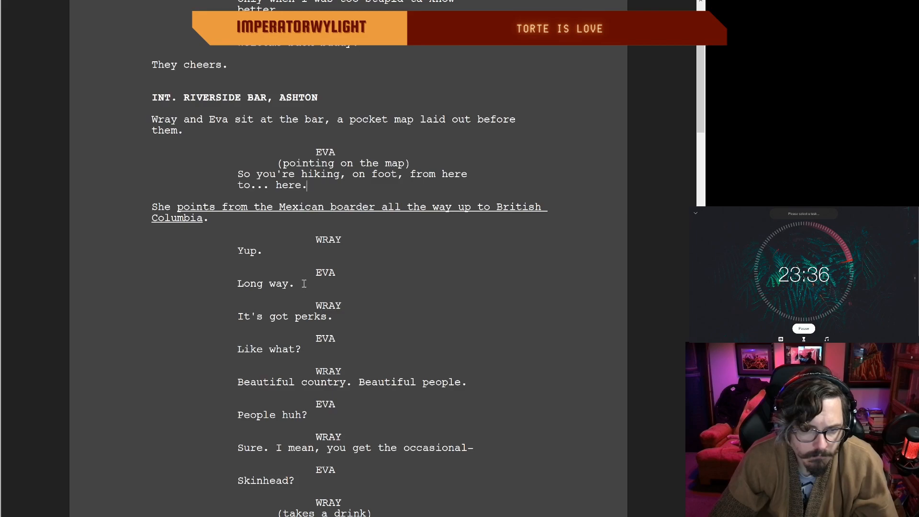
{"action": "left_click", "coordinate": [339, 320]}
{"action": "scroll", "coordinate": [339, 319], "scroll_direction": "down", "scroll_amount": 2}
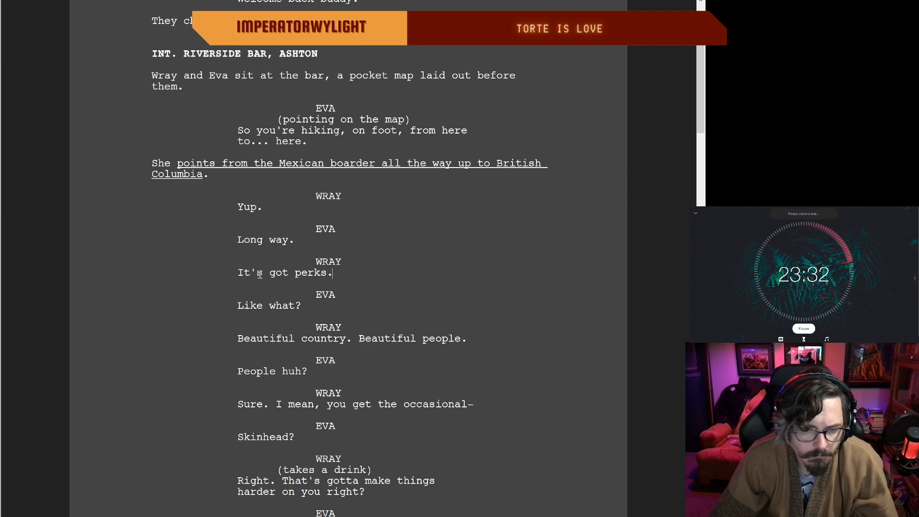
{"action": "left_click", "coordinate": [310, 306]}
{"action": "scroll", "coordinate": [261, 260], "scroll_direction": "up", "scroll_amount": 1}
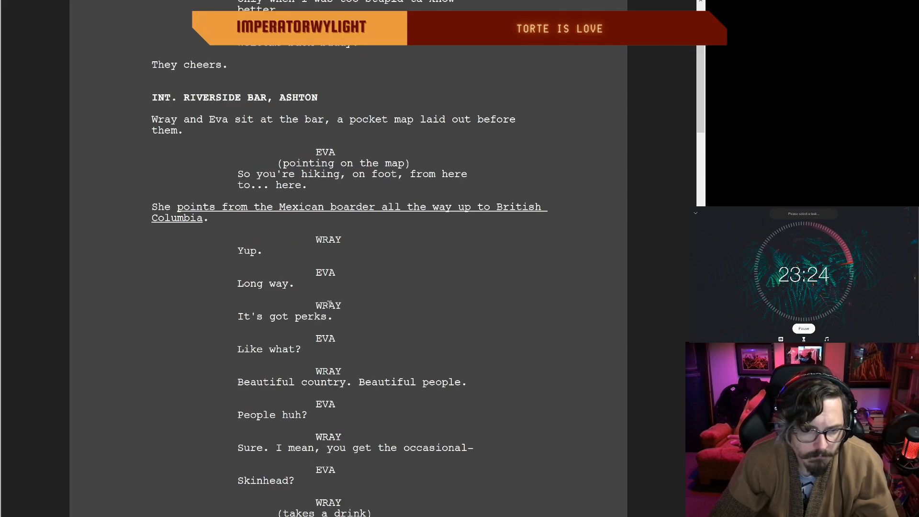
{"action": "scroll", "coordinate": [329, 304], "scroll_direction": "down", "scroll_amount": 2}
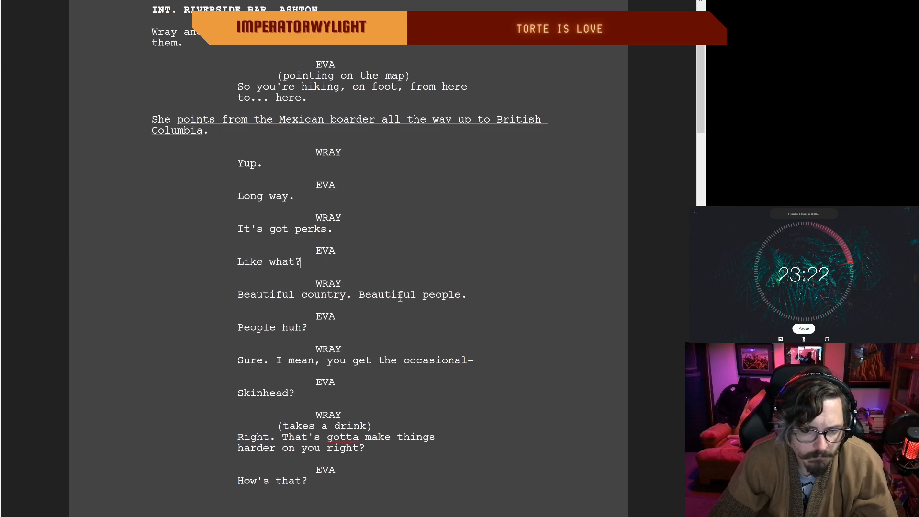
Step: Replace Eva's reply "People huh?" with "Really?"
{"action": "double_click", "coordinate": [314, 328]}
{"action": "left_click", "coordinate": [297, 327]}
{"action": "key", "text": "BackSpace"}
{"action": "key", "text": "BackSpace"}
{"action": "key", "text": "BackSpace"}
{"action": "key", "text": "BackSpace"}
{"action": "key", "text": "BackSpace"}
{"action": "key", "text": "BackSpace"}
{"action": "key", "text": "BackSpace"}
{"action": "key", "text": "BackSpace"}
{"action": "key", "text": "BackSpace"}
{"action": "key", "text": "BackSpace"}
{"action": "type", "text": "Real"}
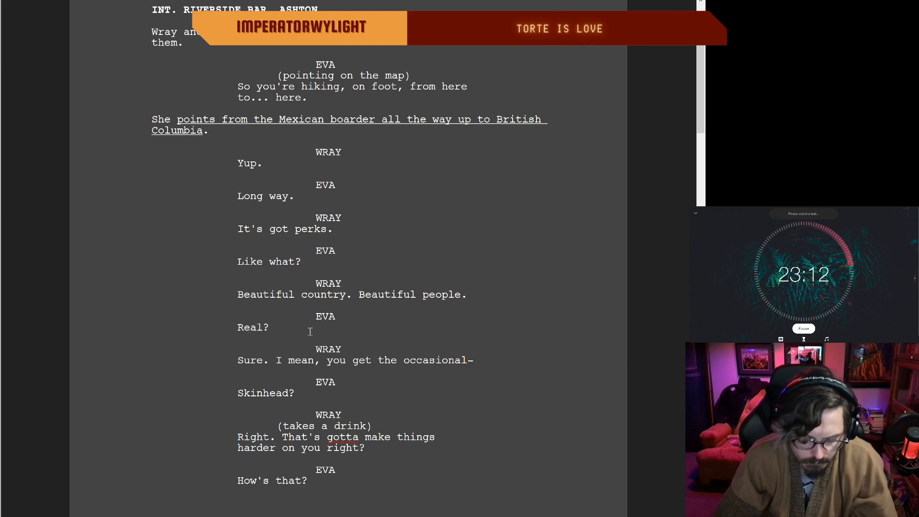
{"action": "type", "text": "ly"}
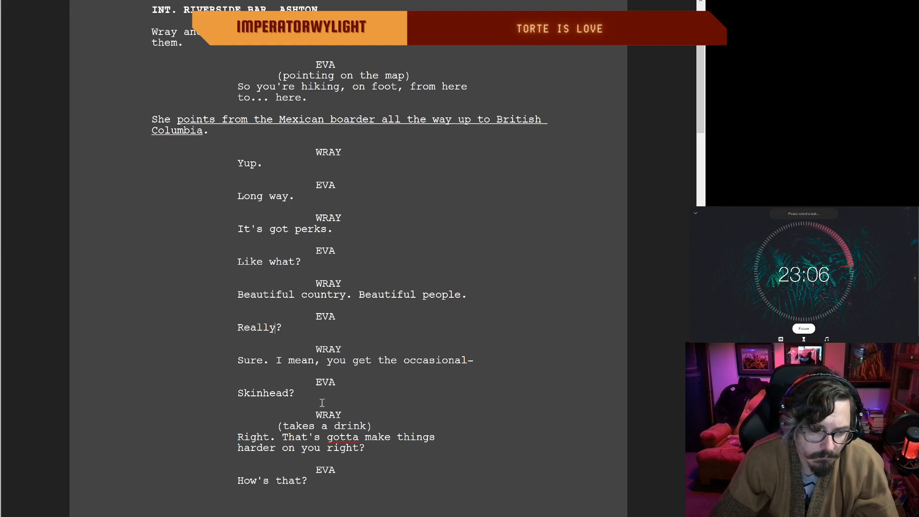
Step: Change "gotta" to "got to" in Wray's line about making things harder
{"action": "scroll", "coordinate": [322, 402], "scroll_direction": "down", "scroll_amount": 3}
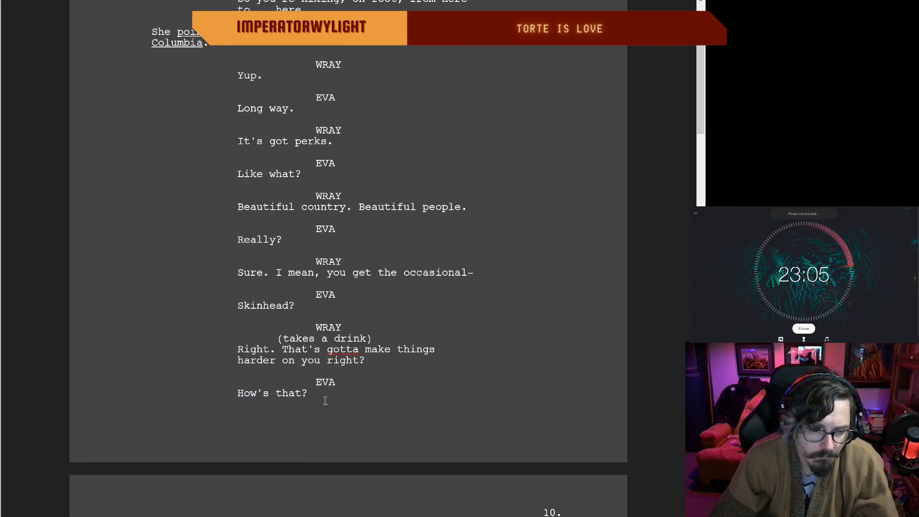
{"action": "left_click", "coordinate": [358, 349]}
{"action": "key", "text": "BackSpace"}
{"action": "key", "text": "BackSpace"}
{"action": "type", "text": "to"}
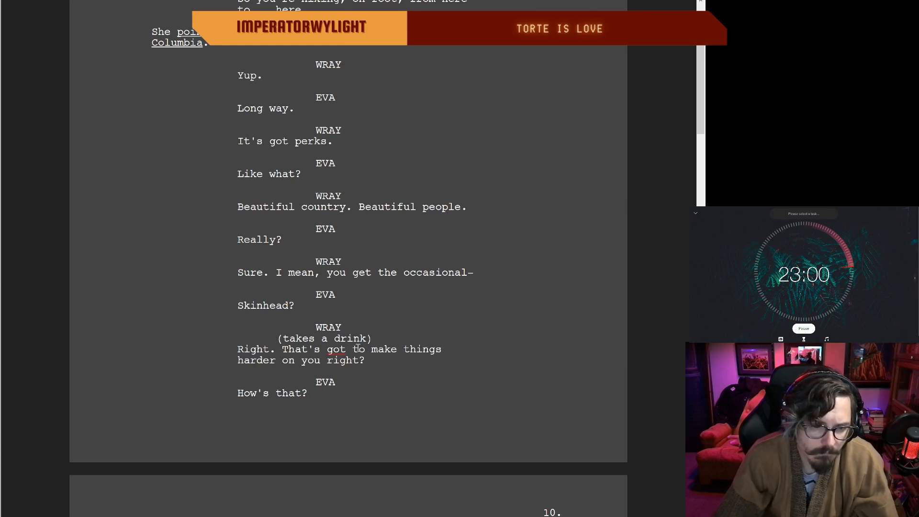
Step: Insert "for example" after "Well," in Wray's first line on page 10, keeping a single comma before "this"
{"action": "scroll", "coordinate": [335, 354], "scroll_direction": "down", "scroll_amount": 5}
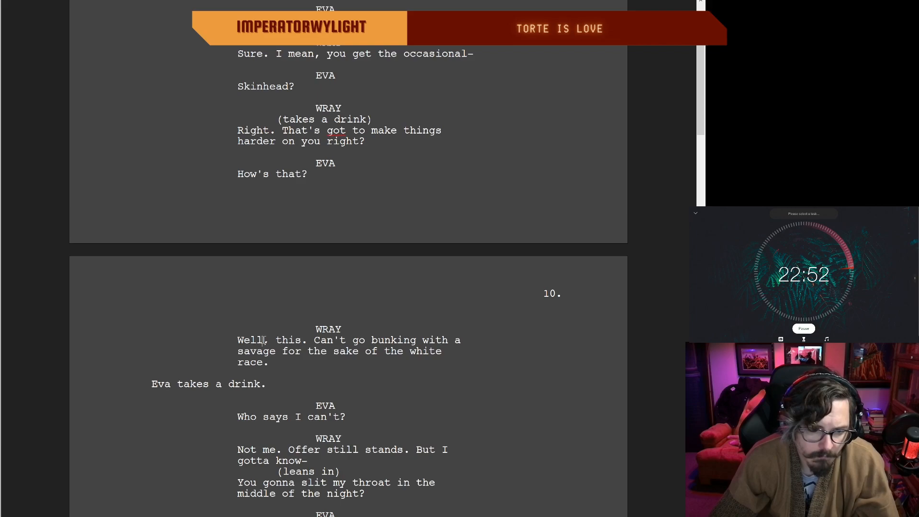
{"action": "type", "text": "for e,"}
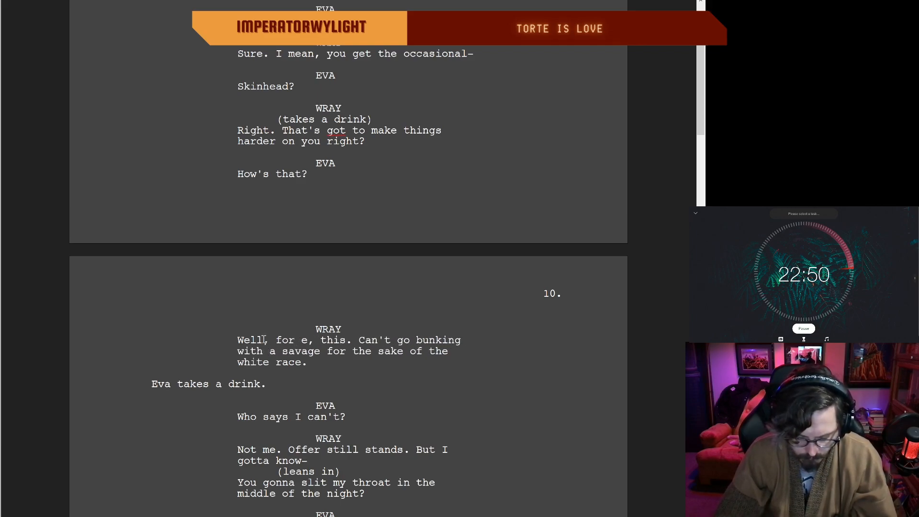
{"action": "type", "text": "xample,"}
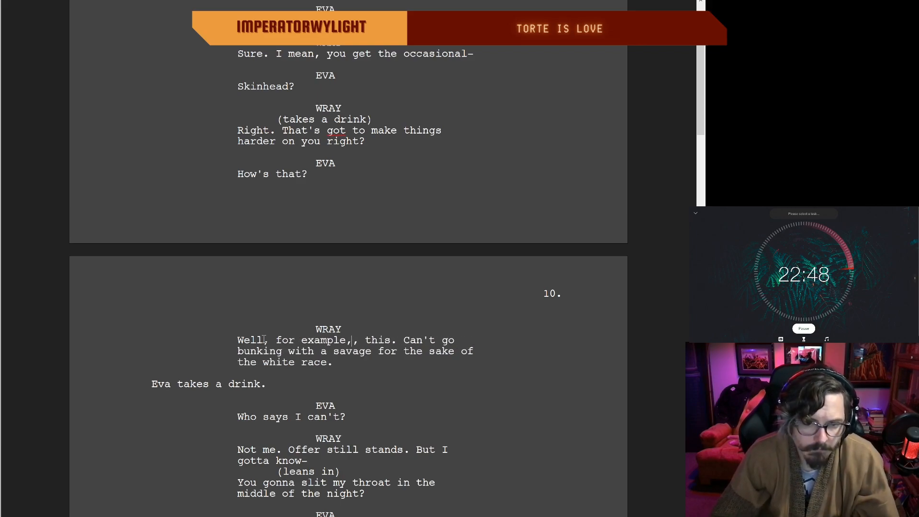
{"action": "key", "text": "BackSpace"}
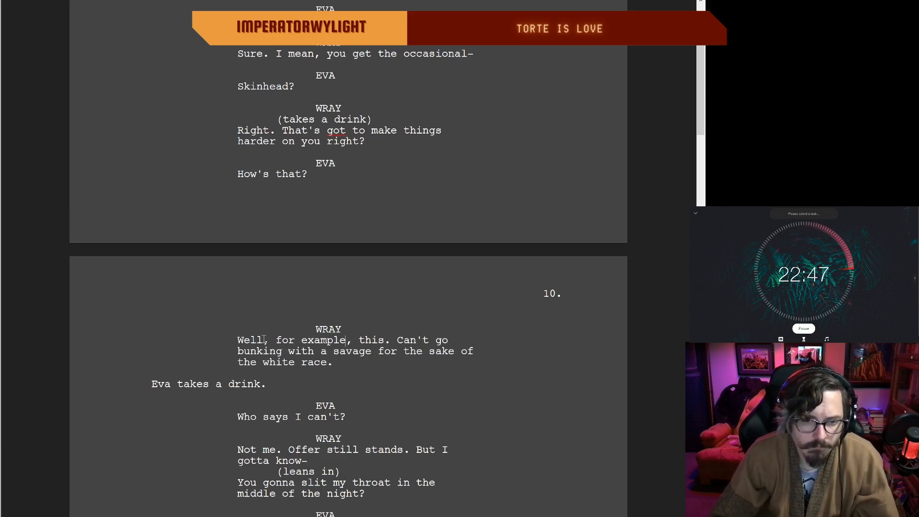
Step: Turn the ending of Wray's first line on page 10 into a question by finishing it with "now can you?"
{"action": "double_click", "coordinate": [356, 362]}
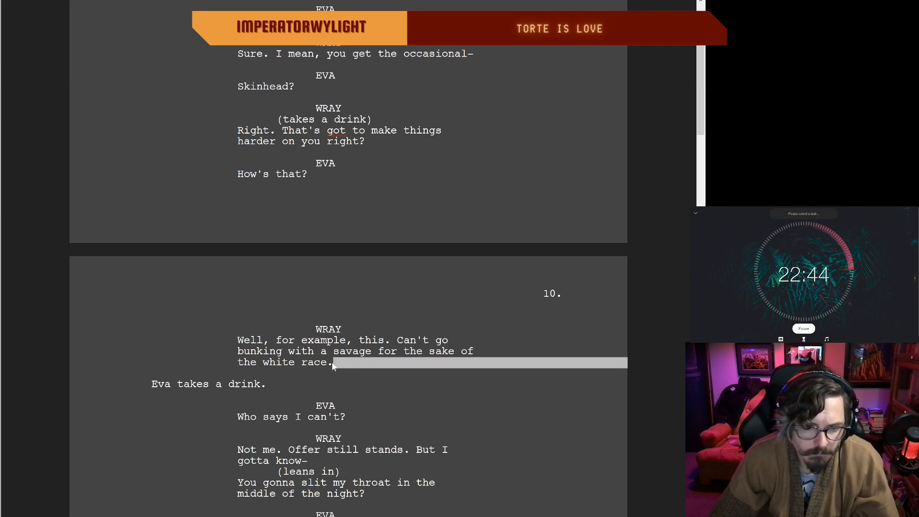
{"action": "key", "text": "BackSpace"}
{"action": "key", "text": "BackSpace"}
{"action": "type", "text": "no"}
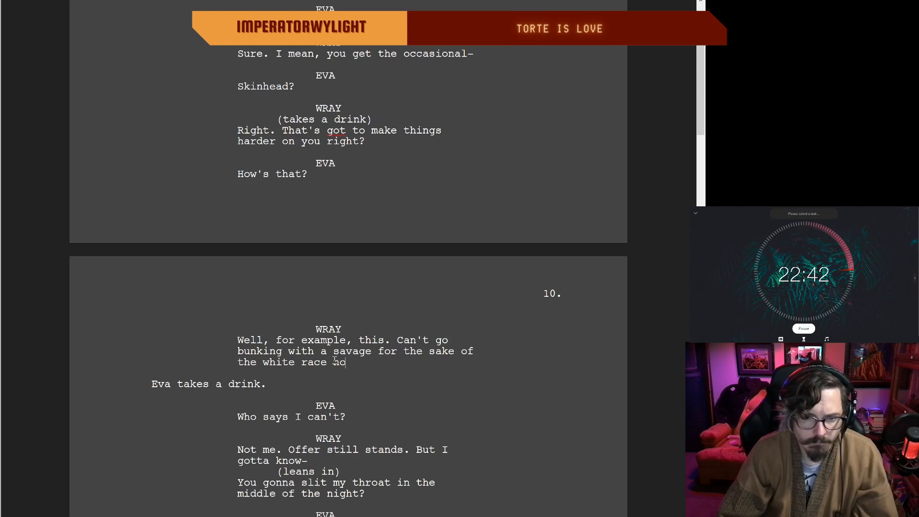
{"action": "type", "text": "w can you>"}
{"action": "key", "text": "BackSpace"}
{"action": "type", "text": "?"}
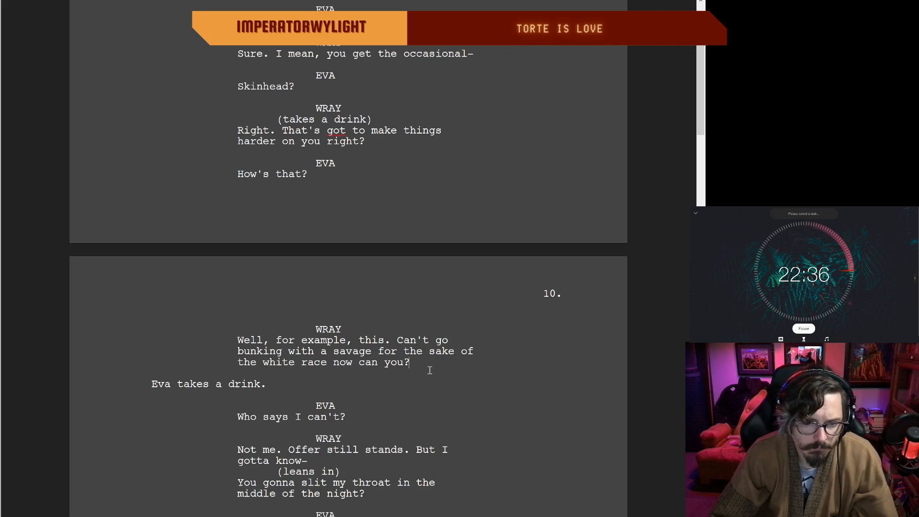
{"action": "scroll", "coordinate": [148, 381], "scroll_direction": "down", "scroll_amount": 3}
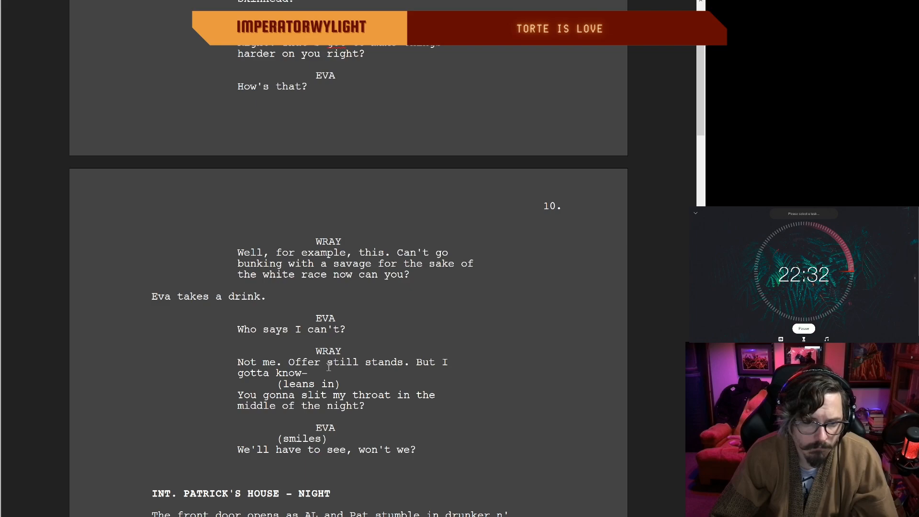
Step: Remove the extra blank line between Eva's closing line and the "INT. PATRICK'S HOUSE - NIGHT" scene heading on page 10
{"action": "scroll", "coordinate": [298, 376], "scroll_direction": "down", "scroll_amount": 1}
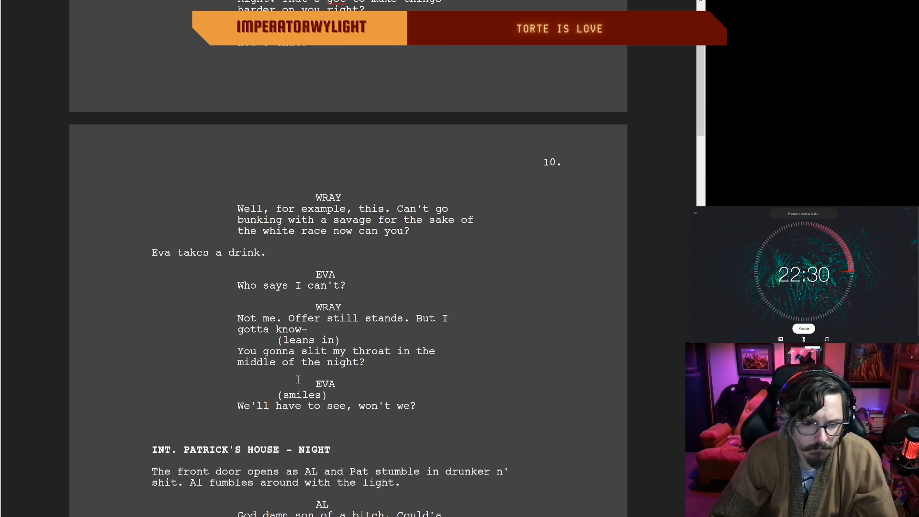
{"action": "scroll", "coordinate": [397, 352], "scroll_direction": "down", "scroll_amount": 1}
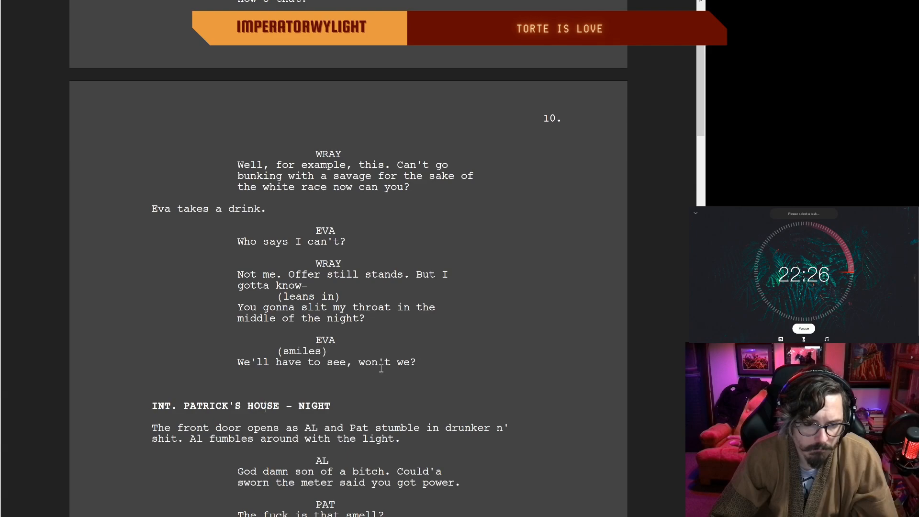
{"action": "left_click", "coordinate": [417, 359]}
{"action": "scroll", "coordinate": [420, 359], "scroll_direction": "down", "scroll_amount": 1}
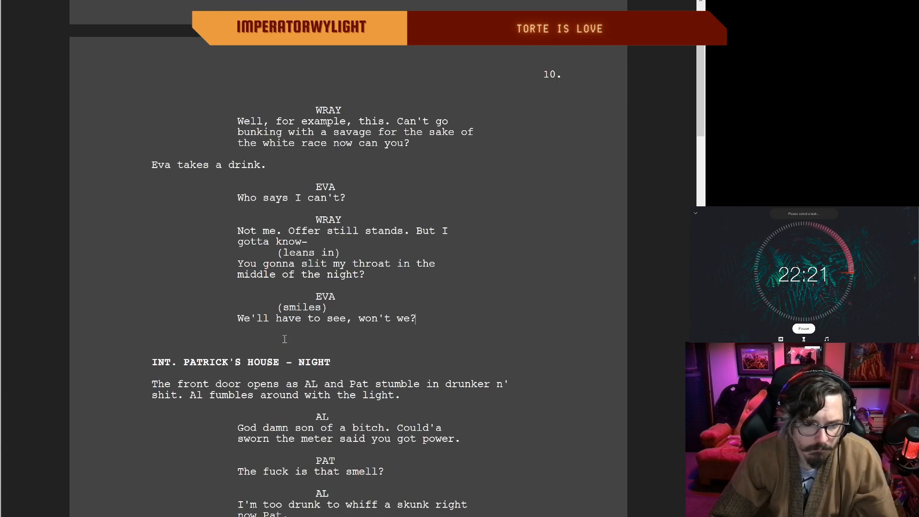
{"action": "double_click", "coordinate": [262, 334]}
{"action": "key", "text": "BackSpace"}
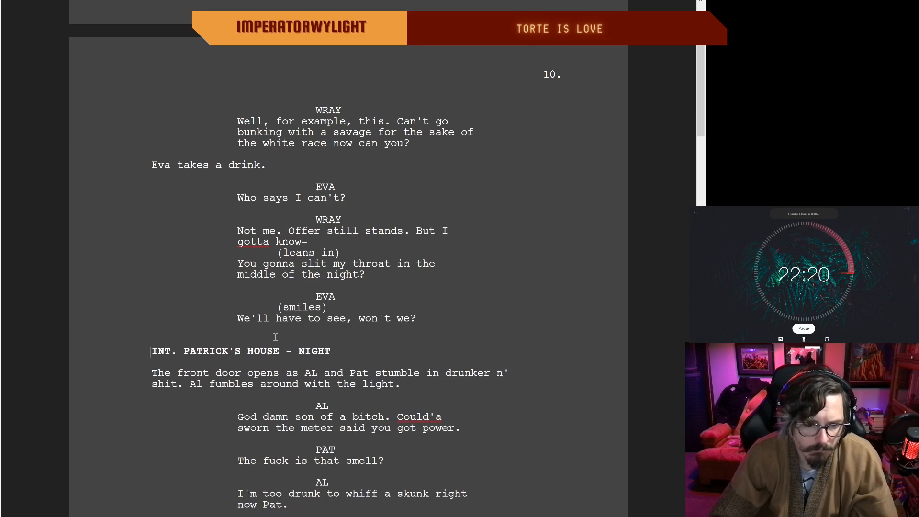
Step: Extend the action line about Al fumbling in Patrick's house so it ends with "the light switch."
{"action": "scroll", "coordinate": [265, 330], "scroll_direction": "down", "scroll_amount": 2}
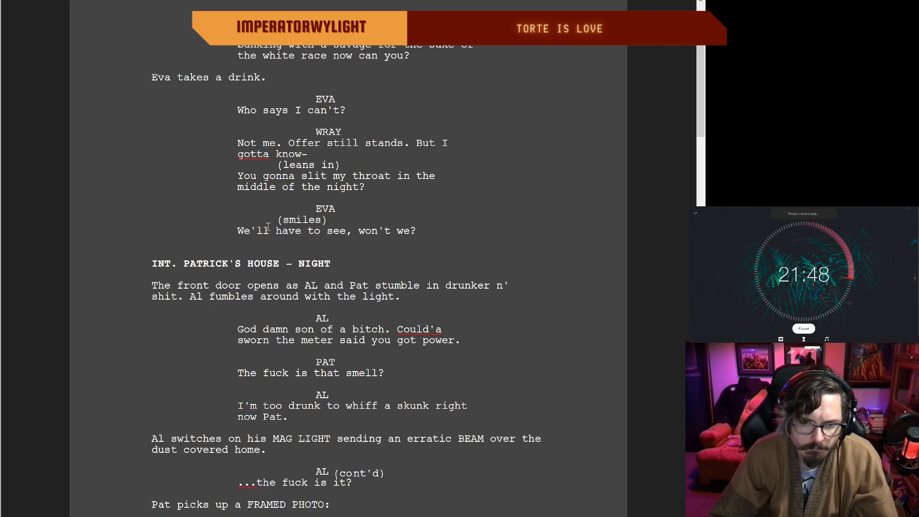
{"action": "scroll", "coordinate": [262, 252], "scroll_direction": "up", "scroll_amount": 1}
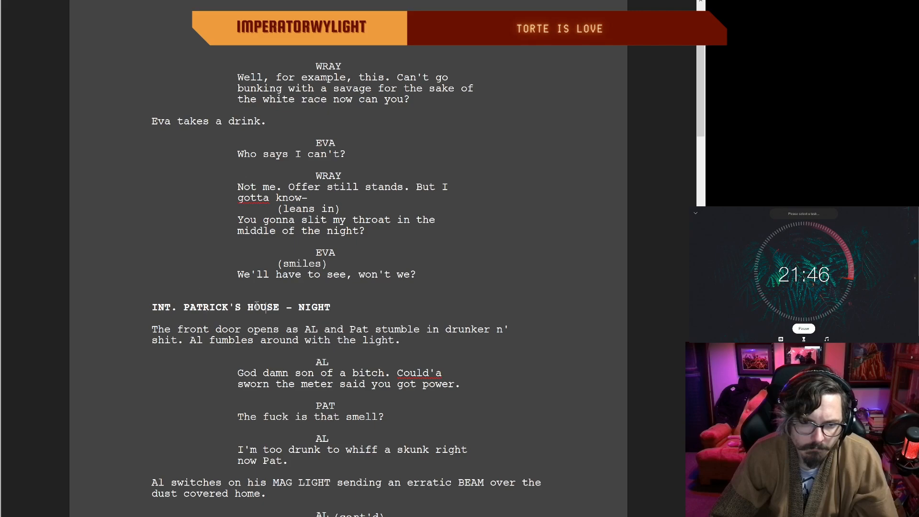
{"action": "scroll", "coordinate": [187, 280], "scroll_direction": "down", "scroll_amount": 1}
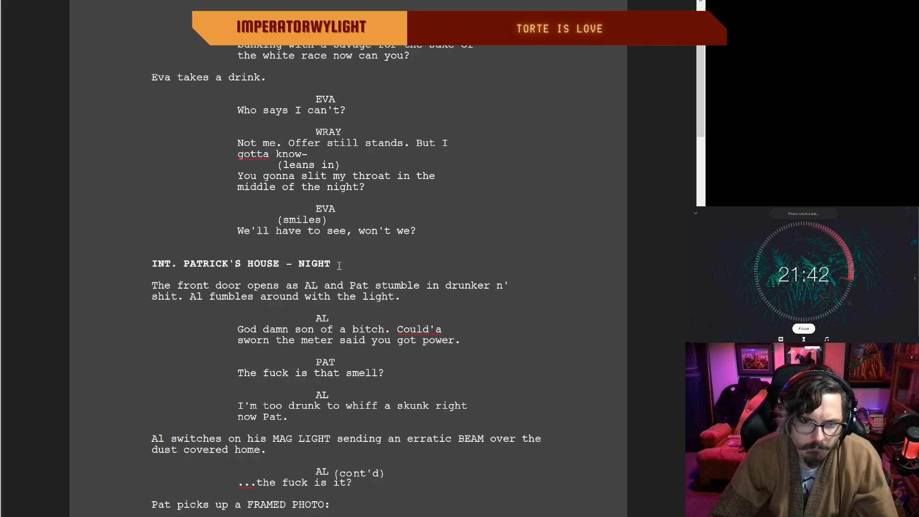
{"action": "scroll", "coordinate": [335, 266], "scroll_direction": "up", "scroll_amount": 1}
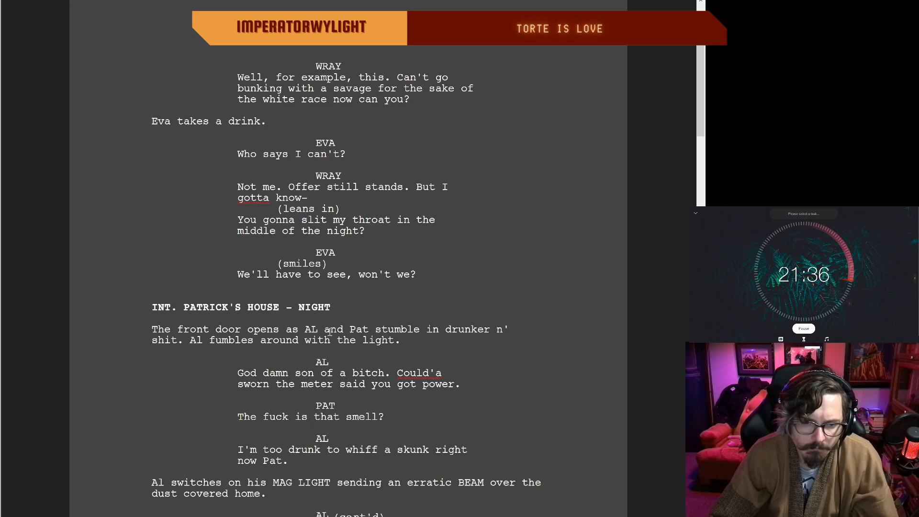
{"action": "scroll", "coordinate": [329, 331], "scroll_direction": "down", "scroll_amount": 1}
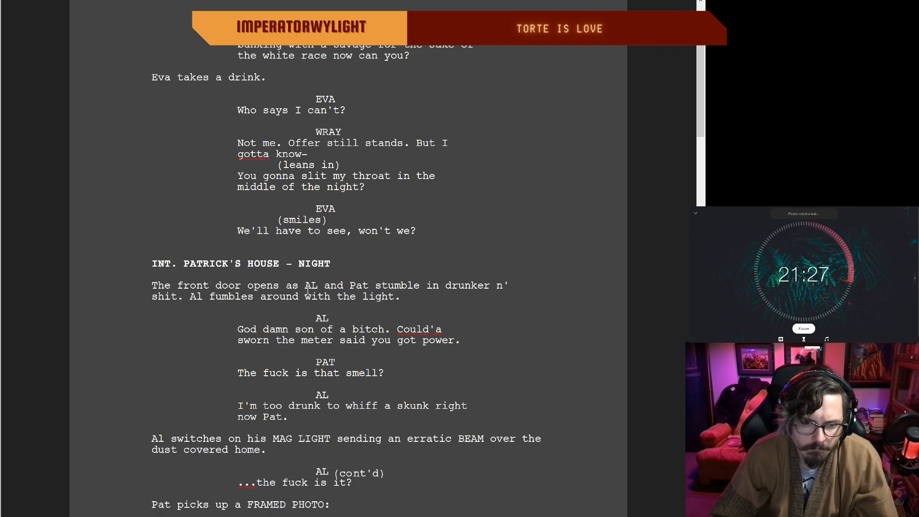
{"action": "left_click", "coordinate": [404, 296]}
{"action": "key", "text": "BackSpace"}
{"action": "type", "text": "switch."}
Step: Replace "too drunk to" with "so drunk I" in Al's line about whiffing a skunk
{"action": "scroll", "coordinate": [304, 349], "scroll_direction": "up", "scroll_amount": 1}
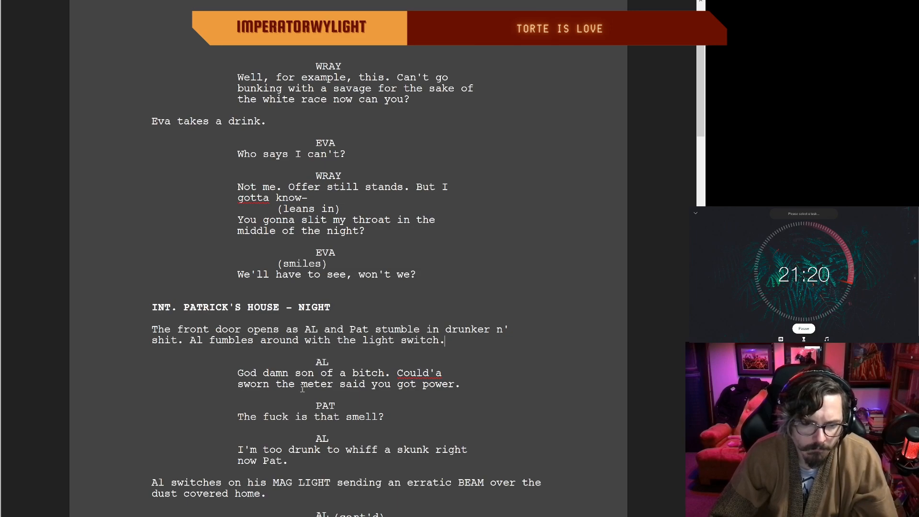
{"action": "left_click", "coordinate": [468, 386]}
{"action": "scroll", "coordinate": [468, 385], "scroll_direction": "down", "scroll_amount": 1}
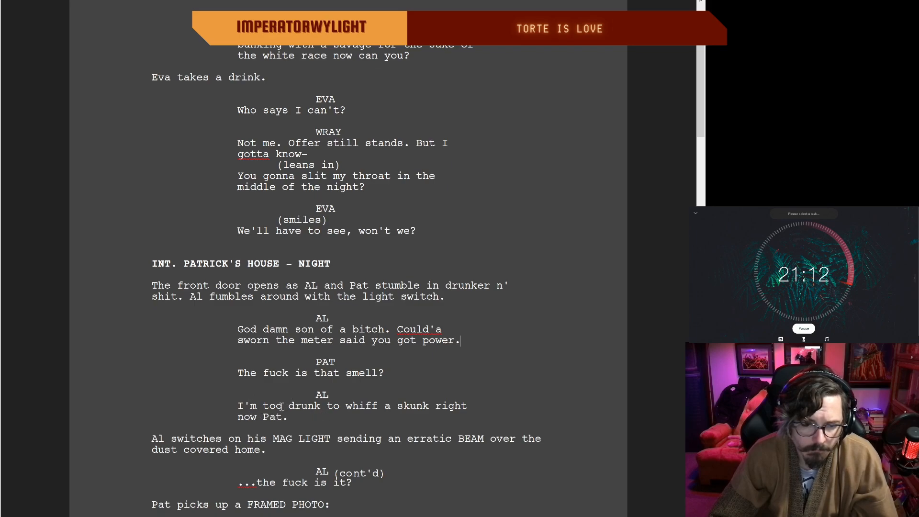
{"action": "double_click", "coordinate": [300, 416]}
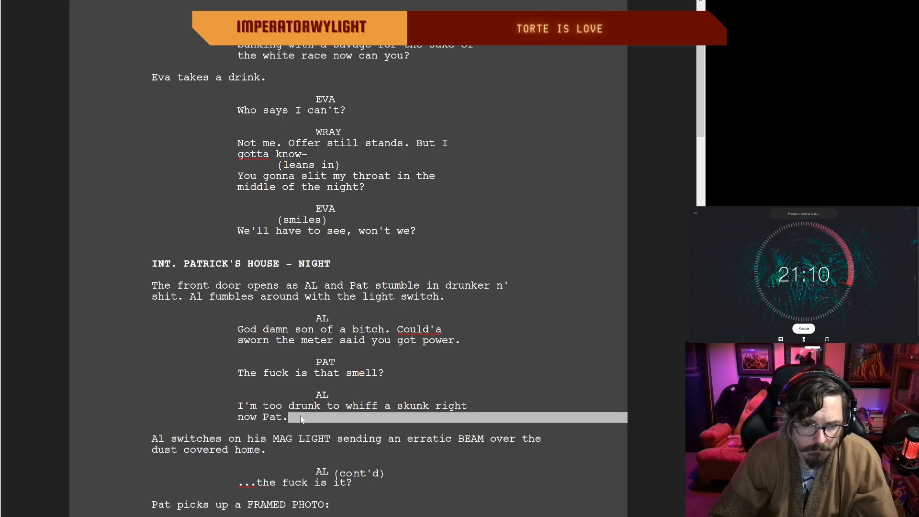
{"action": "left_click", "coordinate": [276, 417]}
{"action": "scroll", "coordinate": [292, 412], "scroll_direction": "down", "scroll_amount": 1}
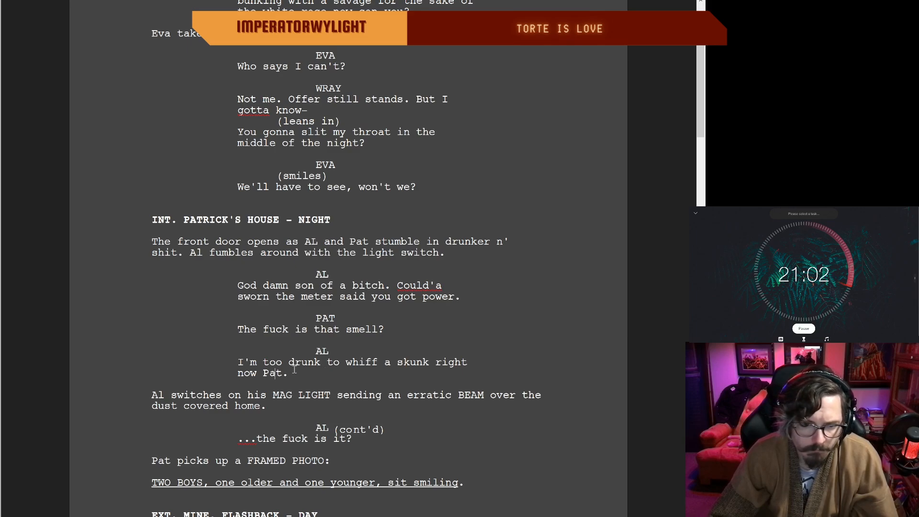
{"action": "left_click_drag", "start_coordinate": [339, 363], "coordinate": [278, 365]}
{"action": "key", "text": "BackSpace"}
{"action": "key", "text": "BackSpace"}
{"action": "key", "text": "BackSpace"}
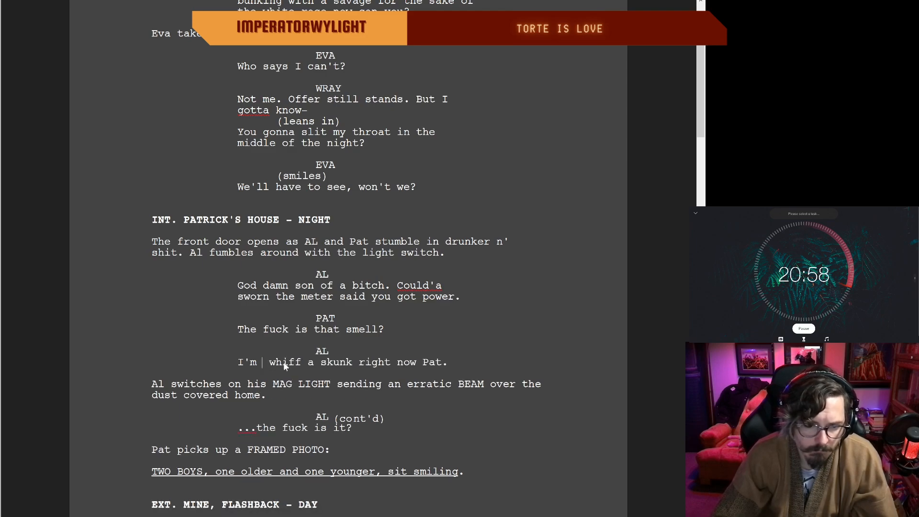
{"action": "type", "text": "so "}
{"action": "type", "text": "drunk I"}
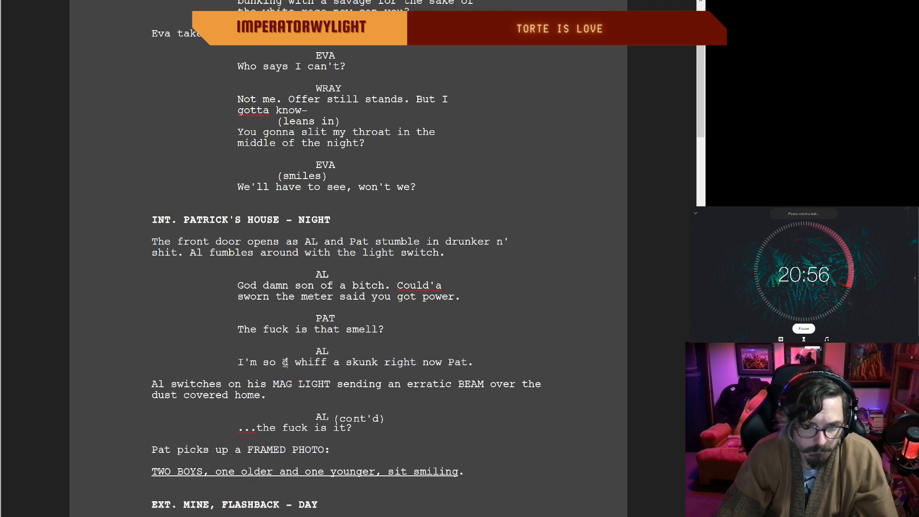
{"action": "type", "text": " coulnd"}
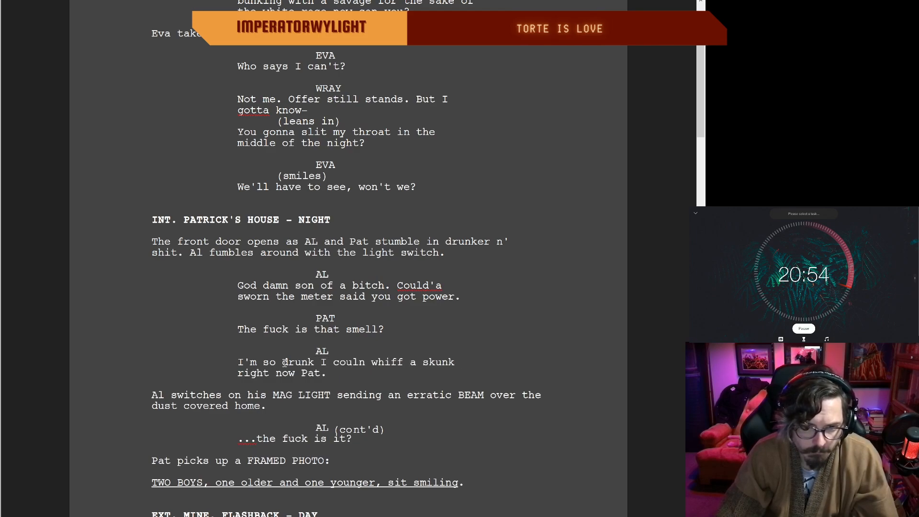
{"action": "type", "text": "'t"}
Step: Insert "couldn't" before "whiff" in Al's skunk line, correcting its spelling
{"action": "key", "text": "Down"}
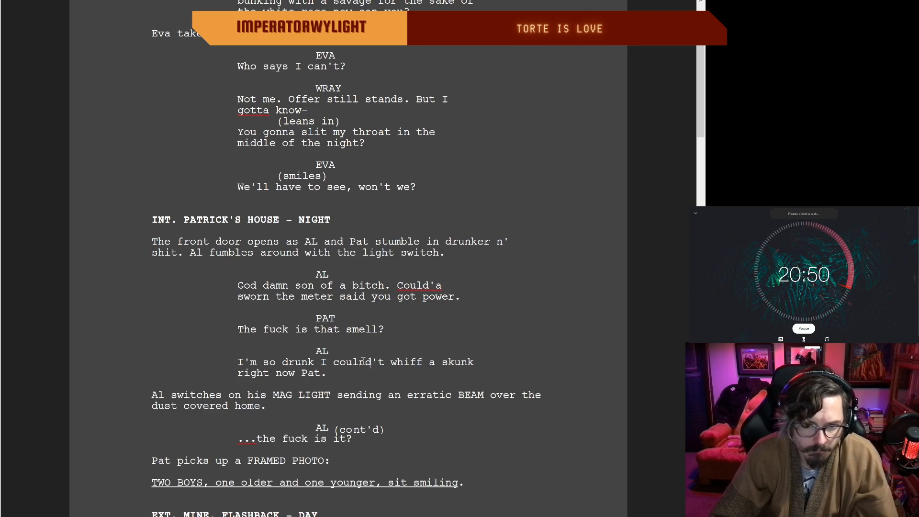
{"action": "key", "text": "BackSpace"}
{"action": "key", "text": "BackSpace"}
{"action": "type", "text": "dn"}
{"action": "key", "text": "Down"}
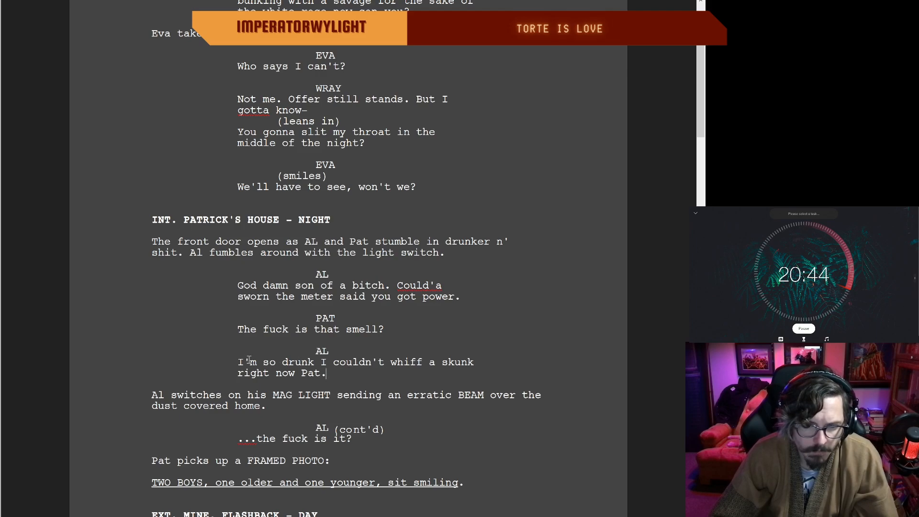
{"action": "scroll", "coordinate": [387, 377], "scroll_direction": "down", "scroll_amount": 3}
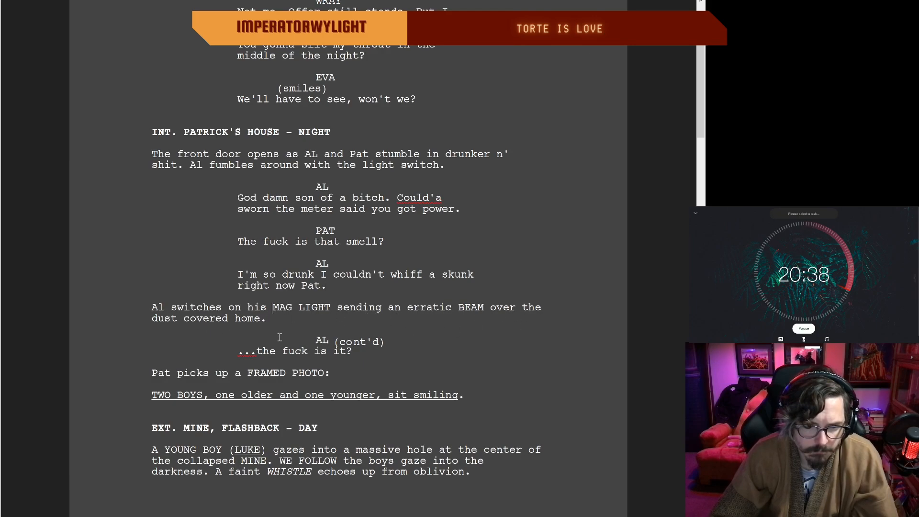
{"action": "double_click", "coordinate": [373, 358]}
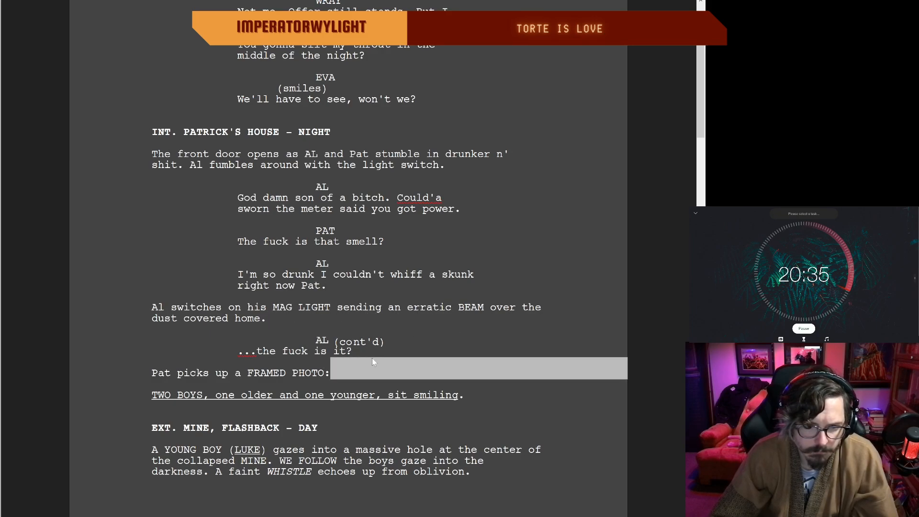
{"action": "scroll", "coordinate": [181, 368], "scroll_direction": "down", "scroll_amount": 3}
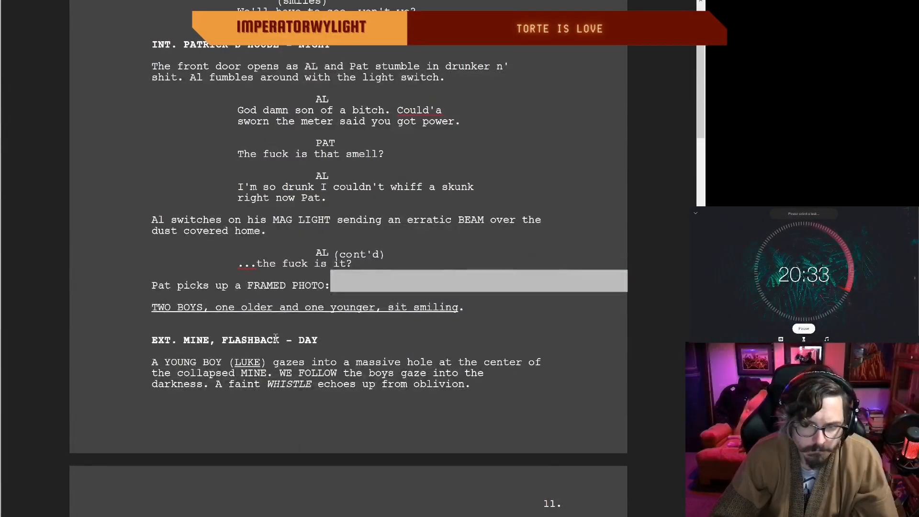
{"action": "left_click", "coordinate": [253, 286]}
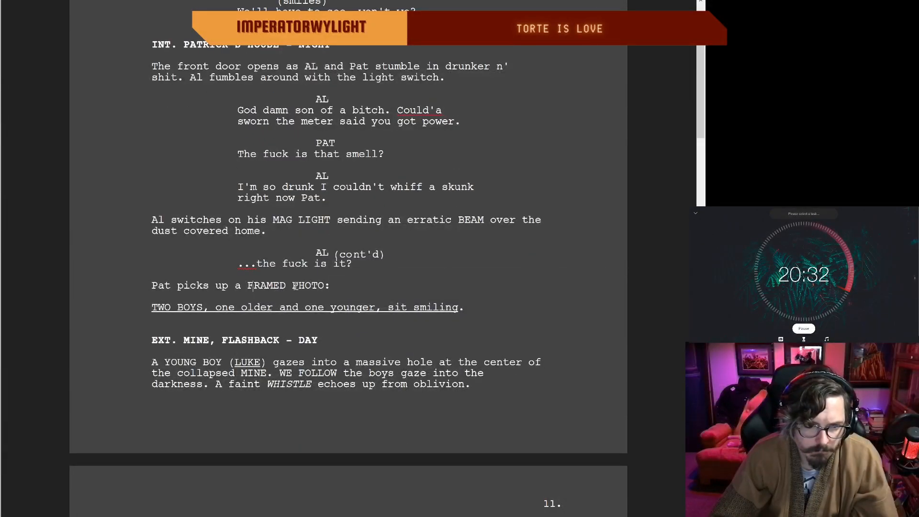
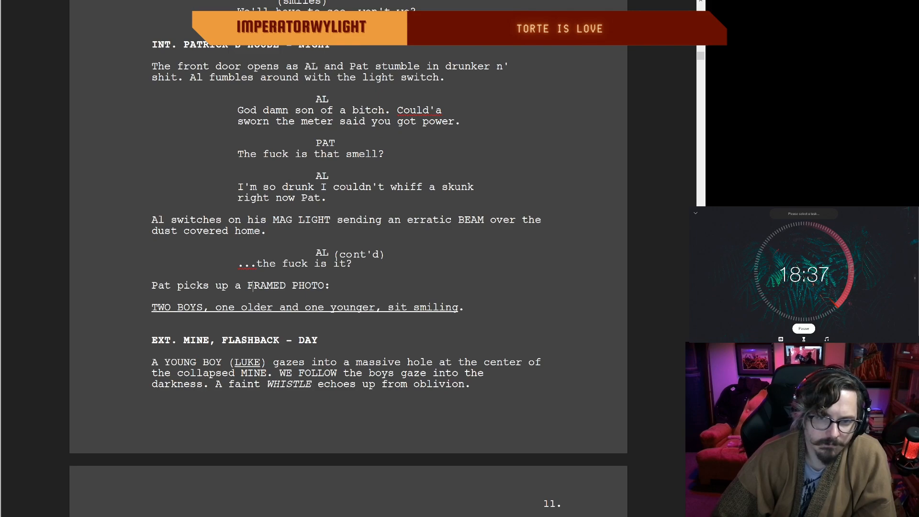
Step: Shorten the closing sentence of the mine flashback on page 10 to "A faint WHISTLE..."
{"action": "scroll", "coordinate": [348, 259], "scroll_direction": "down", "scroll_amount": 1}
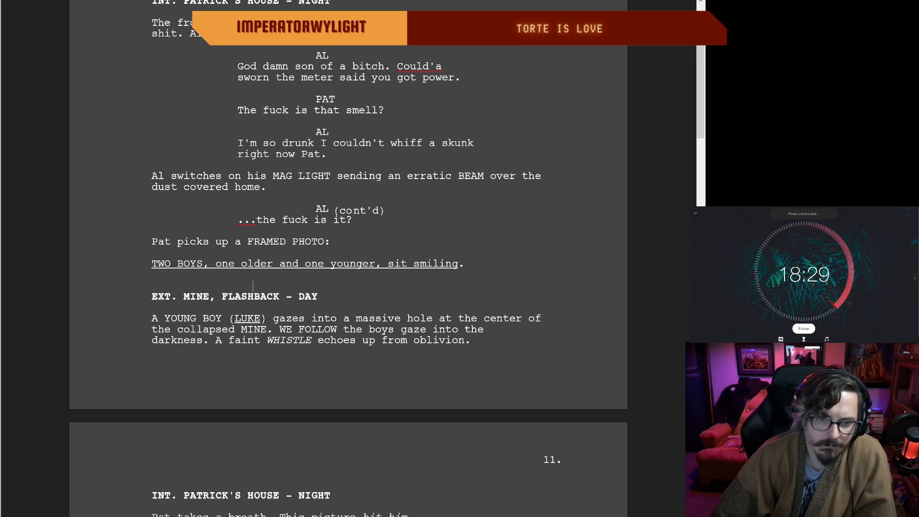
{"action": "scroll", "coordinate": [252, 285], "scroll_direction": "down", "scroll_amount": 3}
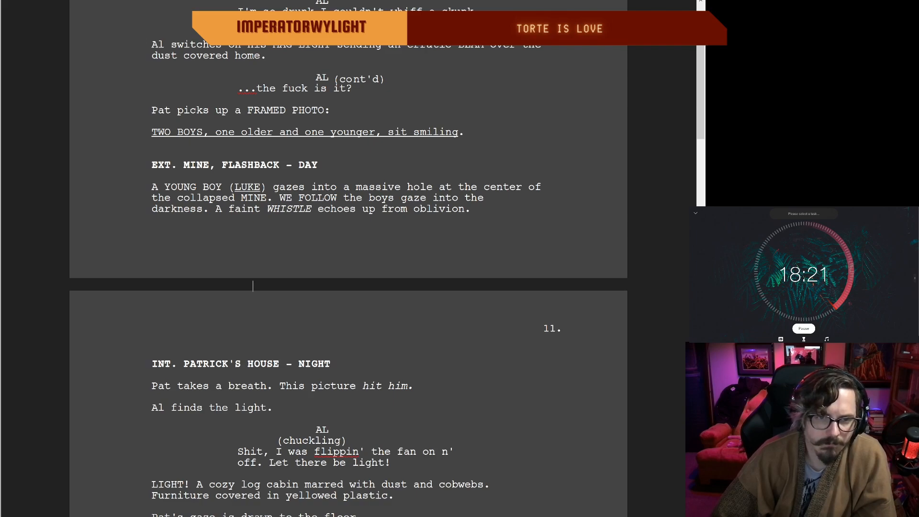
{"action": "scroll", "coordinate": [253, 285], "scroll_direction": "down", "scroll_amount": 3}
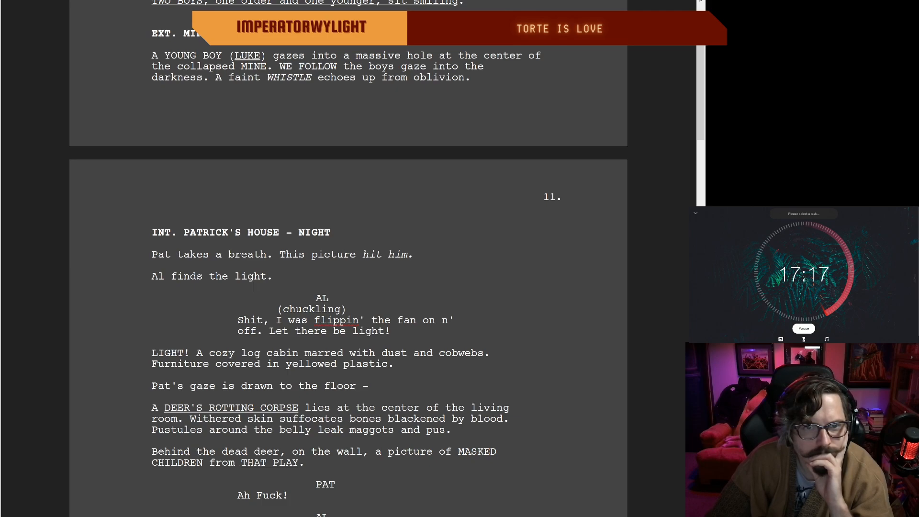
{"action": "scroll", "coordinate": [349, 258], "scroll_direction": "down", "scroll_amount": 2}
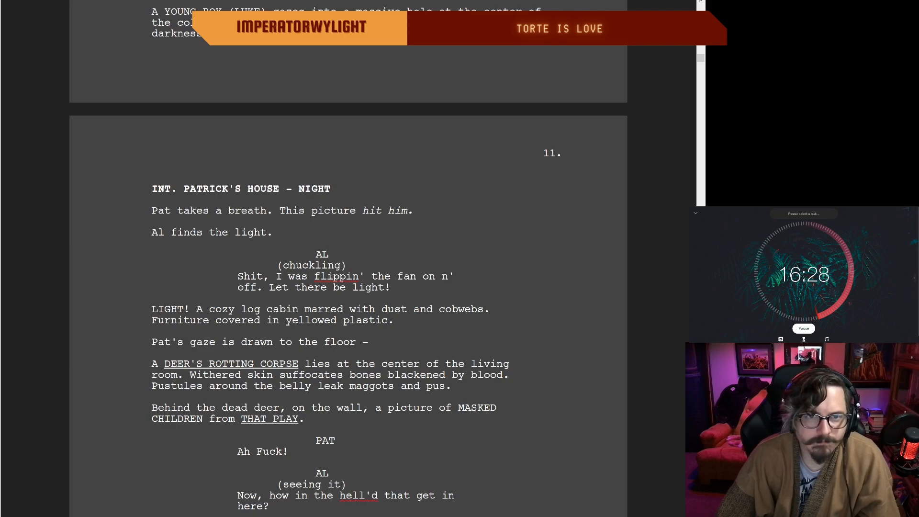
{"action": "scroll", "coordinate": [349, 258], "scroll_direction": "up", "scroll_amount": 2}
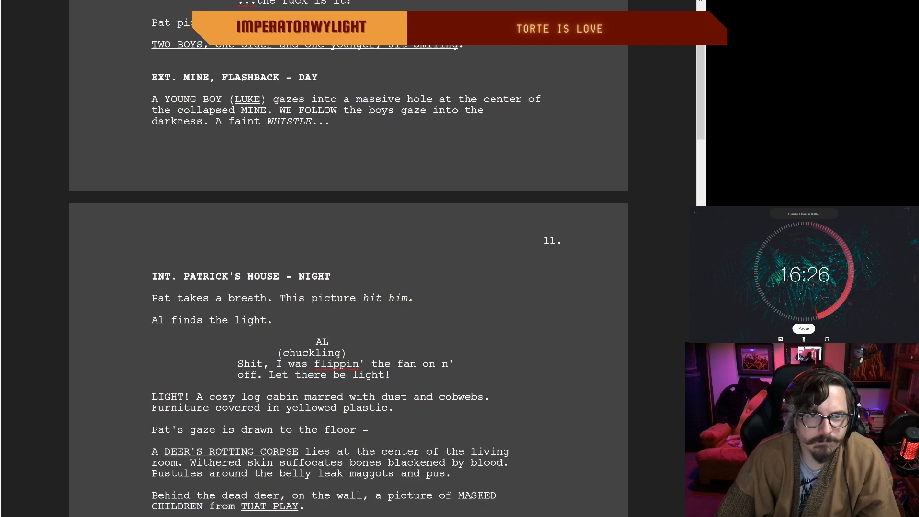
Step: Join the two cabin description sentences on page 11 with a comma so they read "cobwebs, furniture"
{"action": "scroll", "coordinate": [348, 259], "scroll_direction": "down", "scroll_amount": 1}
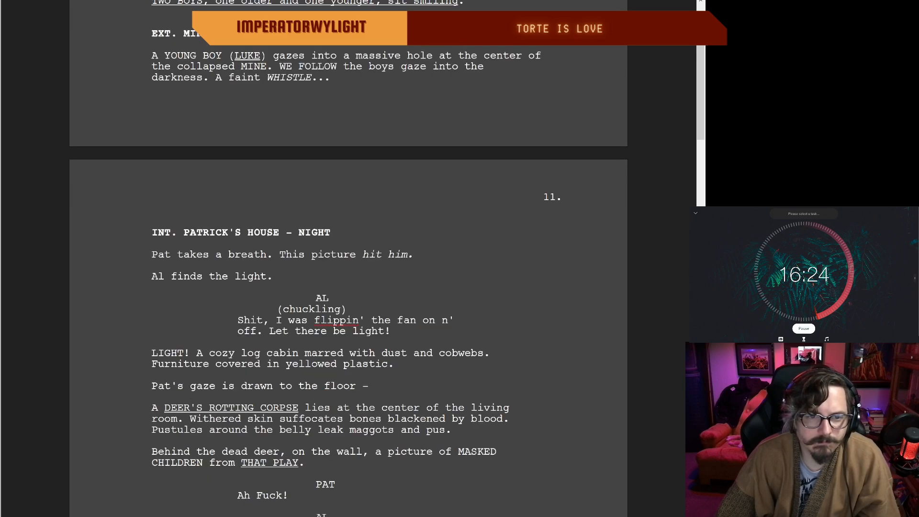
{"action": "scroll", "coordinate": [348, 258], "scroll_direction": "down", "scroll_amount": 2}
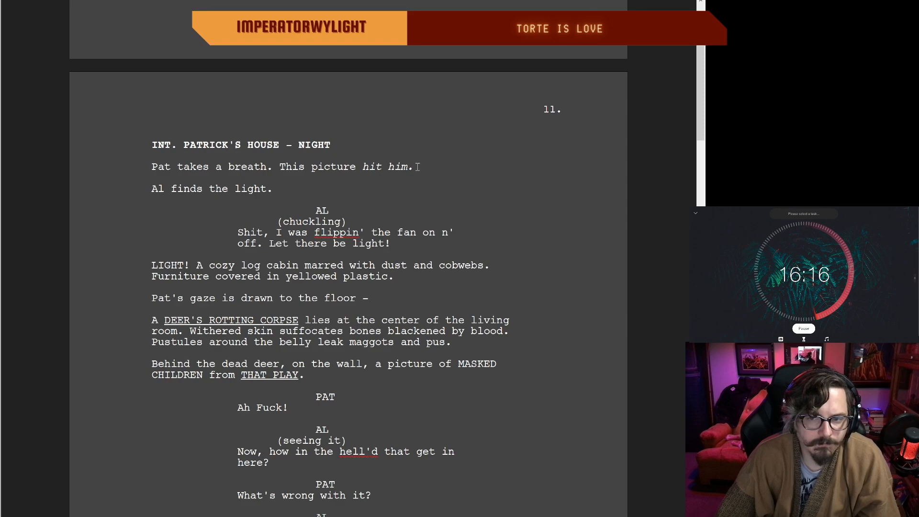
{"action": "left_click", "coordinate": [214, 189]}
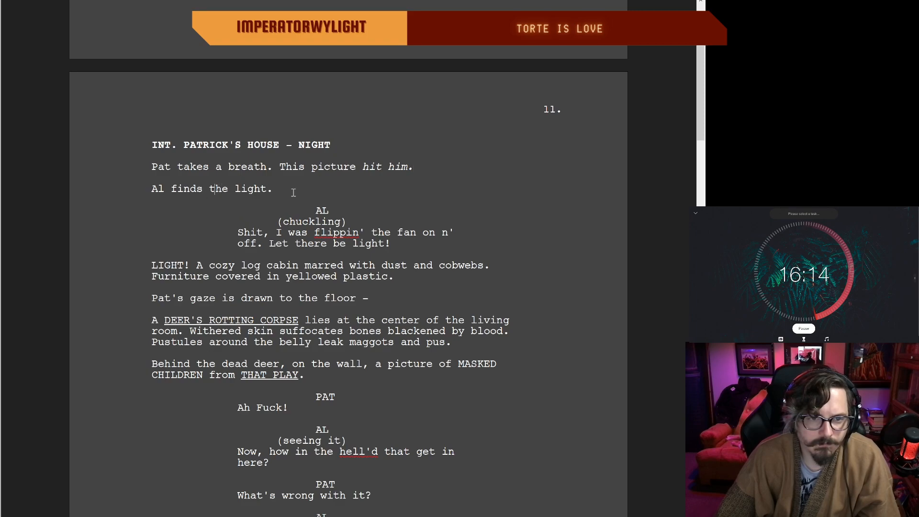
{"action": "scroll", "coordinate": [293, 193], "scroll_direction": "down", "scroll_amount": 1}
{"action": "left_click", "coordinate": [399, 200]}
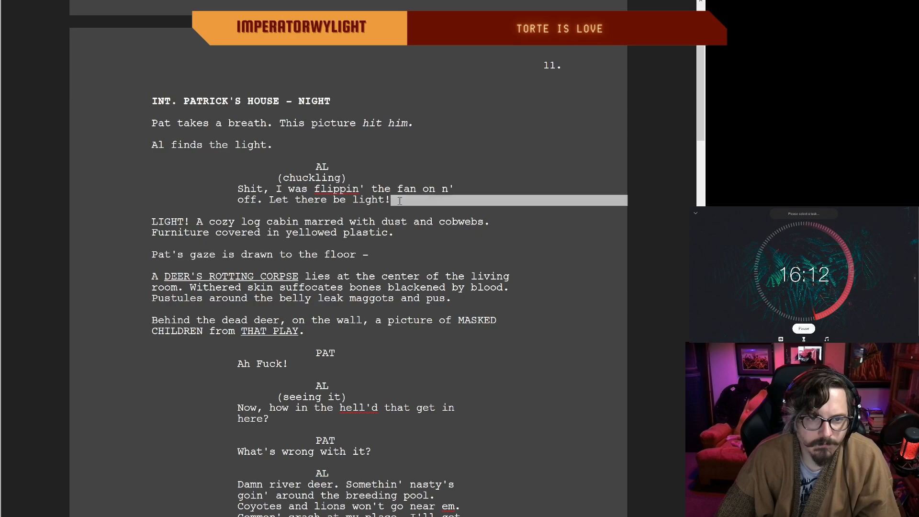
{"action": "left_click", "coordinate": [353, 200]}
{"action": "scroll", "coordinate": [268, 182], "scroll_direction": "down", "scroll_amount": 1}
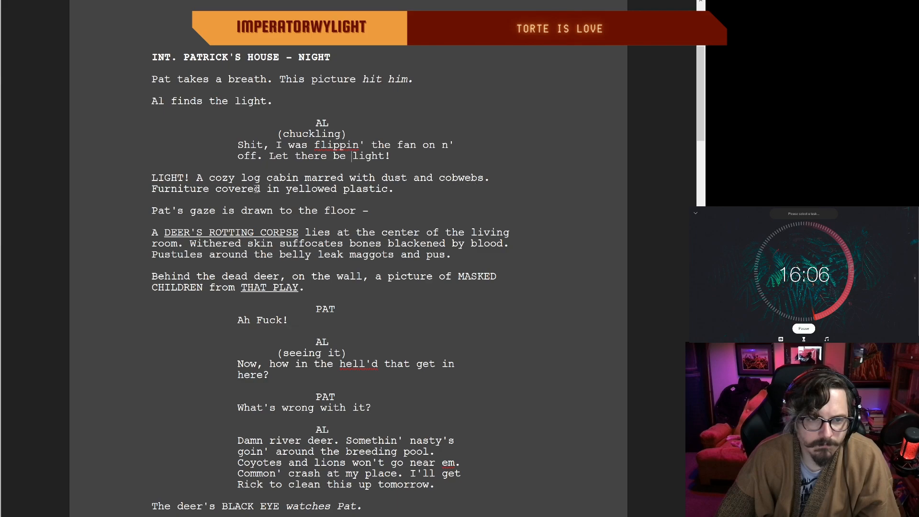
{"action": "left_click", "coordinate": [495, 178]}
{"action": "key", "text": "BackSpace"}
{"action": "key", "text": "BackSpace"}
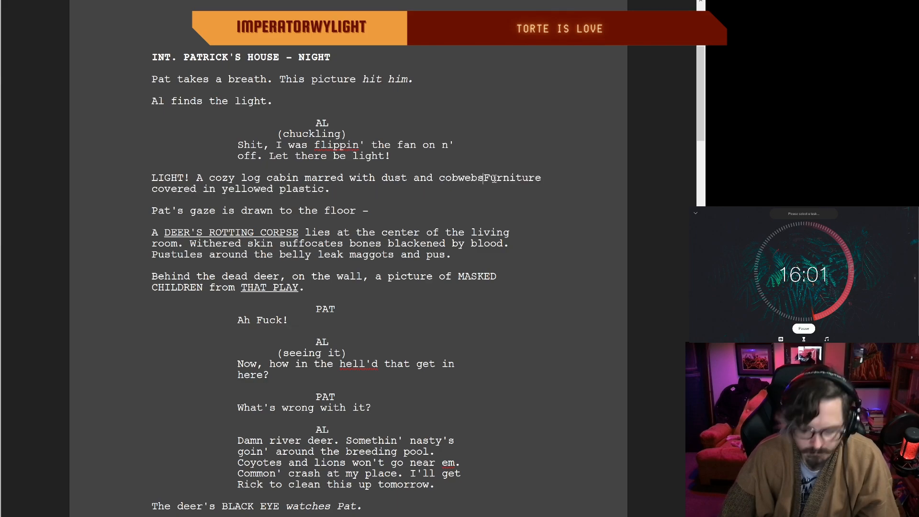
{"action": "type", "text": ", F"}
{"action": "type", "text": "f"}
{"action": "key", "text": "BackSpace"}
{"action": "key", "text": "BackSpace"}
{"action": "type", "text": "f"}
Step: Replace "in" with "with" before "yellowed plastic" in the cabin description
{"action": "left_click", "coordinate": [279, 189]}
{"action": "key", "text": "BackSpace"}
{"action": "key", "text": "BackSpace"}
{"action": "type", "text": "with"}
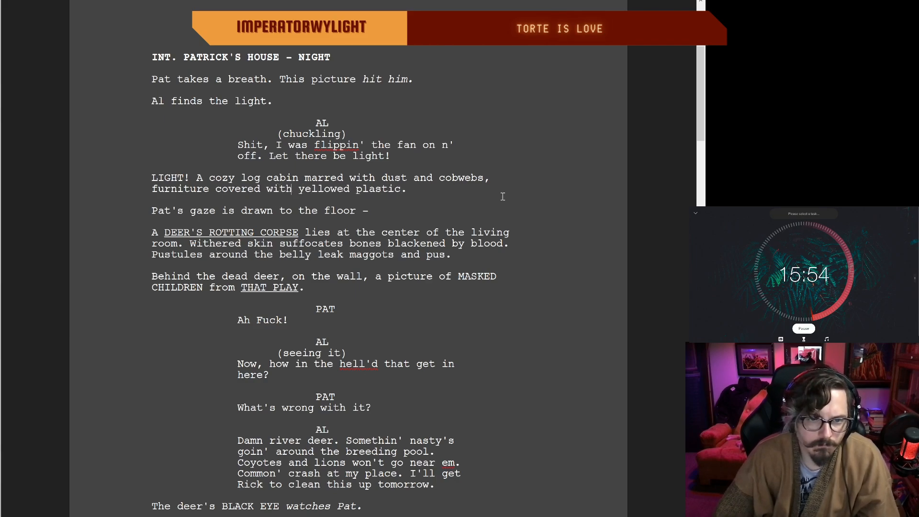
{"action": "double_click", "coordinate": [455, 193]}
{"action": "left_click", "coordinate": [365, 215]}
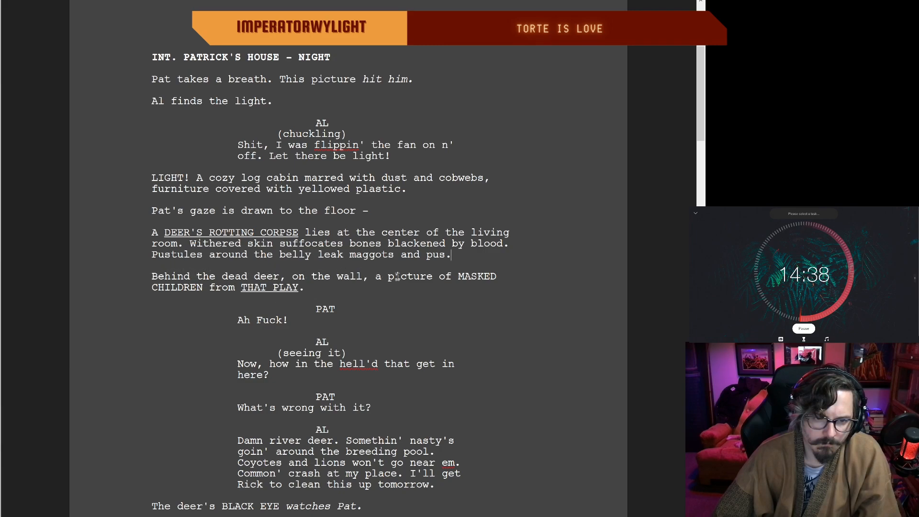
Step: Underline "a picture of MASKED CHILDREN from" in the action line about the wall behind the dead deer
{"action": "left_click_drag", "start_coordinate": [376, 276], "coordinate": [240, 287]}
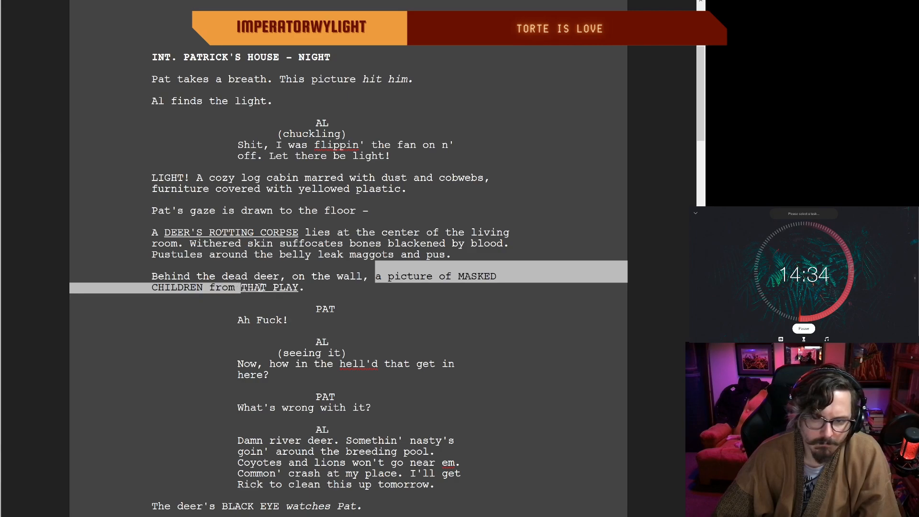
{"action": "key", "text": "ctrl+u"}
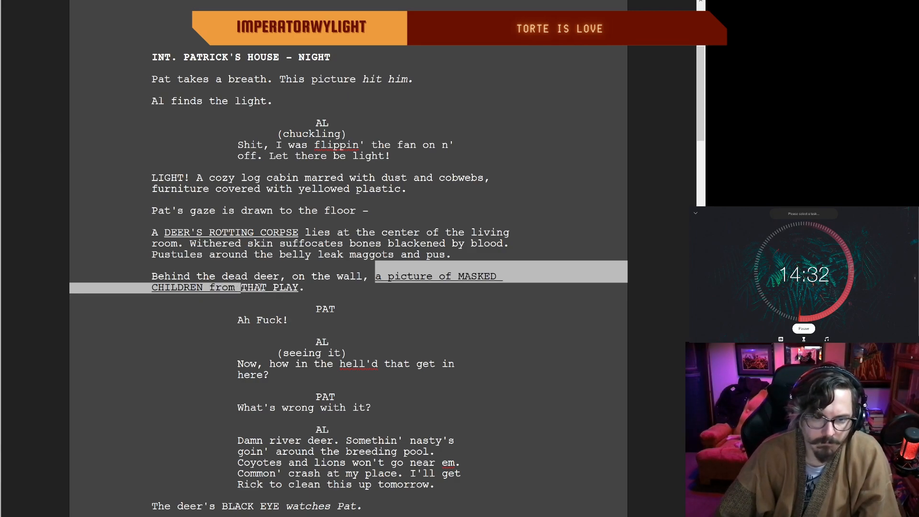
{"action": "left_click", "coordinate": [326, 309]}
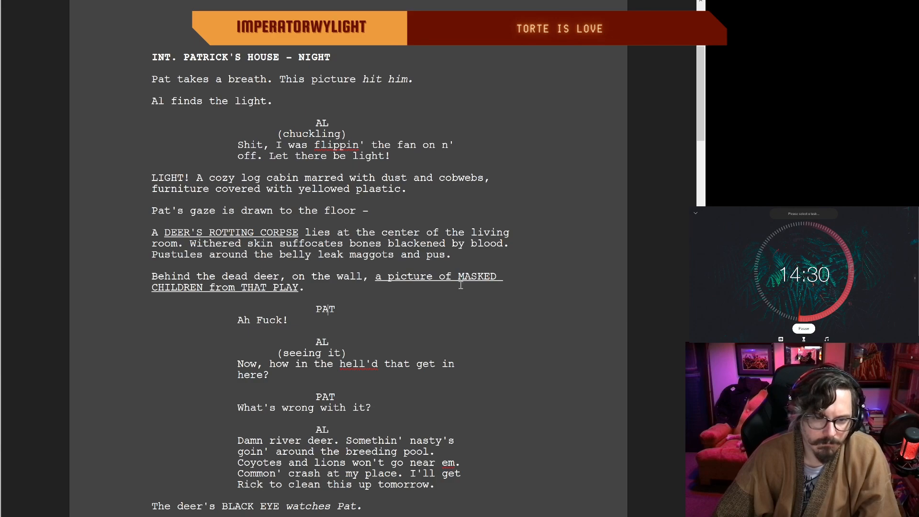
Step: Delete "Ah" from Pat's reaction to the deer so the line reads "Fuck!"
{"action": "scroll", "coordinate": [383, 285], "scroll_direction": "down", "scroll_amount": 1}
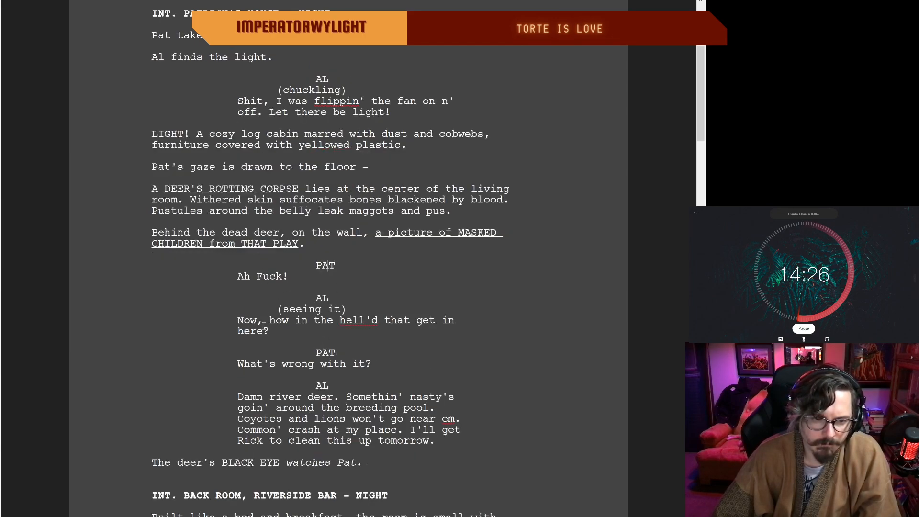
{"action": "double_click", "coordinate": [290, 336]}
{"action": "scroll", "coordinate": [344, 325], "scroll_direction": "down", "scroll_amount": 3}
{"action": "left_click", "coordinate": [383, 297]}
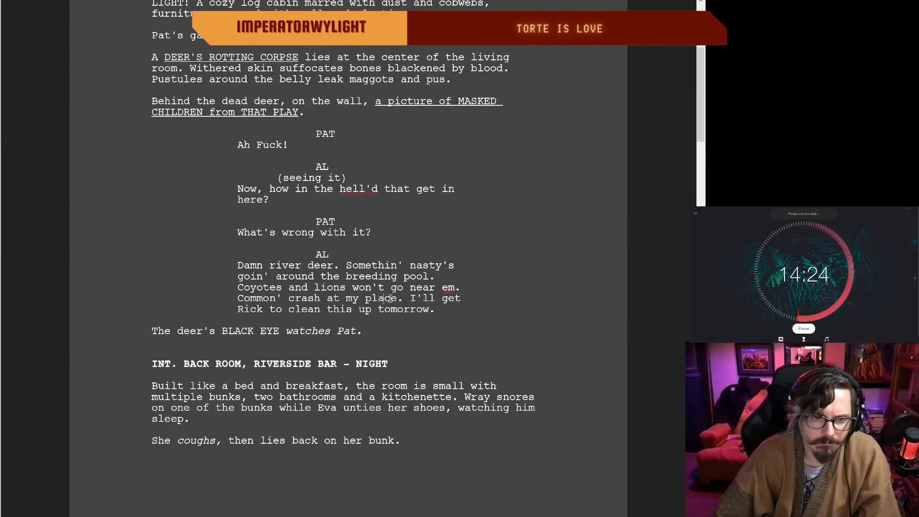
{"action": "left_click_drag", "start_coordinate": [258, 145], "coordinate": [232, 142]}
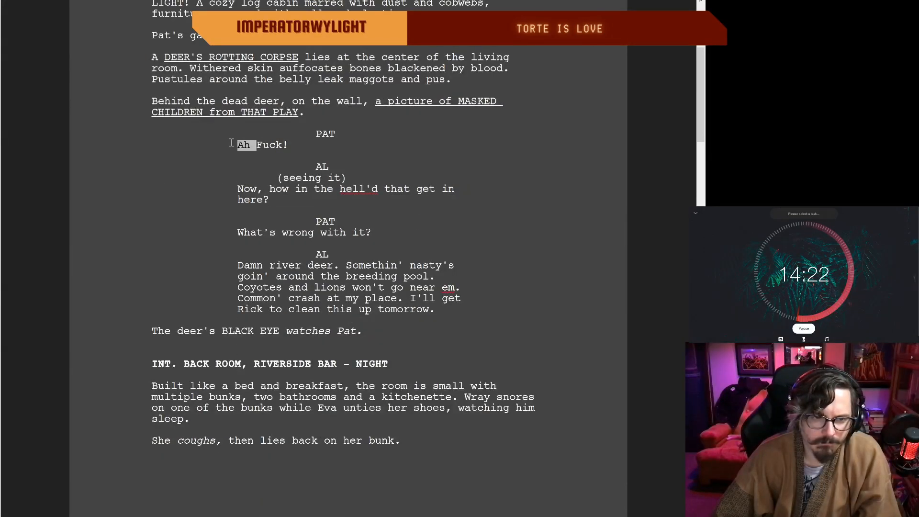
{"action": "key", "text": "BackSpace"}
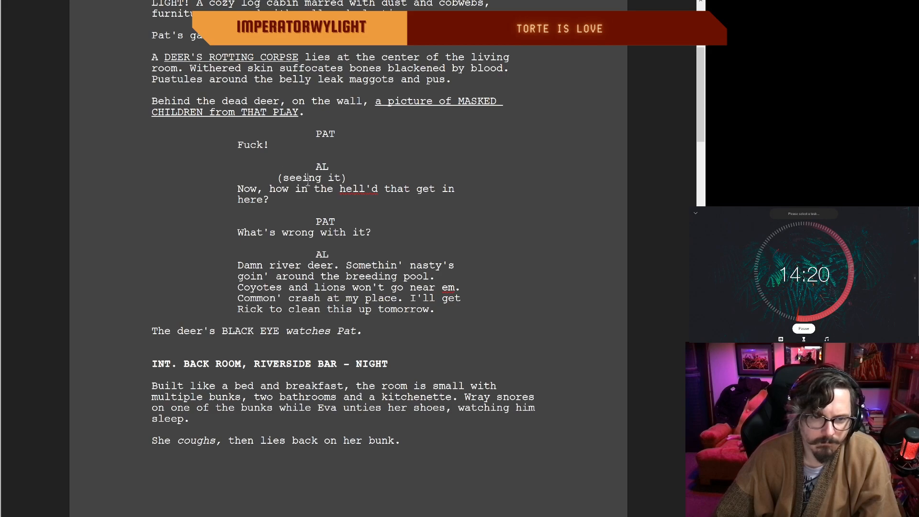
{"action": "left_click", "coordinate": [306, 181]}
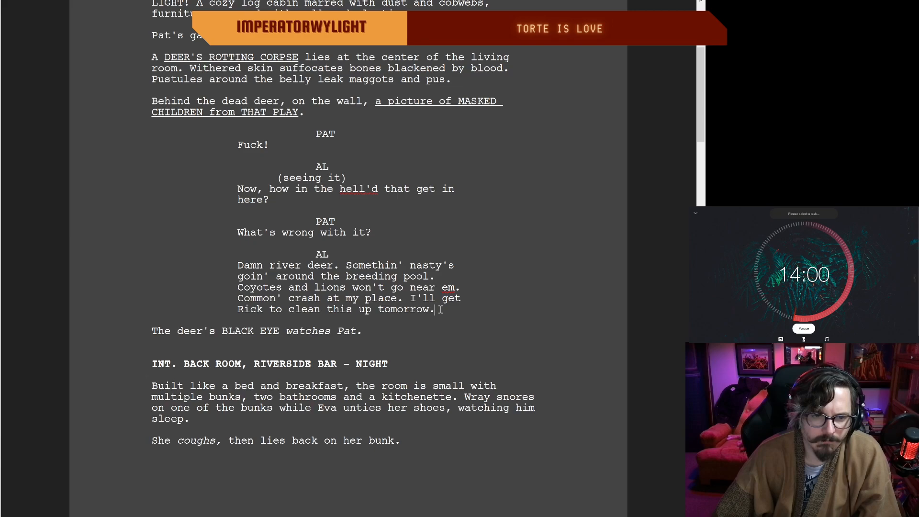
Step: Change "to" to "ta" in Al's line about getting Rick to clean up tomorrow
{"action": "scroll", "coordinate": [440, 309], "scroll_direction": "down", "scroll_amount": 3}
{"action": "left_click", "coordinate": [436, 177]}
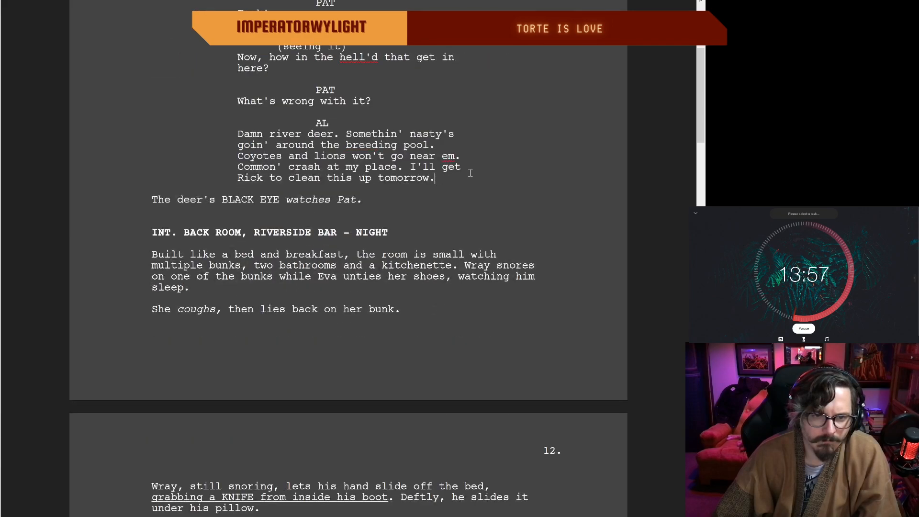
{"action": "left_click", "coordinate": [283, 180]}
{"action": "key", "text": "BackSpace"}
{"action": "type", "text": "a"}
{"action": "left_click", "coordinate": [464, 180]}
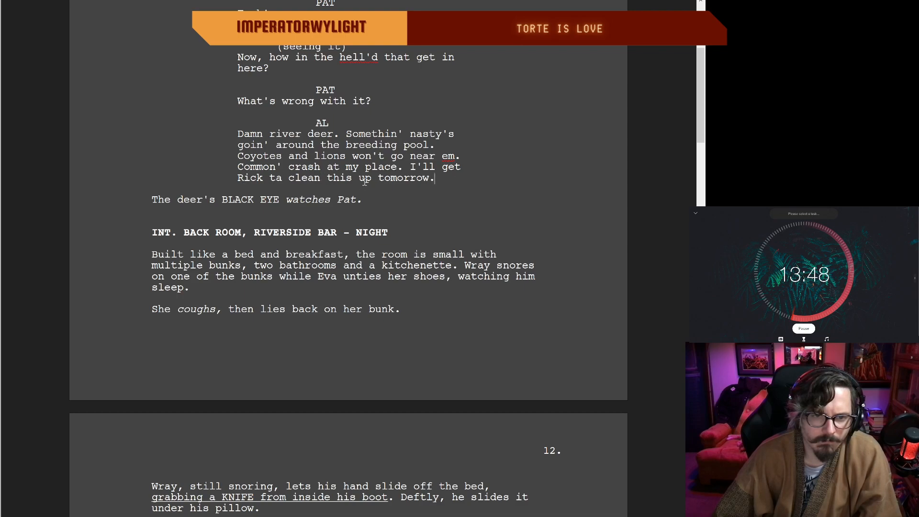
Step: Cut "Built like a bed and breakfast," from the Riverside Bar back room description so it opens with "The room is small"
{"action": "scroll", "coordinate": [421, 182], "scroll_direction": "down", "scroll_amount": 1}
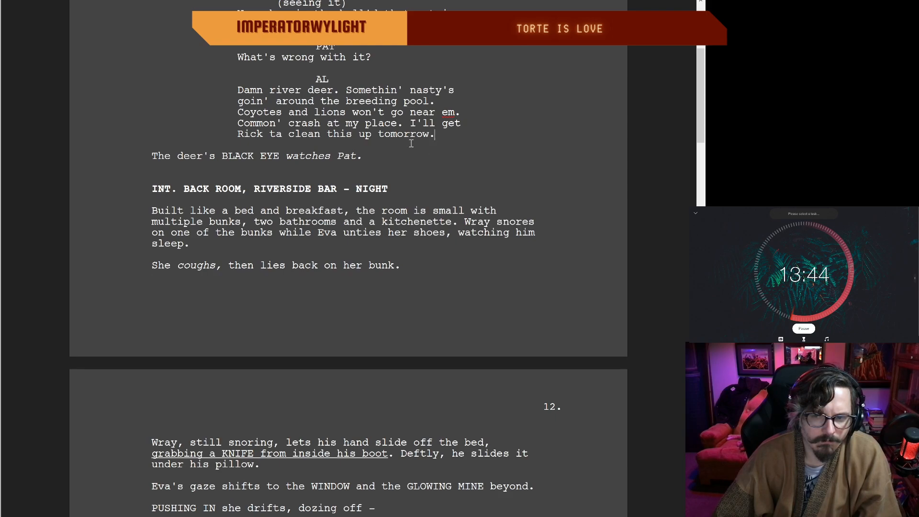
{"action": "scroll", "coordinate": [320, 145], "scroll_direction": "up", "scroll_amount": 1}
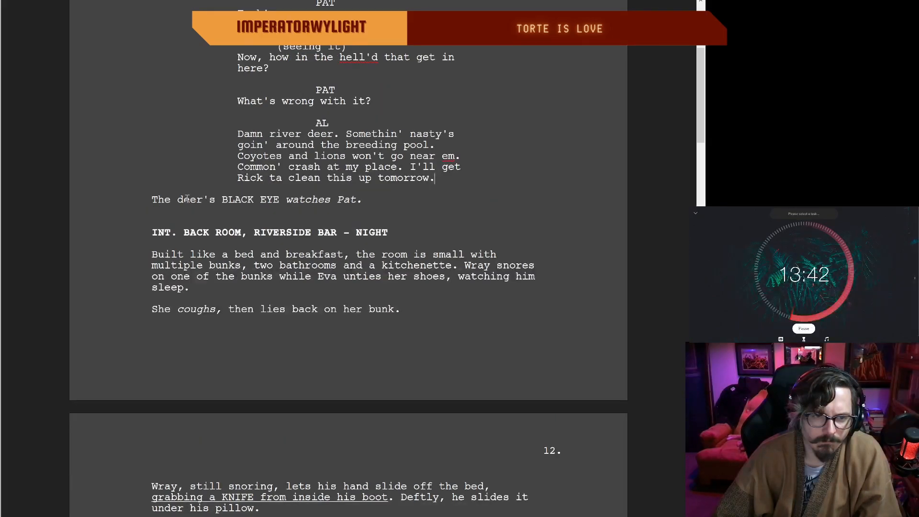
{"action": "scroll", "coordinate": [356, 200], "scroll_direction": "down", "scroll_amount": 2}
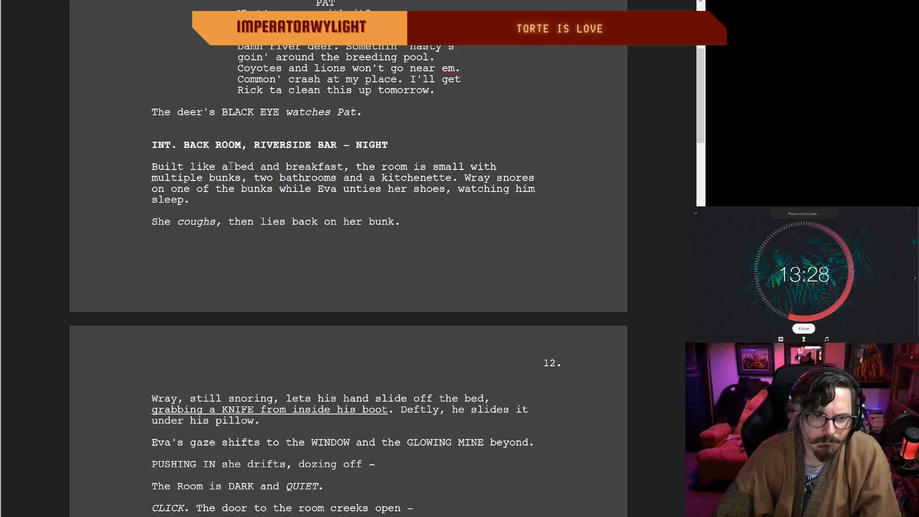
{"action": "left_click_drag", "start_coordinate": [362, 166], "coordinate": [153, 168]}
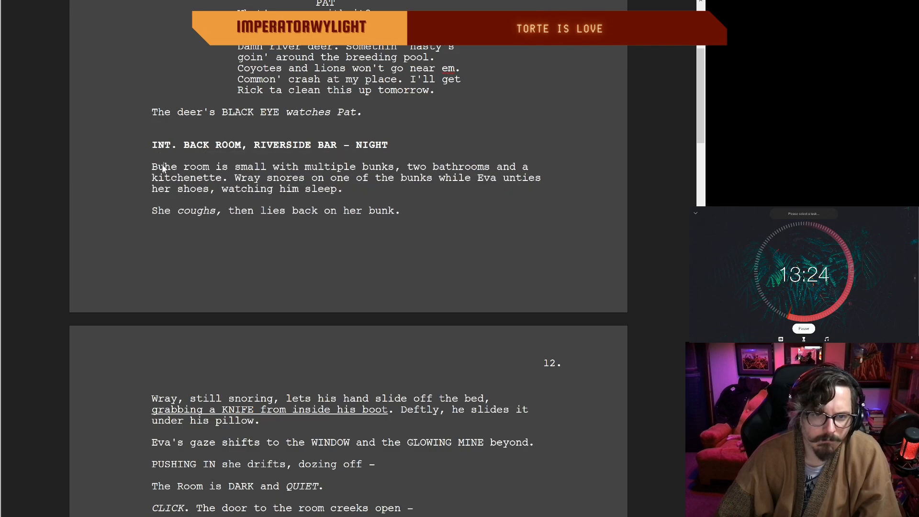
{"action": "key", "text": "BackSpace"}
{"action": "type", "text": "T"}
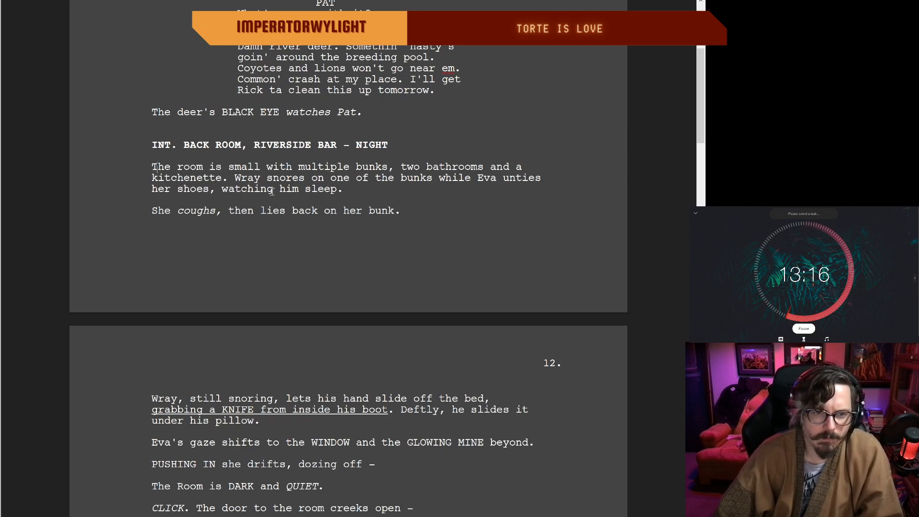
Step: Replace the period after "SPARKS" with an exclamation mark in the line before the cave scene on page 12
{"action": "double_click", "coordinate": [364, 192]}
{"action": "left_click_drag", "start_coordinate": [166, 207], "coordinate": [189, 208]}
{"action": "left_click", "coordinate": [405, 214]}
{"action": "scroll", "coordinate": [407, 215], "scroll_direction": "down", "scroll_amount": 3}
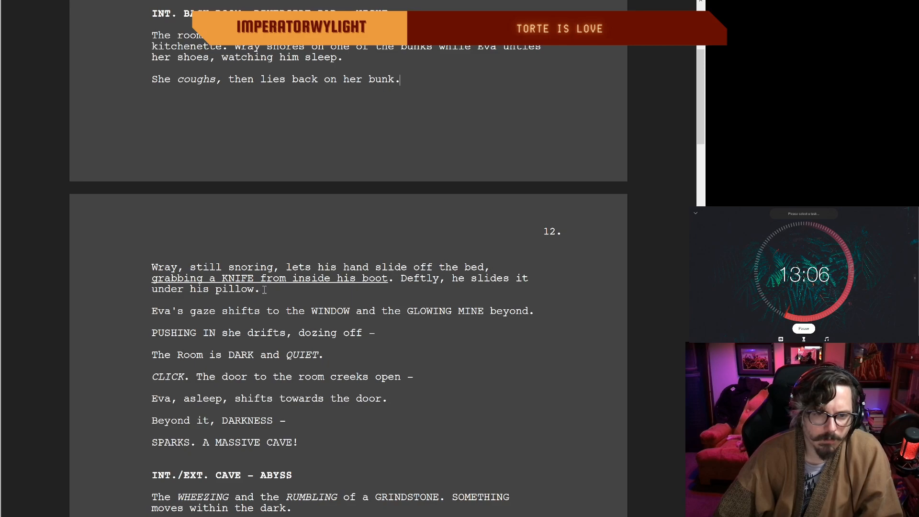
{"action": "scroll", "coordinate": [570, 319], "scroll_direction": "down", "scroll_amount": 3}
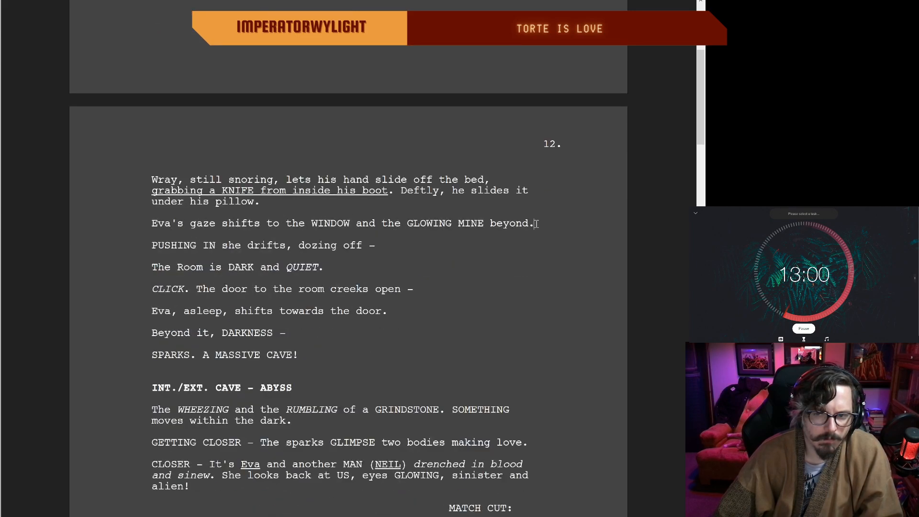
{"action": "scroll", "coordinate": [536, 223], "scroll_direction": "down", "scroll_amount": 2}
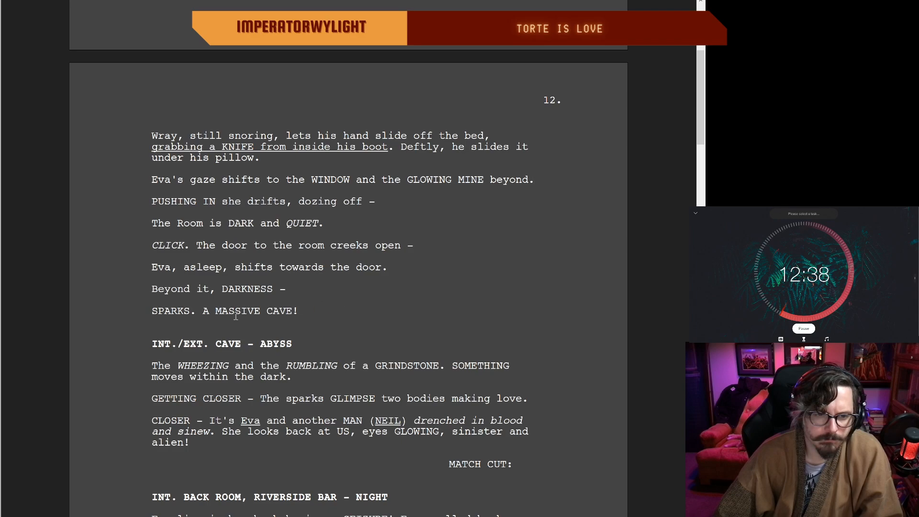
{"action": "left_click_drag", "start_coordinate": [261, 310], "coordinate": [226, 311]}
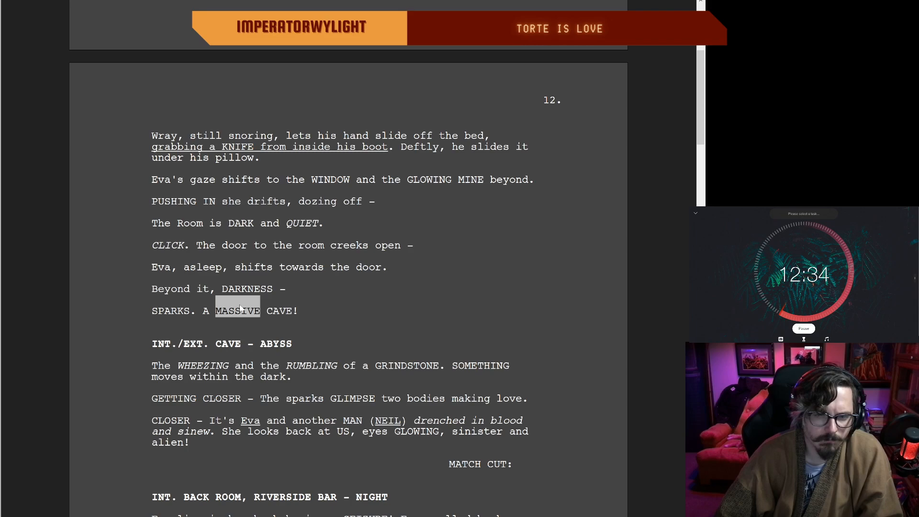
{"action": "double_click", "coordinate": [316, 311]}
{"action": "scroll", "coordinate": [297, 292], "scroll_direction": "down", "scroll_amount": 2}
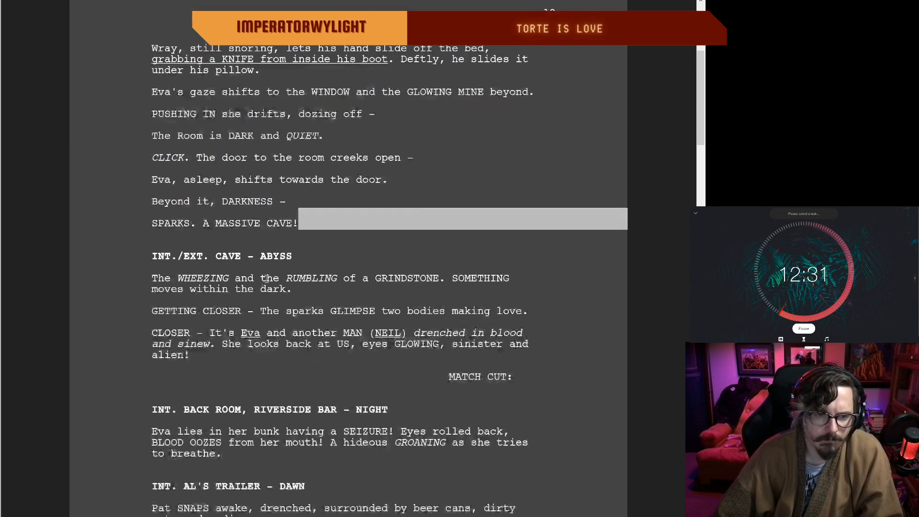
{"action": "left_click", "coordinate": [195, 219]}
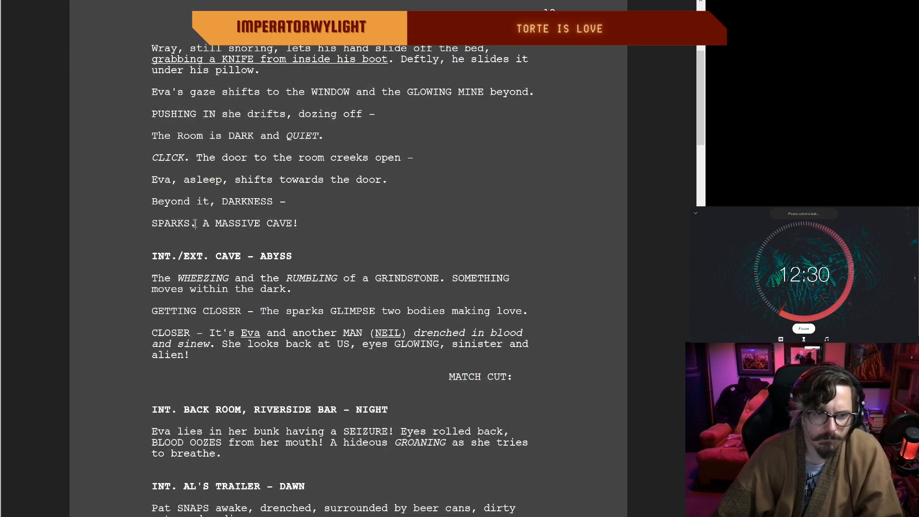
{"action": "key", "text": "BackSpace"}
{"action": "type", "text": "!"}
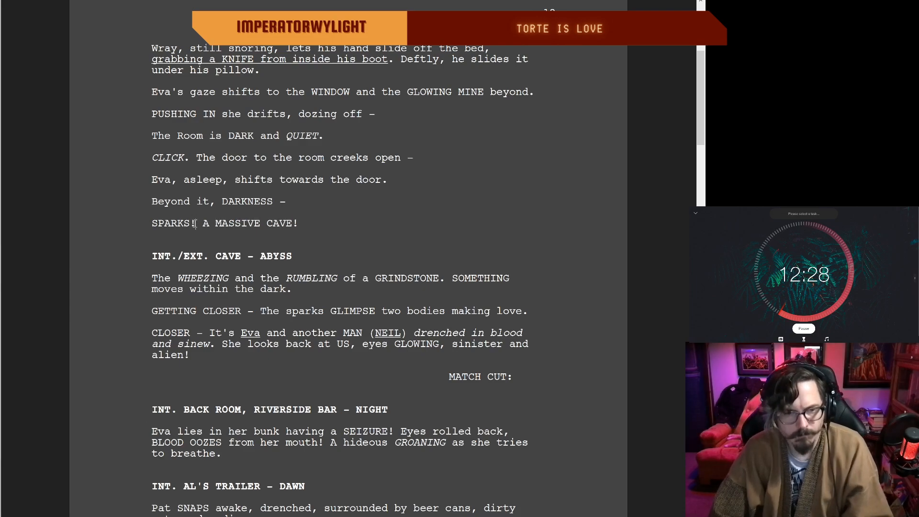
Step: Drop the opening "The" from the first line of the cave scene and add "is building" after "GRINDSTONE"
{"action": "left_click", "coordinate": [326, 227]}
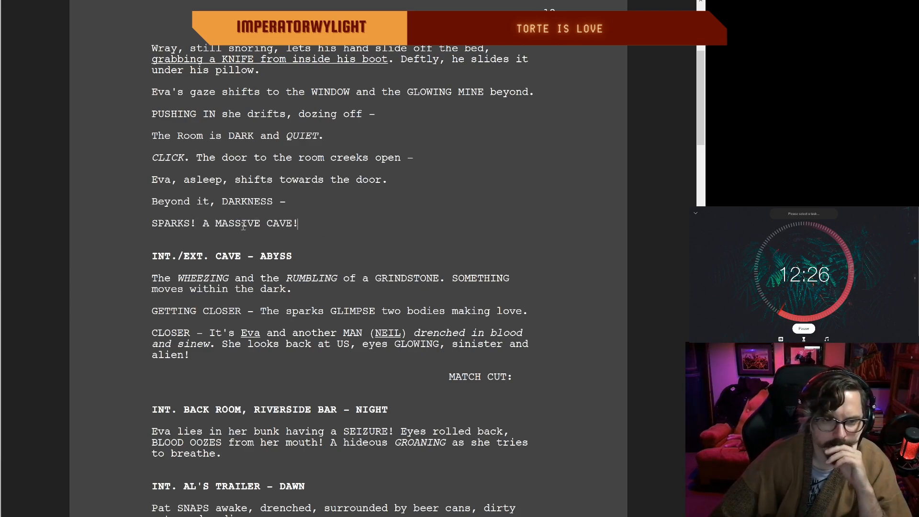
{"action": "scroll", "coordinate": [182, 256], "scroll_direction": "down", "scroll_amount": 1}
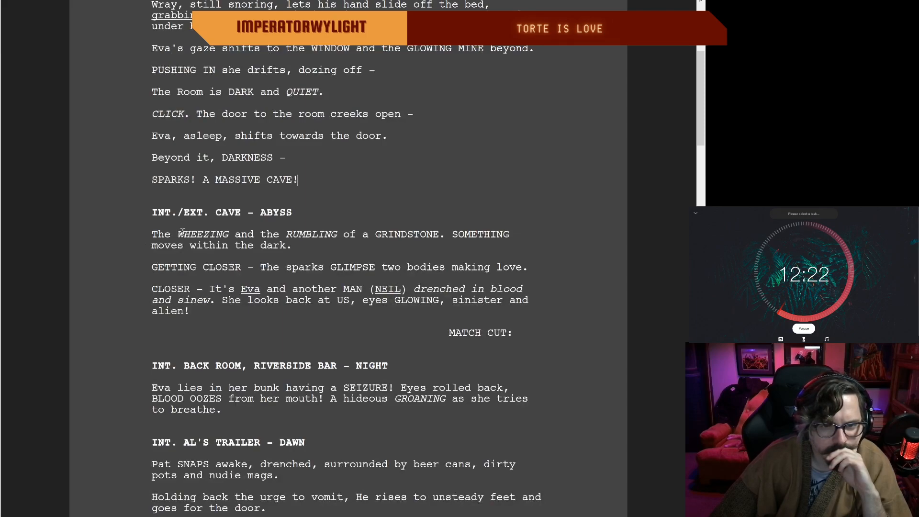
{"action": "left_click_drag", "start_coordinate": [173, 234], "coordinate": [129, 234]}
{"action": "key", "text": "BackSpace"}
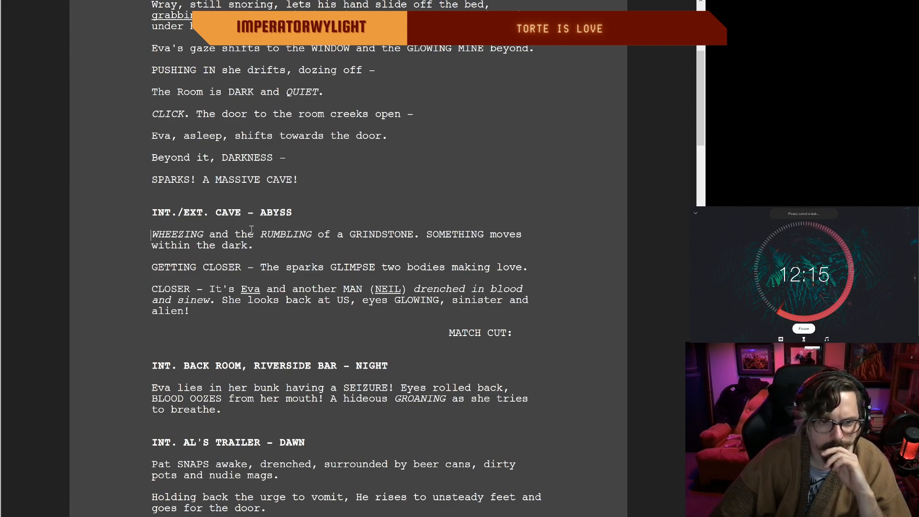
{"action": "left_click", "coordinate": [414, 235]}
{"action": "type", "text": "is building"}
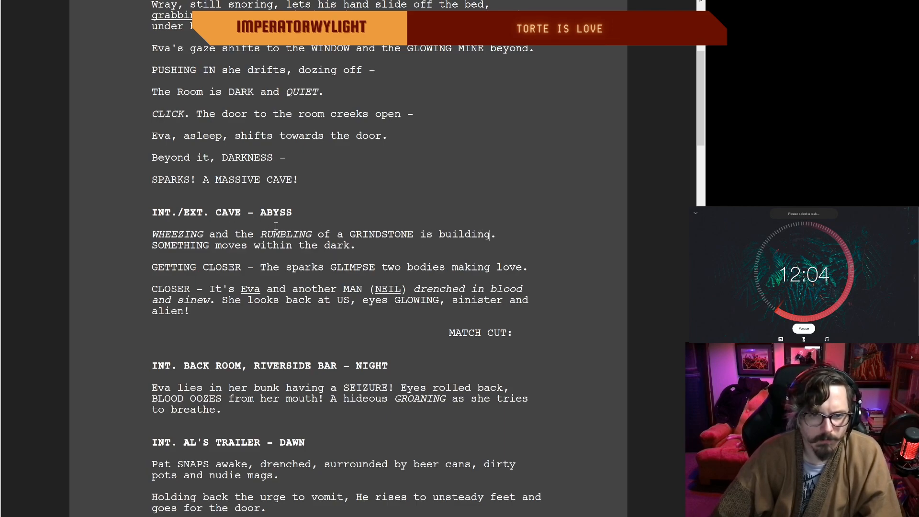
Step: Restore "The" before "WHEEZING" at the start of the cave scene's description
{"action": "left_click", "coordinate": [149, 234]}
{"action": "type", "text": "The"}
{"action": "key", "text": "BackSpace"}
{"action": "key", "text": "BackSpace"}
{"action": "key", "text": "BackSpace"}
{"action": "key", "text": "BackSpace"}
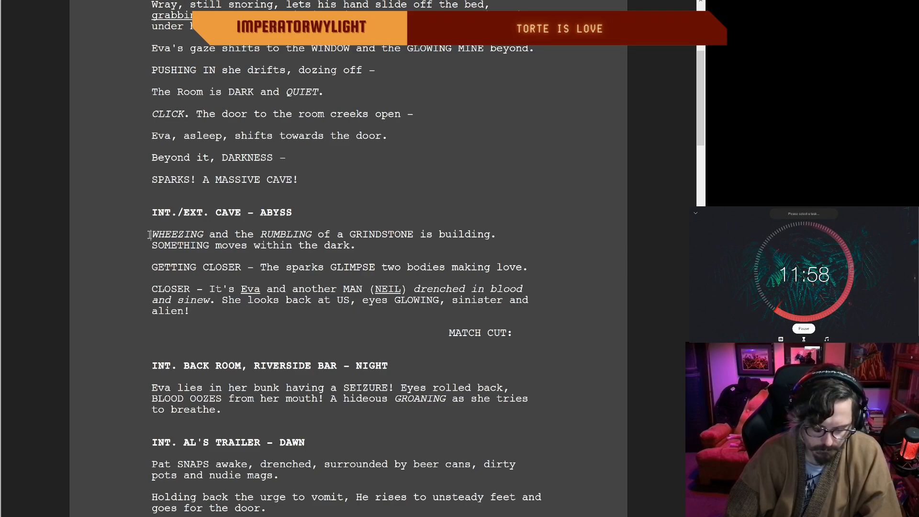
{"action": "type", "text": "The"}
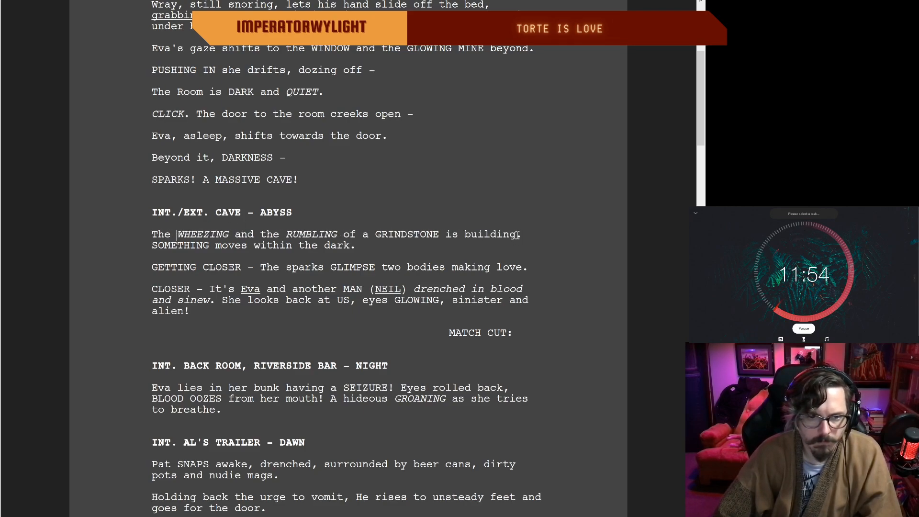
{"action": "left_click", "coordinate": [349, 246]}
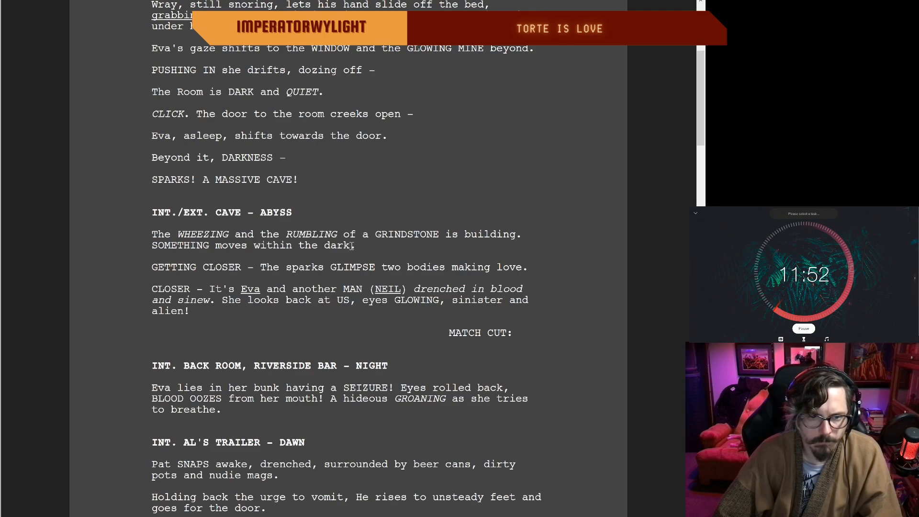
Step: Shorten "GETTING CLOSER" to "CLOSER" and change the following paragraph's opening to "EVEN CLOSER" in the cave scene
{"action": "left_click_drag", "start_coordinate": [203, 268], "coordinate": [153, 267]}
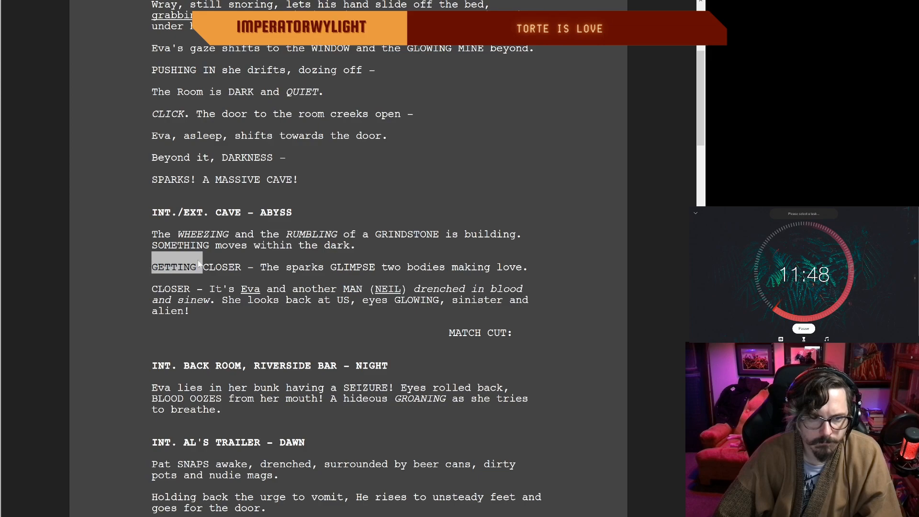
{"action": "left_click", "coordinate": [220, 265]}
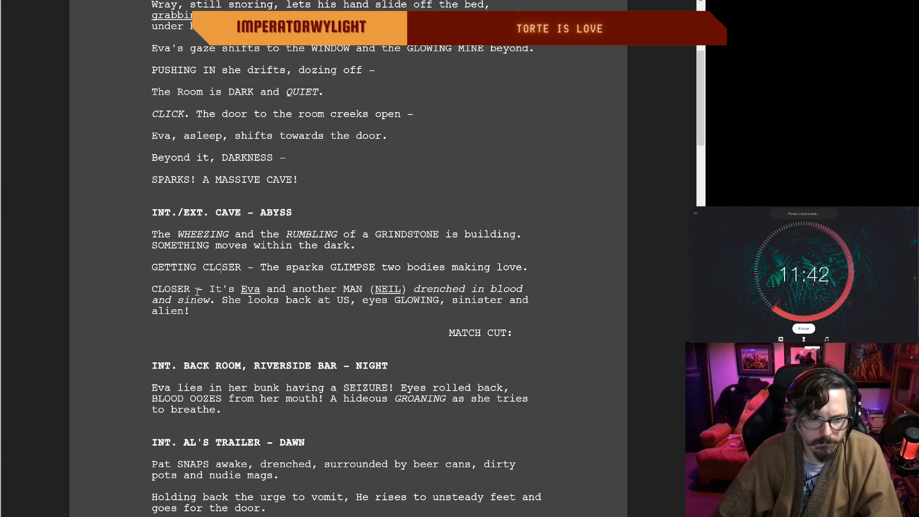
{"action": "left_click_drag", "start_coordinate": [203, 266], "coordinate": [155, 266]}
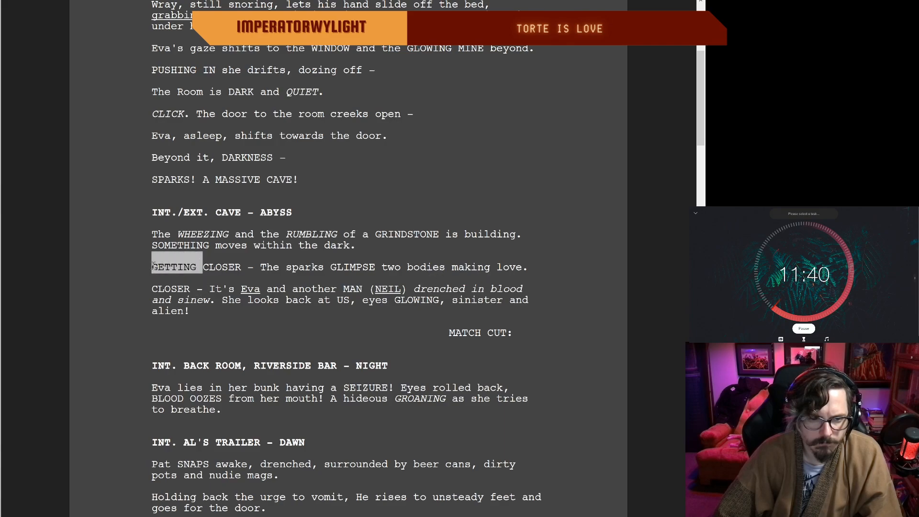
{"action": "key", "text": "BackSpace"}
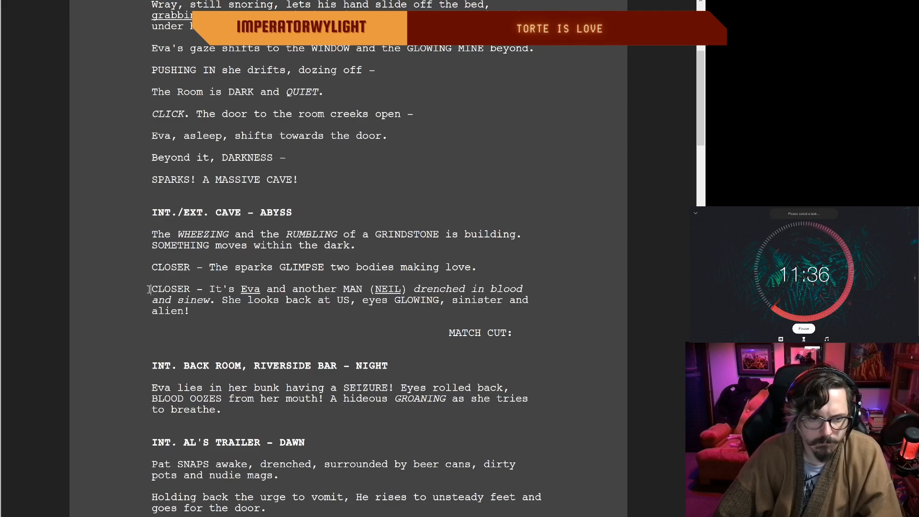
{"action": "type", "text": "E"}
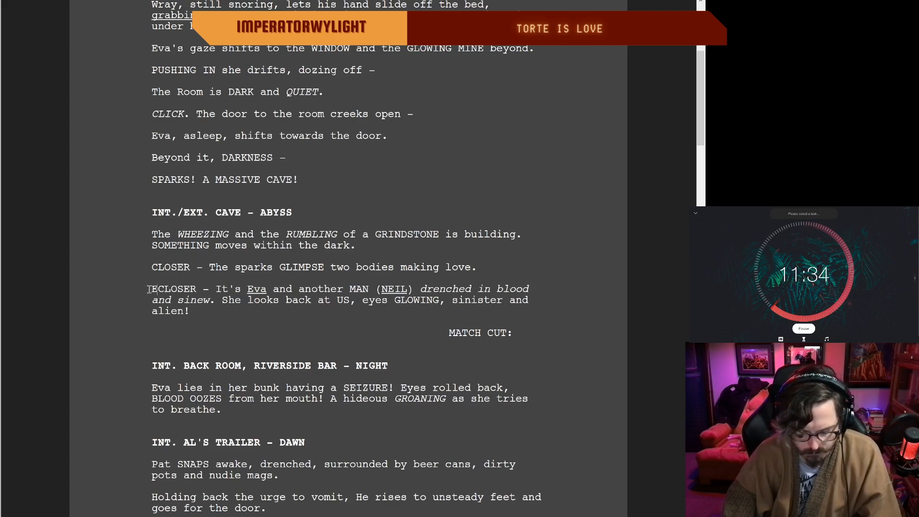
{"action": "type", "text": "VEN"}
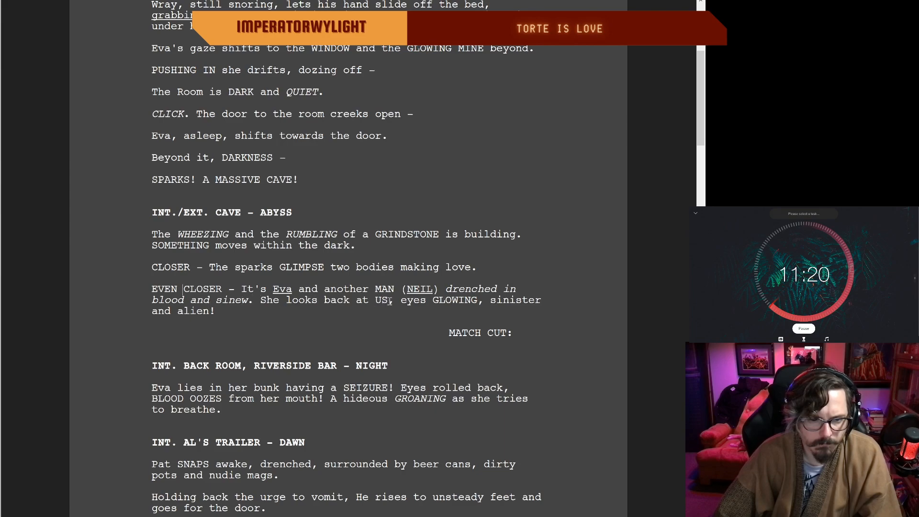
Step: Change "She looks back at US" to "She looks to US" in the EVEN CLOSER paragraph
{"action": "left_click_drag", "start_coordinate": [368, 303], "coordinate": [322, 305]}
{"action": "left_click", "coordinate": [322, 304]}
{"action": "key", "text": "BackSpace"}
{"action": "type", "text": "to"}
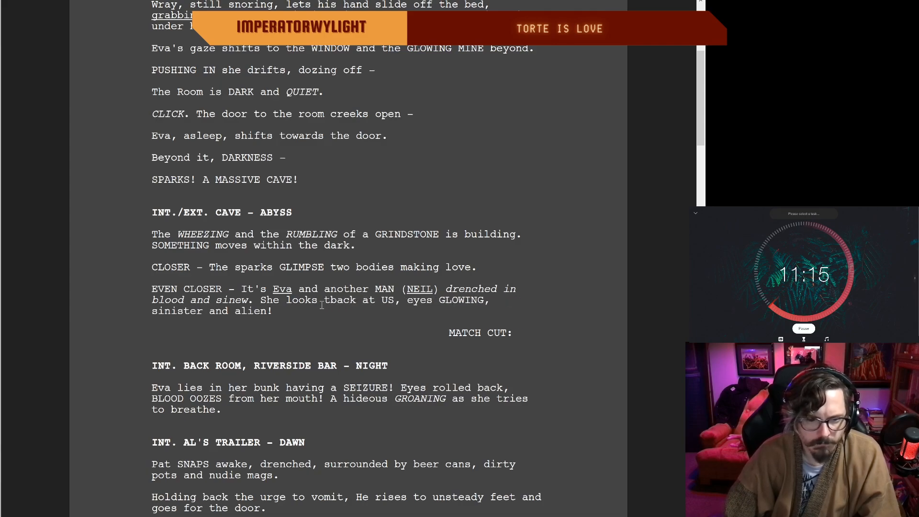
{"action": "left_click_drag", "start_coordinate": [387, 302], "coordinate": [338, 299]}
{"action": "key", "text": "BackSpace"}
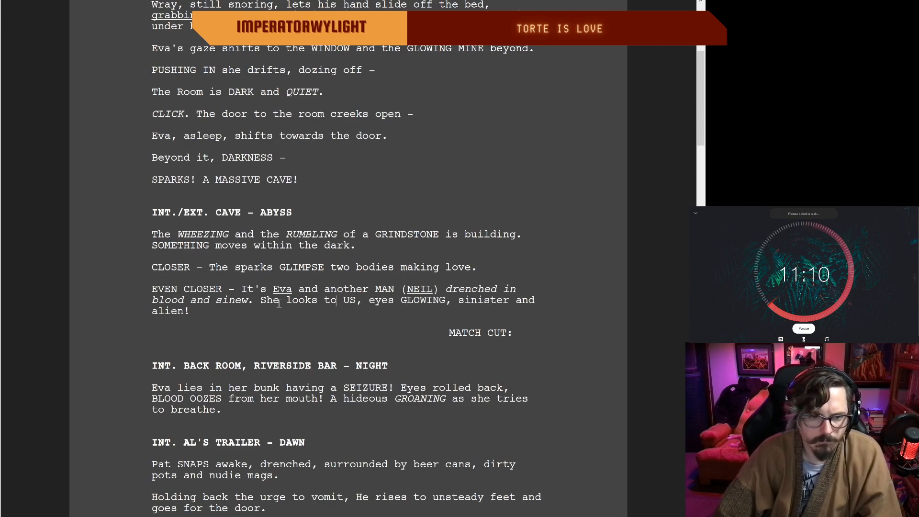
Step: Replace "to" with "at" so Eva's action reads "She looks at US"
{"action": "left_click", "coordinate": [242, 311]}
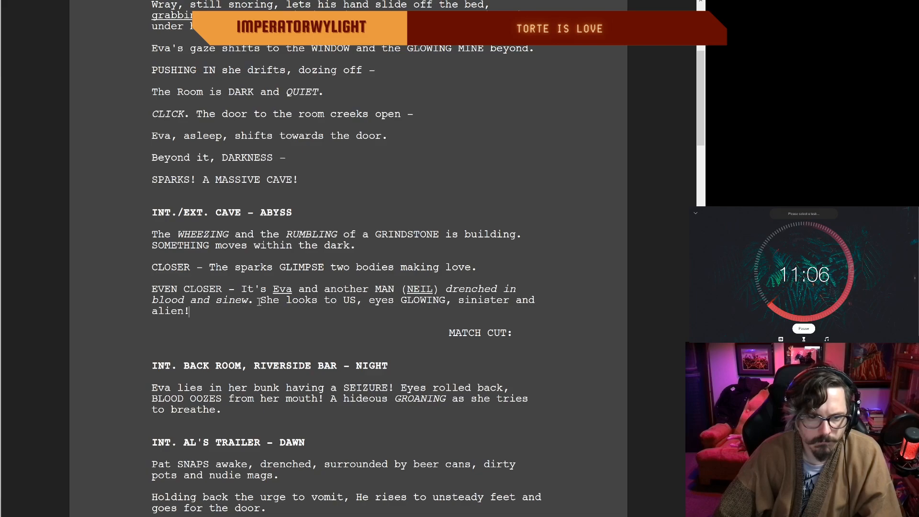
{"action": "left_click", "coordinate": [336, 300]}
{"action": "key", "text": "BackSpace"}
{"action": "key", "text": "BackSpace"}
{"action": "type", "text": "at"}
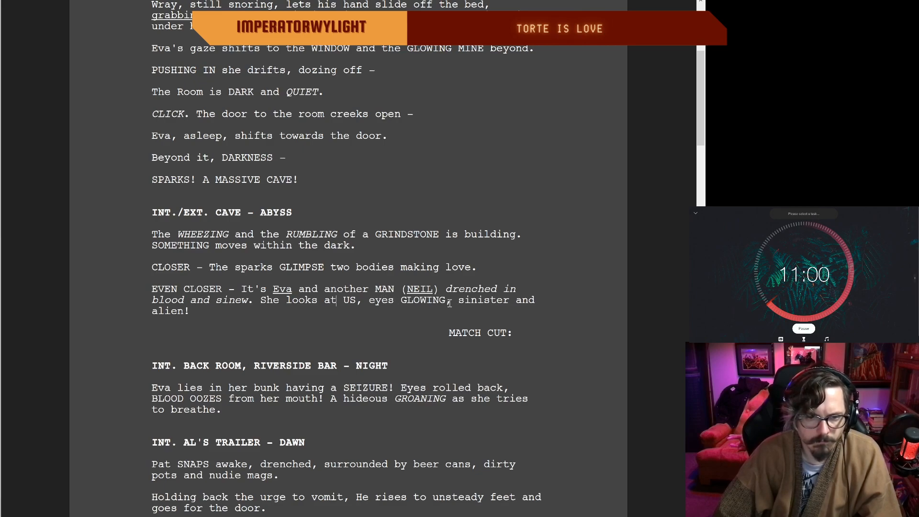
Step: Move "GLOWING" to the end of the sentence about Eva's eyes so it reads "eyes sinister and alien, GLOWING!"
{"action": "left_click_drag", "start_coordinate": [452, 301], "coordinate": [399, 297]}
{"action": "key", "text": "BackSpace"}
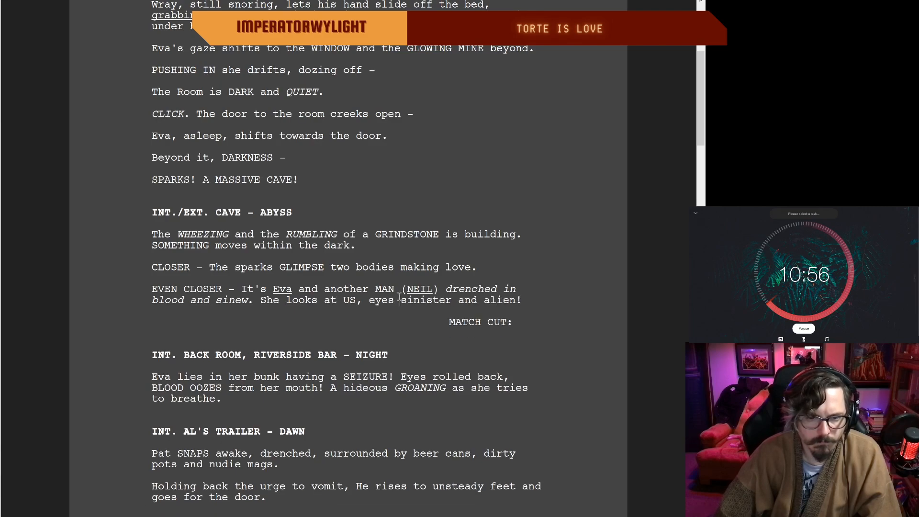
{"action": "left_click", "coordinate": [516, 301]}
{"action": "type", "text": ", GLOW"}
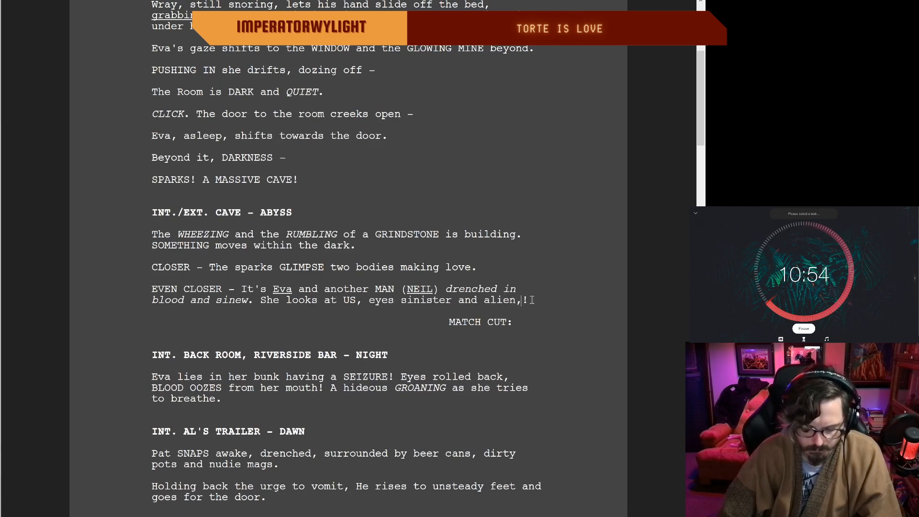
{"action": "type", "text": "ING"}
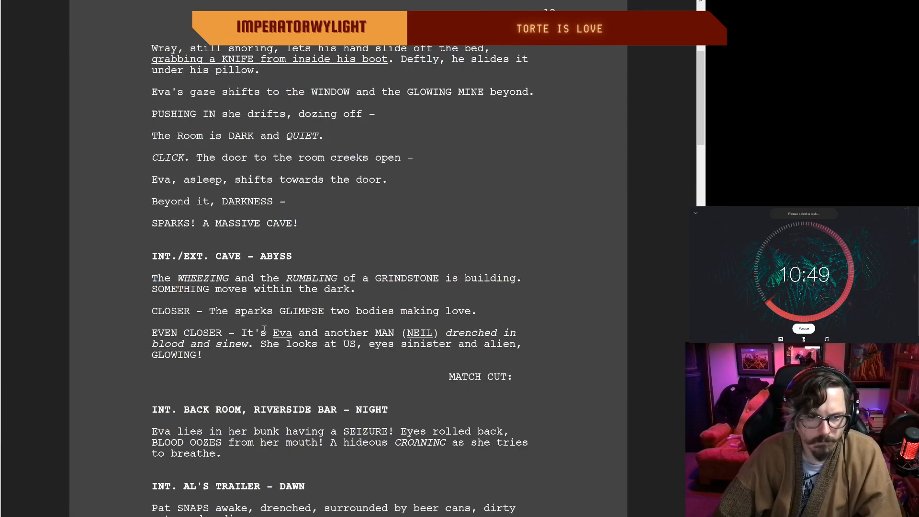
Step: Replace "lies in her bunk having a" with "spasms from a" in Eva's seizure description after the match cut
{"action": "scroll", "coordinate": [527, 338], "scroll_direction": "down", "scroll_amount": 4}
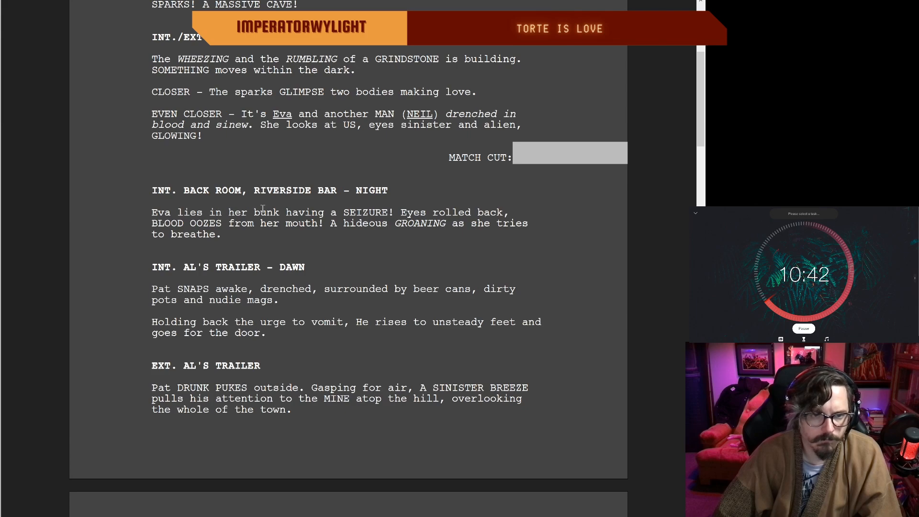
{"action": "left_click_drag", "start_coordinate": [337, 214], "coordinate": [178, 219]}
{"action": "key", "text": "BackSpace"}
{"action": "type", "text": "spawms"}
{"action": "key", "text": "BackSpace"}
{"action": "key", "text": "BackSpace"}
{"action": "key", "text": "BackSpace"}
{"action": "type", "text": "sms from a"}
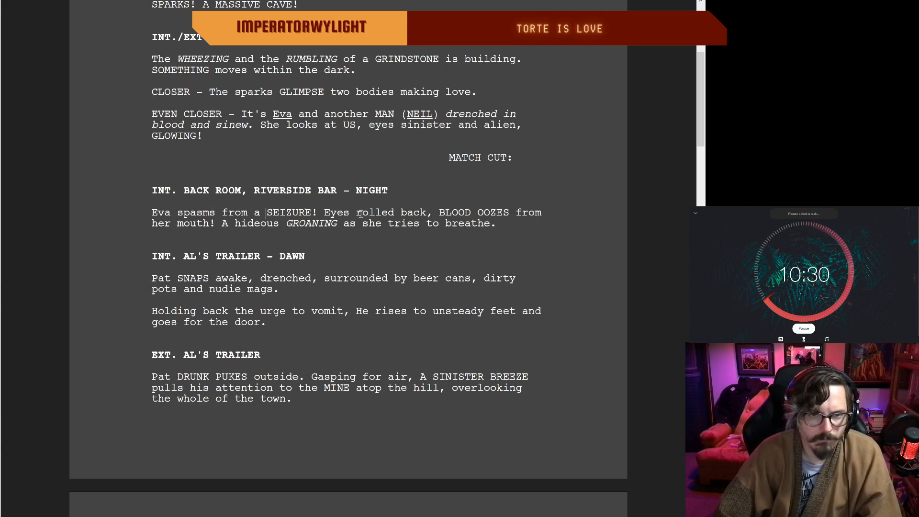
Step: Change "BLOOD OOZES" to "BLOOD OOZING" in Eva's seizure description
{"action": "left_click", "coordinate": [505, 212]}
{"action": "key", "text": "BackSpace"}
{"action": "key", "text": "BackSpace"}
{"action": "type", "text": "ING"}
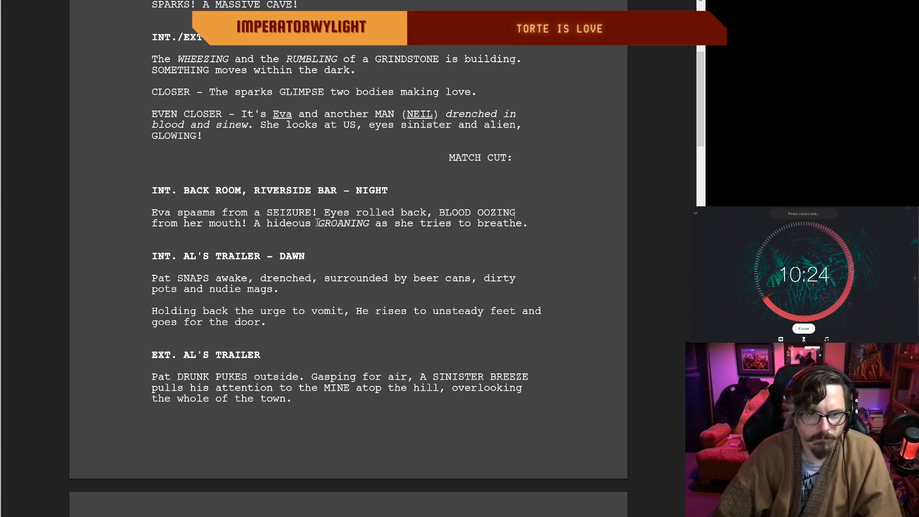
Step: Replace the ending "as she tries to breathe" with "as she gasps for air" in Eva's seizure description
{"action": "left_click_drag", "start_coordinate": [521, 223], "coordinate": [380, 224]}
{"action": "key", "text": "BackSpace"}
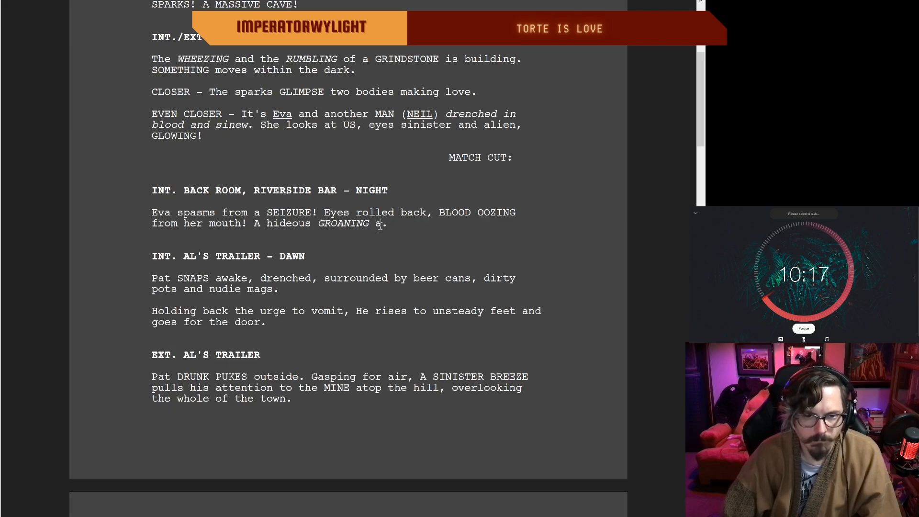
{"action": "type", "text": "s she gasps "}
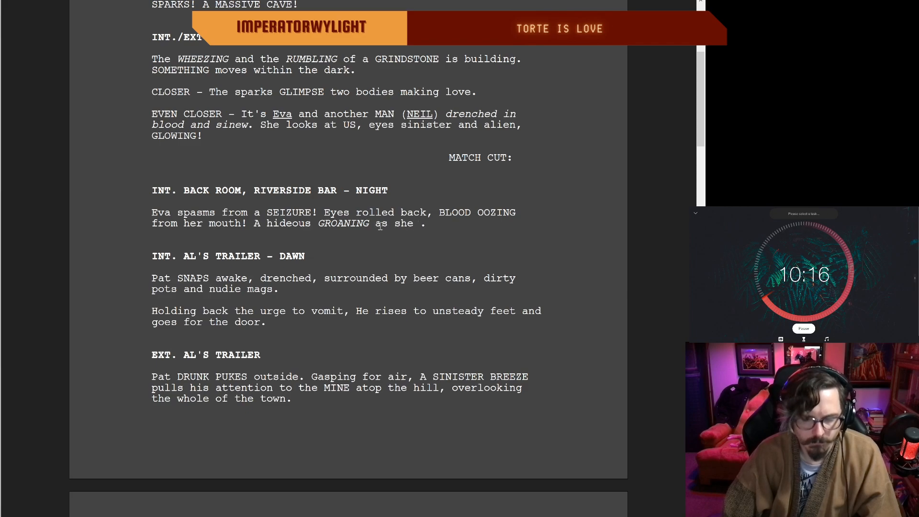
{"action": "type", "text": "for air"}
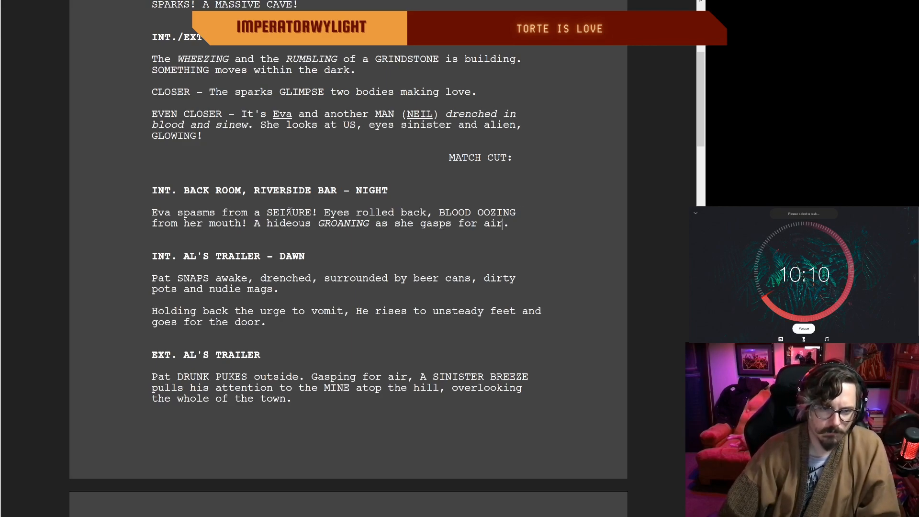
Step: Put "OOZING" in lowercase so the phrase reads "BLOOD oozing from her mouth!"
{"action": "scroll", "coordinate": [398, 212], "scroll_direction": "down", "scroll_amount": 1}
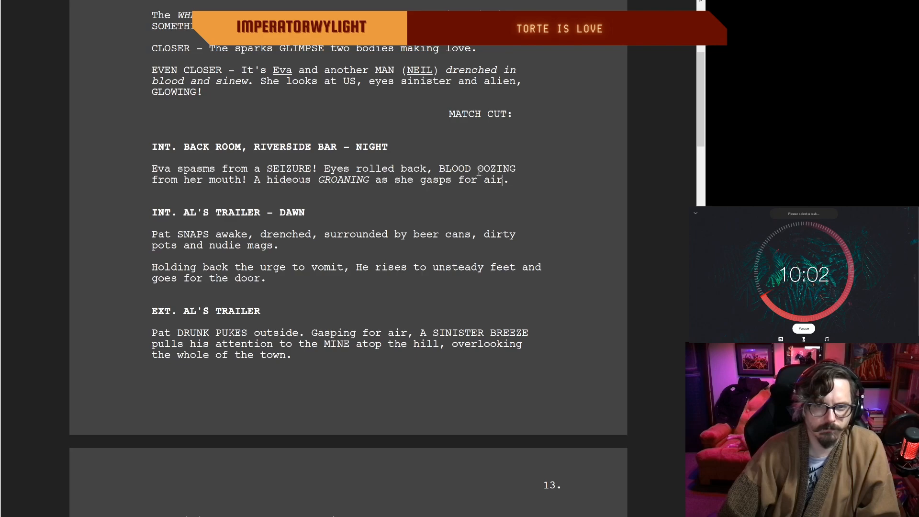
{"action": "left_click", "coordinate": [518, 169]}
{"action": "key", "text": "BackSpace"}
{"action": "key", "text": "BackSpace"}
{"action": "key", "text": "BackSpace"}
{"action": "key", "text": "BackSpace"}
{"action": "key", "text": "BackSpace"}
{"action": "key", "text": "BackSpace"}
{"action": "type", "text": "oosing"}
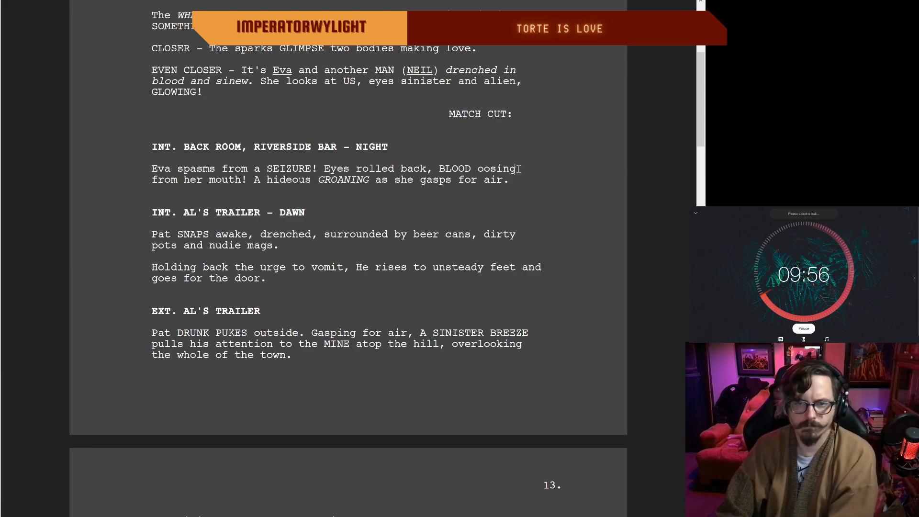
{"action": "left_click", "coordinate": [496, 168]}
{"action": "key", "text": "BackSpace"}
{"action": "type", "text": "z"}
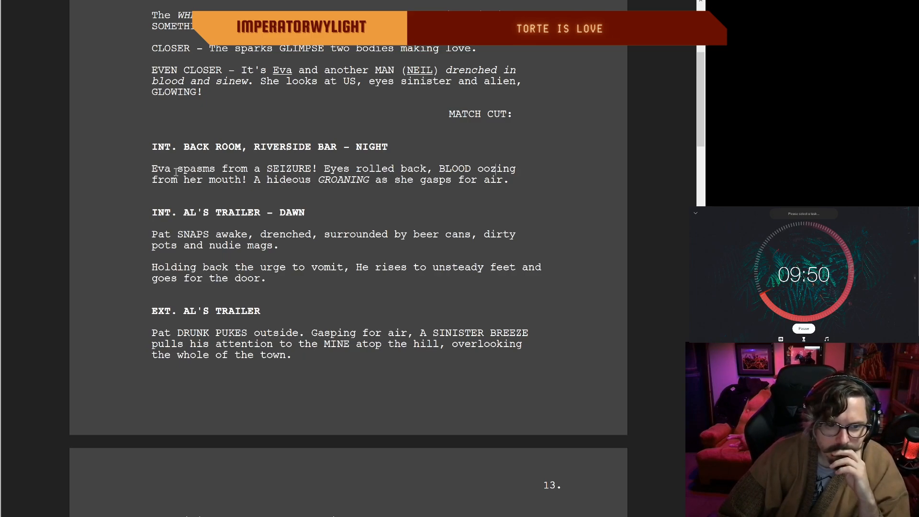
Step: Remove "– NIGHT" from the Riverside Bar back room scene heading that follows the match cut
{"action": "scroll", "coordinate": [248, 143], "scroll_direction": "down", "scroll_amount": 2}
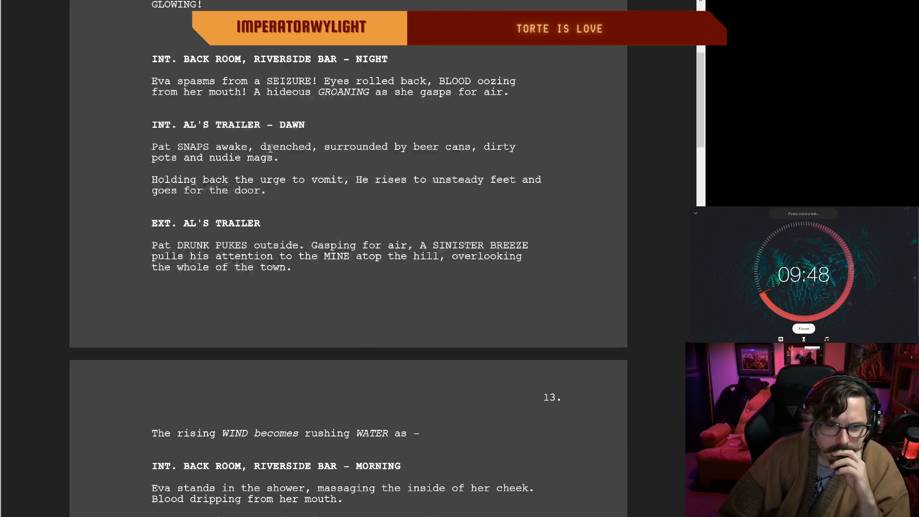
{"action": "scroll", "coordinate": [271, 148], "scroll_direction": "up", "scroll_amount": 5}
{"action": "scroll", "coordinate": [270, 148], "scroll_direction": "up", "scroll_amount": 8}
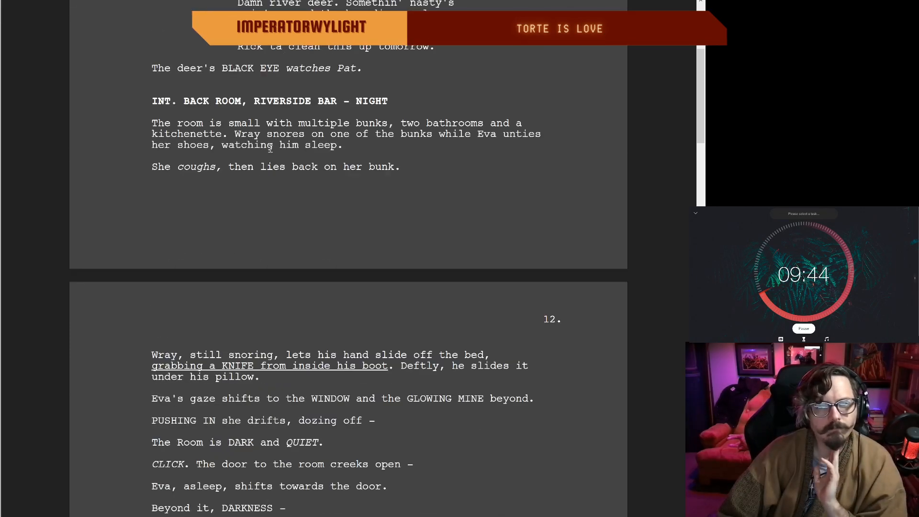
{"action": "scroll", "coordinate": [271, 149], "scroll_direction": "down", "scroll_amount": 6}
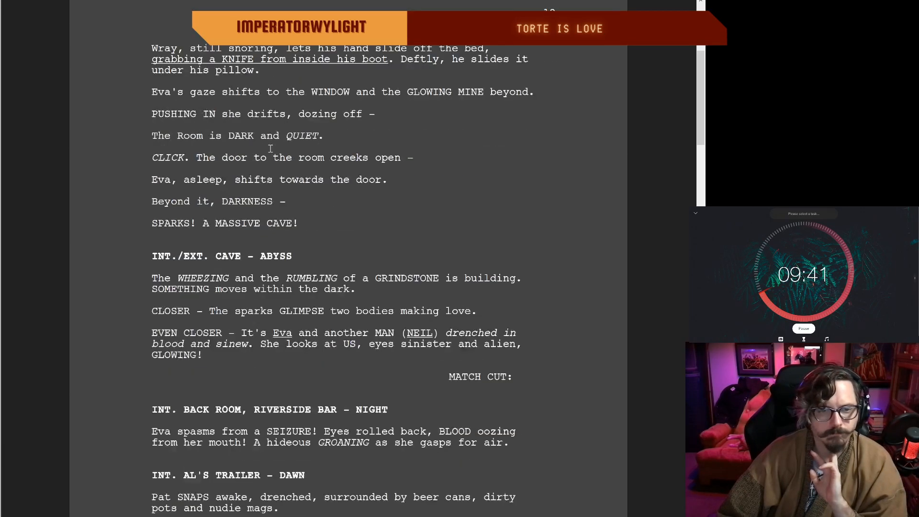
{"action": "scroll", "coordinate": [271, 149], "scroll_direction": "down", "scroll_amount": 3}
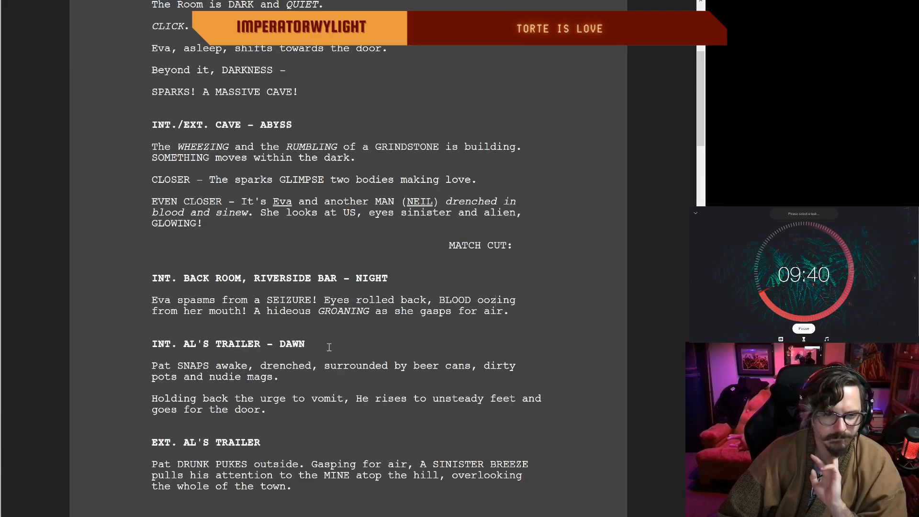
{"action": "scroll", "coordinate": [329, 346], "scroll_direction": "down", "scroll_amount": 2}
{"action": "left_click_drag", "start_coordinate": [398, 189], "coordinate": [346, 187]}
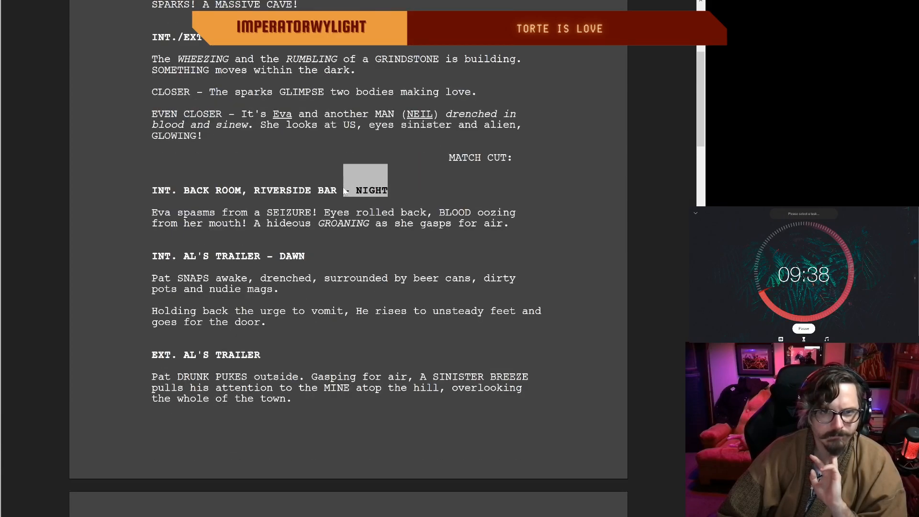
{"action": "key", "text": "BackSpace"}
{"action": "scroll", "coordinate": [344, 188], "scroll_direction": "down", "scroll_amount": 1}
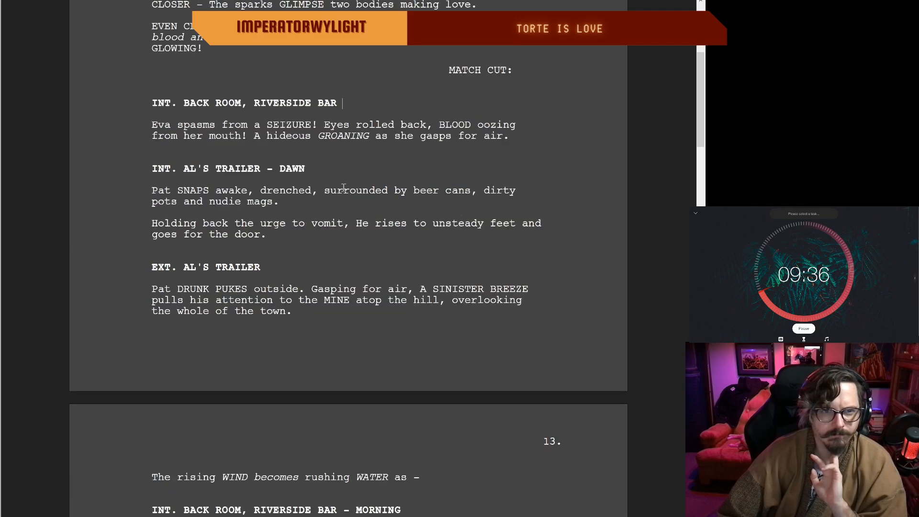
Step: Shorten "GROANING" to "GROAN" in Eva's seizure description
{"action": "scroll", "coordinate": [346, 189], "scroll_direction": "up", "scroll_amount": 2}
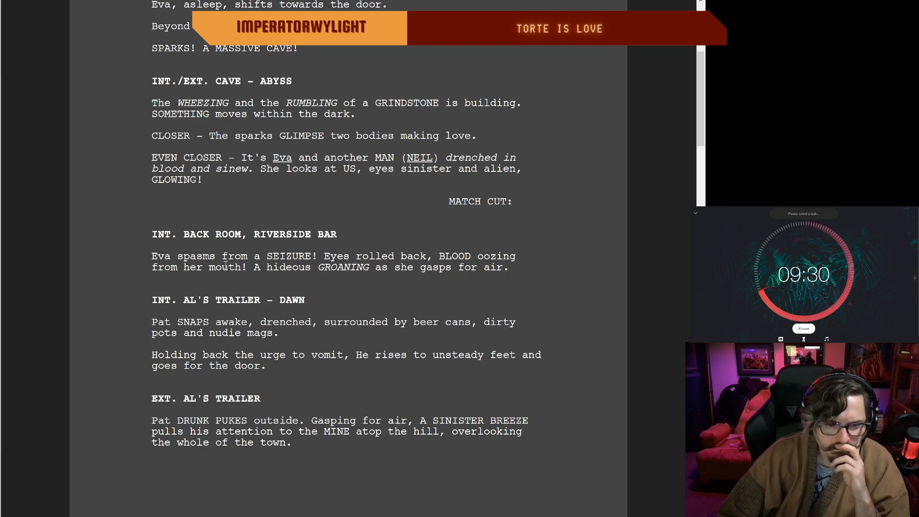
{"action": "left_click", "coordinate": [368, 268]}
{"action": "key", "text": "BackSpace"}
{"action": "key", "text": "BackSpace"}
{"action": "key", "text": "BackSpace"}
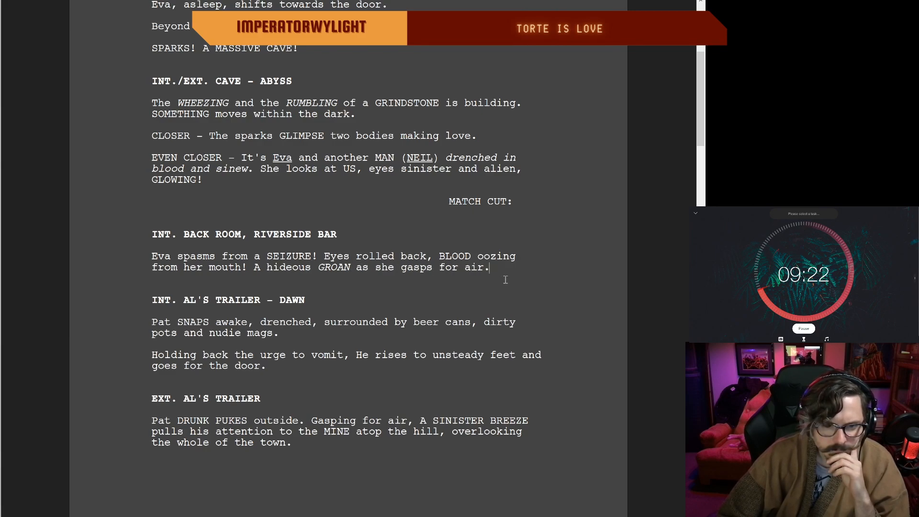
Step: Rewrite Pat's waking line in Al's trailer to read "drenched in sweat and surrounded by nudies and beer cans."
{"action": "scroll", "coordinate": [498, 280], "scroll_direction": "down", "scroll_amount": 2}
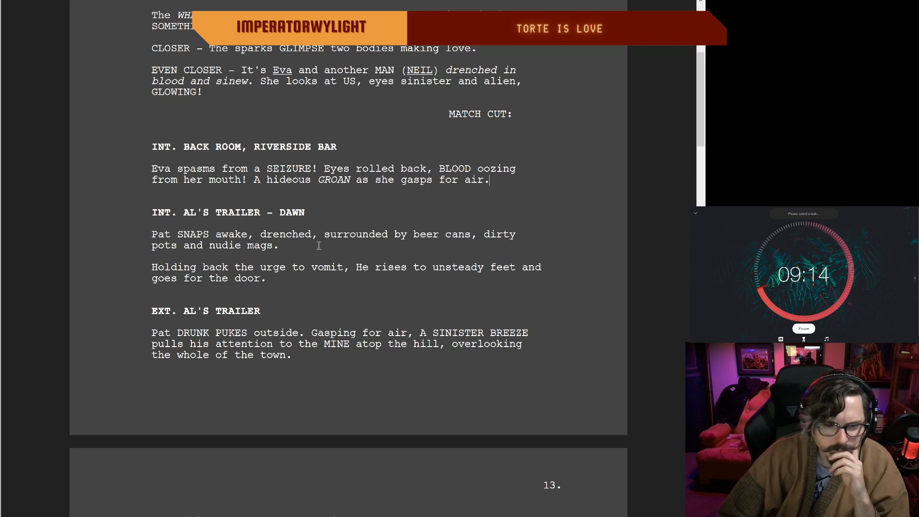
{"action": "left_click_drag", "start_coordinate": [279, 246], "coordinate": [321, 238]}
{"action": "key", "text": "BackSpace"}
{"action": "key", "text": "BackSpace"}
{"action": "key", "text": "BackSpace"}
{"action": "type", "text": "in sweat and surrounded by"}
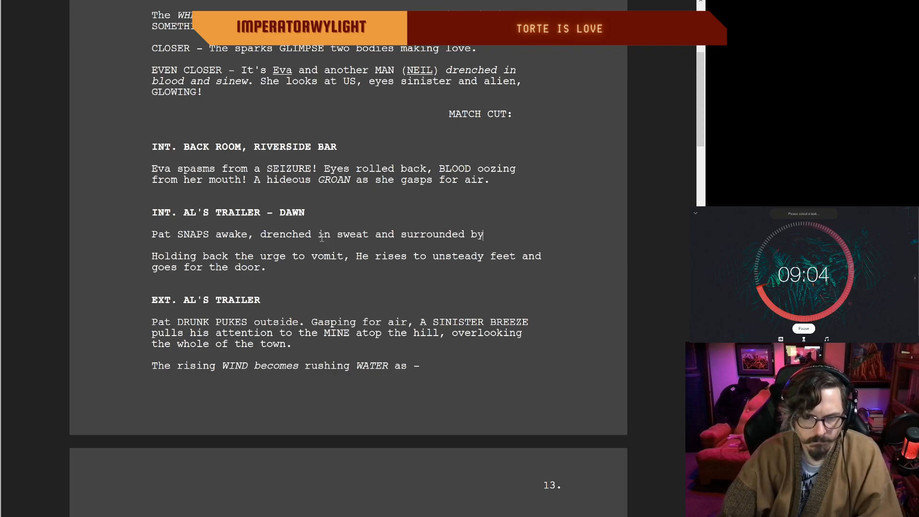
{"action": "type", "text": "u nudie"}
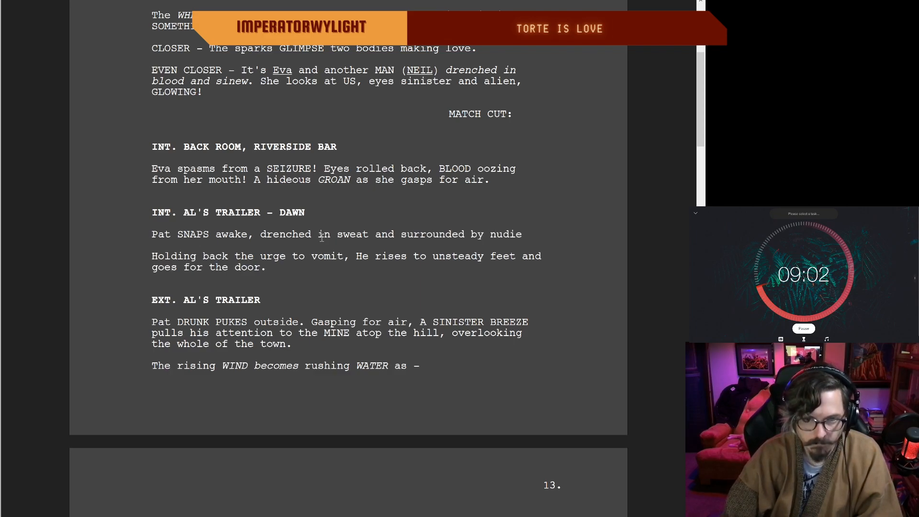
{"action": "type", "text": "s and beer cans."}
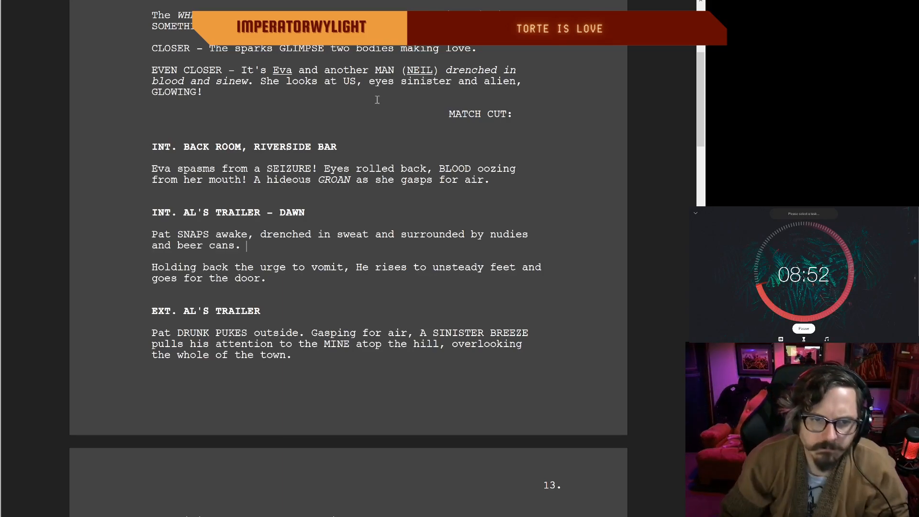
Step: Replace "and" with a comma after "drenched in sweat" in Pat's waking line
{"action": "scroll", "coordinate": [236, 263], "scroll_direction": "up", "scroll_amount": 1}
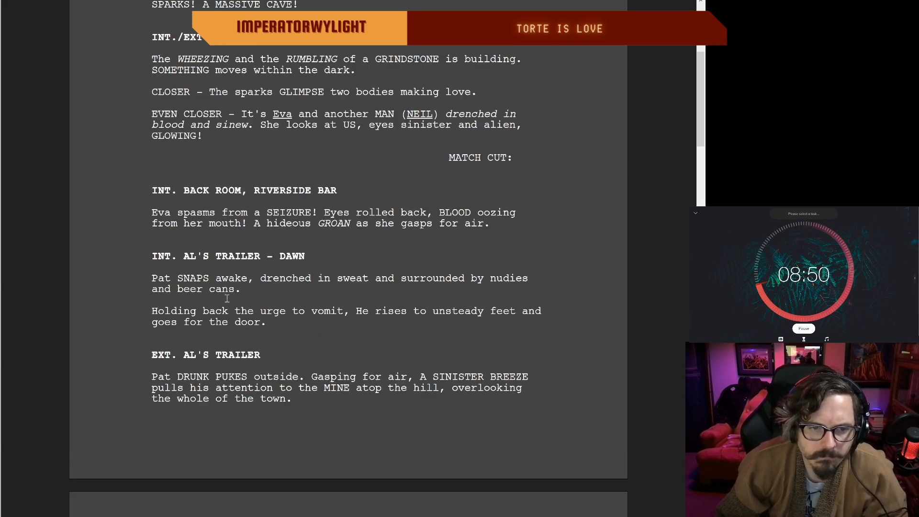
{"action": "left_click_drag", "start_coordinate": [234, 289], "coordinate": [490, 281]}
{"action": "left_click", "coordinate": [369, 275]}
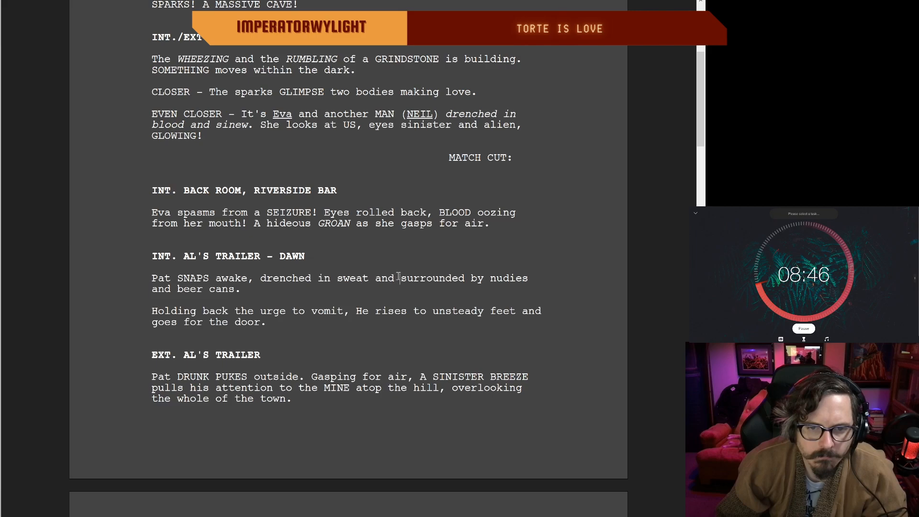
{"action": "key", "text": "BackSpace"}
{"action": "key", "text": "BackSpace"}
{"action": "key", "text": "BackSpace"}
{"action": "key", "text": "BackSpace"}
{"action": "key", "text": "BackSpace"}
{"action": "type", "text": ","}
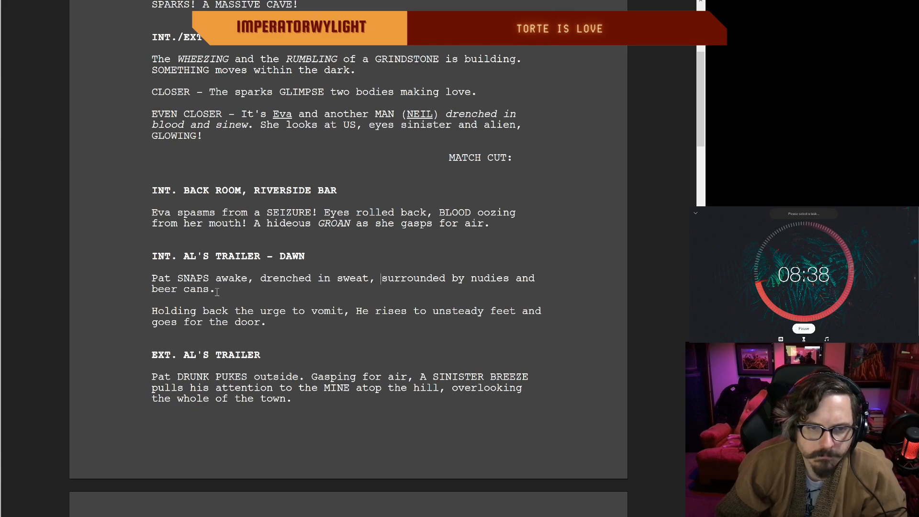
{"action": "double_click", "coordinate": [232, 290]}
{"action": "left_click", "coordinate": [196, 292]}
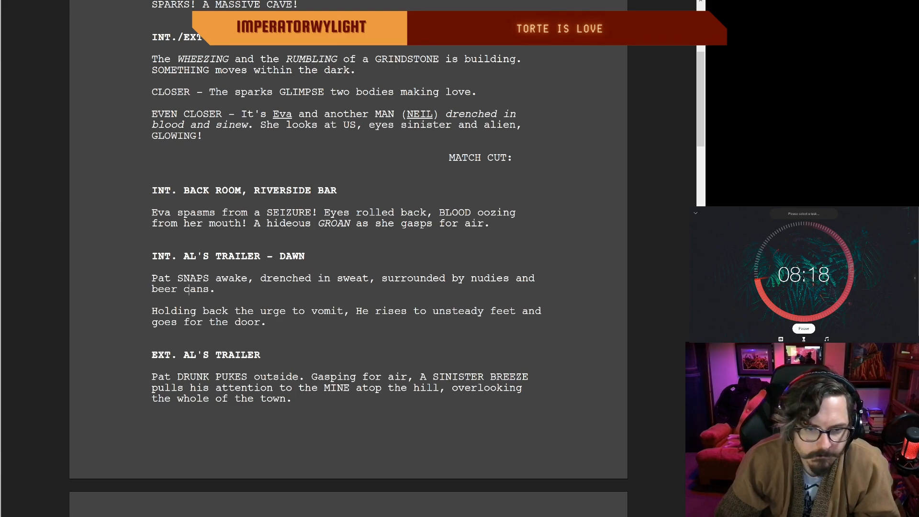
Step: Lowercase "He" to "he" in the line about Pat holding back the urge to vomit
{"action": "left_click", "coordinate": [229, 310]}
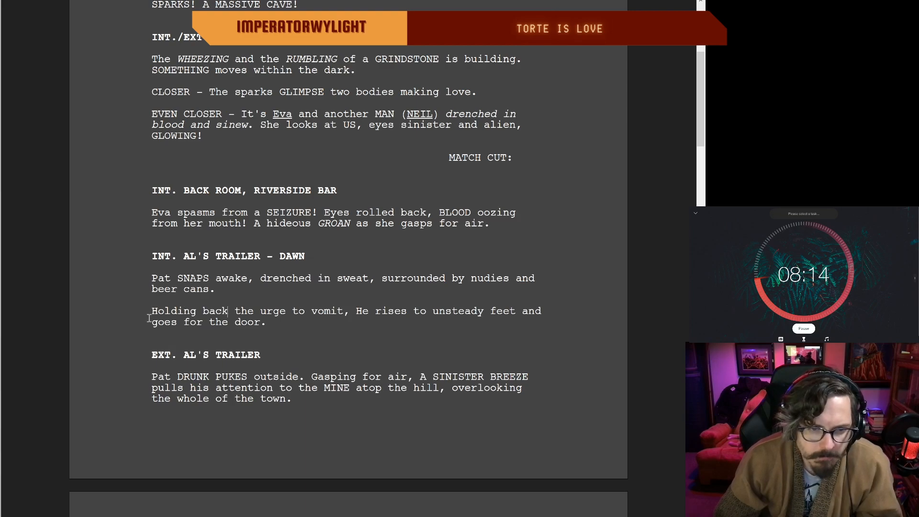
{"action": "left_click", "coordinate": [362, 310]}
{"action": "key", "text": "BackSpace"}
{"action": "type", "text": "h"}
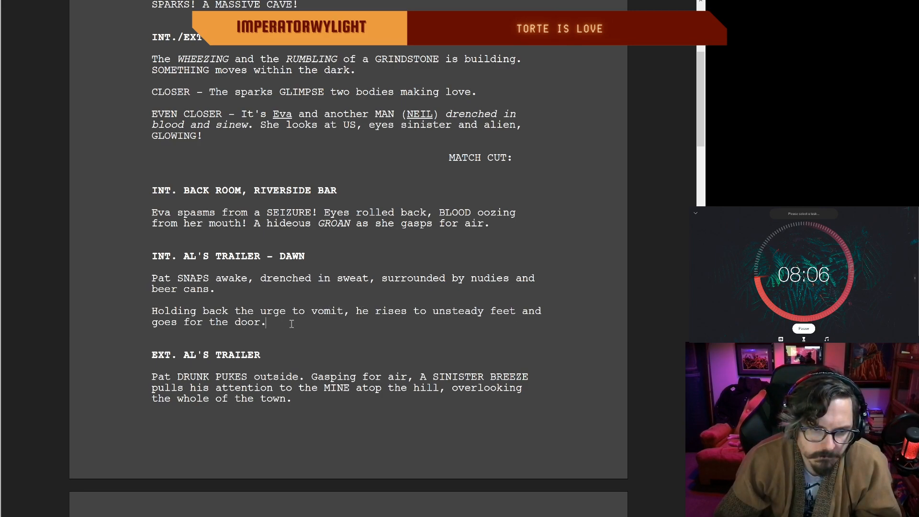
Step: Remove "DRUNK" and "Gasping for air," from Pat's description outside Al's trailer
{"action": "scroll", "coordinate": [293, 322], "scroll_direction": "down", "scroll_amount": 2}
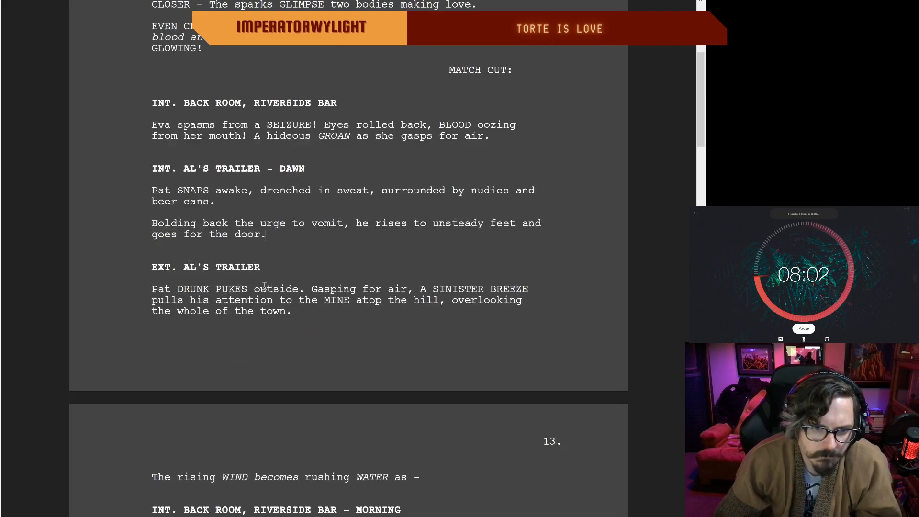
{"action": "left_click", "coordinate": [215, 288]}
{"action": "key", "text": "BackSpace"}
{"action": "key", "text": "BackSpace"}
{"action": "key", "text": "BackSpace"}
{"action": "key", "text": "BackSpace"}
{"action": "key", "text": "BackSpace"}
{"action": "key", "text": "BackSpace"}
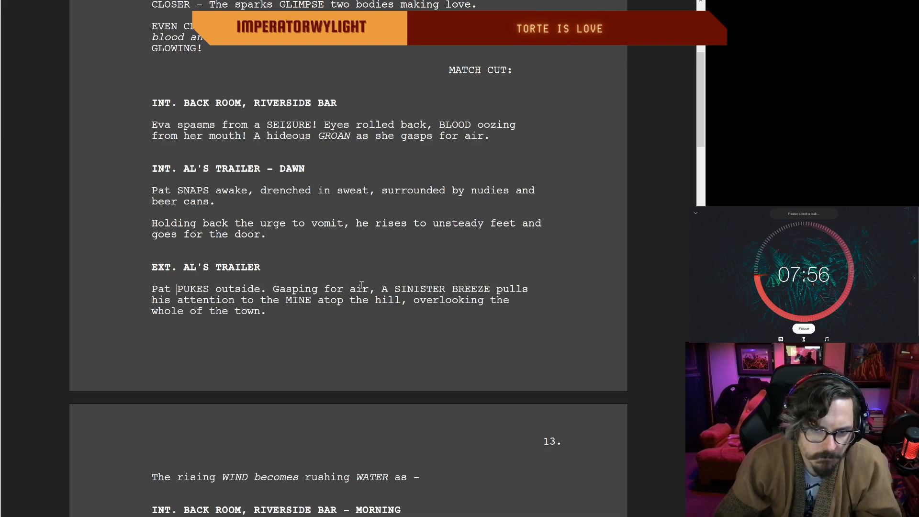
{"action": "left_click_drag", "start_coordinate": [375, 287], "coordinate": [268, 289]}
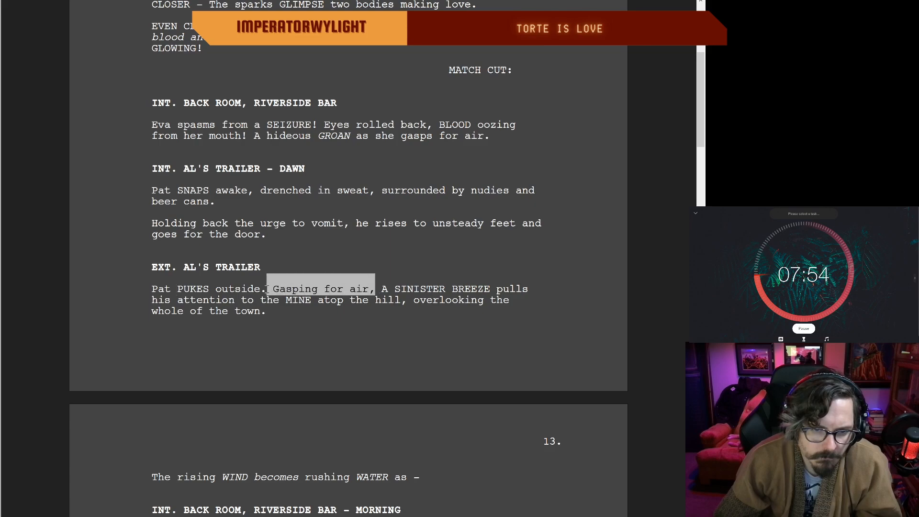
{"action": "key", "text": "BackSpace"}
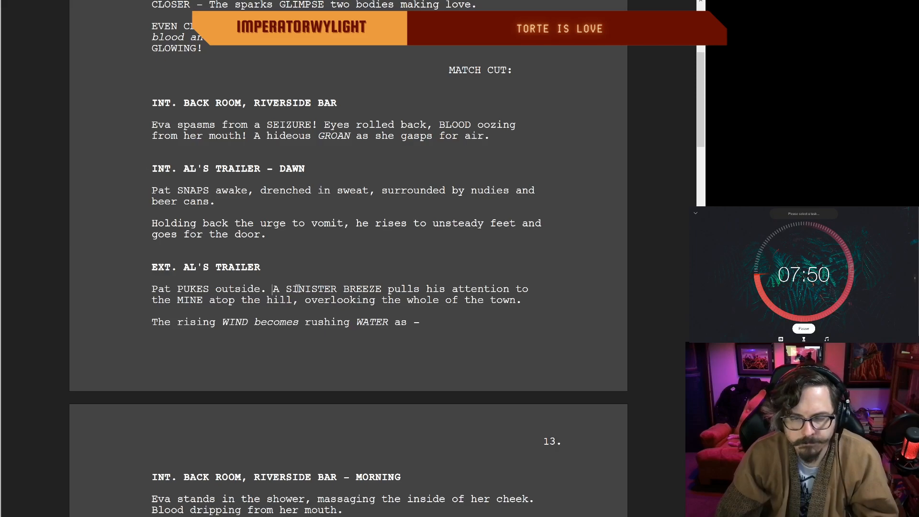
Step: Try splitting "A SINISTER BREEZE" into its own paragraph, and rejoin it to "Pat PUKES outside."
{"action": "key", "text": "BackSpace"}
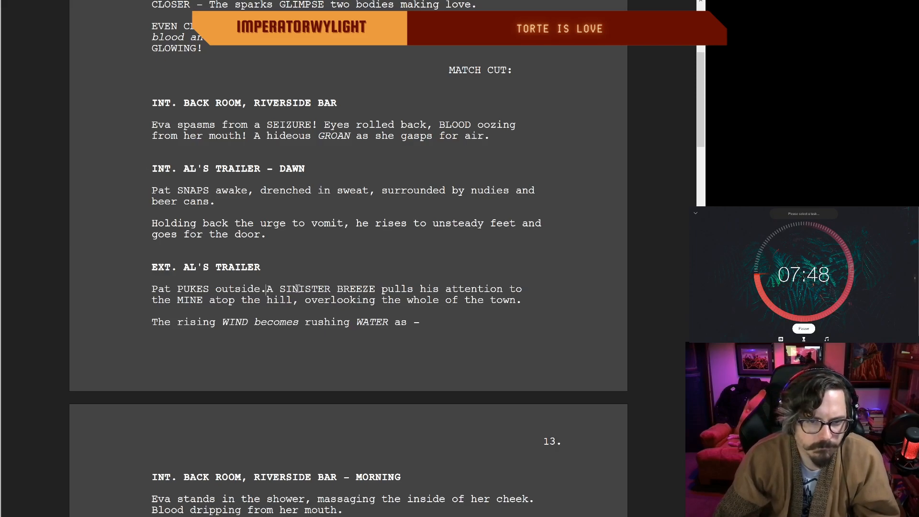
{"action": "key", "text": "Return"}
{"action": "scroll", "coordinate": [297, 288], "scroll_direction": "up", "scroll_amount": 2}
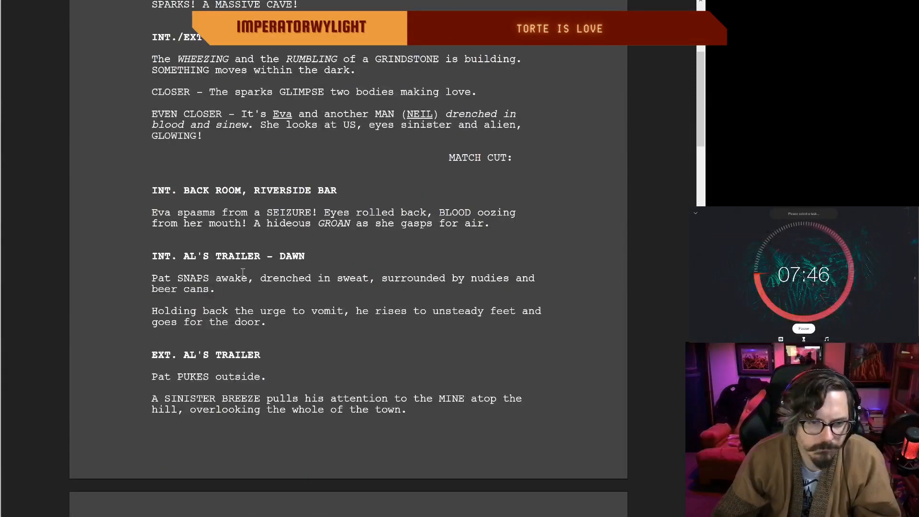
{"action": "scroll", "coordinate": [244, 276], "scroll_direction": "down", "scroll_amount": 1}
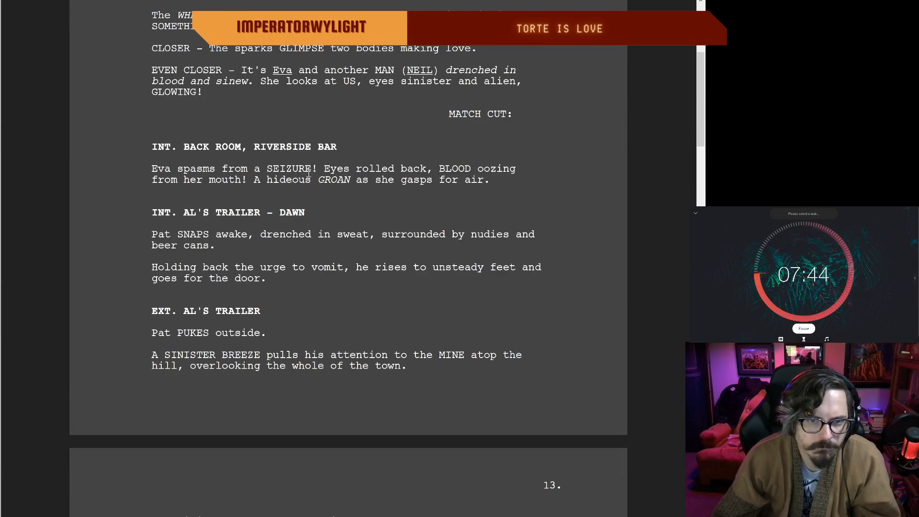
{"action": "scroll", "coordinate": [250, 261], "scroll_direction": "up", "scroll_amount": 1}
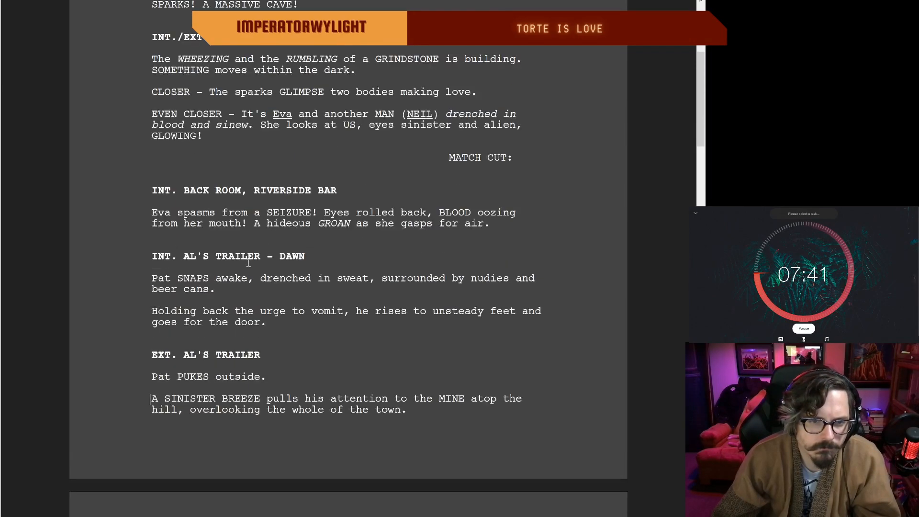
{"action": "scroll", "coordinate": [267, 323], "scroll_direction": "down", "scroll_amount": 1}
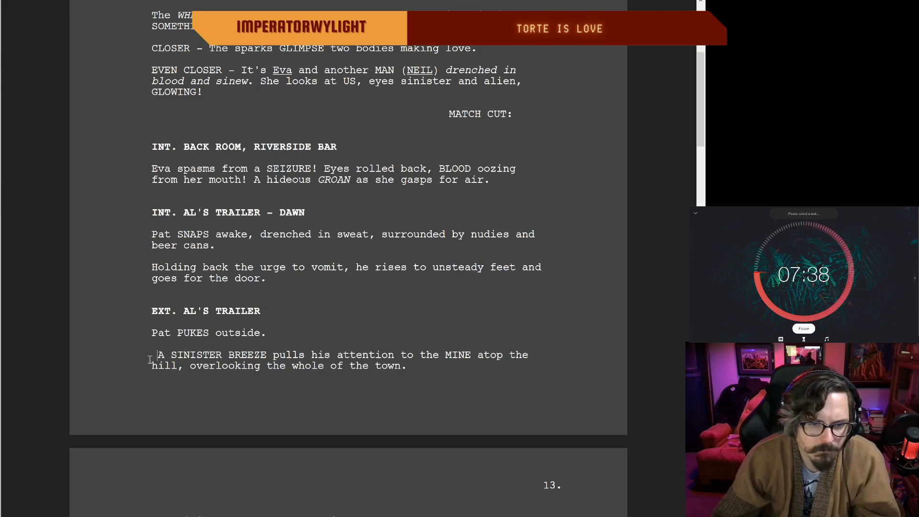
{"action": "key", "text": "BackSpace"}
{"action": "key", "text": "BackSpace"}
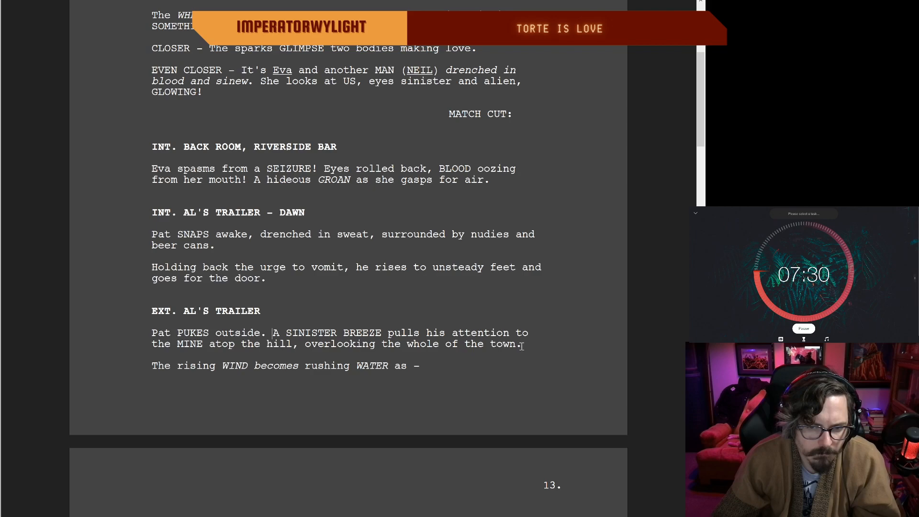
Step: Replace "pulls his attention to the" with "descends from the" in the sinister breeze sentence
{"action": "left_click_drag", "start_coordinate": [521, 346], "coordinate": [273, 331]}
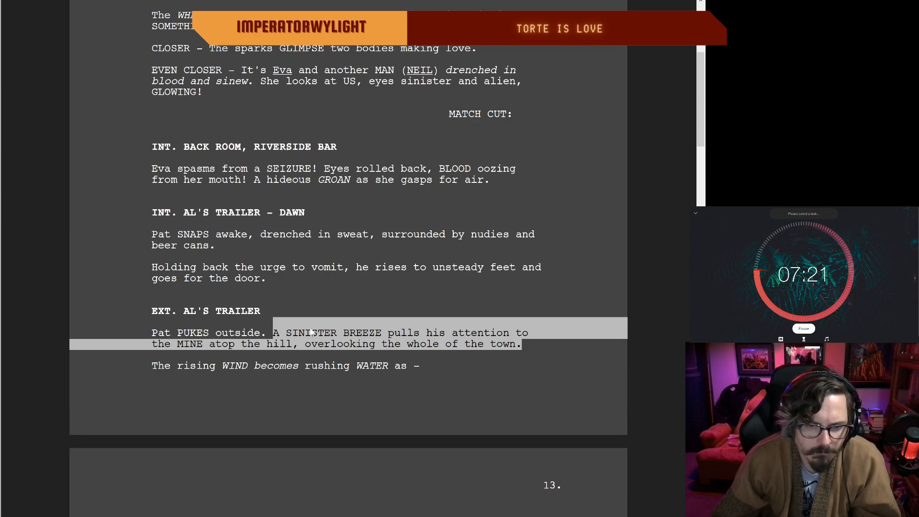
{"action": "left_click", "coordinate": [542, 348]}
{"action": "left_click_drag", "start_coordinate": [532, 331], "coordinate": [383, 341]}
{"action": "key", "text": "BackSpace"}
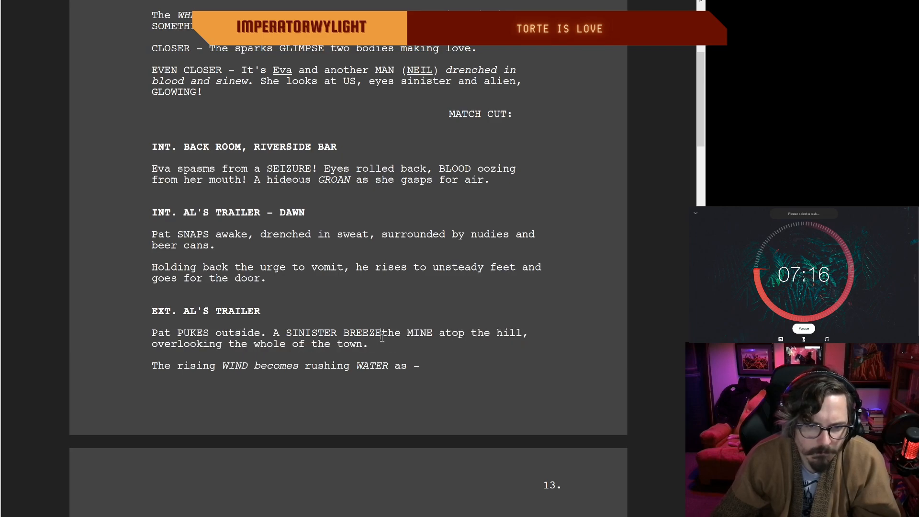
{"action": "key", "text": "Delete"}
{"action": "key", "text": "Delete"}
{"action": "key", "text": "Delete"}
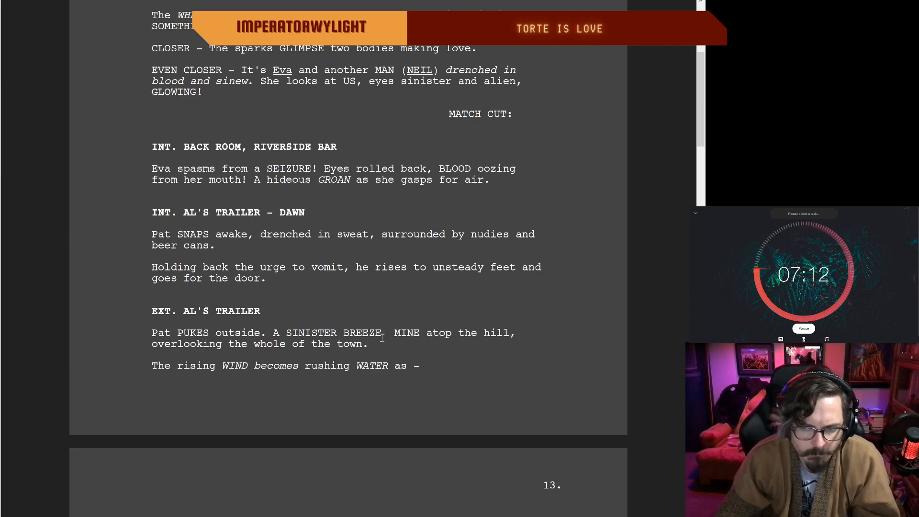
{"action": "type", "text": "descends"}
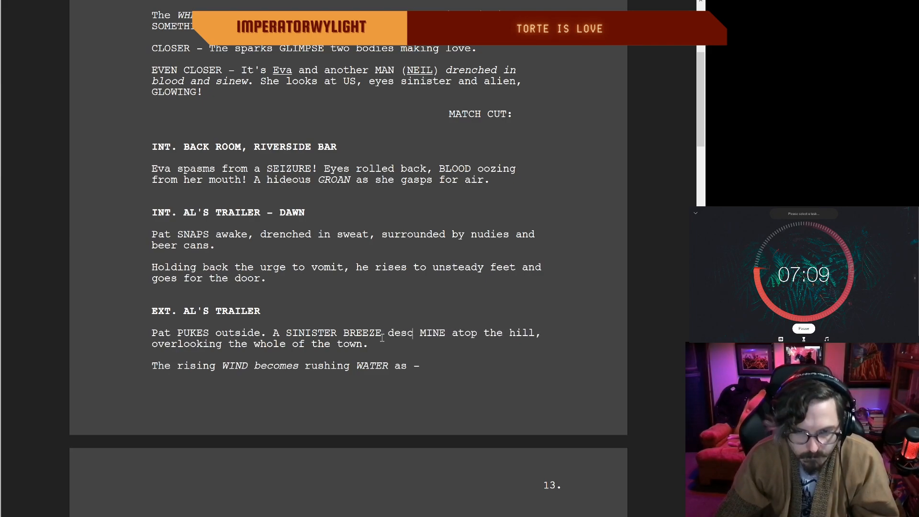
{"action": "type", "text": " from the"}
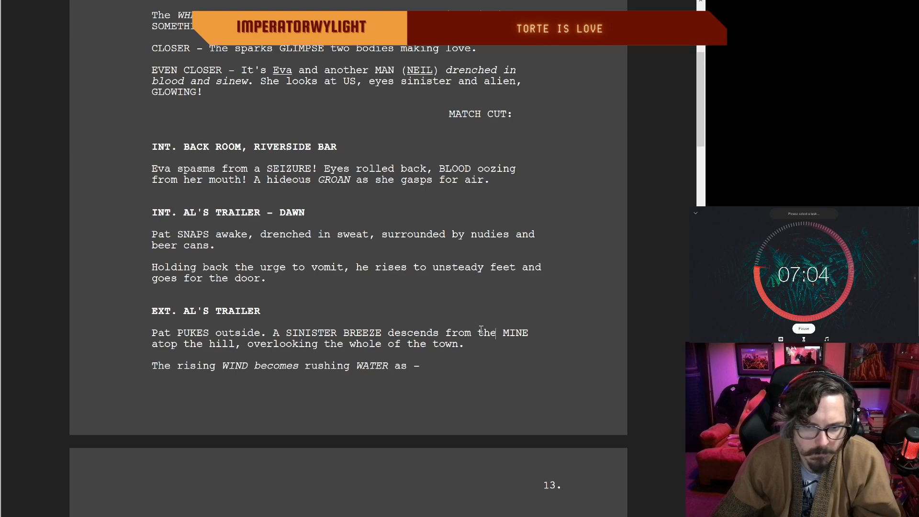
Step: Reword the breeze phrase before "MINE" as "descends down from the"
{"action": "key", "text": "BackSpace"}
{"action": "key", "text": "BackSpace"}
{"action": "key", "text": "BackSpace"}
{"action": "key", "text": "BackSpace"}
{"action": "key", "text": "BackSpace"}
{"action": "key", "text": "BackSpace"}
{"action": "key", "text": "BackSpace"}
{"action": "key", "text": "BackSpace"}
{"action": "type", "text": "d"}
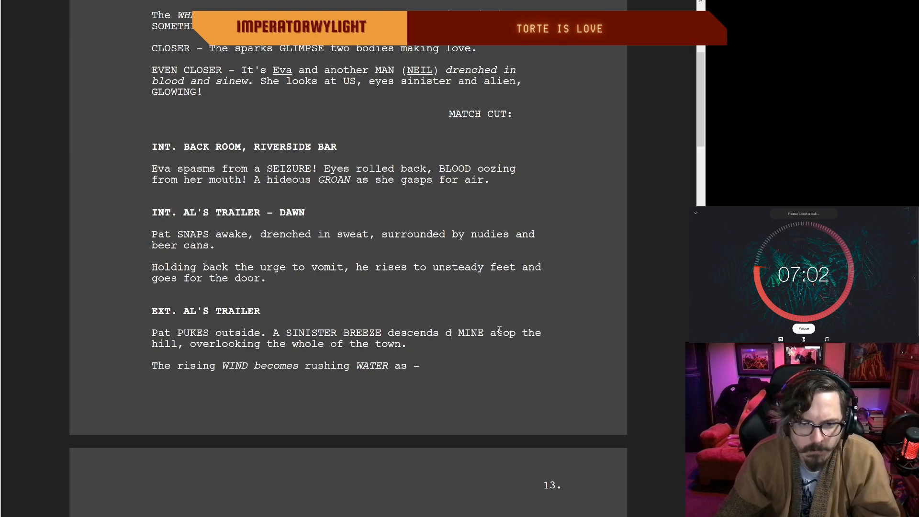
{"action": "type", "text": "own from the"}
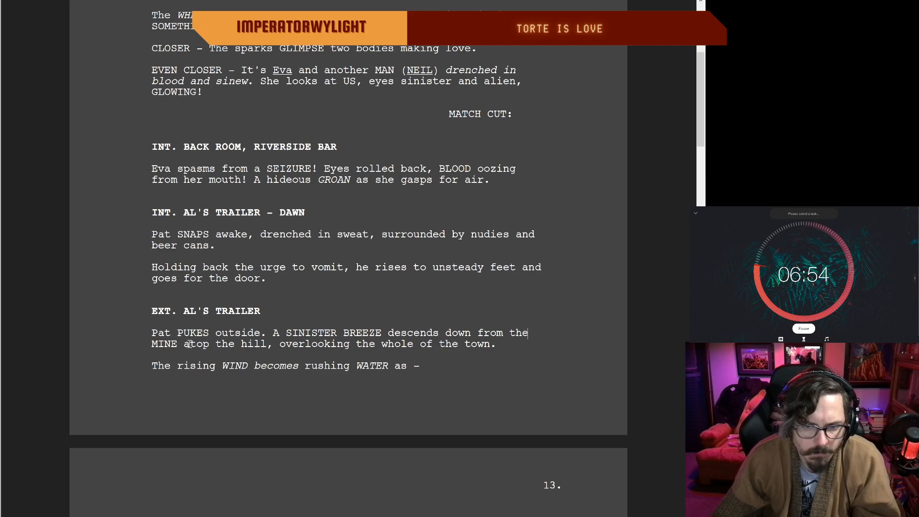
Step: Replace ", overlooking the whole of the town" after "hill" with ". It overlooks the whole town."
{"action": "left_click_drag", "start_coordinate": [498, 343], "coordinate": [268, 348]}
{"action": "key", "text": "BackSpace"}
{"action": "type", "text": ". It c"}
{"action": "type", "text": "verlooks"}
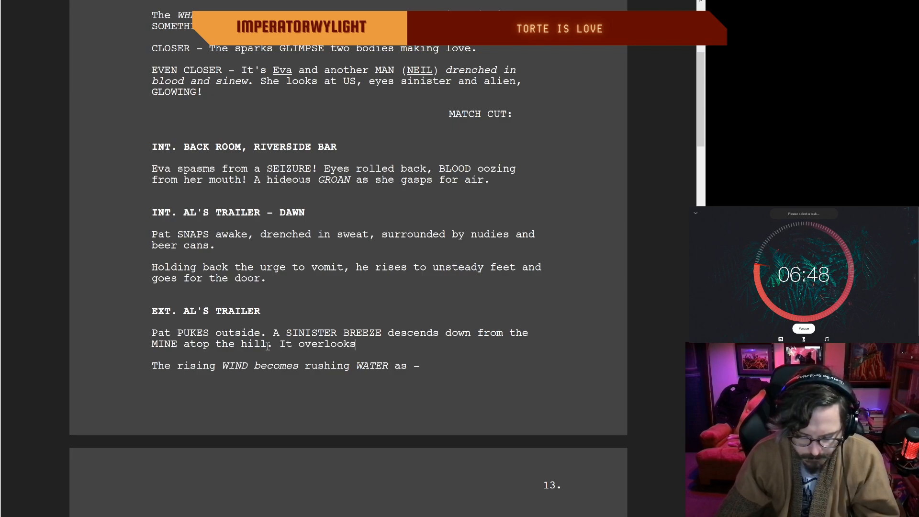
{"action": "type", "text": " the whole town..."}
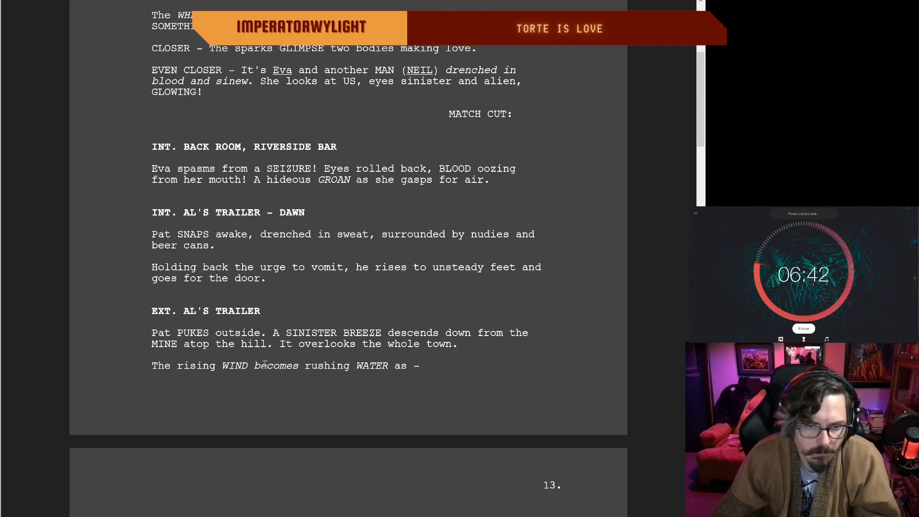
Step: Remove the italics from "becomes" in the line about the rising wind and rushing water
{"action": "scroll", "coordinate": [437, 367], "scroll_direction": "down", "scroll_amount": 4}
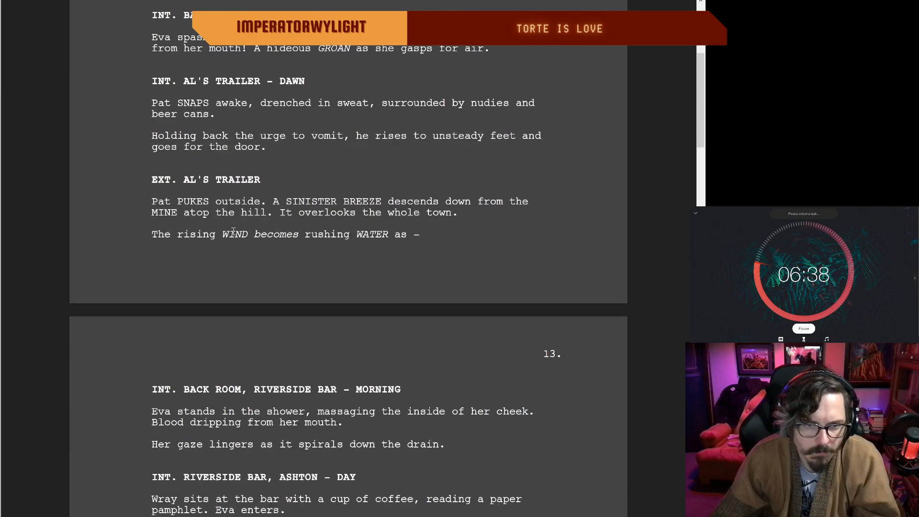
{"action": "left_click_drag", "start_coordinate": [301, 232], "coordinate": [253, 235]}
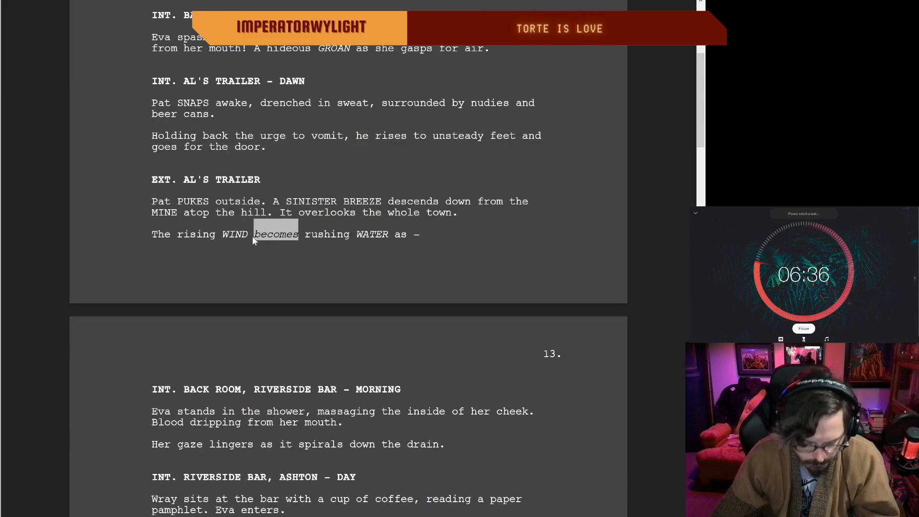
{"action": "key", "text": "ctrl+i"}
{"action": "left_click", "coordinate": [324, 235]}
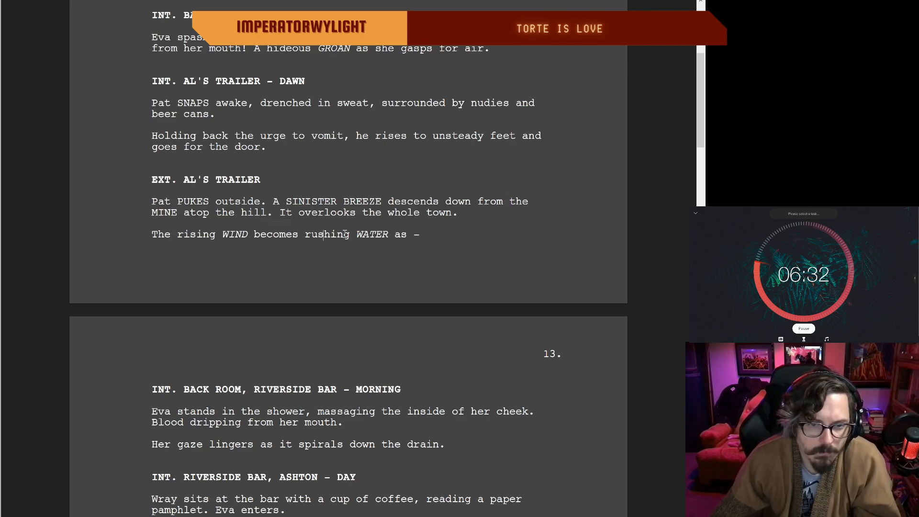
{"action": "scroll", "coordinate": [188, 399], "scroll_direction": "down", "scroll_amount": 3}
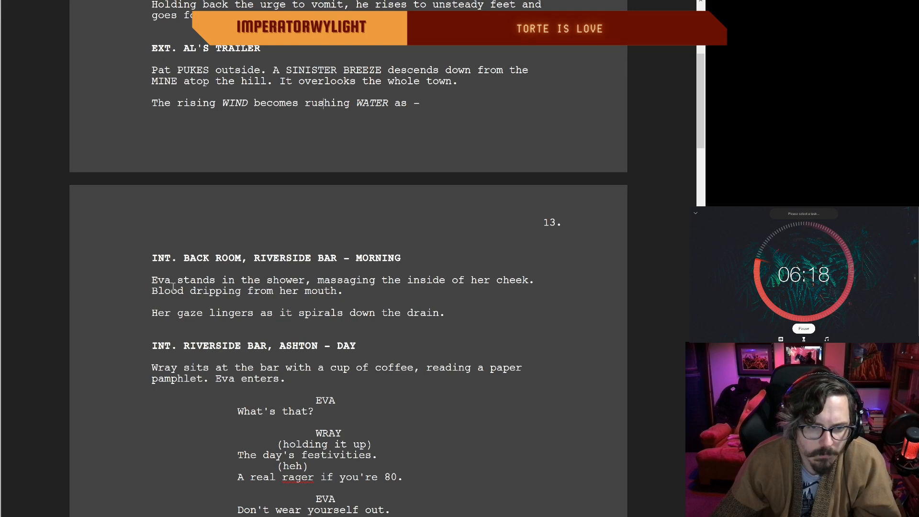
Step: Replace "Her gaze lingers as it spirals" with "She watches it spiral" in the shower scene's drain sentence
{"action": "scroll", "coordinate": [213, 274], "scroll_direction": "up", "scroll_amount": 1}
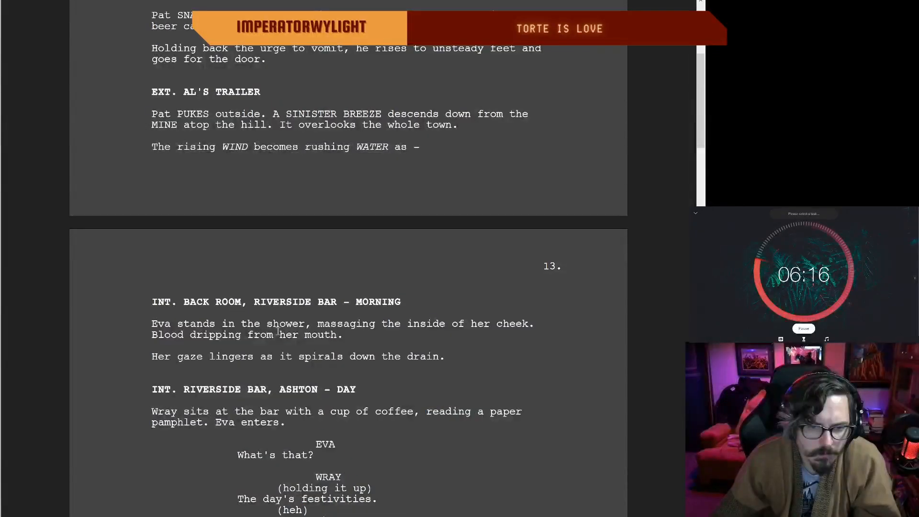
{"action": "left_click_drag", "start_coordinate": [342, 357], "coordinate": [153, 356]}
{"action": "key", "text": "BackSpace"}
{"action": "type", "text": "She wat"}
{"action": "type", "text": "ches "}
{"action": "type", "text": "it spi"}
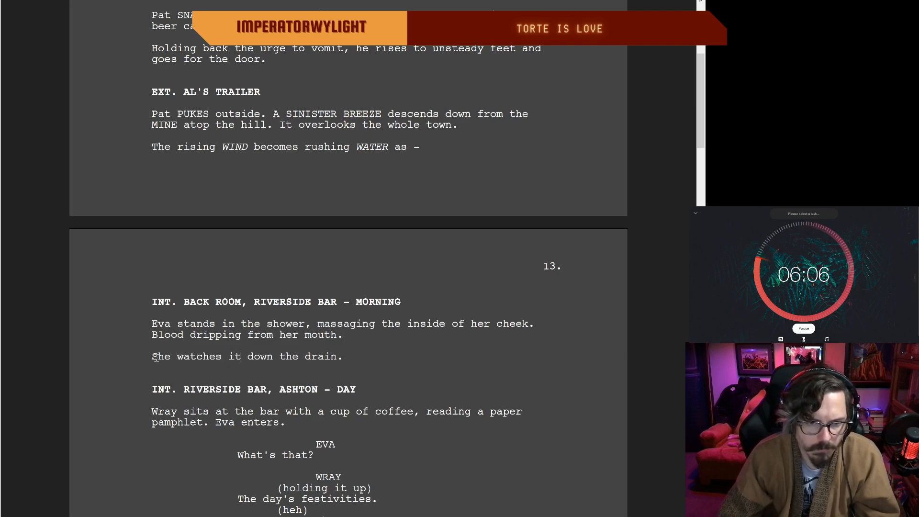
{"action": "type", "text": "ral"}
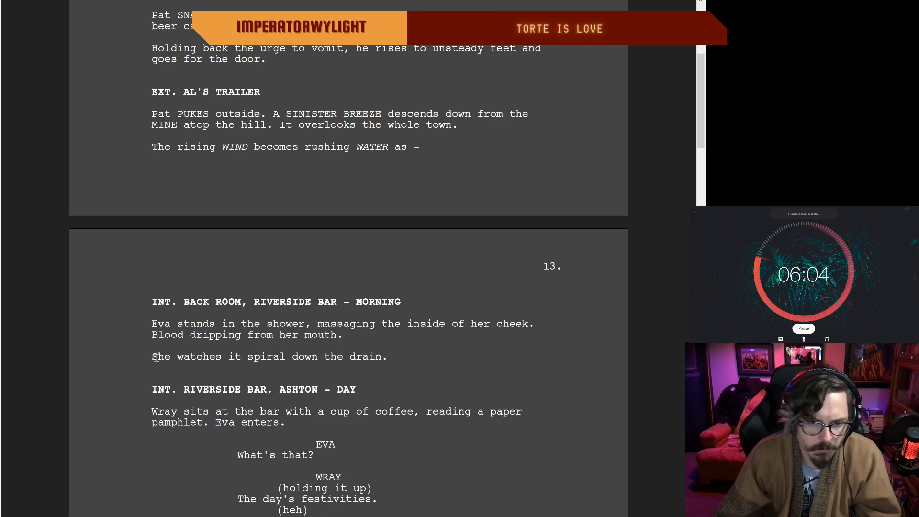
{"action": "double_click", "coordinate": [397, 356]}
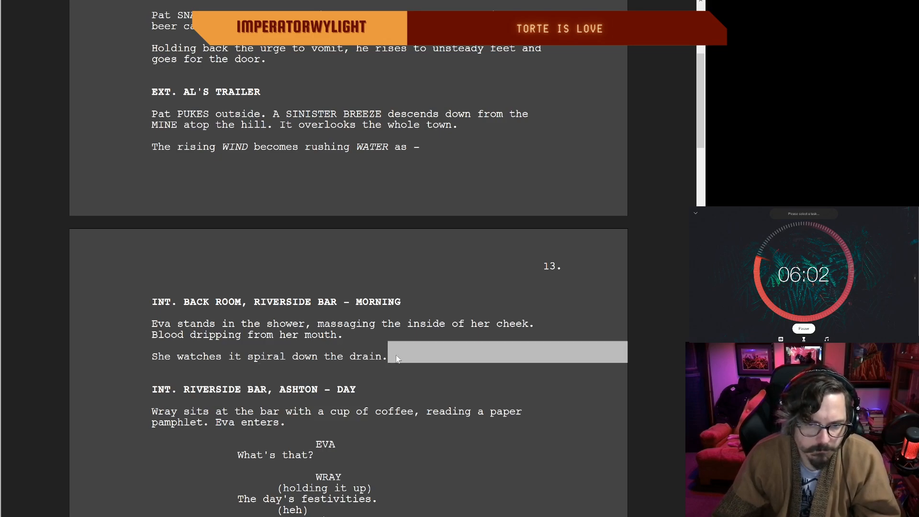
{"action": "left_click", "coordinate": [377, 354]}
Step: Reread Eva's shower scene and its transitions from Al's trailer and into the Riverside Bar scene
{"action": "scroll", "coordinate": [390, 357], "scroll_direction": "down", "scroll_amount": 1}
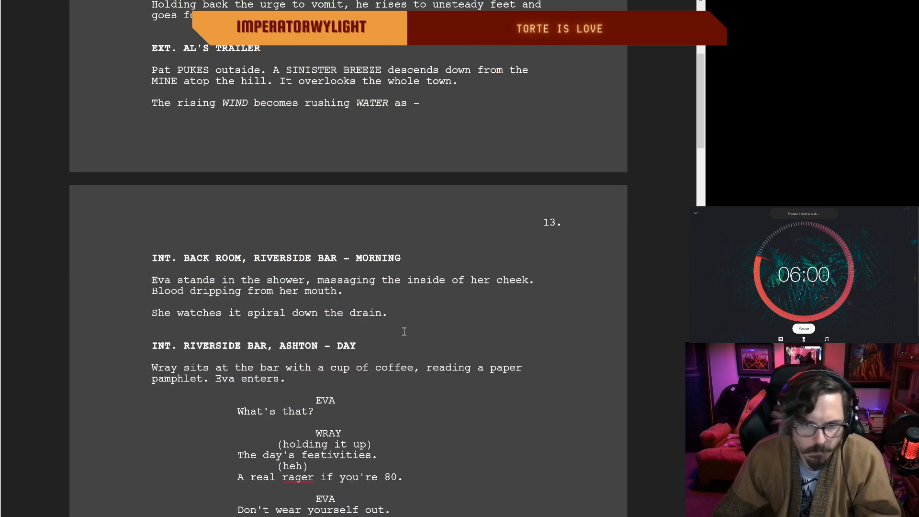
{"action": "double_click", "coordinate": [397, 314]}
{"action": "left_click", "coordinate": [380, 313]}
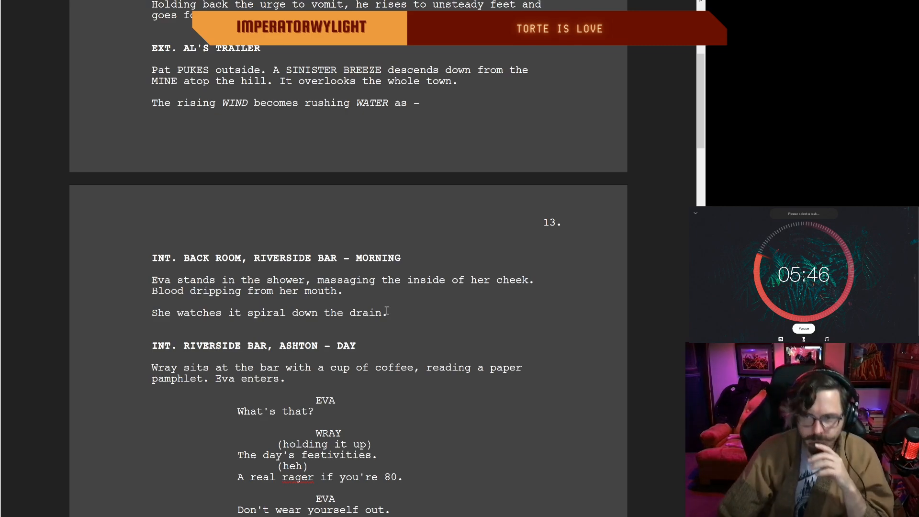
{"action": "scroll", "coordinate": [356, 290], "scroll_direction": "up", "scroll_amount": 1}
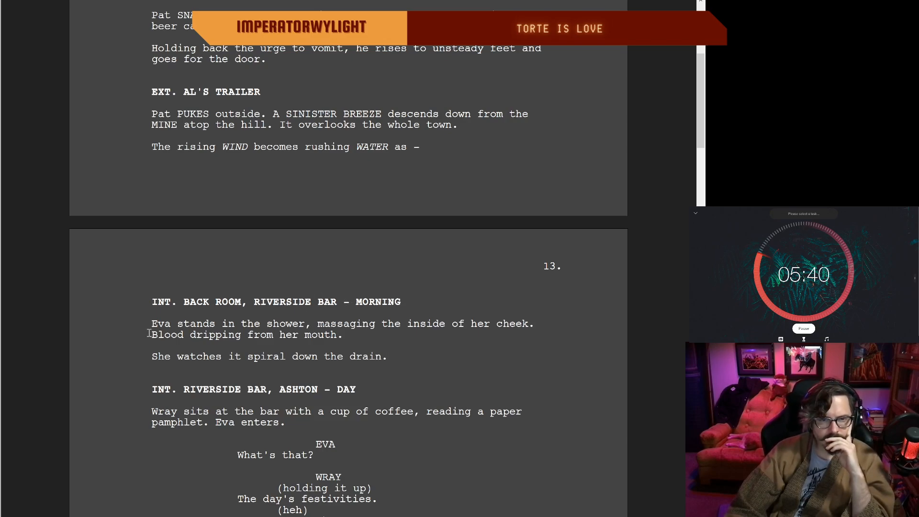
{"action": "scroll", "coordinate": [193, 335], "scroll_direction": "down", "scroll_amount": 2}
{"action": "key", "text": "Right"}
{"action": "key", "text": "Right"}
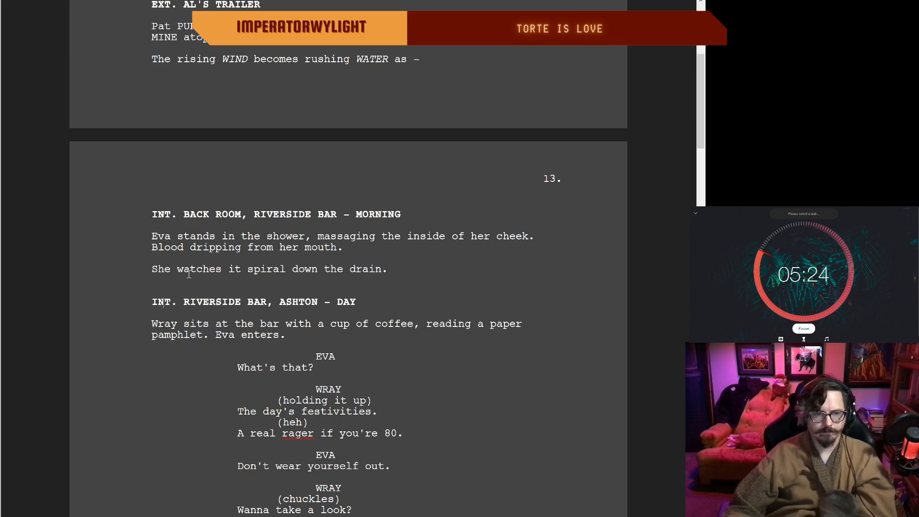
{"action": "scroll", "coordinate": [280, 303], "scroll_direction": "up", "scroll_amount": 1}
{"action": "scroll", "coordinate": [281, 303], "scroll_direction": "down", "scroll_amount": 3}
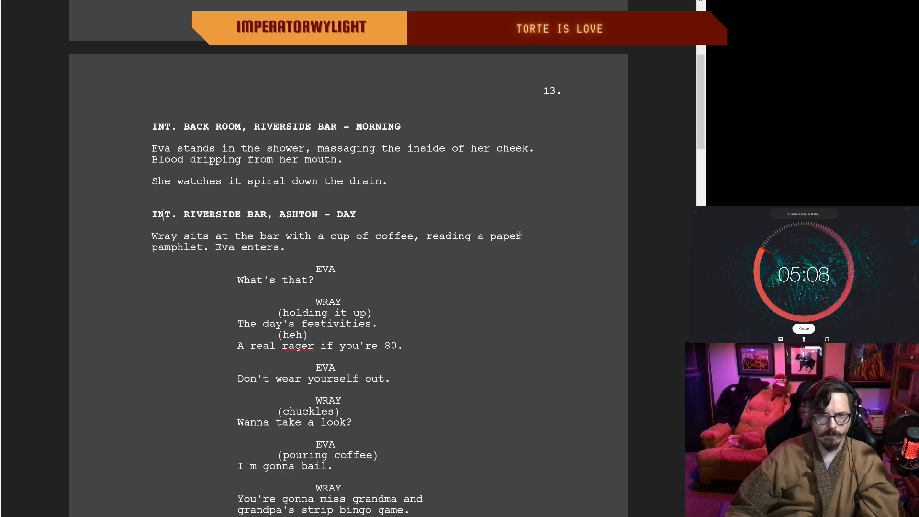
Step: Underline "paper pamphlet" in the Riverside Bar action line and change "paper" to "news"
{"action": "left_click_drag", "start_coordinate": [489, 237], "coordinate": [205, 248]}
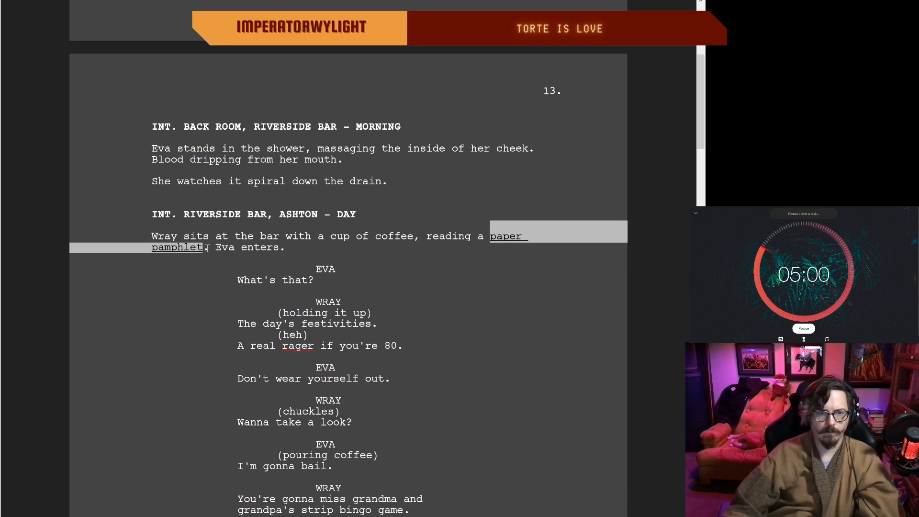
{"action": "key", "text": "ctrl+u"}
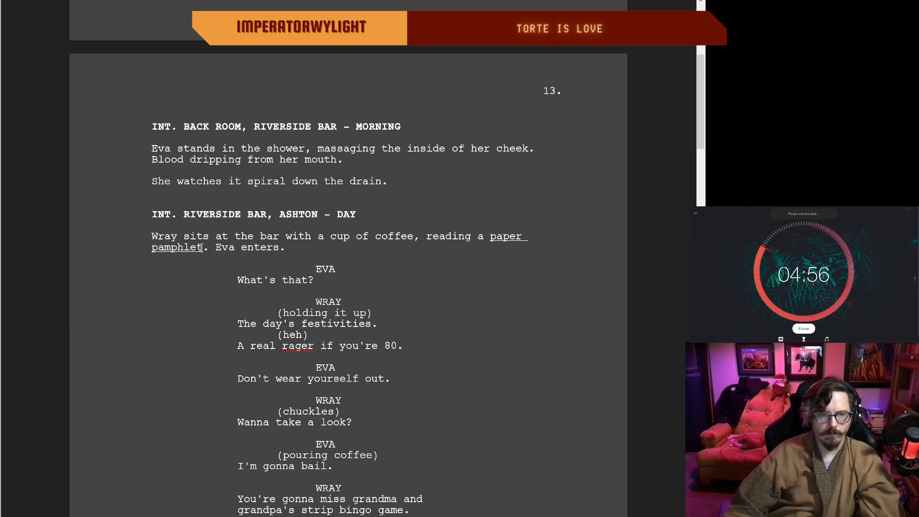
{"action": "key", "text": "BackSpace"}
{"action": "key", "text": "BackSpace"}
{"action": "key", "text": "BackSpace"}
{"action": "key", "text": "BackSpace"}
{"action": "key", "text": "BackSpace"}
{"action": "key", "text": "BackSpace"}
{"action": "key", "text": "BackSpace"}
{"action": "key", "text": "BackSpace"}
{"action": "key", "text": "BackSpace"}
{"action": "key", "text": "BackSpace"}
{"action": "key", "text": "BackSpace"}
{"action": "key", "text": "BackSpace"}
{"action": "key", "text": "BackSpace"}
{"action": "key", "text": "BackSpace"}
{"action": "type", "text": "news pamphlet"}
{"action": "left_click", "coordinate": [290, 252]}
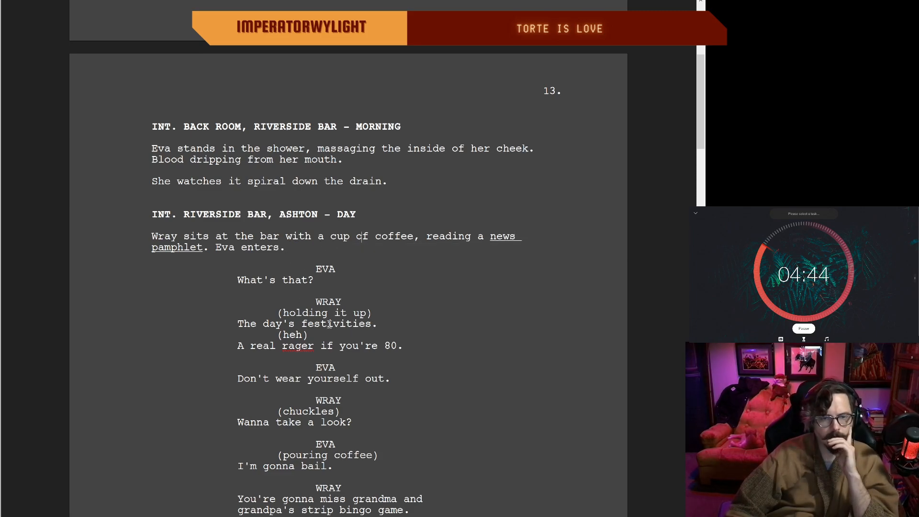
Step: Change "gonna" to "gotta" in Eva's line about bailing
{"action": "left_click", "coordinate": [290, 348]}
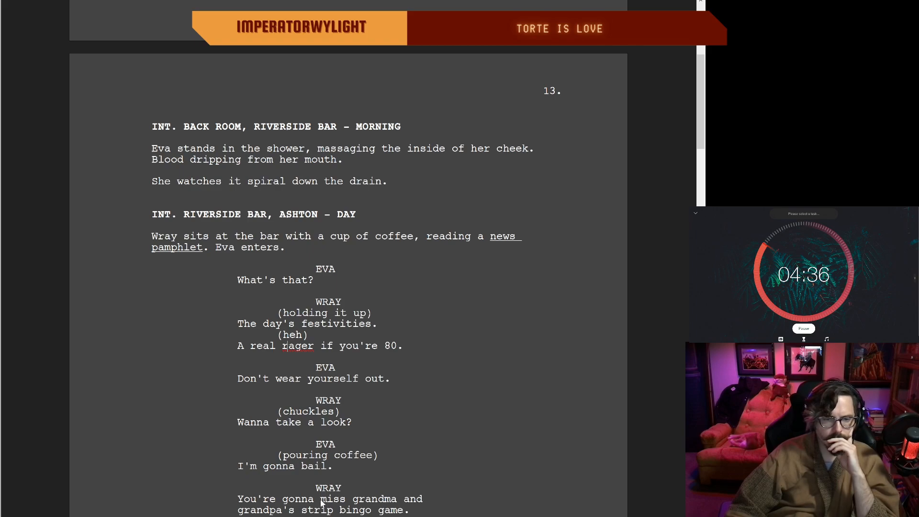
{"action": "left_click", "coordinate": [486, 342]}
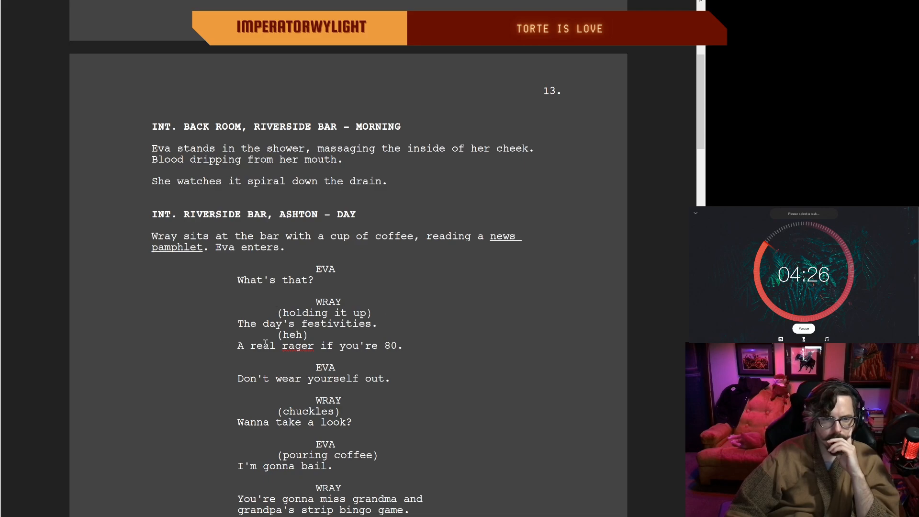
{"action": "scroll", "coordinate": [406, 380], "scroll_direction": "down", "scroll_amount": 1}
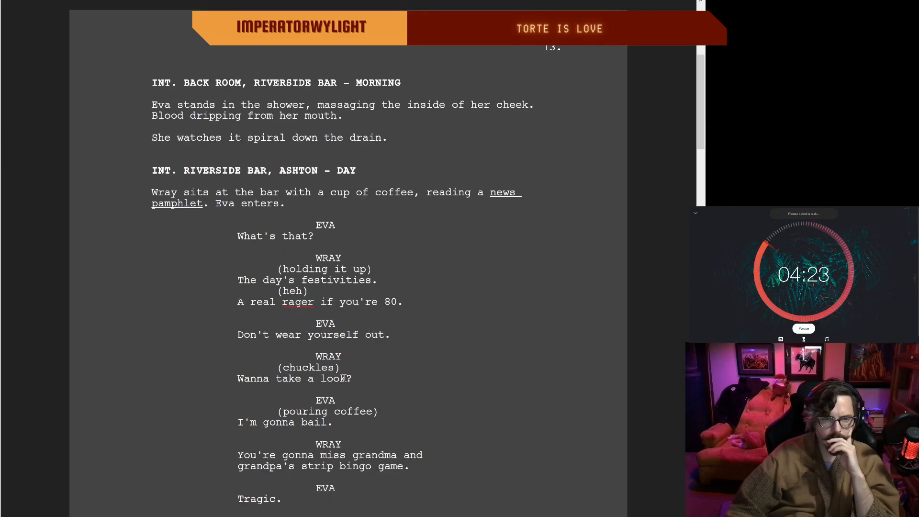
{"action": "scroll", "coordinate": [375, 380], "scroll_direction": "down", "scroll_amount": 1}
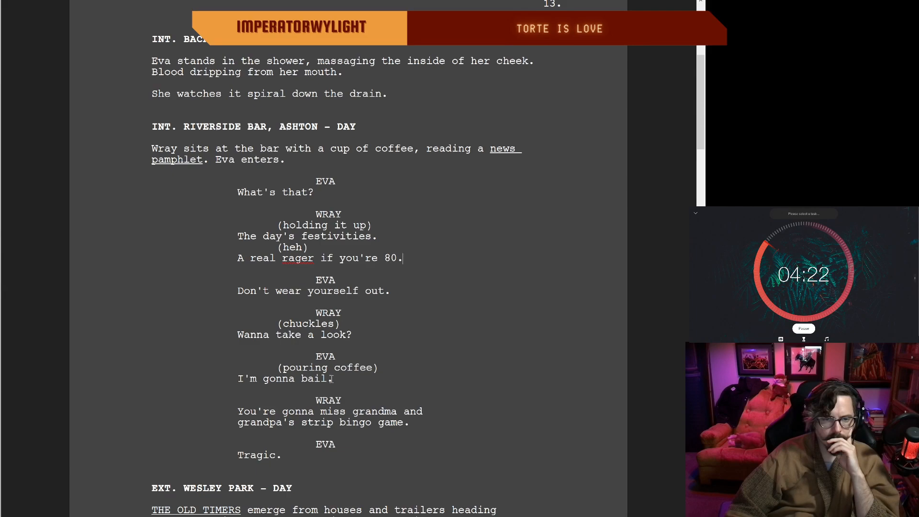
{"action": "left_click", "coordinate": [294, 379]}
{"action": "key", "text": "BackSpace"}
{"action": "key", "text": "BackSpace"}
{"action": "key", "text": "BackSpace"}
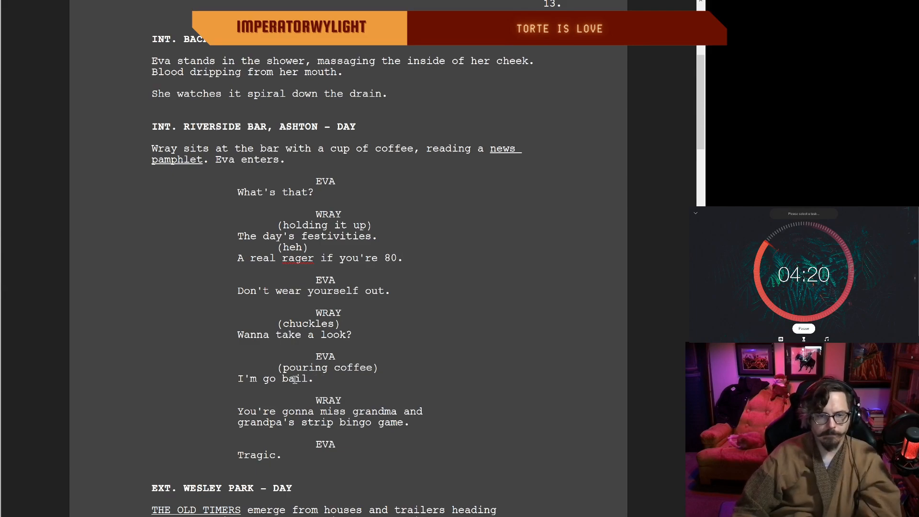
{"action": "type", "text": "tta"}
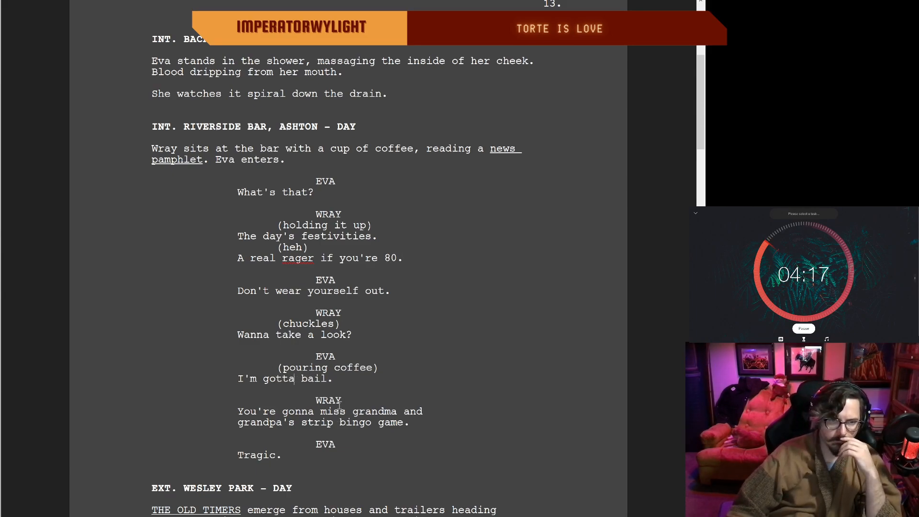
{"action": "double_click", "coordinate": [337, 381]}
Step: Rewrite Wray's bingo line as "And miss grandma and grandpa's strip bingo extravaganza?"
{"action": "scroll", "coordinate": [331, 380], "scroll_direction": "down", "scroll_amount": 2}
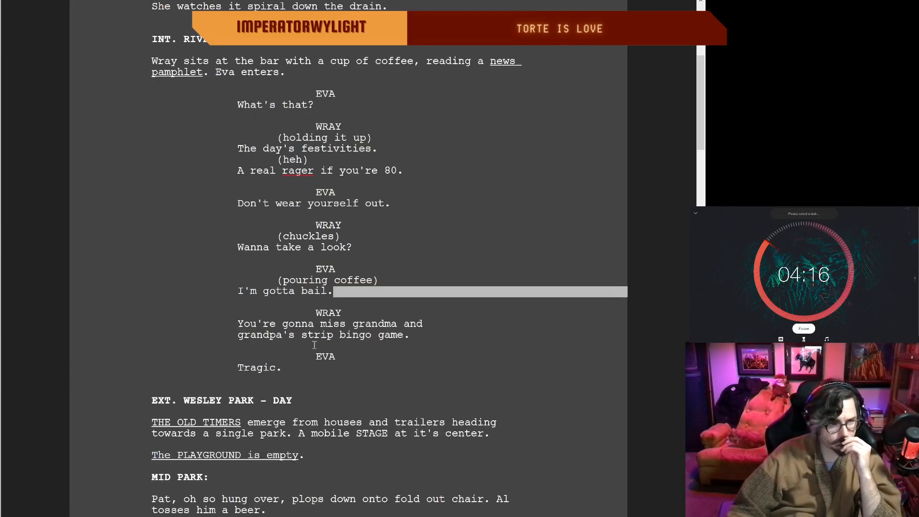
{"action": "left_click_drag", "start_coordinate": [403, 333], "coordinate": [267, 328]}
{"action": "key", "text": "BackSpace"}
{"action": "key", "text": "BackSpace"}
{"action": "key", "text": "BackSpace"}
{"action": "key", "text": "BackSpace"}
{"action": "key", "text": "BackSpace"}
{"action": "key", "text": "BackSpace"}
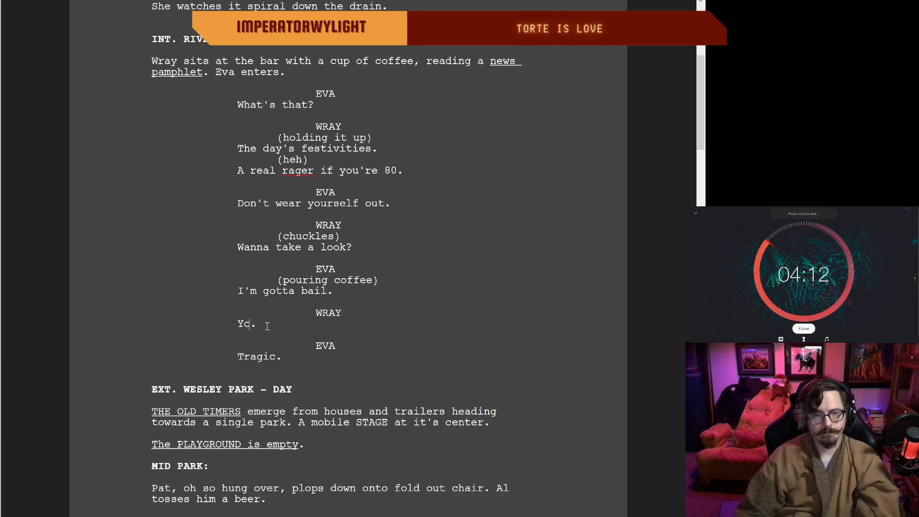
{"action": "type", "text": "And mis"}
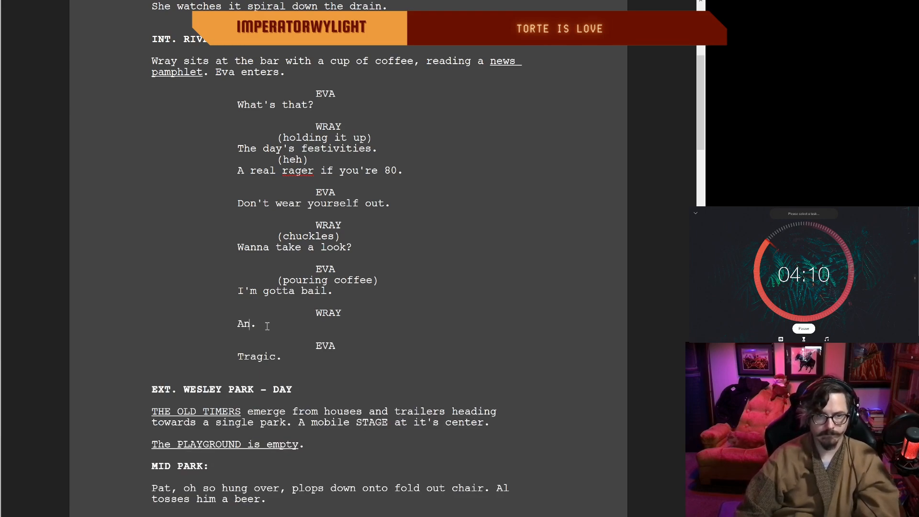
{"action": "type", "text": "s grandma and grandpa's str"}
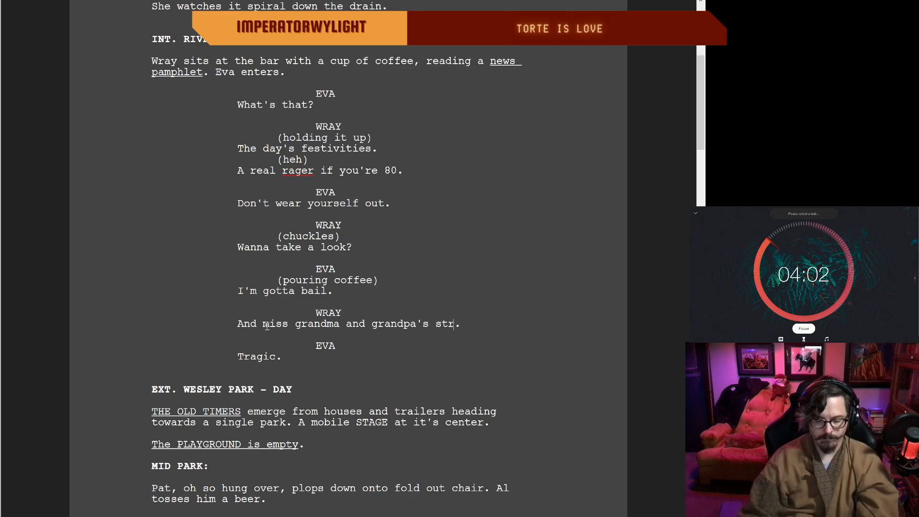
{"action": "type", "text": "ip bingo extravaganza"}
{"action": "key", "text": "End"}
{"action": "key", "text": "BackSpace"}
{"action": "type", "text": "?"}
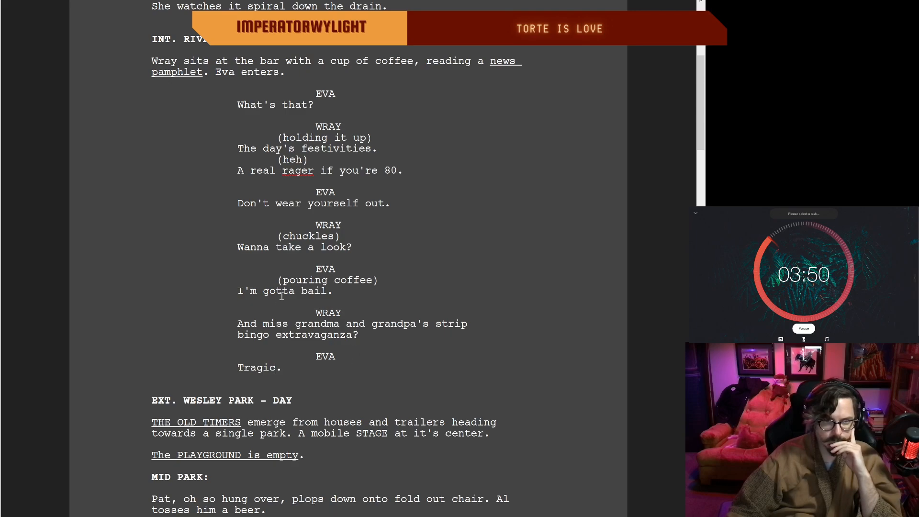
Step: Change "I'm" to "I've" in Eva's "gotta bail" line
{"action": "left_click", "coordinate": [258, 289]}
{"action": "key", "text": "BackSpace"}
{"action": "type", "text": "ve"}
{"action": "double_click", "coordinate": [354, 293]}
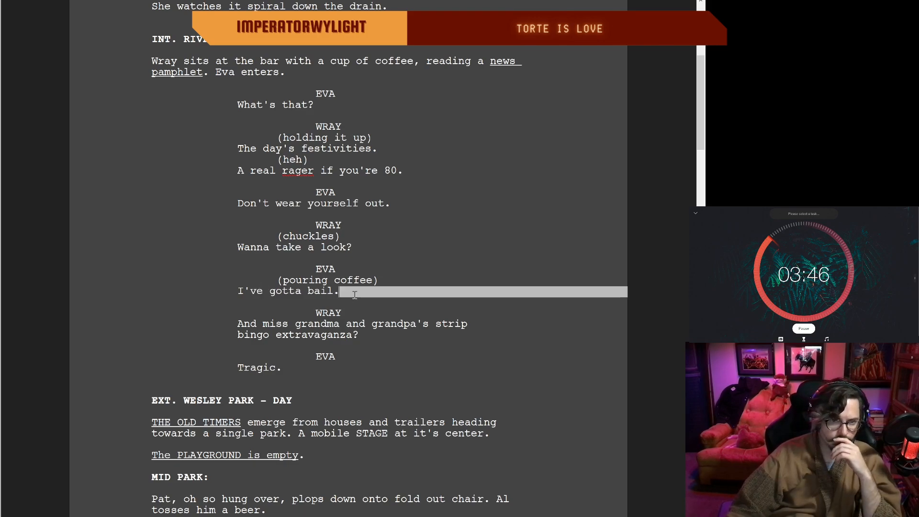
{"action": "left_click", "coordinate": [283, 368]}
Step: Try to remove the blank space after "tosses him a beer." at the end of page 13
{"action": "scroll", "coordinate": [300, 356], "scroll_direction": "down", "scroll_amount": 4}
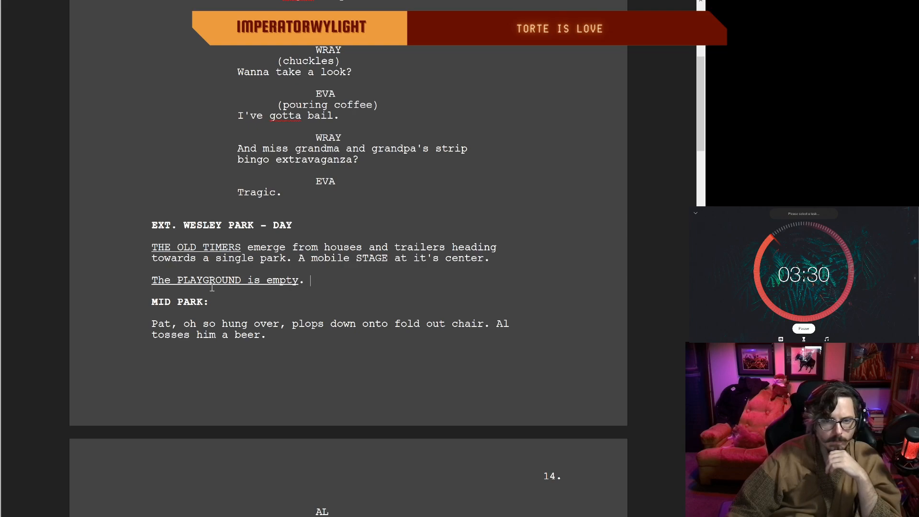
{"action": "scroll", "coordinate": [297, 290], "scroll_direction": "down", "scroll_amount": 1}
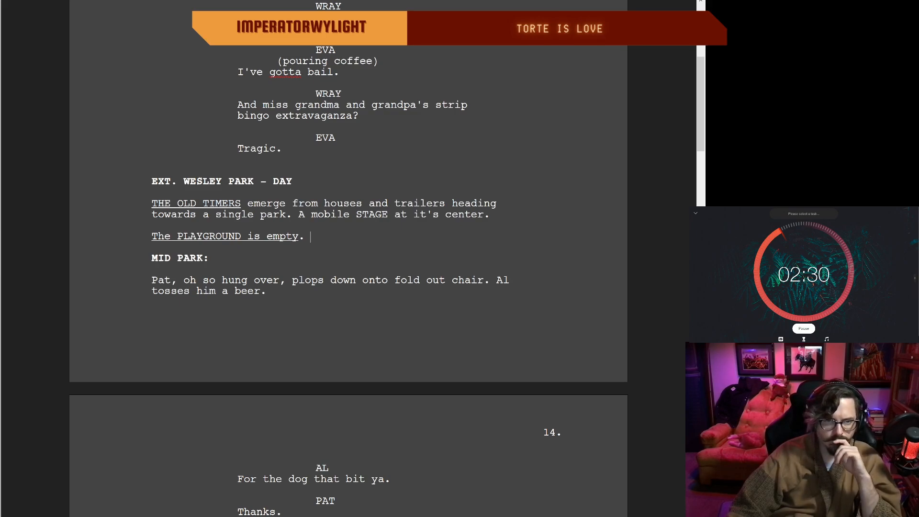
{"action": "scroll", "coordinate": [310, 237], "scroll_direction": "up", "scroll_amount": 1}
{"action": "scroll", "coordinate": [310, 236], "scroll_direction": "down", "scroll_amount": 2}
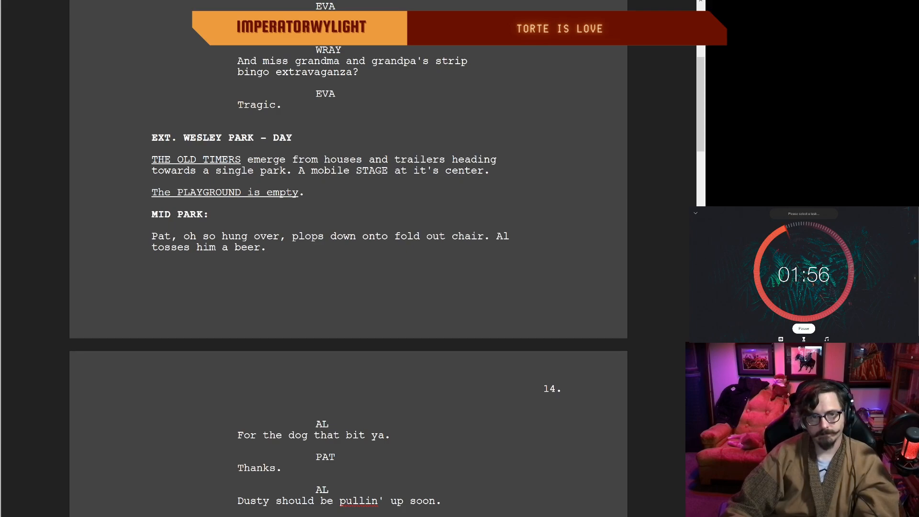
{"action": "scroll", "coordinate": [349, 258], "scroll_direction": "down", "scroll_amount": 1}
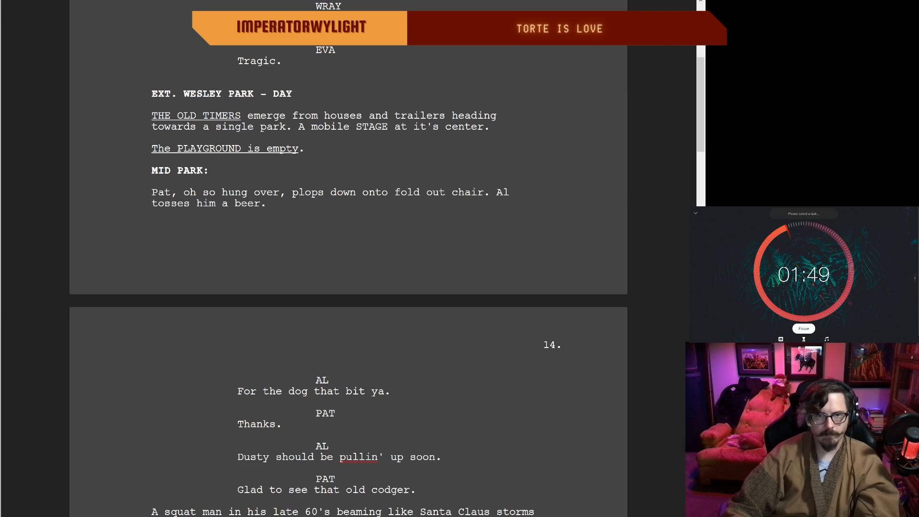
{"action": "left_click_drag", "start_coordinate": [290, 213], "coordinate": [303, 236]}
{"action": "left_click", "coordinate": [341, 254]}
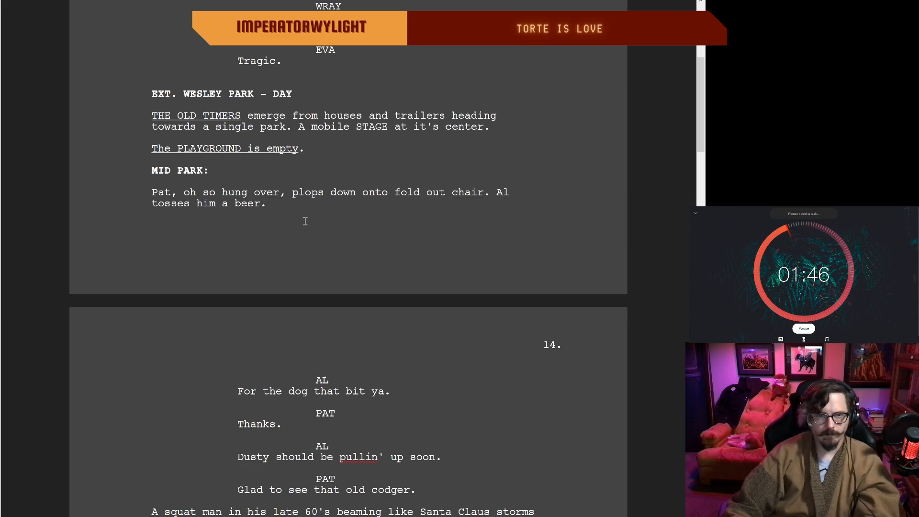
{"action": "left_click_drag", "start_coordinate": [295, 226], "coordinate": [325, 232]}
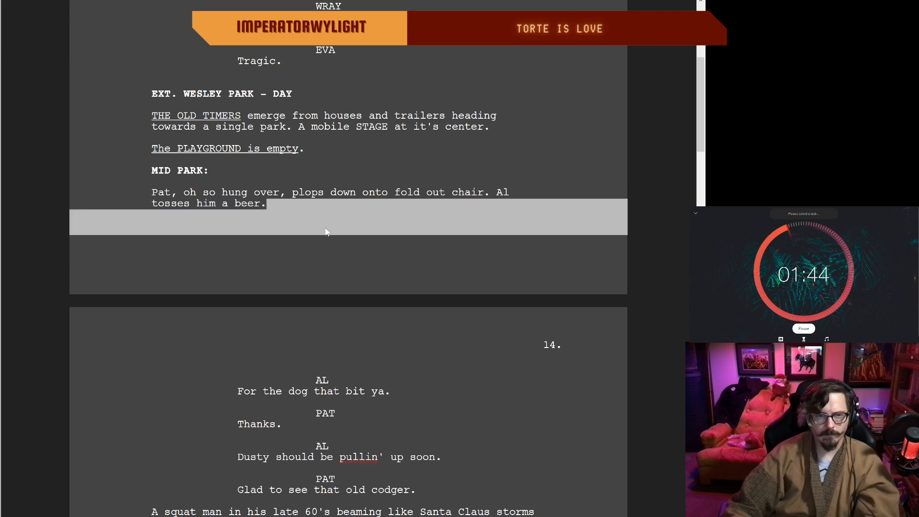
{"action": "scroll", "coordinate": [307, 230], "scroll_direction": "up", "scroll_amount": 3}
{"action": "scroll", "coordinate": [306, 229], "scroll_direction": "down", "scroll_amount": 3}
{"action": "key", "text": "BackSpace"}
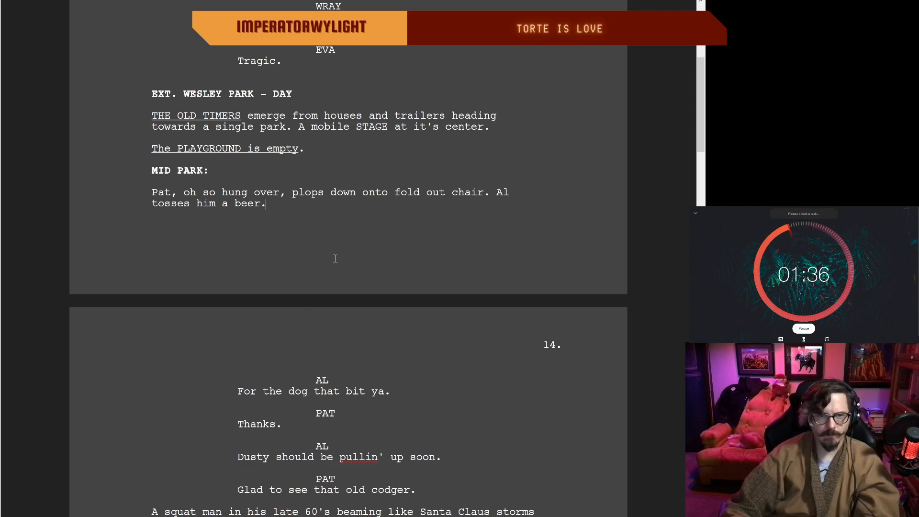
{"action": "key", "text": "Return"}
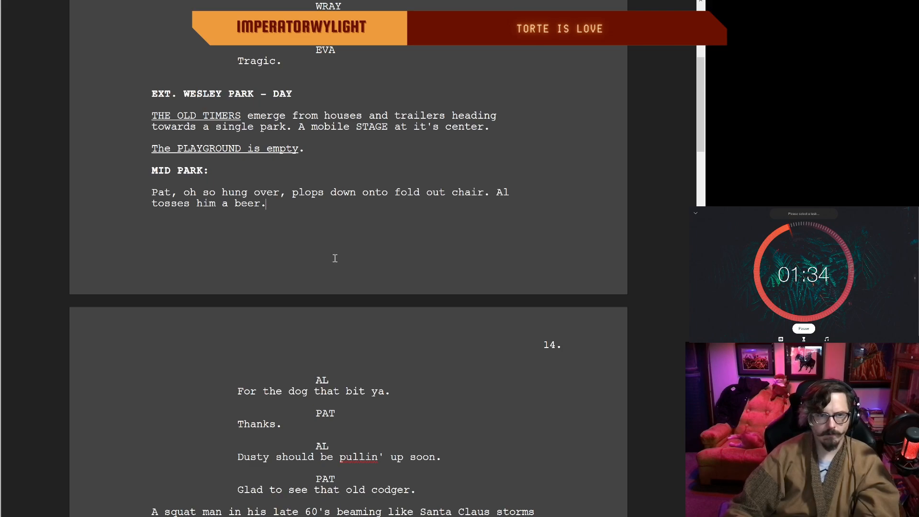
{"action": "key", "text": "Up"}
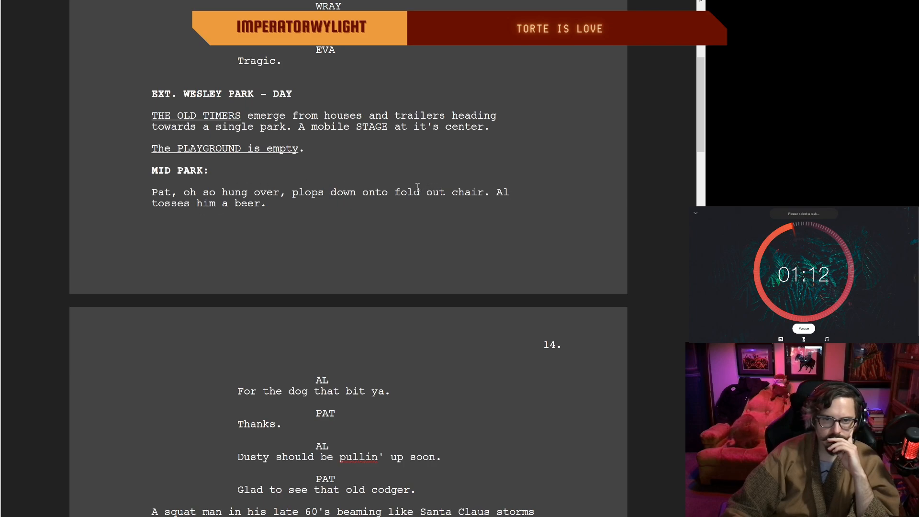
Step: Insert "a" before "fold out chair" in the action line where Pat plops down
{"action": "left_click", "coordinate": [393, 192]}
{"action": "type", "text": "a"}
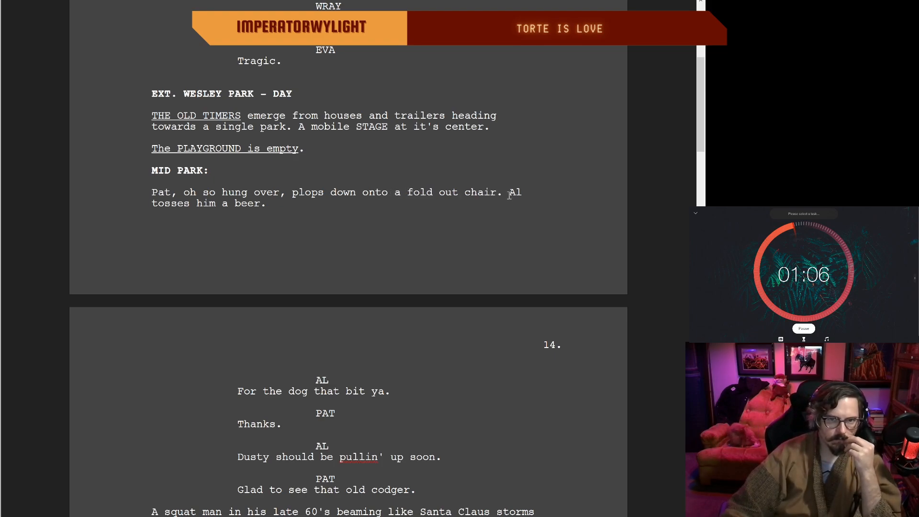
{"action": "scroll", "coordinate": [299, 205], "scroll_direction": "down", "scroll_amount": 2}
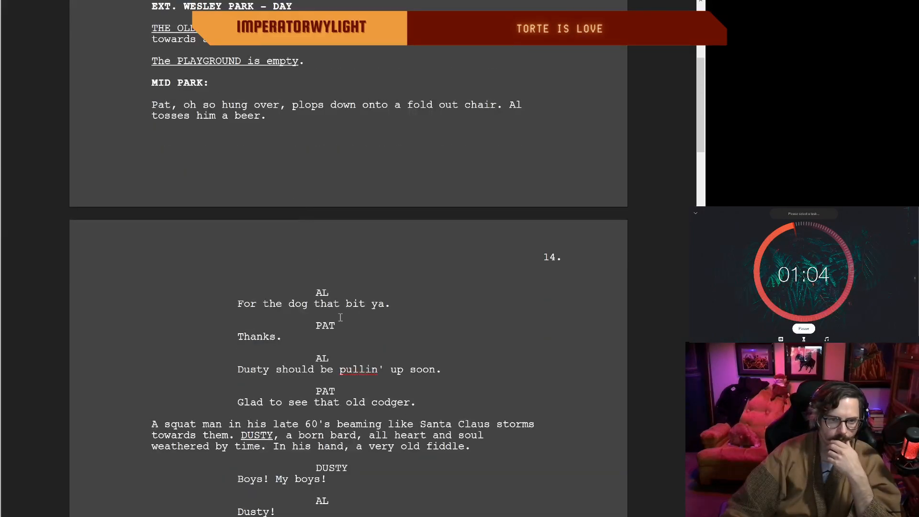
{"action": "double_click", "coordinate": [410, 302]}
{"action": "left_click", "coordinate": [359, 308]}
{"action": "left_click", "coordinate": [281, 336]}
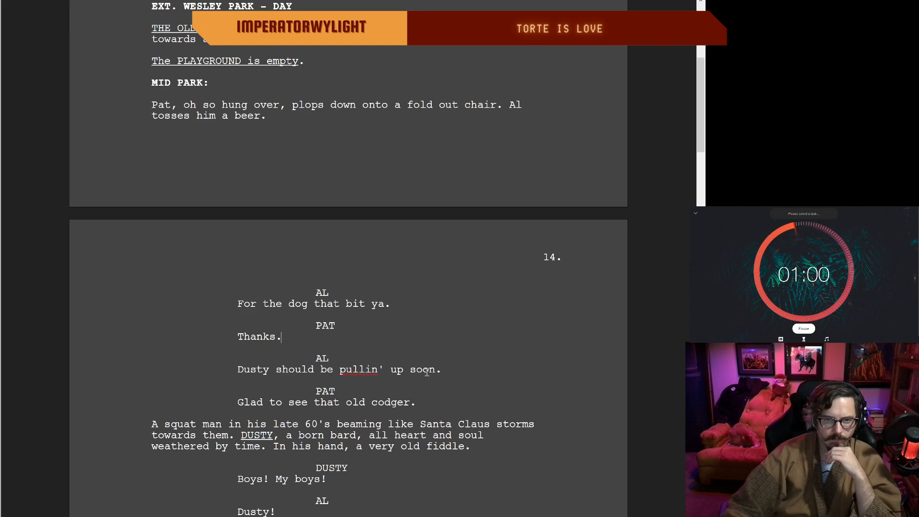
{"action": "double_click", "coordinate": [447, 370]}
{"action": "double_click", "coordinate": [348, 377]}
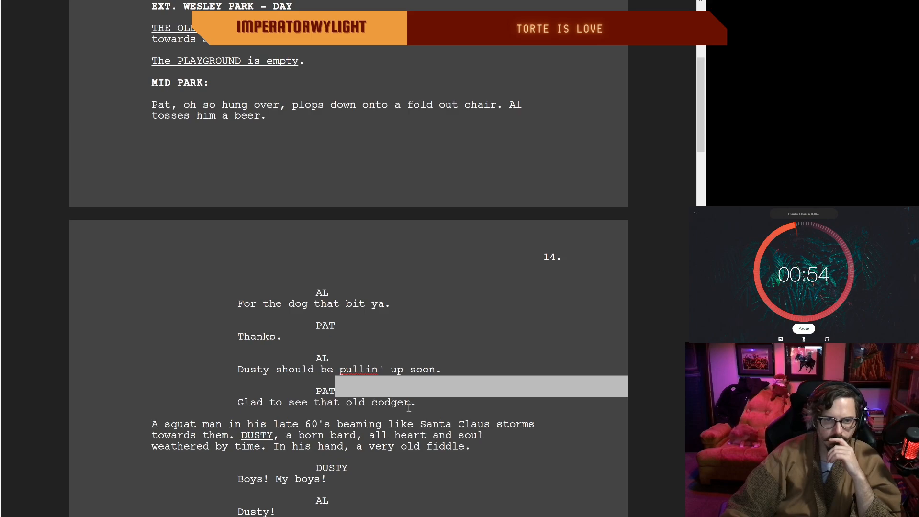
Step: Replace "weathered" with "worn down" in Dusty's introduction on page 14, so the phrase reads "all heart and soul worn down by time"
{"action": "scroll", "coordinate": [341, 316], "scroll_direction": "down", "scroll_amount": 3}
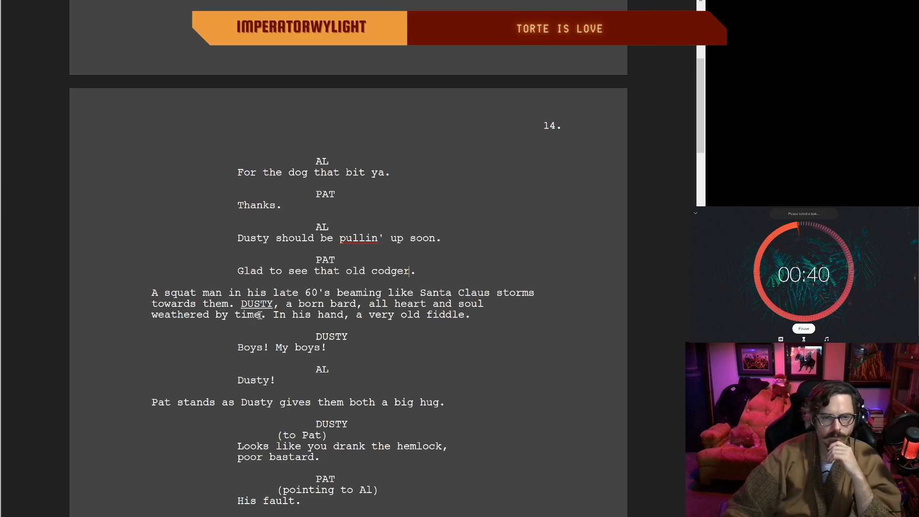
{"action": "left_click_drag", "start_coordinate": [260, 315], "coordinate": [201, 319]}
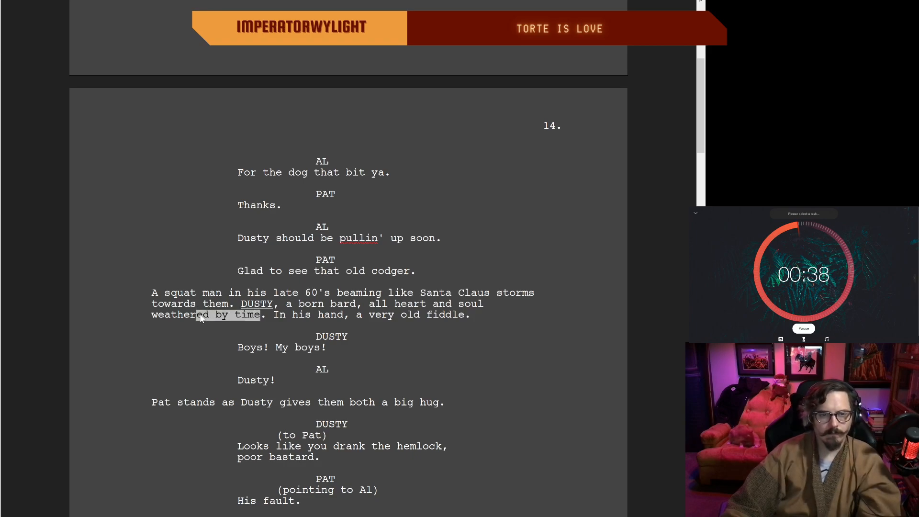
{"action": "left_click", "coordinate": [209, 315]}
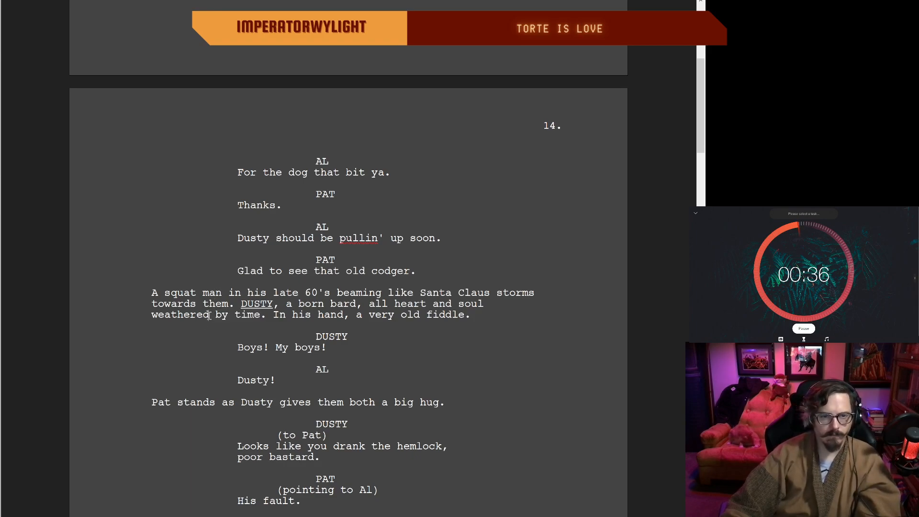
{"action": "key", "text": "BackSpace"}
{"action": "key", "text": "BackSpace"}
{"action": "key", "text": "BackSpace"}
{"action": "key", "text": "BackSpace"}
{"action": "key", "text": "BackSpace"}
{"action": "key", "text": "BackSpace"}
{"action": "key", "text": "BackSpace"}
{"action": "key", "text": "BackSpace"}
{"action": "key", "text": "BackSpace"}
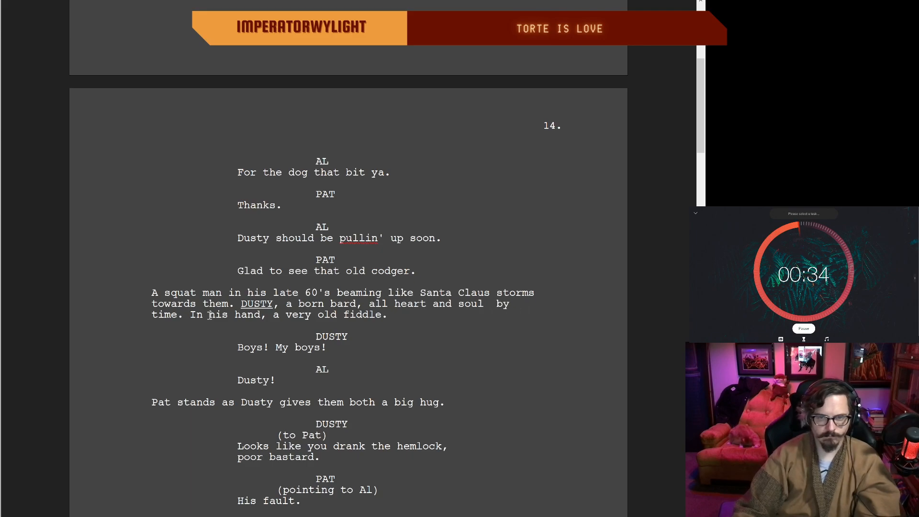
{"action": "type", "text": "worn down"}
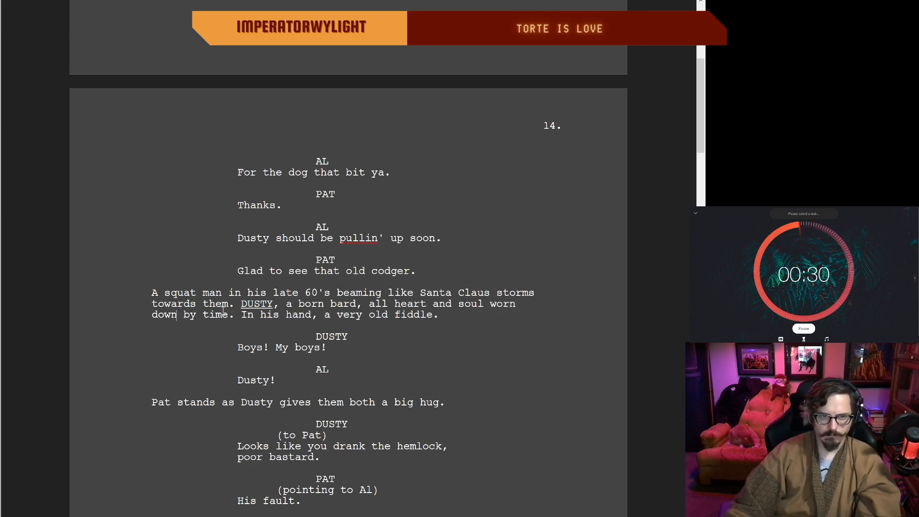
{"action": "left_click", "coordinate": [246, 316]}
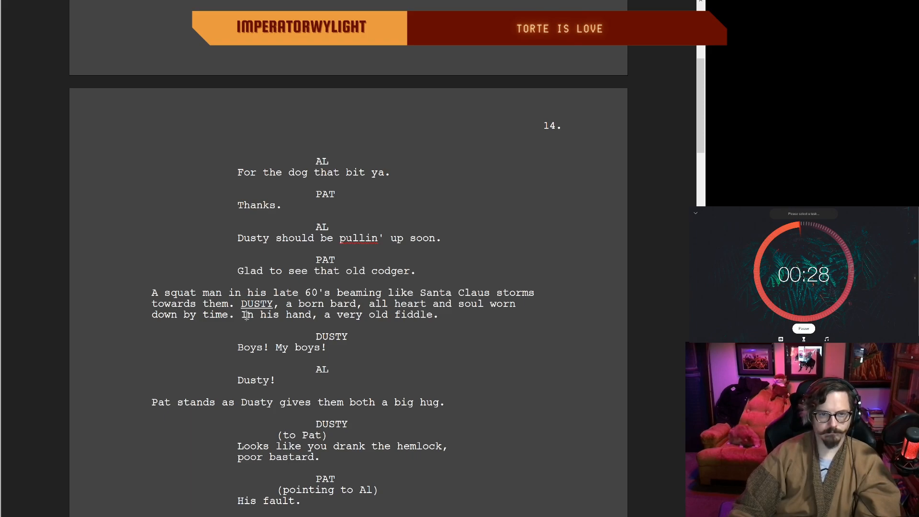
{"action": "key", "text": "BackSpace"}
{"action": "key", "text": "BackSpace"}
{"action": "key", "text": "BackSpace"}
{"action": "type", "text": "."}
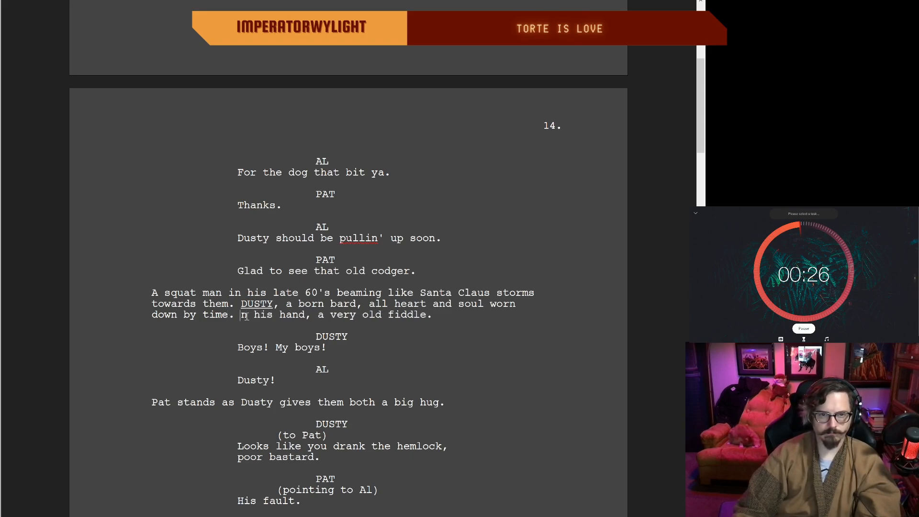
Step: Remove the comma after "a born bard" in Dusty's introduction and restore "In" before "his hand, a very old fiddle"
{"action": "left_click", "coordinate": [358, 303]}
{"action": "key", "text": "BackSpace"}
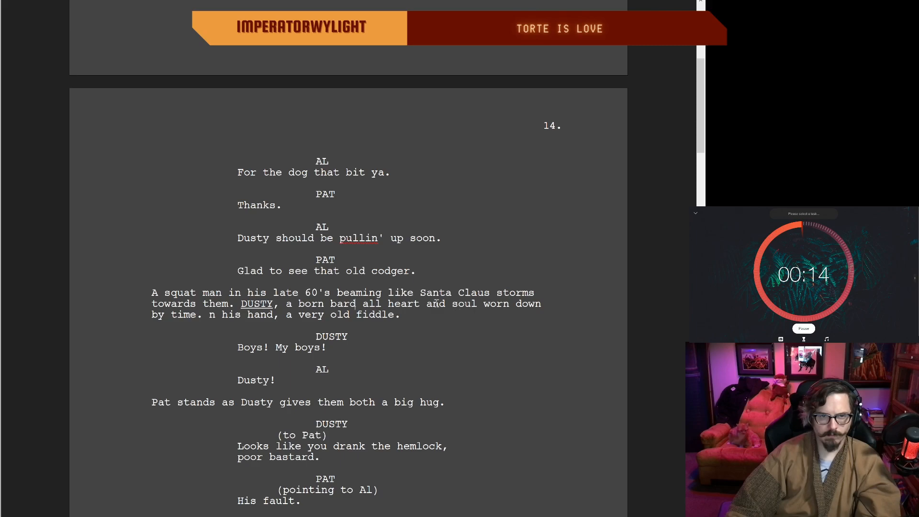
{"action": "left_click", "coordinate": [217, 315]}
{"action": "key", "text": "BackSpace"}
{"action": "type", "text": "In"}
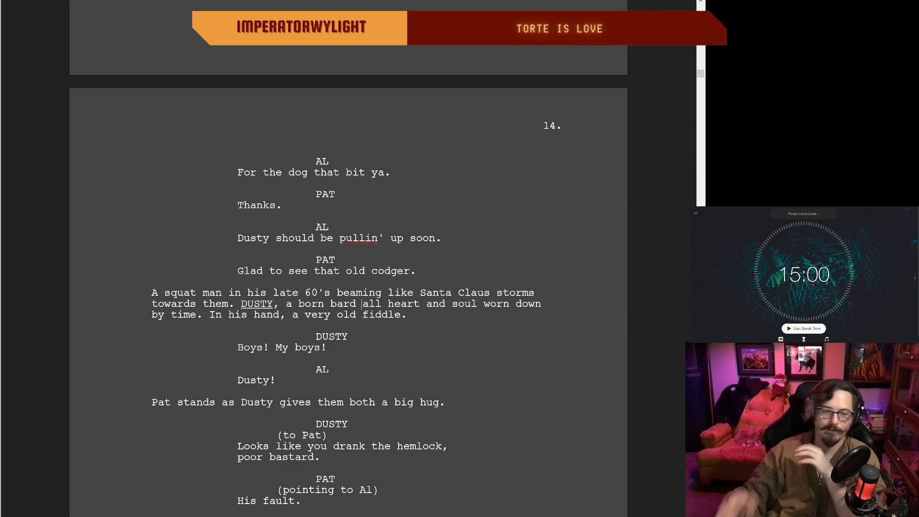
Step: Start the 15-minute break on the focus timer and end it early
{"action": "scroll", "coordinate": [362, 303], "scroll_direction": "up", "scroll_amount": 3}
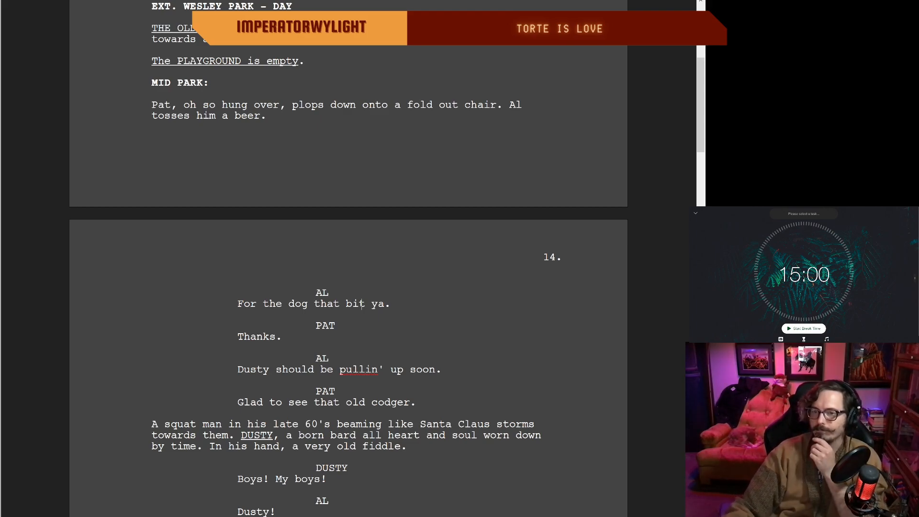
{"action": "left_click", "coordinate": [802, 329]}
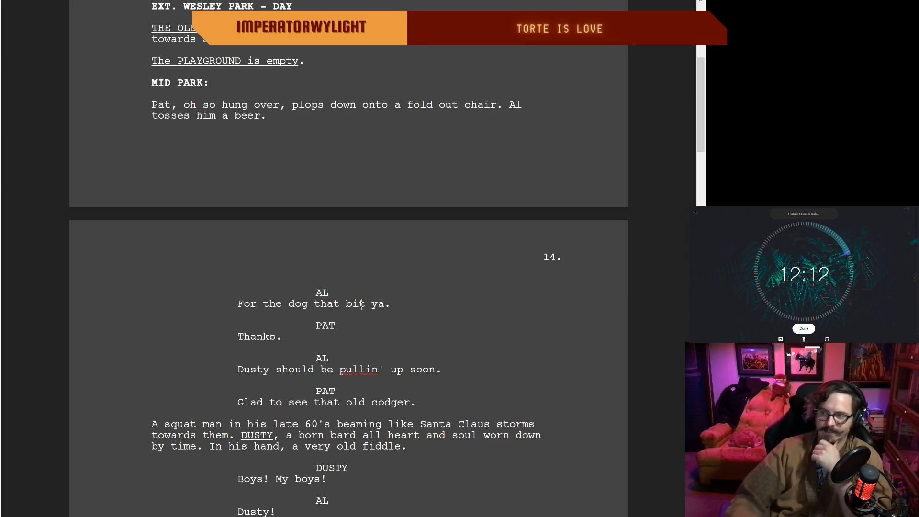
{"action": "left_click", "coordinate": [803, 328]}
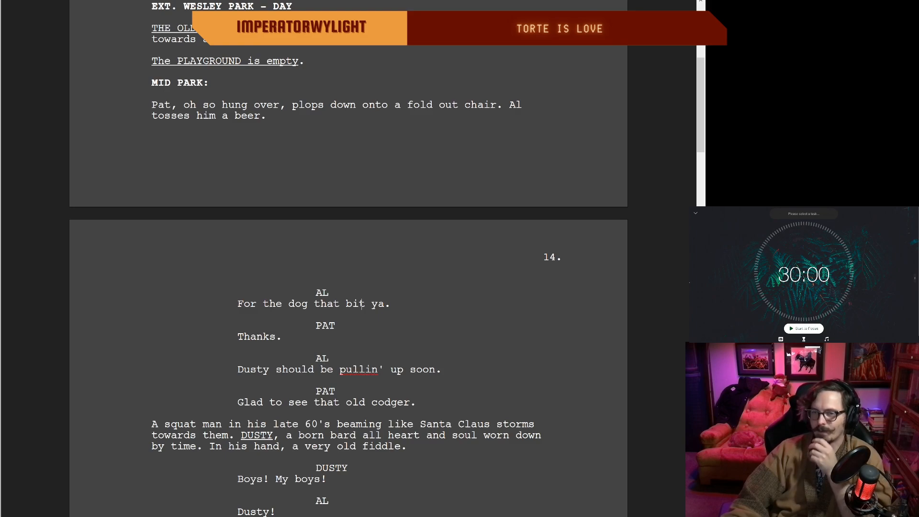